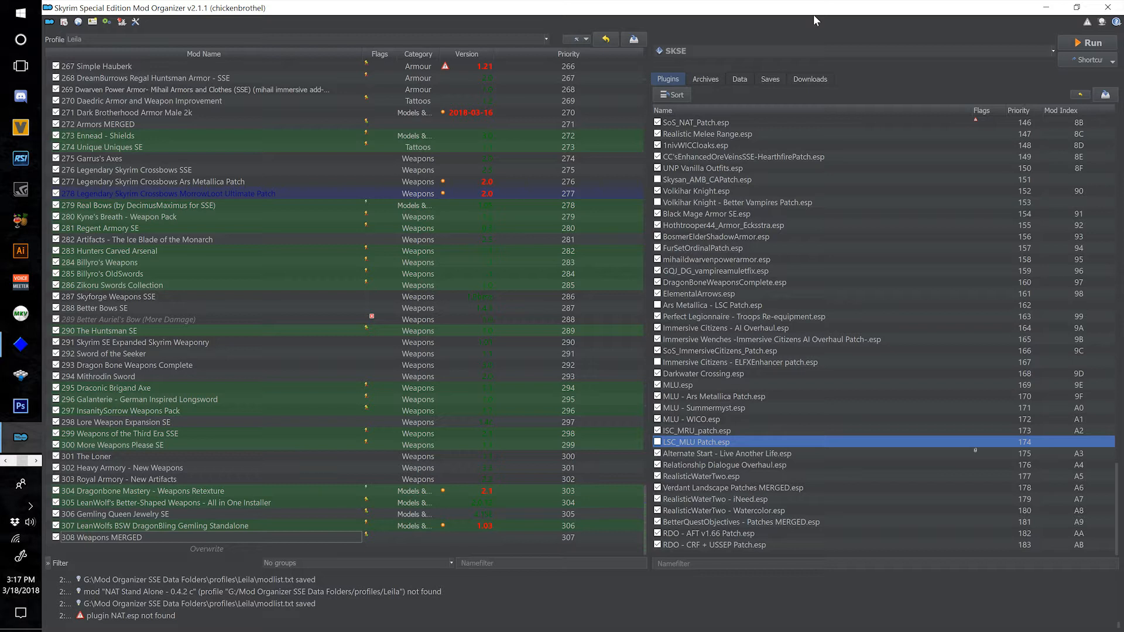
# Review the plugin load order and check the origin and masters of Ars Metallica - LSC Patch.esp.
pyautogui.moveTo(796, 400)
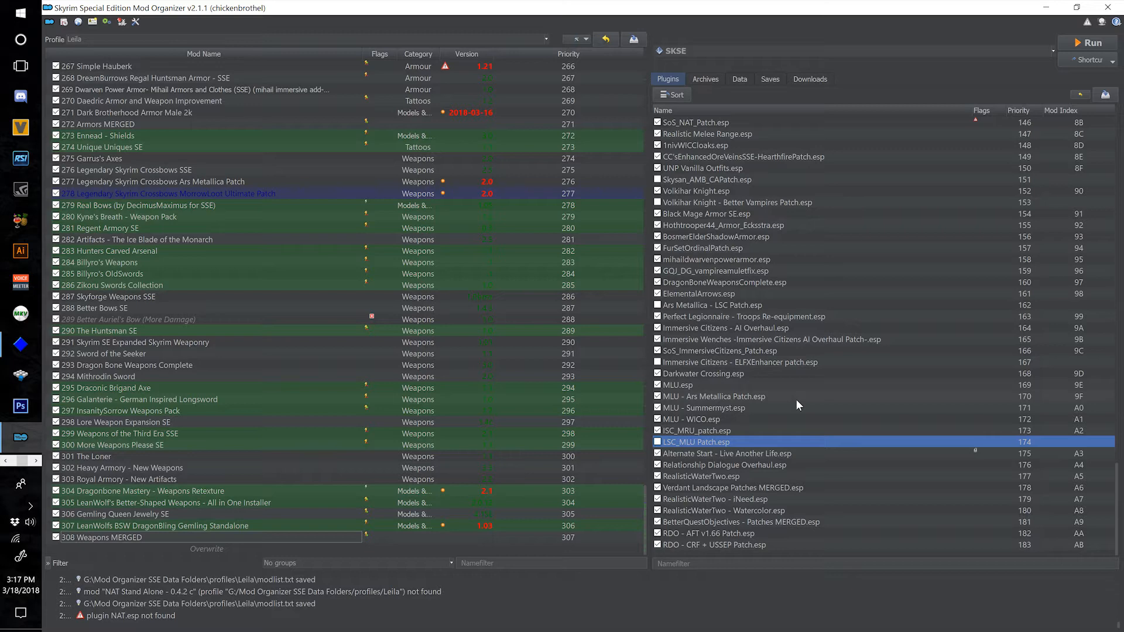
pyautogui.scroll(20, 760, 410)
pyautogui.scroll(8, 760, 414)
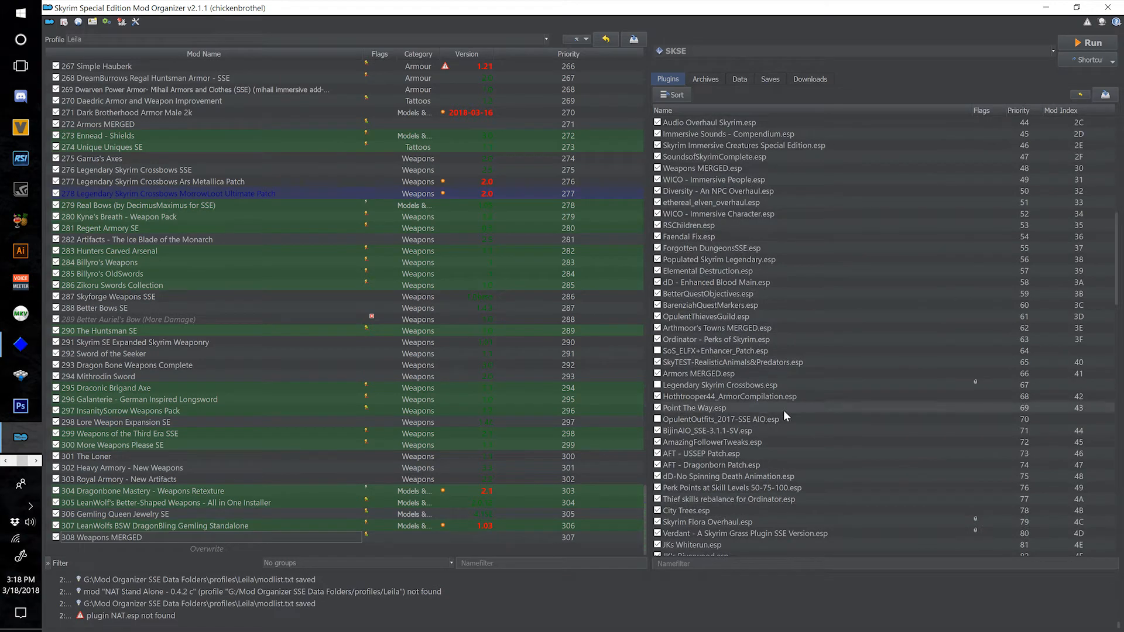
pyautogui.scroll(-20, 783, 410)
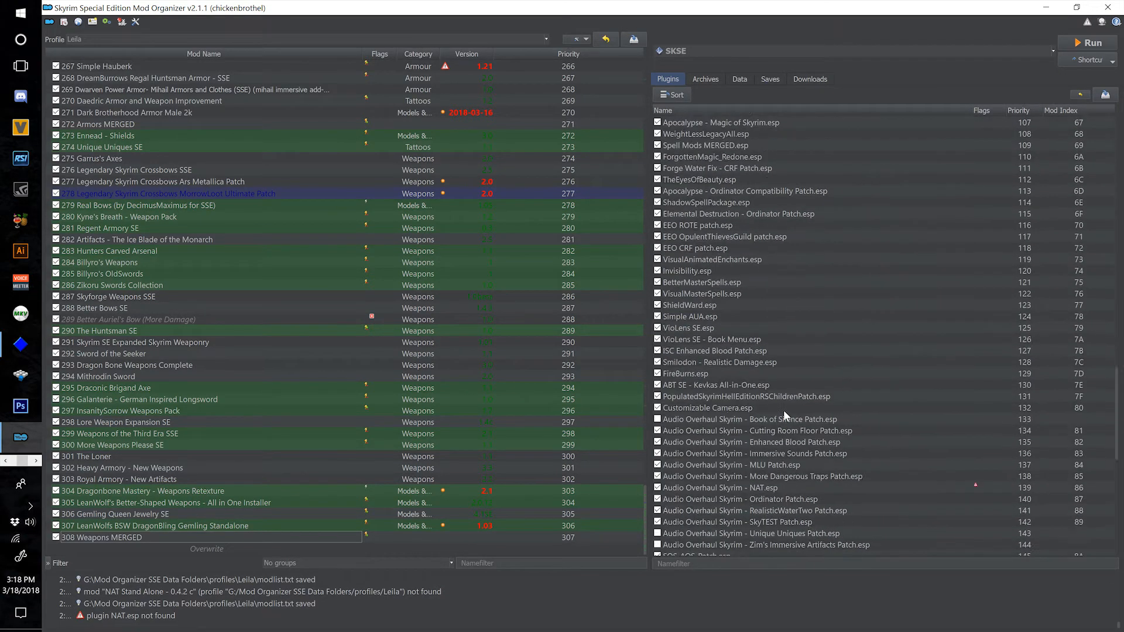
pyautogui.scroll(-13, 783, 410)
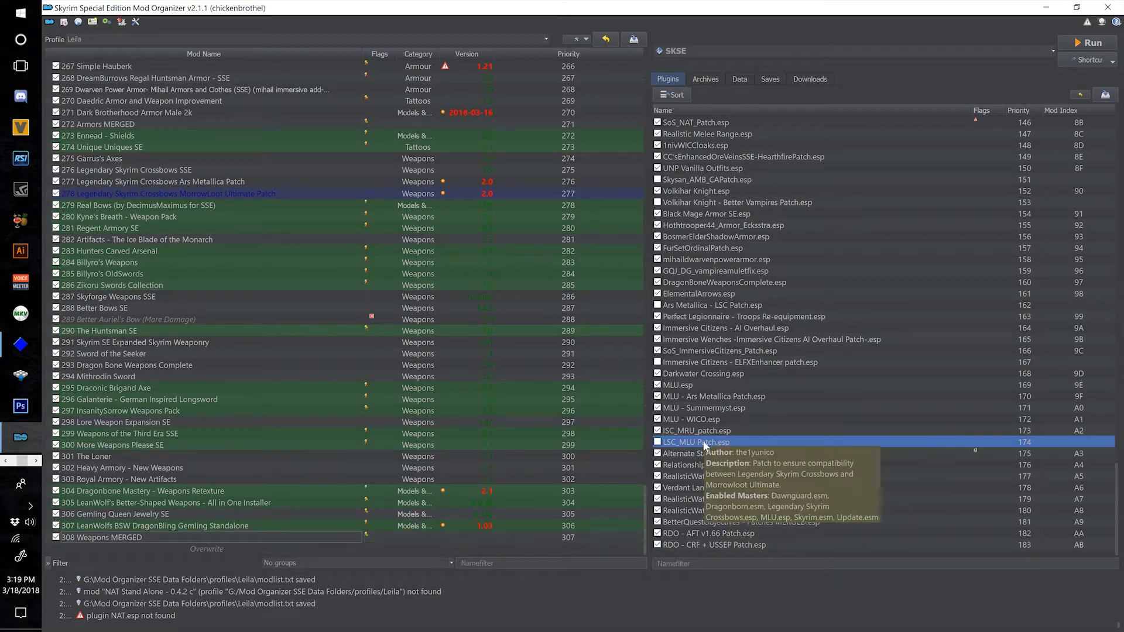
pyautogui.click(688, 305)
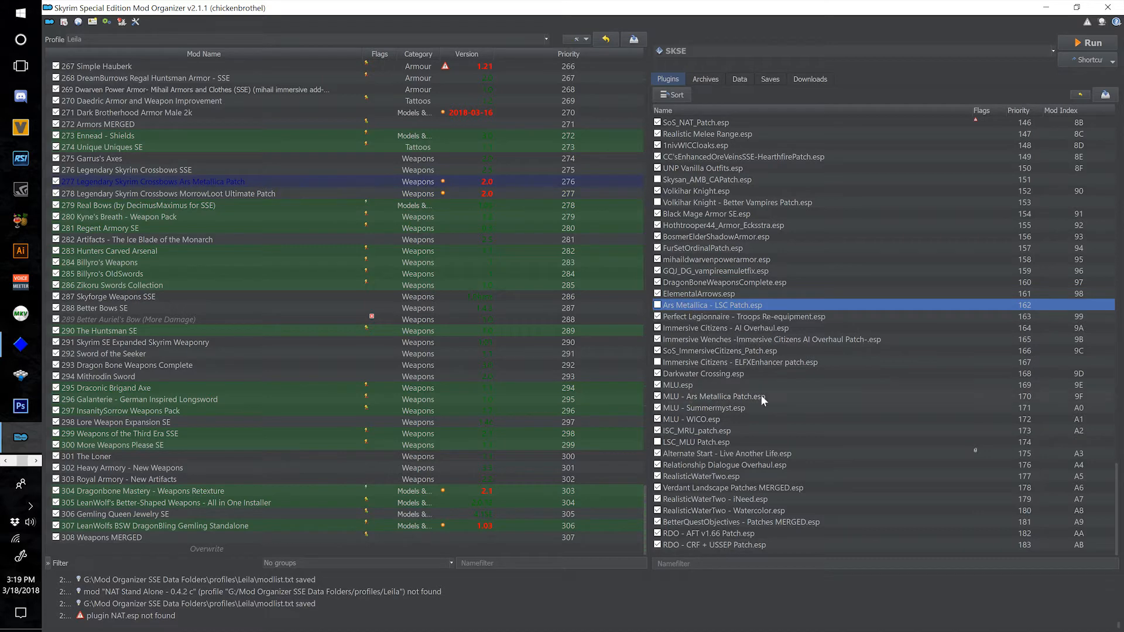
pyautogui.moveTo(705, 304)
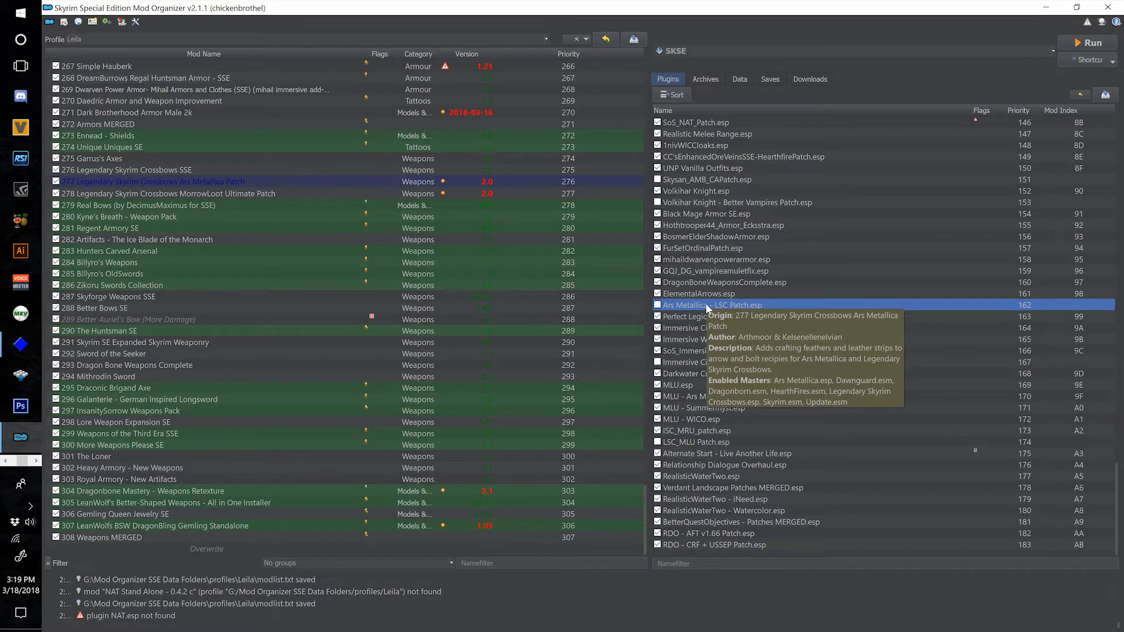
# Examine the disabled plugins further up the load order, including the details of Skysan_AMB_CAPatch.esp and OpulentOutfits_2017-SSE AIO.esp.
pyautogui.scroll(2, 726, 427)
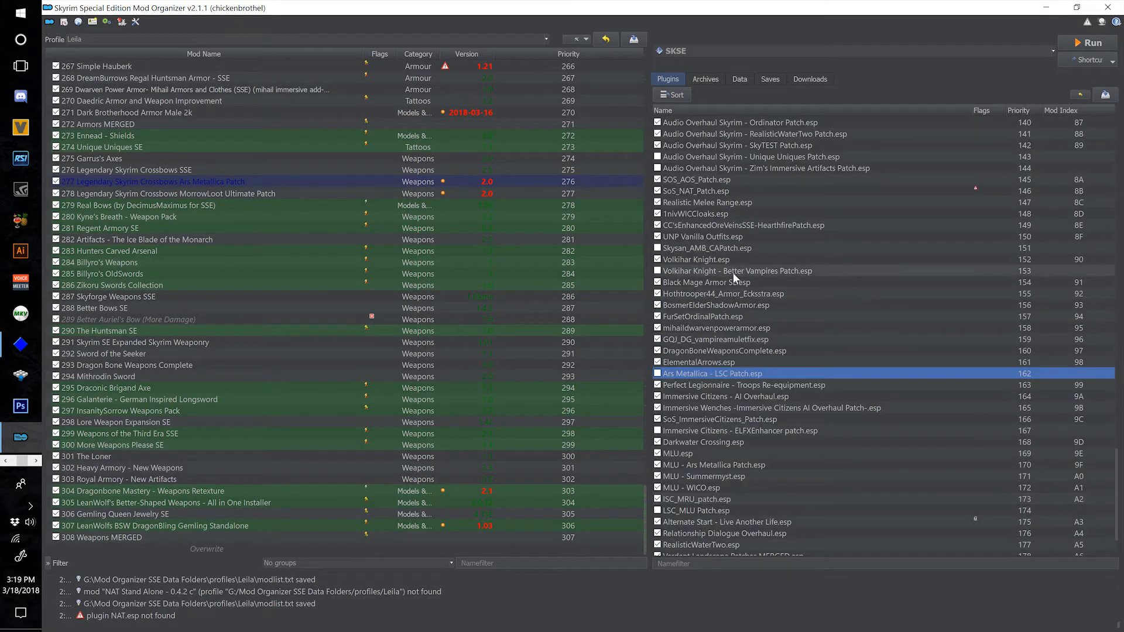
pyautogui.moveTo(733, 273)
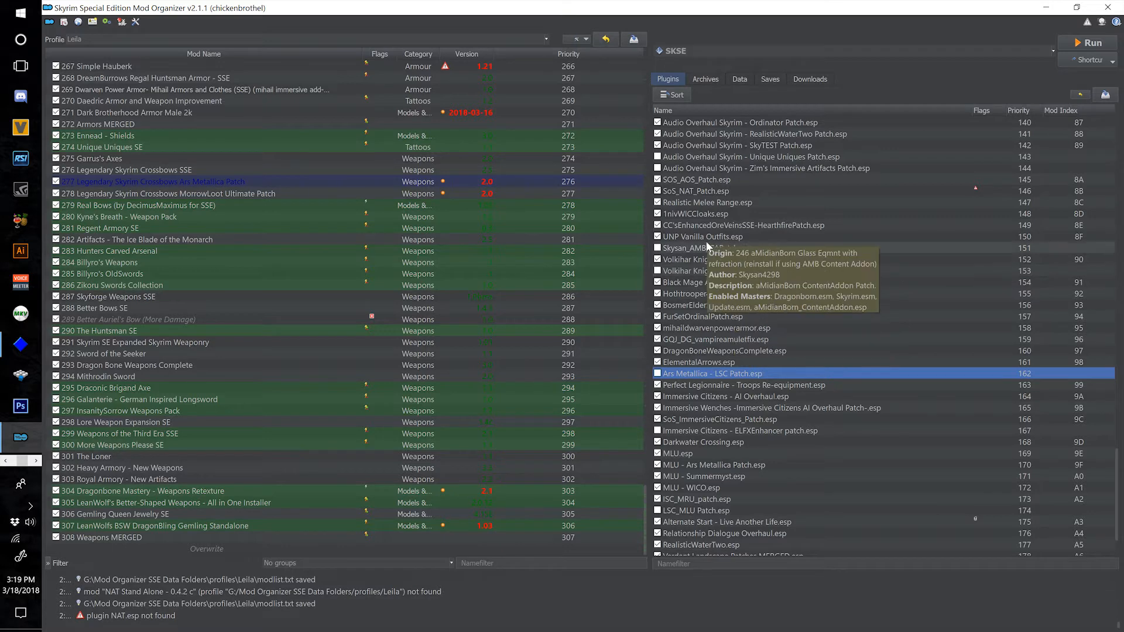
pyautogui.scroll(2, 729, 337)
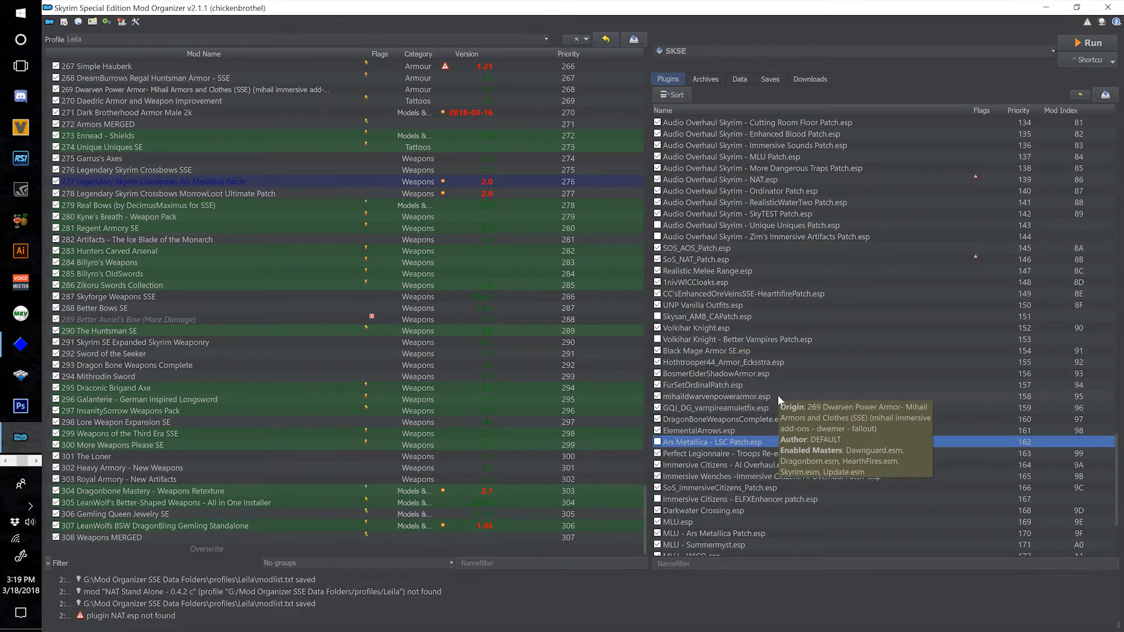
pyautogui.scroll(1, 767, 398)
pyautogui.scroll(2, 759, 400)
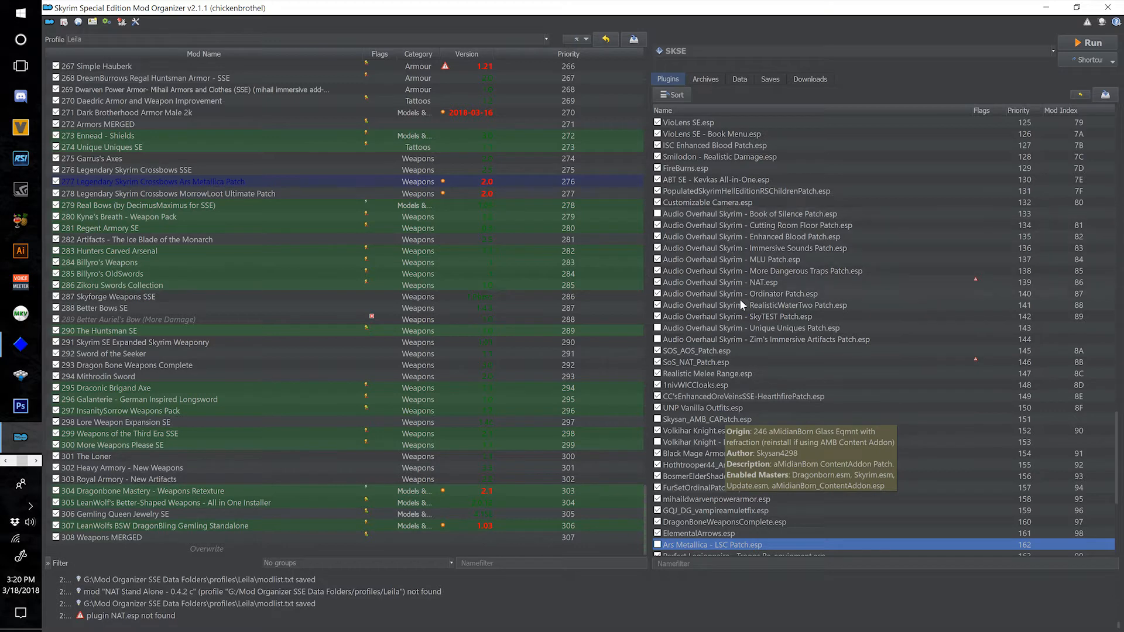
pyautogui.scroll(1, 712, 364)
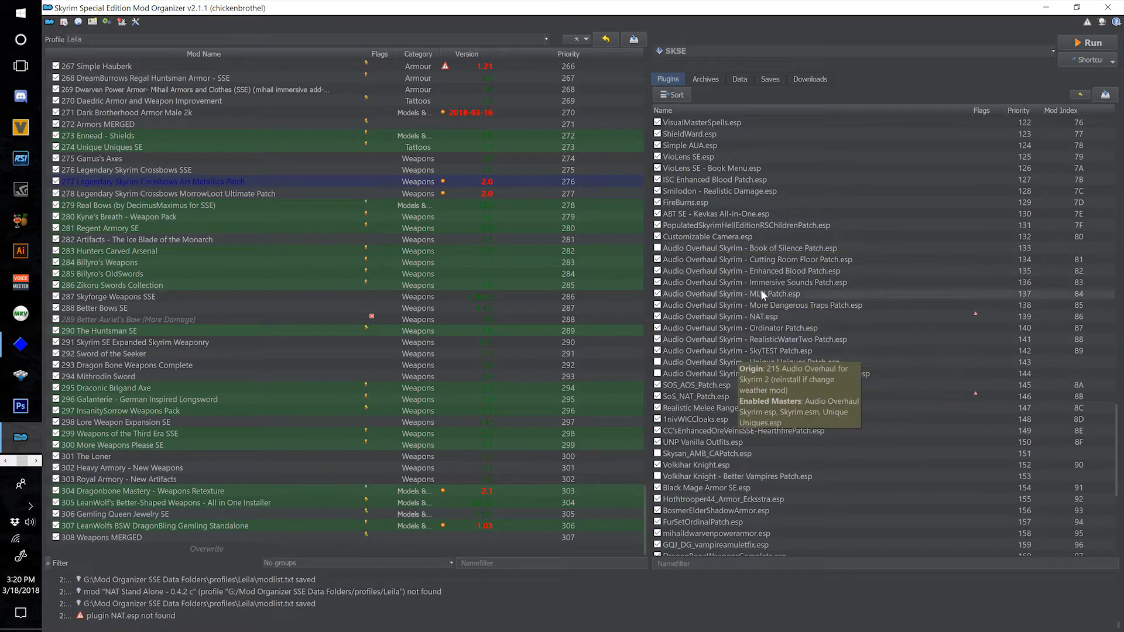
pyautogui.scroll(4, 725, 296)
pyautogui.scroll(8, 725, 296)
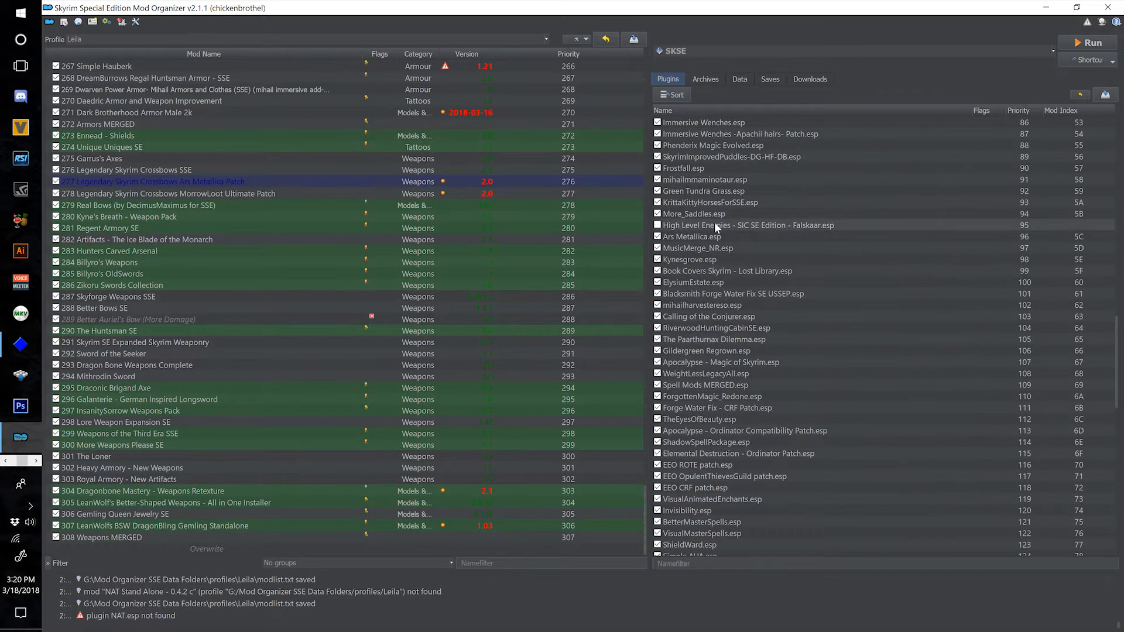
pyautogui.scroll(2, 744, 360)
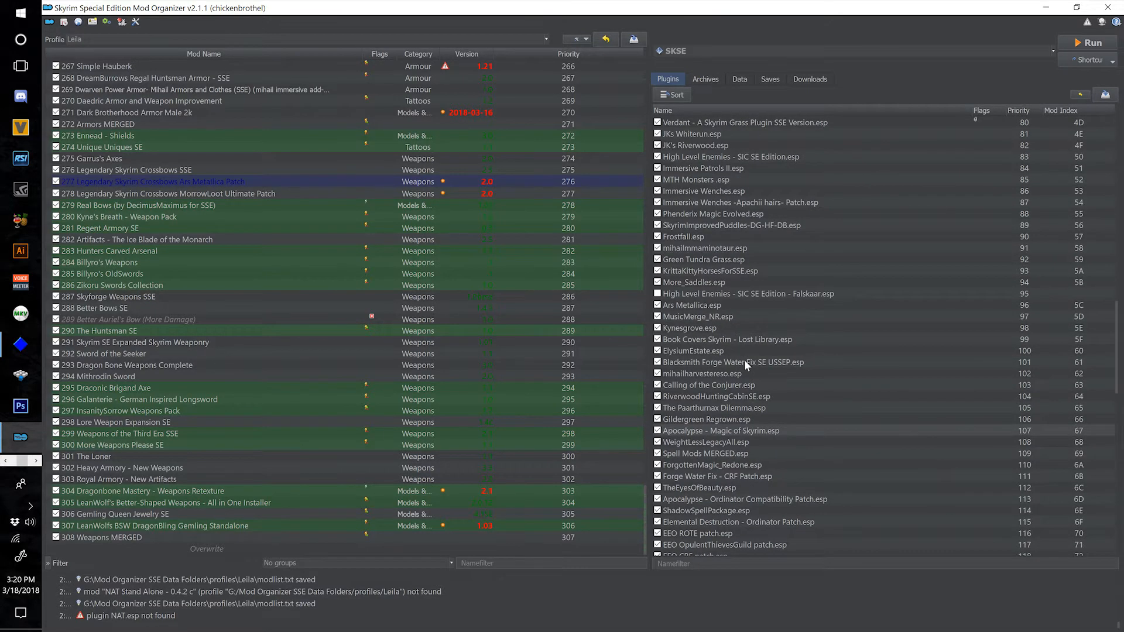
pyautogui.scroll(4, 744, 359)
pyautogui.scroll(3, 743, 359)
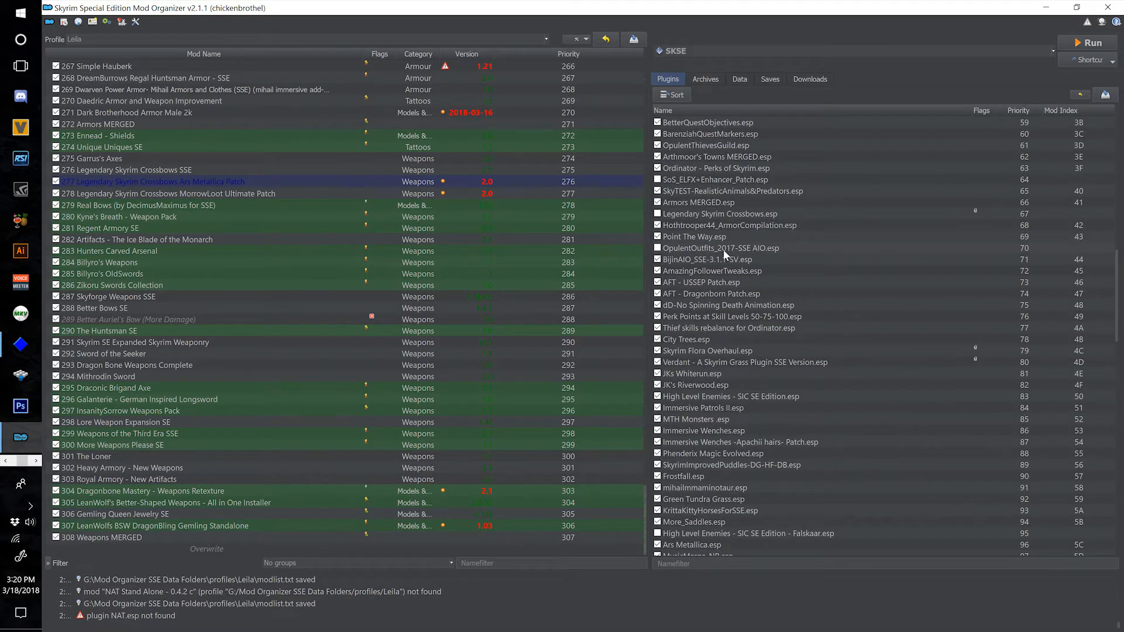
pyautogui.moveTo(724, 251)
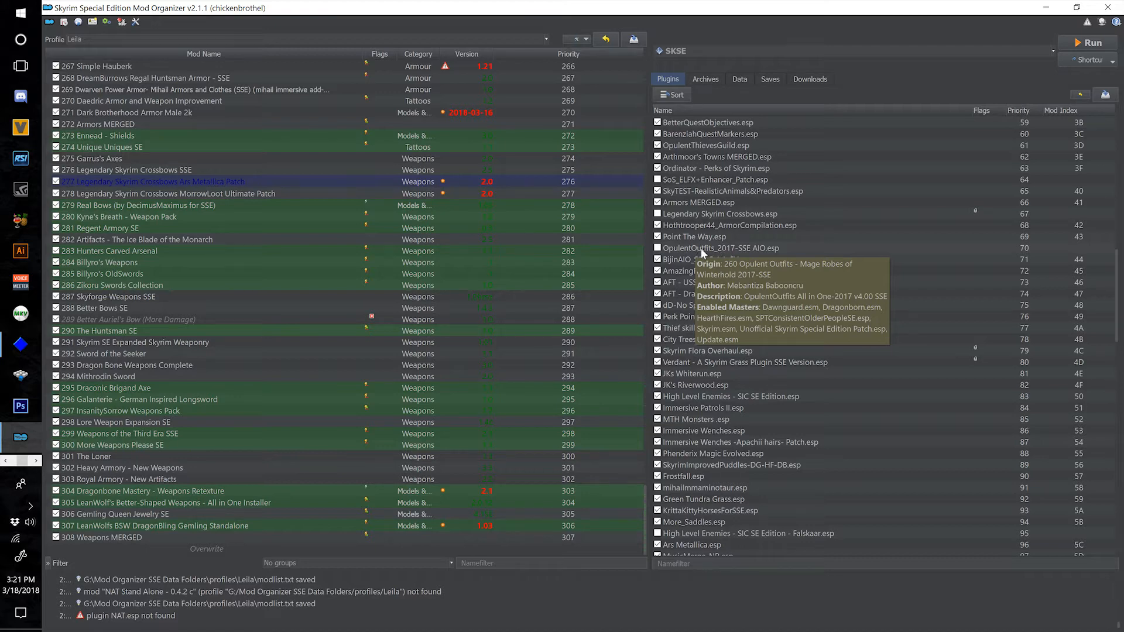
pyautogui.click(722, 248)
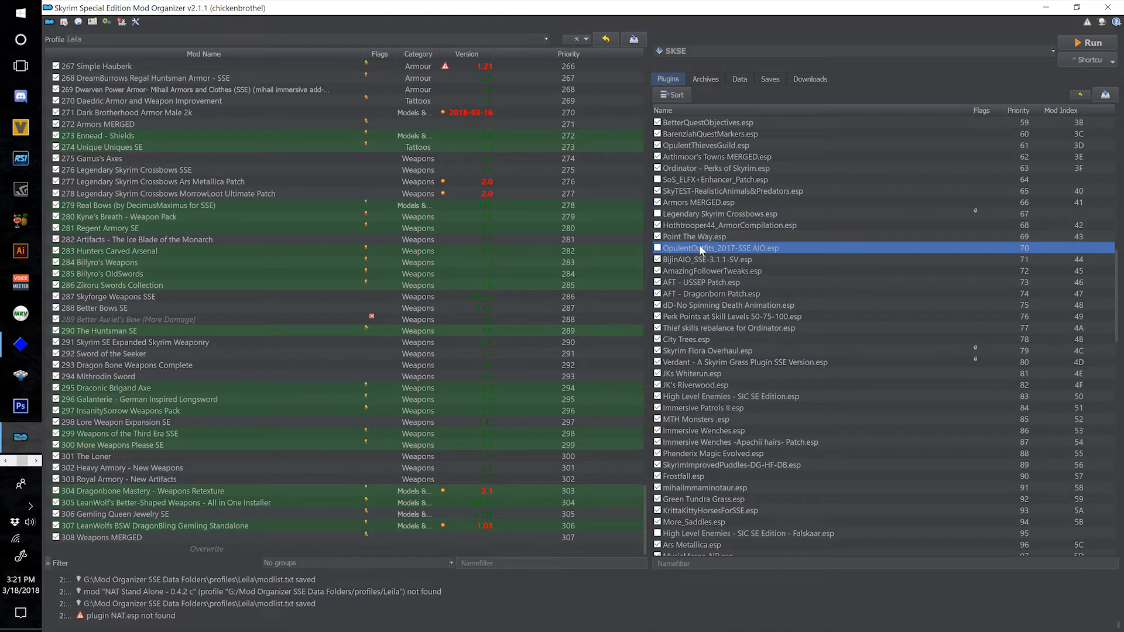
pyautogui.moveTo(696, 248)
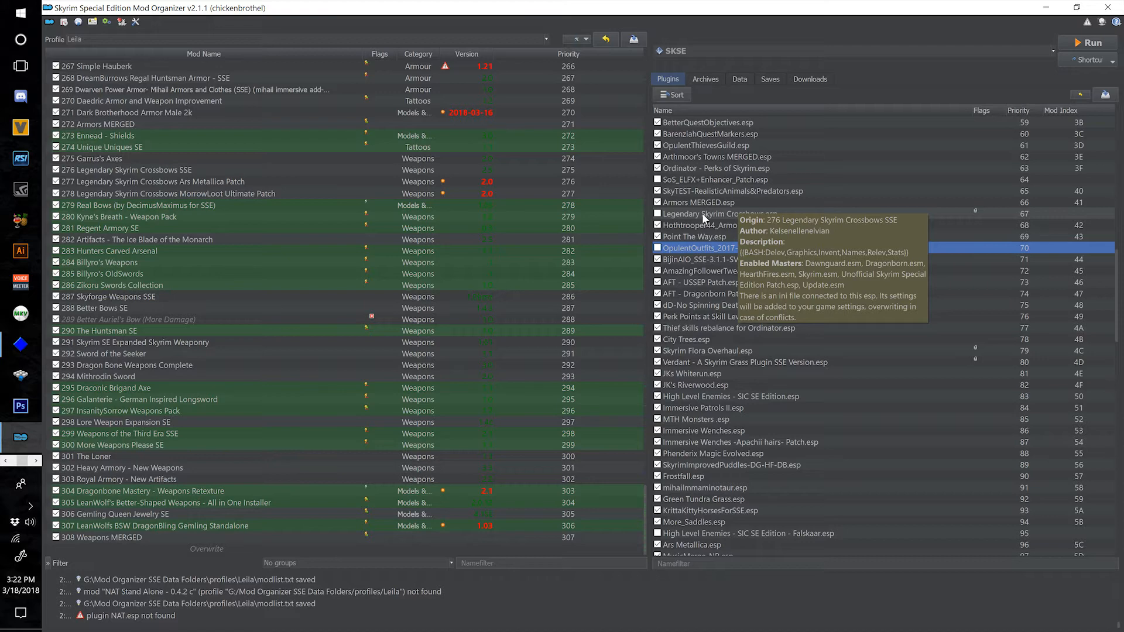
# Select the Weapons MERGED mod and find its matching plugin, Weapons MERGED.esp, in the load order.
pyautogui.click(323, 539)
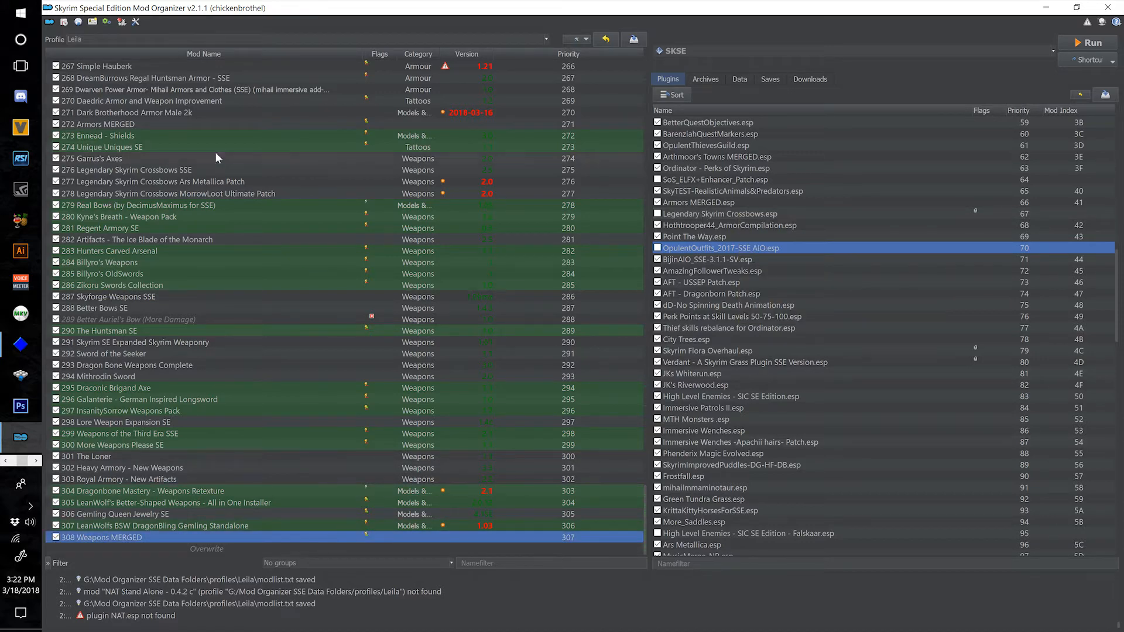
pyautogui.scroll(-3, 787, 391)
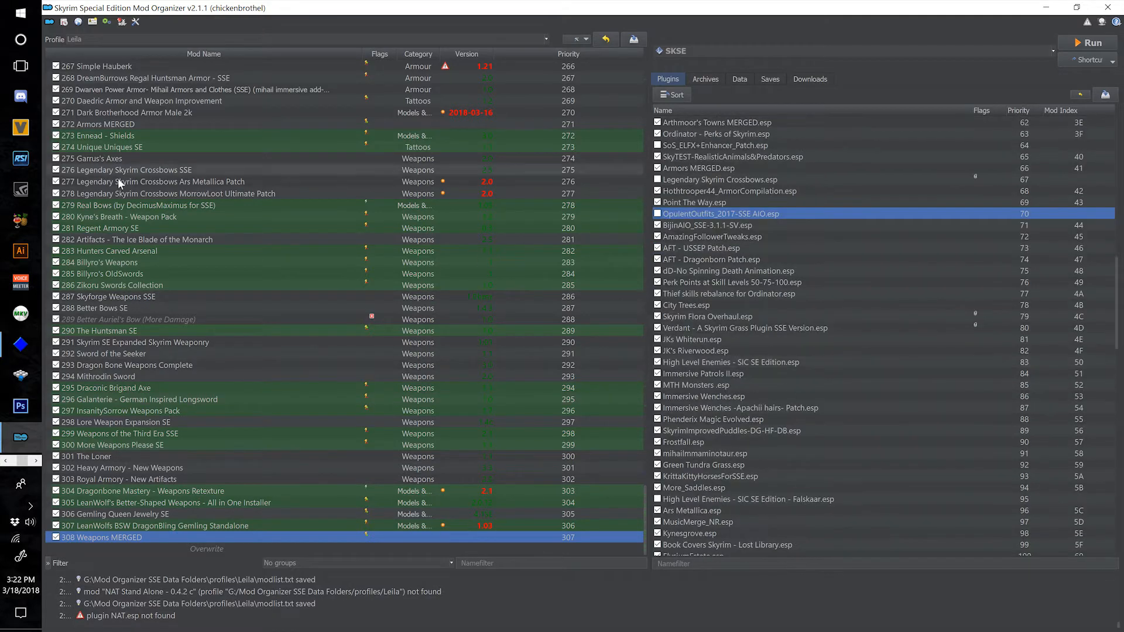
pyautogui.scroll(-20, 771, 518)
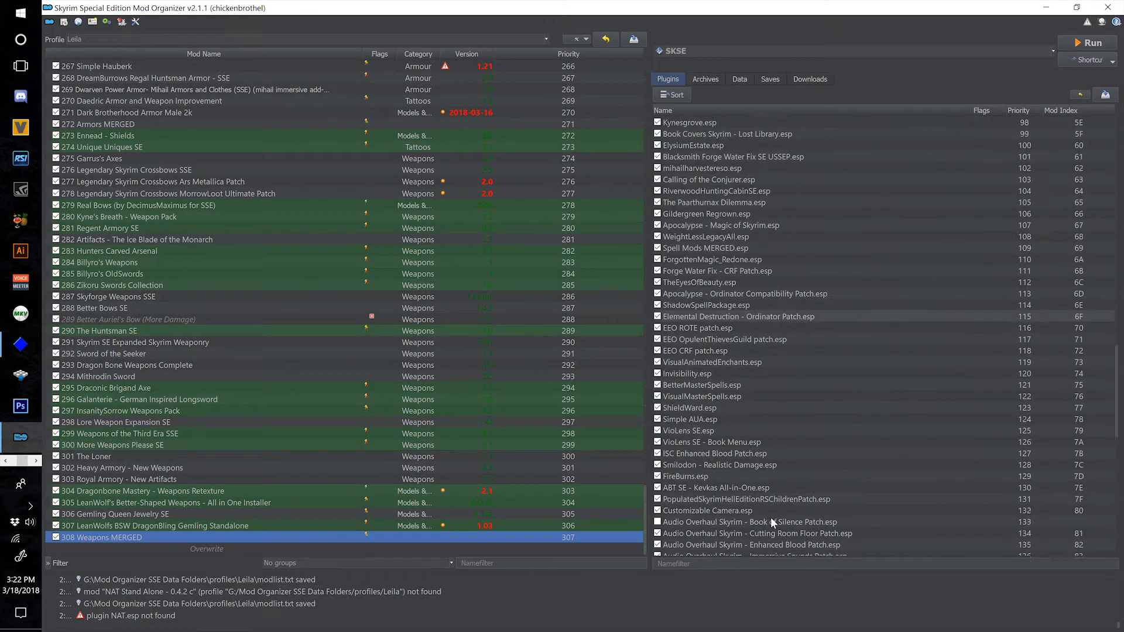
pyautogui.scroll(13, 772, 512)
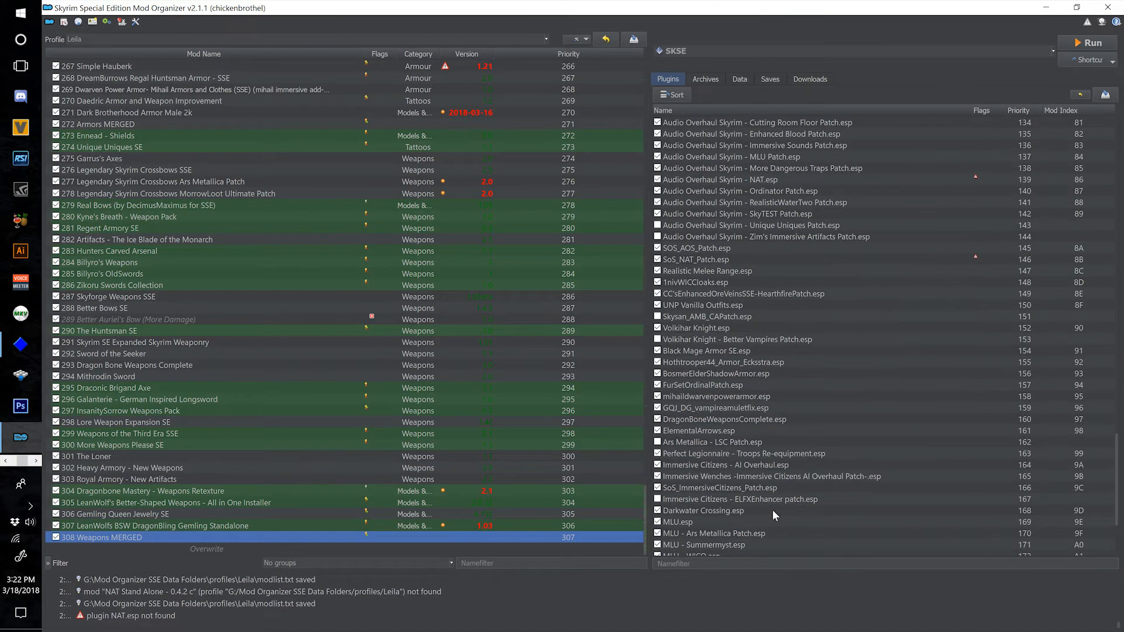
pyautogui.scroll(20, 772, 510)
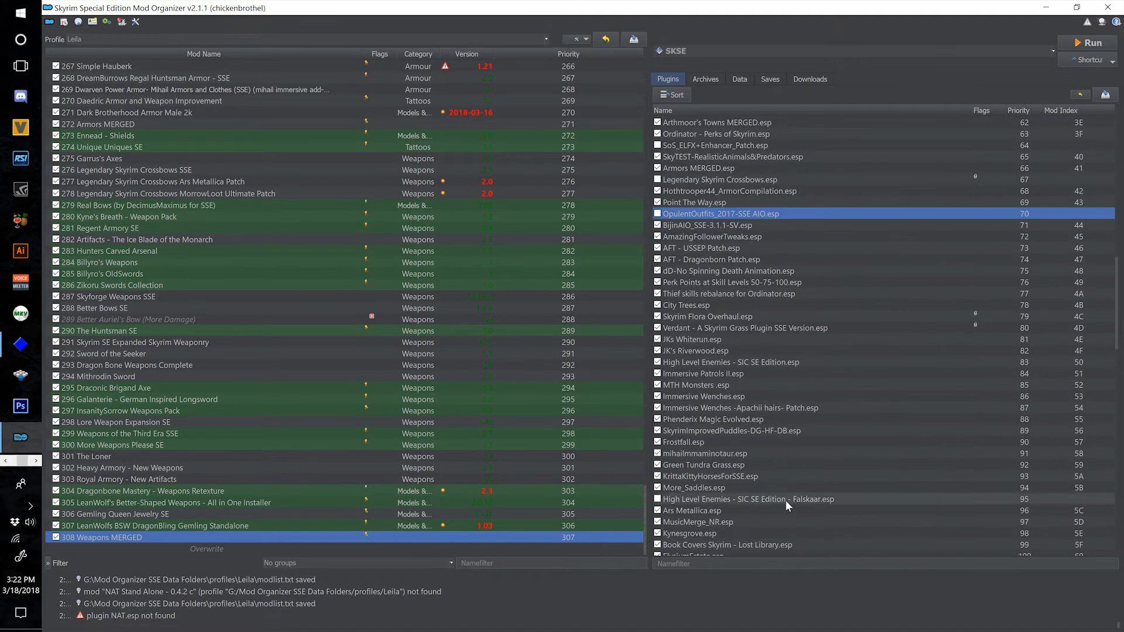
pyautogui.scroll(2, 789, 500)
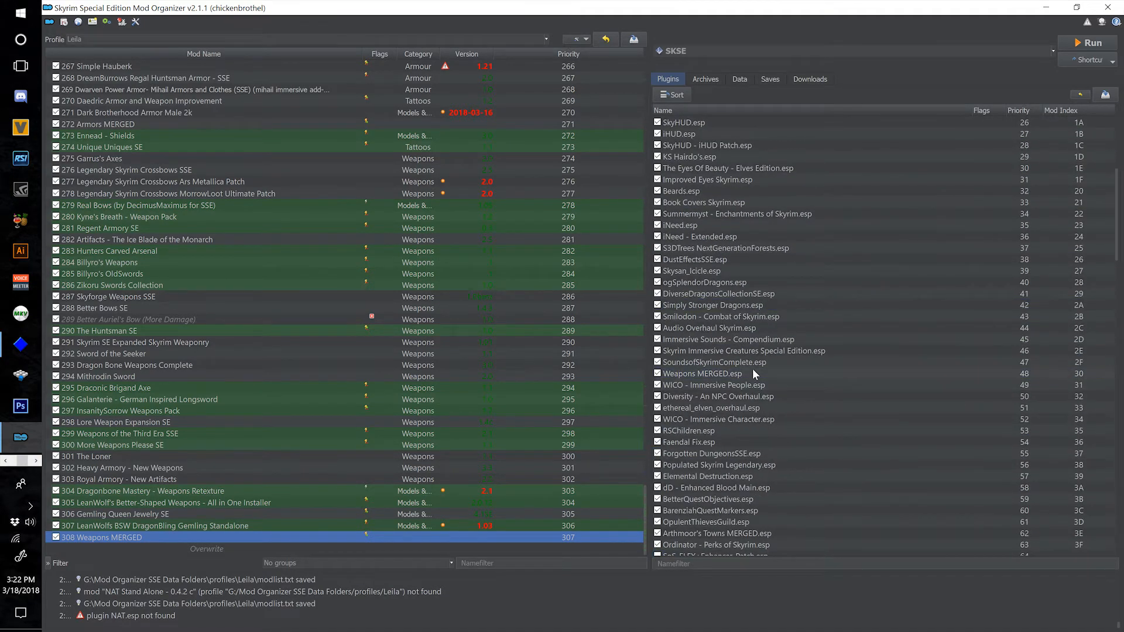
pyautogui.moveTo(753, 368)
pyautogui.click(730, 372)
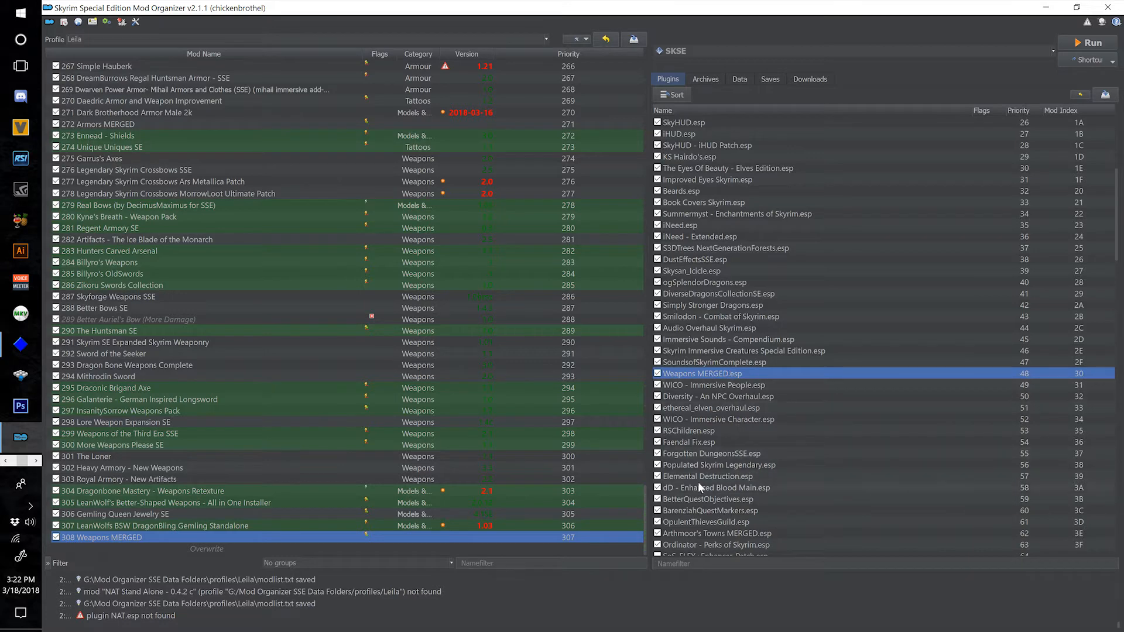
# Enable the Legendary Skyrim Crossbows.esp plugin in the load order.
pyautogui.scroll(-3, 698, 483)
pyautogui.click(658, 488)
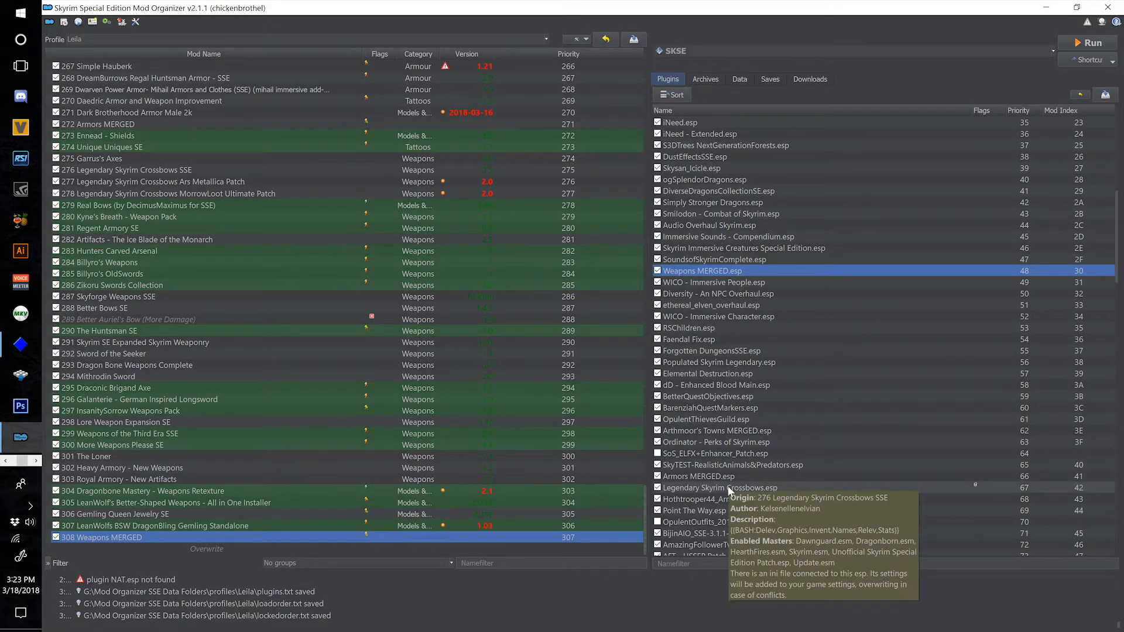
# Check the details of High Level Enemies - SIC SE Edition - Falskaar.esp and enable the Ars Metallica - LSC Patch.esp plugin.
pyautogui.scroll(-1, 727, 486)
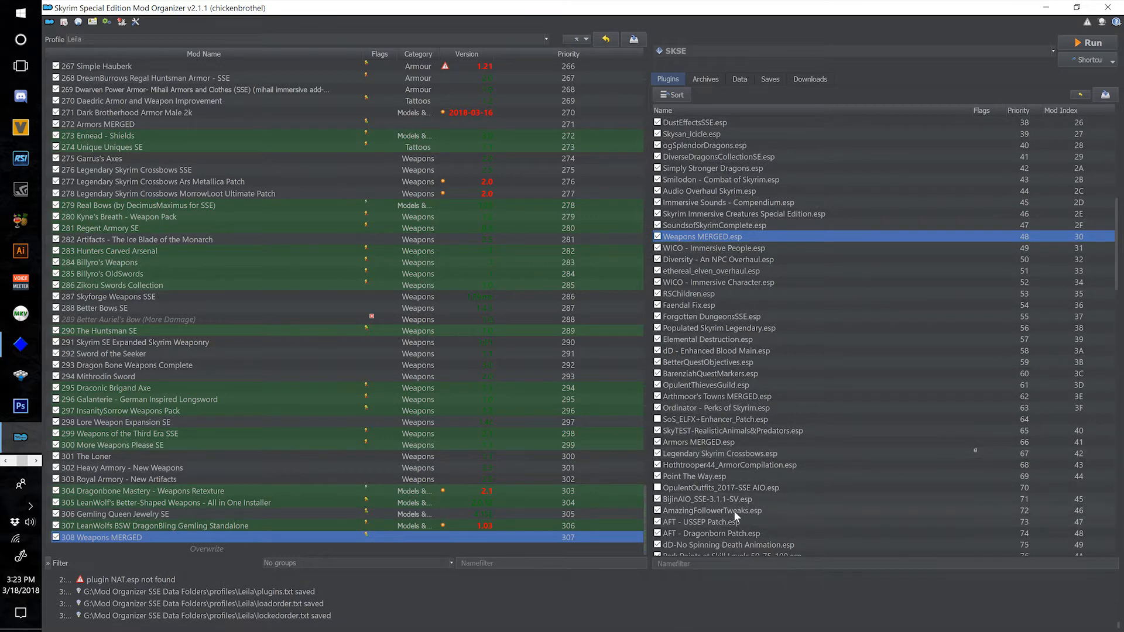
pyautogui.scroll(-4, 735, 512)
pyautogui.scroll(-5, 733, 511)
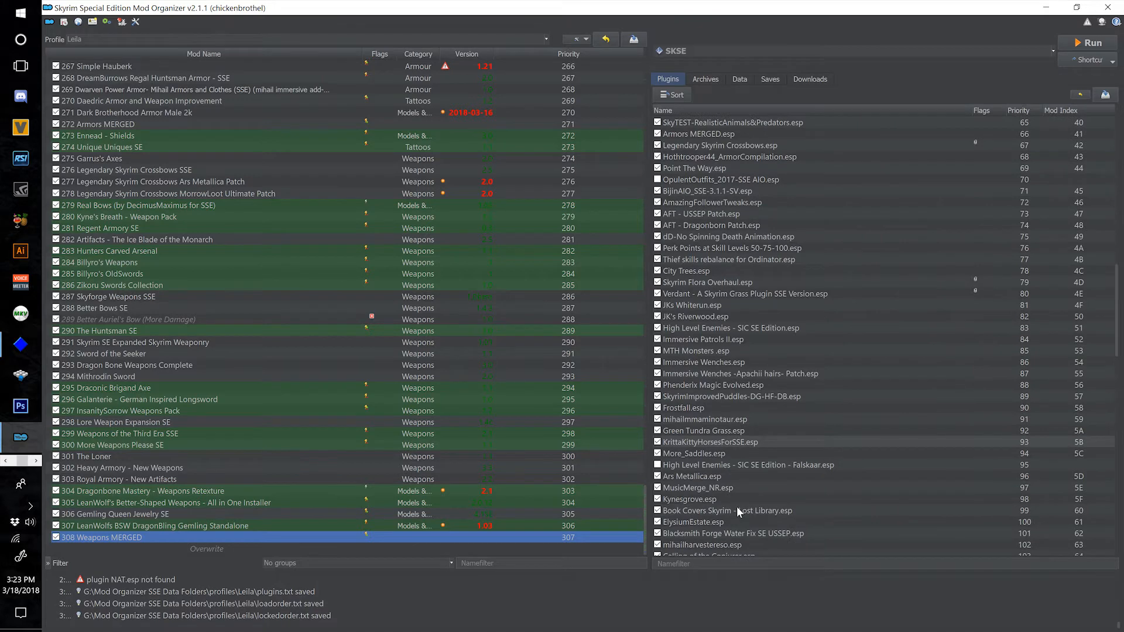
pyautogui.moveTo(728, 466)
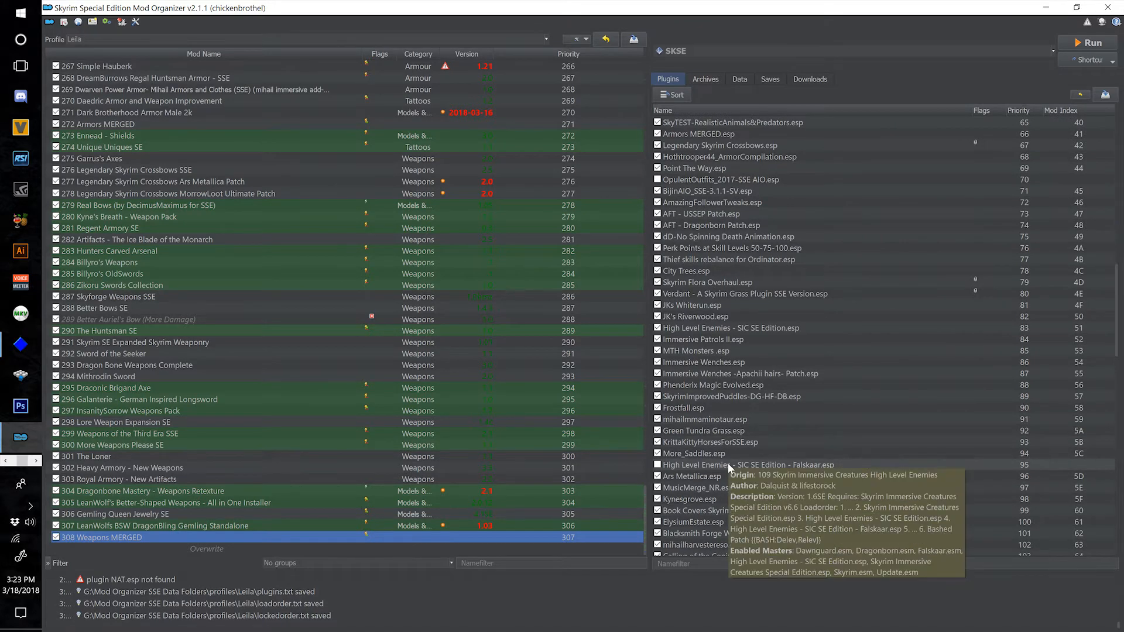
pyautogui.scroll(-5, 728, 463)
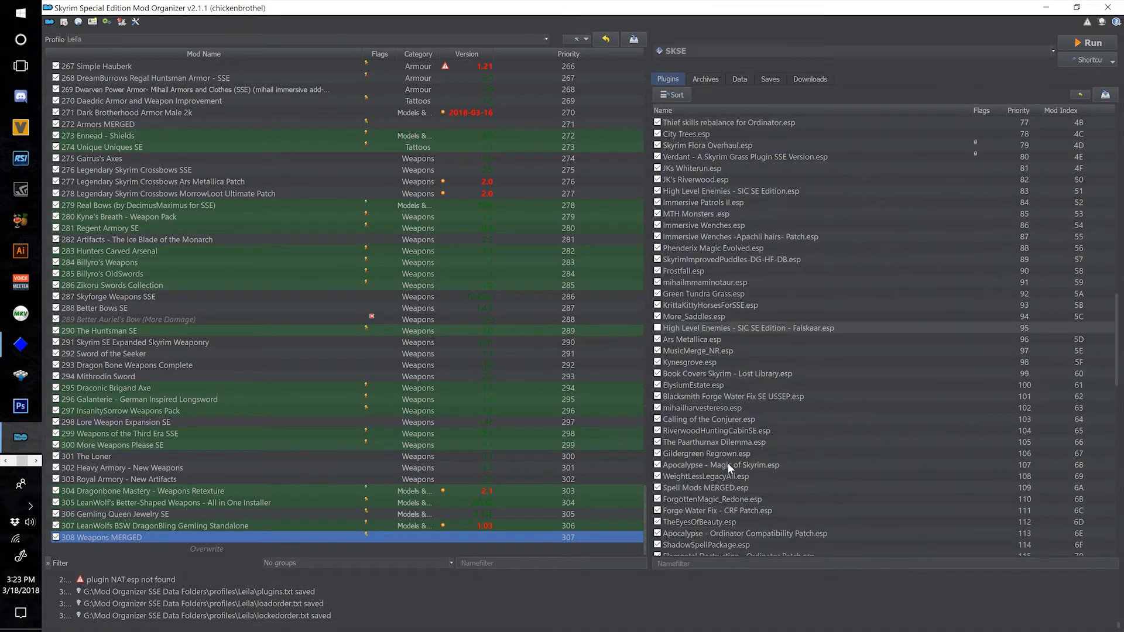
pyautogui.scroll(-6, 727, 463)
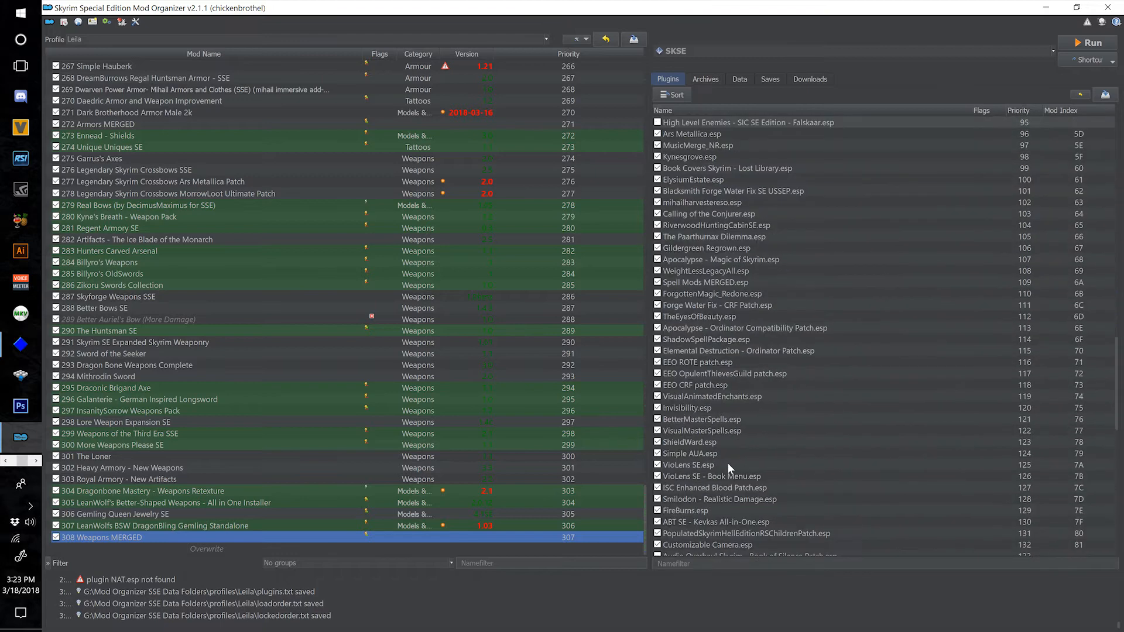
pyautogui.scroll(-4, 727, 463)
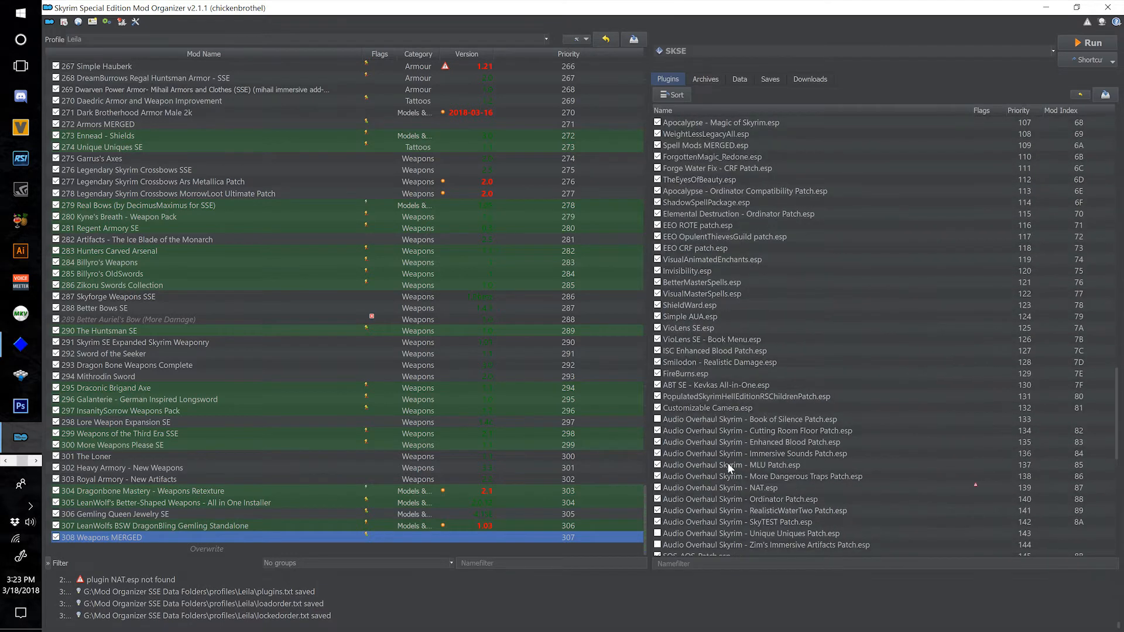
pyautogui.scroll(-3, 716, 472)
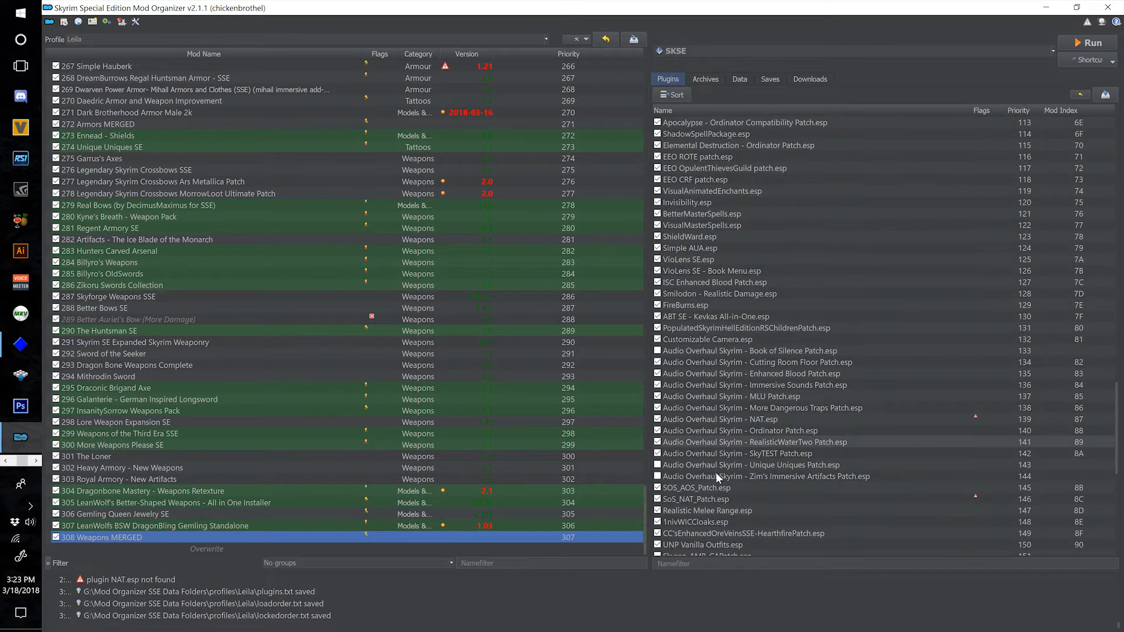
pyautogui.scroll(-3, 729, 490)
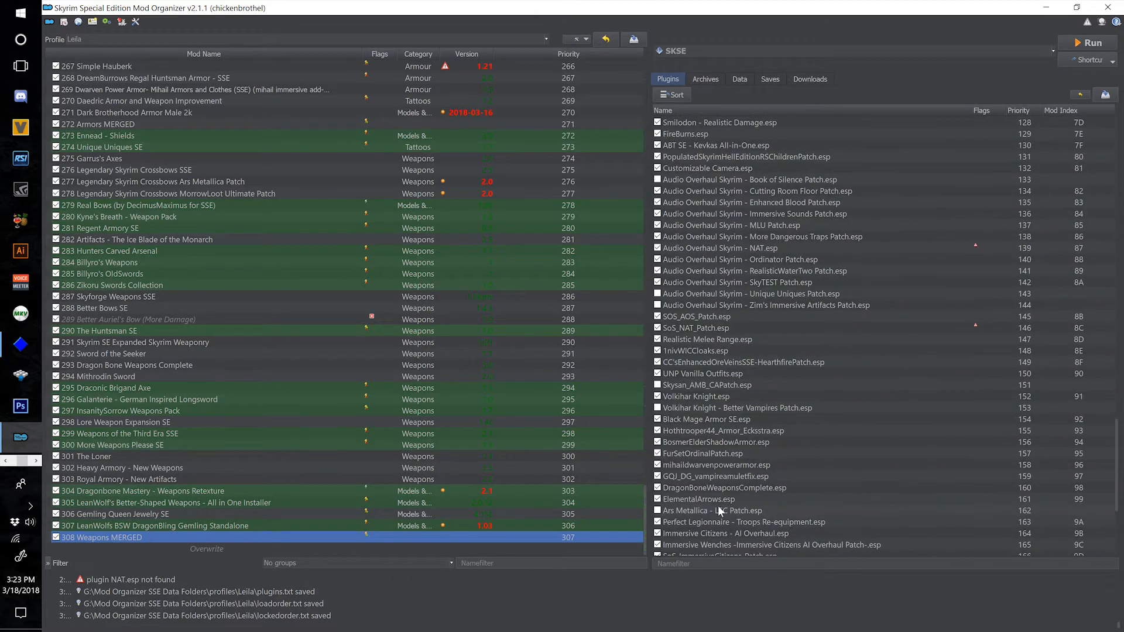
pyautogui.click(658, 512)
# Enable the LSC_MLU Patch.esp plugin in the load order.
pyautogui.scroll(-2, 758, 488)
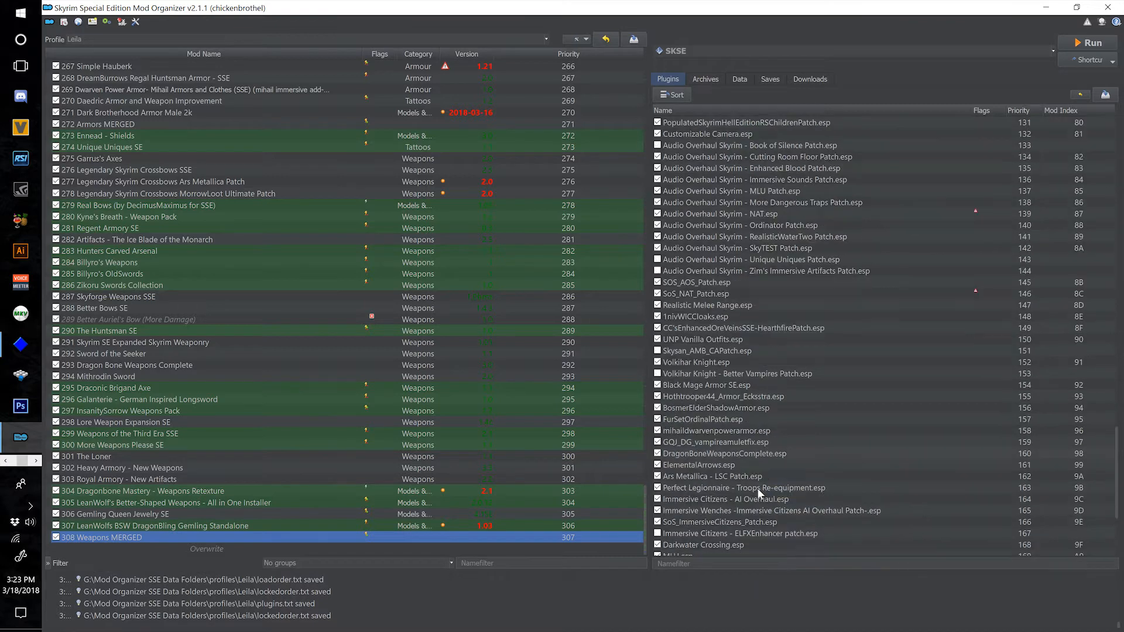
pyautogui.scroll(-2, 733, 515)
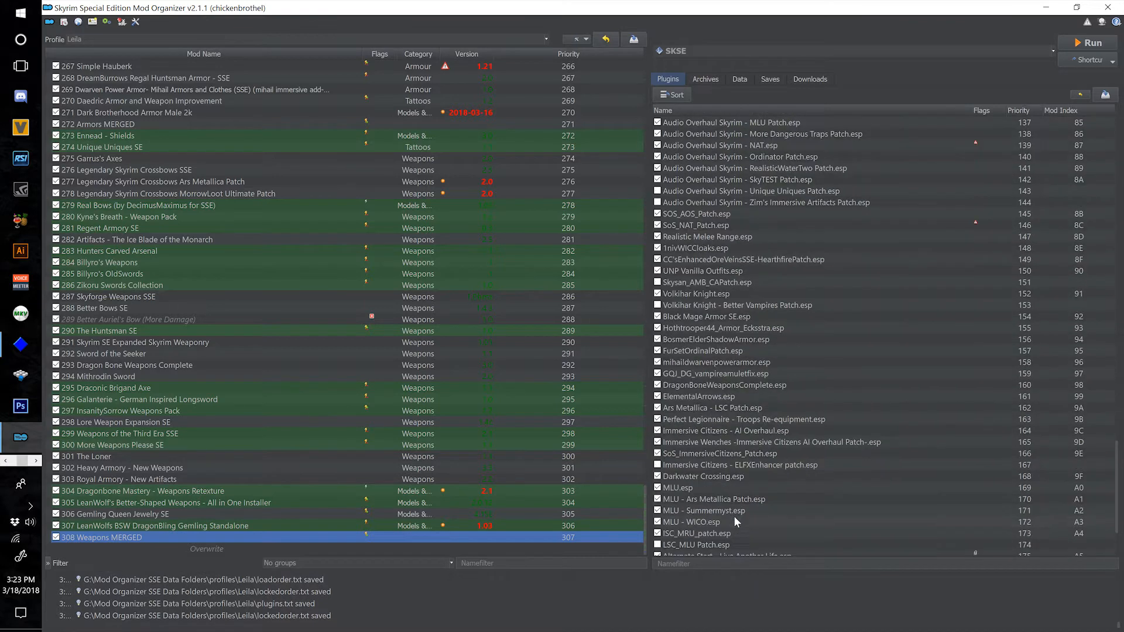
pyautogui.click(658, 510)
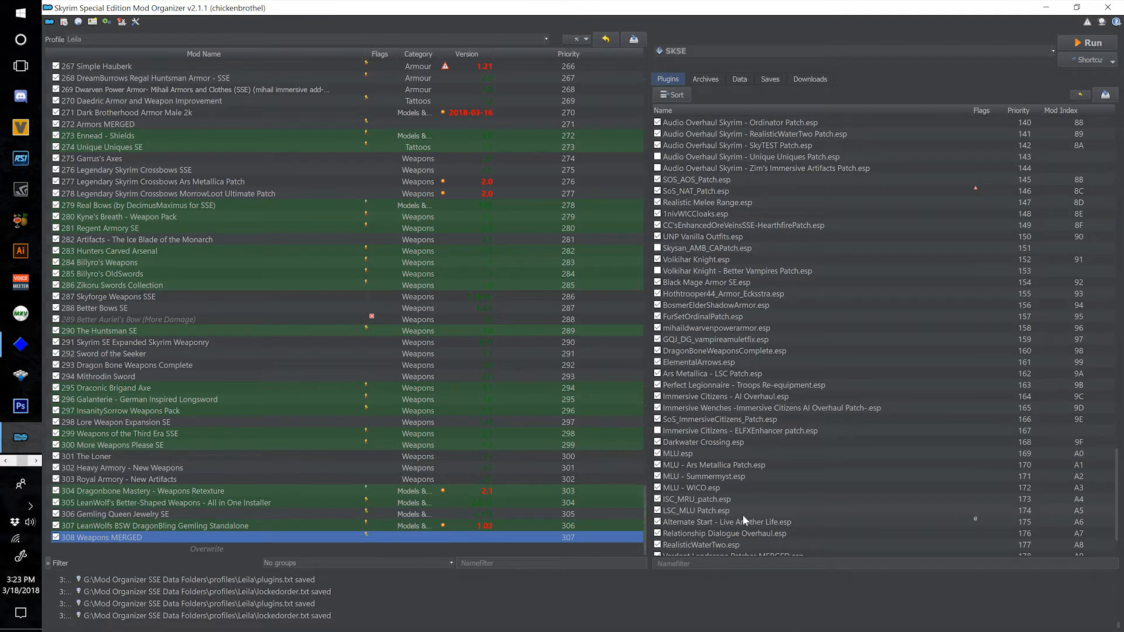
pyautogui.scroll(-1, 743, 514)
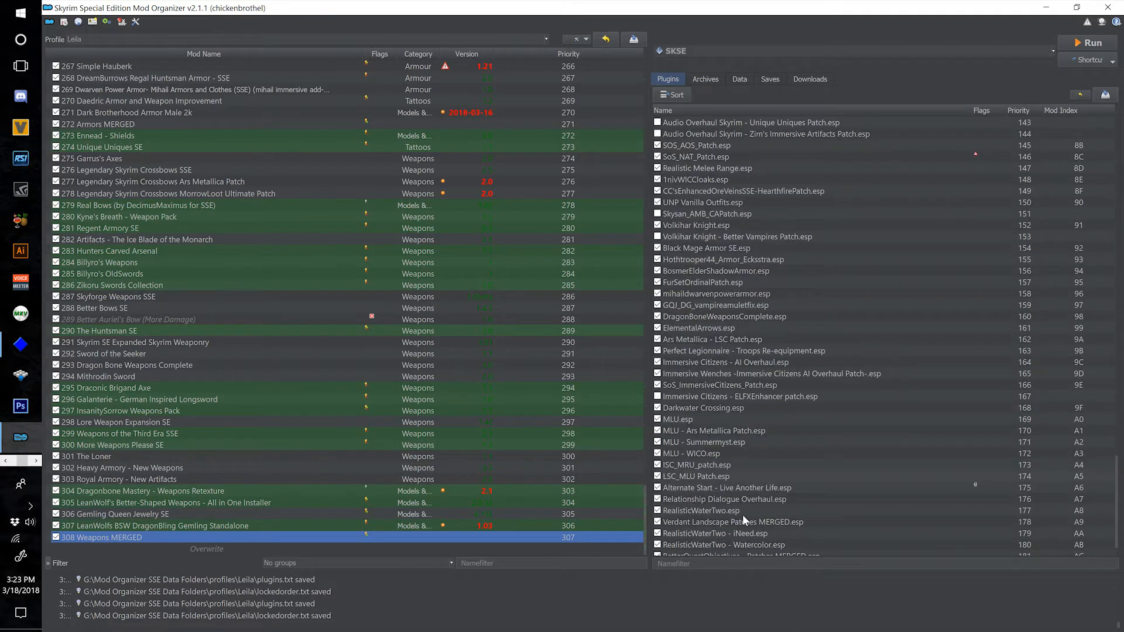
# Set SSEEdit as the executable, launch it, and deselect all plugins in its load list.
pyautogui.click(747, 53)
pyautogui.click(726, 120)
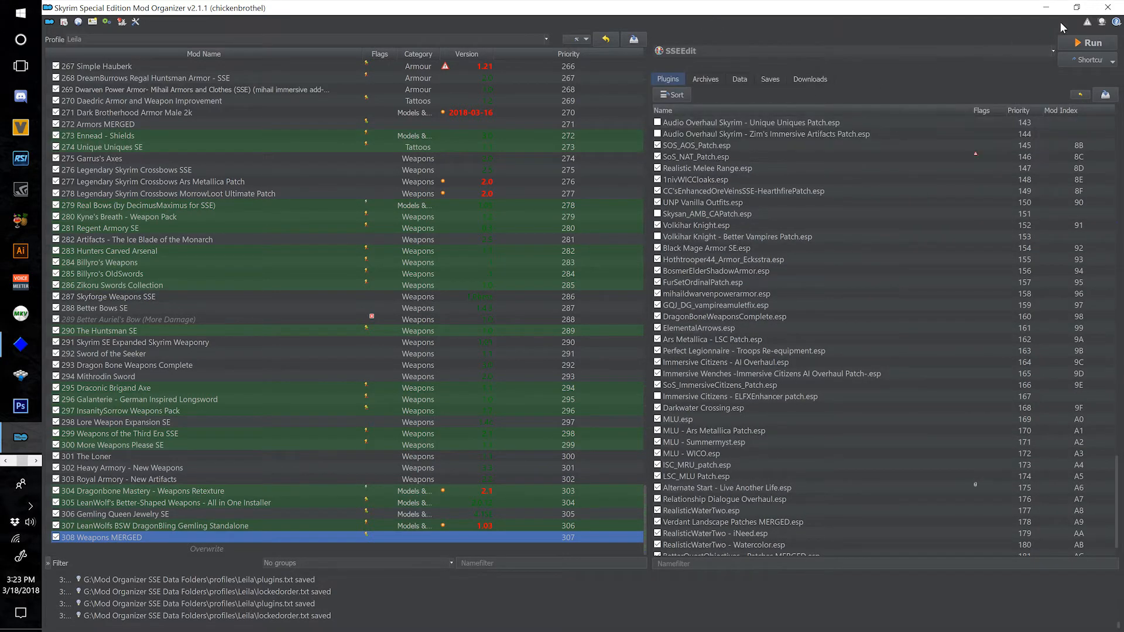
pyautogui.click(1088, 43)
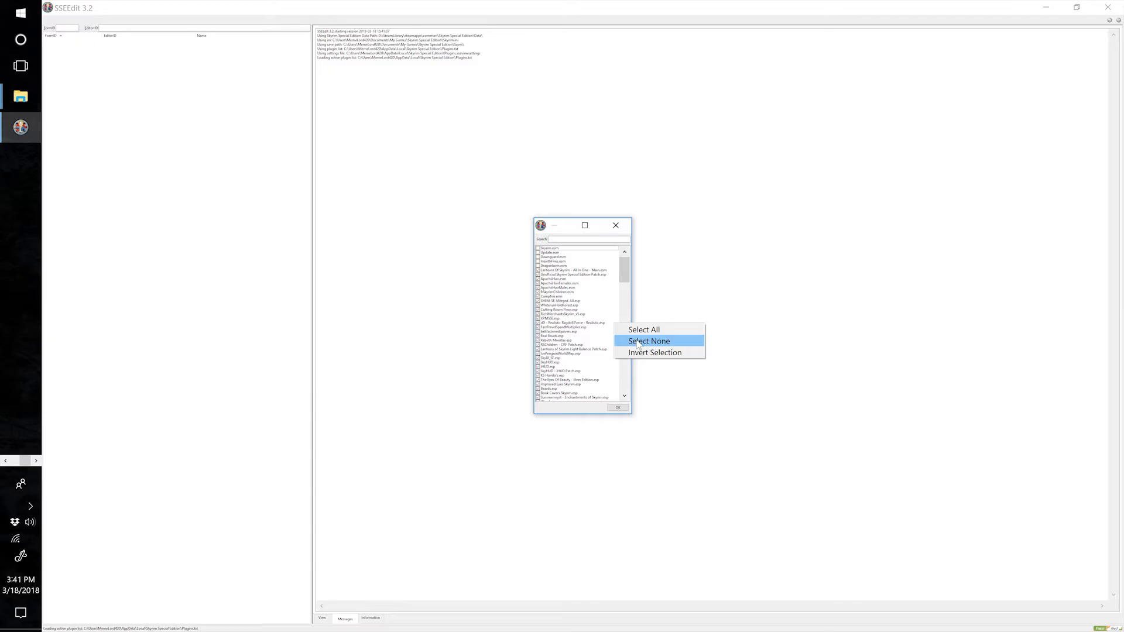
pyautogui.click(650, 337)
# Select LSC_MLU Patch.esp and MLU.esp in the list of plugins to load.
pyautogui.moveTo(625, 269); pyautogui.dragTo(624, 378)
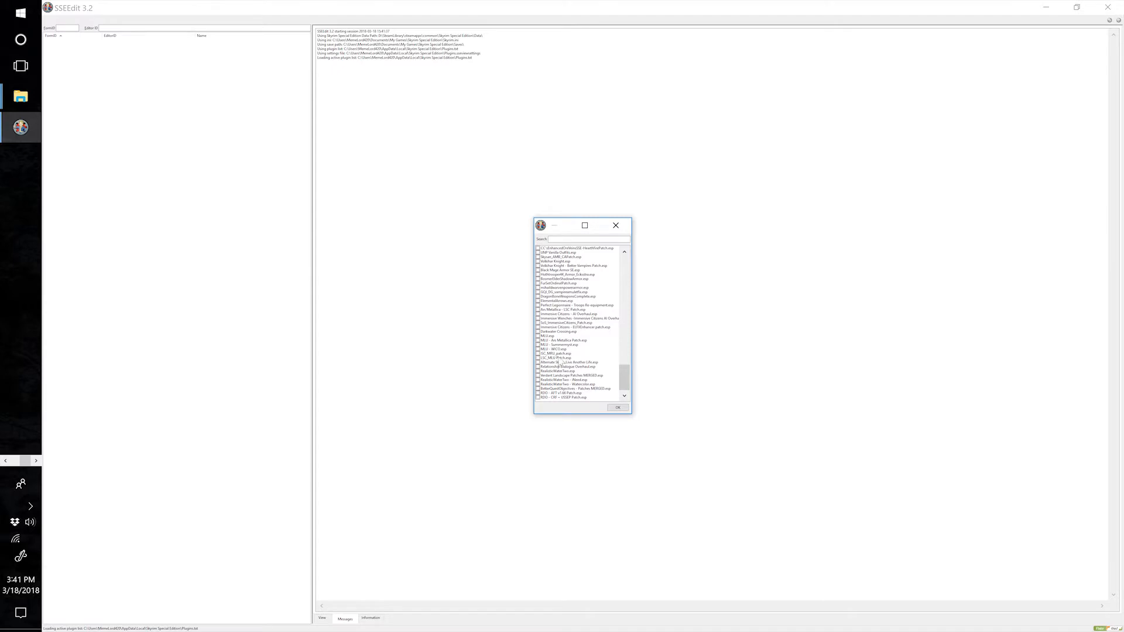
pyautogui.click(554, 358)
pyautogui.click(541, 336)
# Search the plugin list for "legendary skyrim" to select Legendary Skyrim Crossbows.esp, and dismiss the desktop notification.
pyautogui.write('legen')
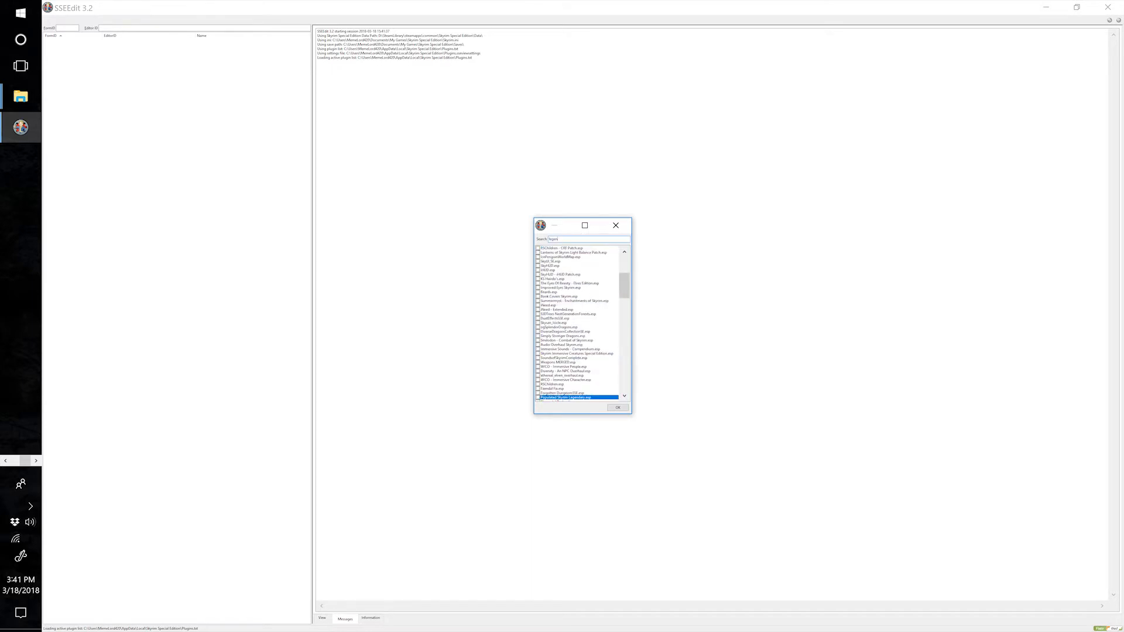
pyautogui.write('dary skyrim')
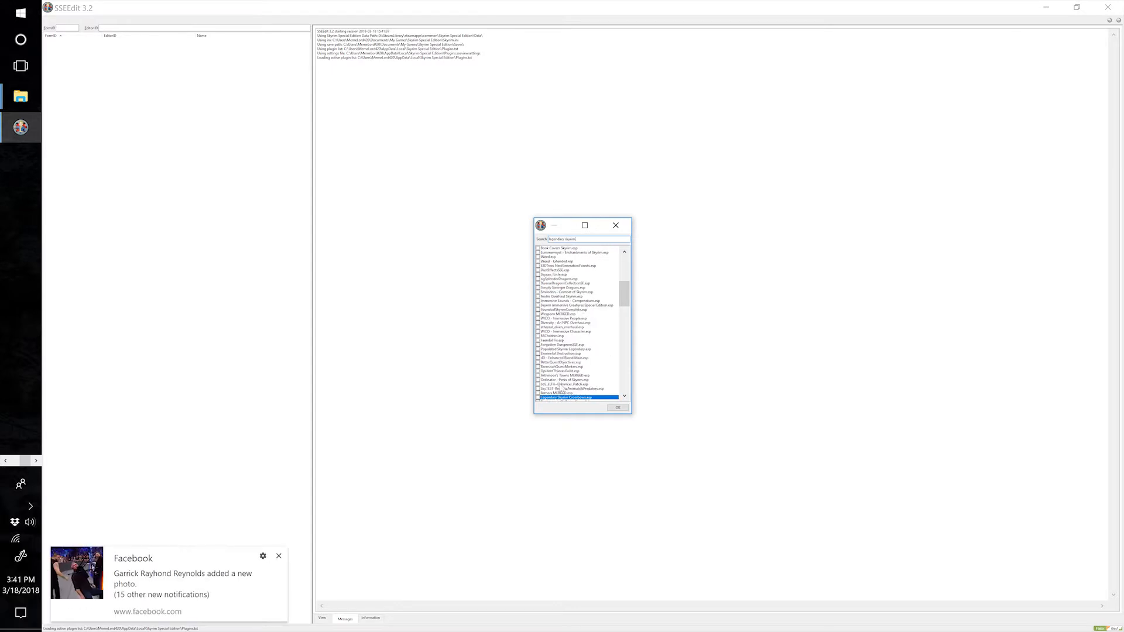
pyautogui.click(278, 556)
# Search for "weapons merged" to select Weapons MERGED.esp, review the plugin list, and load the selected plugins.
pyautogui.moveTo(580, 239); pyautogui.dragTo(515, 236)
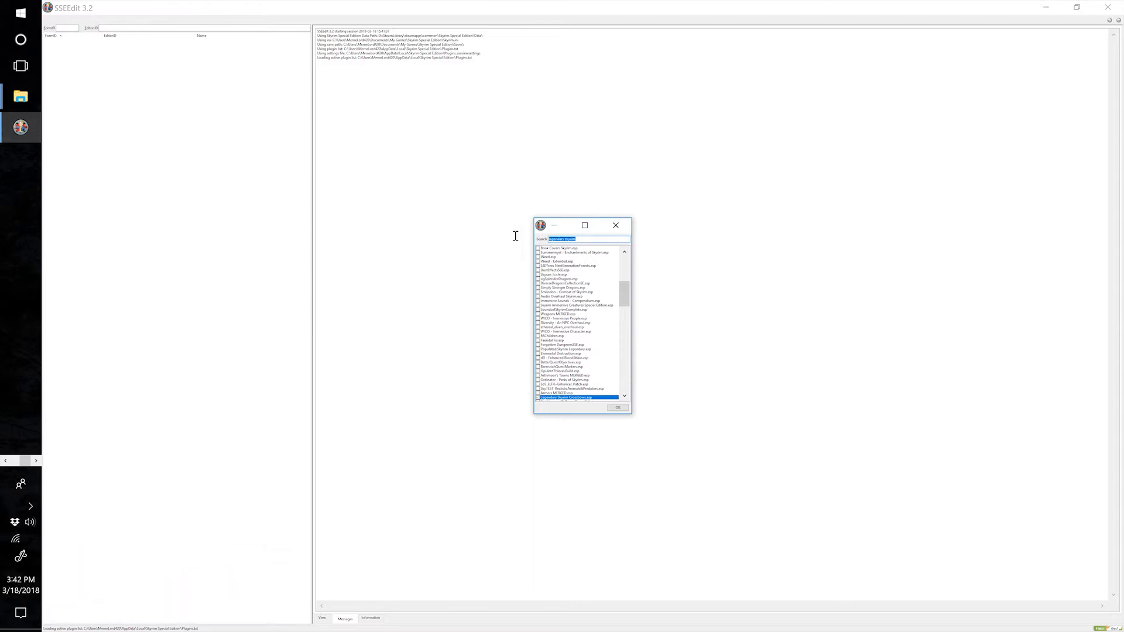
pyautogui.write('weapons merged')
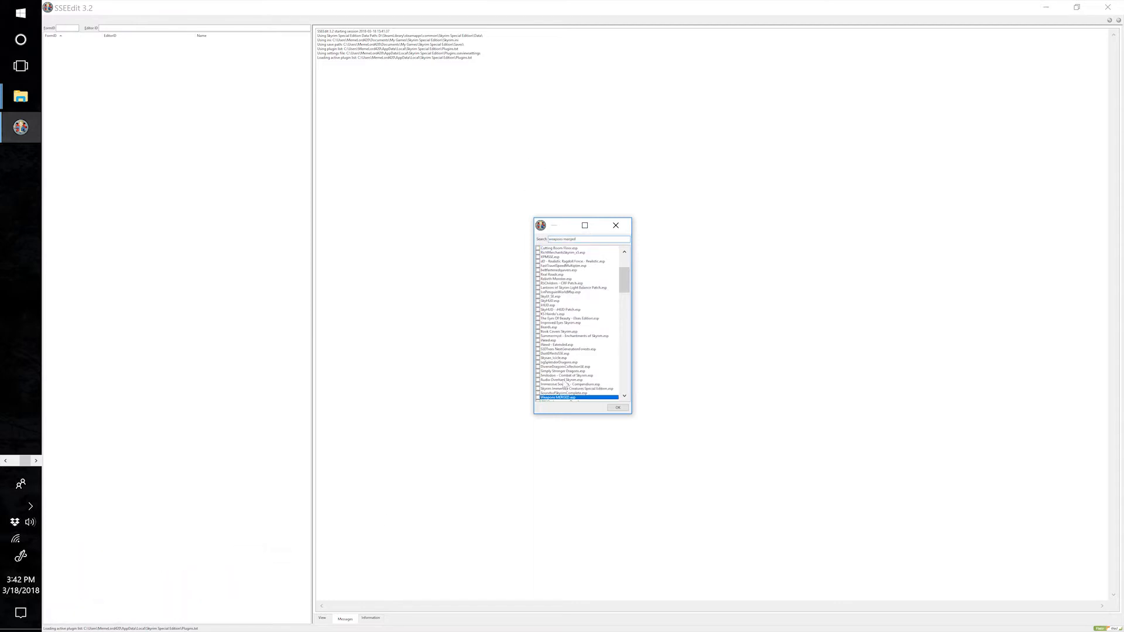
pyautogui.scroll(-20, 534, 334)
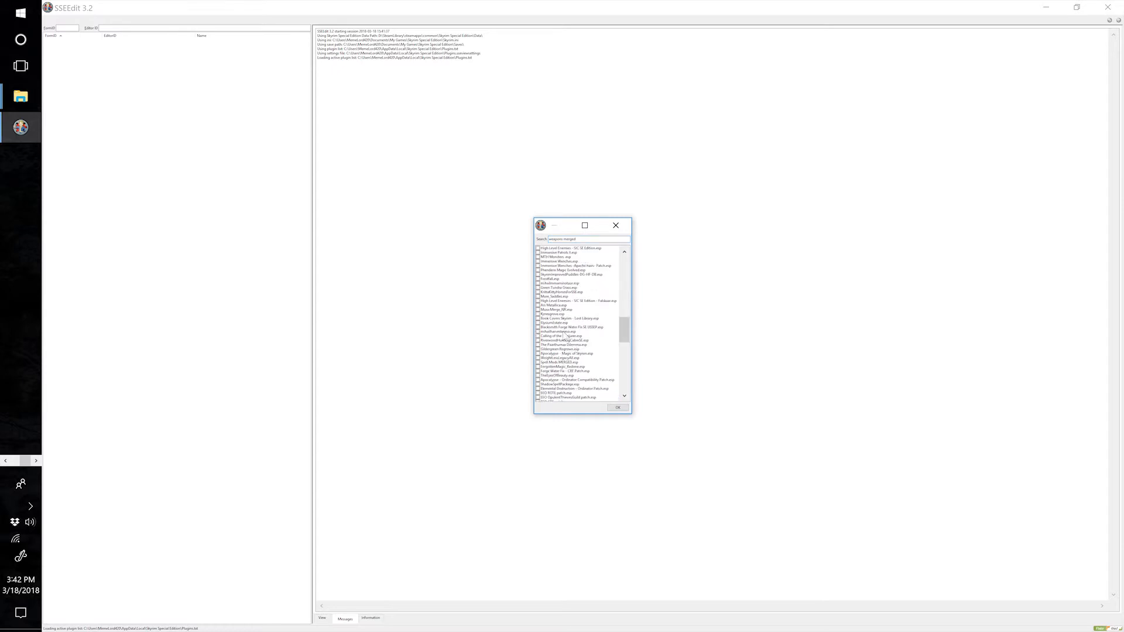
pyautogui.scroll(-15, 584, 343)
pyautogui.scroll(-1, 583, 342)
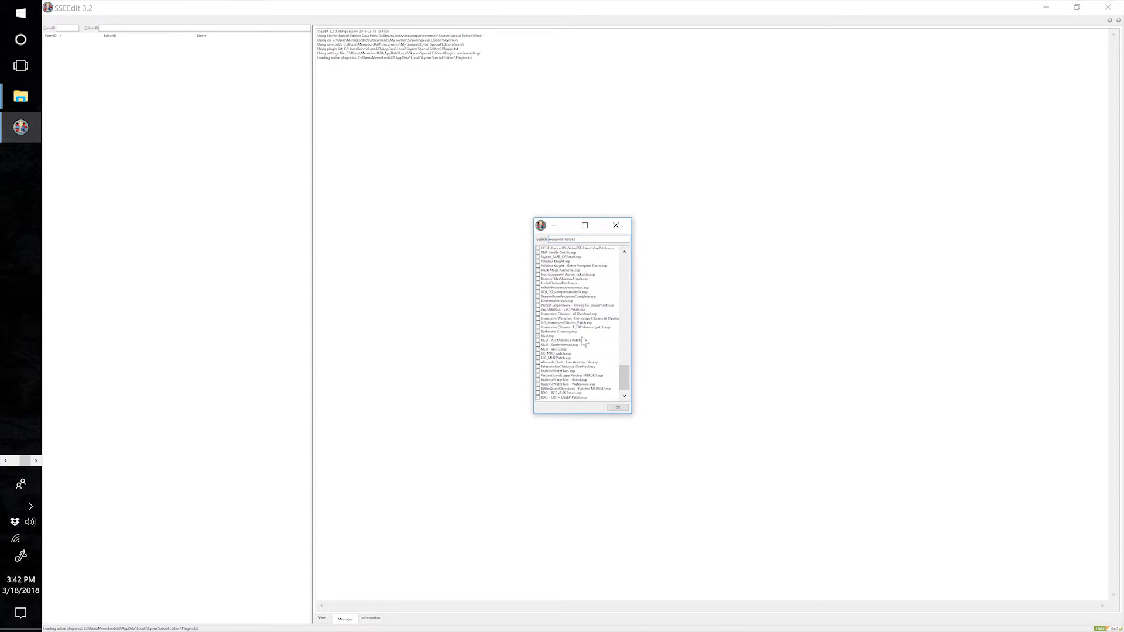
pyautogui.scroll(11, 598, 361)
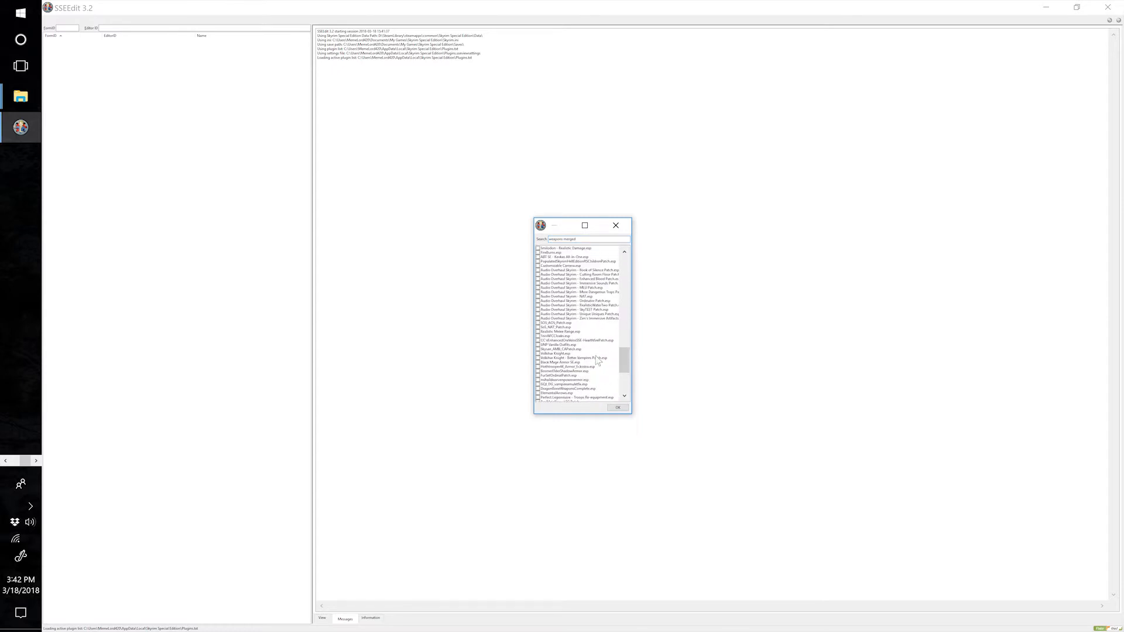
pyautogui.scroll(10, 598, 361)
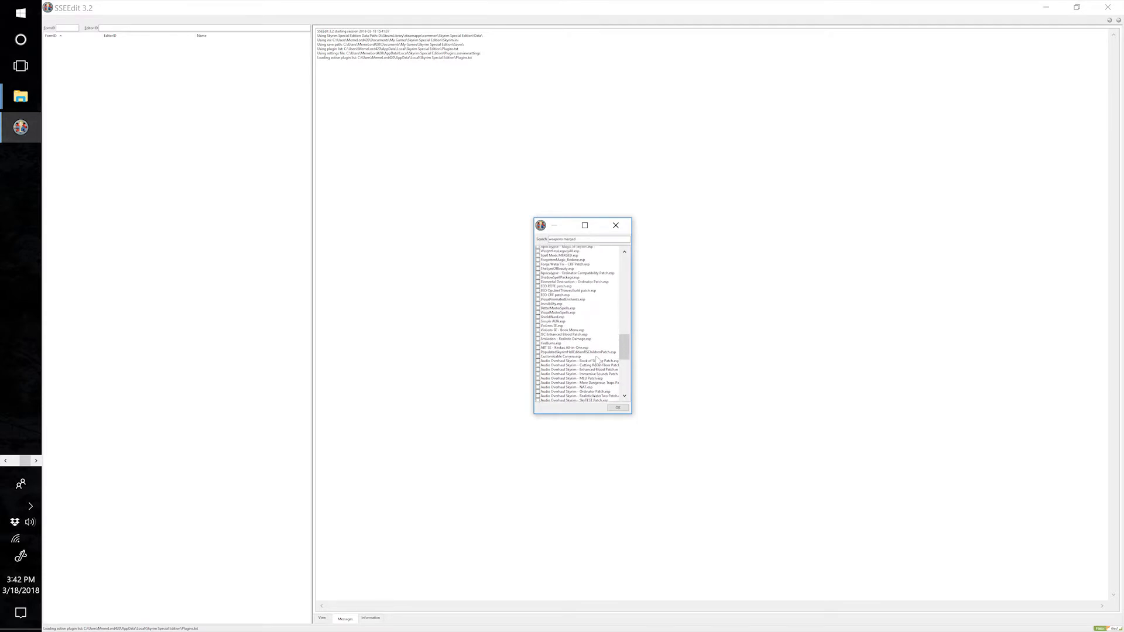
pyautogui.scroll(12, 598, 361)
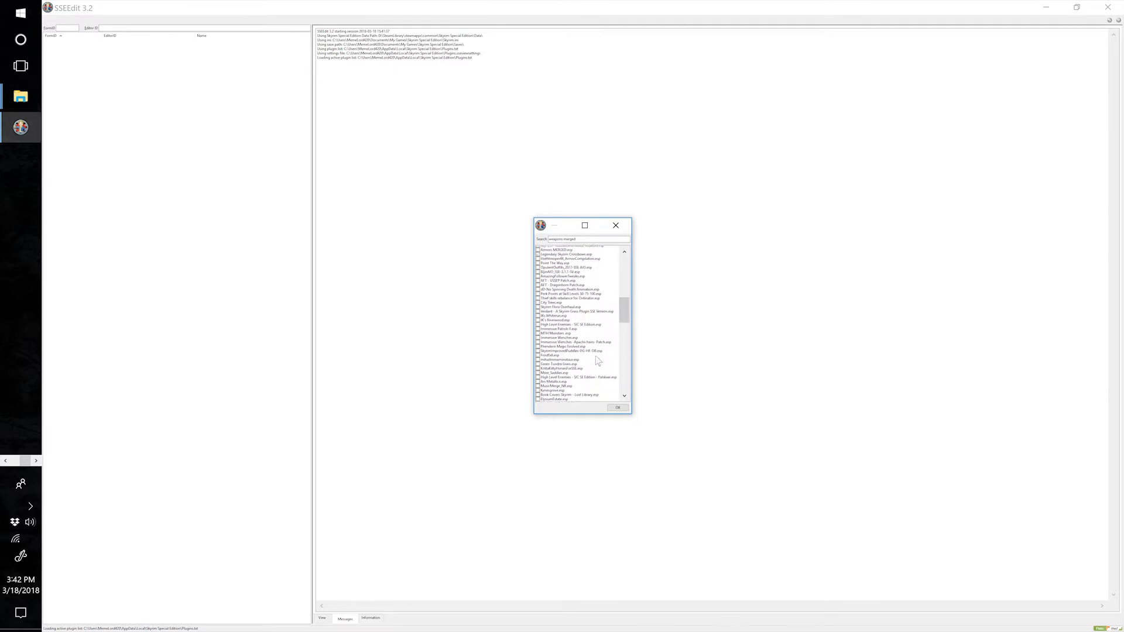
pyautogui.scroll(2, 598, 361)
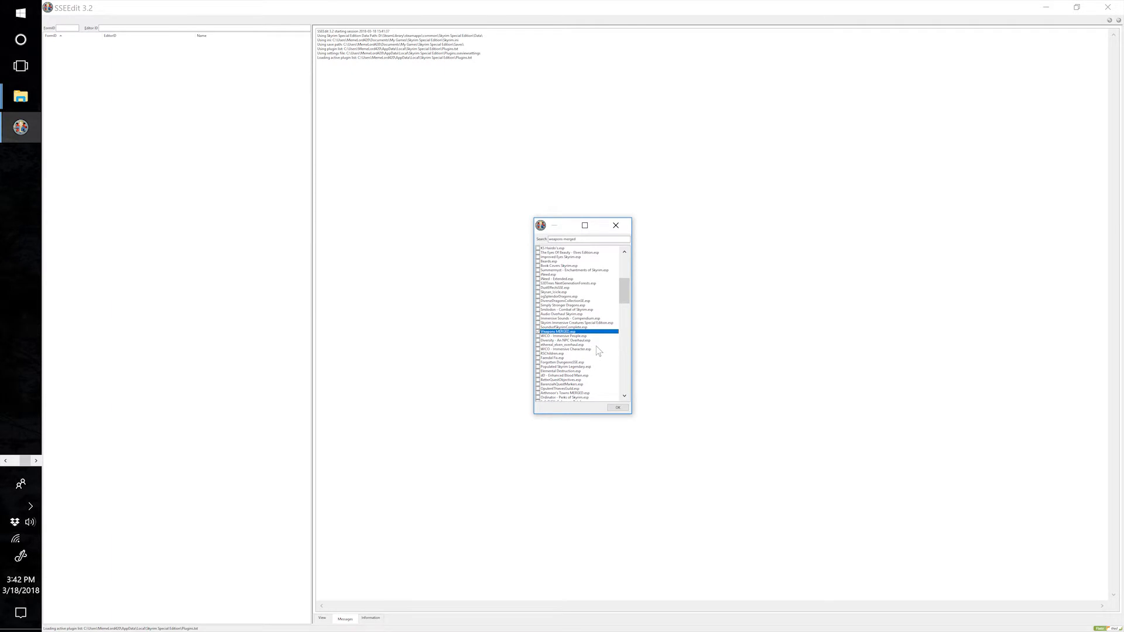
pyautogui.click(619, 408)
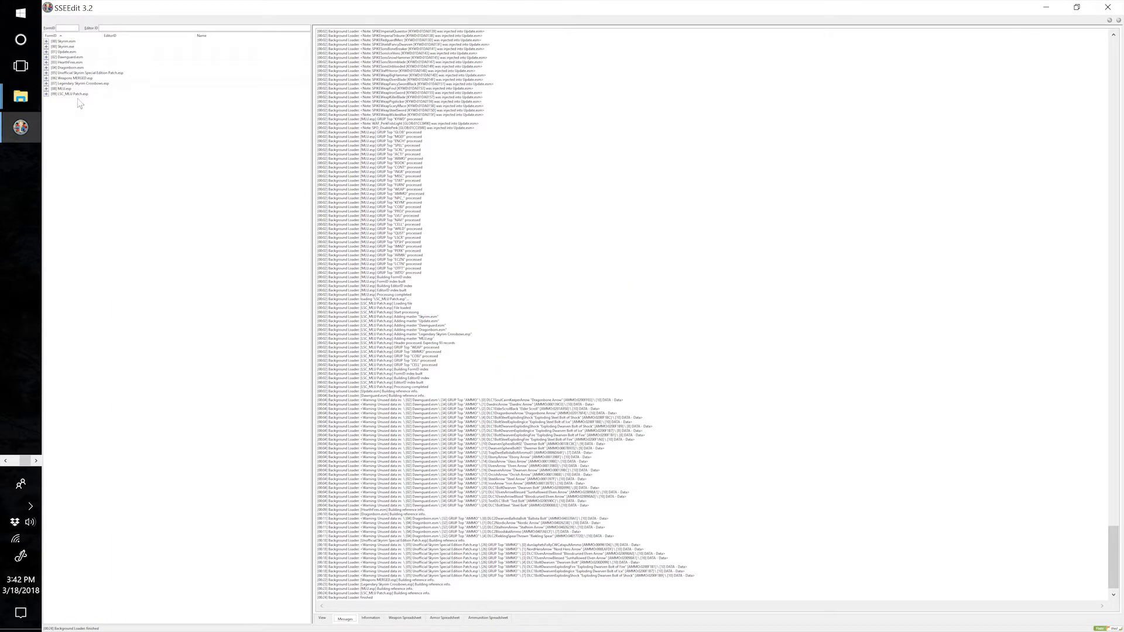
# Change the Legendary Skyrim Crossbows.esp master in the LSC_MLU Patch.esp file header to Weapons MERGED.esp, then save the patch and exit SSEEdit.
pyautogui.click(46, 95)
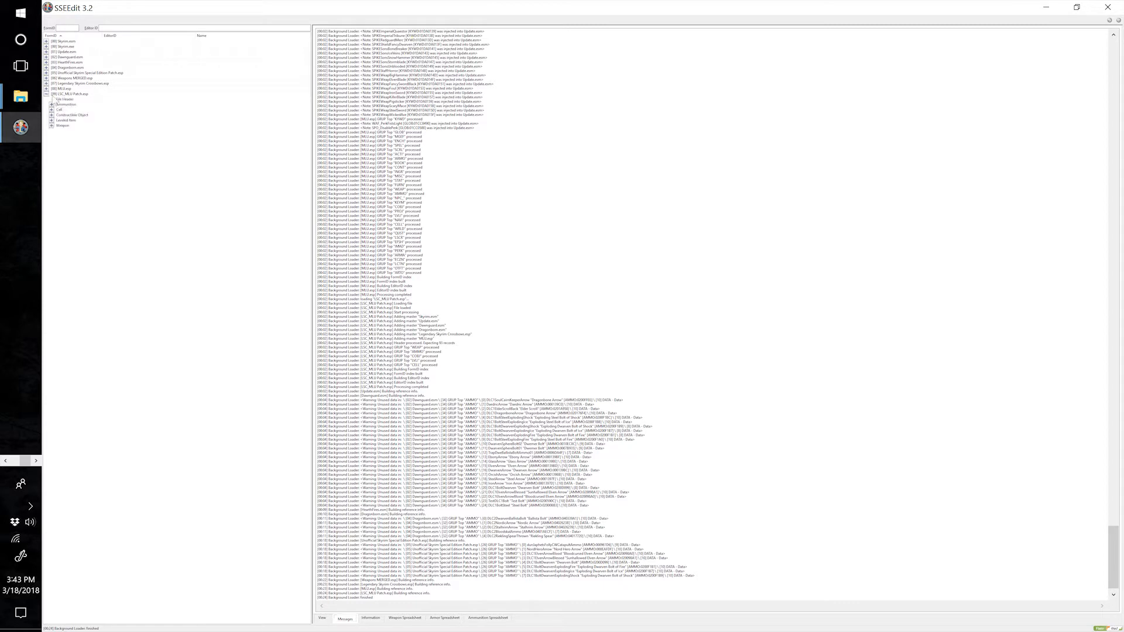
pyautogui.click(64, 99)
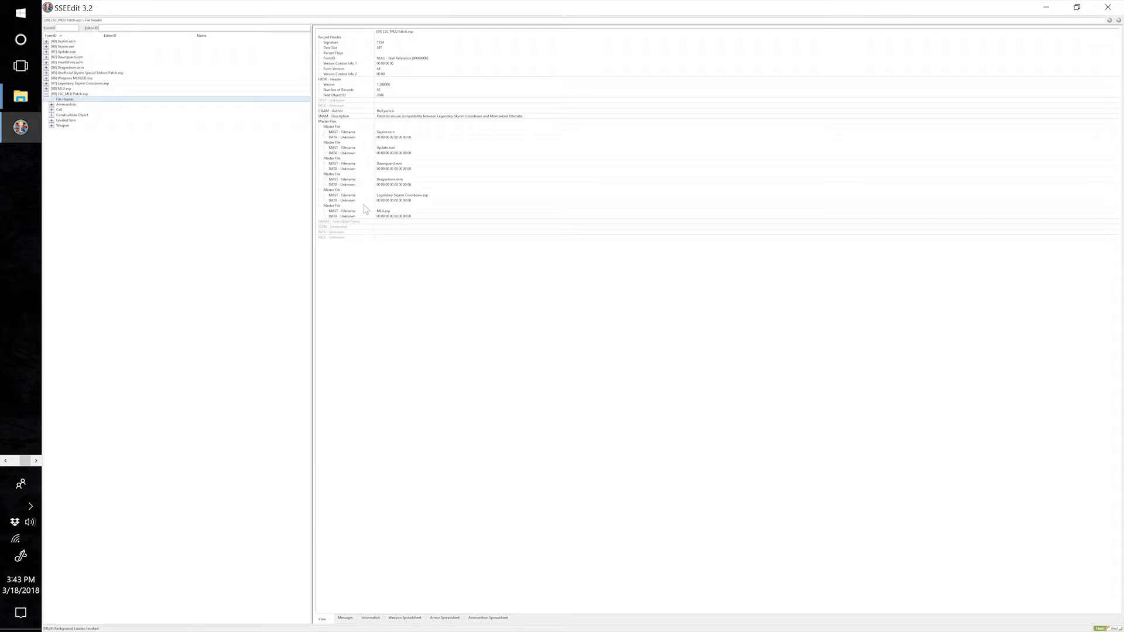
pyautogui.rightClick(400, 201)
pyautogui.click(414, 201)
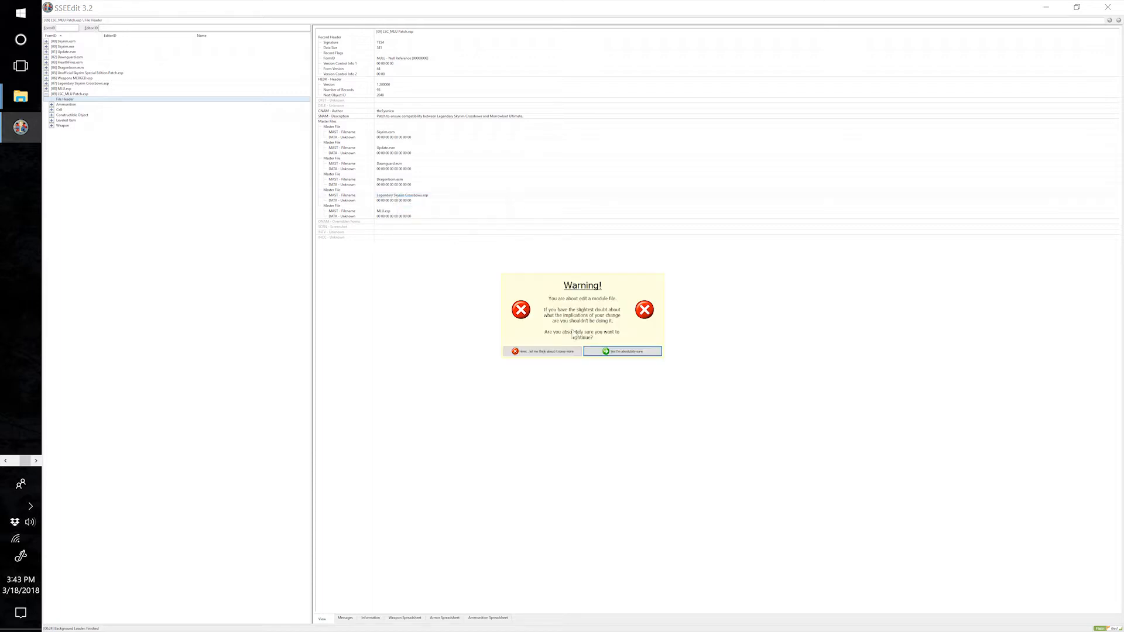
pyautogui.click(606, 353)
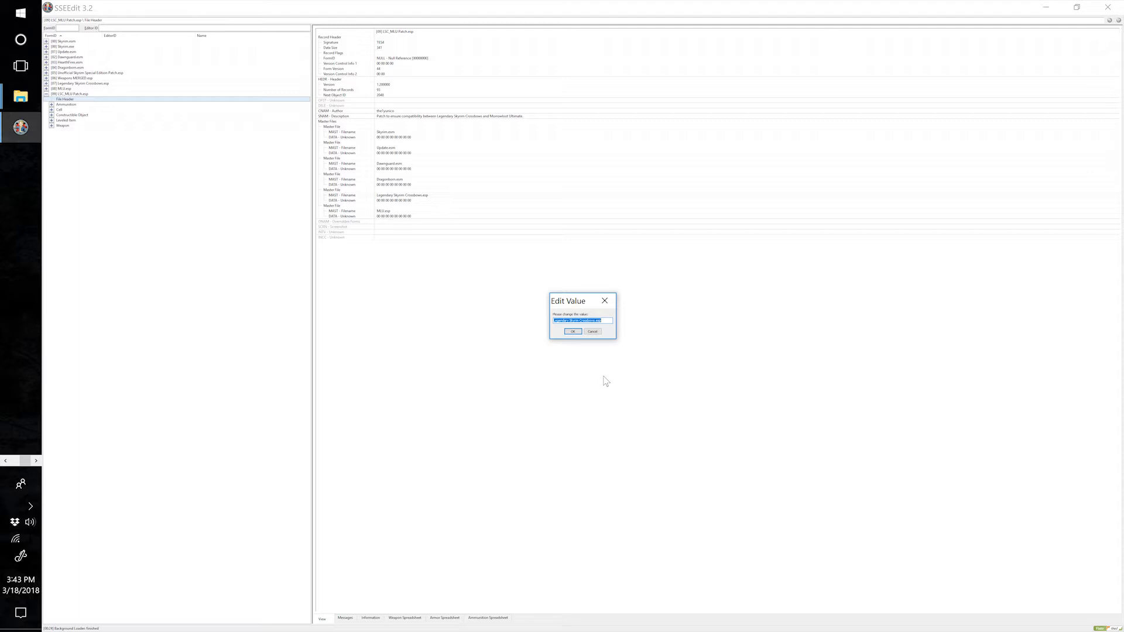
pyautogui.press('BackSpace')
pyautogui.click(572, 332)
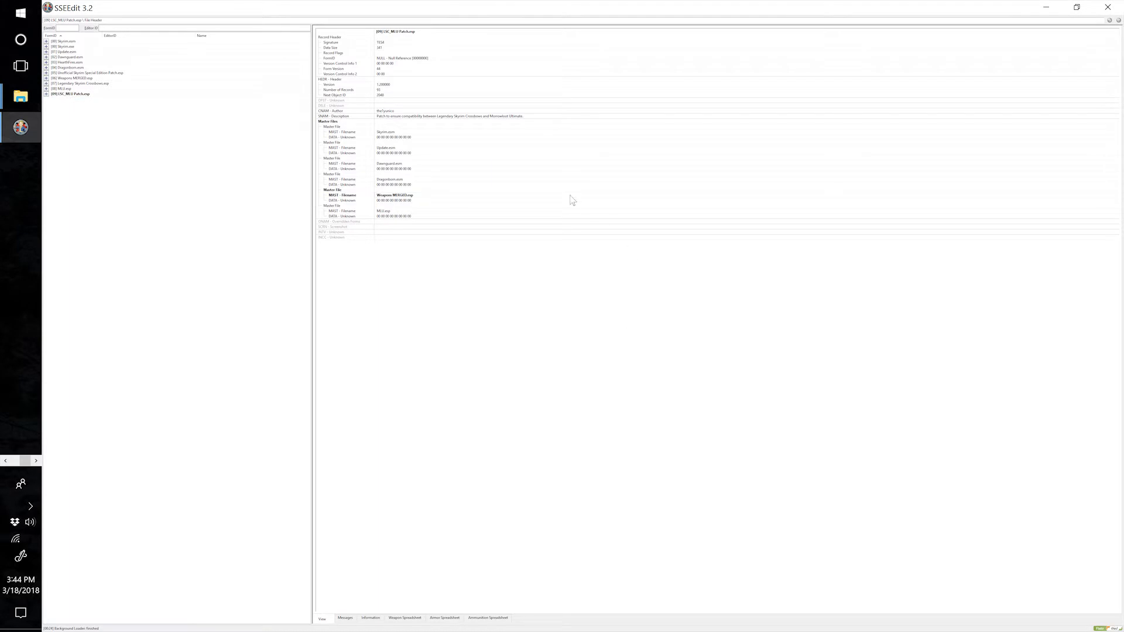
pyautogui.click(1108, 7)
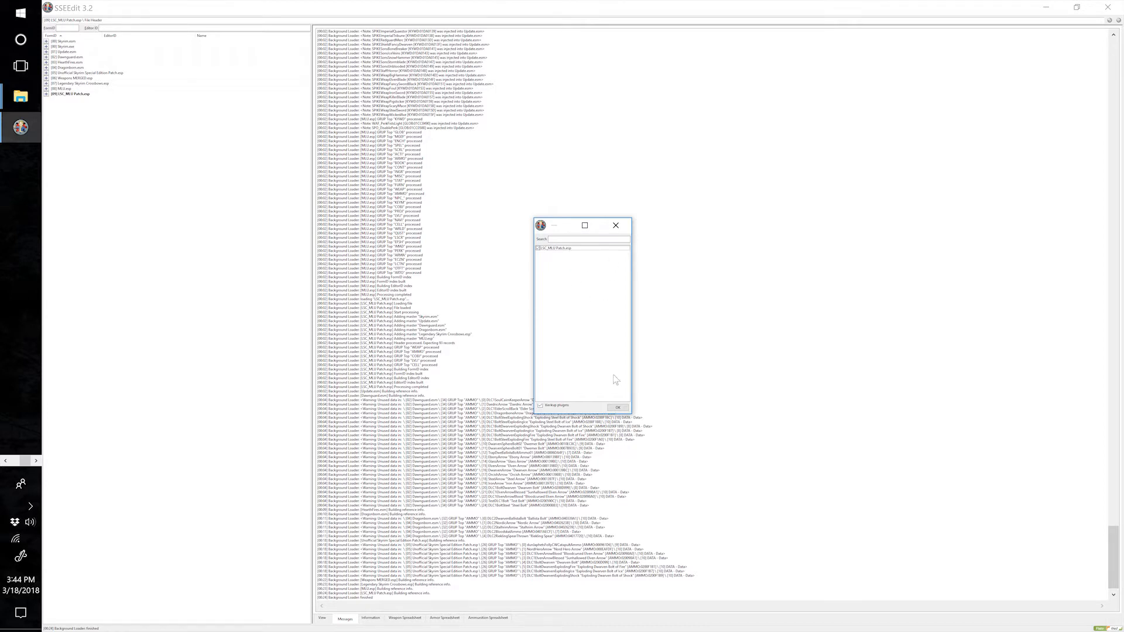
pyautogui.click(618, 407)
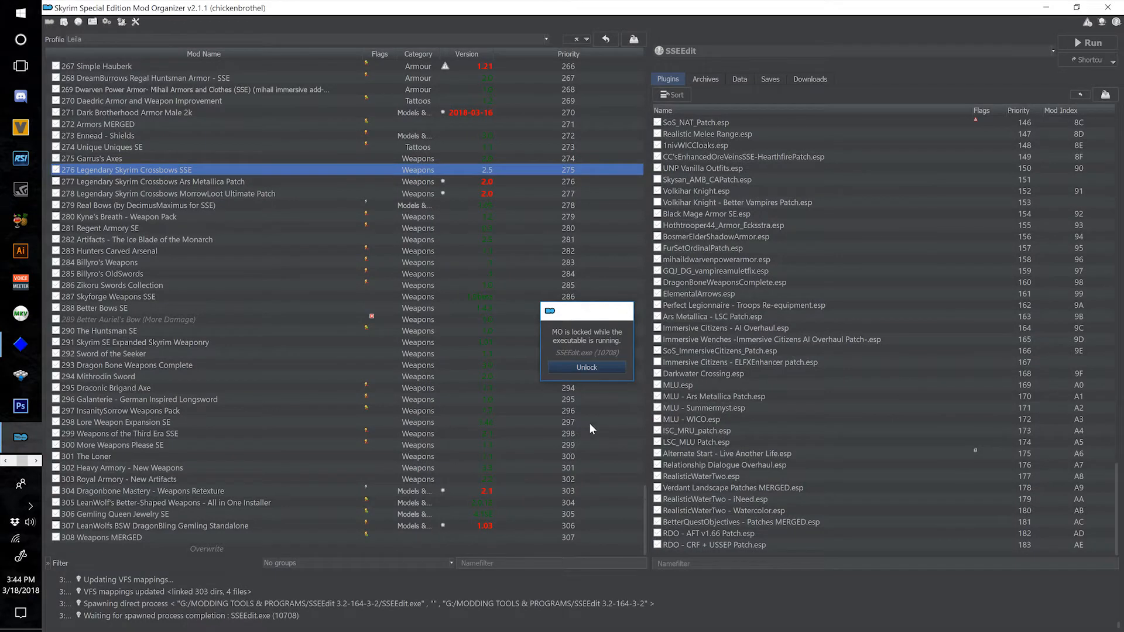
# Check the files in the Overwrite folder in Mod Organizer and the details of LSC_MLU Patch.esp.
pyautogui.doubleClick(386, 549)
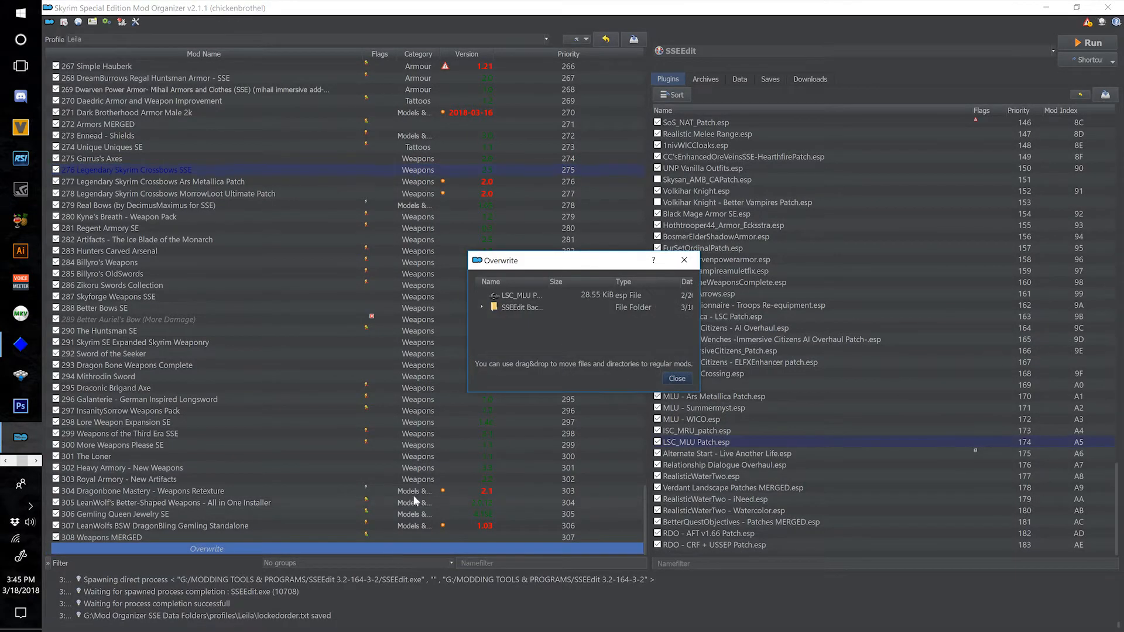
pyautogui.moveTo(700, 336); pyautogui.dragTo(1107, 336)
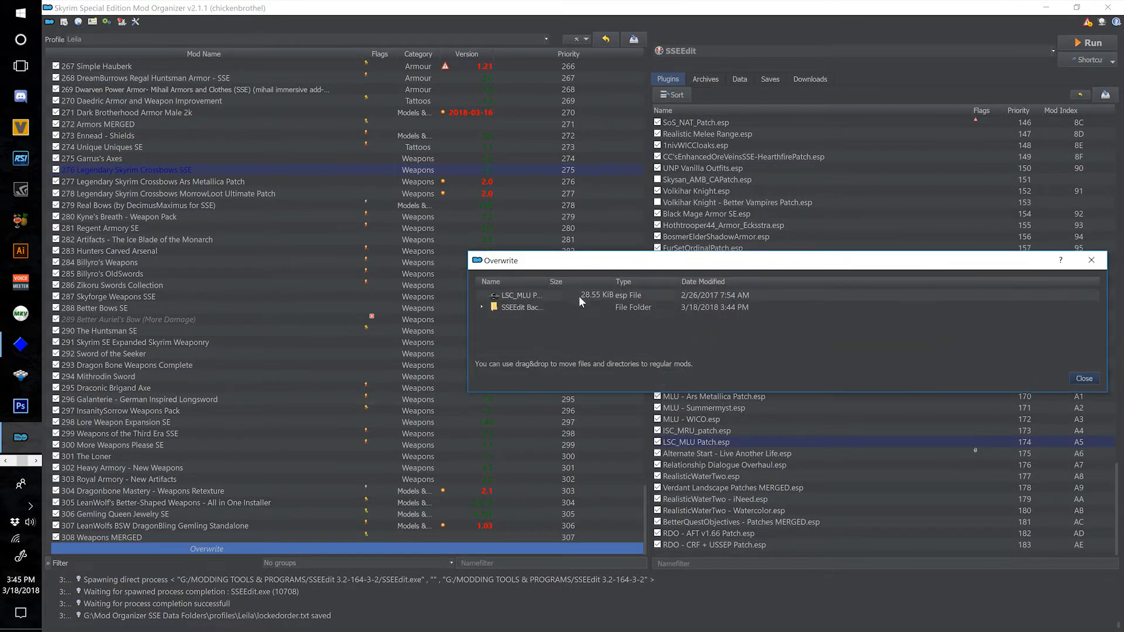
pyautogui.moveTo(545, 281); pyautogui.dragTo(628, 281)
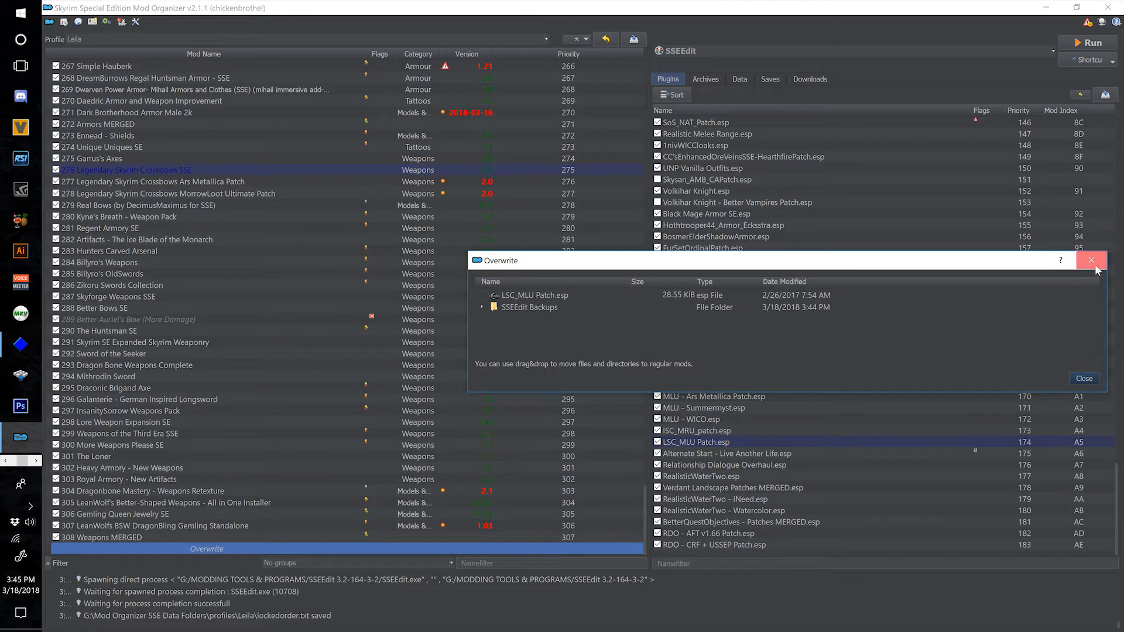
pyautogui.click(1091, 261)
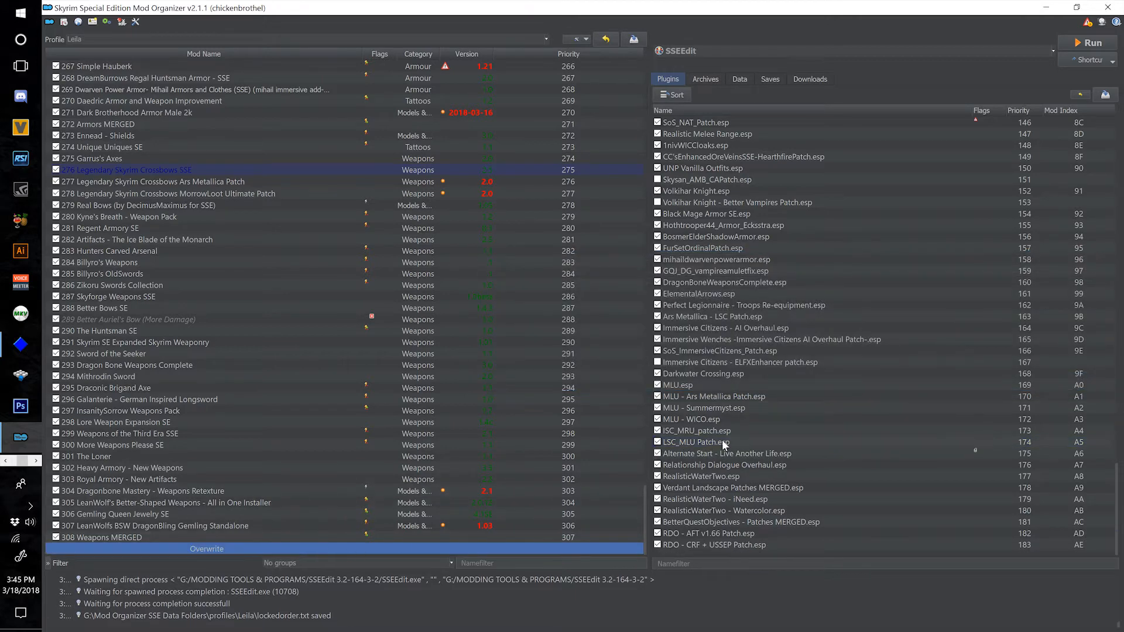
pyautogui.moveTo(731, 442)
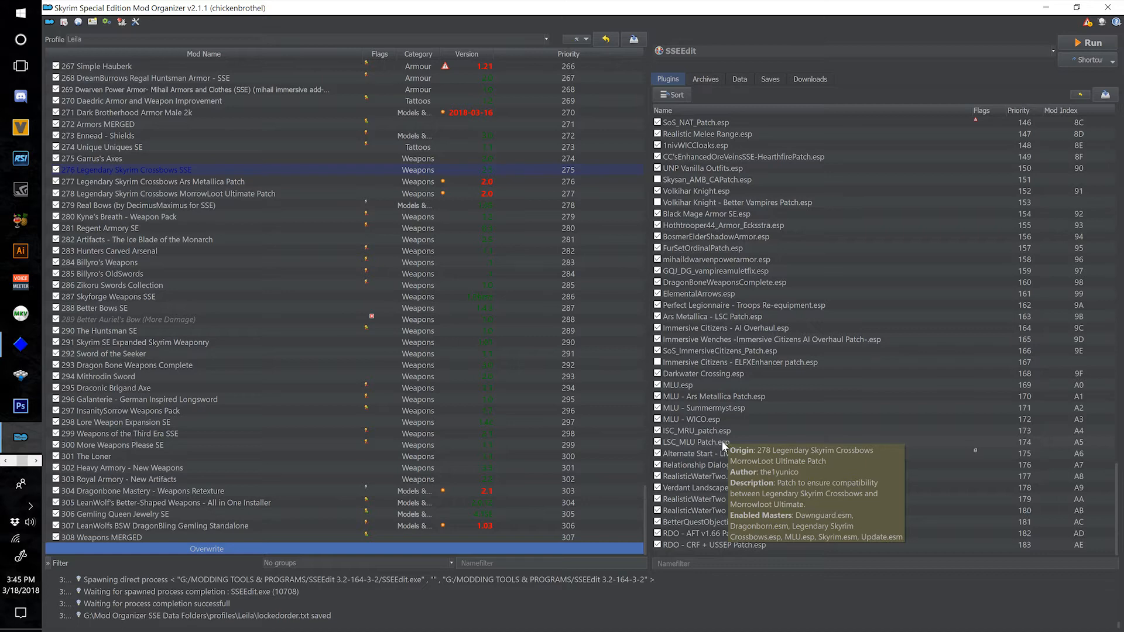
pyautogui.click(693, 442)
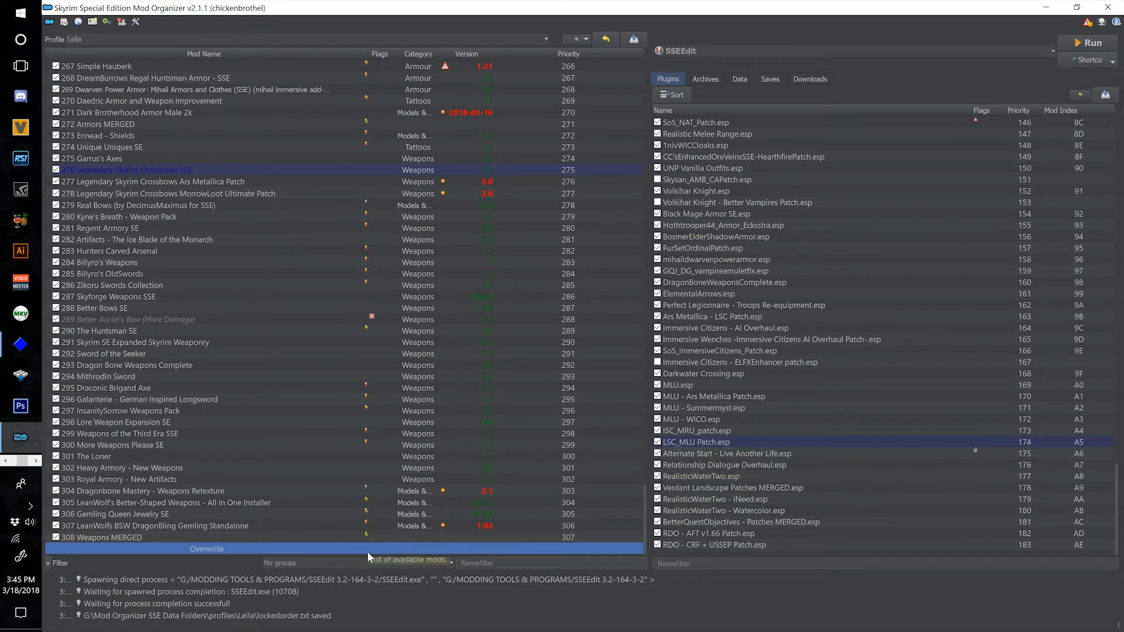
# Create a new mod from the Overwrite files, named "309 Legendary Skyrim Crossbows MLU Patch".
pyautogui.rightClick(417, 550)
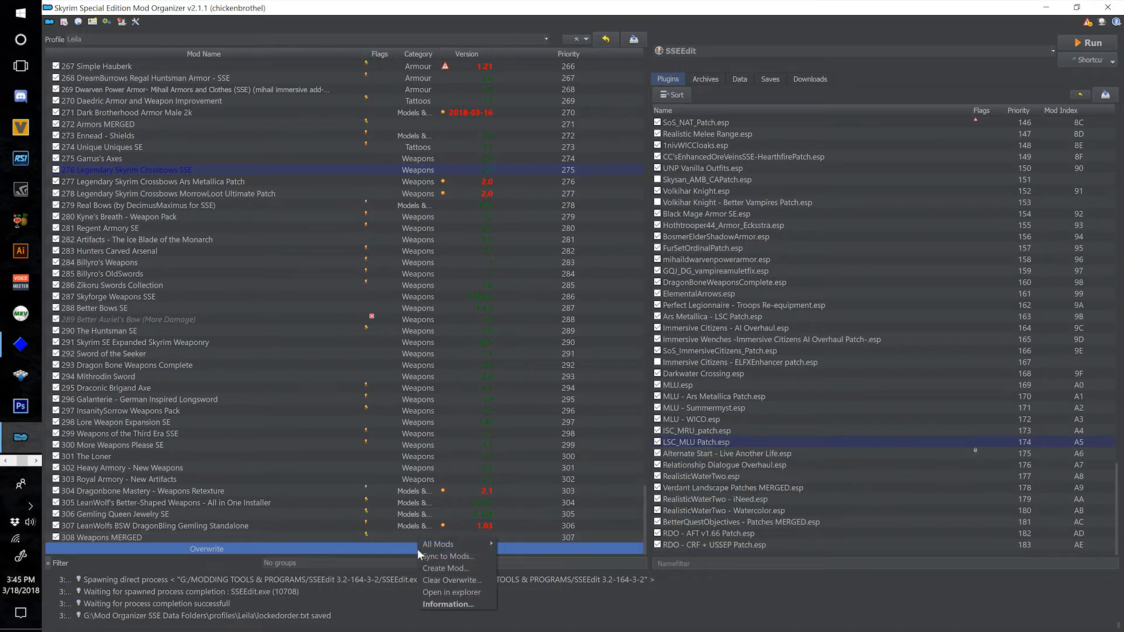
pyautogui.click(469, 567)
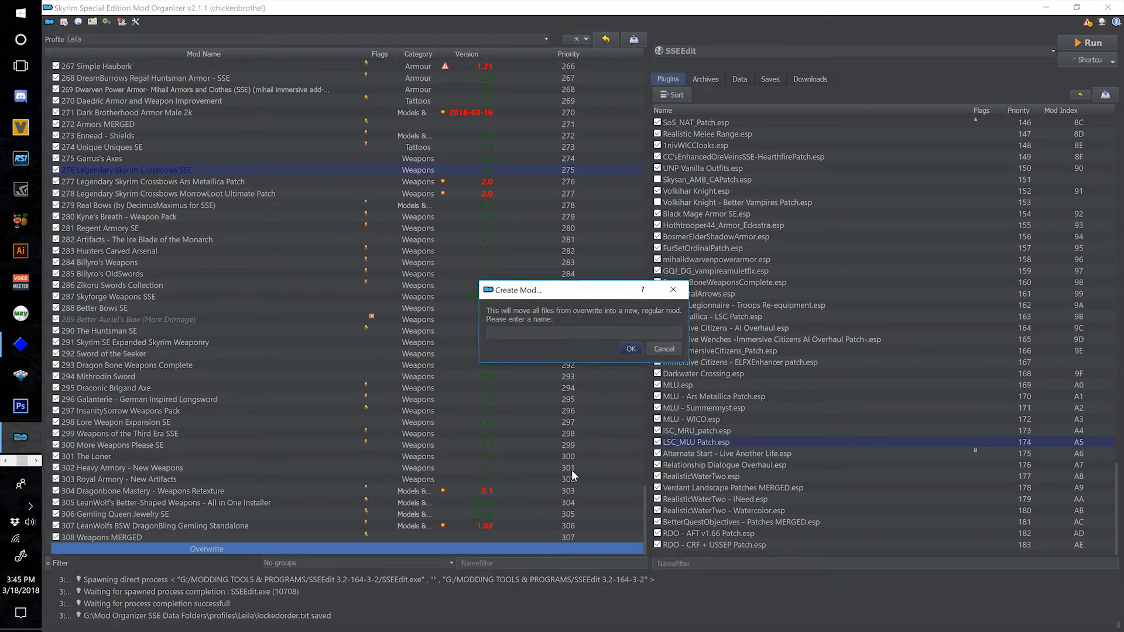
pyautogui.write('309 Legendary Skyrim Crossbows MLU Patch')
pyautogui.click(630, 350)
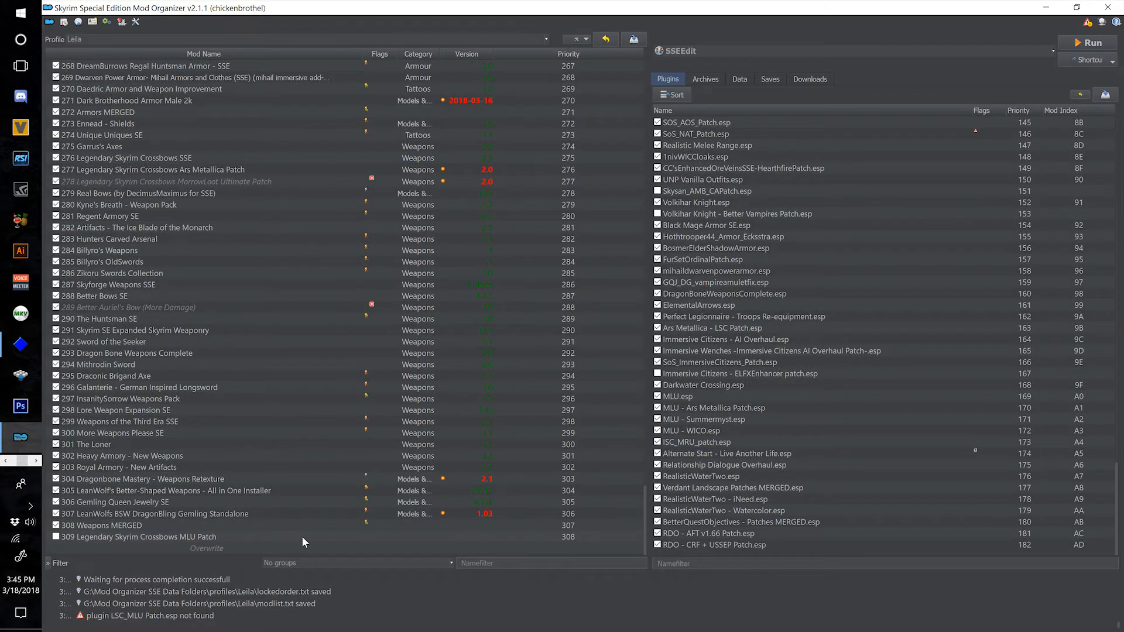
# Relaunch SSEEdit from Mod Organizer and clear the selection of plugins to load.
pyautogui.moveTo(799, 448)
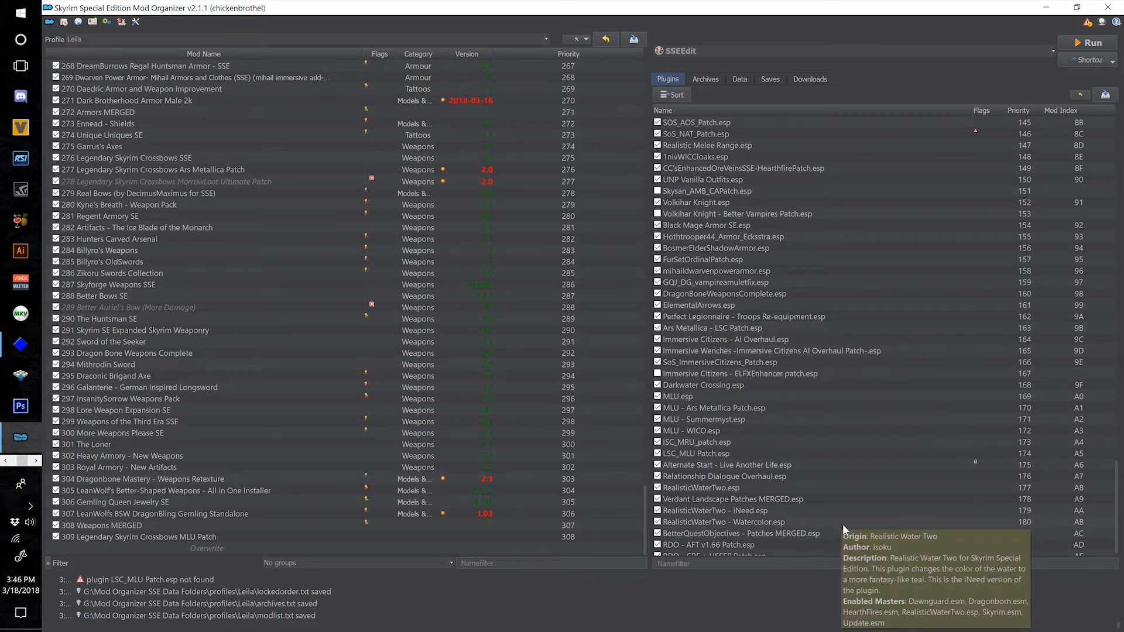
pyautogui.click(1066, 43)
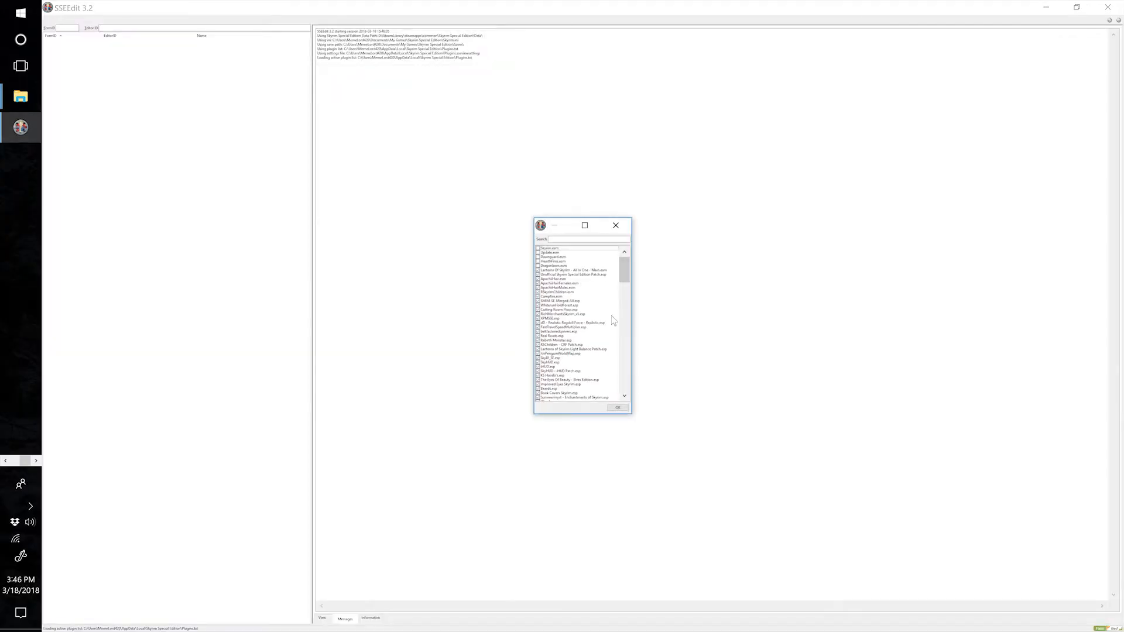
pyautogui.rightClick(613, 317)
pyautogui.click(634, 336)
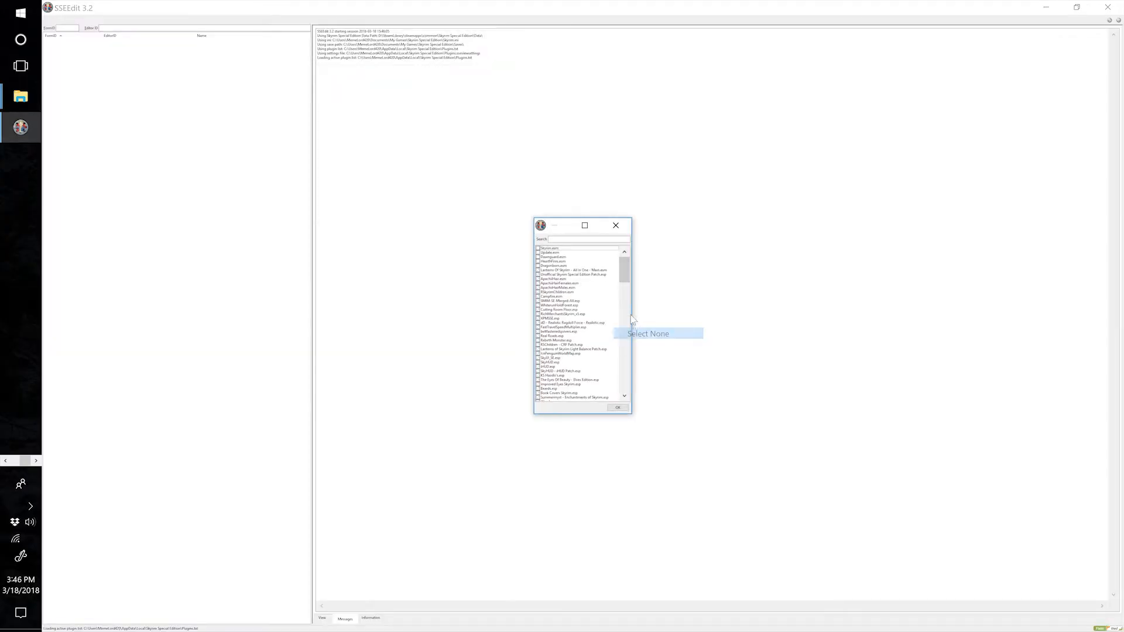
# Select Ars Metallica - LSC Patch.esp in the list of plugins to load and search the list for "legendary sky".
pyautogui.scroll(-10, 543, 317)
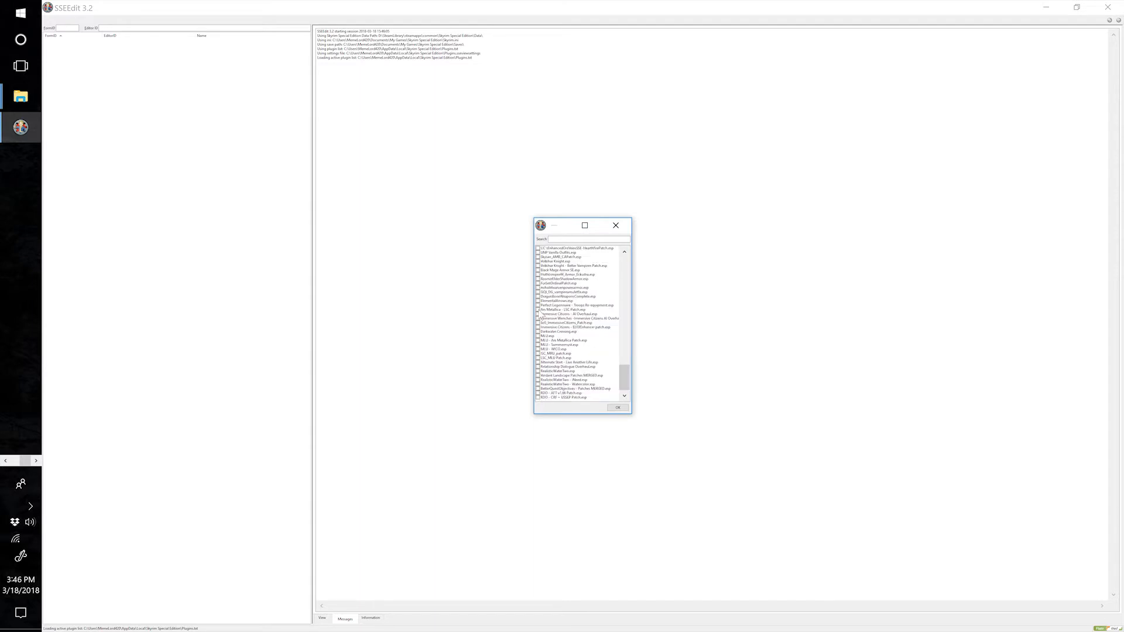
pyautogui.click(539, 310)
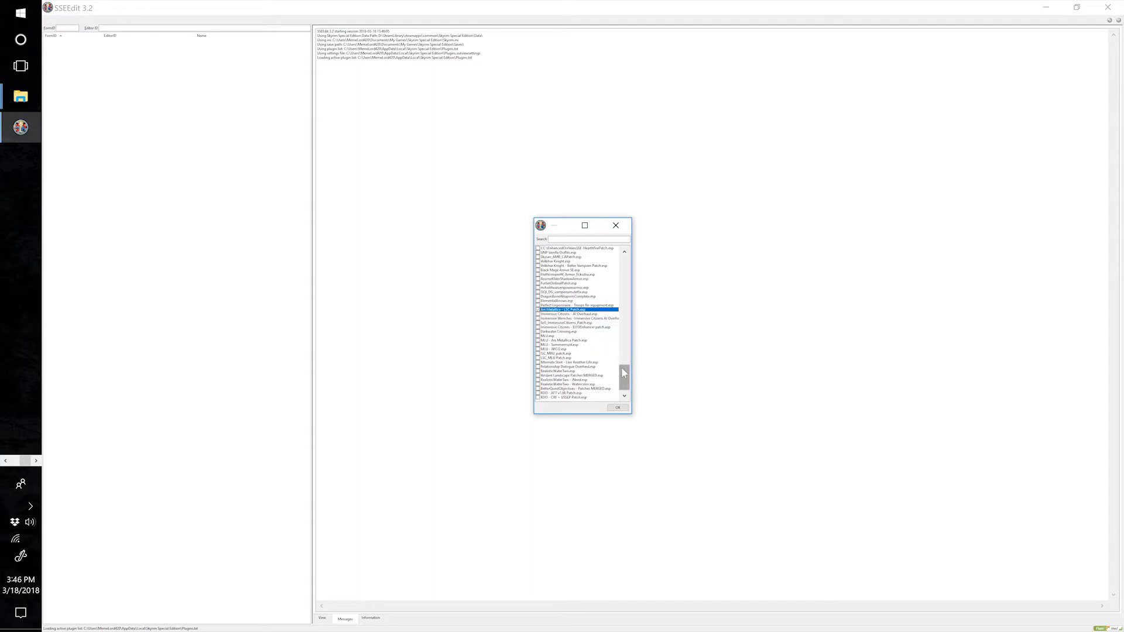
pyautogui.moveTo(624, 373); pyautogui.dragTo(624, 342)
pyautogui.click(578, 238)
pyautogui.write('ars')
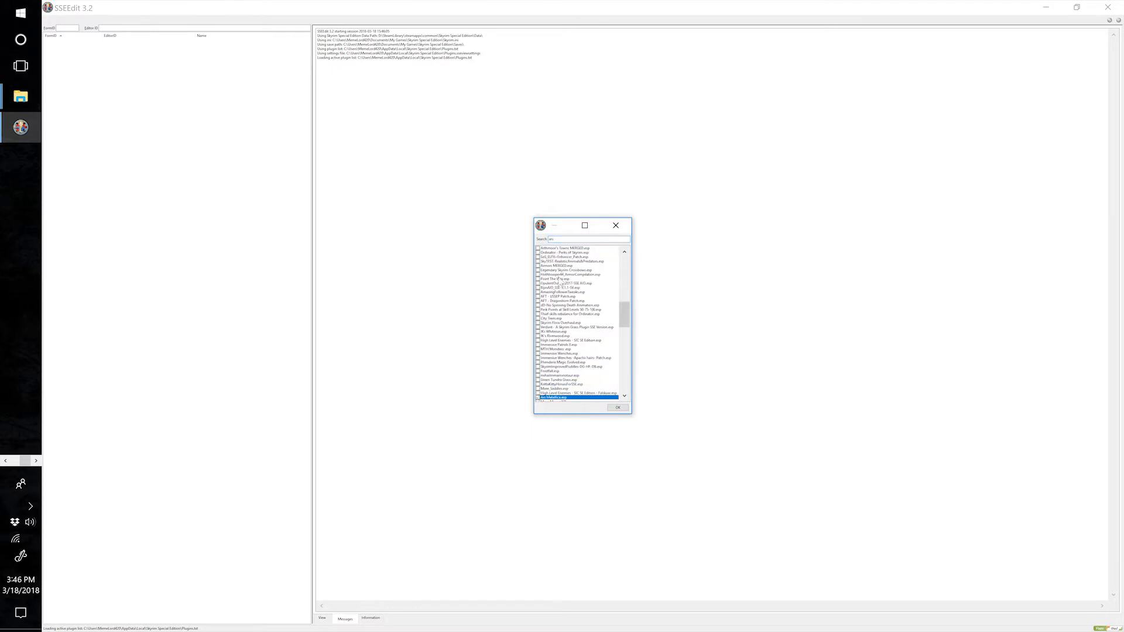
pyautogui.doubleClick(562, 239)
pyautogui.write('l')
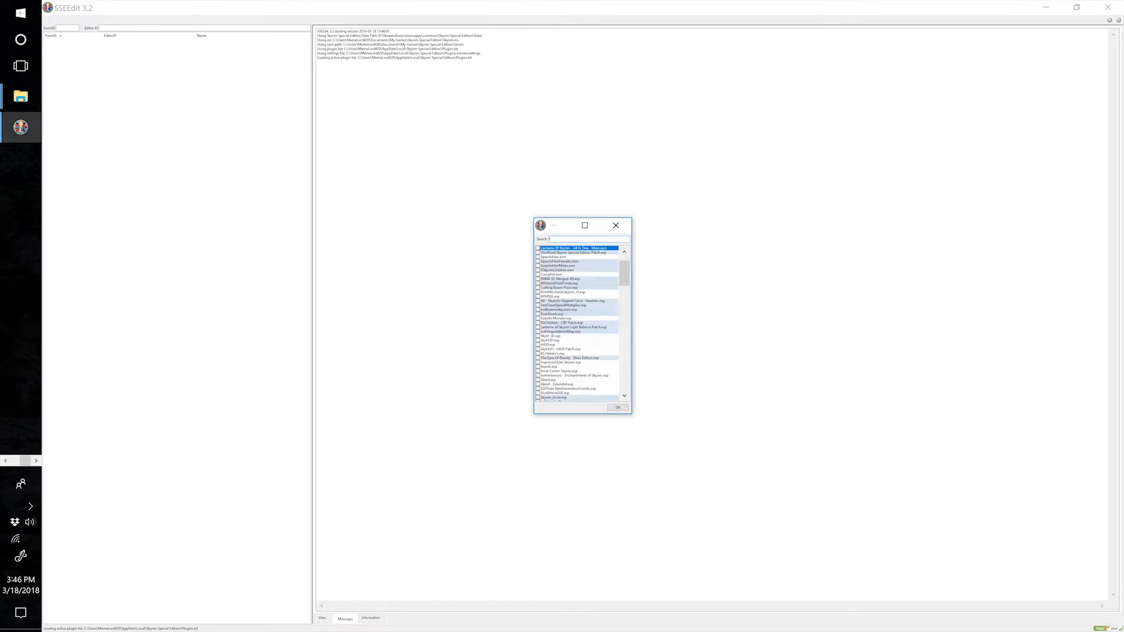
pyautogui.write('egendary')
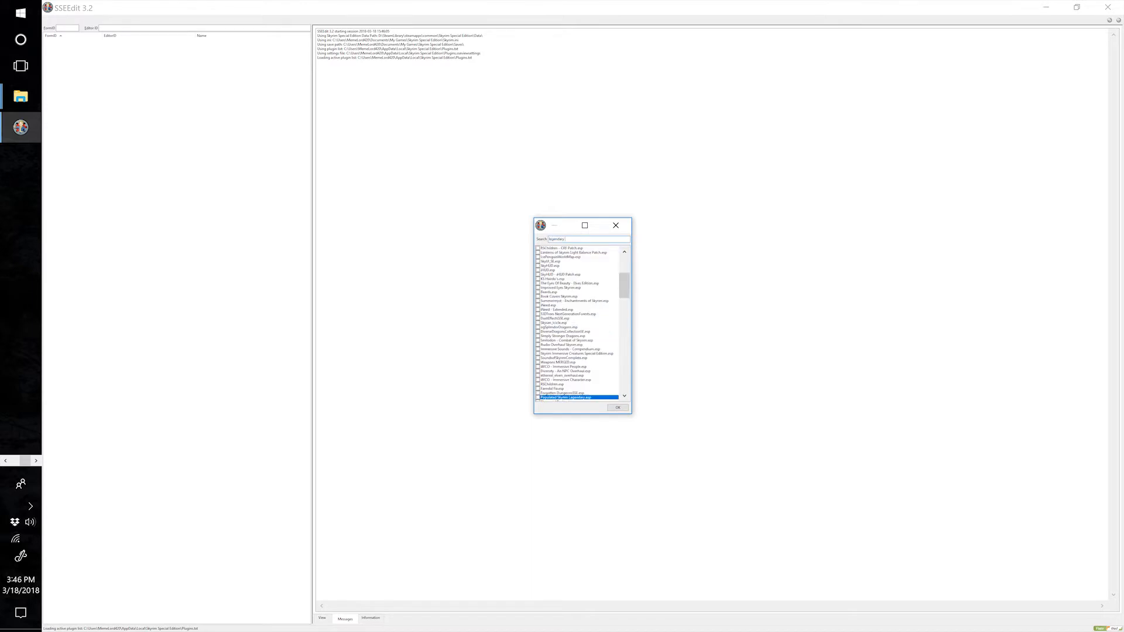
pyautogui.write(' sky')
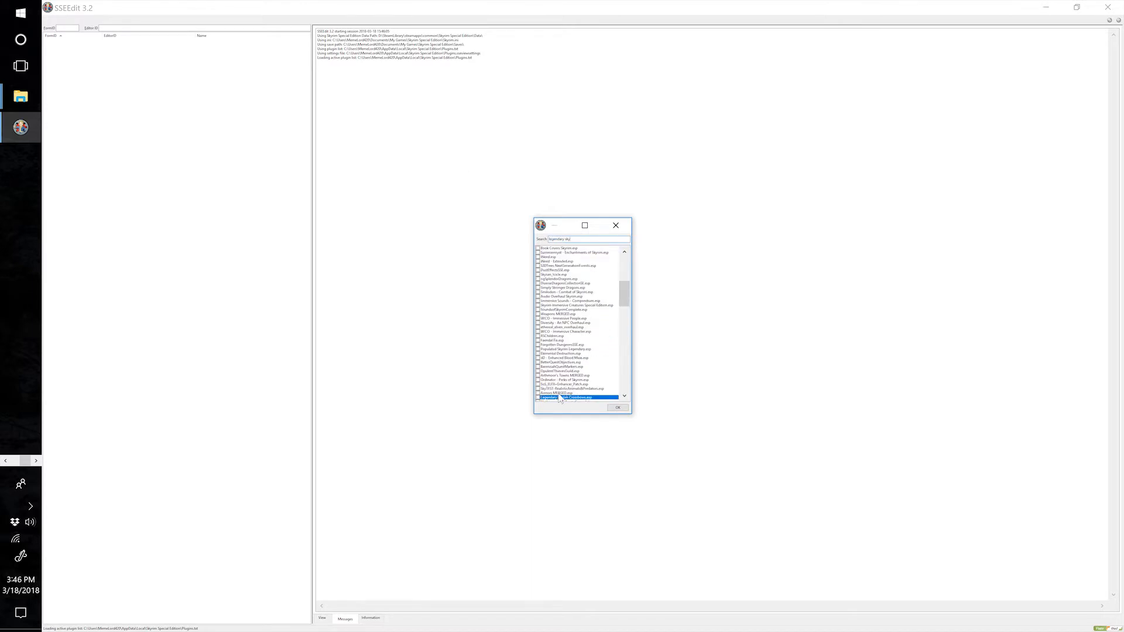
# Add Weapons MERGED.esp to the plugin selection and load the selected plugins with their masters.
pyautogui.click(538, 315)
pyautogui.scroll(-1, 607, 350)
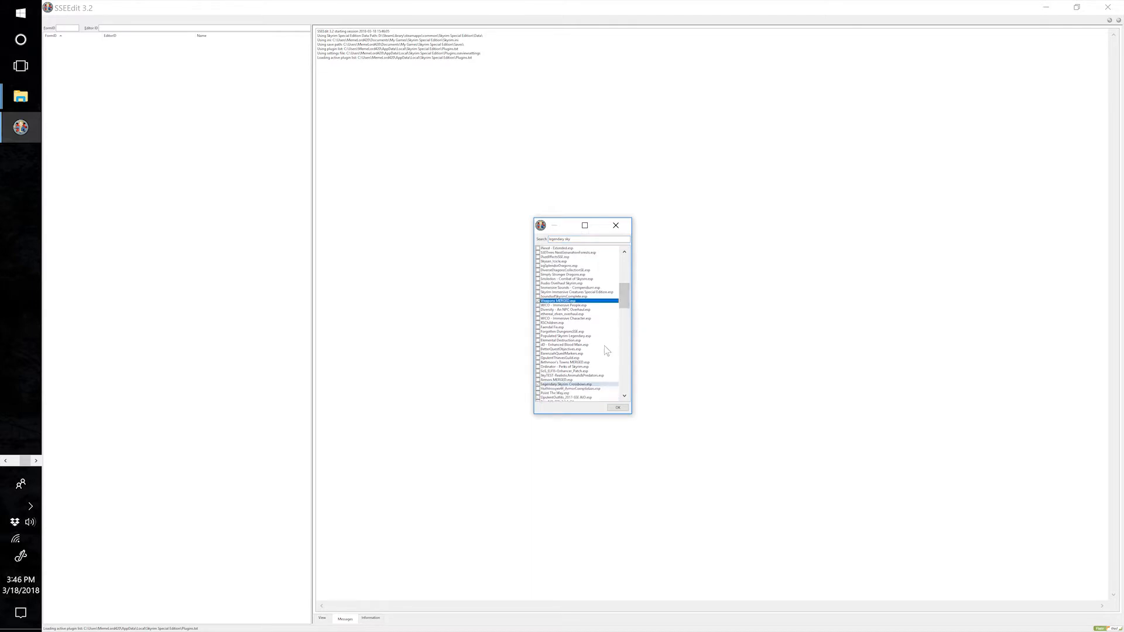
pyautogui.scroll(-8, 606, 350)
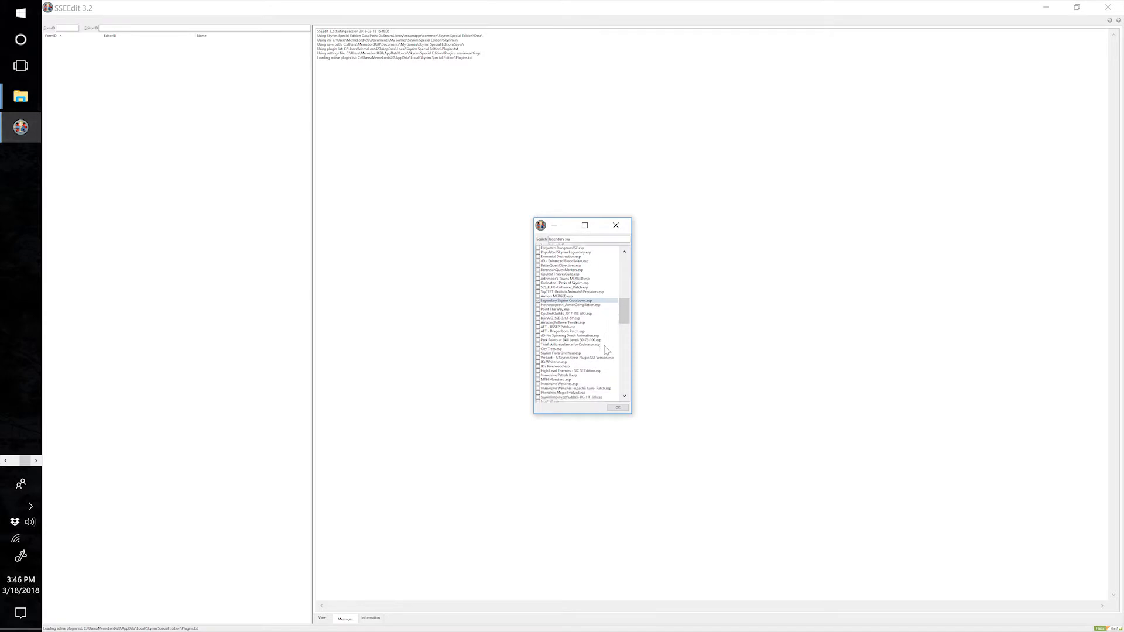
pyautogui.scroll(-15, 606, 350)
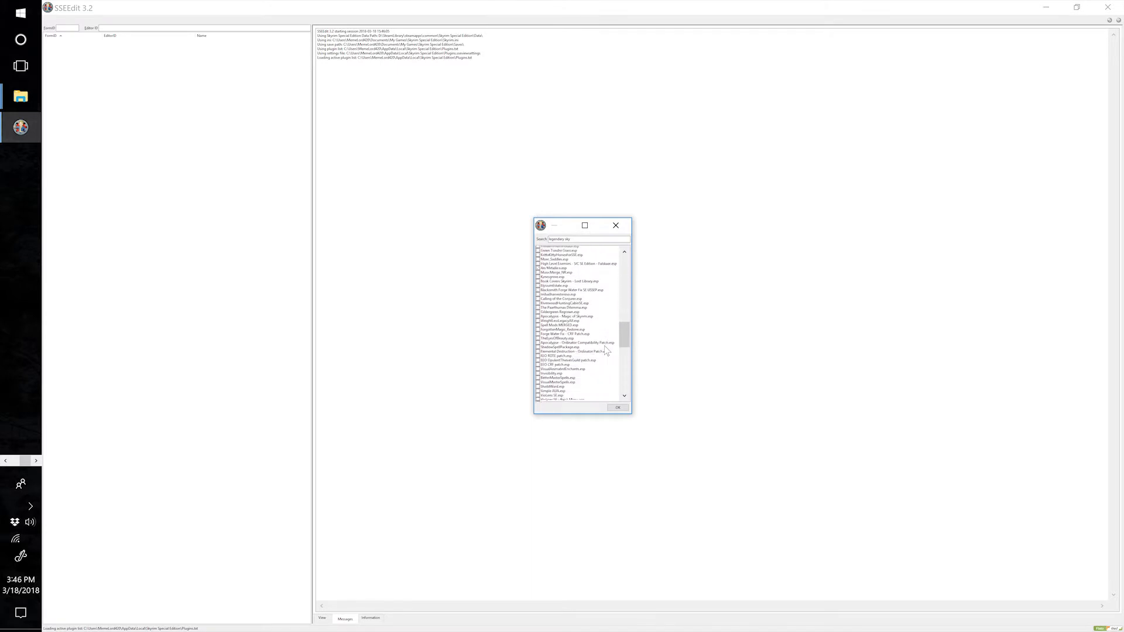
pyautogui.scroll(-9, 607, 350)
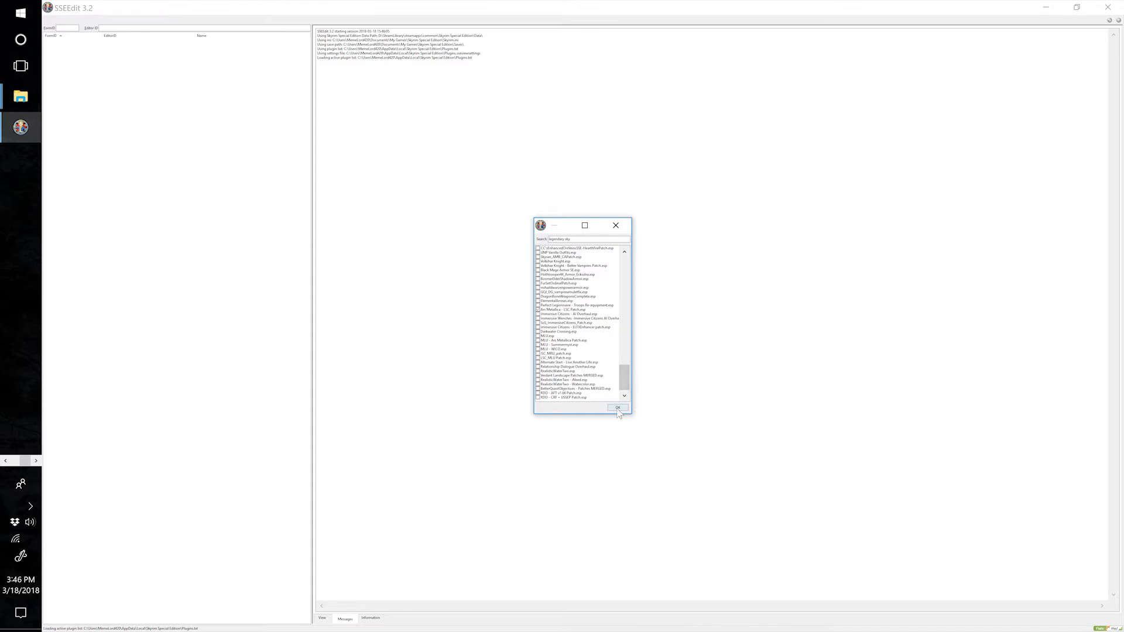
pyautogui.click(618, 410)
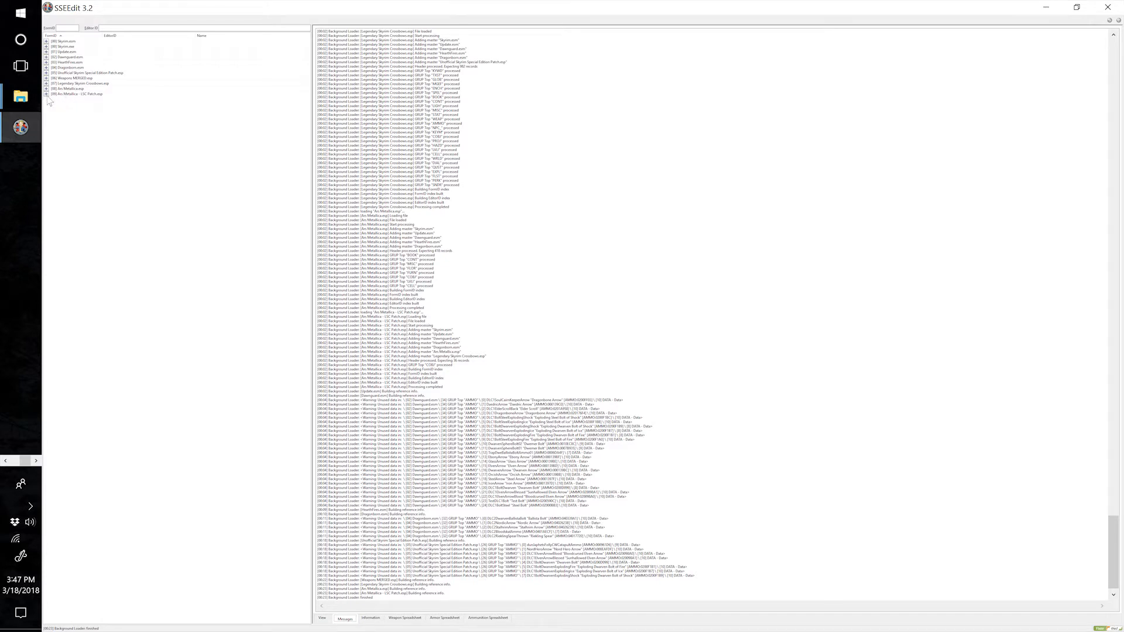
# Change the Legendary Skyrim Crossbows.esp master in the Ars Metallica - LSC Patch.esp file header to Weapons MERGED.esp, then save and exit SSEEdit.
pyautogui.click(46, 94)
pyautogui.click(69, 100)
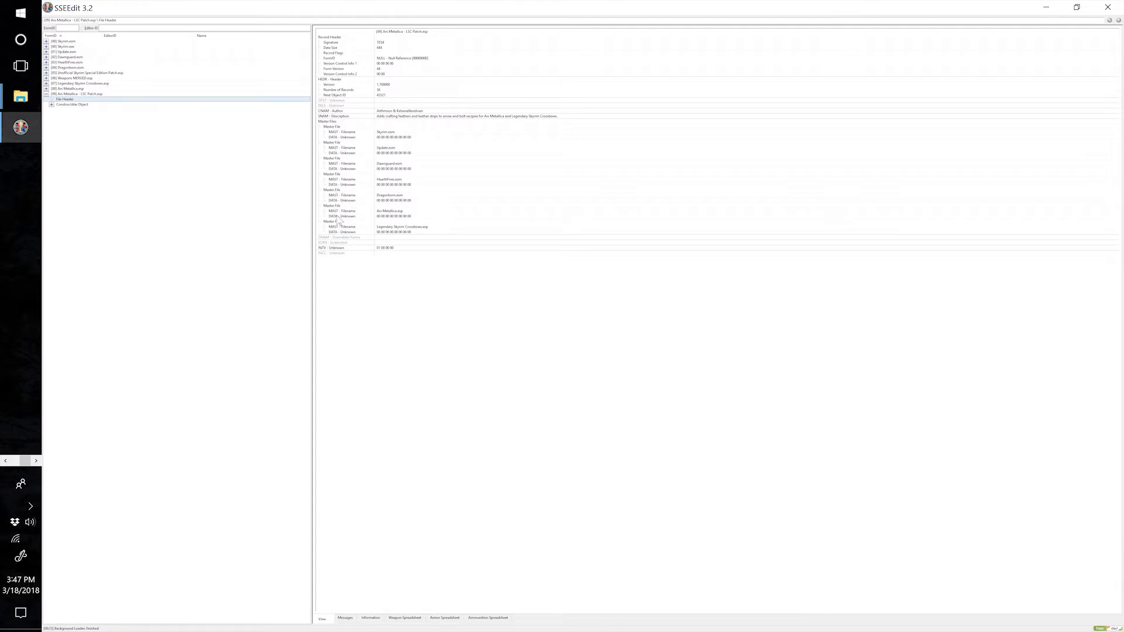
pyautogui.rightClick(405, 228)
pyautogui.click(427, 233)
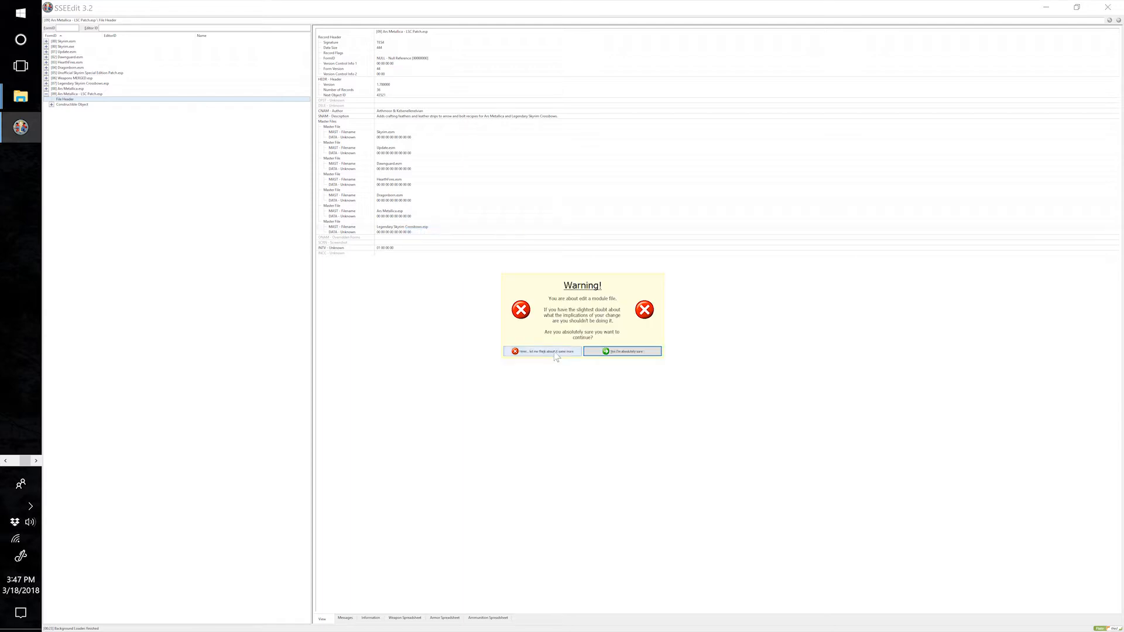
pyautogui.click(639, 352)
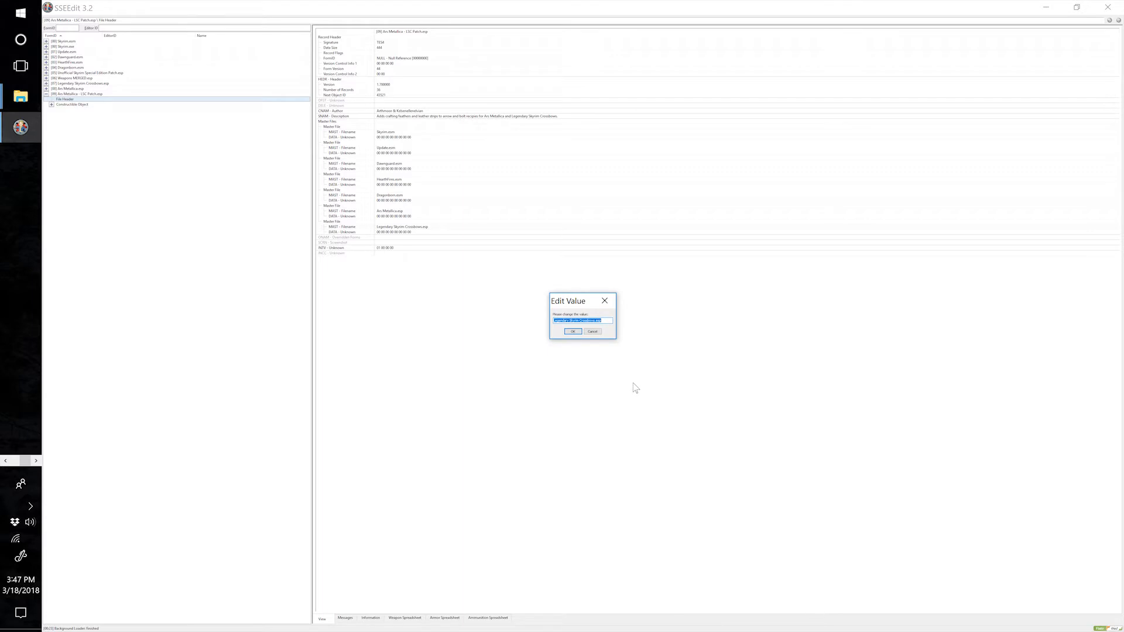
pyautogui.write('Weapons MERGED')
pyautogui.click(573, 332)
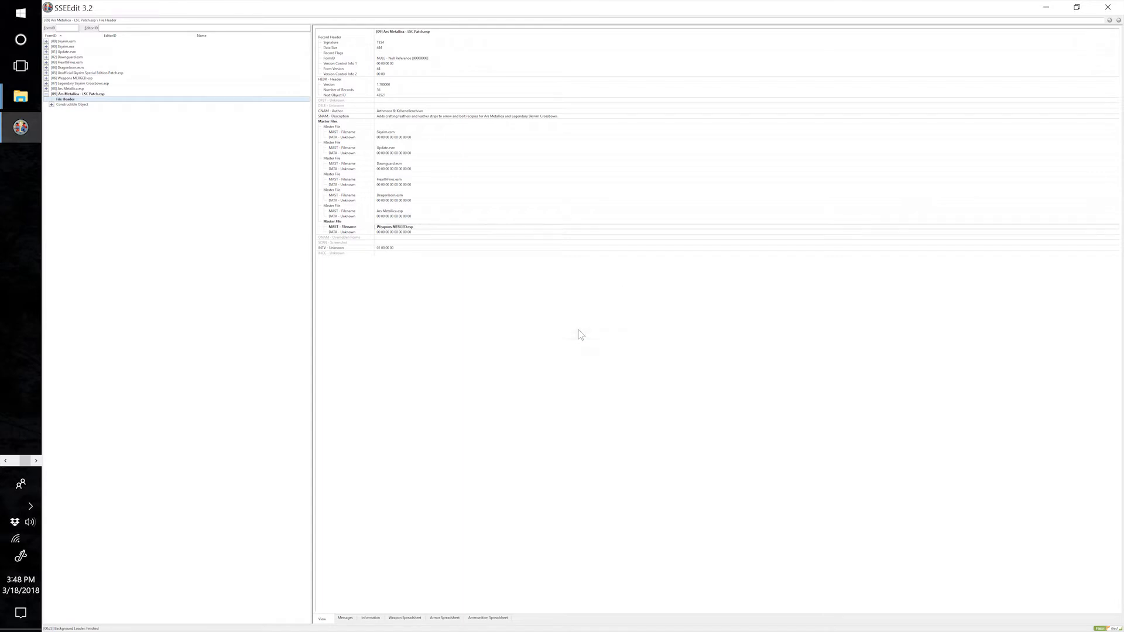
pyautogui.click(1107, 7)
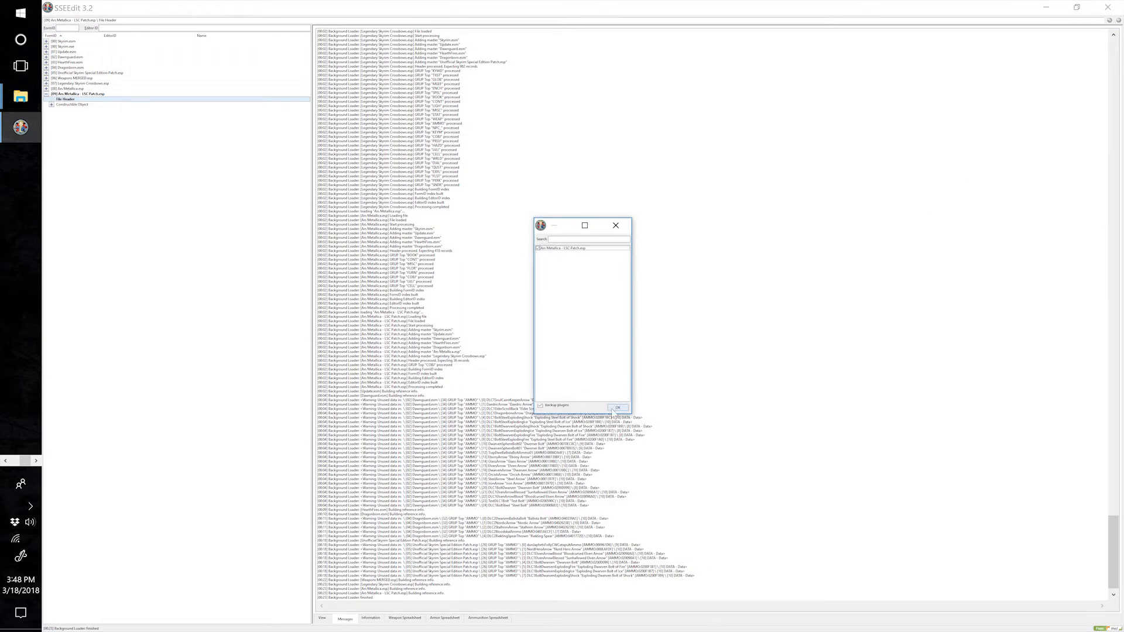
pyautogui.click(614, 410)
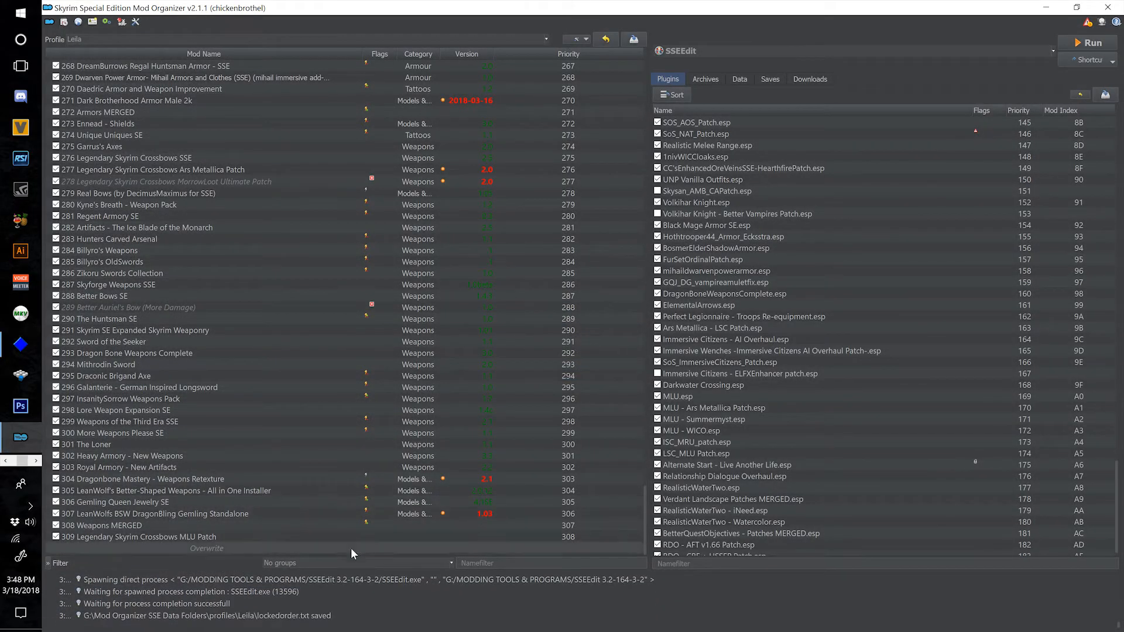
# Create a new mod from the Overwrite files, named "310 Legendary Skyrim Crossbows Ars Patch".
pyautogui.rightClick(325, 550)
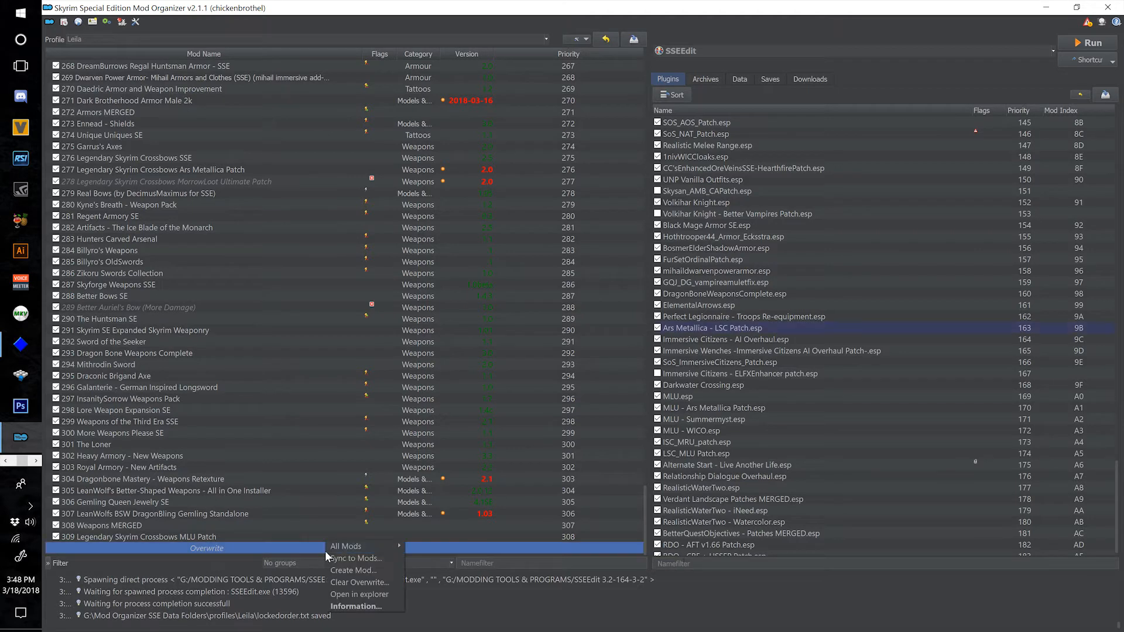
pyautogui.click(354, 570)
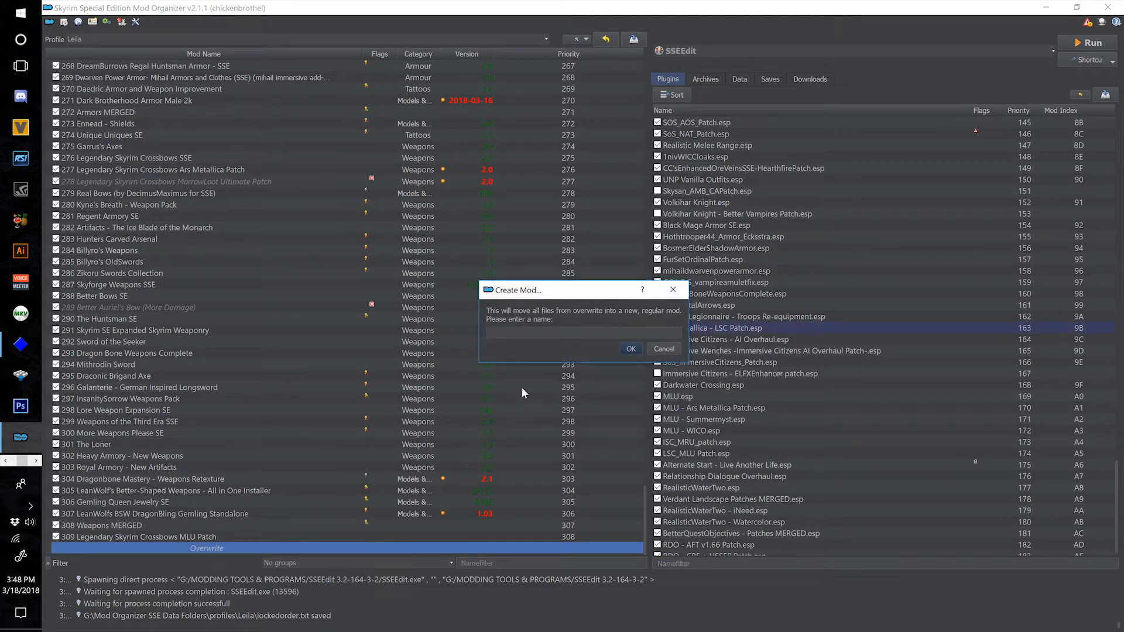
pyautogui.write('310 Legenday')
pyautogui.press('BackSpace')
pyautogui.write('ry Skyrim C')
pyautogui.write('rossbows Ar')
pyautogui.write('sa')
pyautogui.write(' Patch')
pyautogui.click(631, 349)
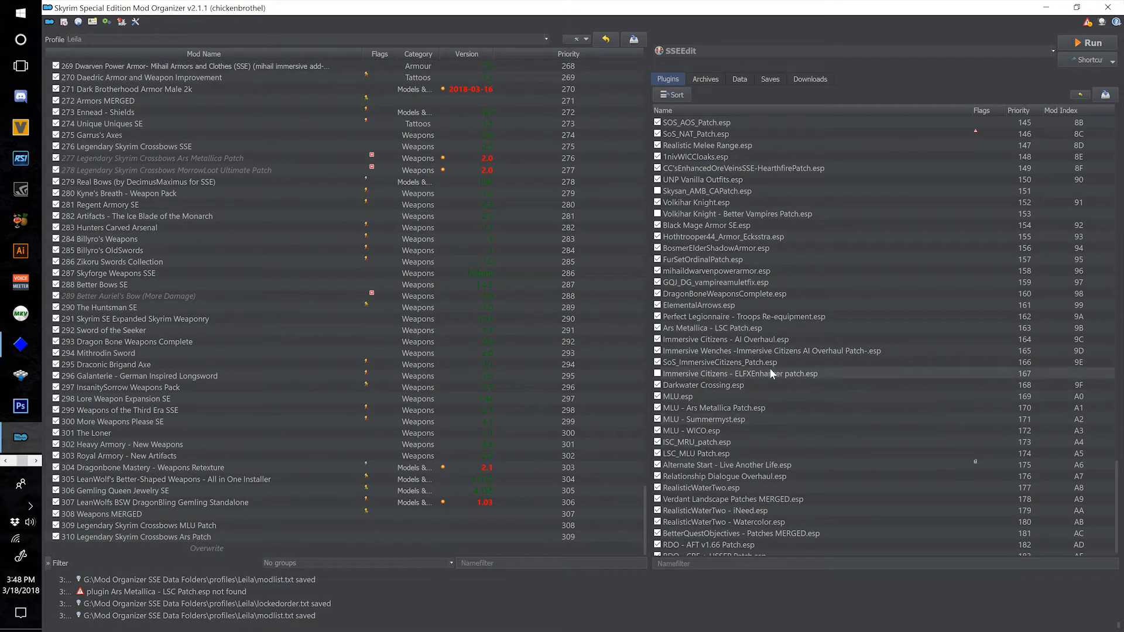
pyautogui.moveTo(746, 328)
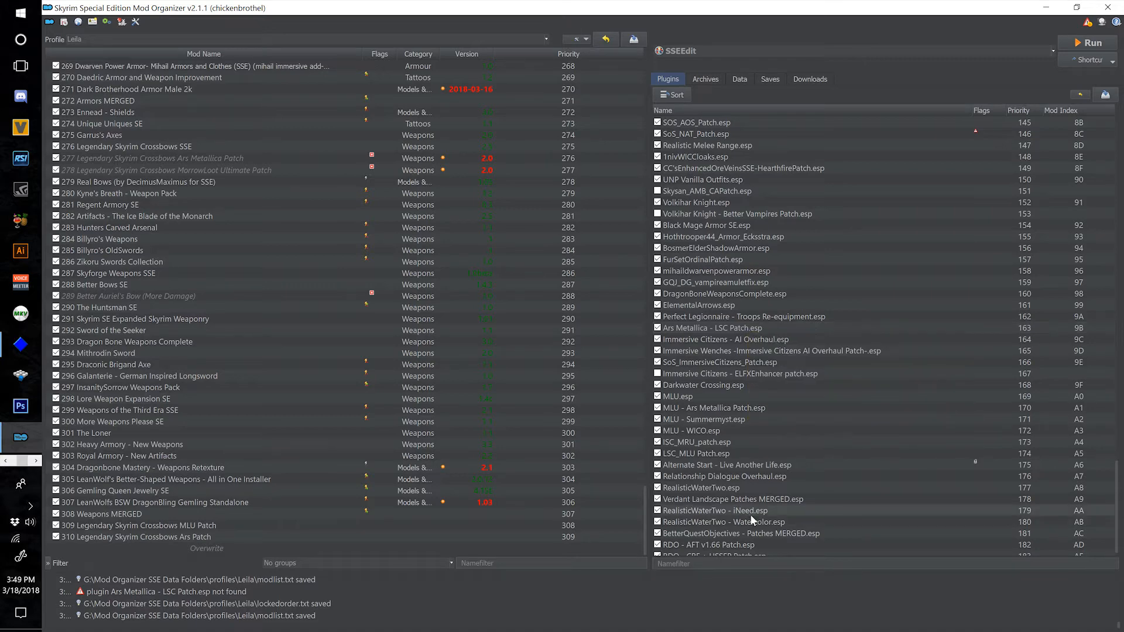
# Move Legendary Skyrim Crossbows.esp to the optional ESPs of mod 276 Legendary Skyrim Crossbows SSE and close its information window.
pyautogui.click(259, 146)
pyautogui.scroll(20, 849, 424)
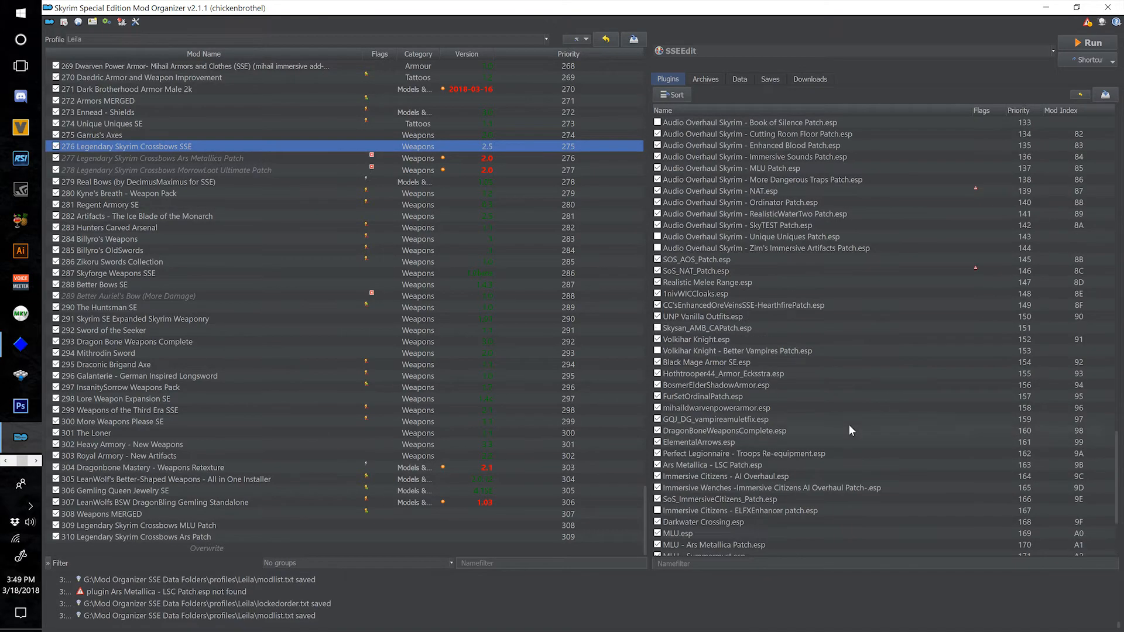
pyautogui.scroll(13, 842, 409)
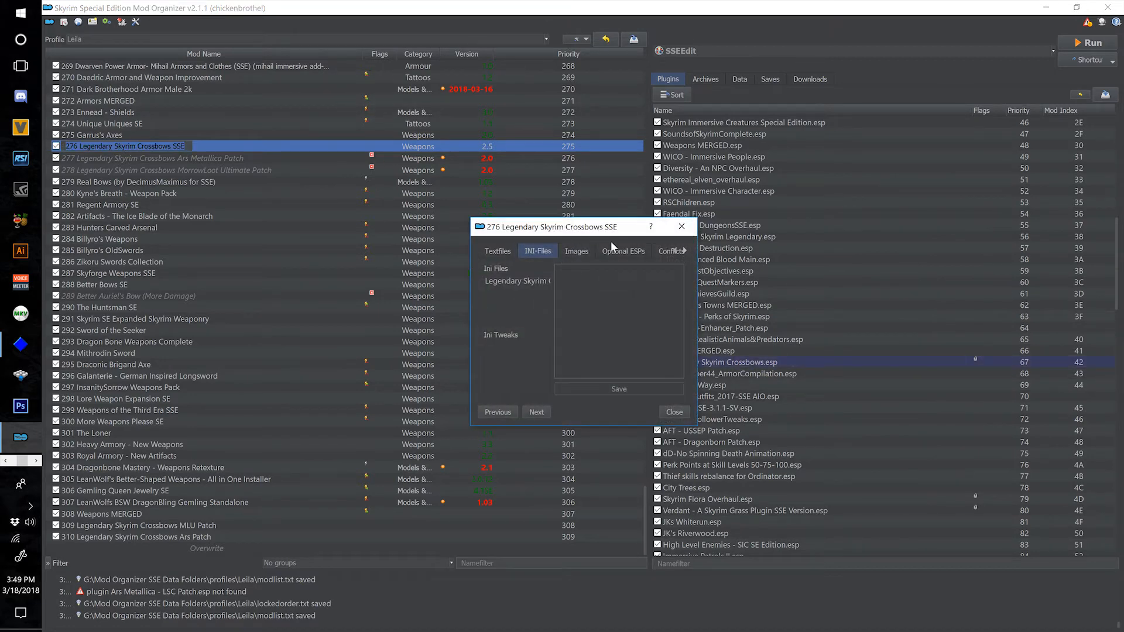
pyautogui.click(614, 247)
pyautogui.click(584, 344)
pyautogui.click(545, 329)
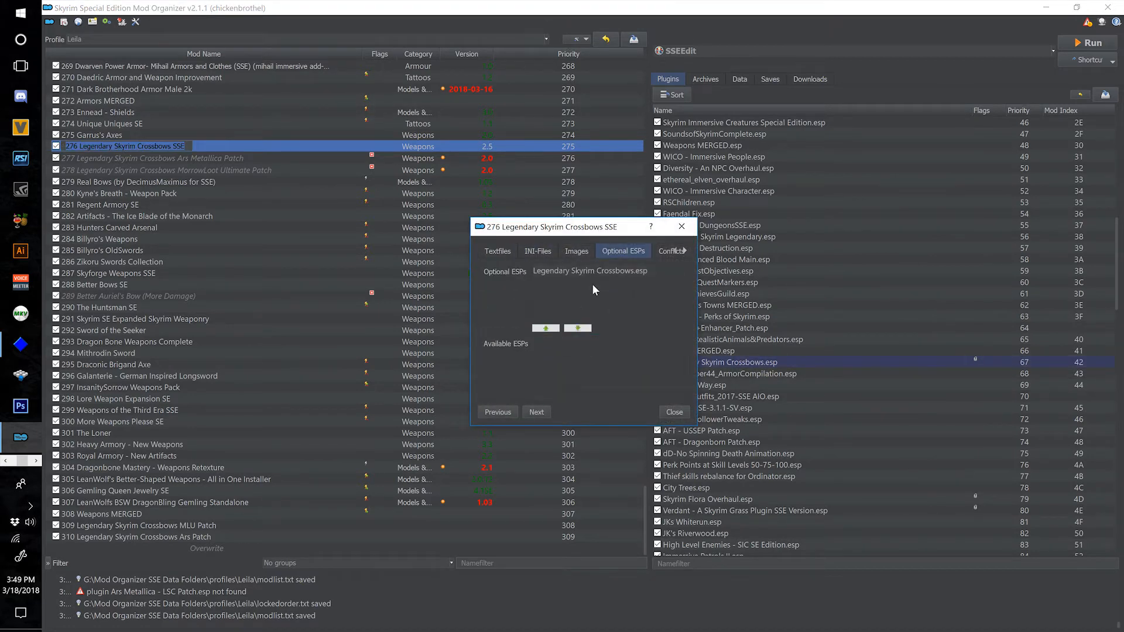
pyautogui.click(675, 412)
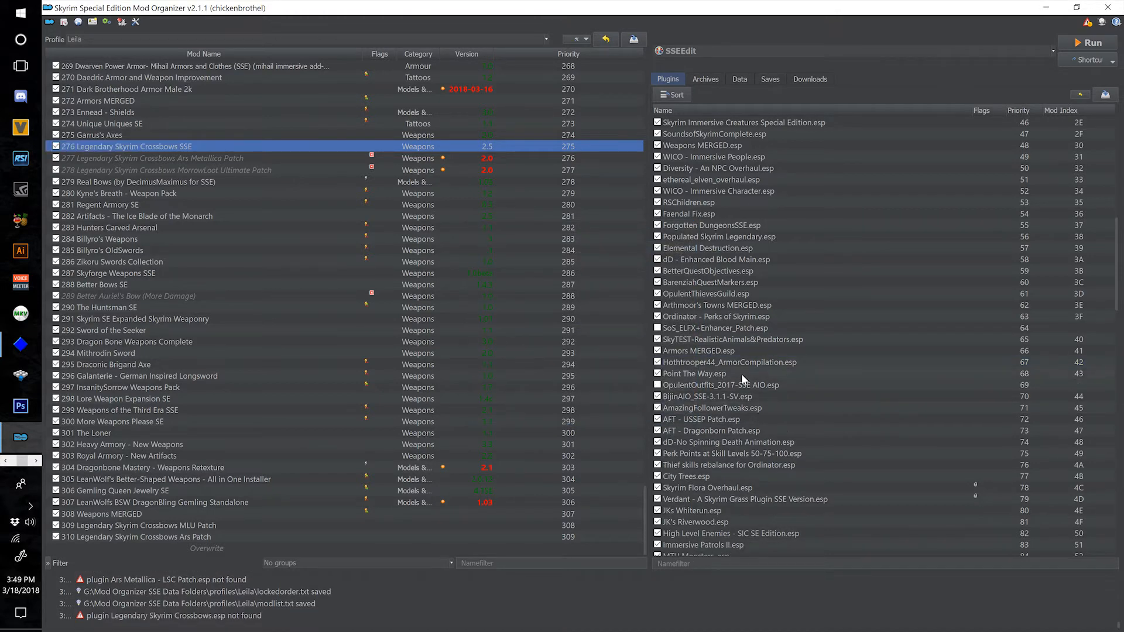
# Check which mods provide LSC_MLU Patch.esp and Ars Metallica - LSC Patch.esp in the load order.
pyautogui.scroll(-20, 843, 455)
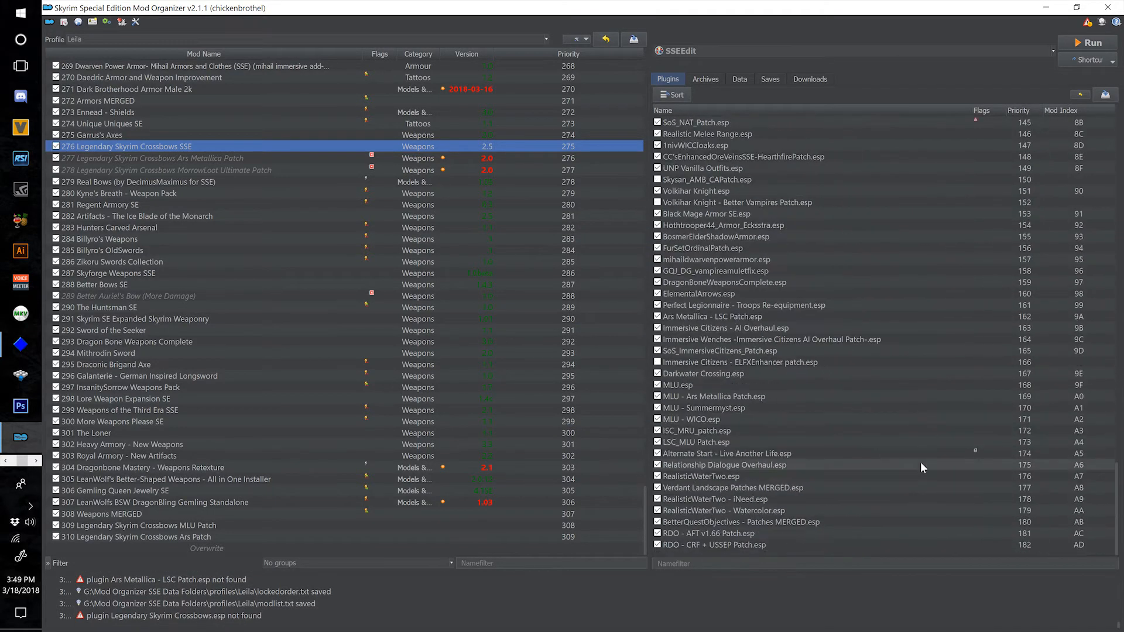
pyautogui.click(748, 440)
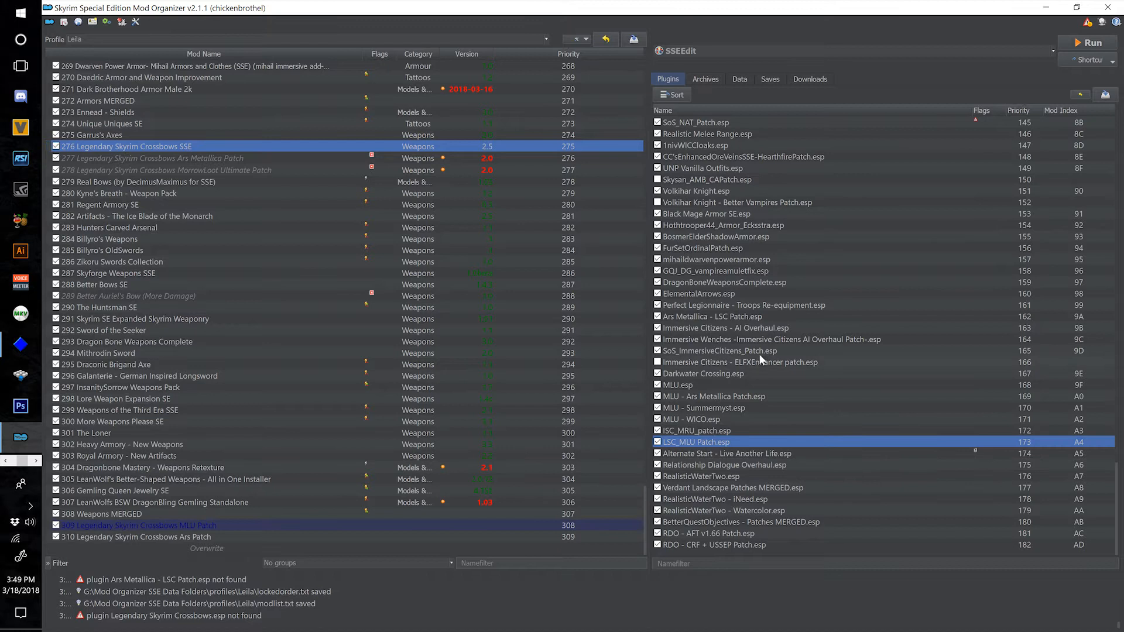
pyautogui.click(764, 318)
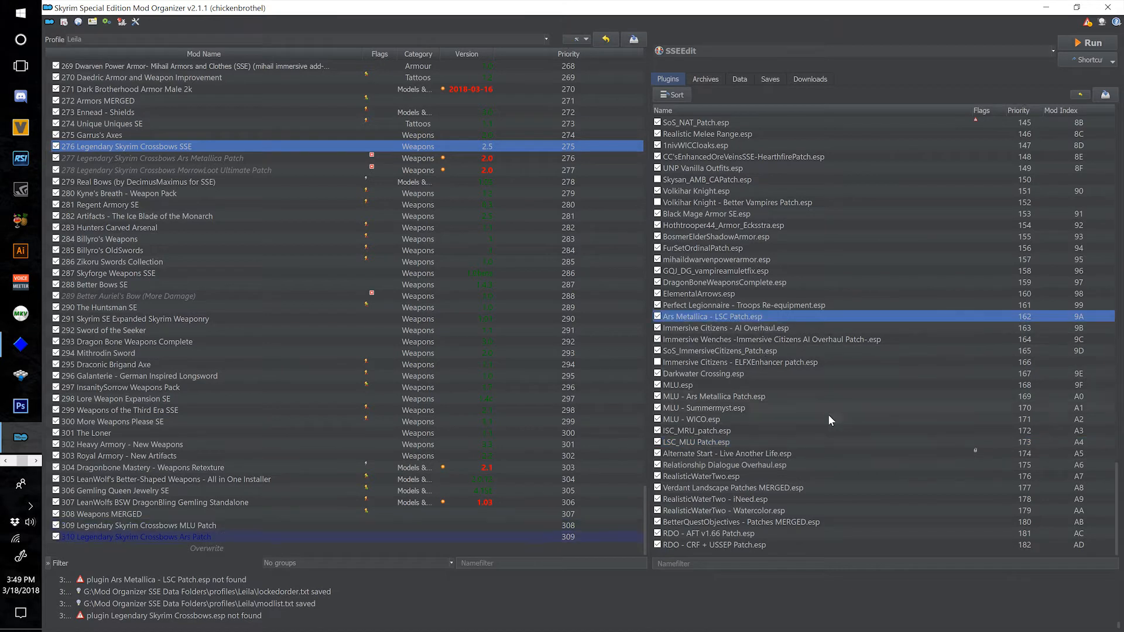
pyautogui.click(741, 443)
pyautogui.moveTo(777, 414)
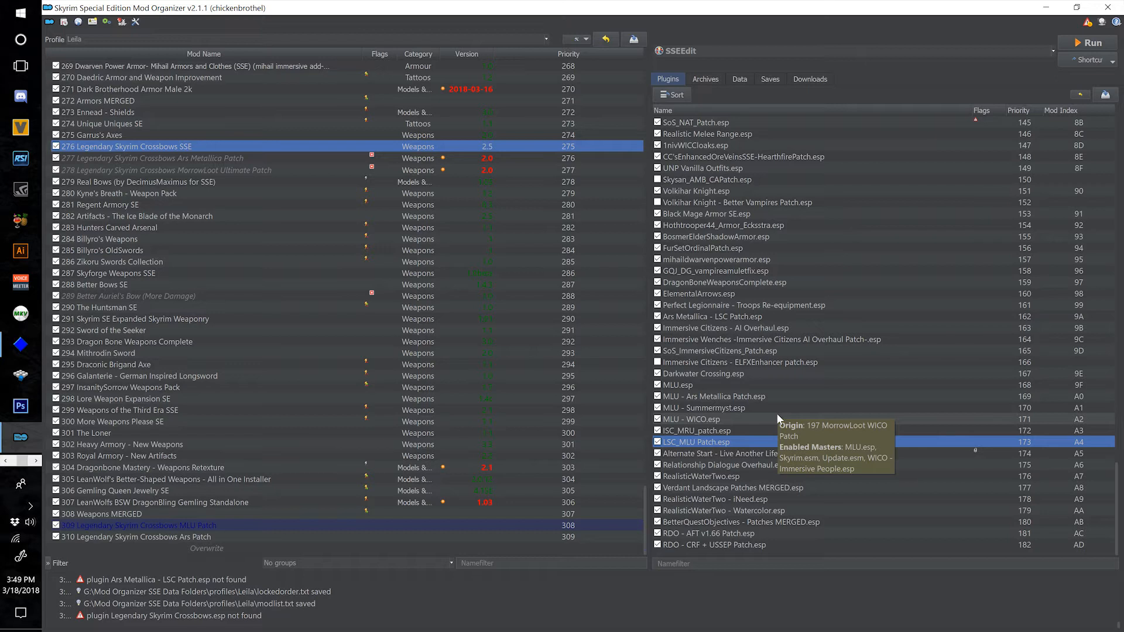
# Disable the original mods 277 Legendary Skyrim Crossbows Ars Metallica Patch and 278 Legendary Skyrim Crossbows MorrowLoot Ultimate Patch.
pyautogui.click(175, 167)
pyautogui.press('Up')
pyautogui.click(200, 170)
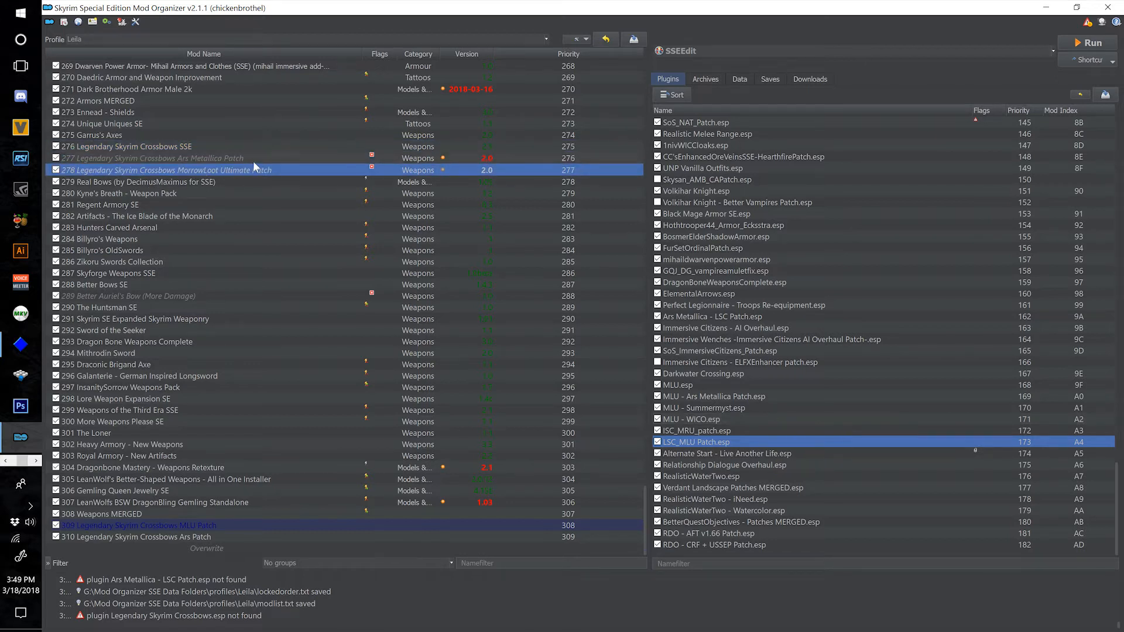
pyautogui.click(253, 160)
pyautogui.click(258, 170)
pyautogui.click(283, 156)
pyautogui.click(294, 169)
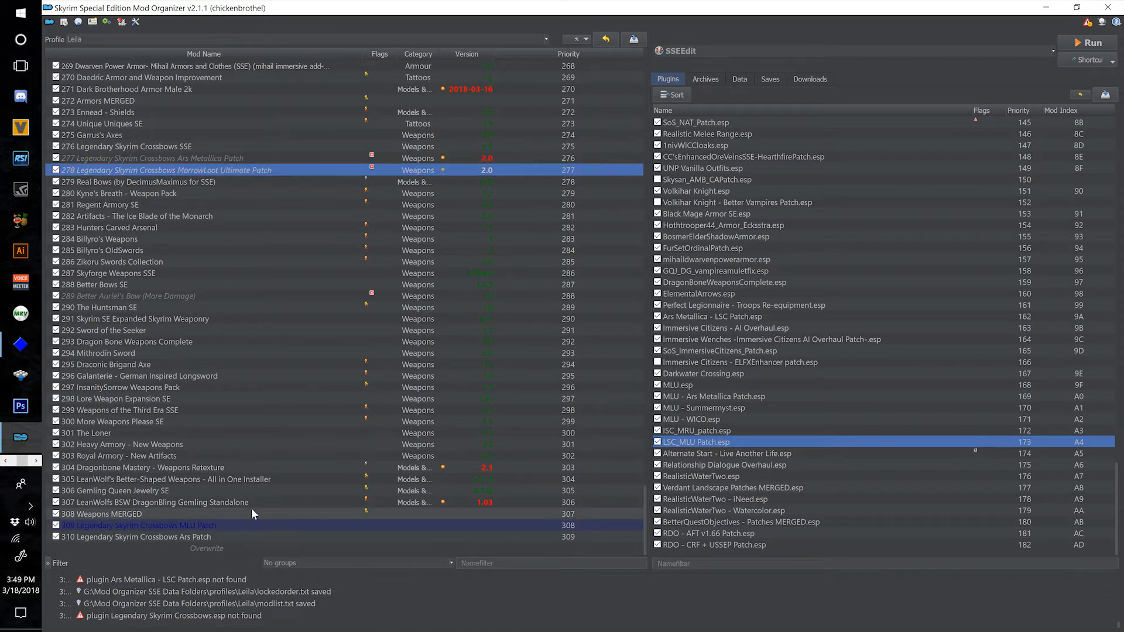
pyautogui.click(295, 159)
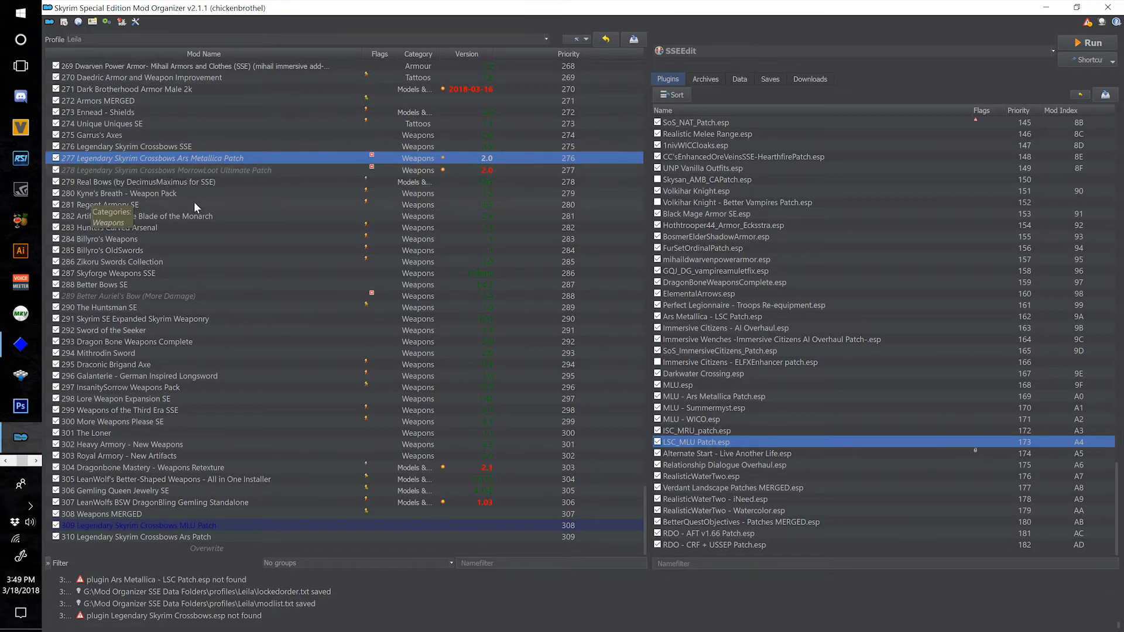
pyautogui.click(55, 171)
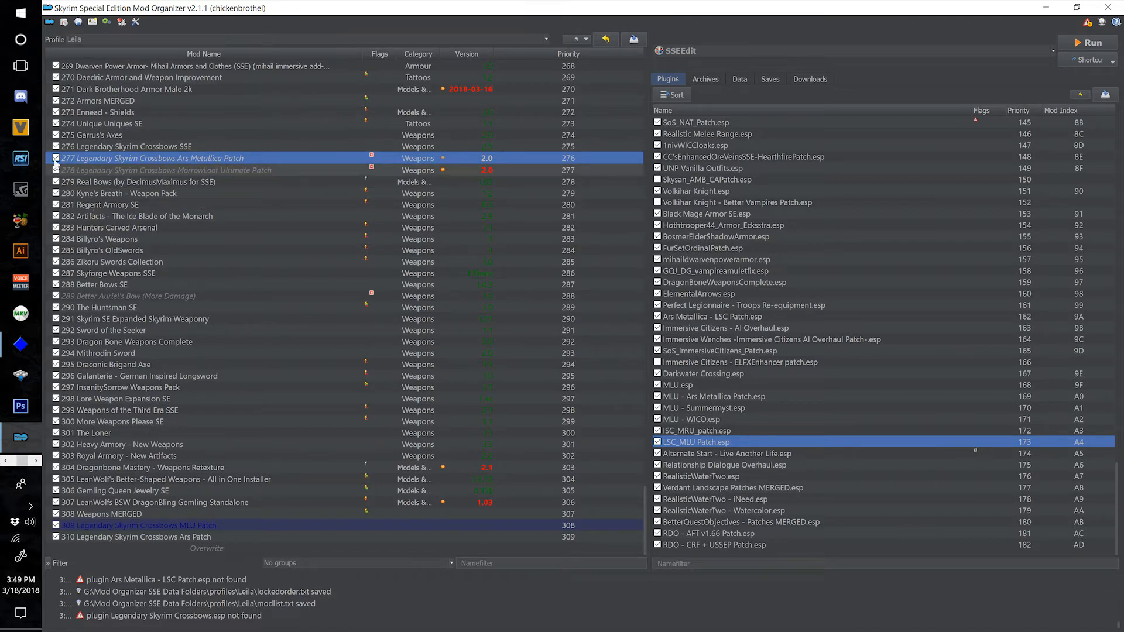
pyautogui.click(56, 158)
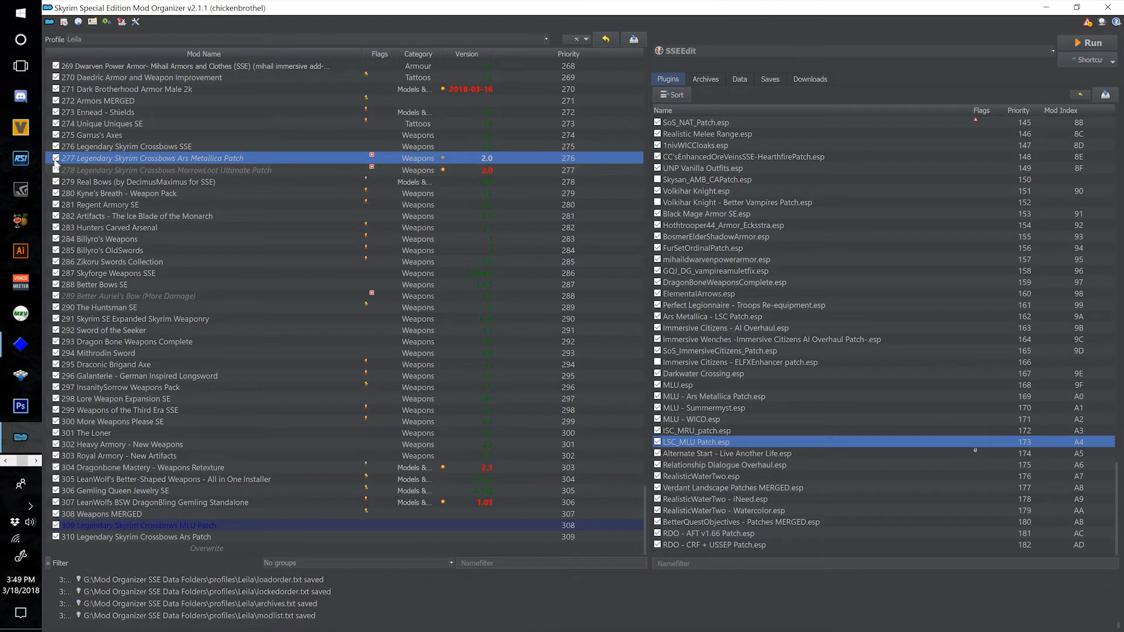
pyautogui.click(301, 181)
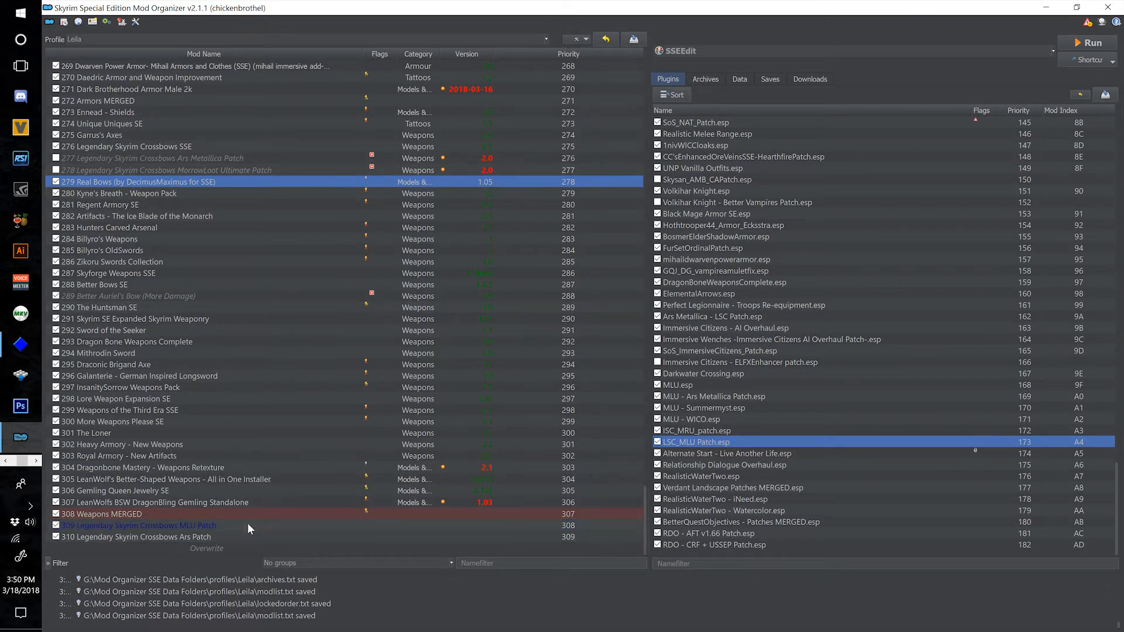
# Review the new crossbow patches and the plugin order up to the Audio Overhaul Skyrim patches, checking the Unique Uniques patch's origin and masters.
pyautogui.click(219, 533)
pyautogui.click(221, 527)
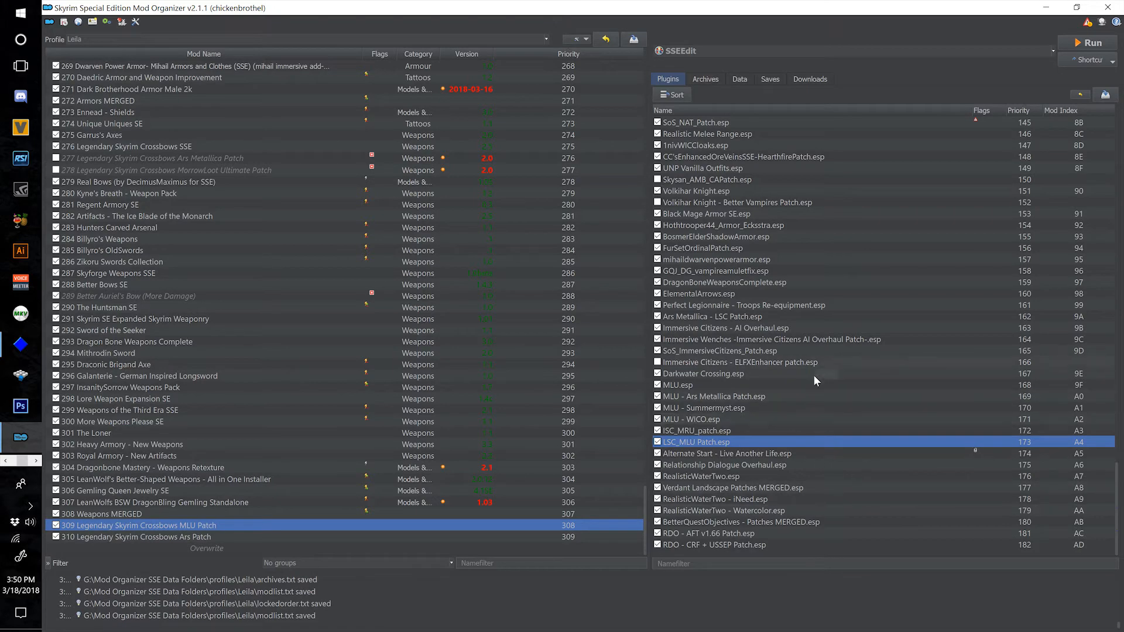
pyautogui.scroll(2, 741, 377)
pyautogui.scroll(-2, 733, 339)
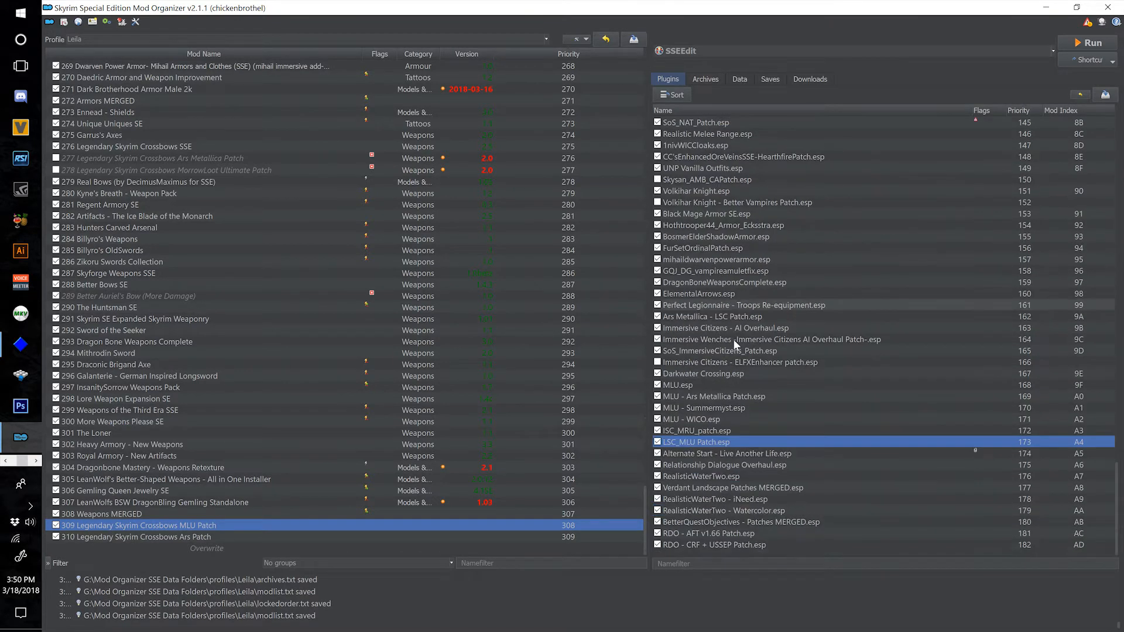
pyautogui.scroll(2, 744, 376)
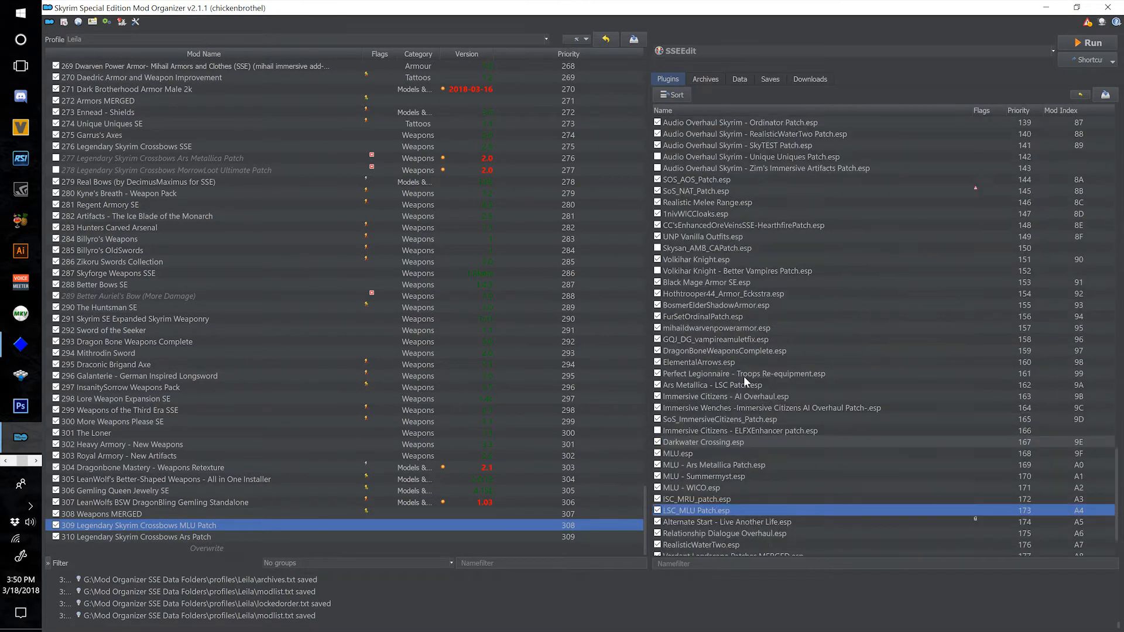
pyautogui.scroll(5, 743, 376)
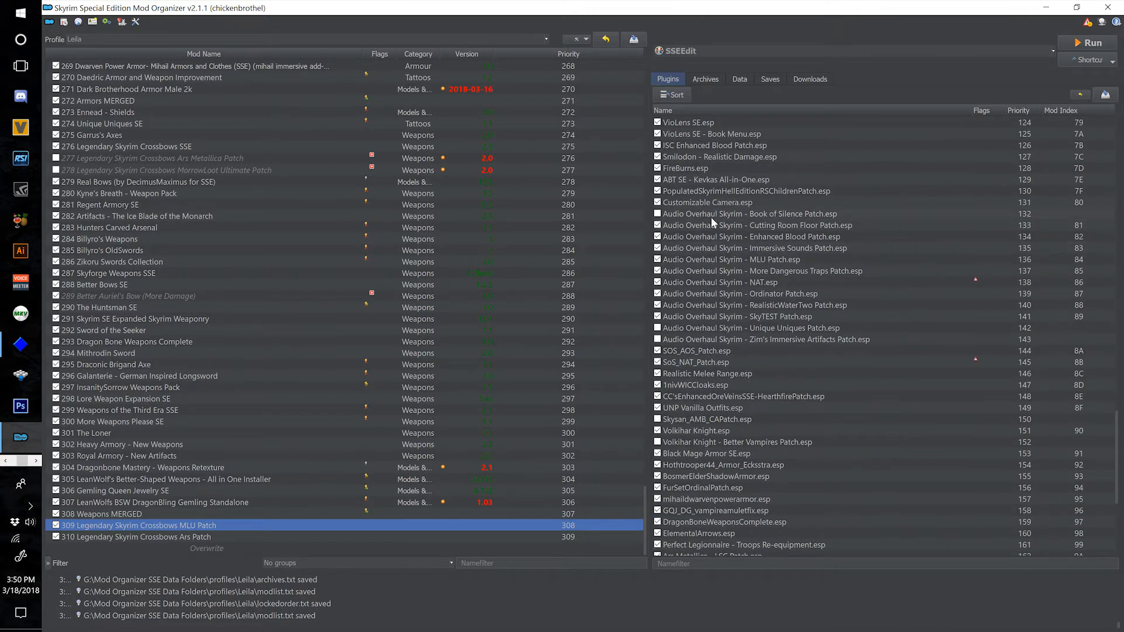
pyautogui.click(784, 329)
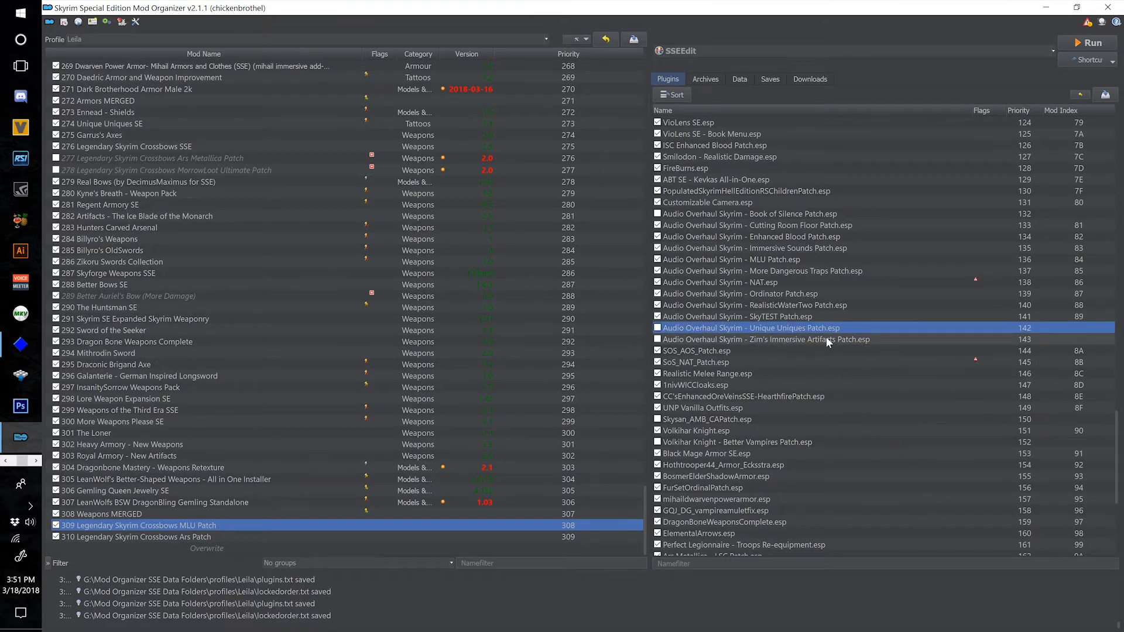
pyautogui.moveTo(777, 329)
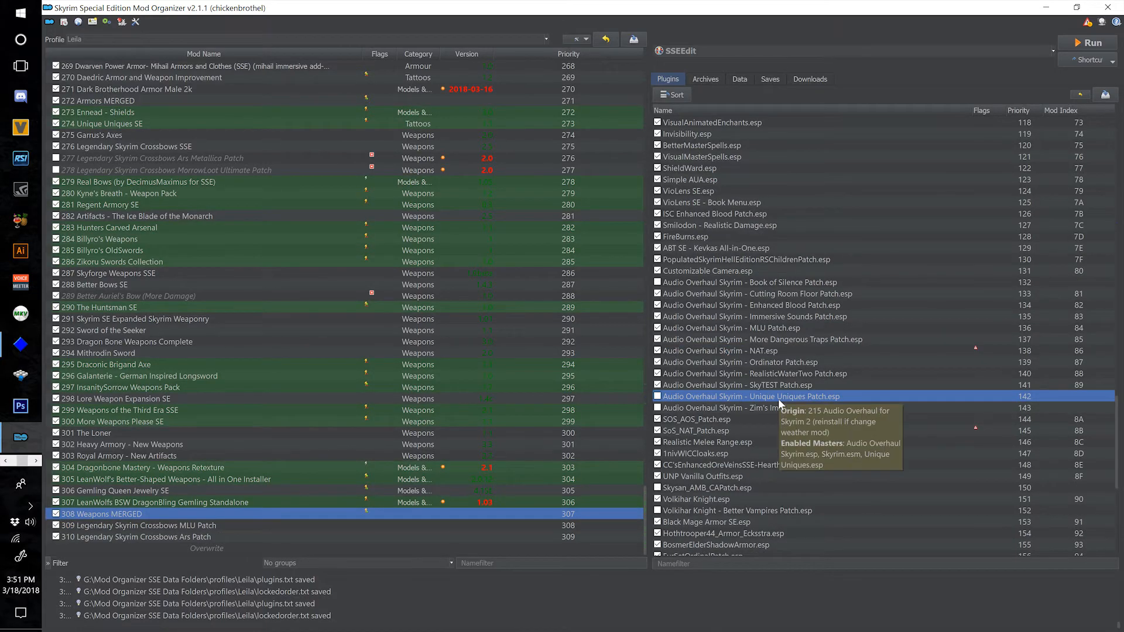
pyautogui.scroll(13, 784, 398)
pyautogui.scroll(-14, 784, 398)
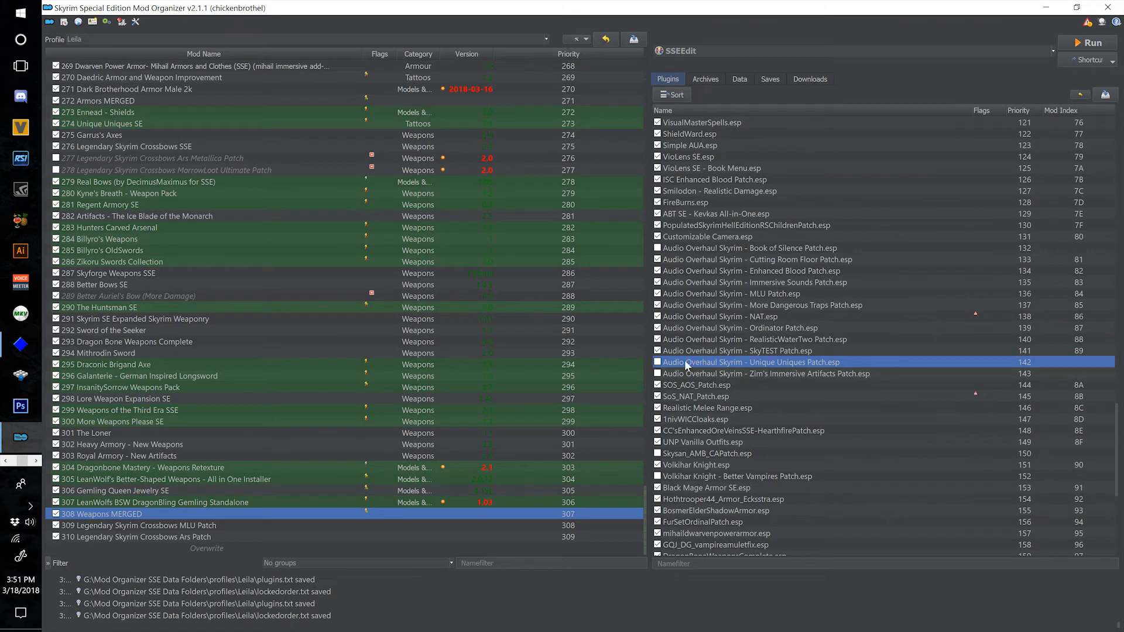
pyautogui.click(658, 363)
pyautogui.click(658, 362)
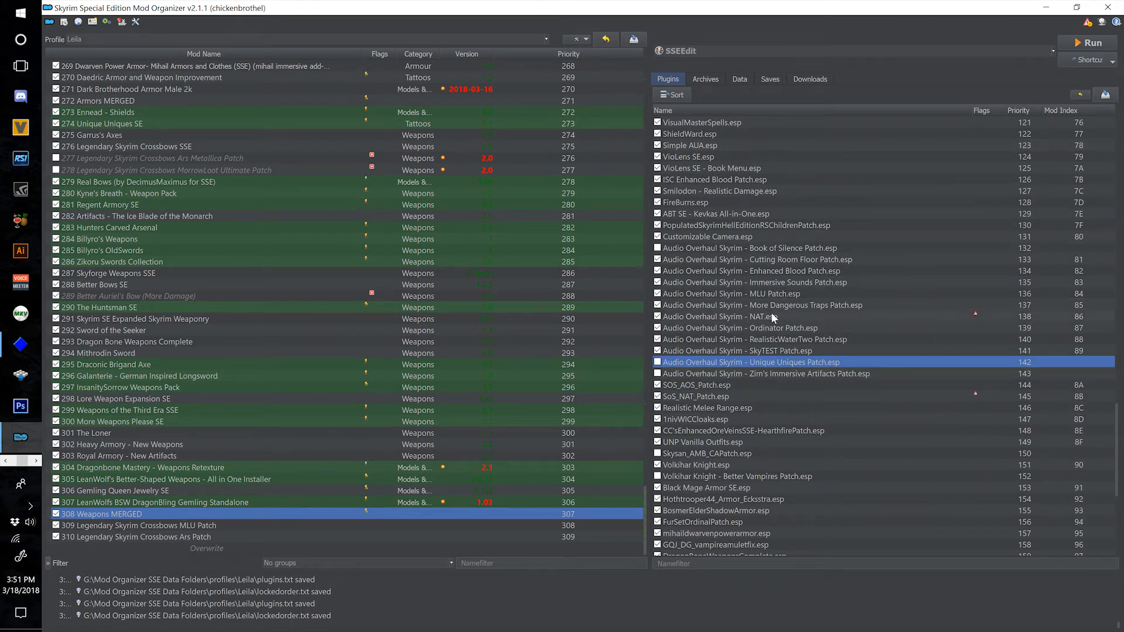
pyautogui.click(799, 373)
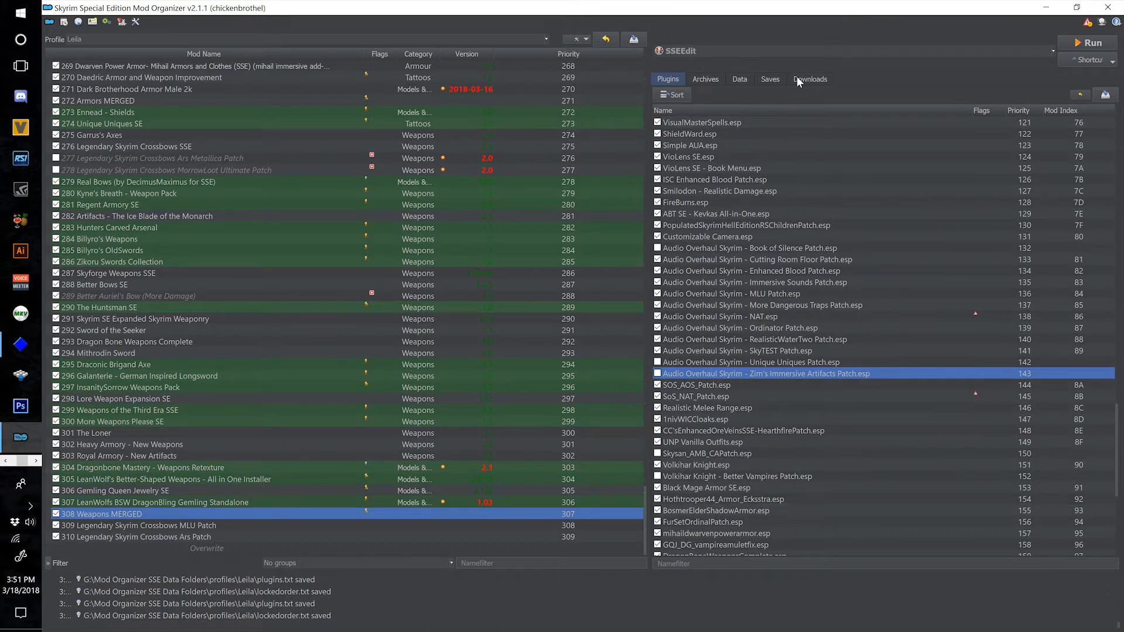
# Install the downloaded Immersive Jewelry SSE 1.05 archive as "311 Immersive Jewelry SSE" and enable the mod.
pyautogui.click(813, 75)
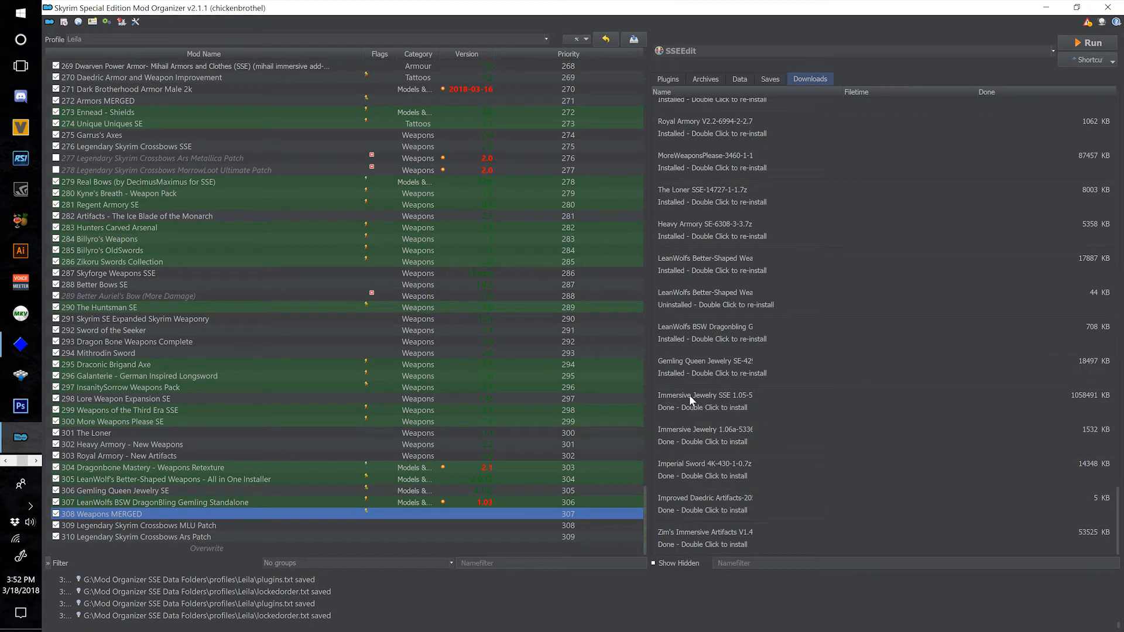
pyautogui.doubleClick(705, 401)
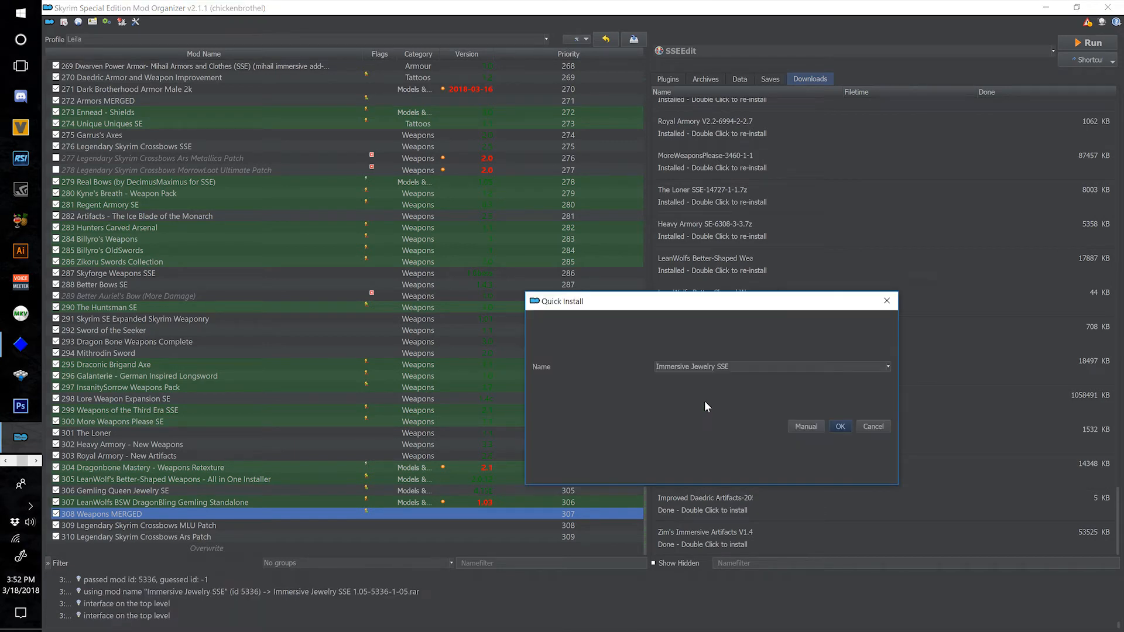
pyautogui.write('311')
pyautogui.click(840, 426)
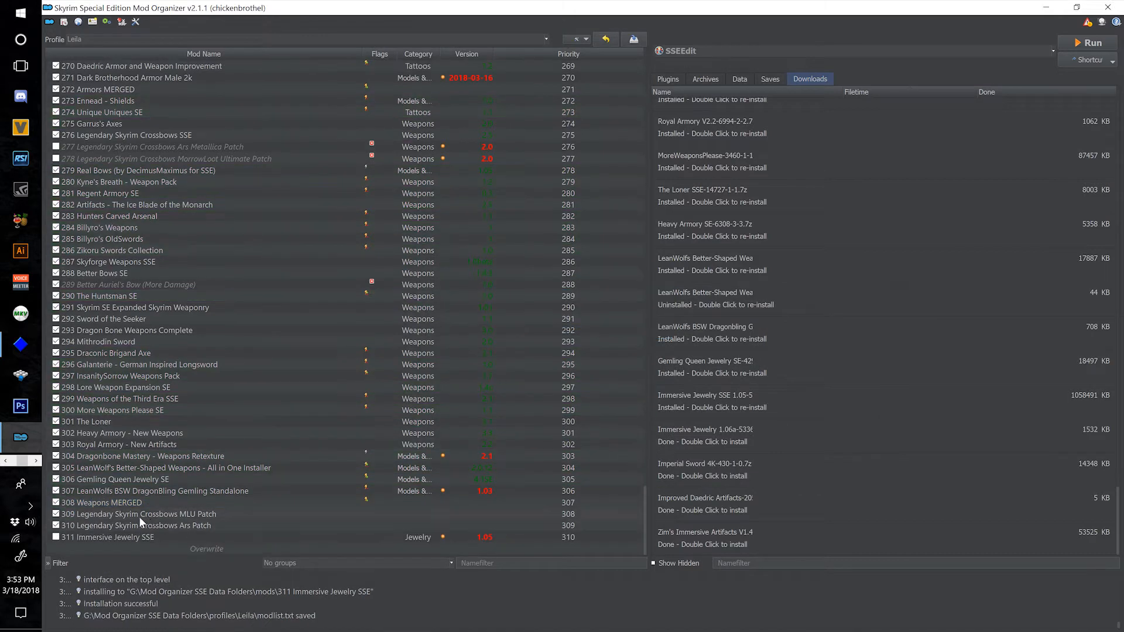
pyautogui.click(57, 537)
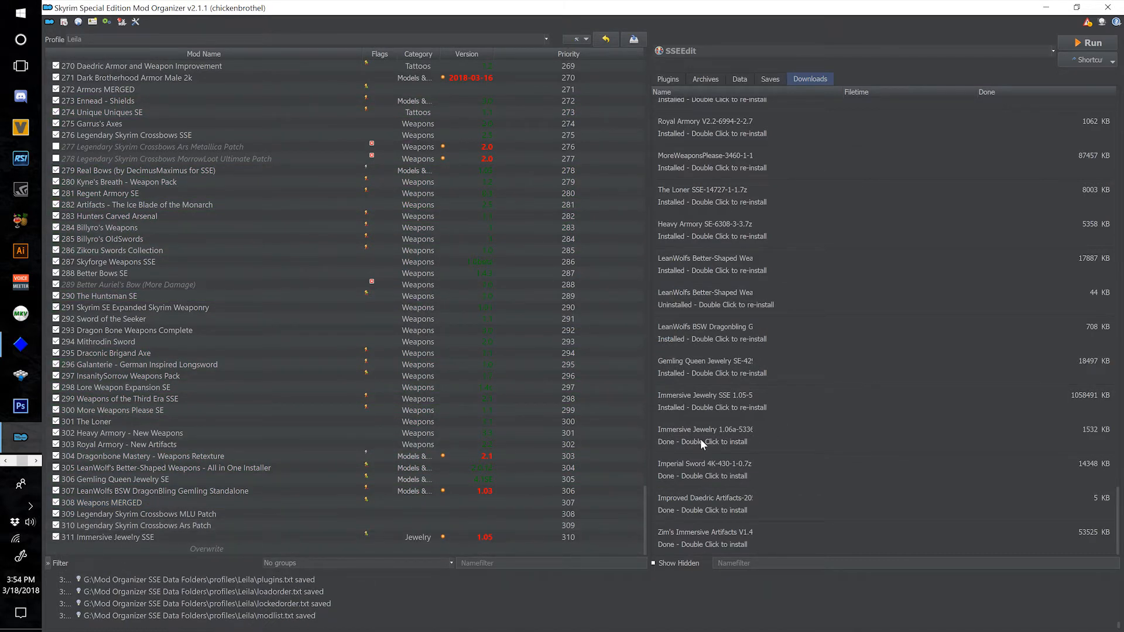
# Install the downloaded Immersive Jewelry 1.06a archive as a separate mod named "Immersive Jewelry 1.06a".
pyautogui.moveTo(701, 441)
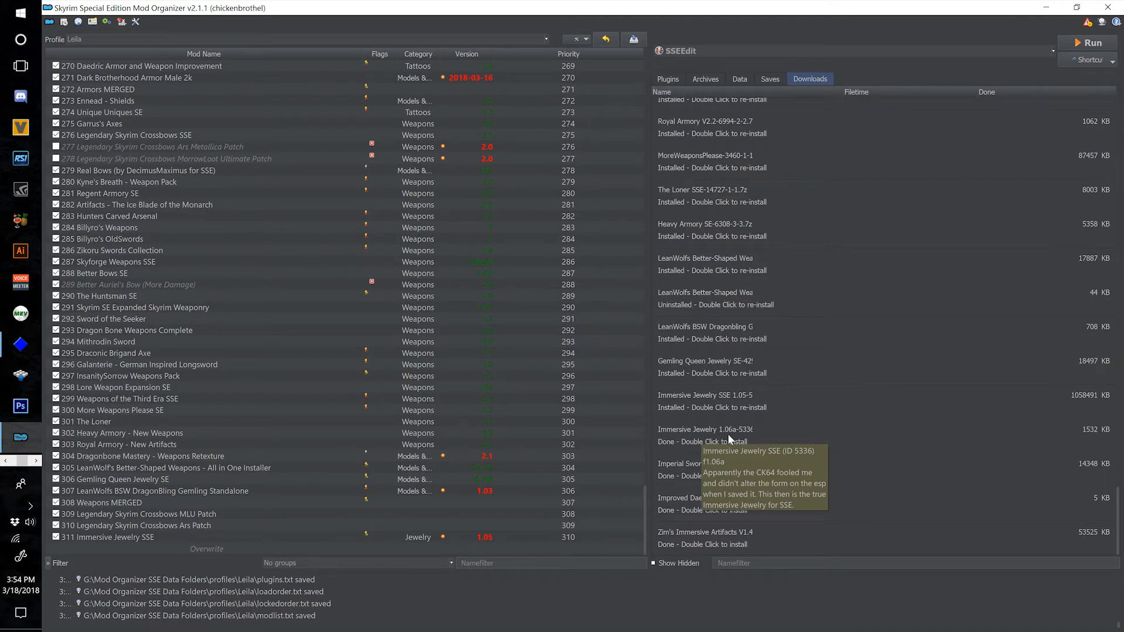
pyautogui.doubleClick(686, 437)
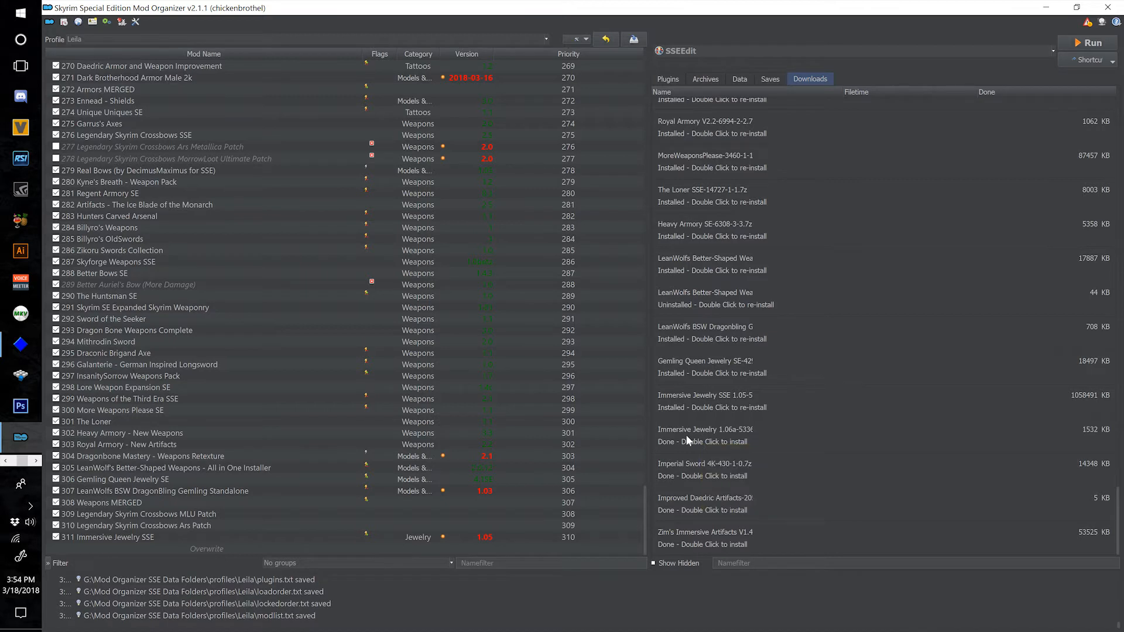
pyautogui.moveTo(637, 355); pyautogui.dragTo(834, 443)
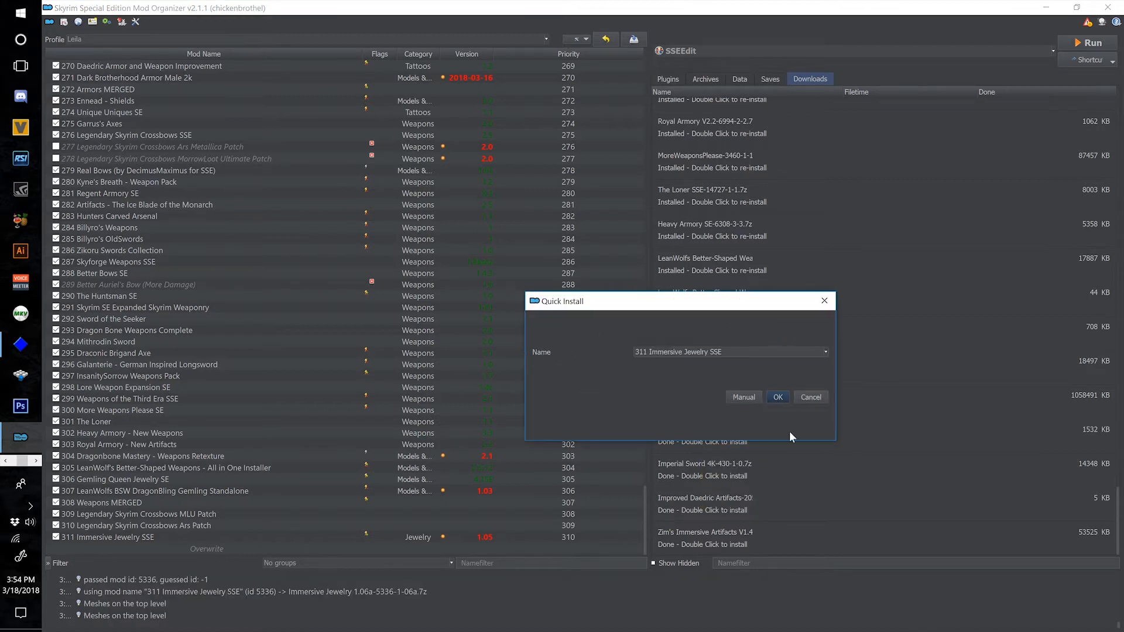
pyautogui.click(823, 354)
pyautogui.click(718, 369)
pyautogui.click(777, 397)
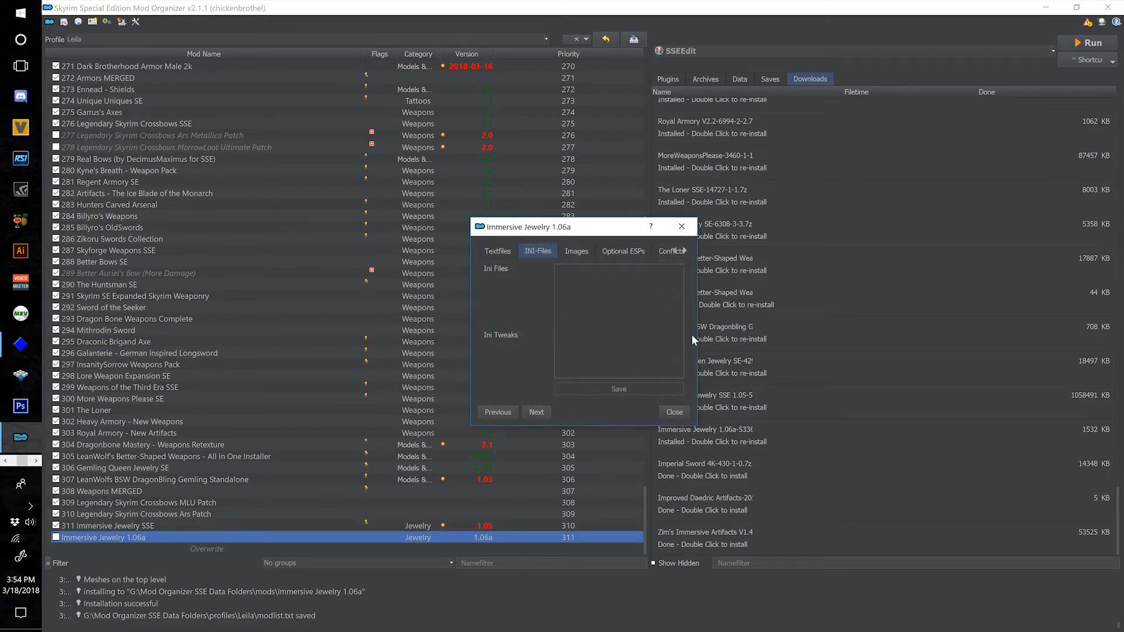
# Compare the file trees of Immersive Jewelry 1.06a and 311 Immersive Jewelry SSE, closing each information window.
pyautogui.moveTo(699, 334); pyautogui.dragTo(1083, 328)
pyautogui.click(852, 250)
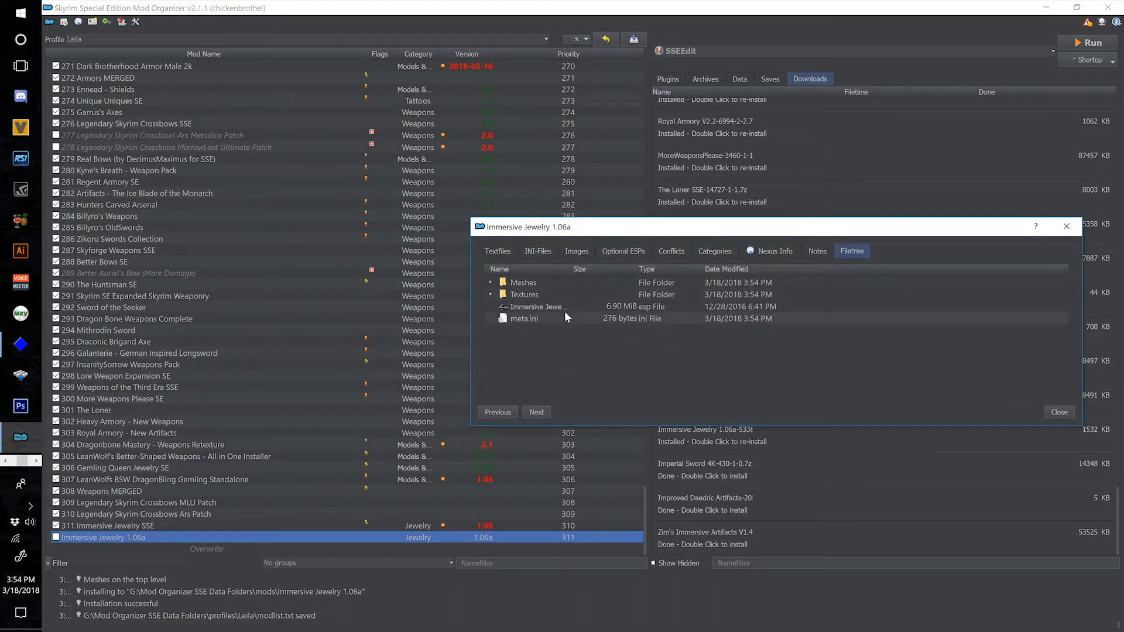
pyautogui.doubleClick(570, 269)
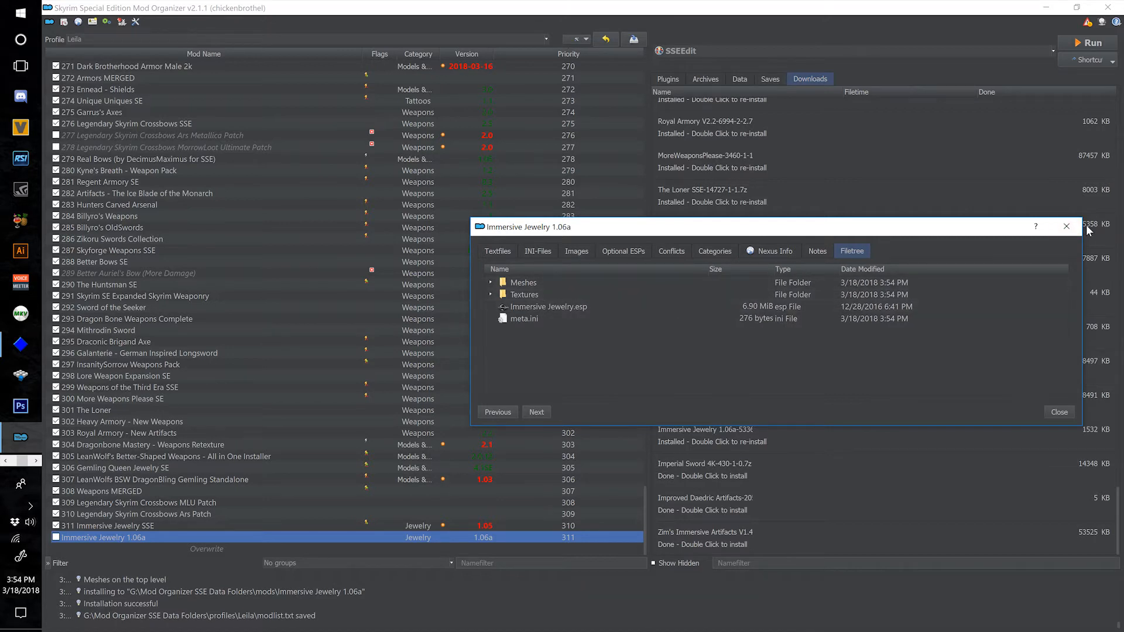
pyautogui.click(1066, 226)
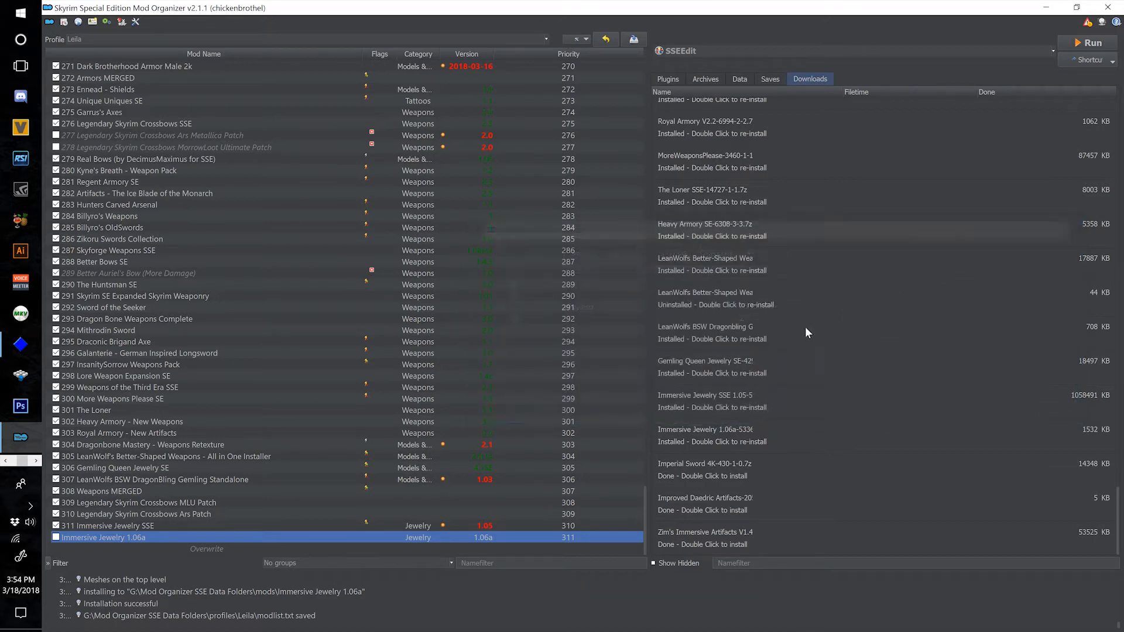
pyautogui.click(285, 526)
pyautogui.moveTo(699, 335); pyautogui.dragTo(984, 355)
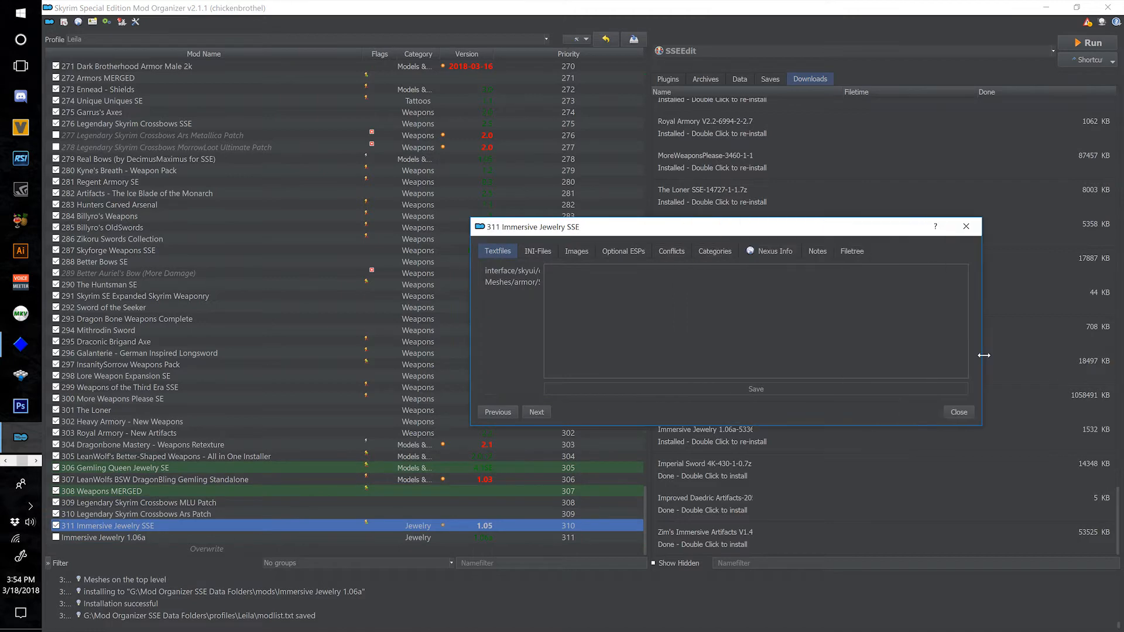
pyautogui.click(853, 252)
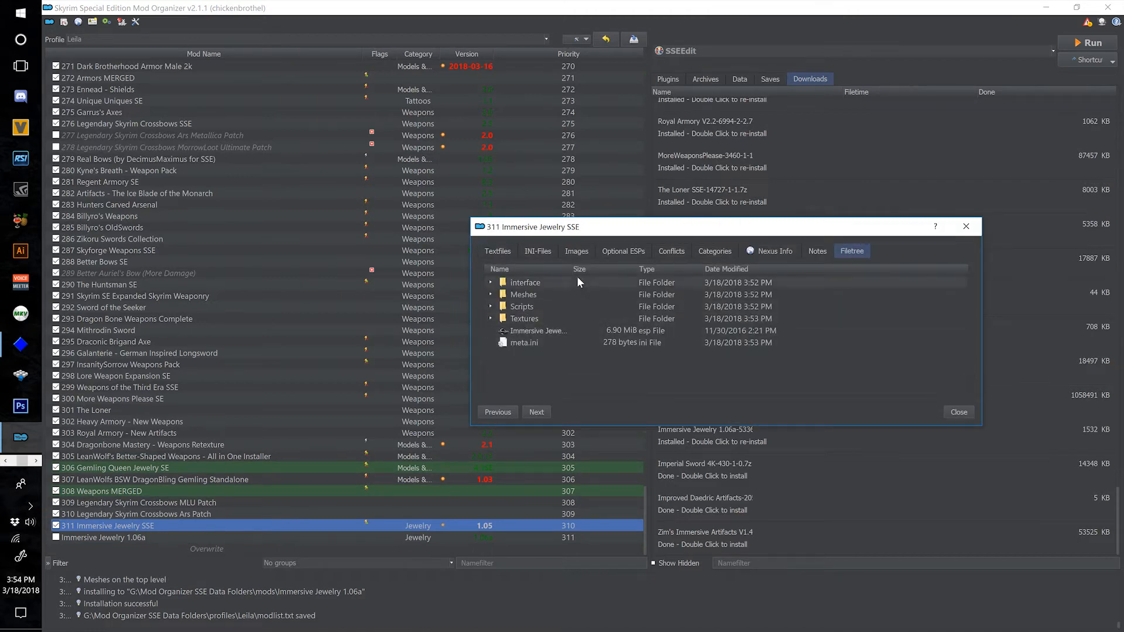
pyautogui.click(966, 226)
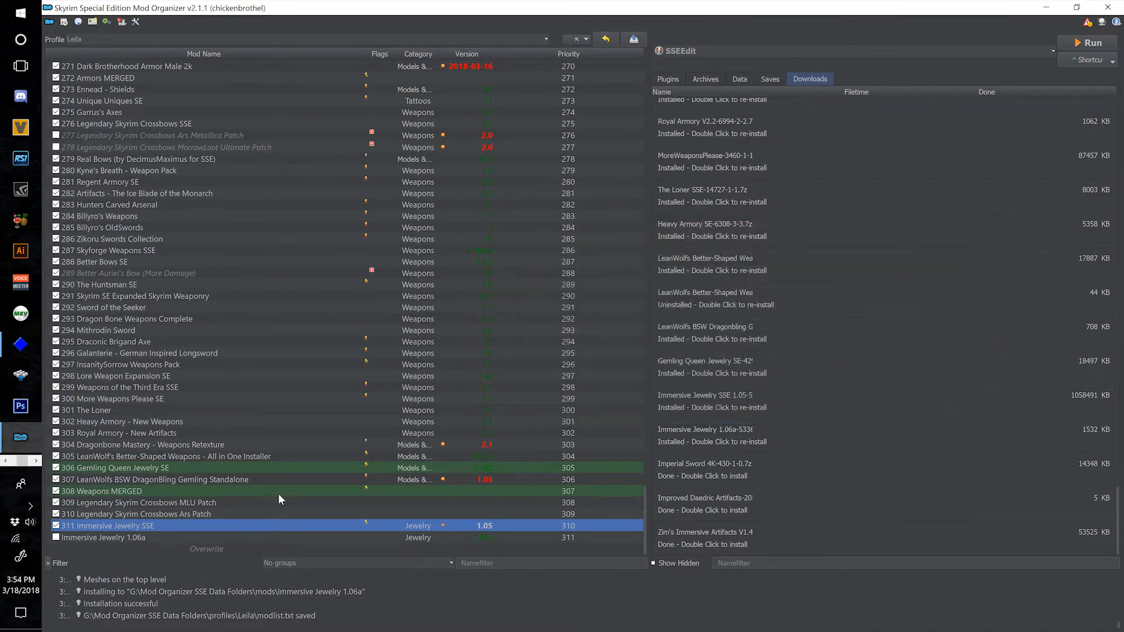
# Open the folders of 311 Immersive Jewelry SSE and Immersive Jewelry 1.06a in File Explorer and arrange them side by side.
pyautogui.rightClick(233, 520)
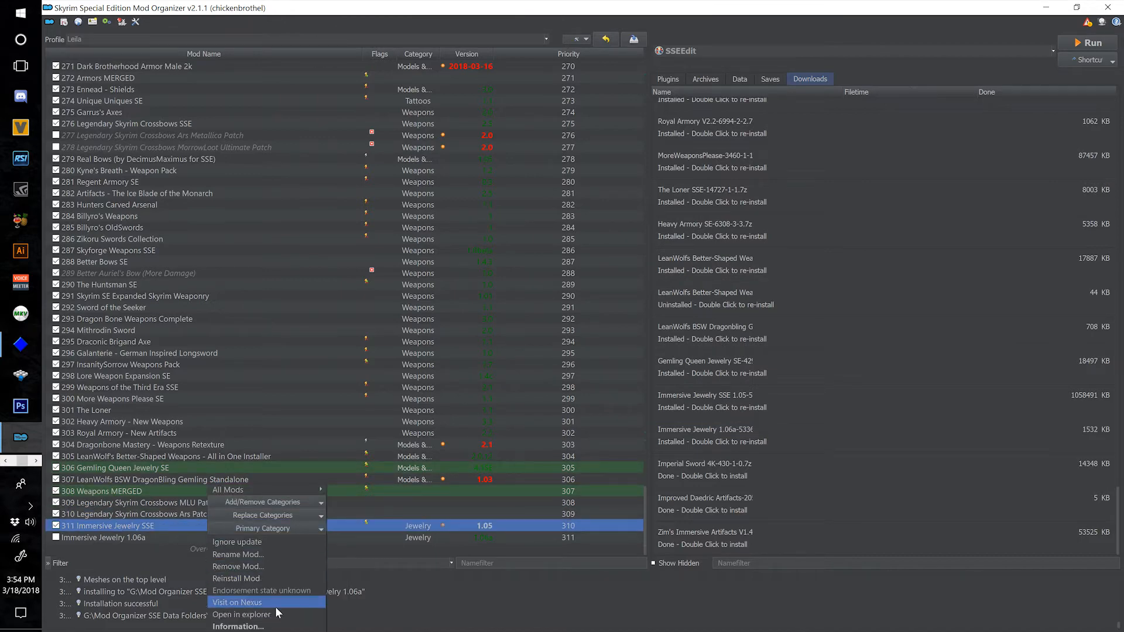
pyautogui.click(285, 616)
pyautogui.moveTo(522, 147); pyautogui.dragTo(305, 47)
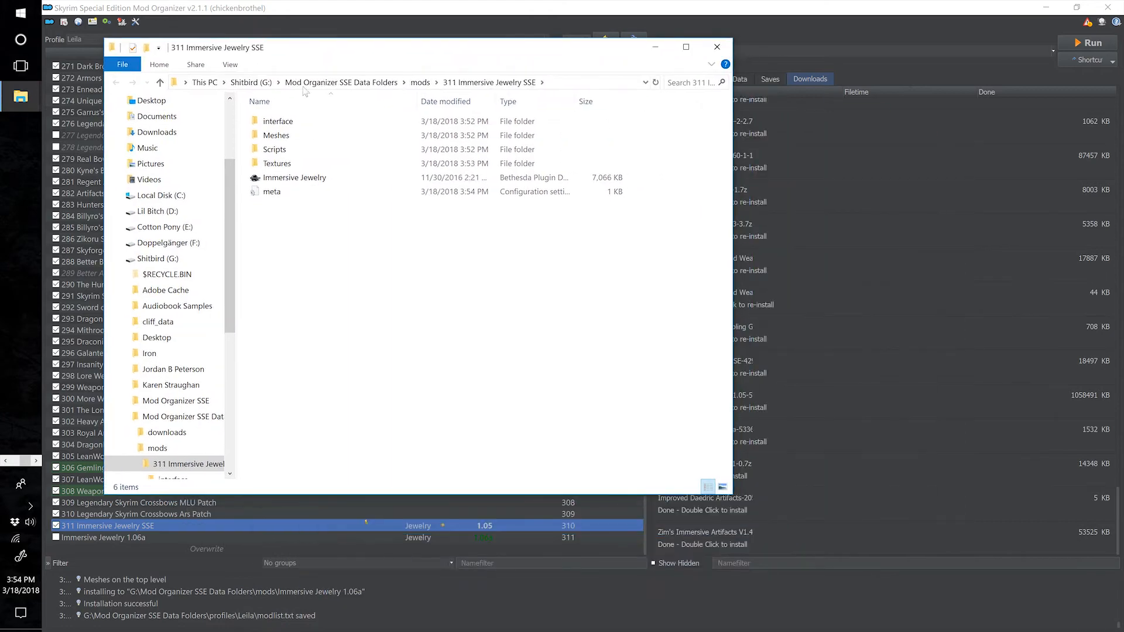
pyautogui.rightClick(252, 539)
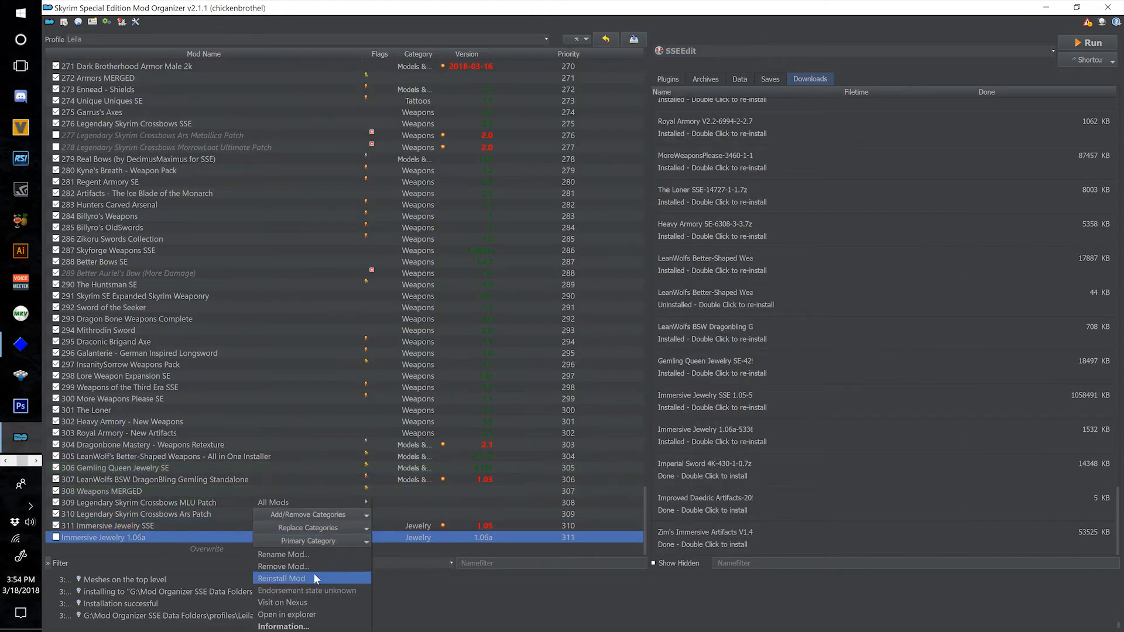
pyautogui.click(323, 616)
pyautogui.moveTo(381, 62); pyautogui.dragTo(795, 93)
pyautogui.click(1046, 7)
# Move Meshes, Textures and the Immersive Jewelry plugin from the 1.06a folder into 311 Immersive Jewelry SSE, replacing the existing plugin.
pyautogui.click(811, 198)
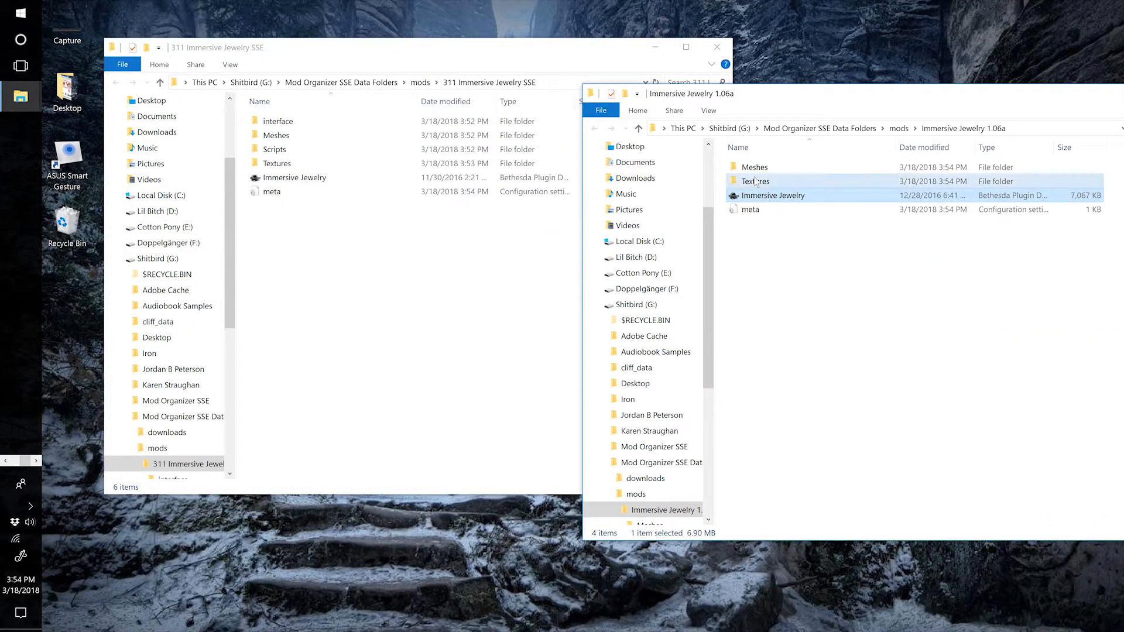
pyautogui.keyDown('ctrl'); pyautogui.click(757, 180); pyautogui.keyUp('ctrl')
pyautogui.keyDown('ctrl'); pyautogui.click(754, 169); pyautogui.keyUp('ctrl')
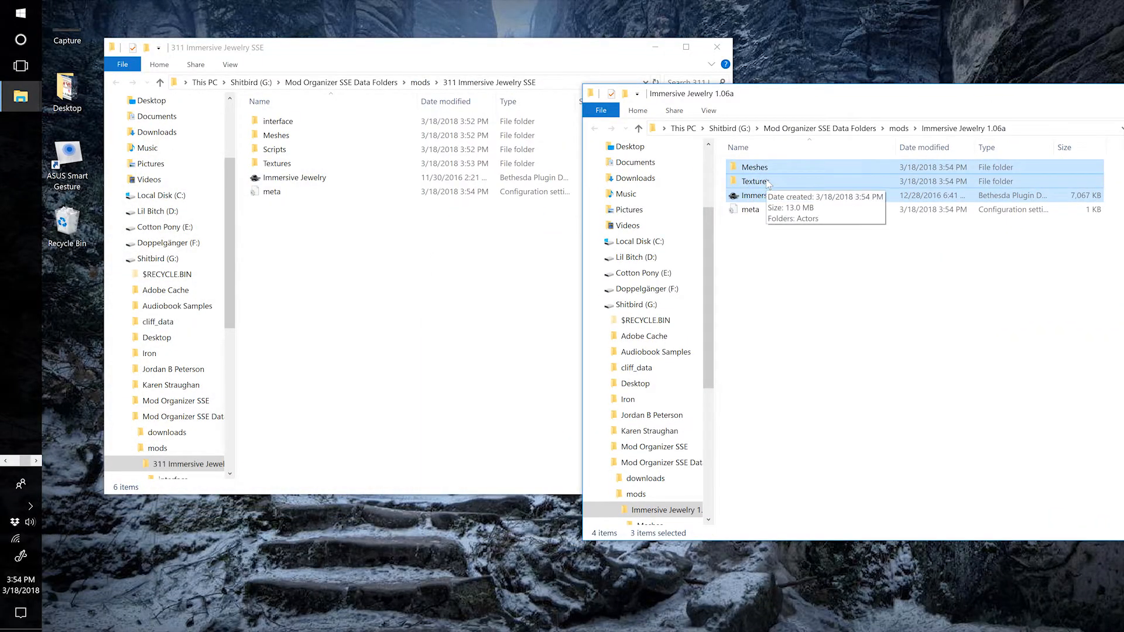
pyautogui.moveTo(805, 200); pyautogui.dragTo(345, 342)
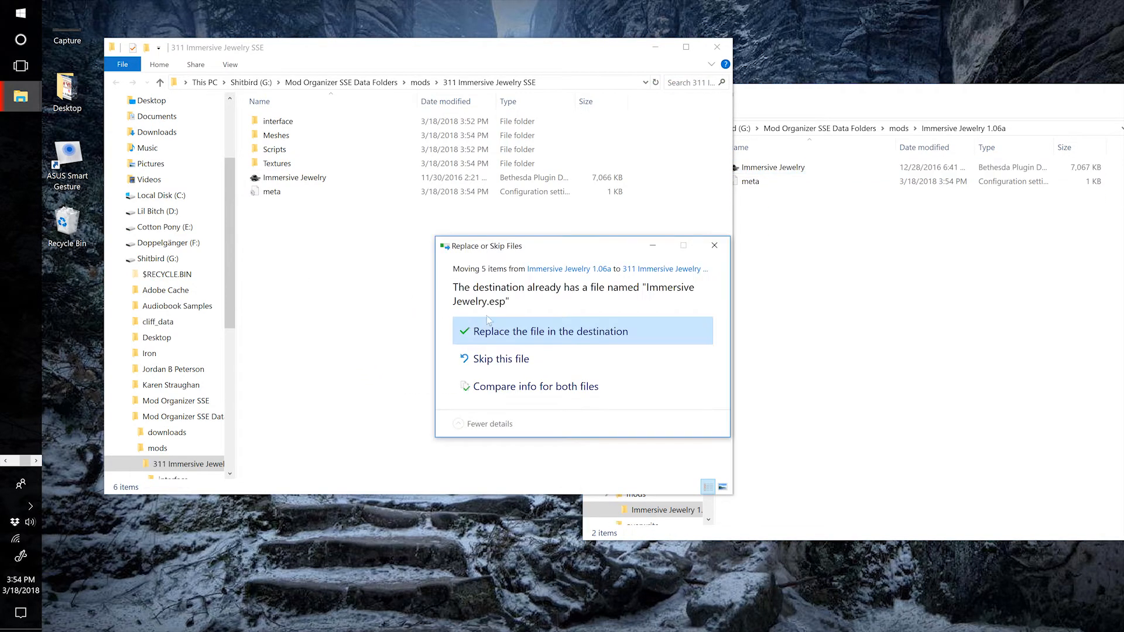
pyautogui.click(577, 326)
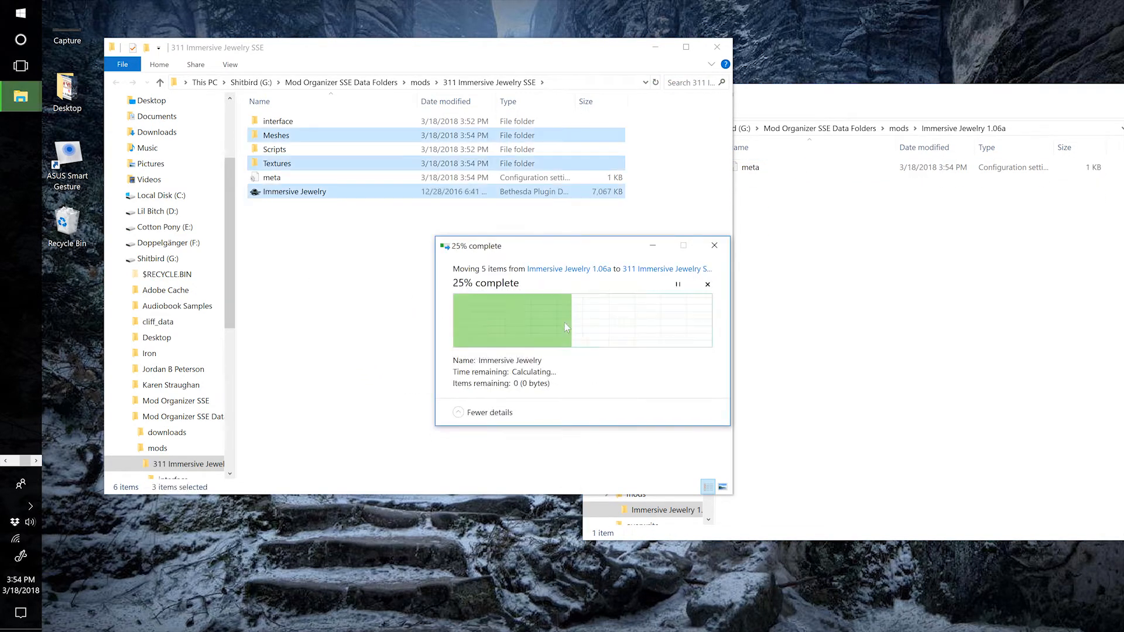
# Close both Immersive Jewelry folder windows and switch back to Mod Organizer.
pyautogui.click(936, 194)
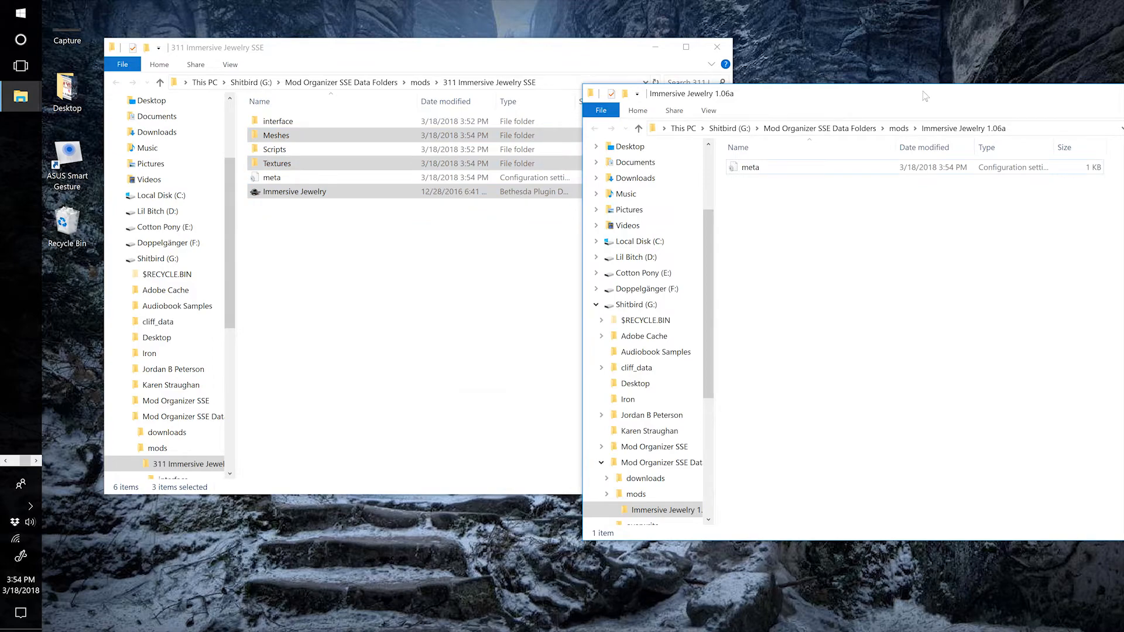
pyautogui.moveTo(925, 96); pyautogui.dragTo(542, 126)
pyautogui.click(812, 123)
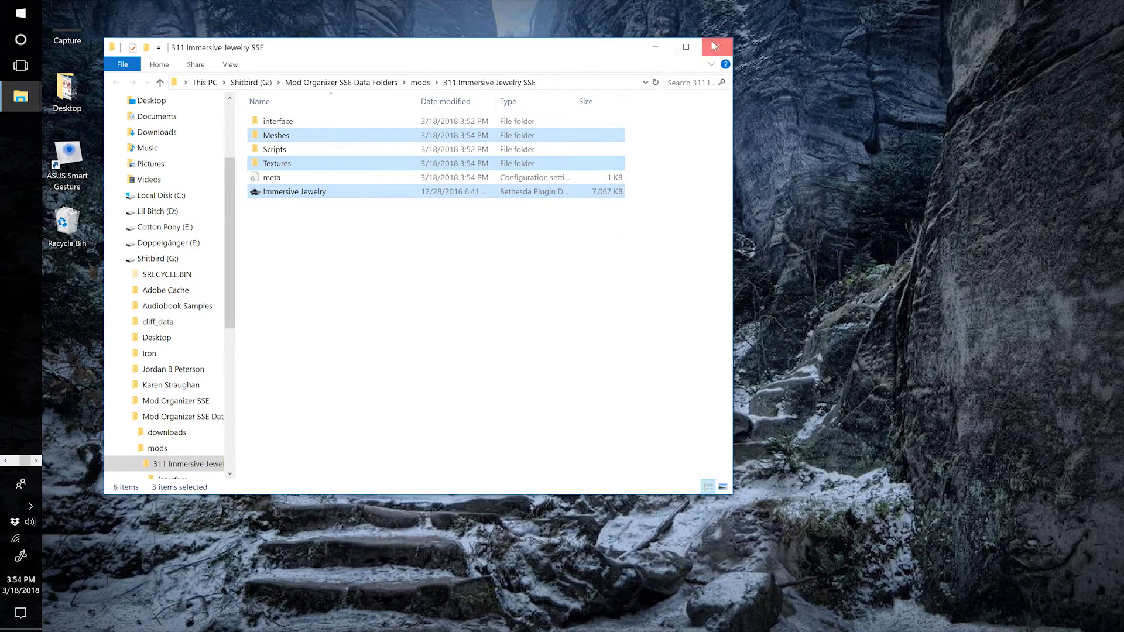
pyautogui.click(716, 47)
pyautogui.hotkey('alt', 'Tab')
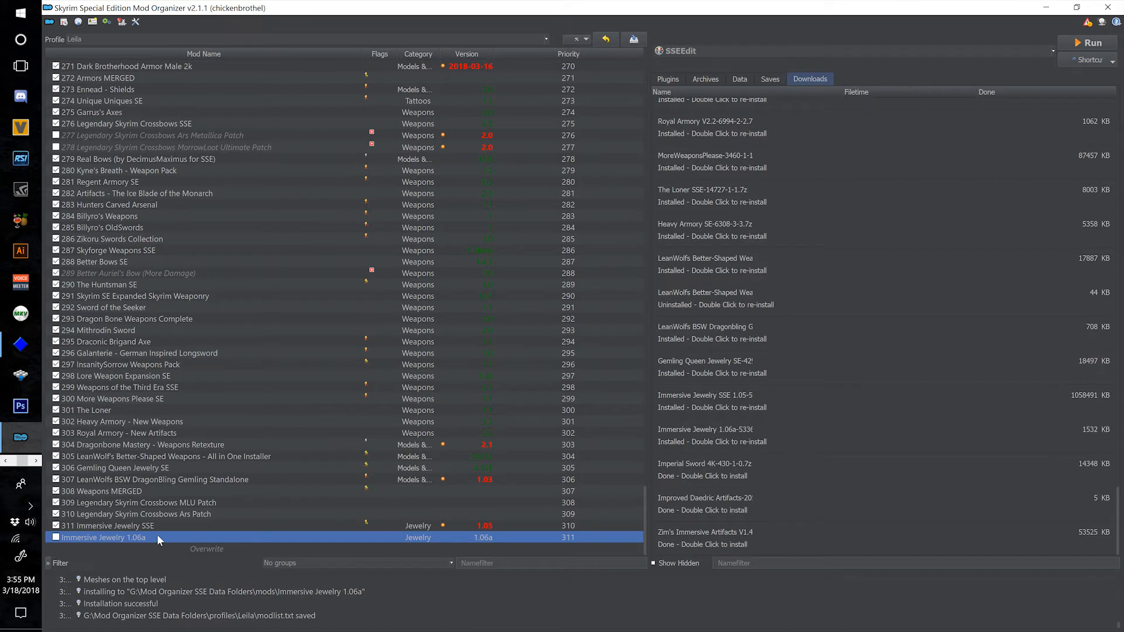
# Remove the emptied mod Immersive Jewelry 1.06a from the mod list.
pyautogui.rightClick(156, 537)
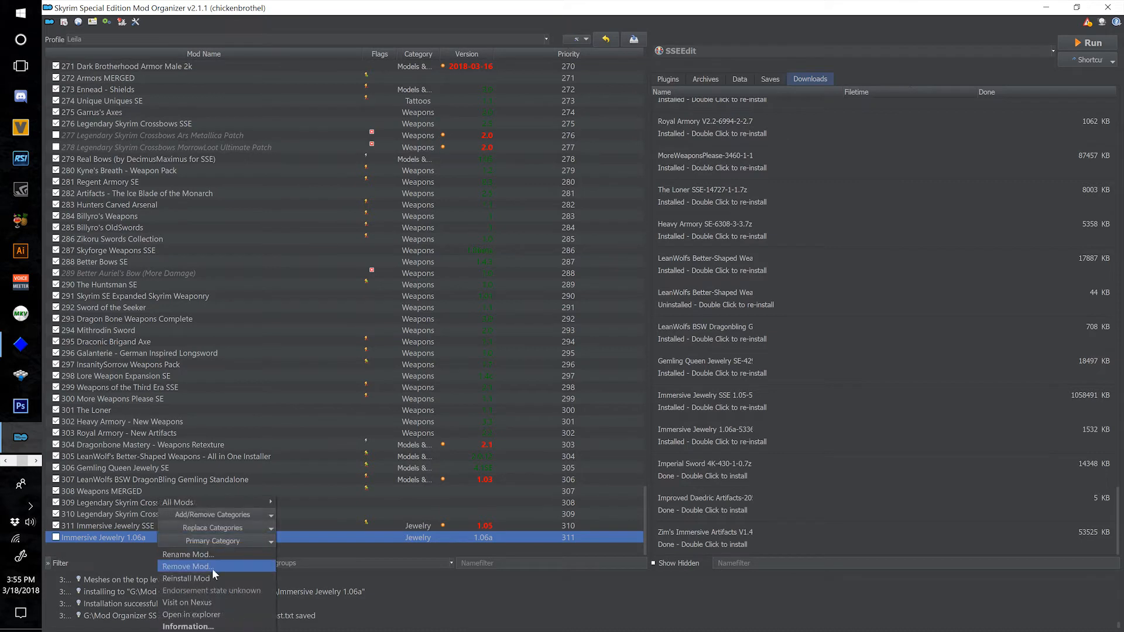
pyautogui.click(212, 568)
pyautogui.click(610, 348)
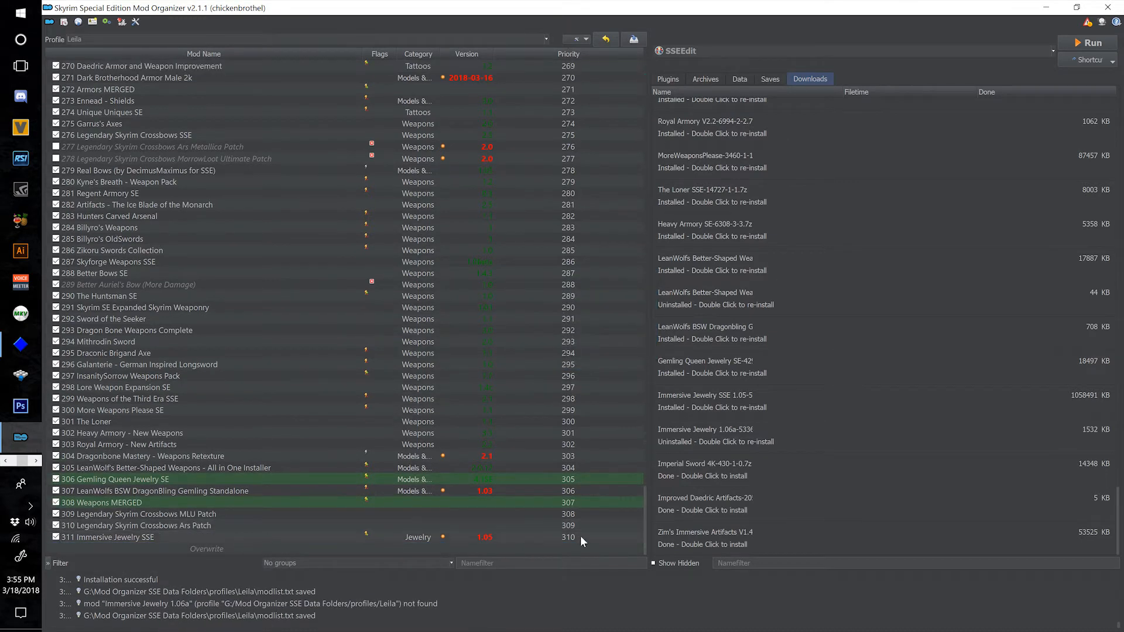
# Install the downloaded Improved Daedric Artifacts archive as "312 Improved Daedric Artifacts SE".
pyautogui.doubleClick(697, 502)
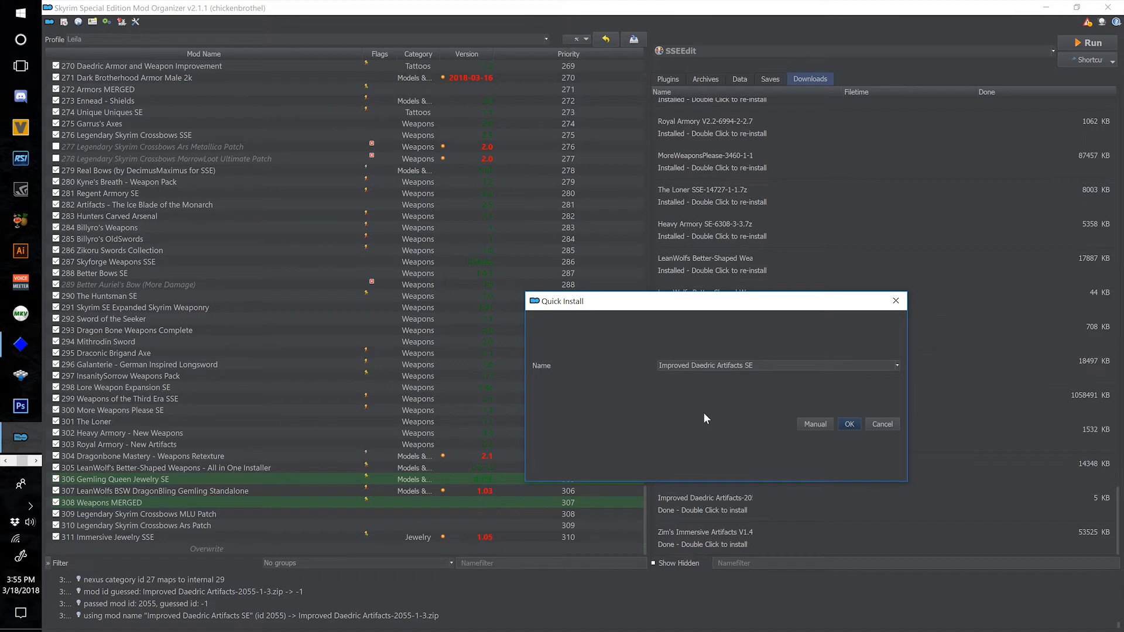
pyautogui.write('312')
pyautogui.click(850, 423)
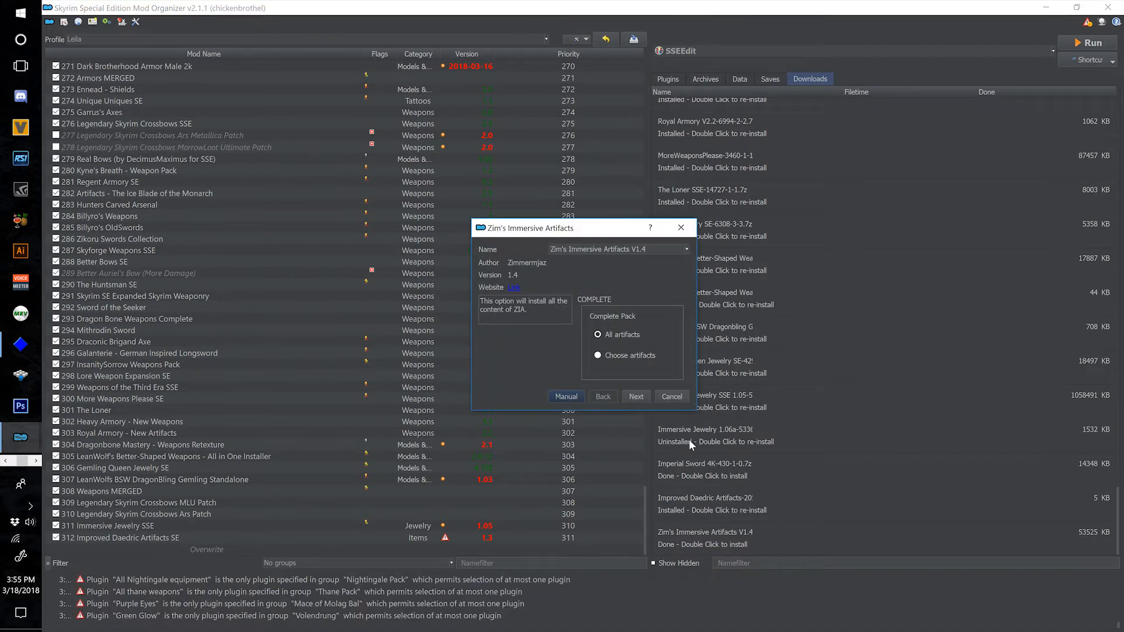
# Set up the Zim's Immersive Artifacts install as "313 Zim's Immersive Artifacts V1.4" with all artifacts from the complete pack.
pyautogui.moveTo(697, 412); pyautogui.dragTo(945, 517)
pyautogui.moveTo(739, 233); pyautogui.dragTo(675, 209)
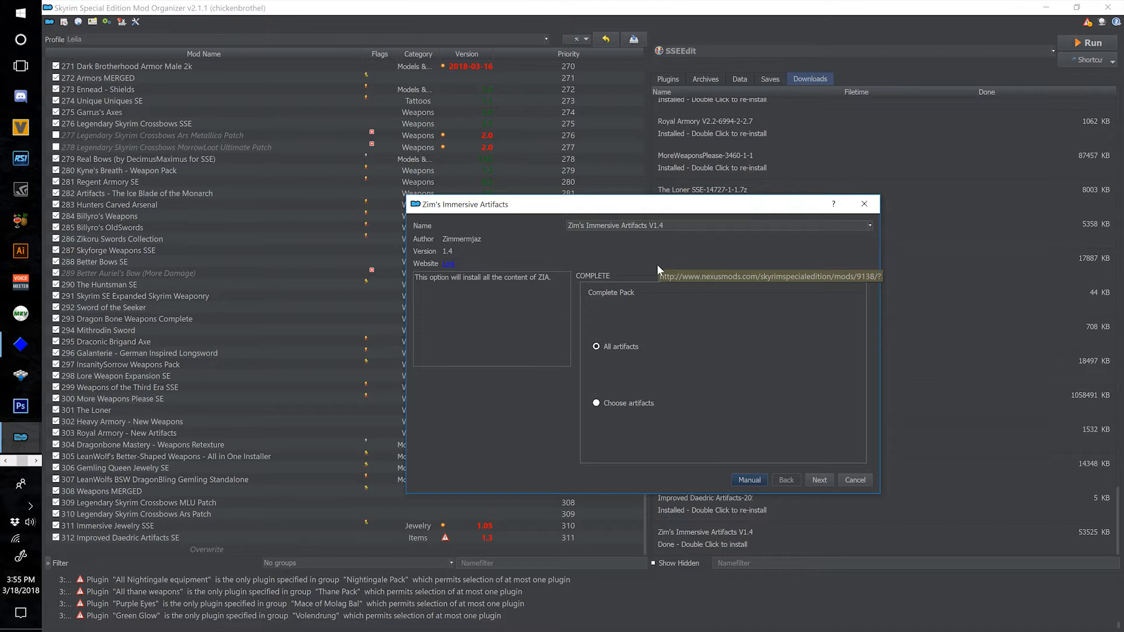
pyautogui.write('313')
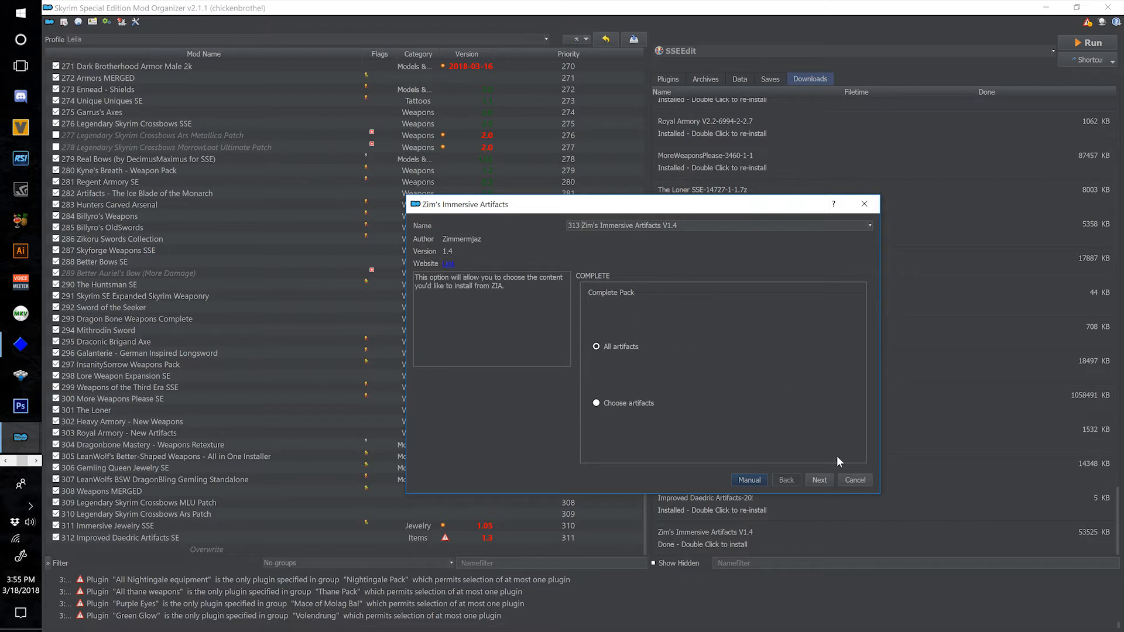
pyautogui.click(820, 481)
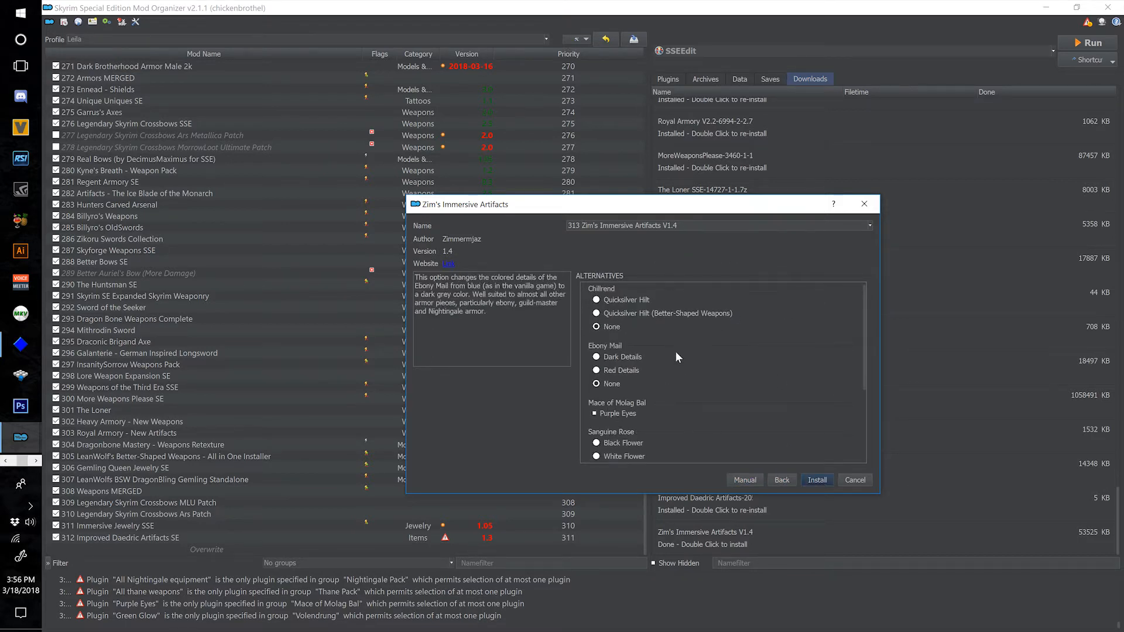
# Review the Zim's Immersive Artifacts alternatives and install the mod without any alternative artifact colours or details.
pyautogui.scroll(-5, 673, 338)
pyautogui.scroll(1, 778, 434)
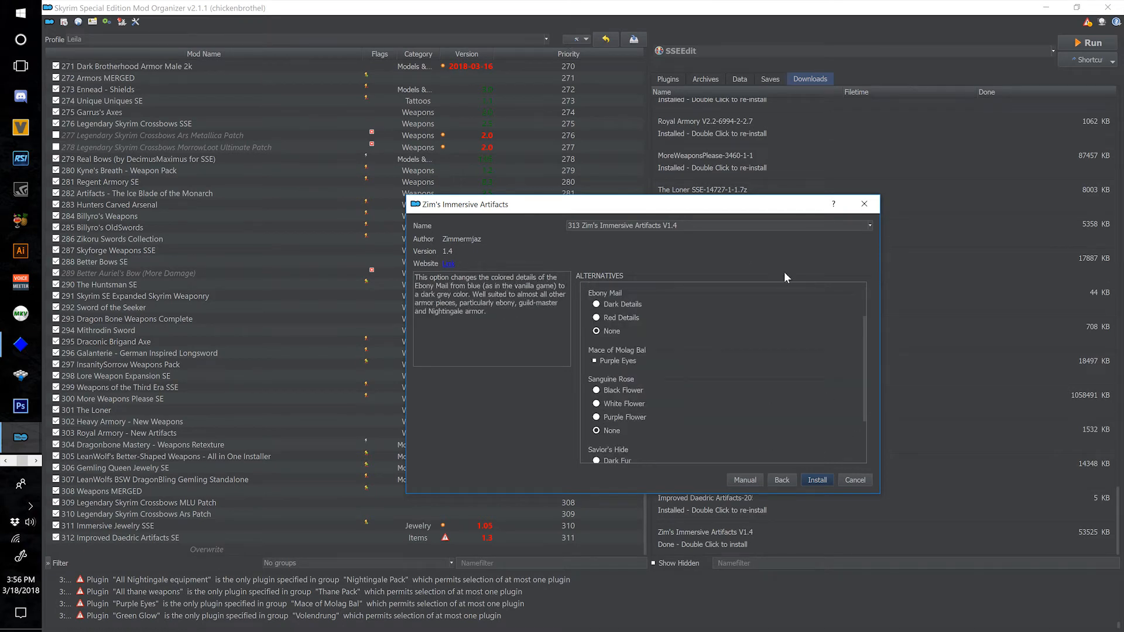
pyautogui.scroll(-2, 699, 357)
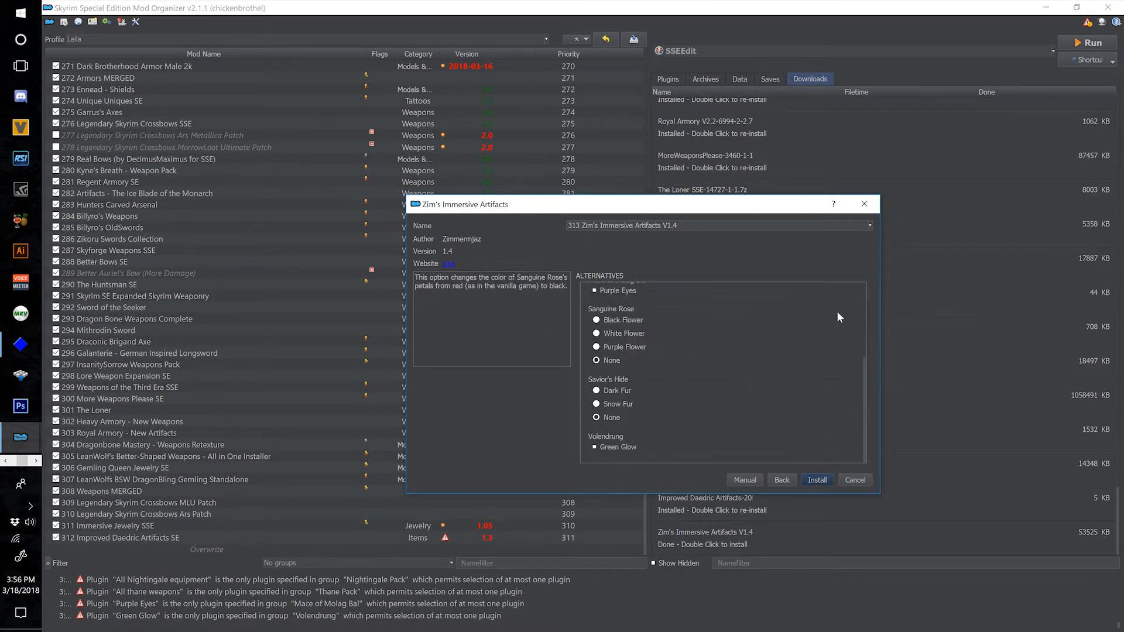
pyautogui.scroll(2, 727, 430)
pyautogui.scroll(1, 727, 429)
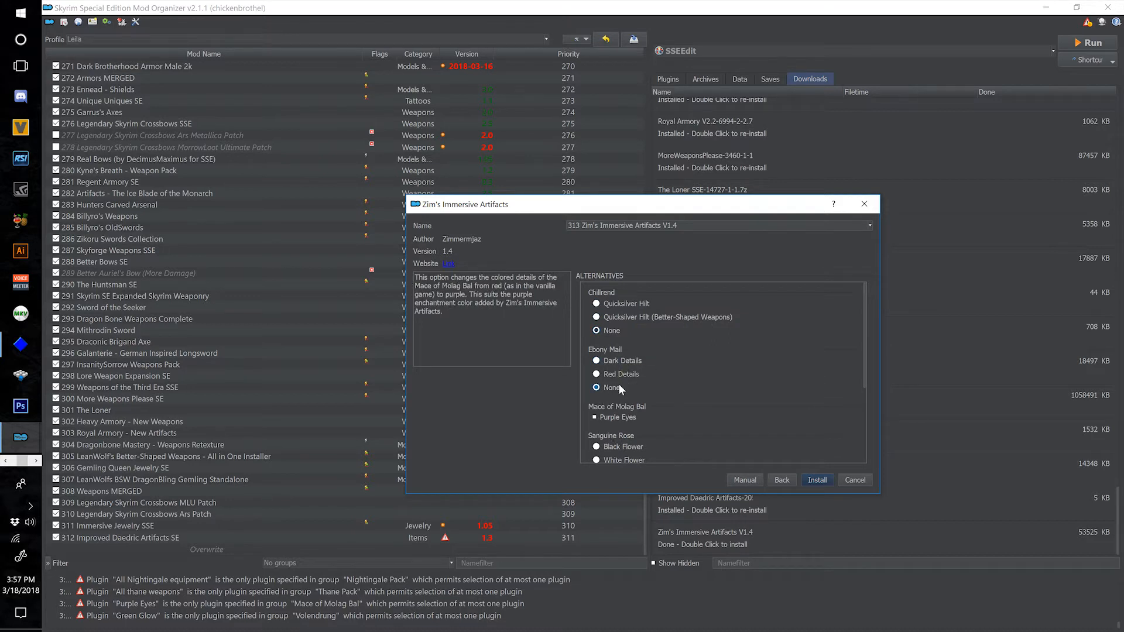
pyautogui.scroll(-2, 623, 406)
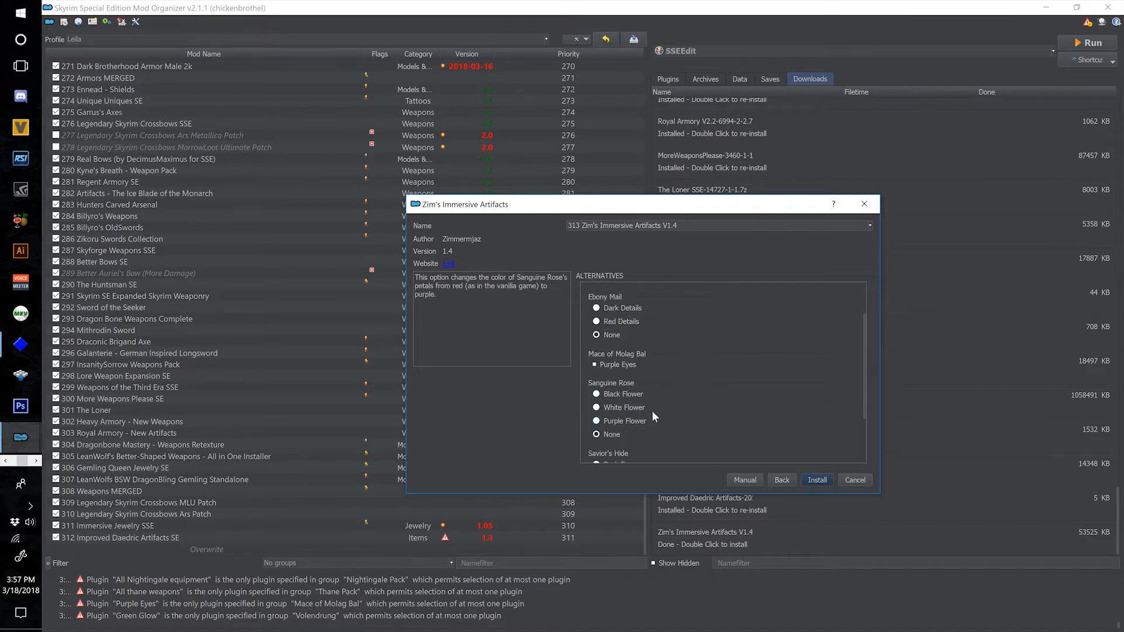
pyautogui.scroll(-1, 659, 414)
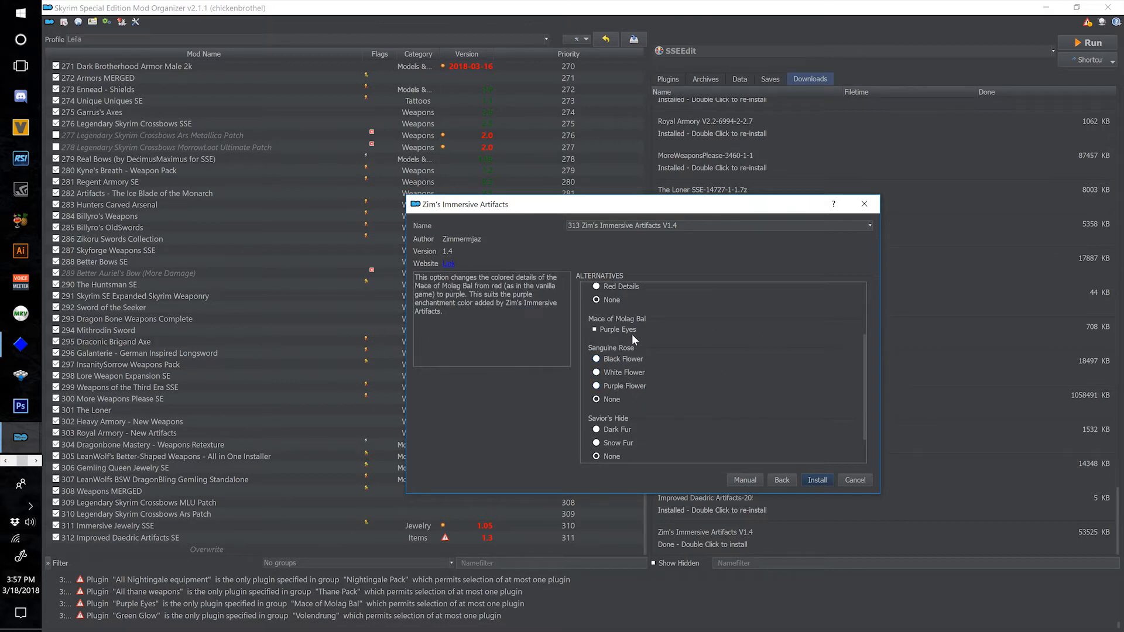
pyautogui.scroll(4, 761, 422)
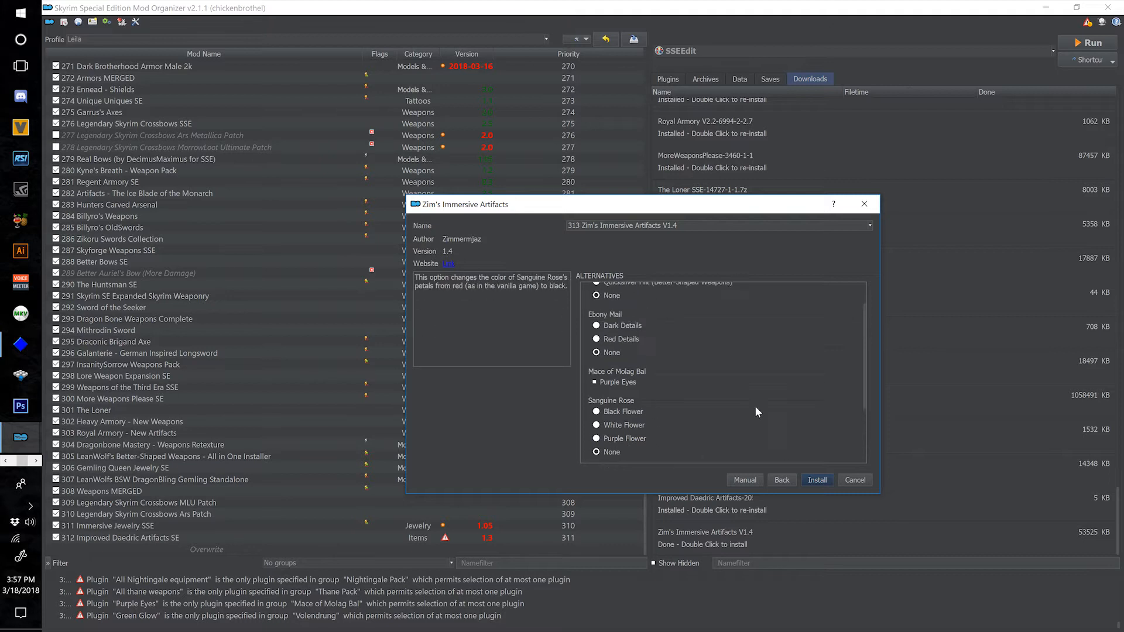
pyautogui.scroll(-2, 731, 352)
pyautogui.scroll(-2, 732, 341)
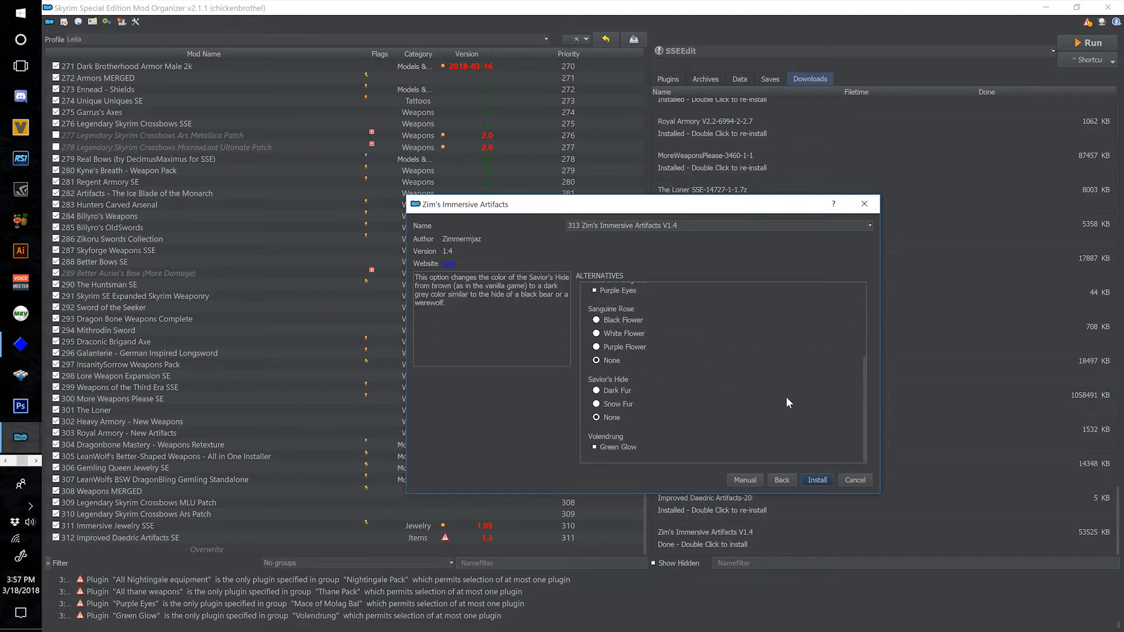
pyautogui.click(813, 479)
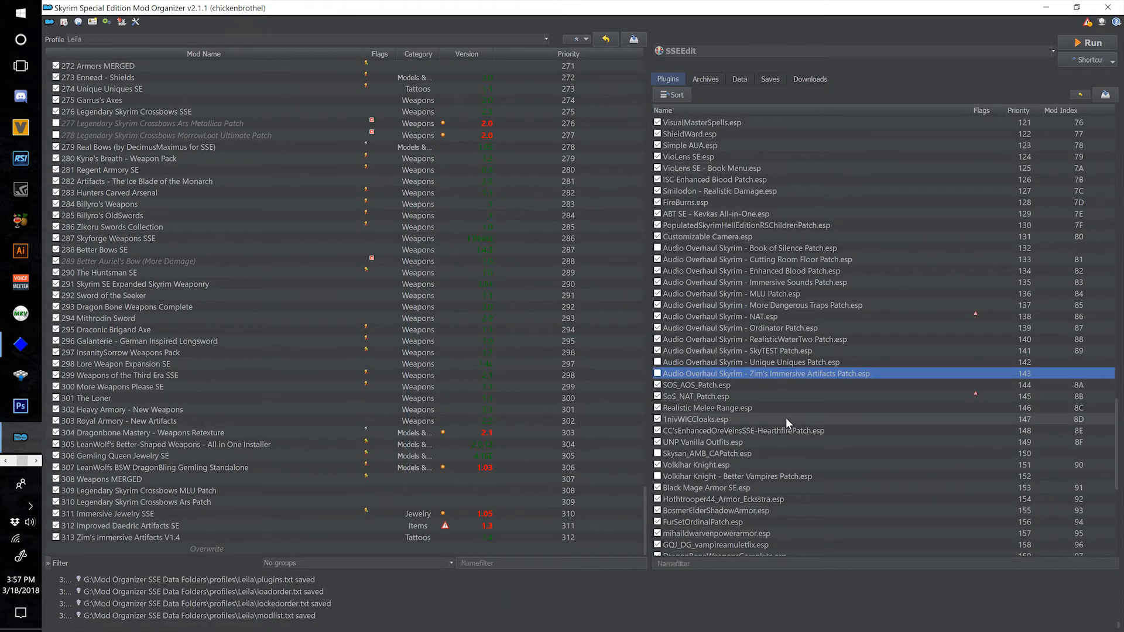
# Try enabling the Audio Overhaul Skyrim - Zim's Immersive Artifacts Patch.esp plugin.
pyautogui.scroll(-5, 761, 444)
pyautogui.scroll(-4, 761, 443)
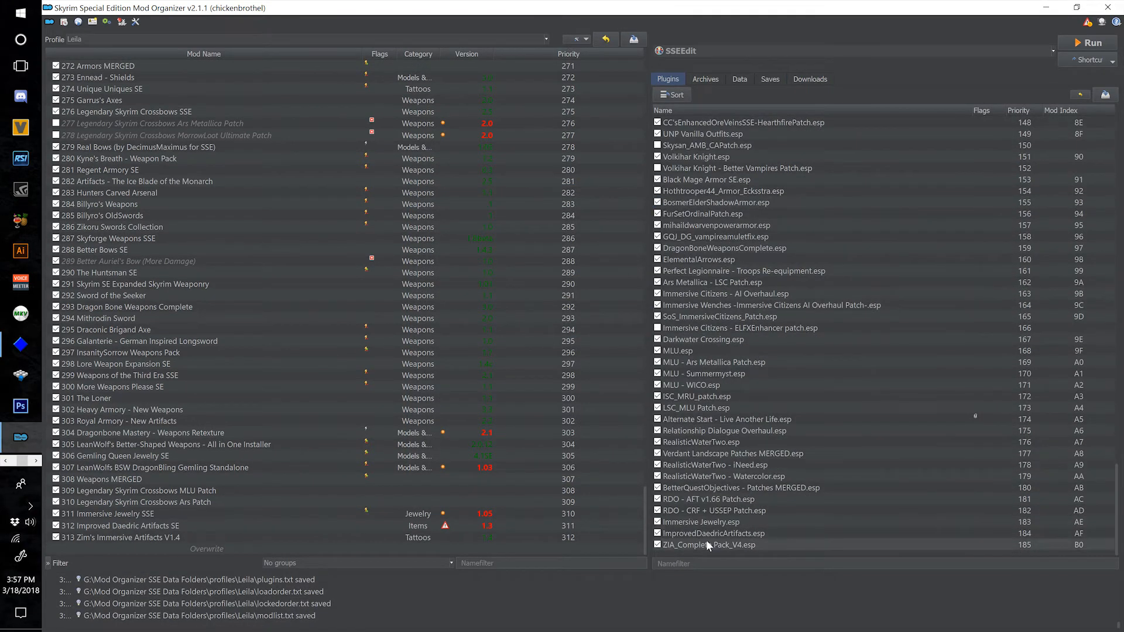
pyautogui.scroll(8, 723, 545)
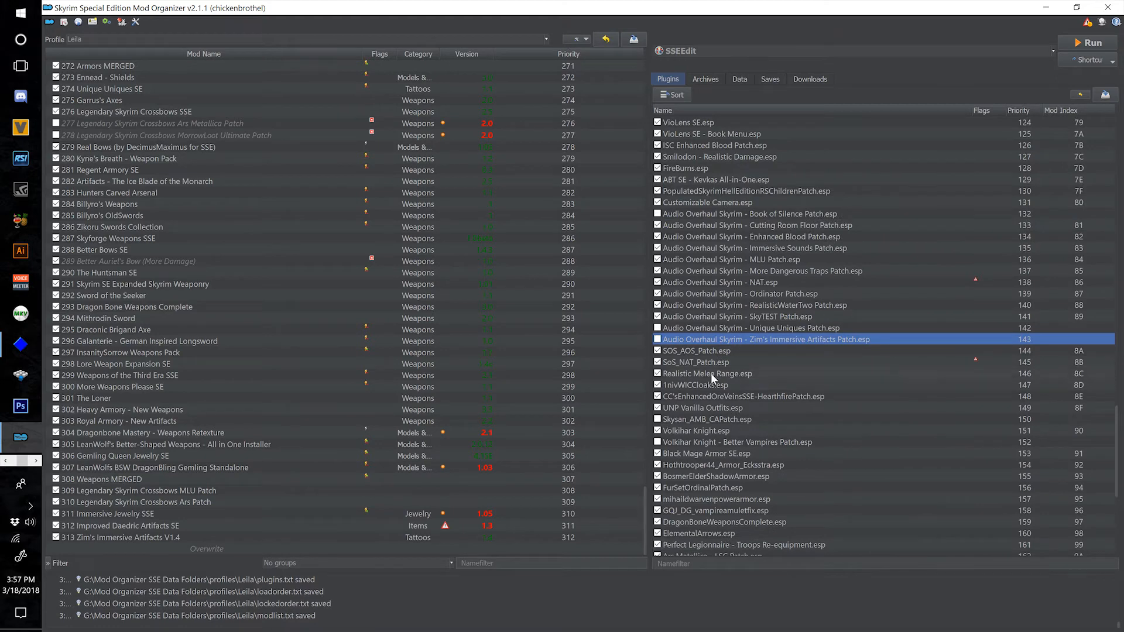
pyautogui.click(657, 339)
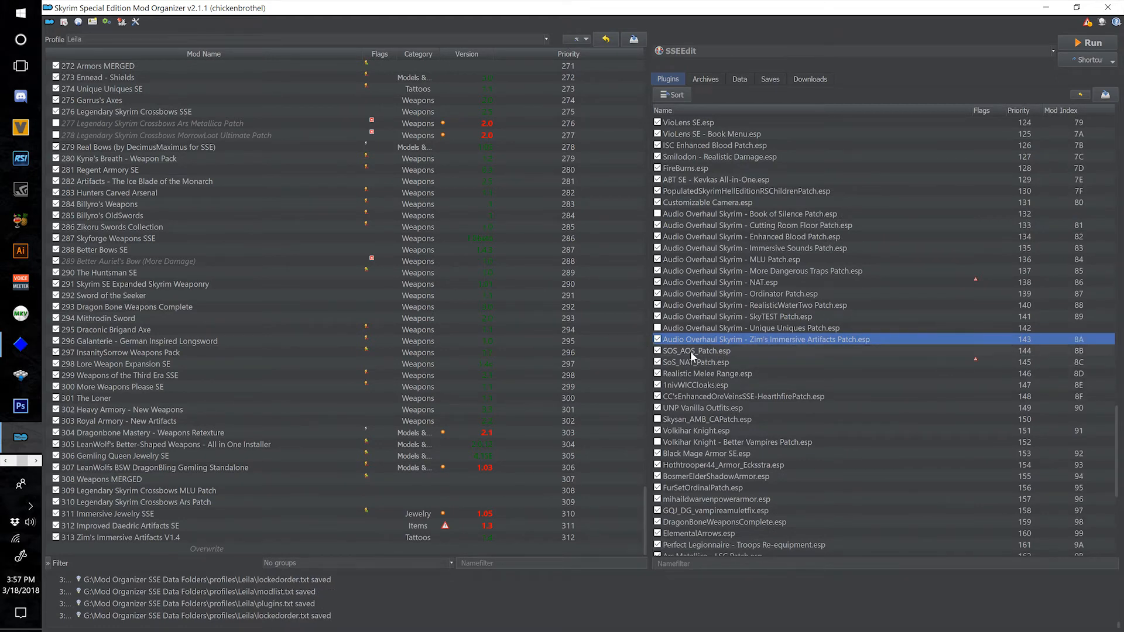
pyautogui.click(658, 340)
pyautogui.scroll(-8, 750, 498)
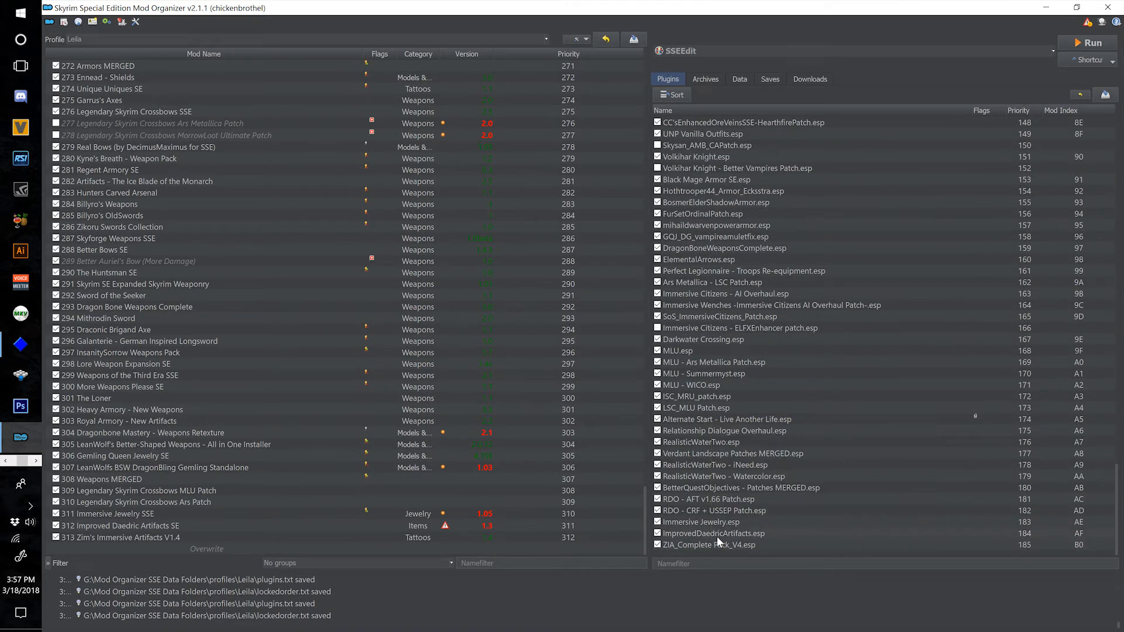
# Check which mod GQJ_DG_vampireamuletfix.esp belongs to, and read the descriptions of the MLU patches among the downloads.
pyautogui.moveTo(710, 536)
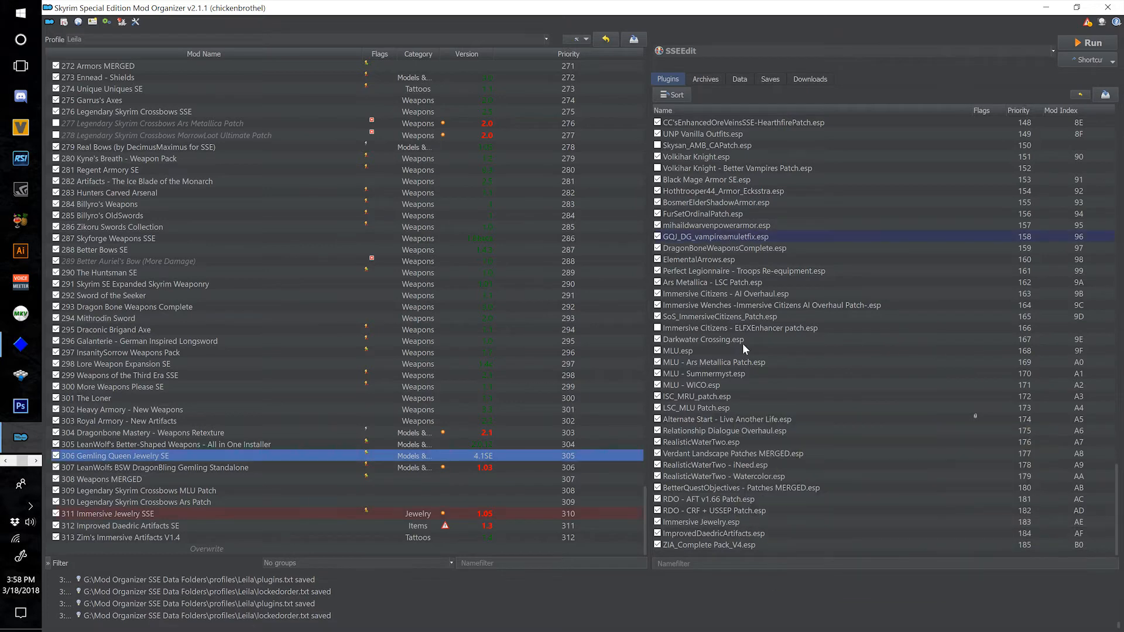
pyautogui.click(728, 236)
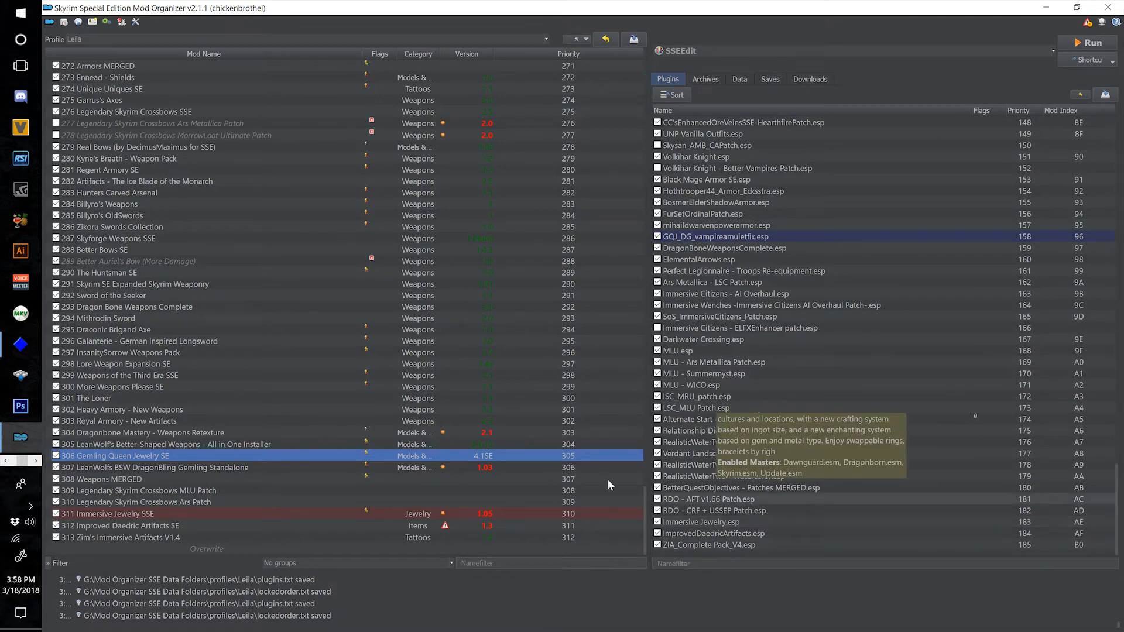
pyautogui.click(811, 79)
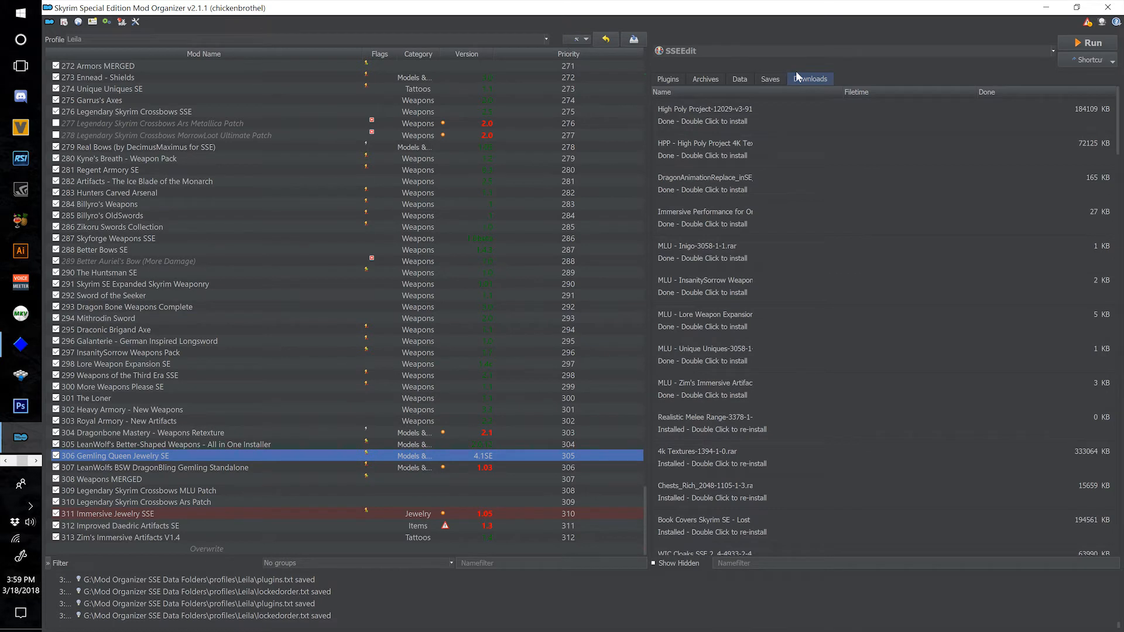
pyautogui.moveTo(751, 246)
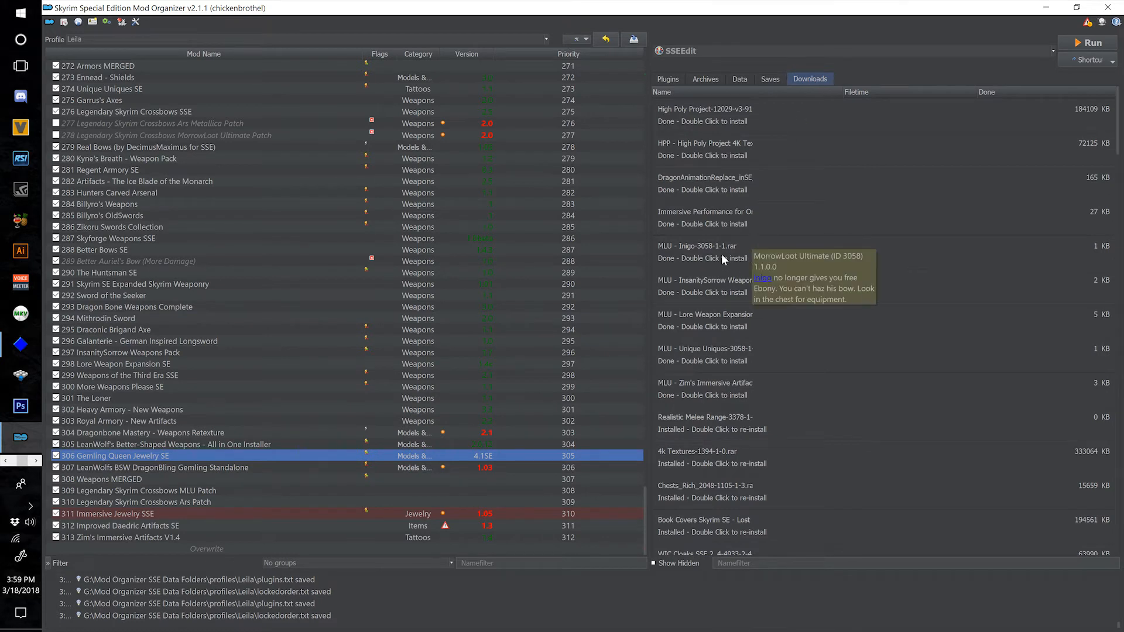
pyautogui.moveTo(762, 433)
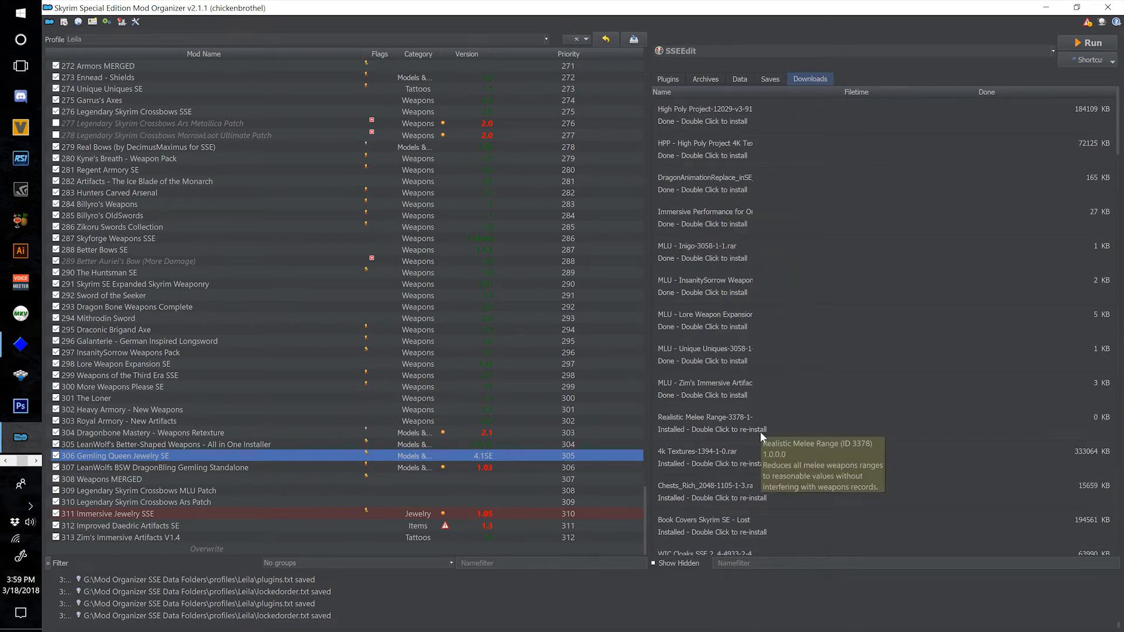
pyautogui.moveTo(721, 362)
pyautogui.moveTo(707, 394)
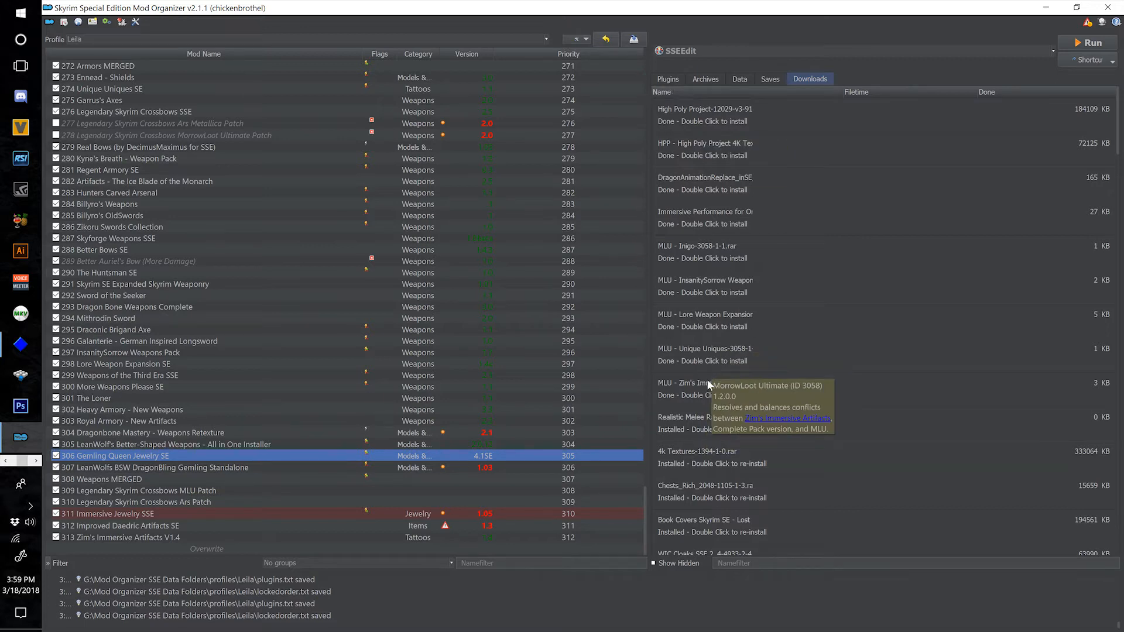
pyautogui.moveTo(700, 290)
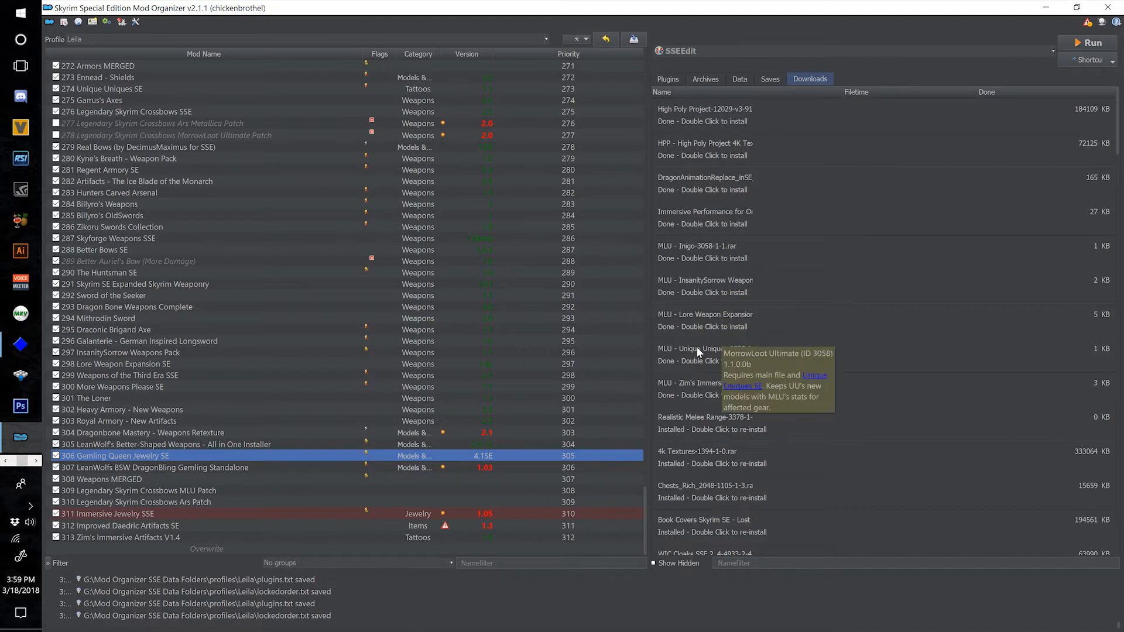
pyautogui.click(676, 81)
pyautogui.click(810, 78)
pyautogui.scroll(-10, 811, 426)
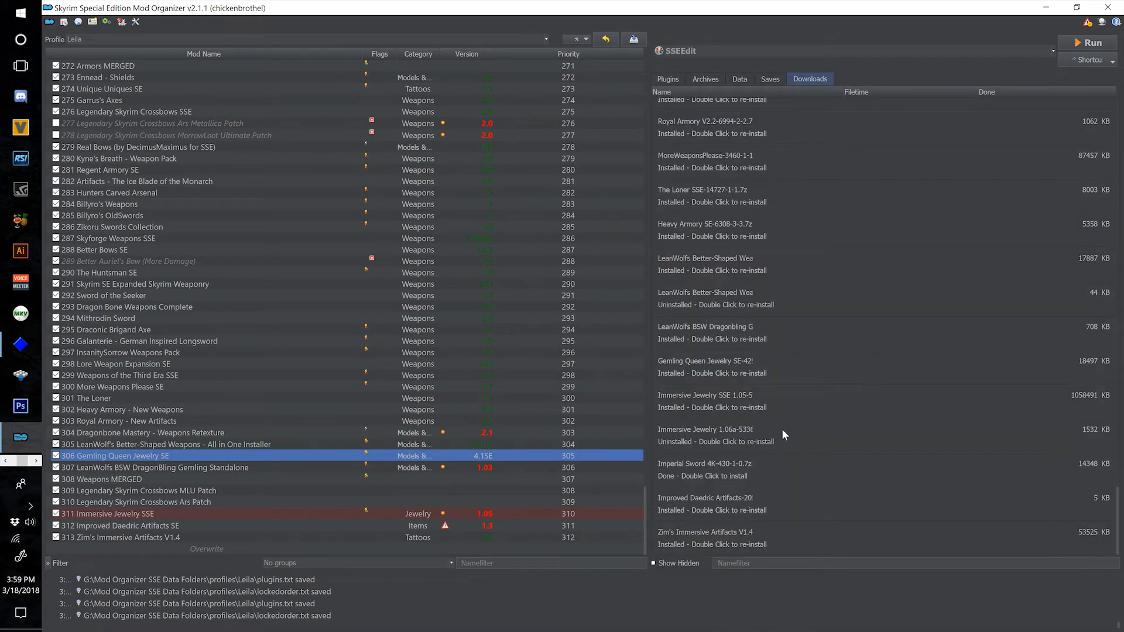
# Install the MLU InsanitySorrow Weapons patch as "314 MorrowLoot Ultimate - InsanitySorrow Weapons".
pyautogui.scroll(15, 768, 435)
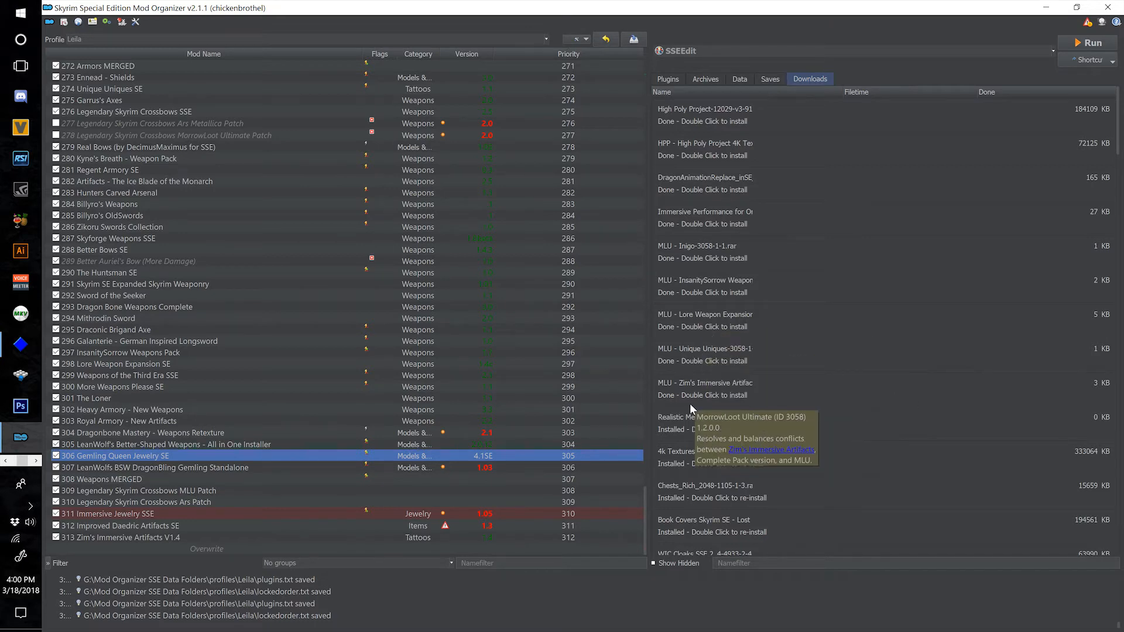
pyautogui.doubleClick(691, 282)
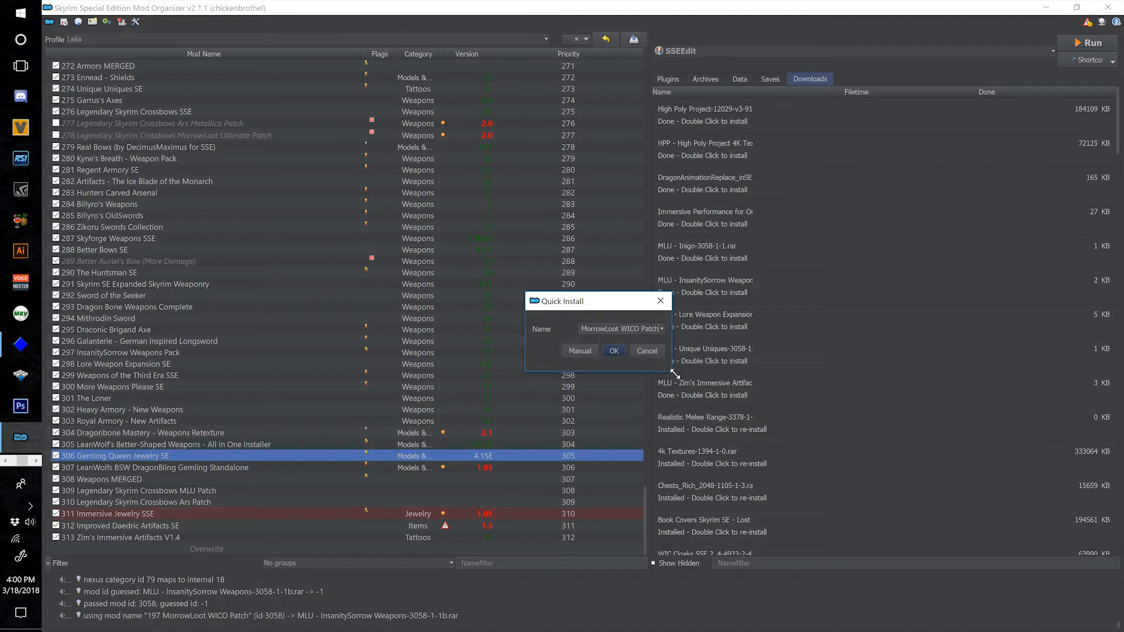
pyautogui.click(828, 352)
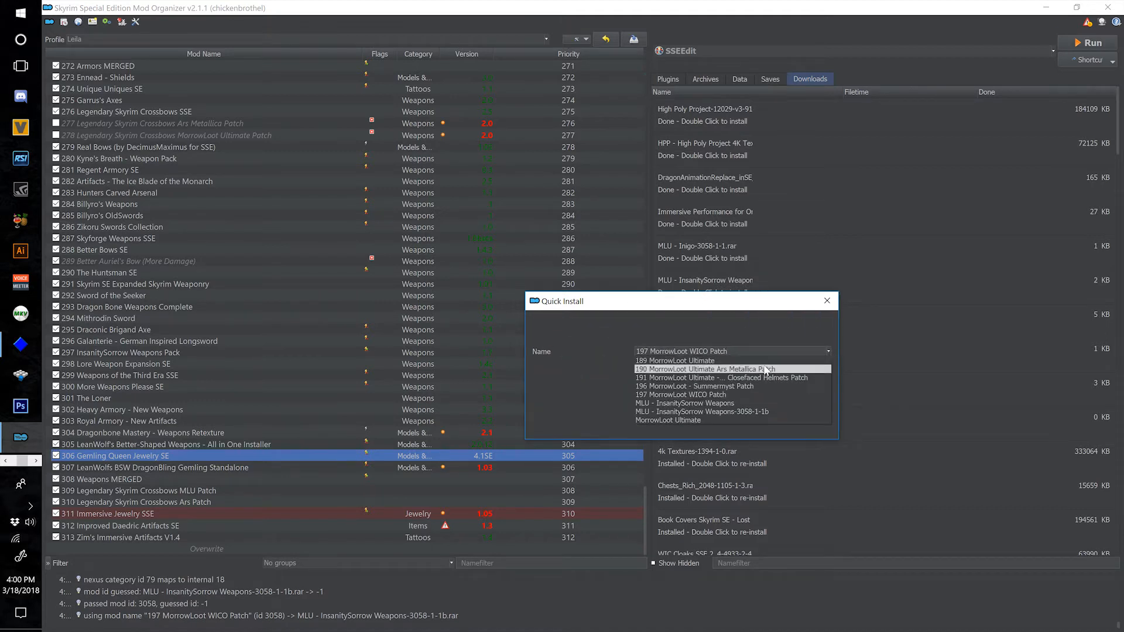
pyautogui.click(702, 404)
pyautogui.moveTo(651, 352); pyautogui.dragTo(642, 351)
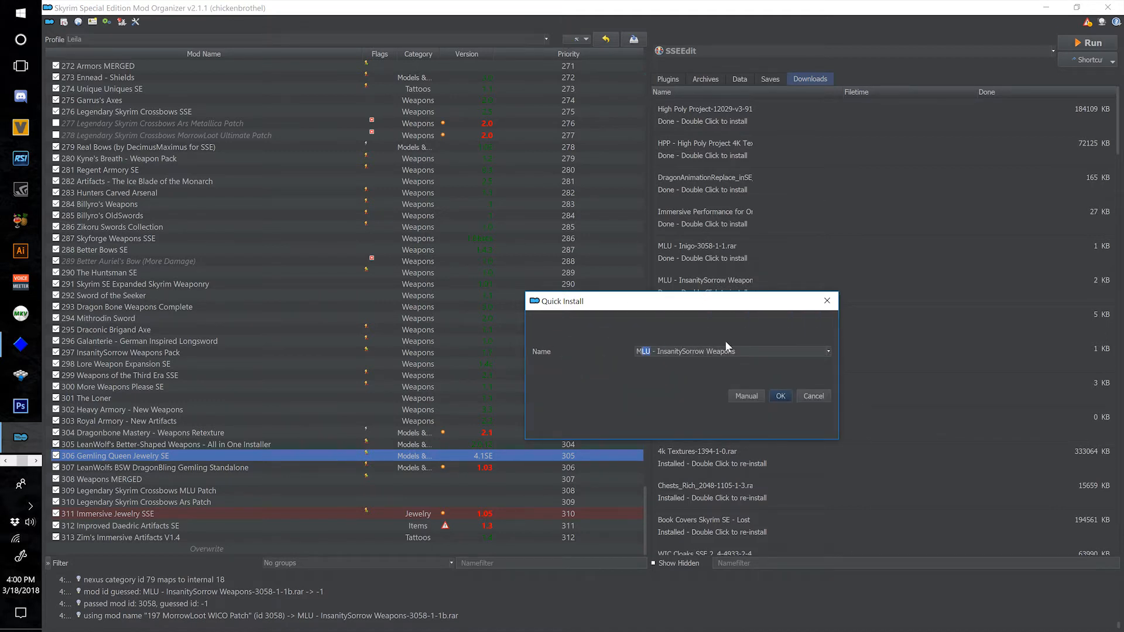
pyautogui.write('orrowL')
pyautogui.write('oot')
pyautogui.write(' Ultima')
pyautogui.write('te')
pyautogui.write('314')
pyautogui.click(779, 396)
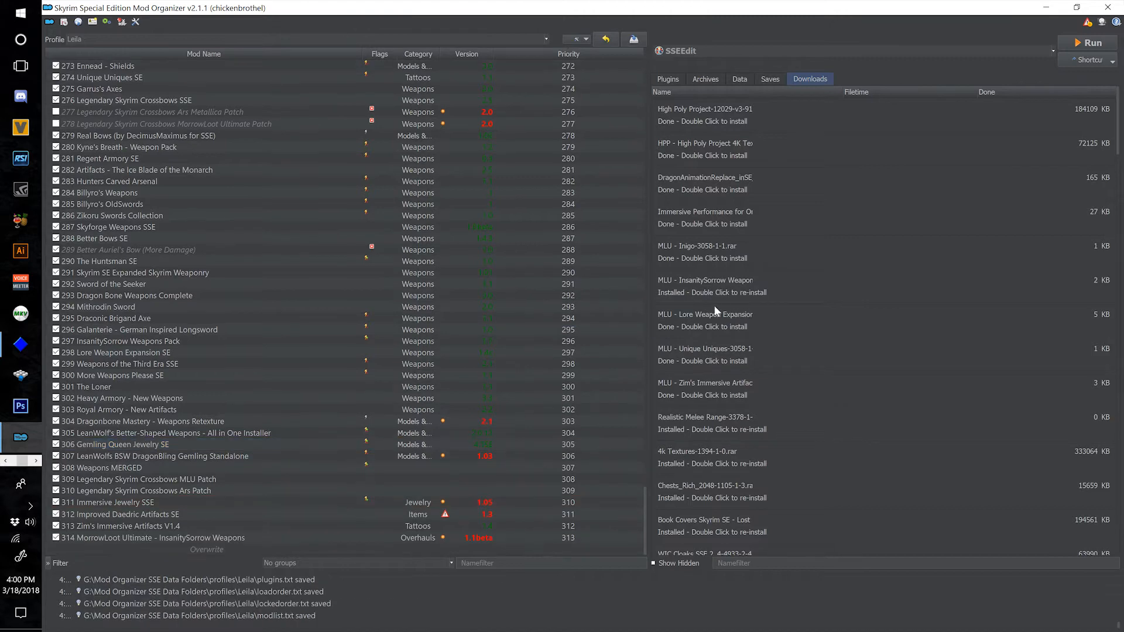
# Install the next two MLU patches as "315 MorrowLoot Ultimate - Lore Weapon Expansion" and "316 MorrowLoot Ultimate - Unique Uniques".
pyautogui.doubleClick(695, 332)
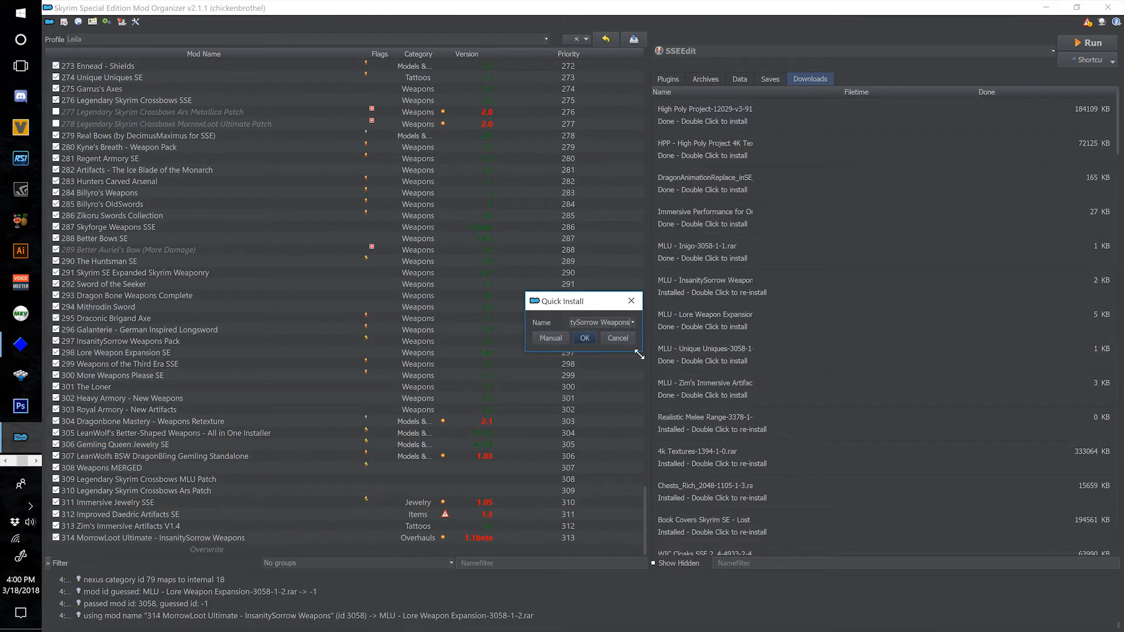
pyautogui.moveTo(640, 355); pyautogui.dragTo(957, 507)
pyautogui.click(899, 437)
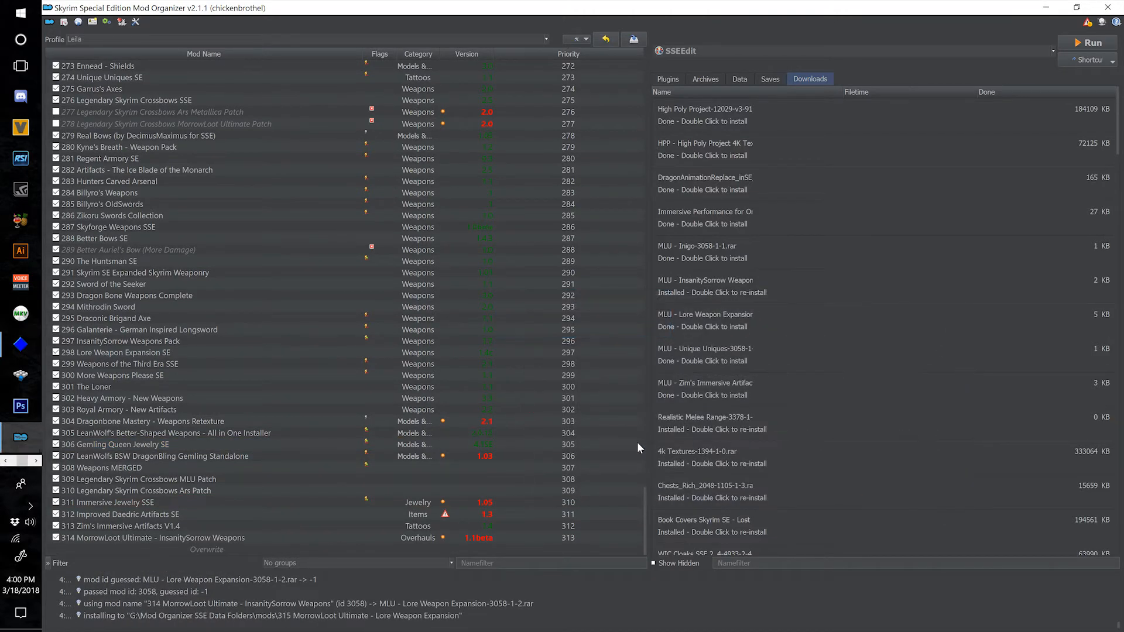
pyautogui.doubleClick(720, 360)
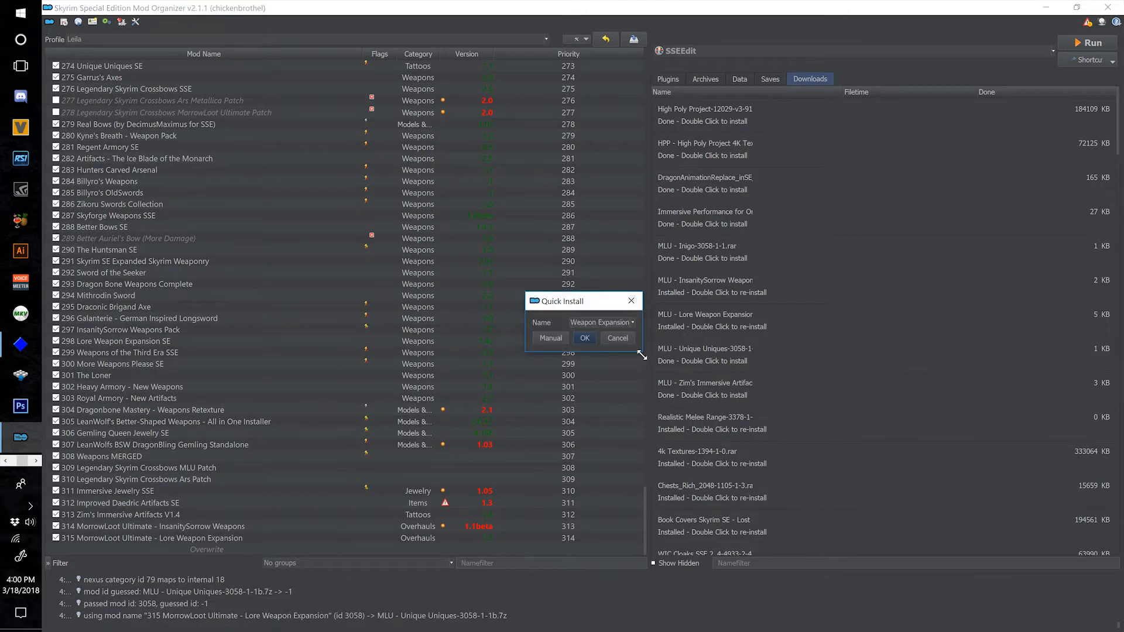
pyautogui.moveTo(642, 355); pyautogui.dragTo(859, 495)
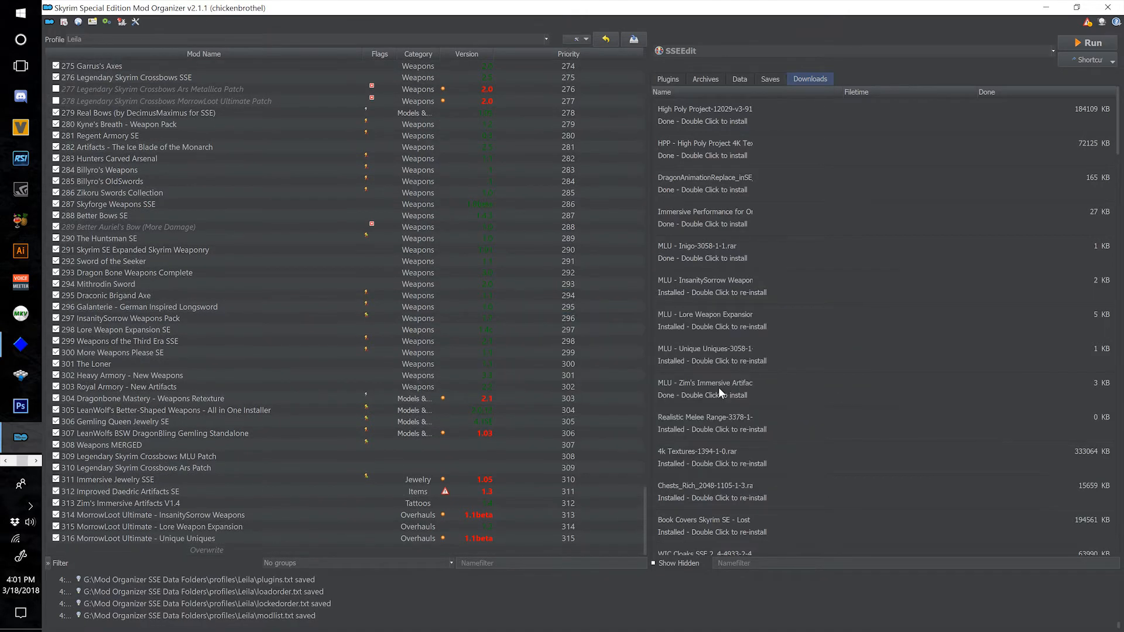
# Install the MLU Zim's Immersive Artifacts patch as "317 MorrowLoot Ultimate - Zim's Immersive Artifacts".
pyautogui.doubleClick(719, 388)
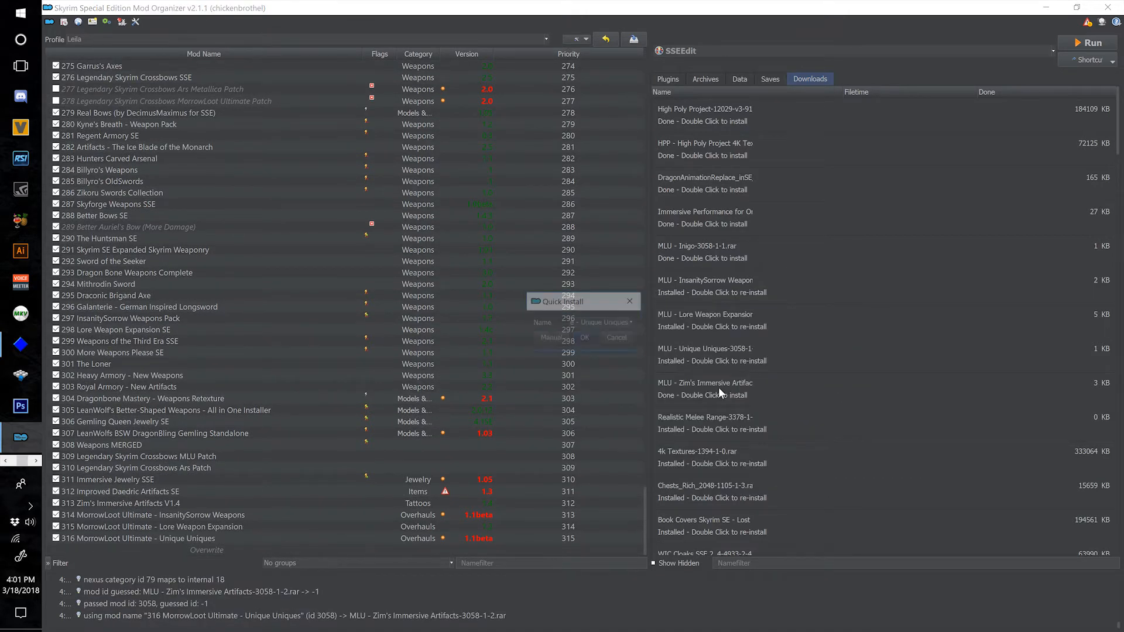
pyautogui.moveTo(638, 354); pyautogui.dragTo(758, 447)
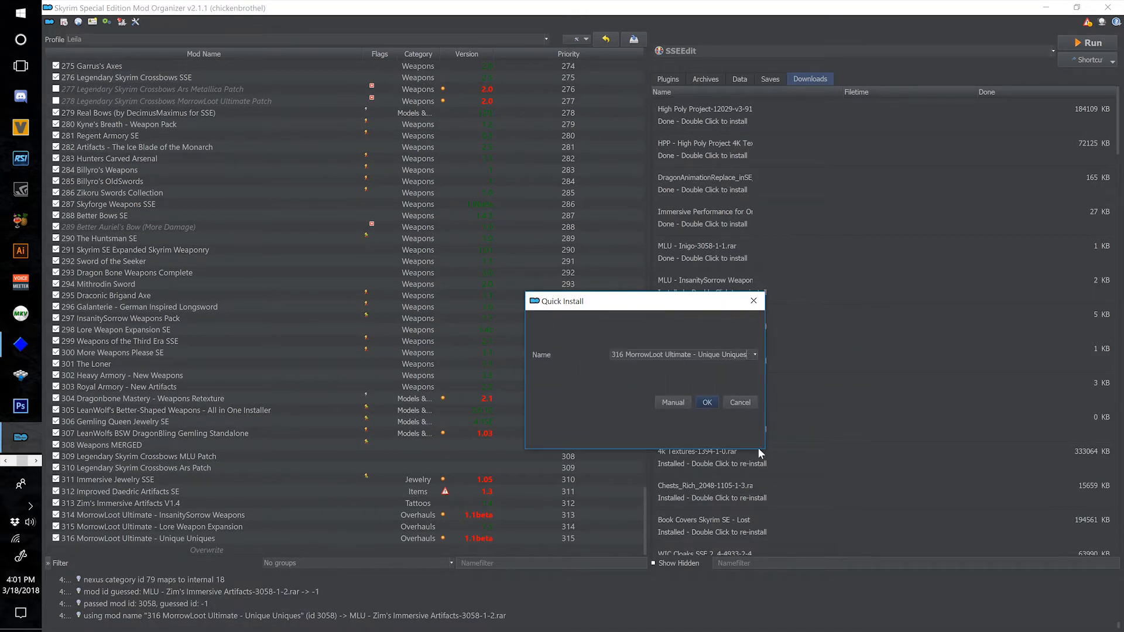
pyautogui.click(754, 355)
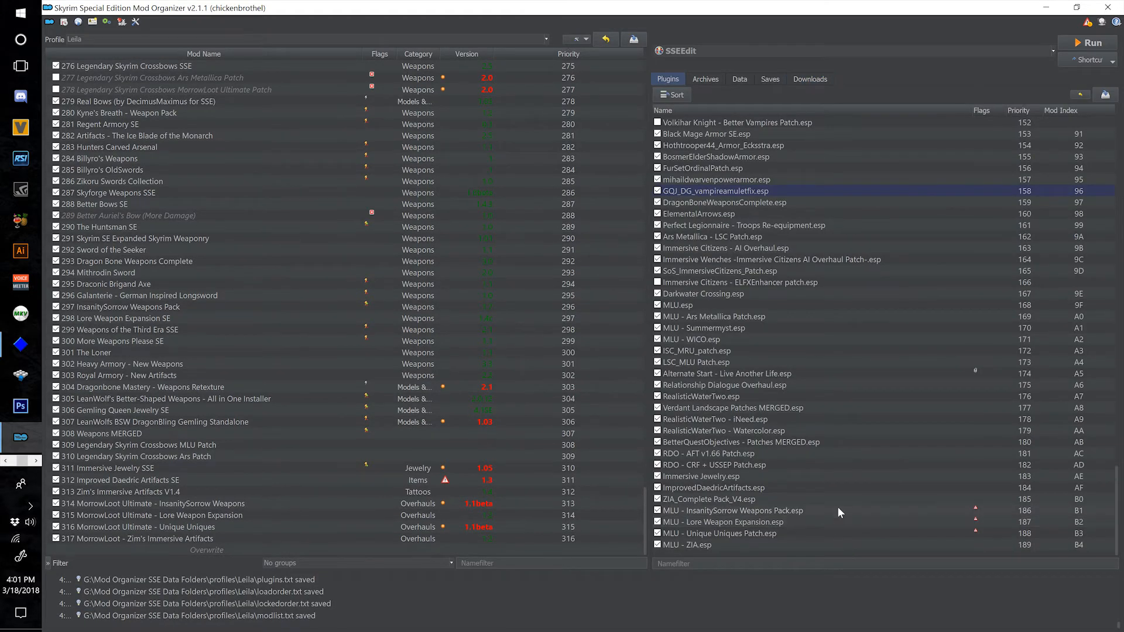
# Check the missing masters of the flagged MLU plugins for InsanitySorrow Weapons Pack, Lore Weapon Expansion and Unique Uniques.
pyautogui.moveTo(838, 508)
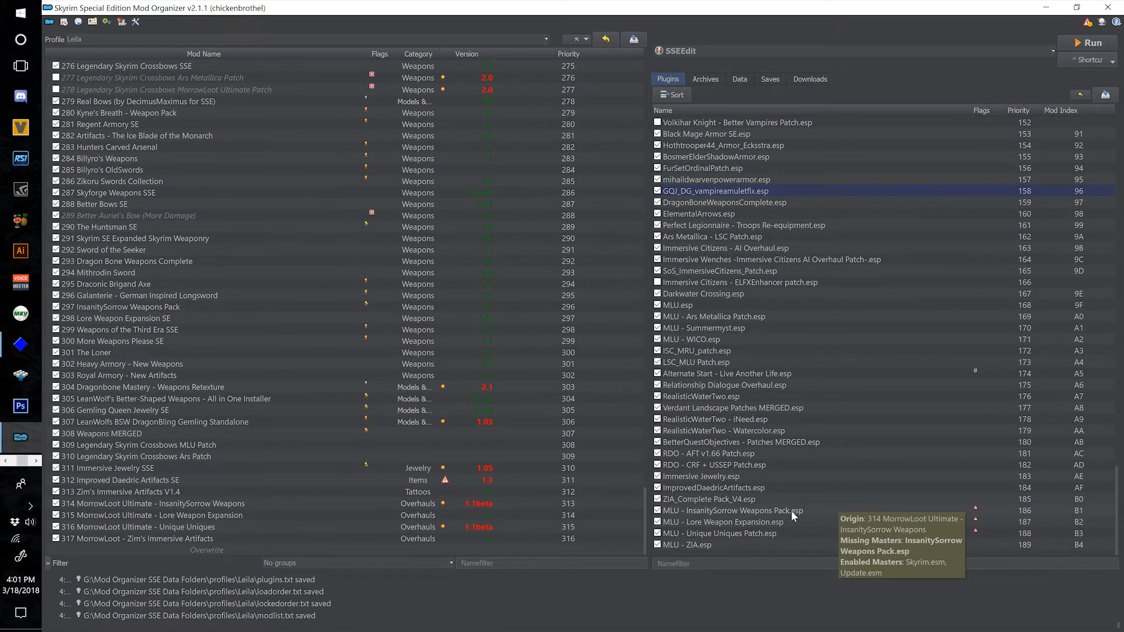
pyautogui.click(774, 533)
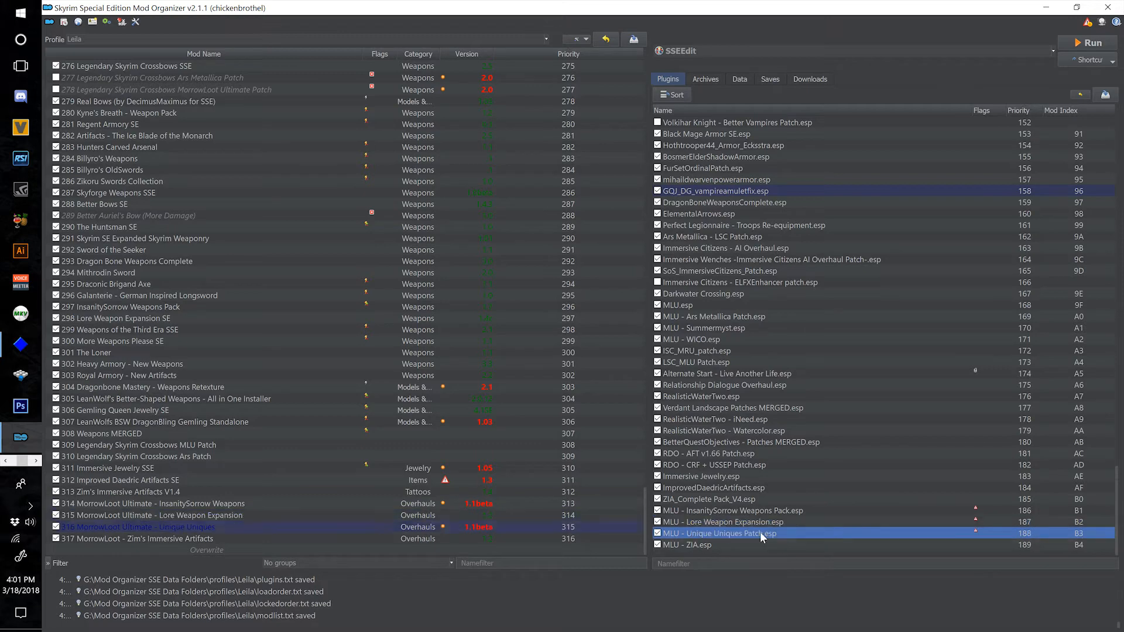
pyautogui.click(758, 522)
pyautogui.click(759, 507)
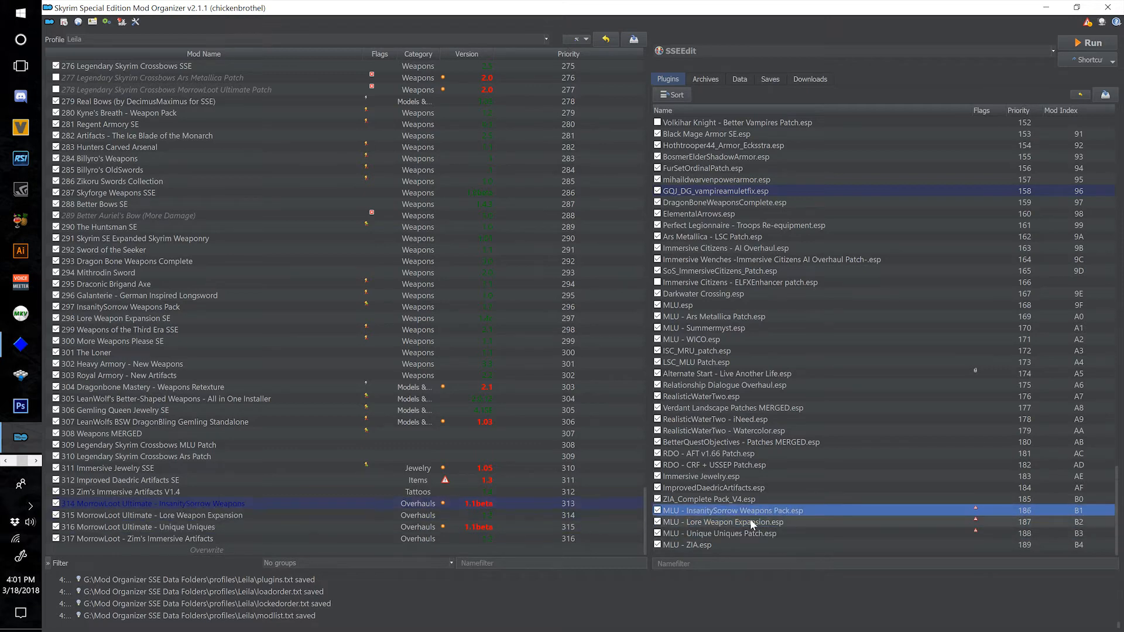
pyautogui.moveTo(750, 519)
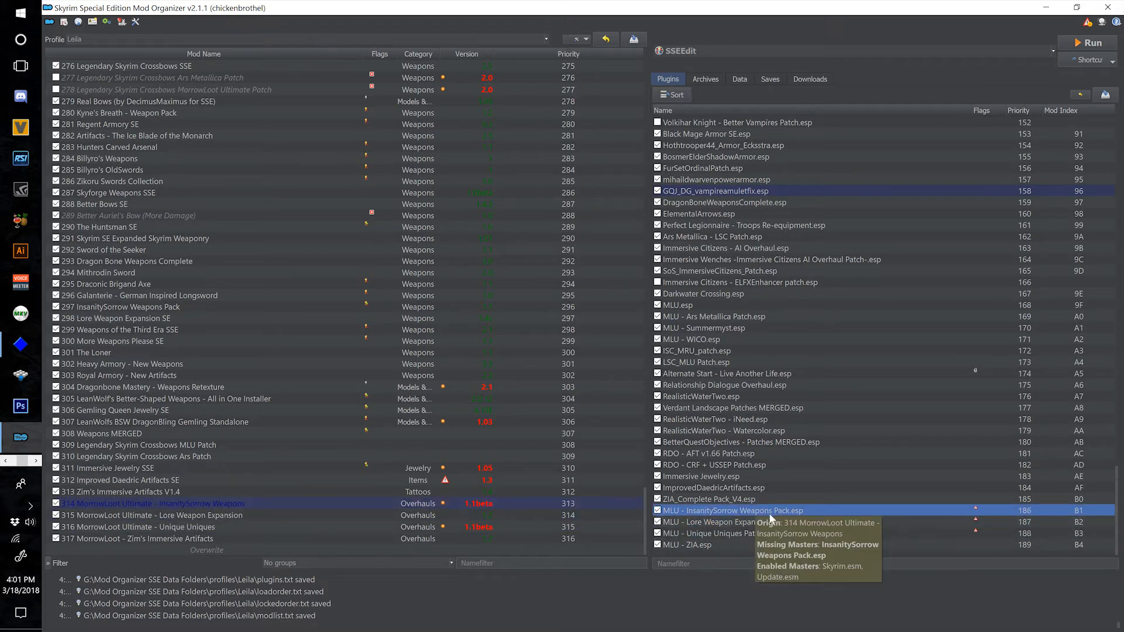
pyautogui.click(764, 521)
pyautogui.click(732, 533)
pyautogui.click(747, 515)
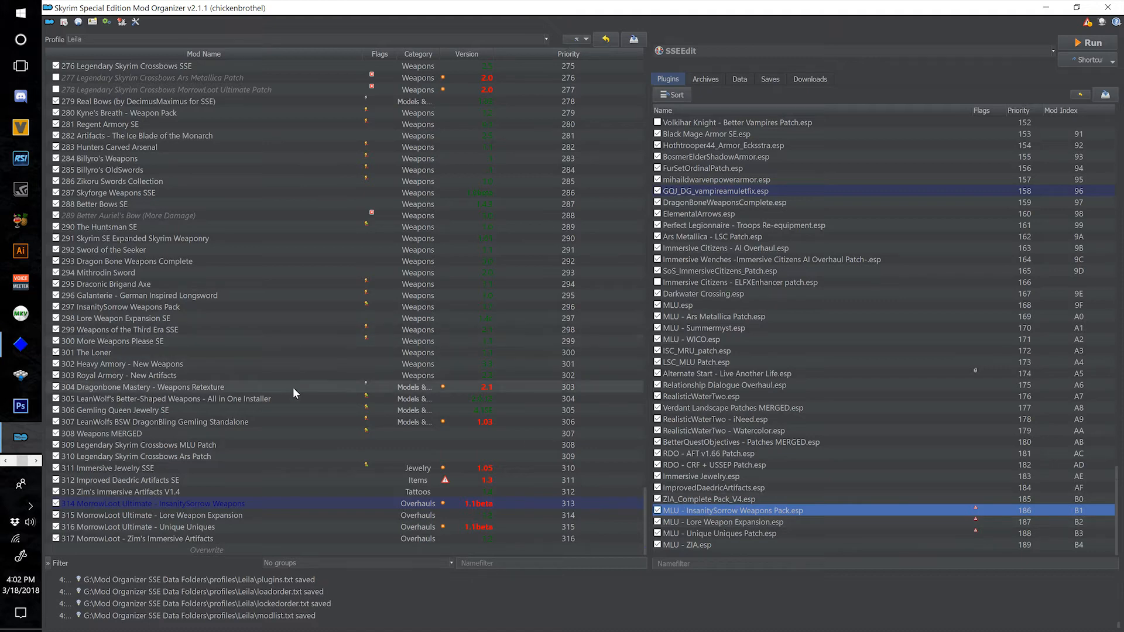
# Move InsanitySorrow Weapons Pack.esp from the optional to the available ESPs of mod 297 InsanitySorrow Weapons Pack.
pyautogui.scroll(1, 287, 388)
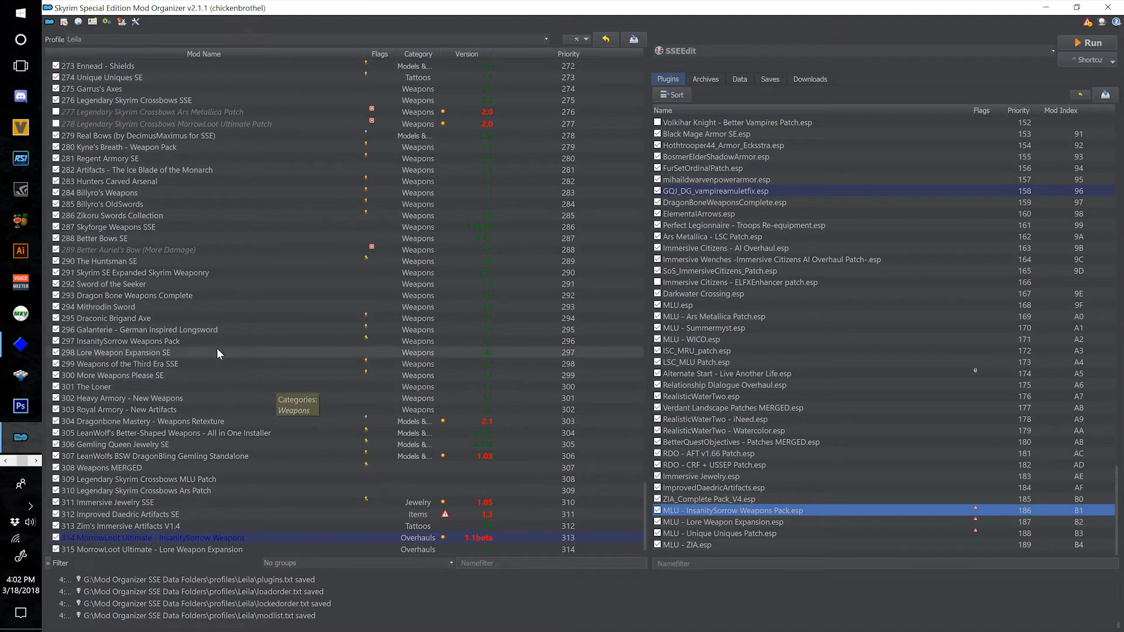
pyautogui.scroll(-1, 216, 348)
pyautogui.doubleClick(196, 306)
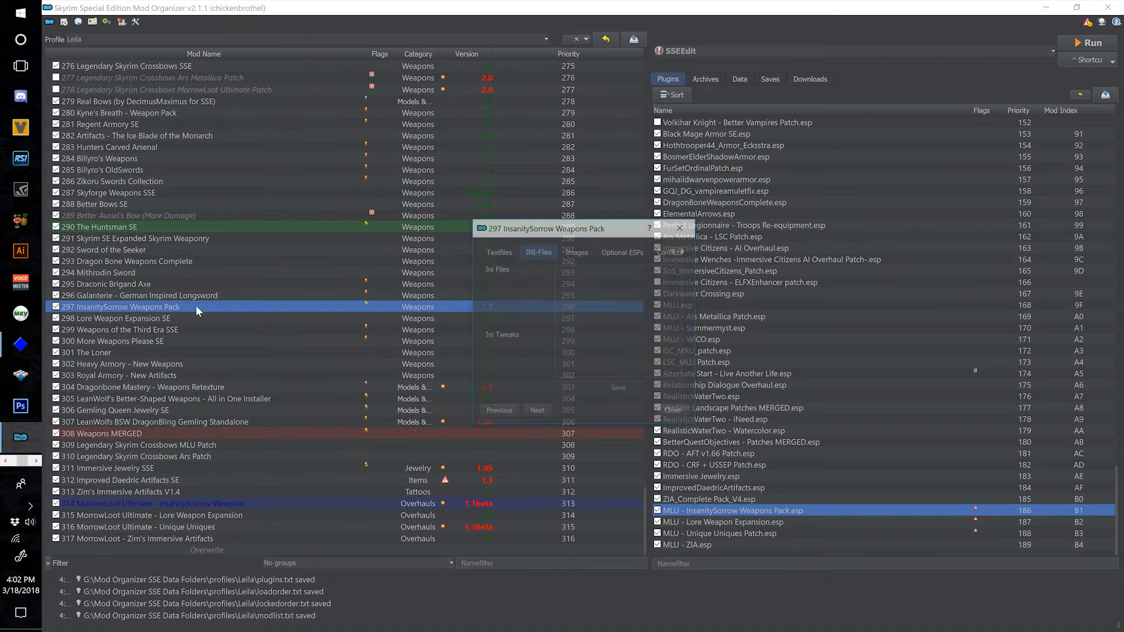
pyautogui.click(607, 251)
pyautogui.click(567, 272)
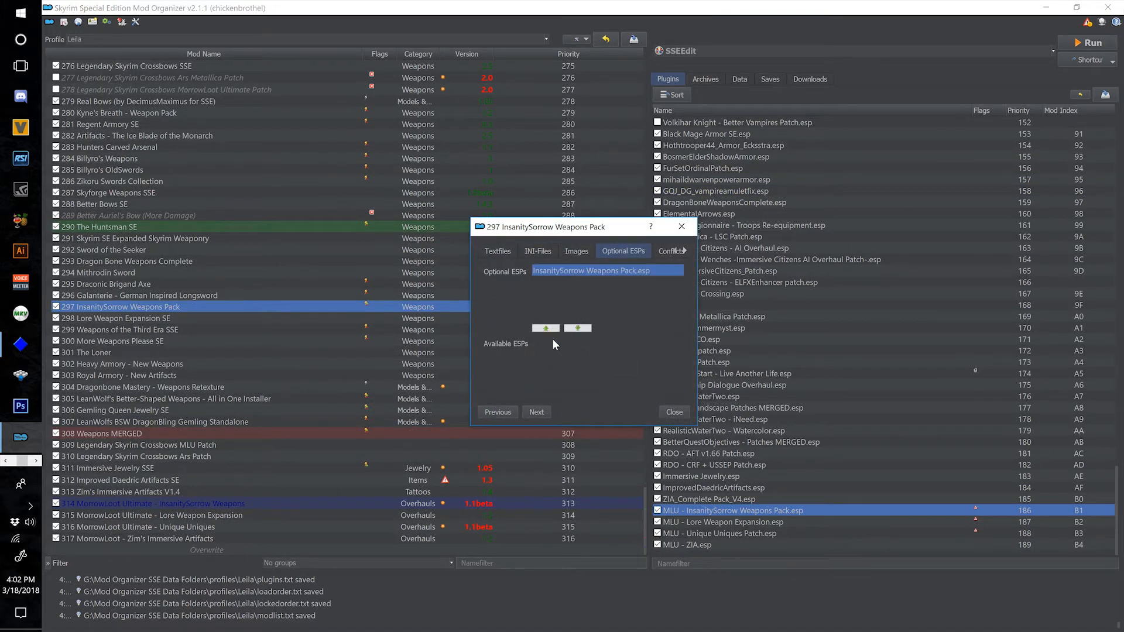
pyautogui.click(577, 329)
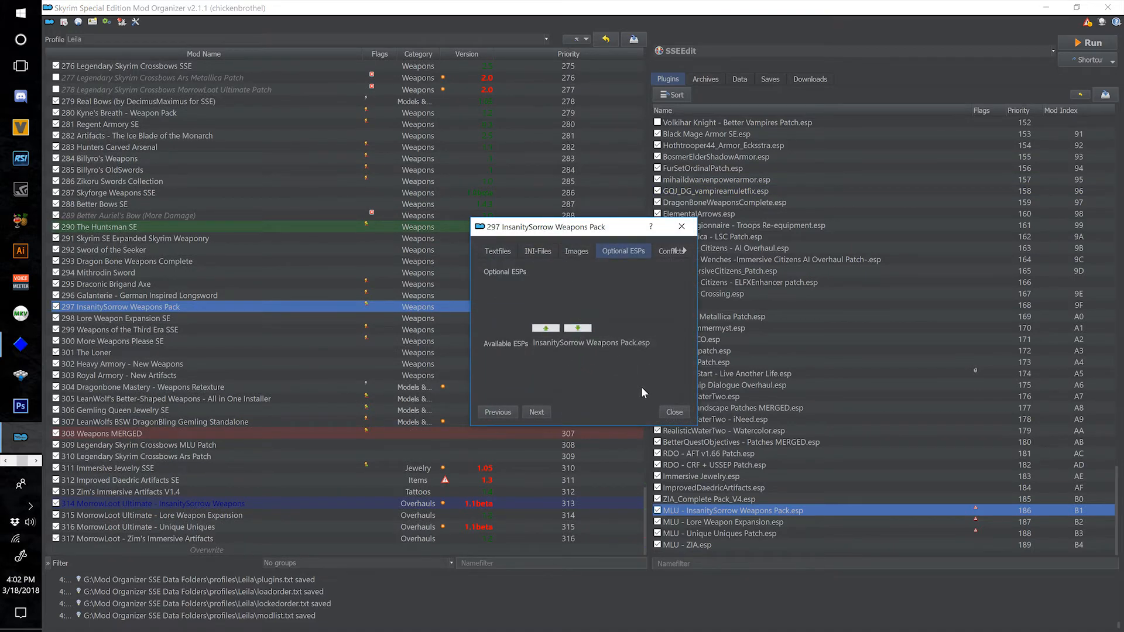
pyautogui.click(673, 412)
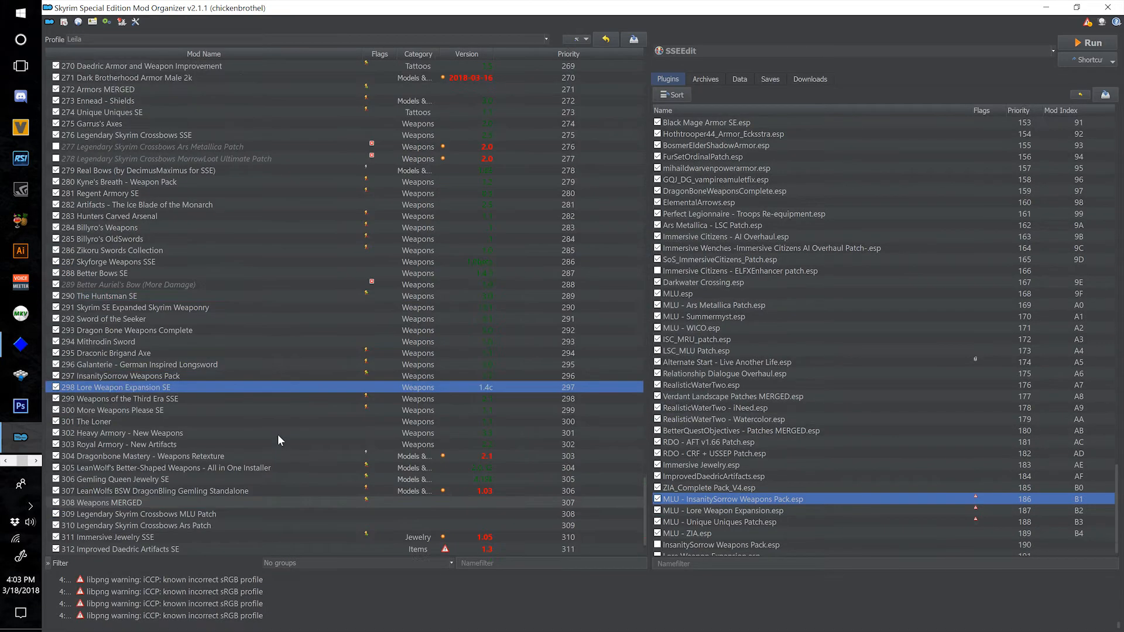
# Move Unique Uniques.esp from the optional to the available ESPs of mod 274 Unique Uniques SE.
pyautogui.click(212, 108)
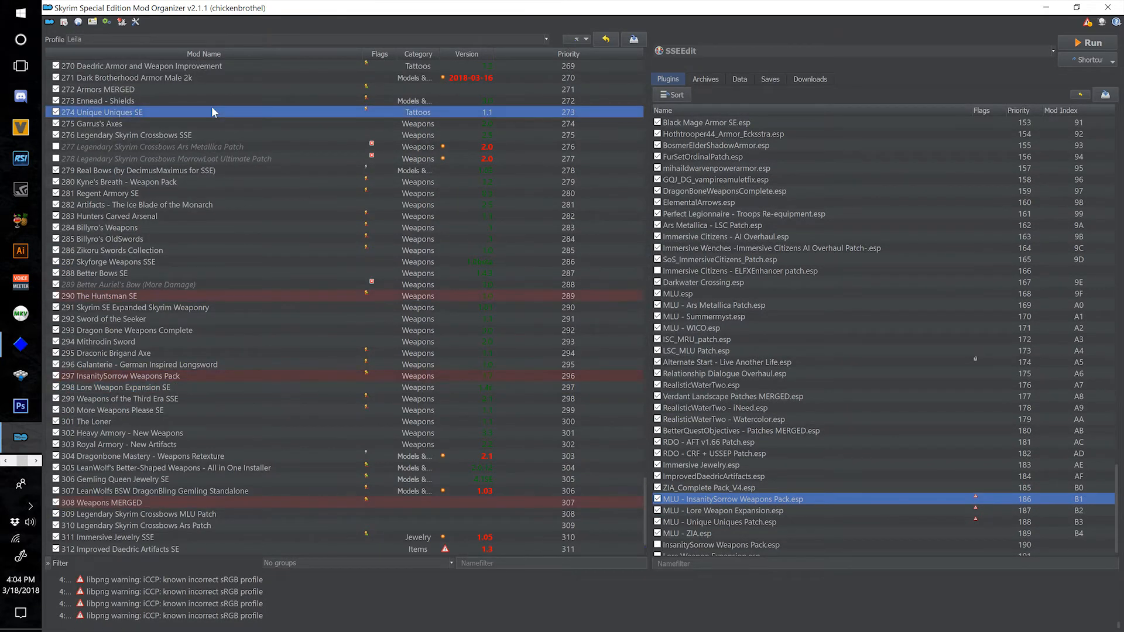
pyautogui.doubleClick(286, 111)
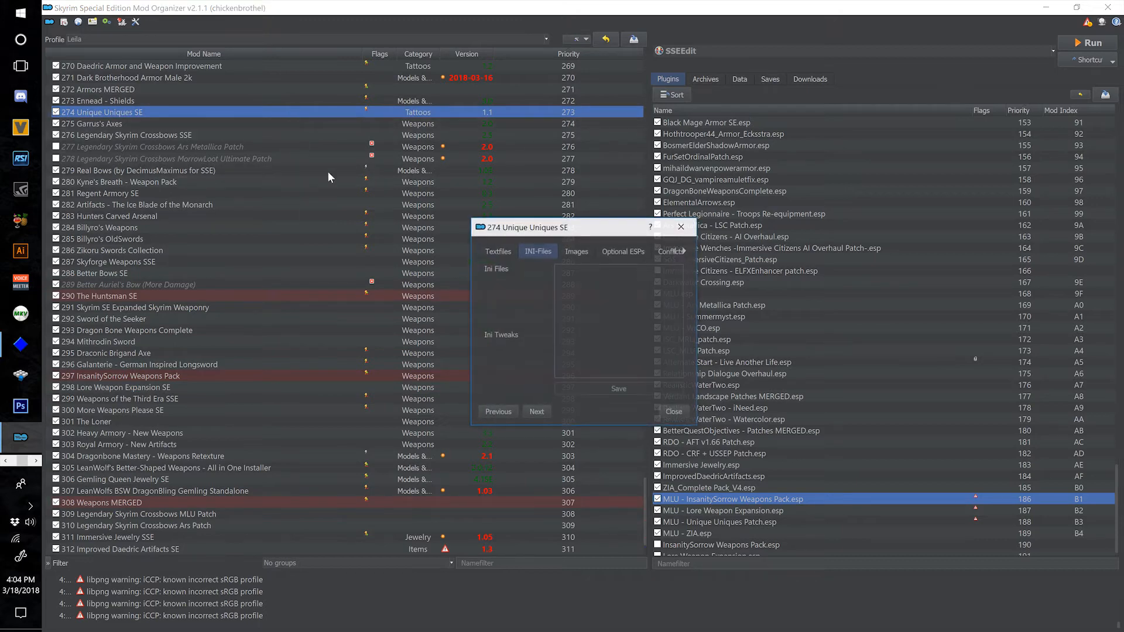
pyautogui.click(624, 250)
pyautogui.click(579, 271)
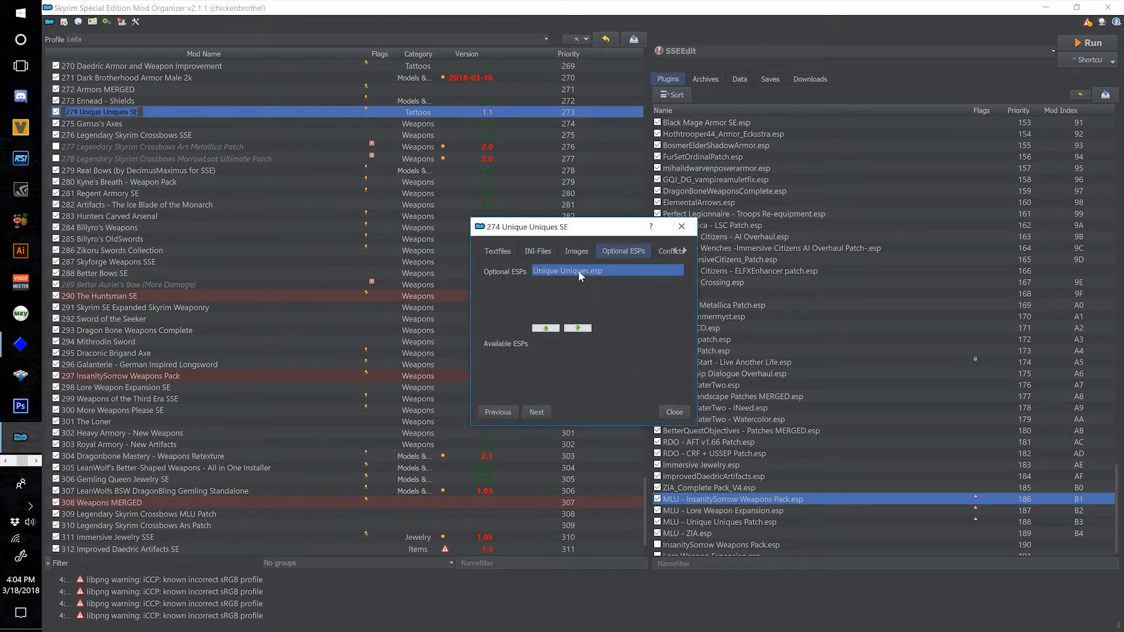
pyautogui.click(578, 329)
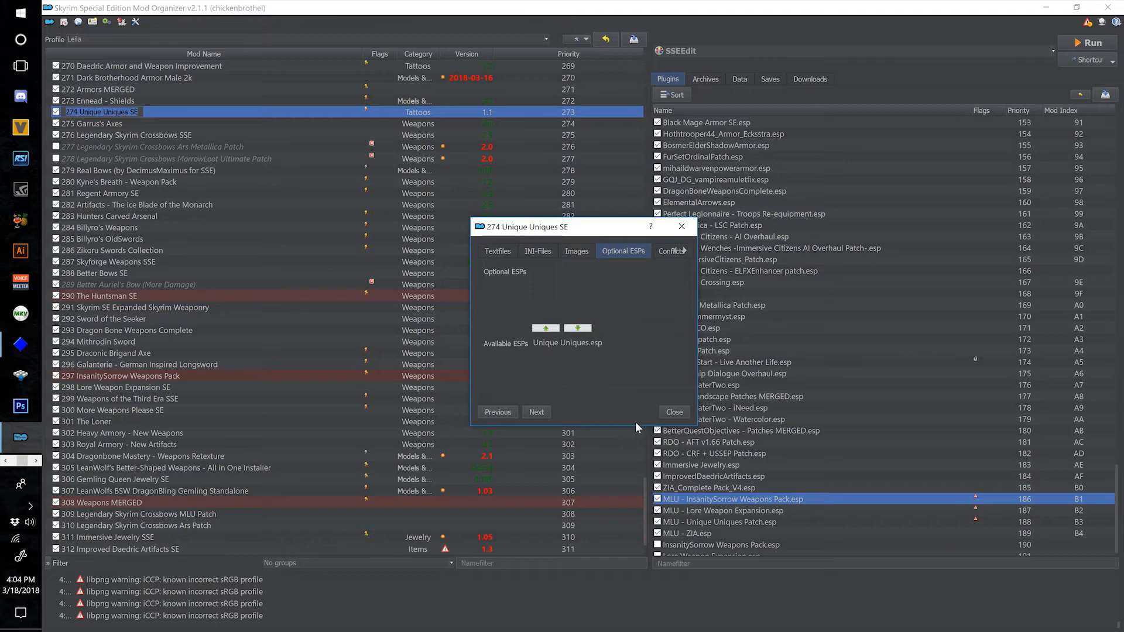
pyautogui.click(666, 413)
pyautogui.scroll(-1, 759, 486)
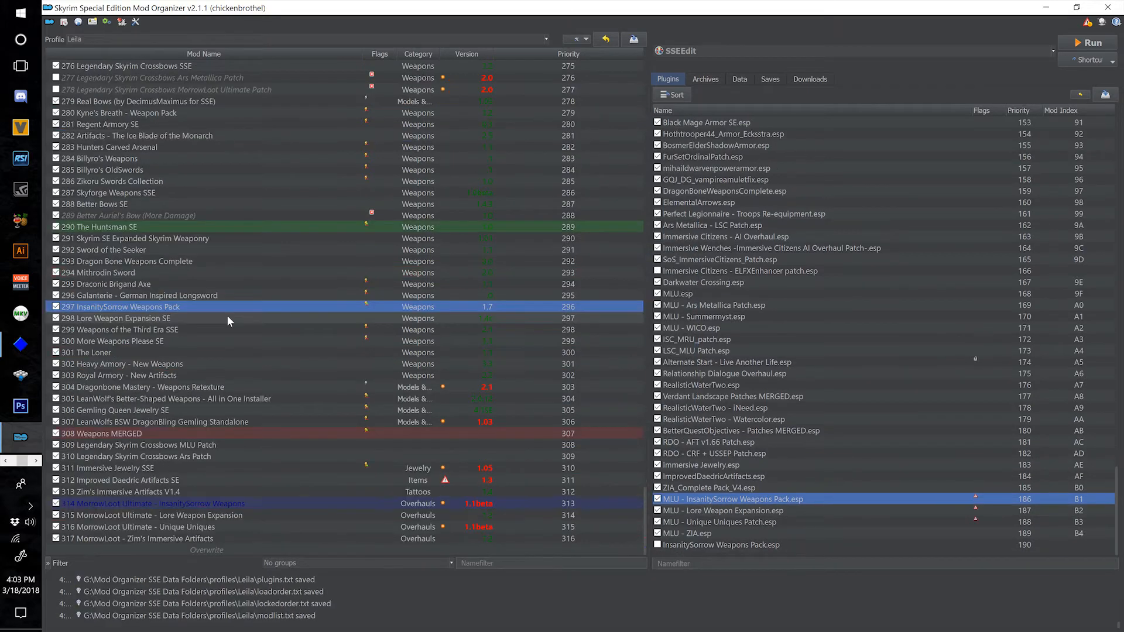
# Make the main Lore Weapon Expansion.esp of mod 298 Lore Weapon Expansion SE an available ESP.
pyautogui.click(227, 315)
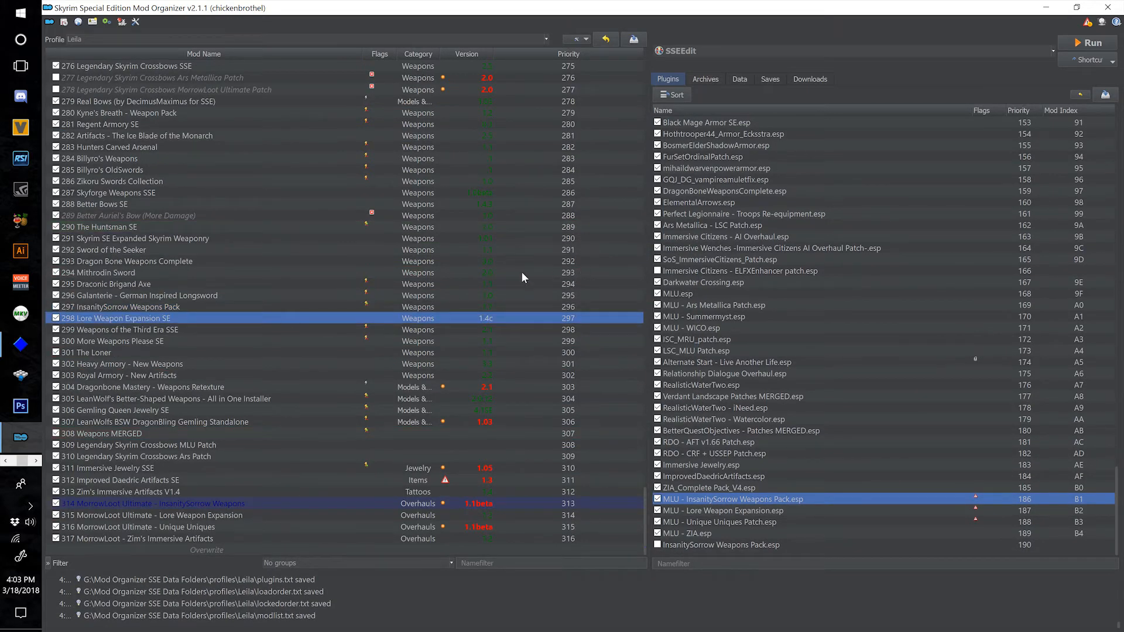
pyautogui.doubleClick(352, 316)
pyautogui.click(622, 251)
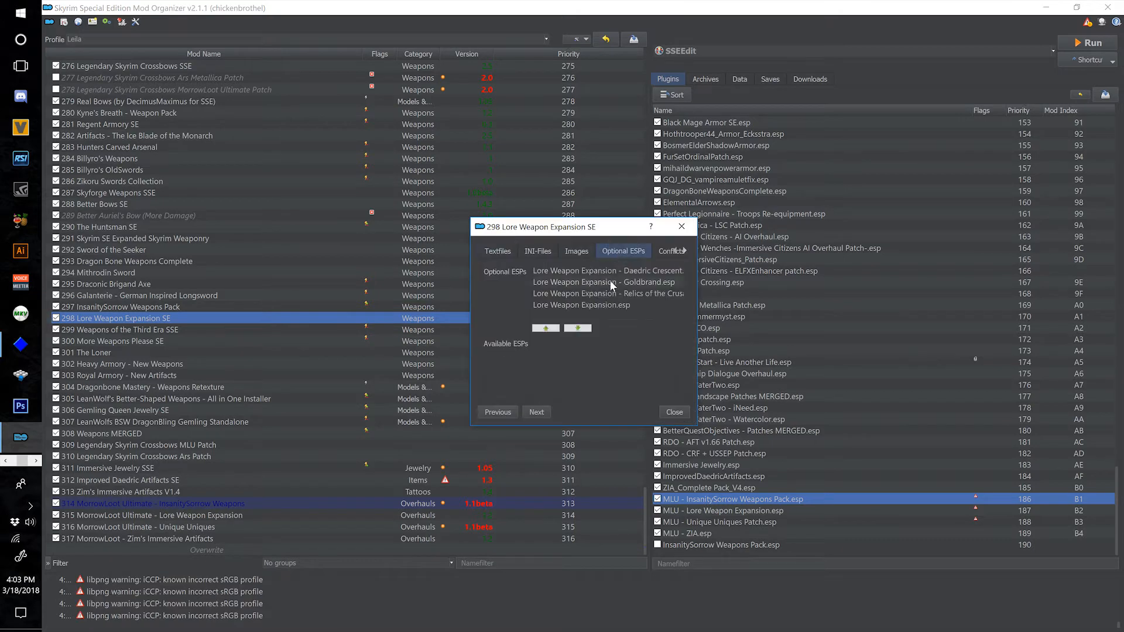
pyautogui.click(621, 306)
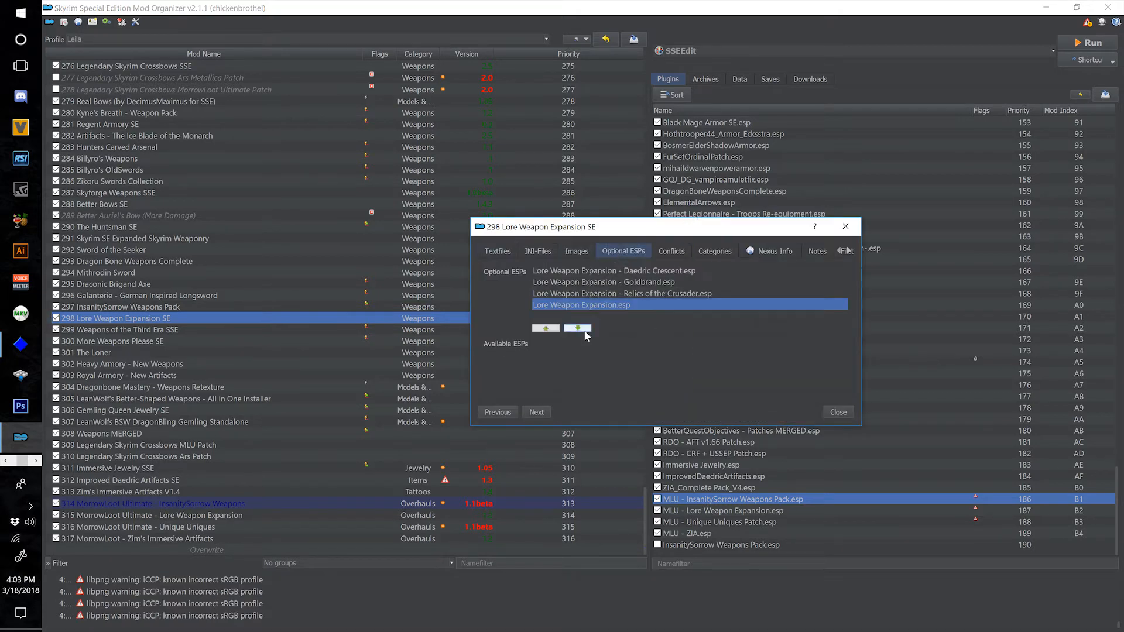
pyautogui.click(585, 330)
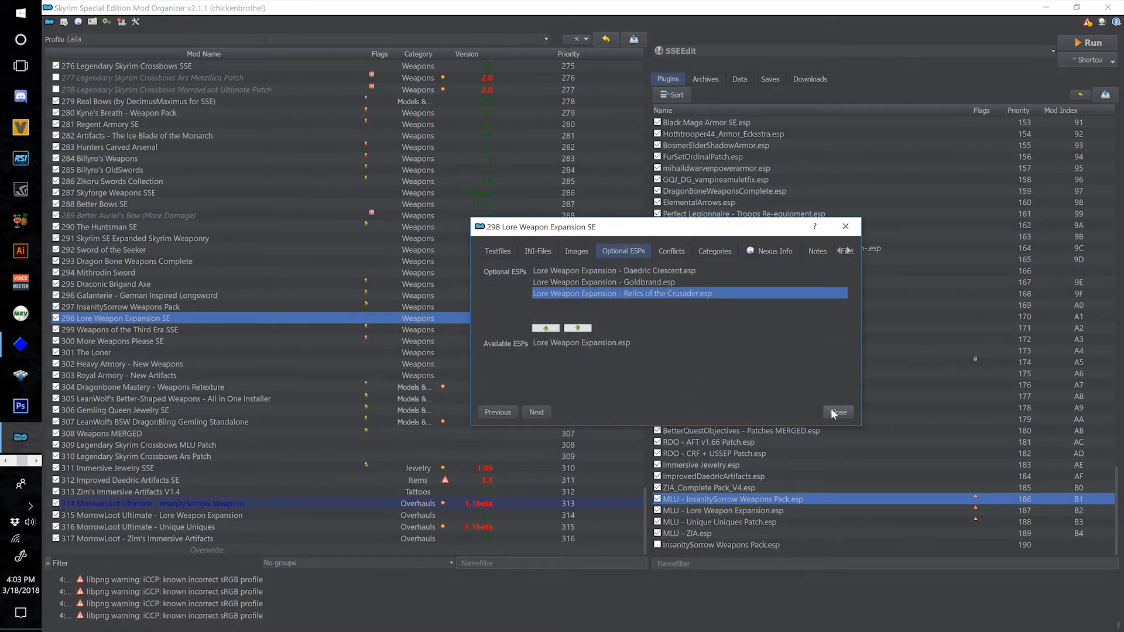
# Make the Goldbrand, Relics of the Crusader and Daedric Crescent ESPs of Lore Weapon Expansion available, and enable the Daedric Crescent plugin.
pyautogui.click(626, 280)
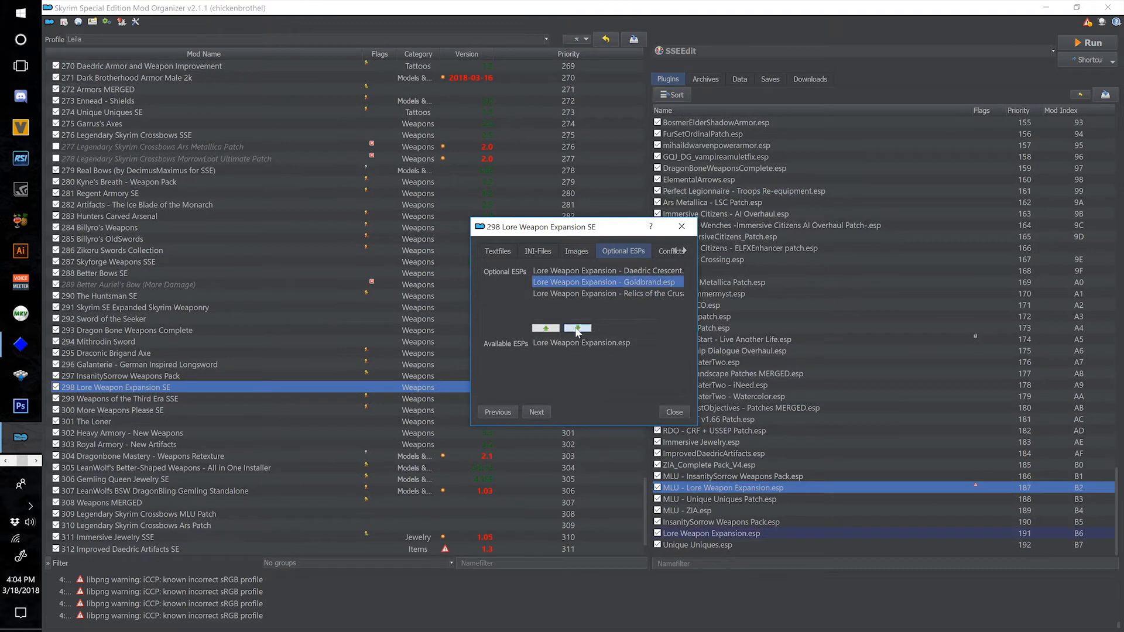
pyautogui.click(577, 329)
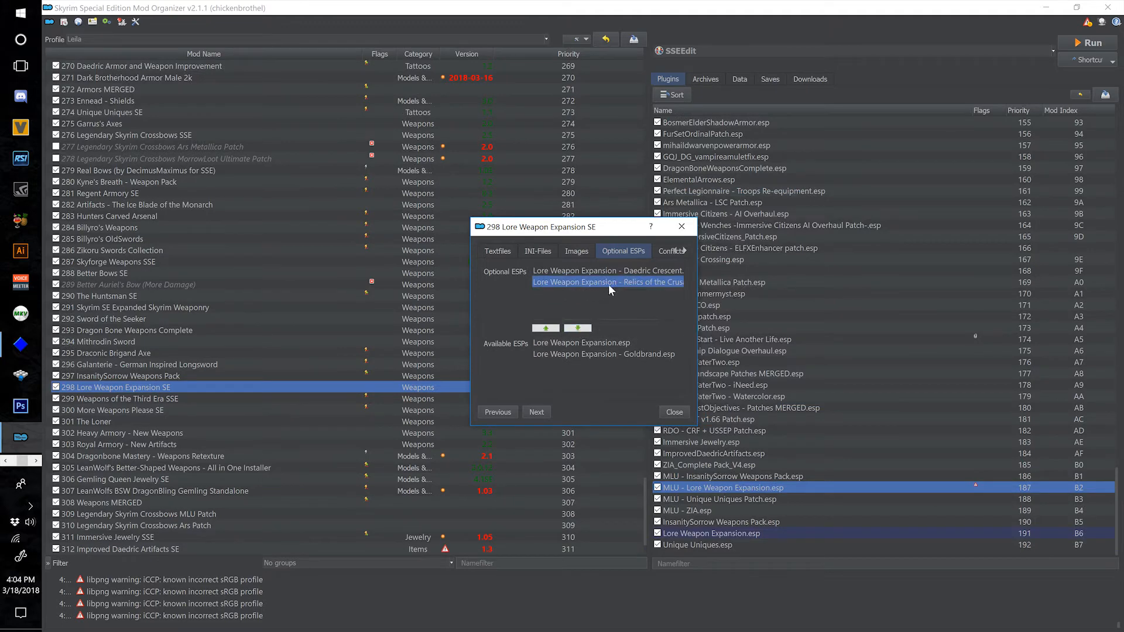
pyautogui.click(578, 328)
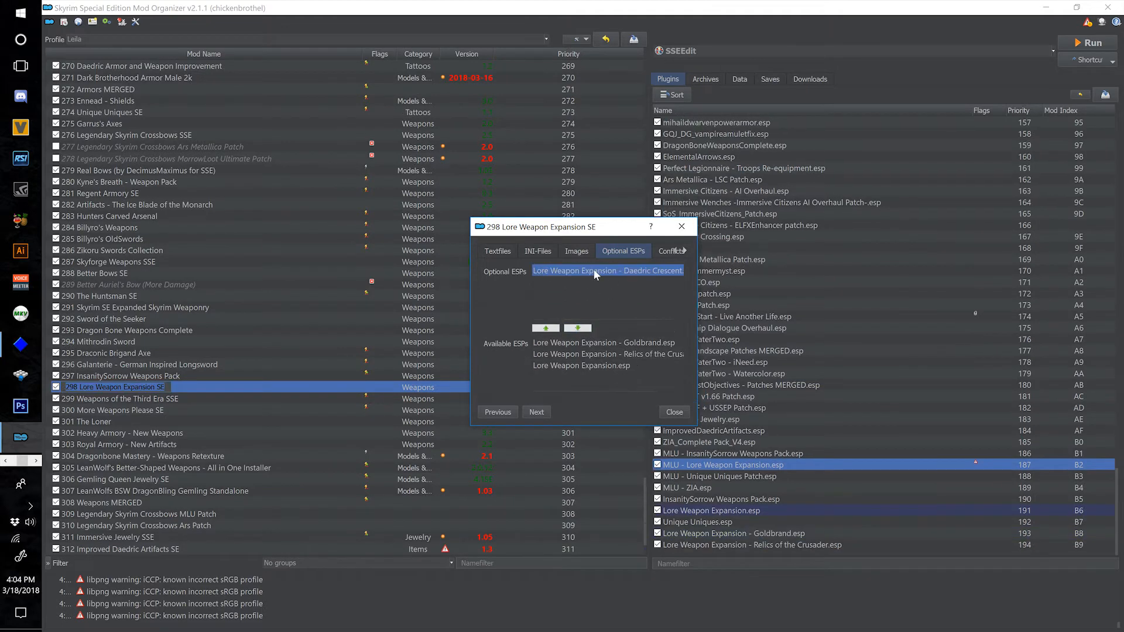
pyautogui.click(577, 328)
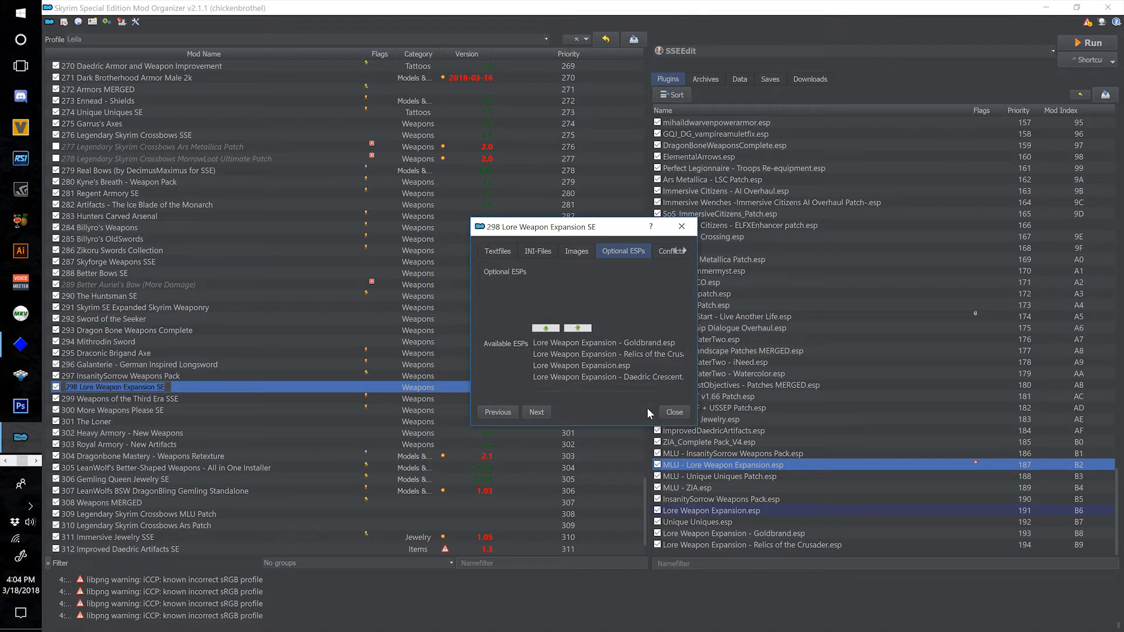
pyautogui.click(661, 411)
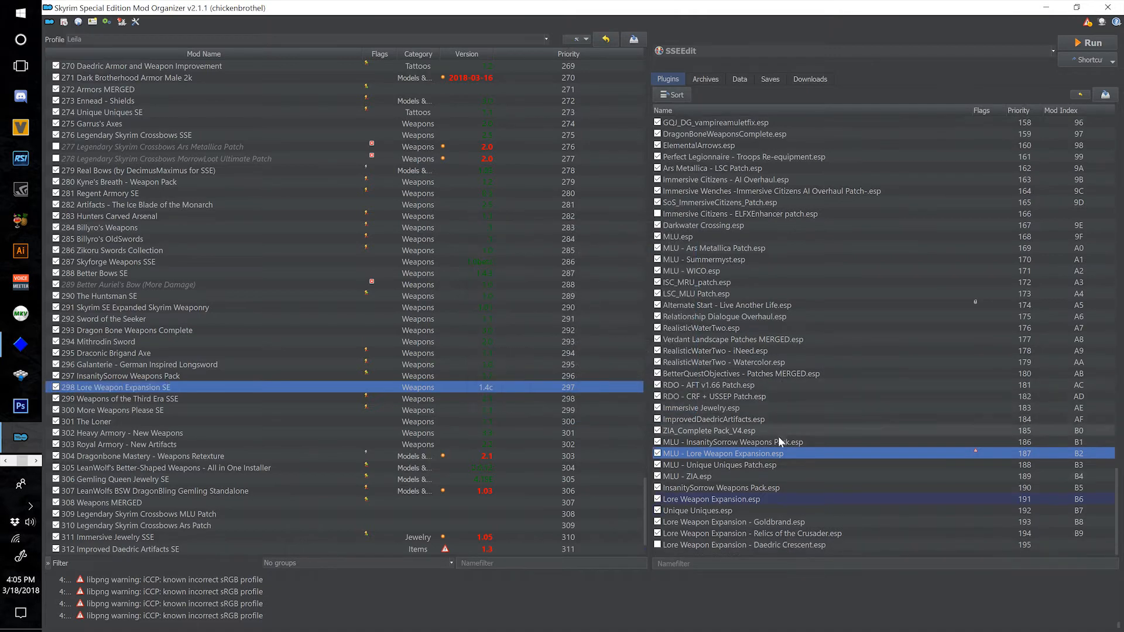
pyautogui.click(657, 545)
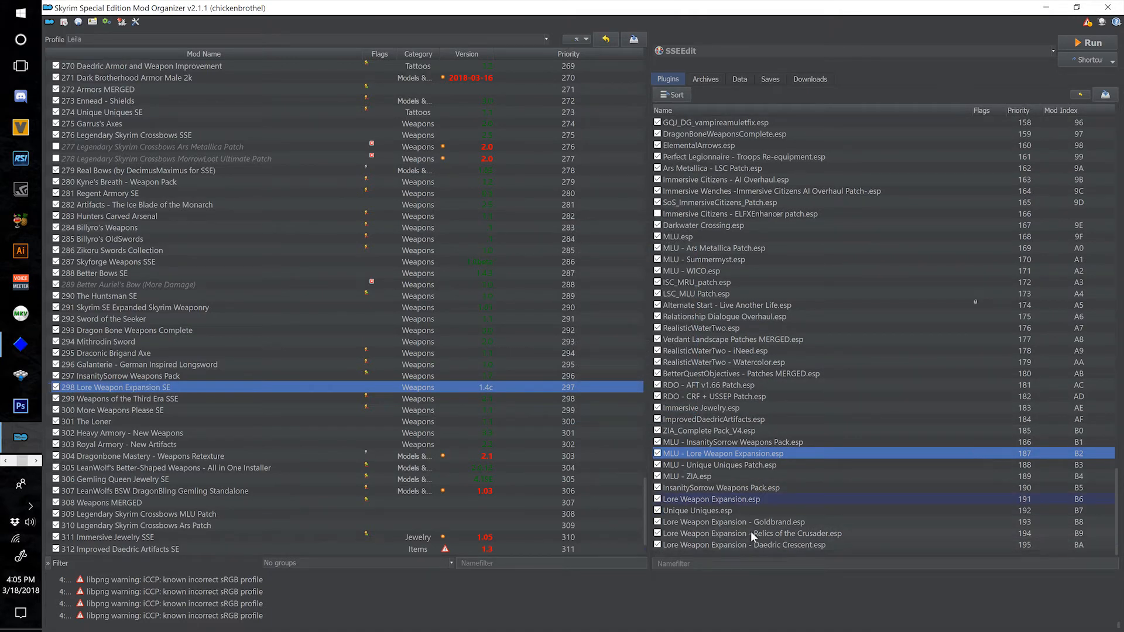
# Examine the masters of MLU - Lore Weapon Expansion.esp and the load order of the MLU patches relative to the restored weapon plugins.
pyautogui.moveTo(769, 459)
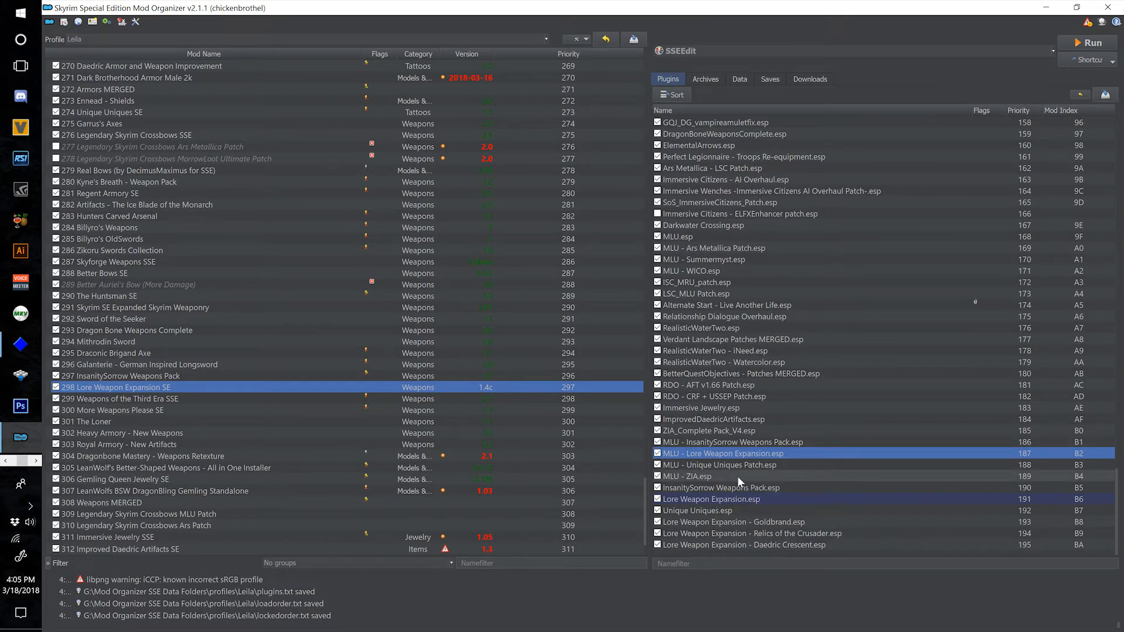
pyautogui.scroll(-2, 585, 443)
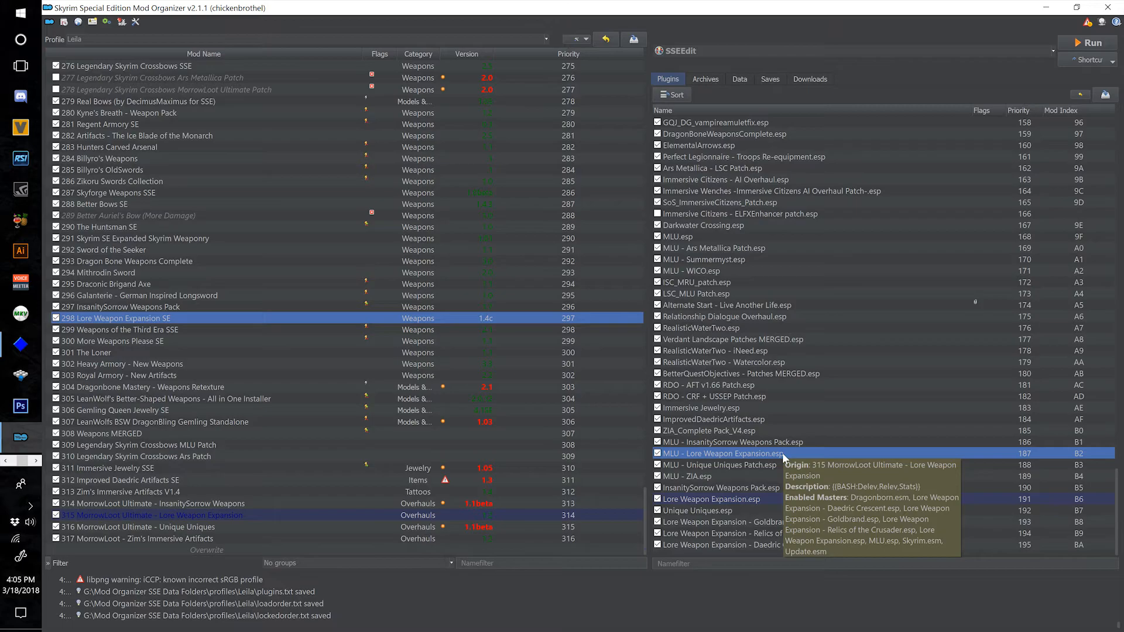
pyautogui.hotkey('alt', 'z')
pyautogui.hotkey('alt', 'z')
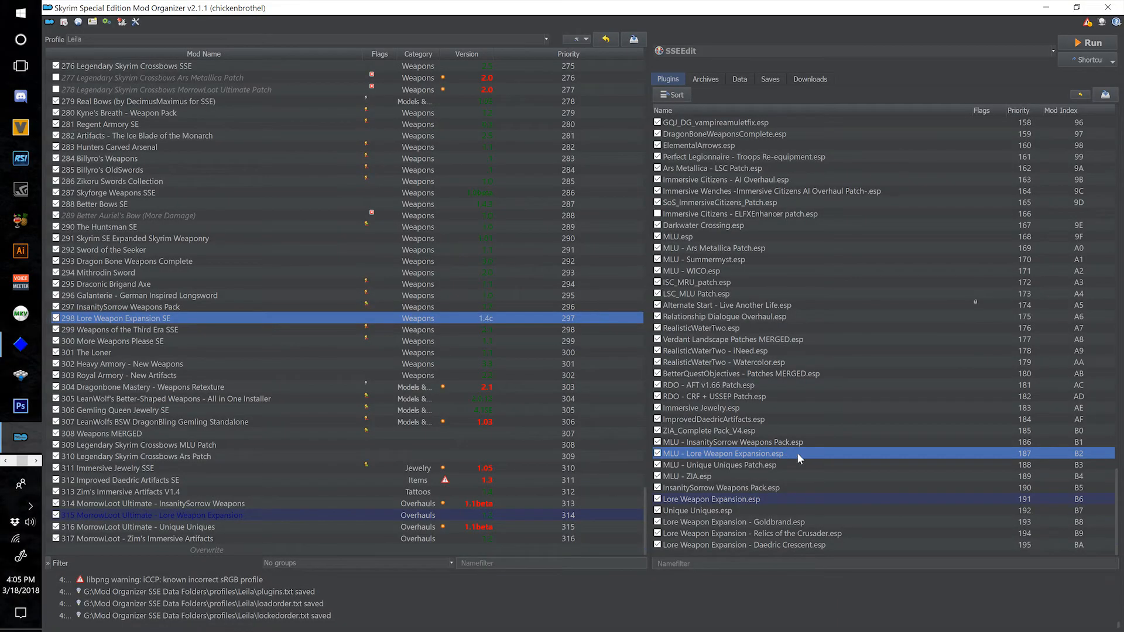
pyautogui.click(786, 460)
pyautogui.click(893, 456)
pyautogui.moveTo(744, 455)
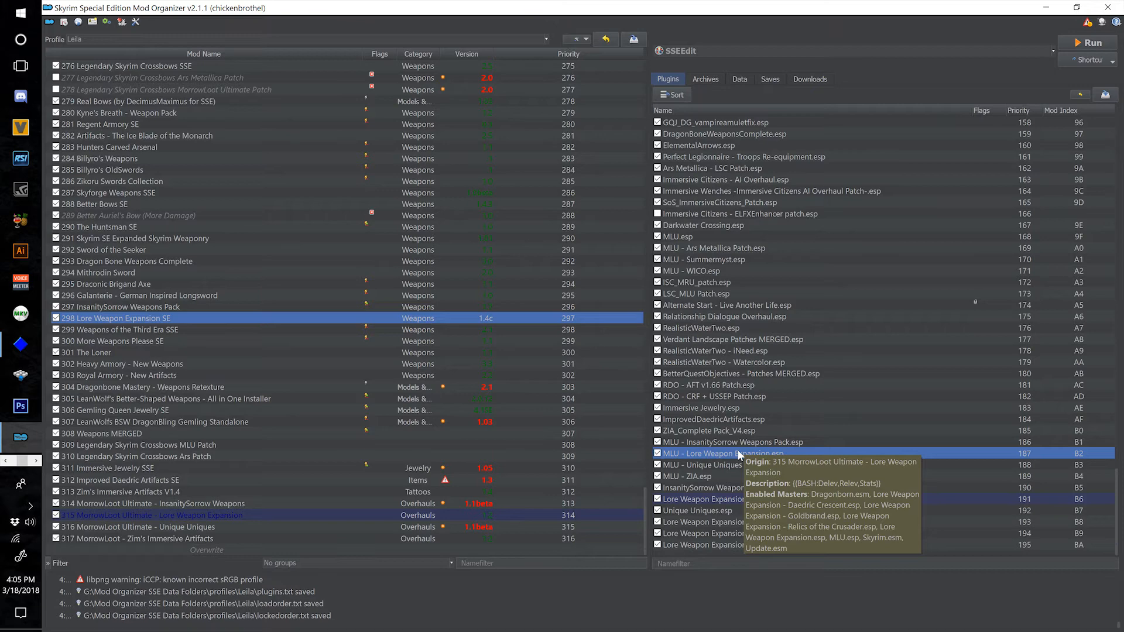
pyautogui.click(702, 530)
pyautogui.press('Down')
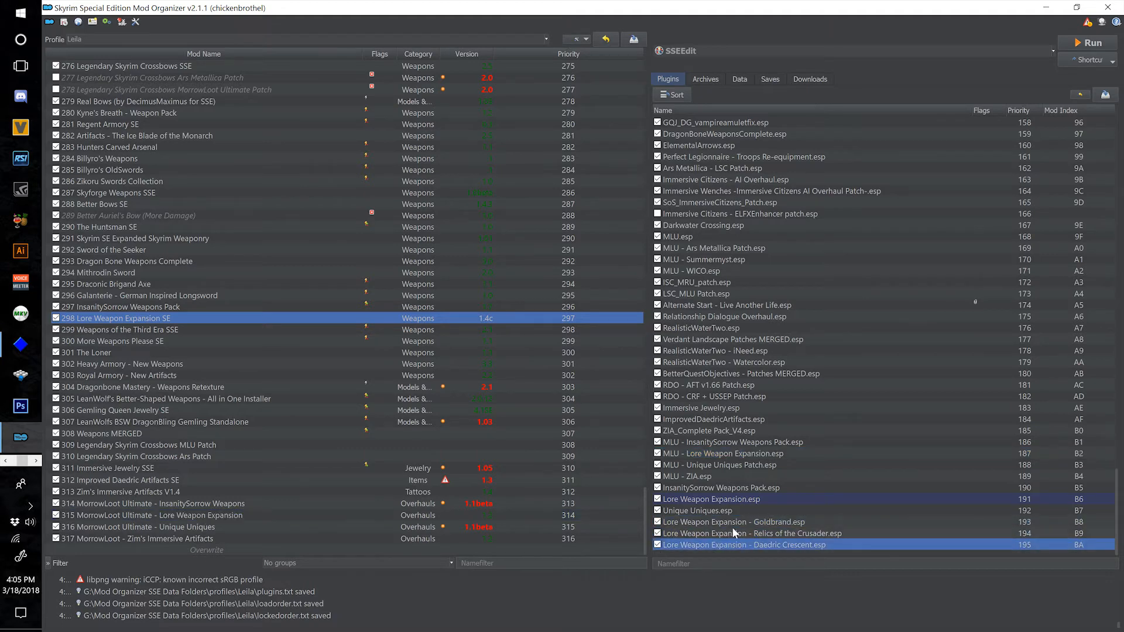
pyautogui.click(694, 442)
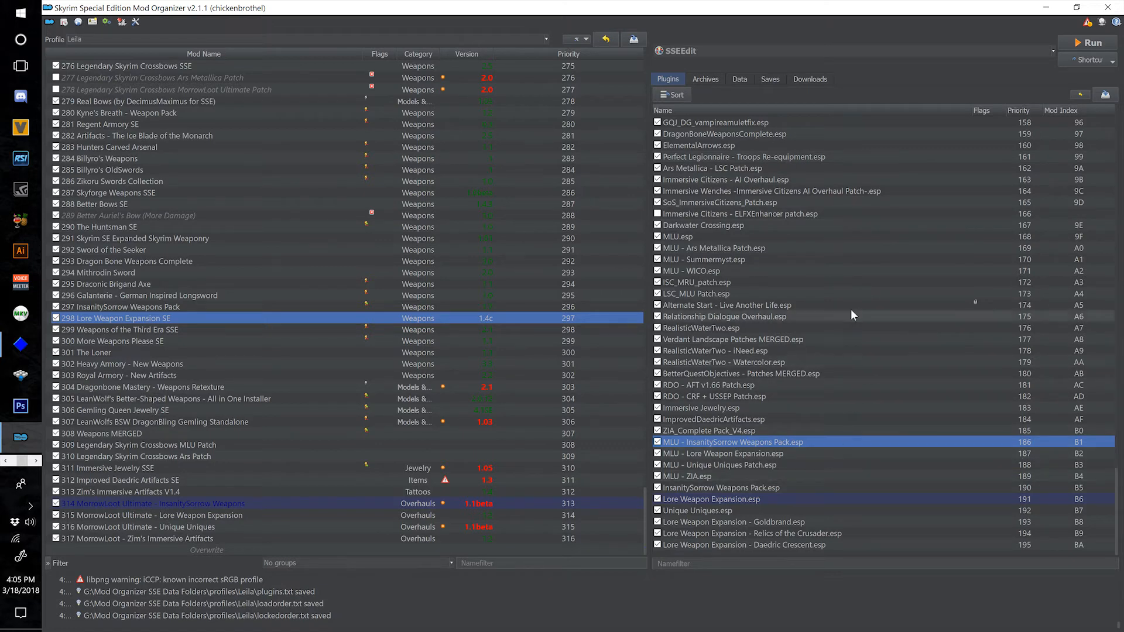
pyautogui.click(732, 465)
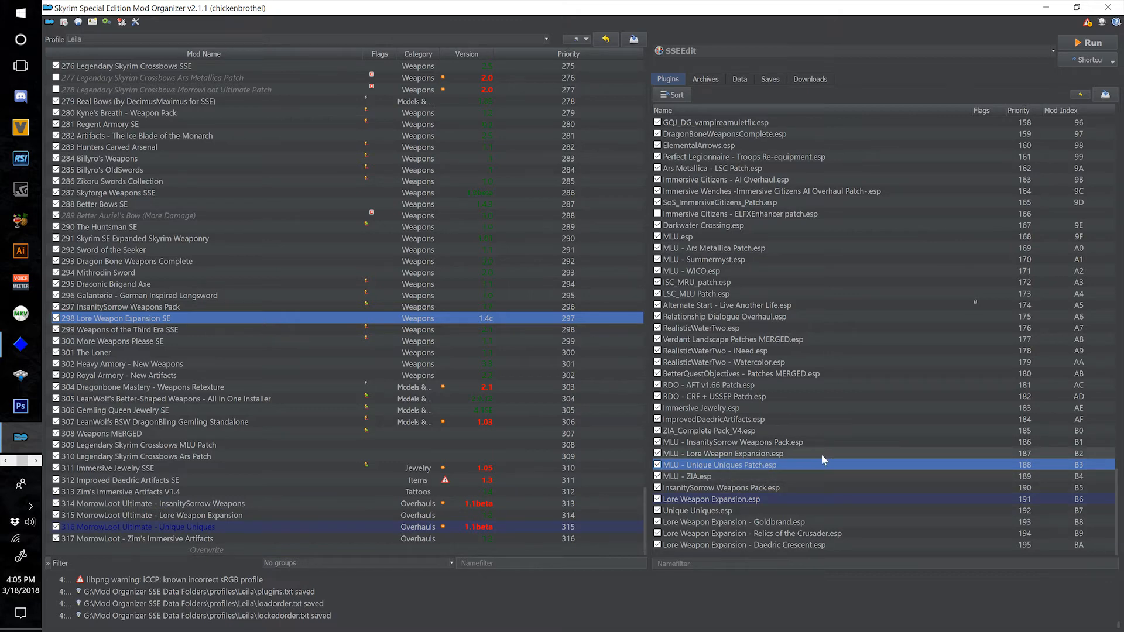
pyautogui.click(759, 442)
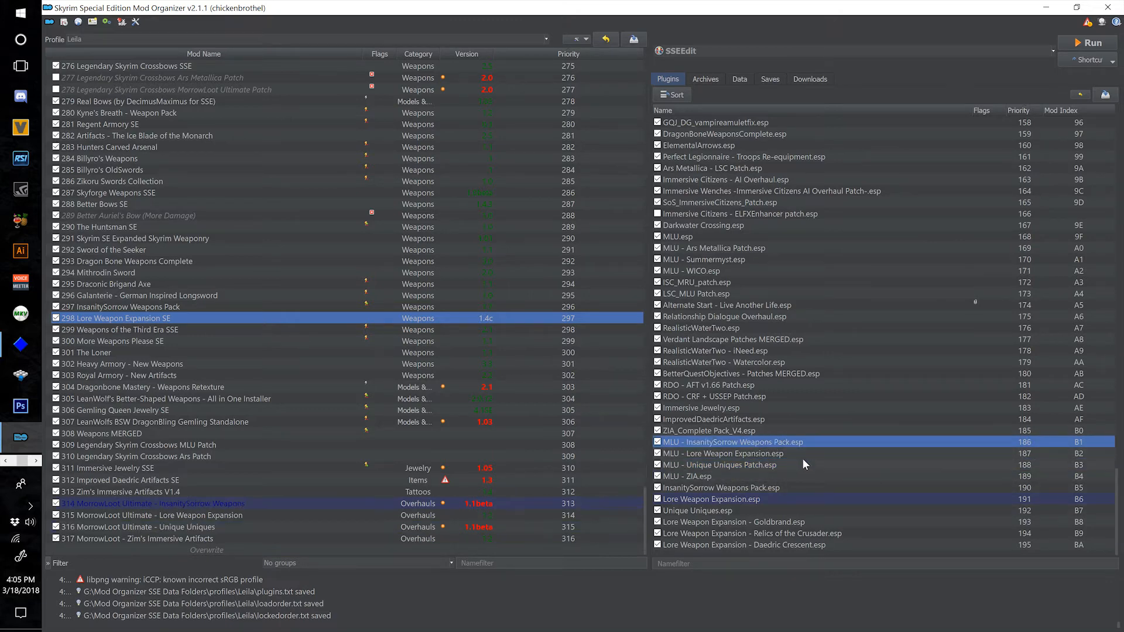
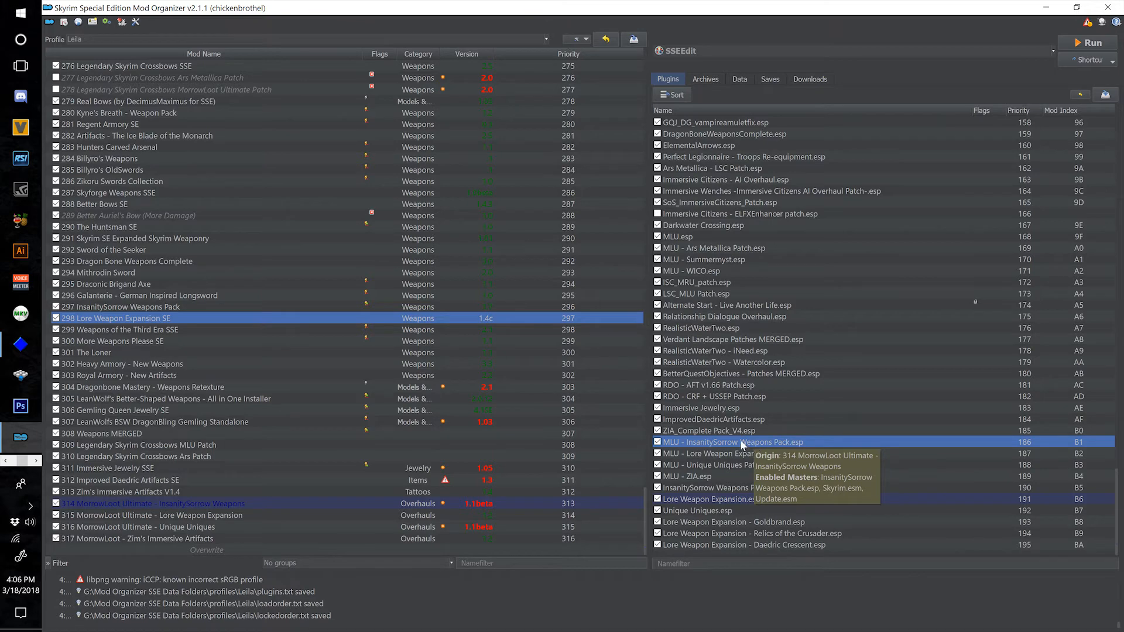
# Check the load position of MLU - Lore Weapon Expansion.esp and sort the plugin load order with LOOT.
pyautogui.click(750, 455)
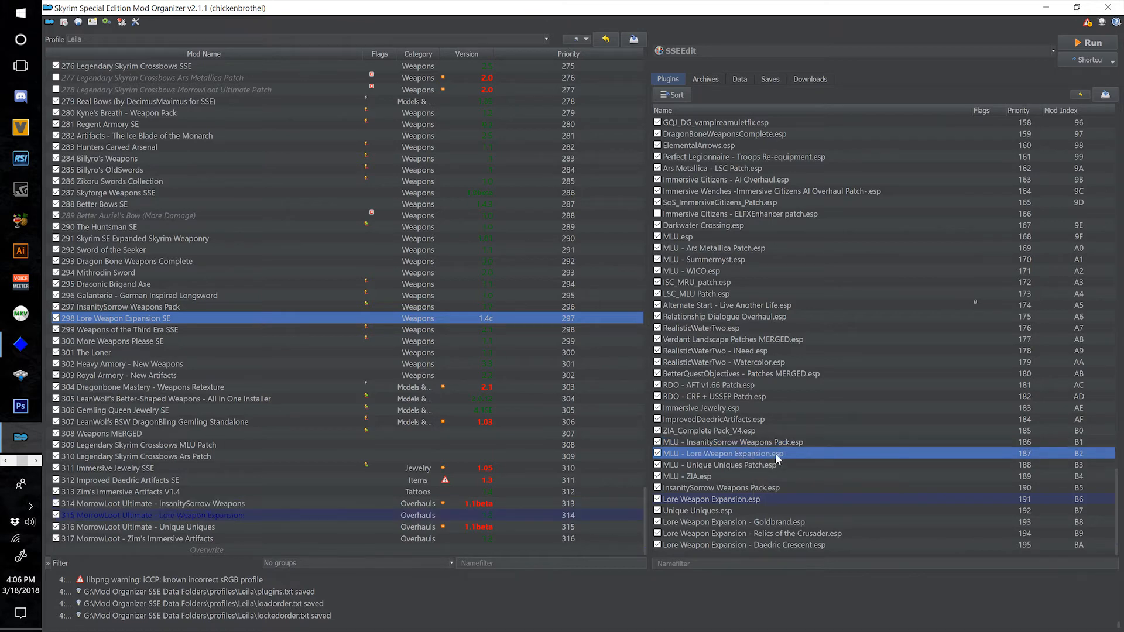
pyautogui.moveTo(772, 456)
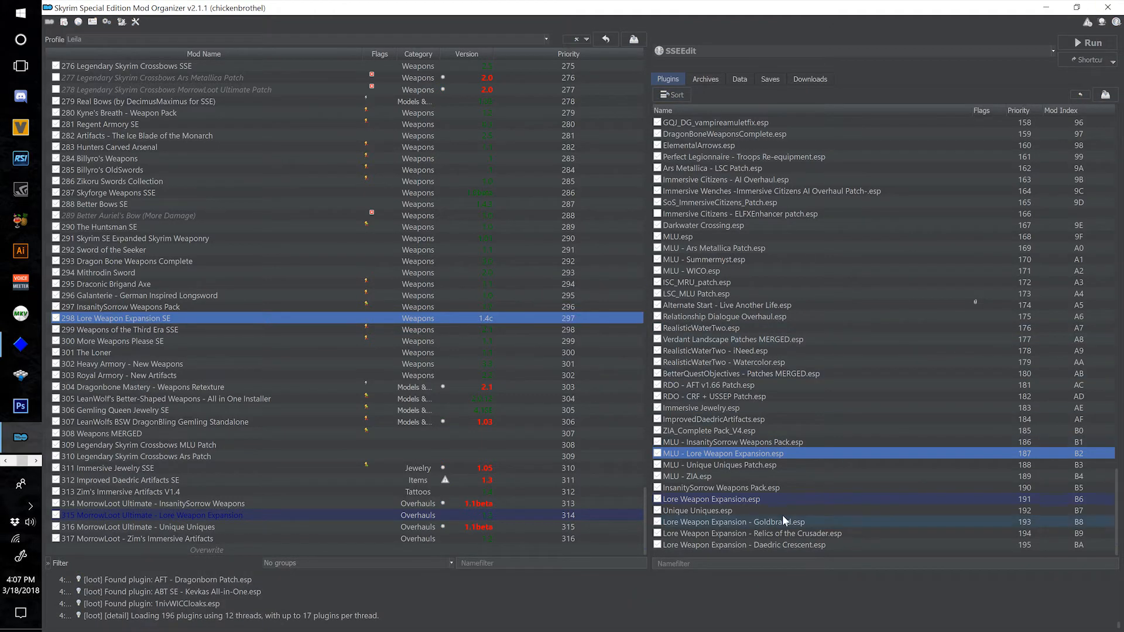
pyautogui.moveTo(899, 504)
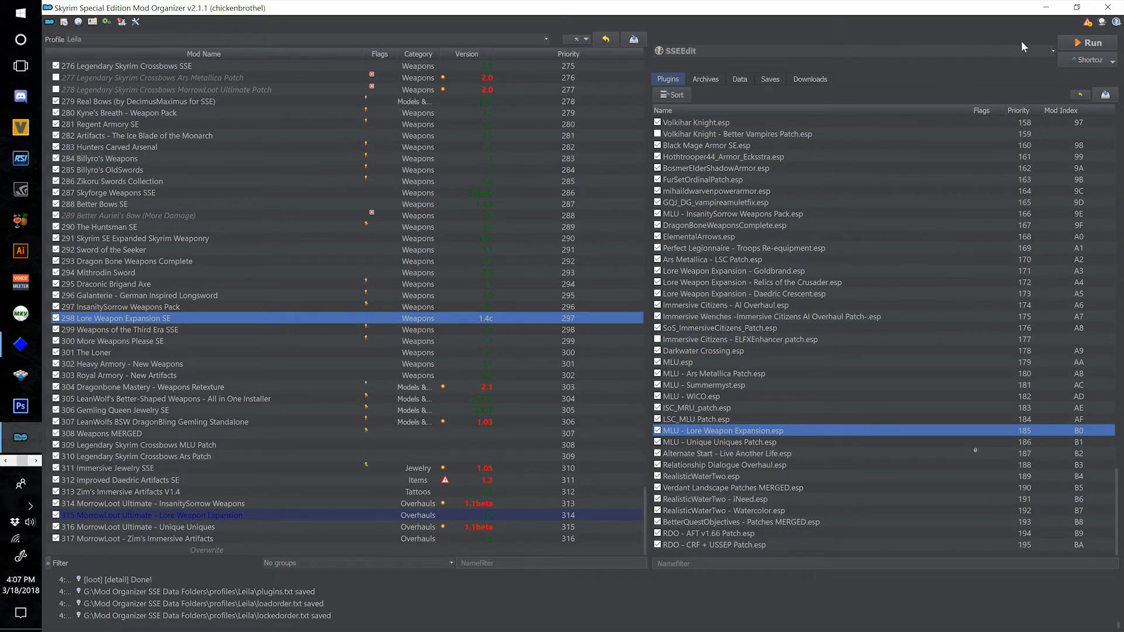
# Launch SSEEdit and clear the selection of all plugins in its load list.
pyautogui.click(1082, 44)
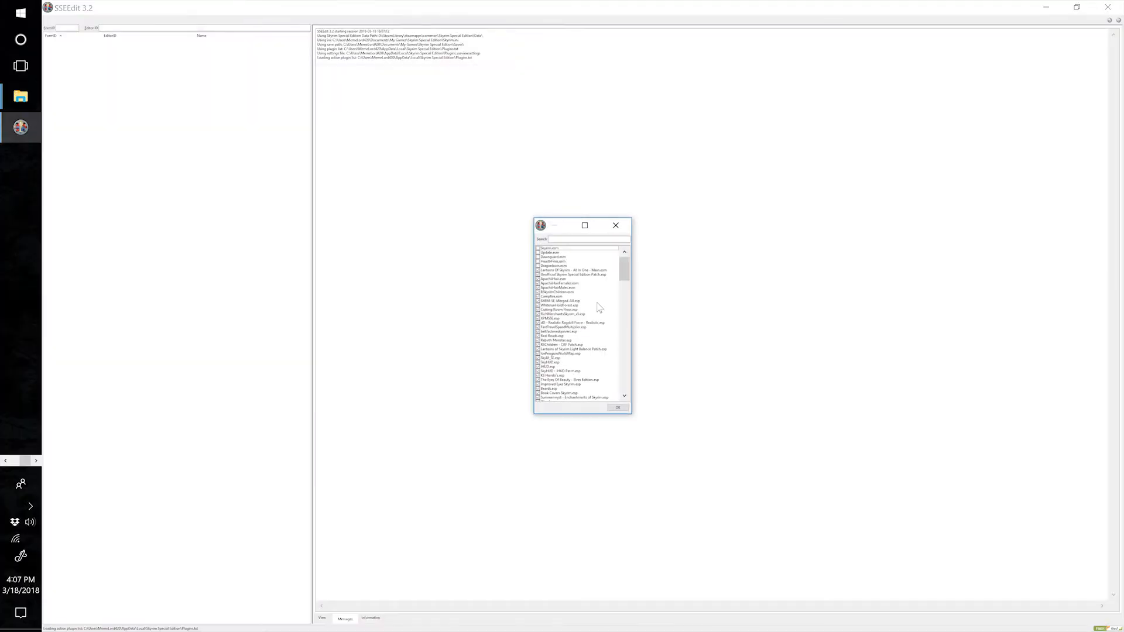
pyautogui.rightClick(611, 303)
pyautogui.click(631, 320)
pyautogui.click(573, 238)
pyautogui.scroll(-20, 559, 359)
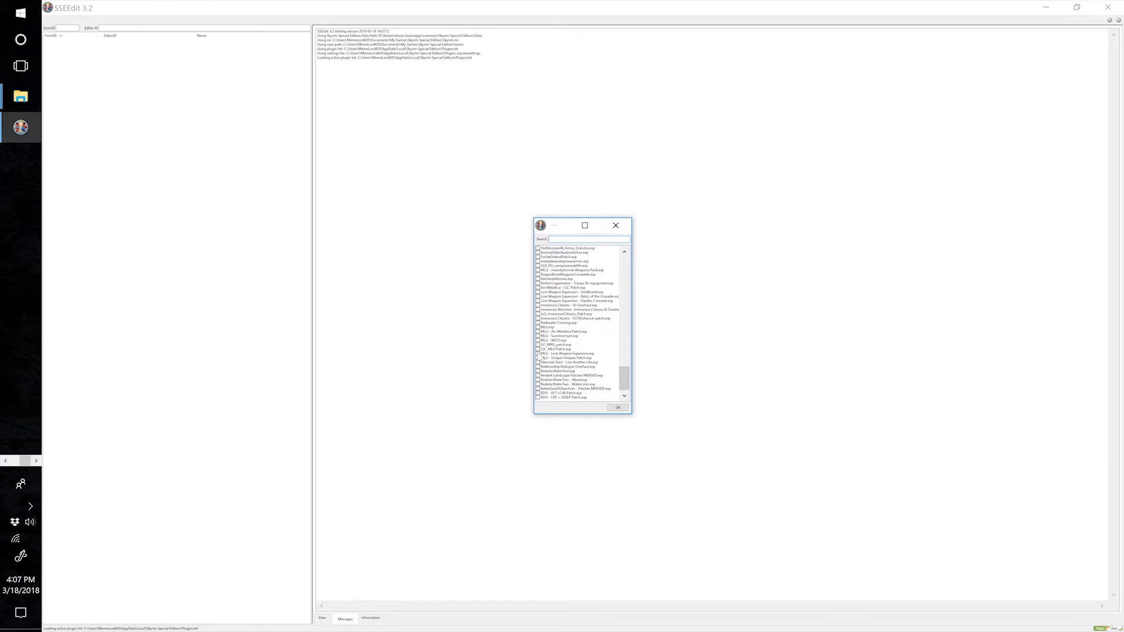
# Select MLU - Lore Weapon Expansion.esp and the Goldbrand and Relics of the Crusader plugins for loading.
pyautogui.click(538, 354)
pyautogui.click(538, 293)
pyautogui.click(539, 297)
# Search the plugin list for "lore wea" and examine the matching Lore Weapon Expansion and MLU entries.
pyautogui.scroll(10, 577, 304)
pyautogui.scroll(5, 576, 304)
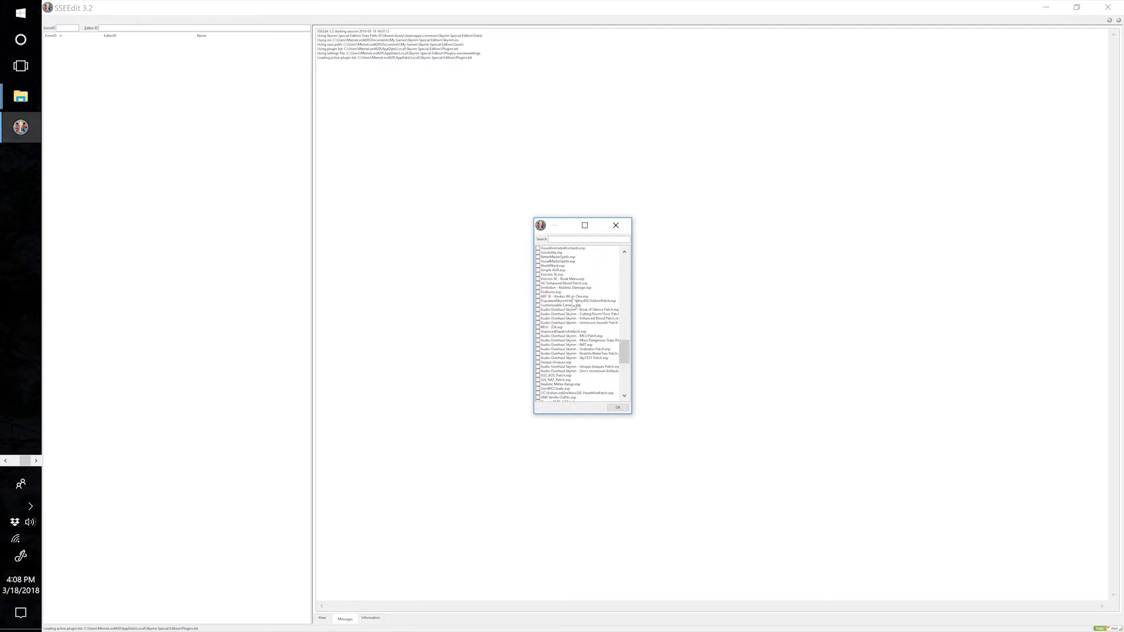
pyautogui.scroll(2, 574, 303)
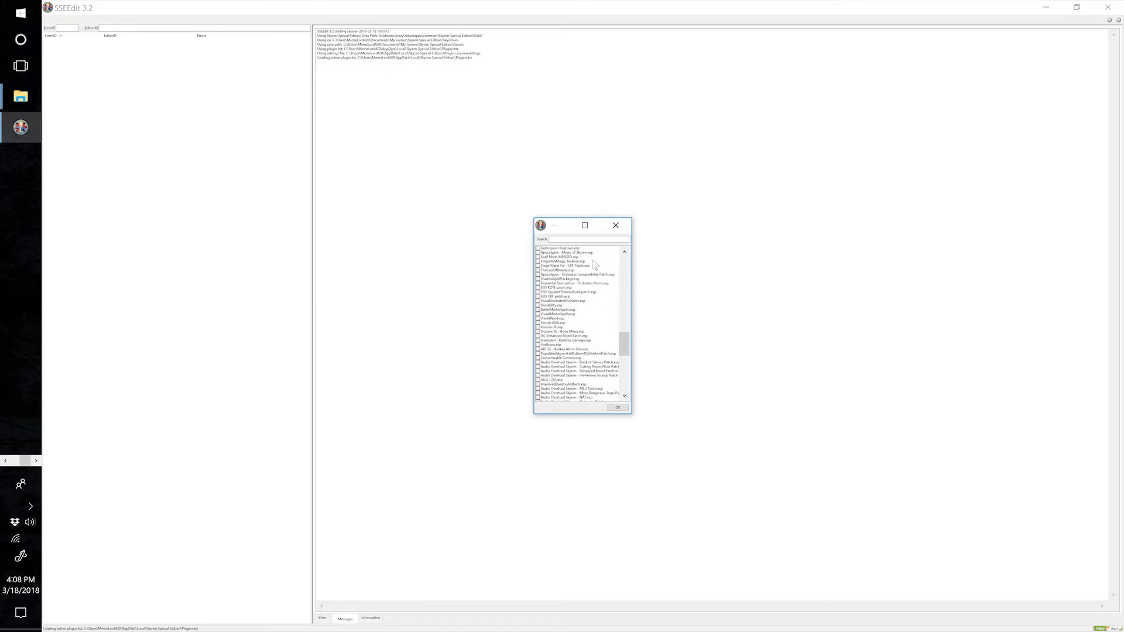
pyautogui.click(589, 239)
pyautogui.write('lore wea')
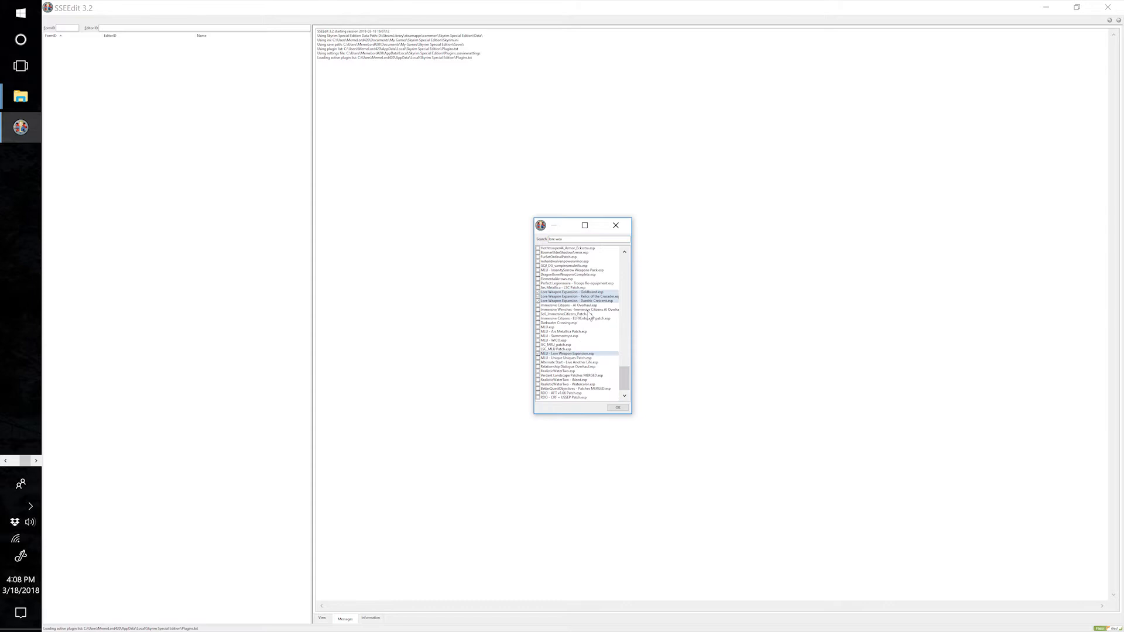
pyautogui.scroll(4, 589, 315)
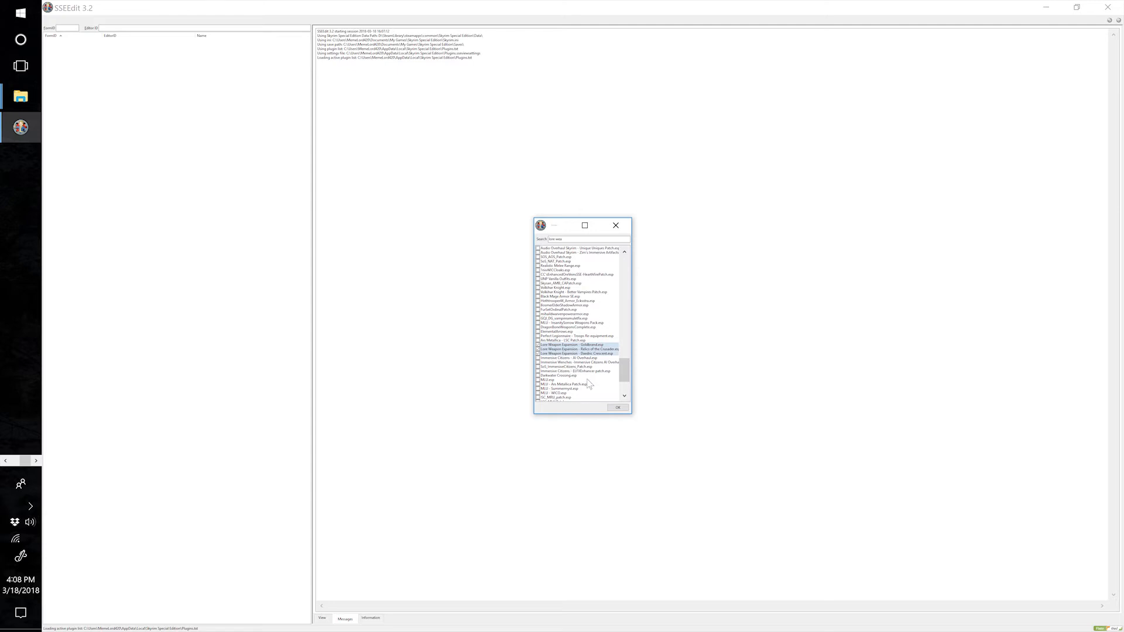
pyautogui.scroll(-3, 589, 383)
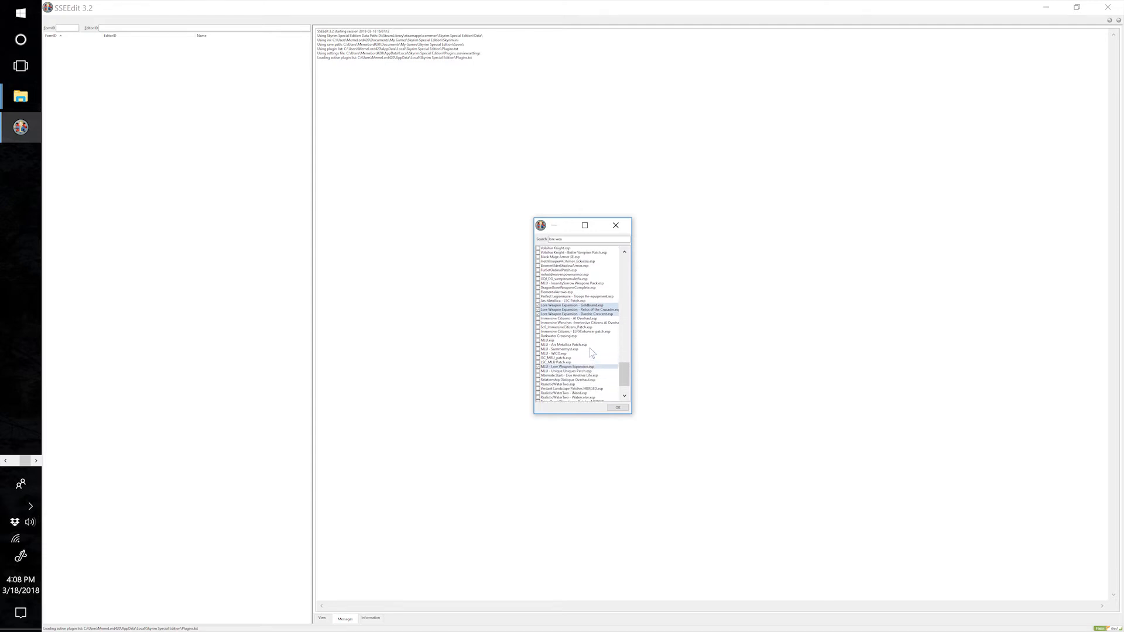
pyautogui.scroll(2, 592, 353)
pyautogui.scroll(-2, 593, 354)
pyautogui.scroll(20, 580, 344)
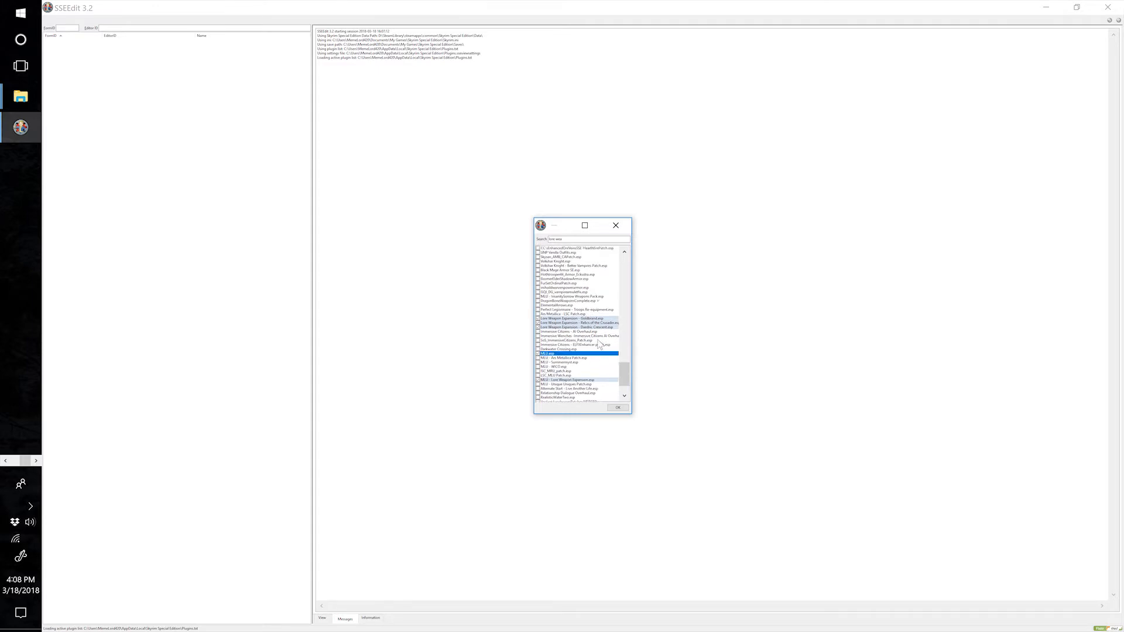
pyautogui.scroll(4, 580, 344)
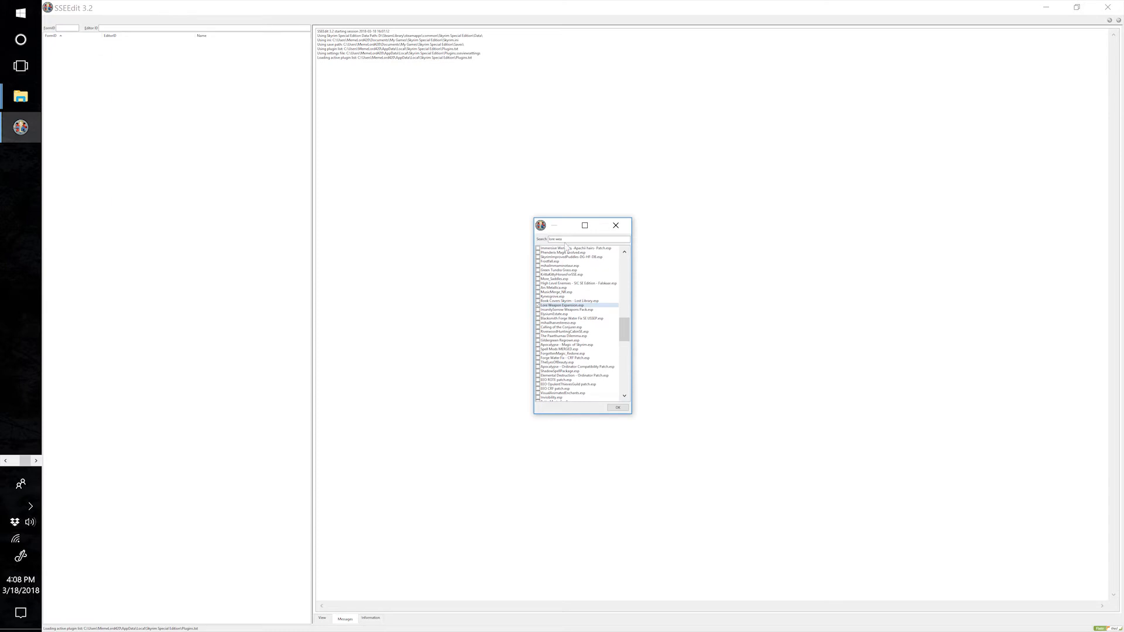
# Search the plugin list for "weapons", add Weapons MERGED.esp to the selection and load the chosen plugins.
pyautogui.moveTo(572, 239); pyautogui.dragTo(508, 240)
pyautogui.write('weapons')
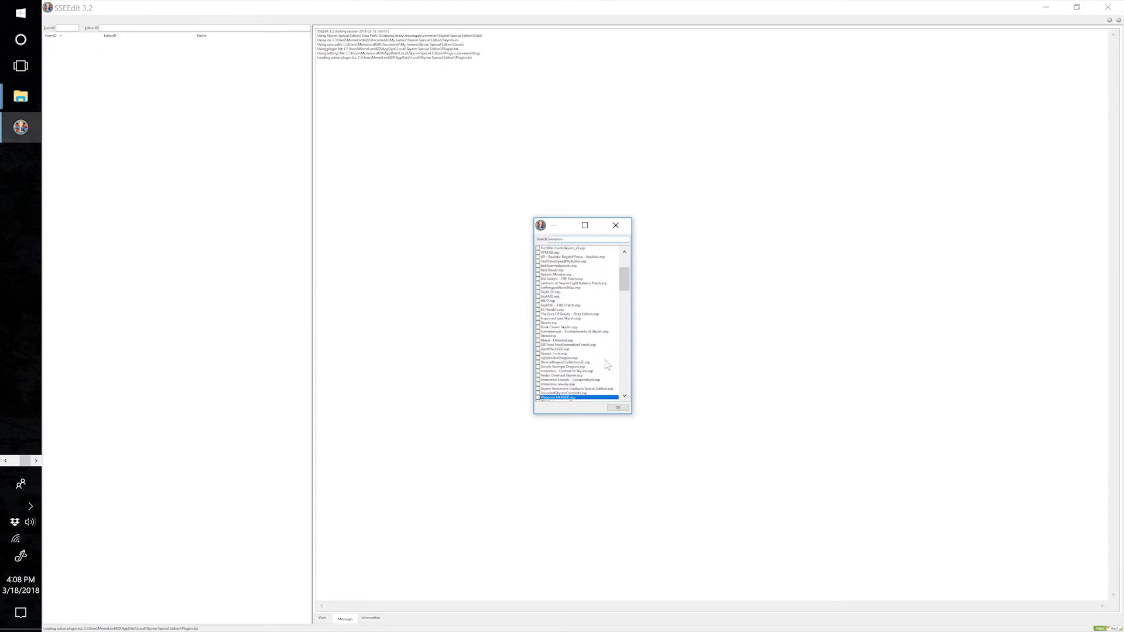
pyautogui.click(537, 397)
pyautogui.click(618, 408)
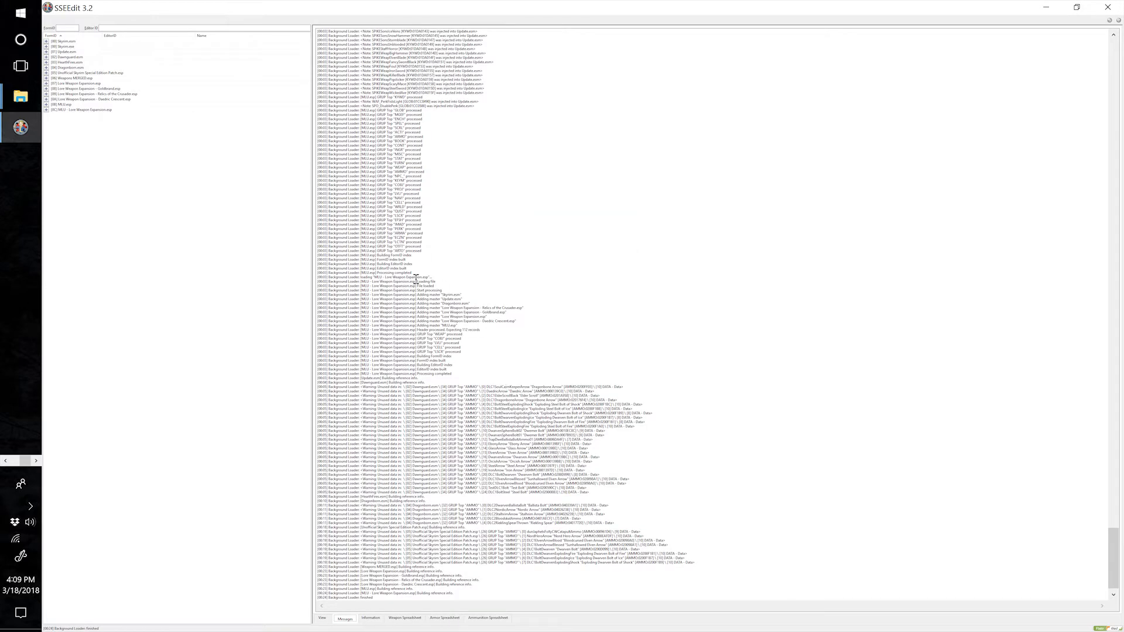
# Open the file header of MLU - Lore Weapon Expansion.esp to show its master files.
pyautogui.click(46, 110)
pyautogui.click(66, 115)
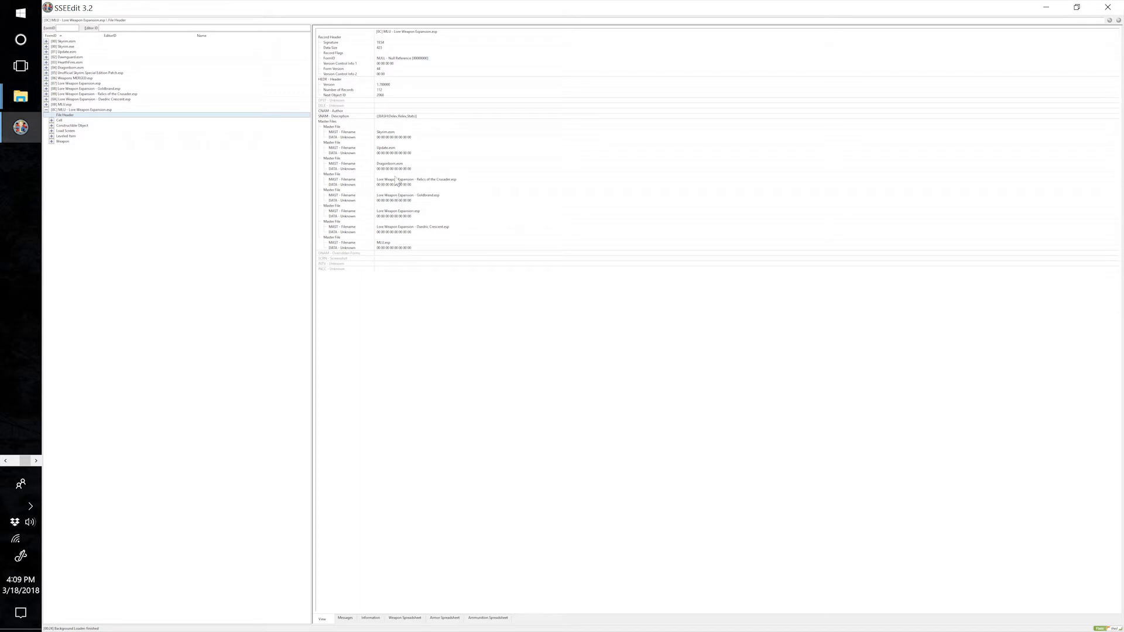
pyautogui.rightClick(410, 211)
pyautogui.click(399, 227)
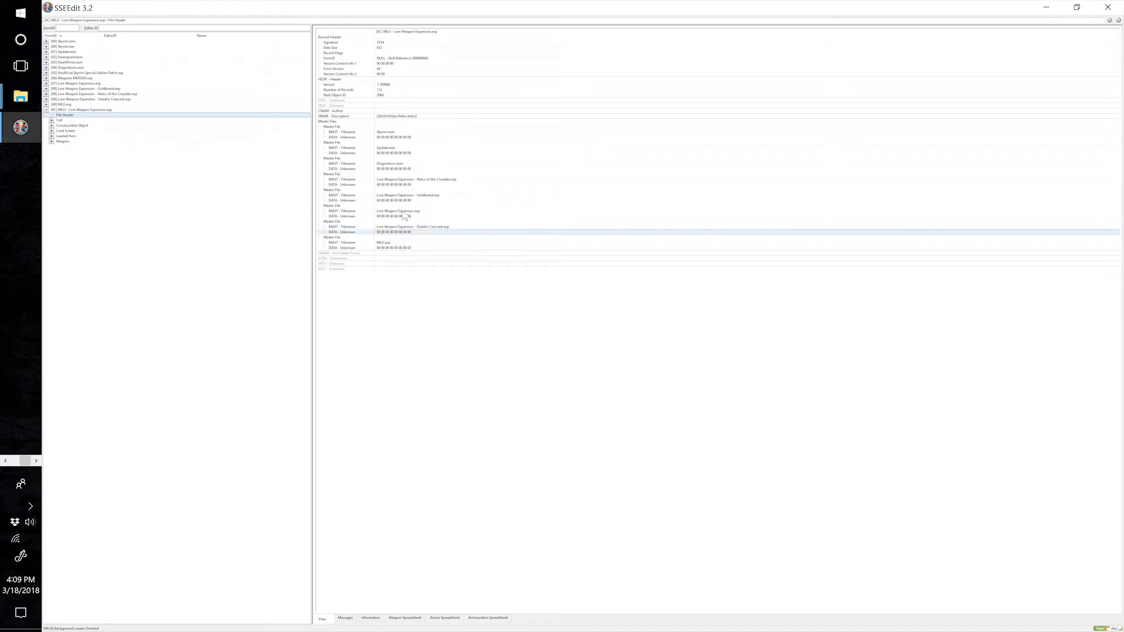
pyautogui.rightClick(405, 213)
pyautogui.click(395, 212)
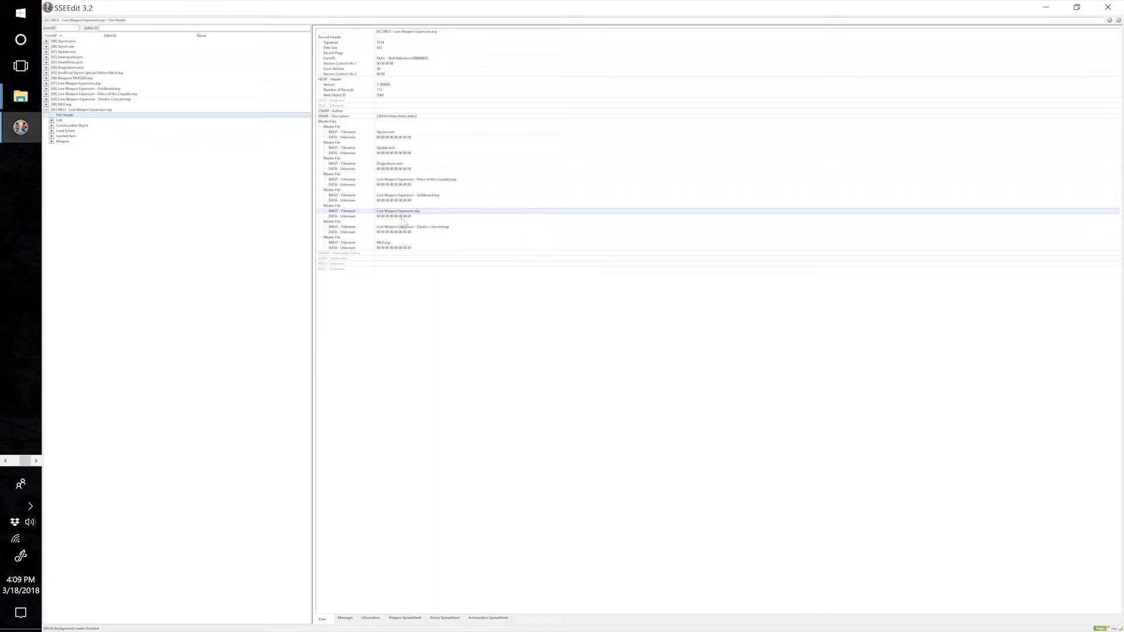
pyautogui.click(396, 211)
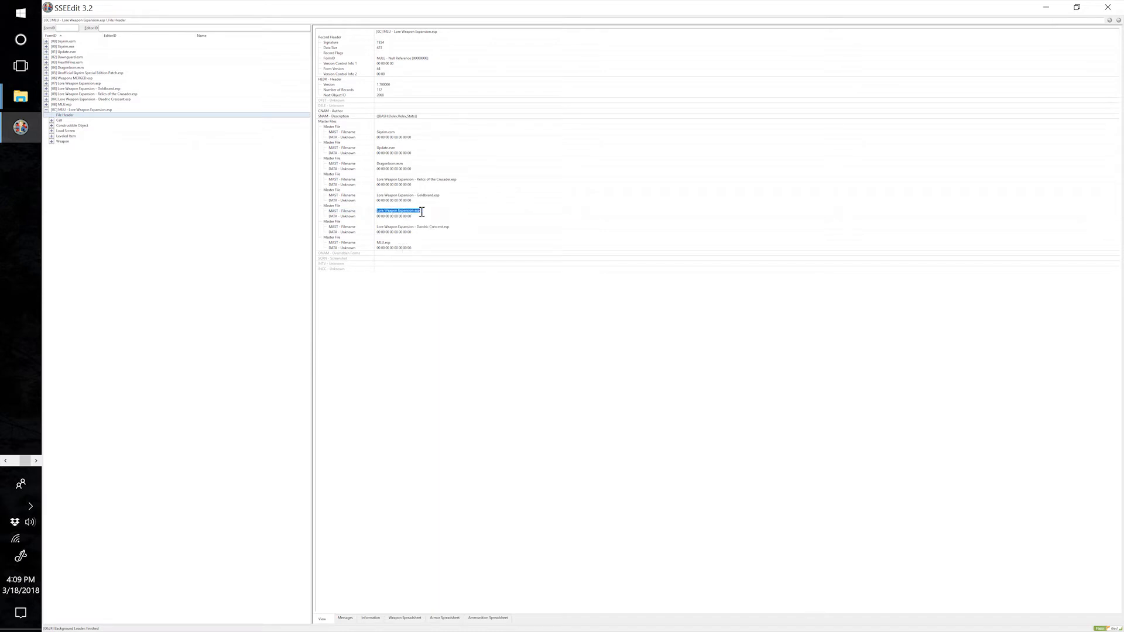
pyautogui.rightClick(410, 211)
pyautogui.click(439, 216)
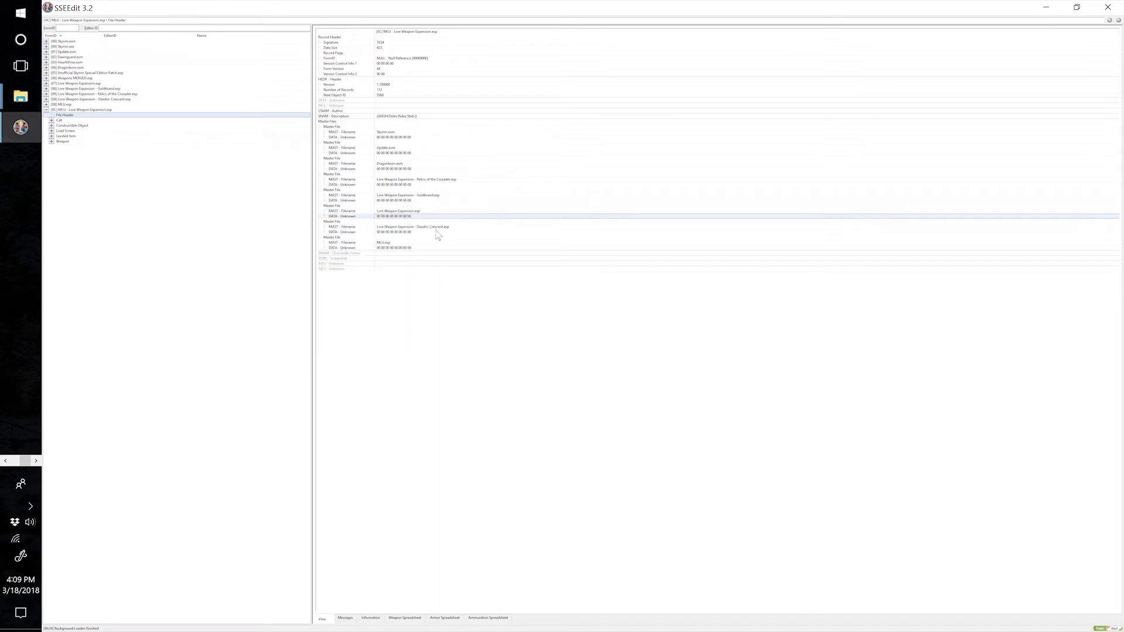
# Change the Lore Weapon Expansion.esp master filename in the patch's file header to Weapons MERGED.esp.
pyautogui.rightClick(420, 212)
pyautogui.click(436, 216)
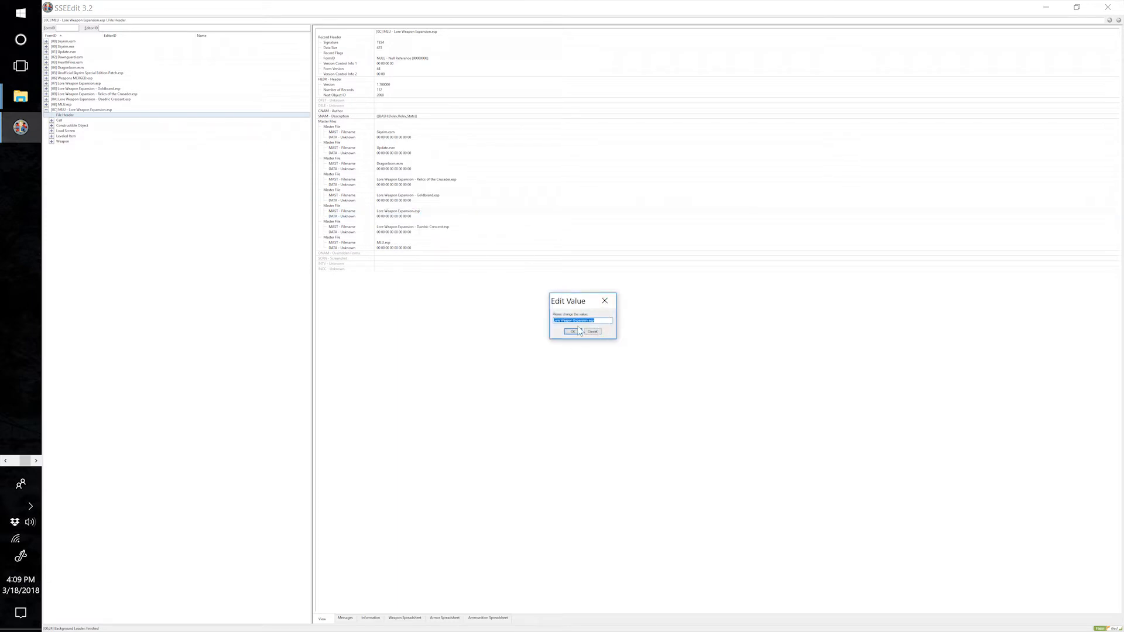
pyautogui.moveTo(572, 301); pyautogui.dragTo(546, 287)
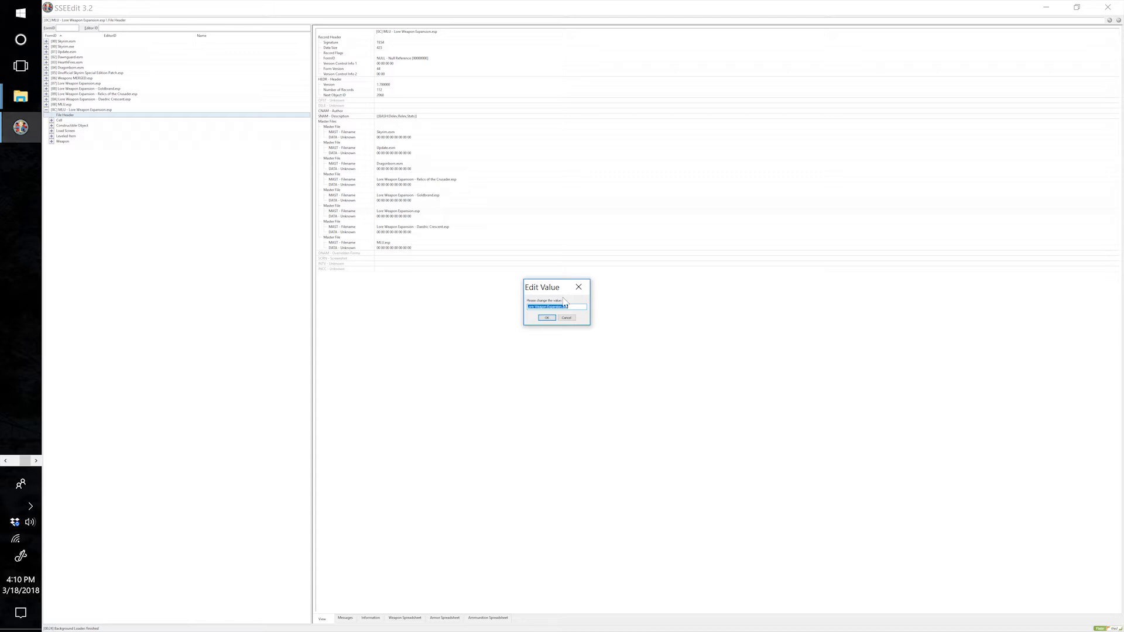
pyautogui.write('Weapons MERGED')
pyautogui.click(546, 318)
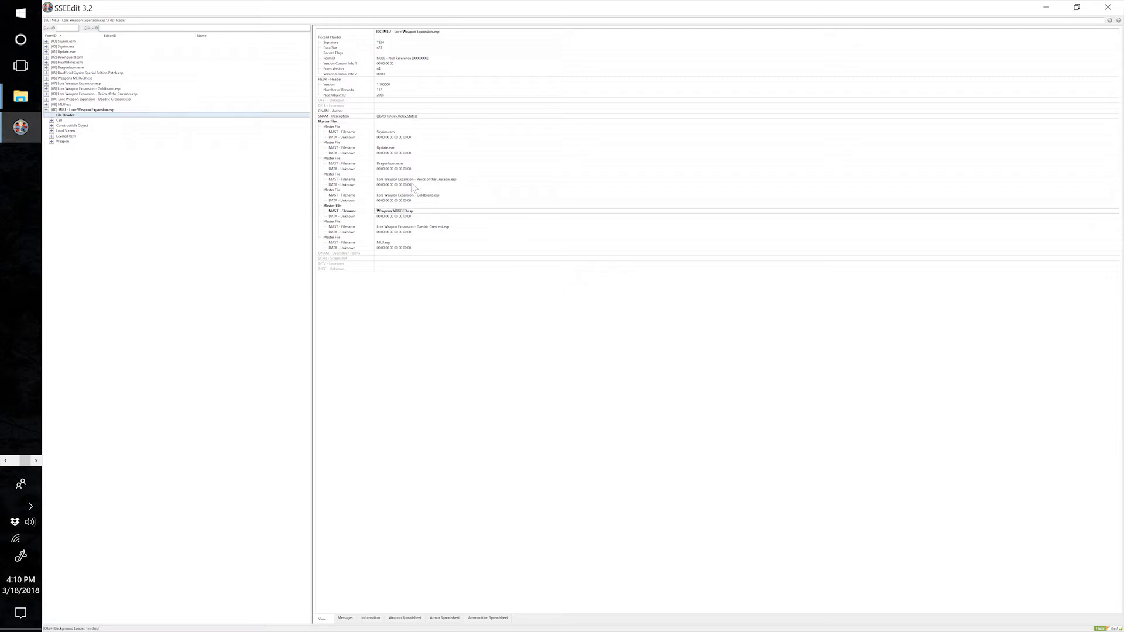
pyautogui.rightClick(409, 181)
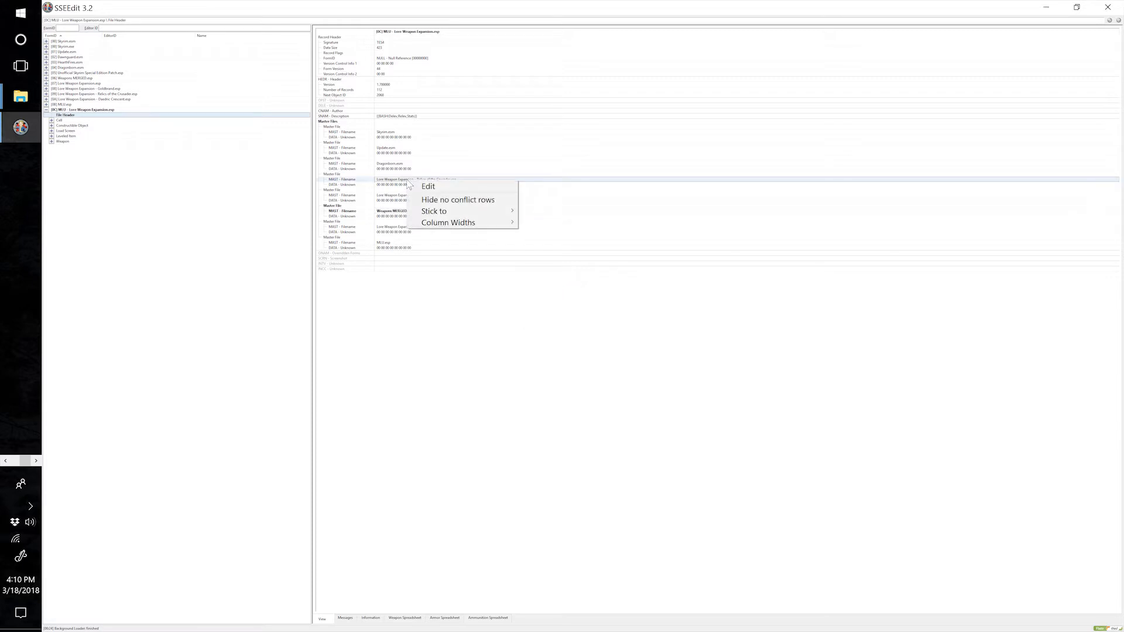
pyautogui.click(396, 180)
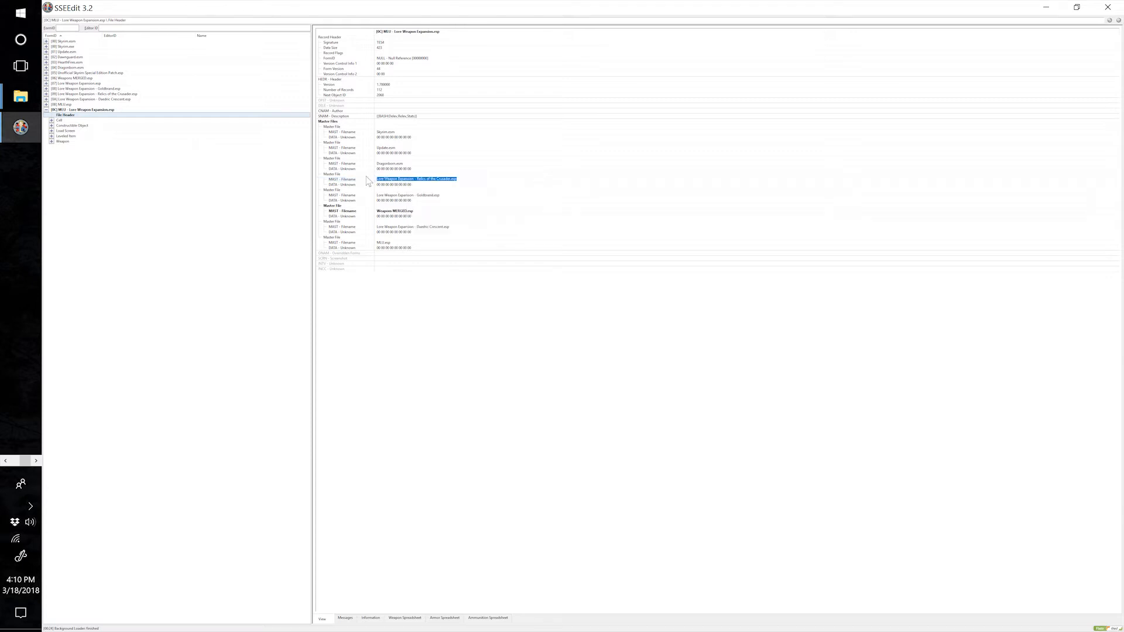
pyautogui.click(370, 179)
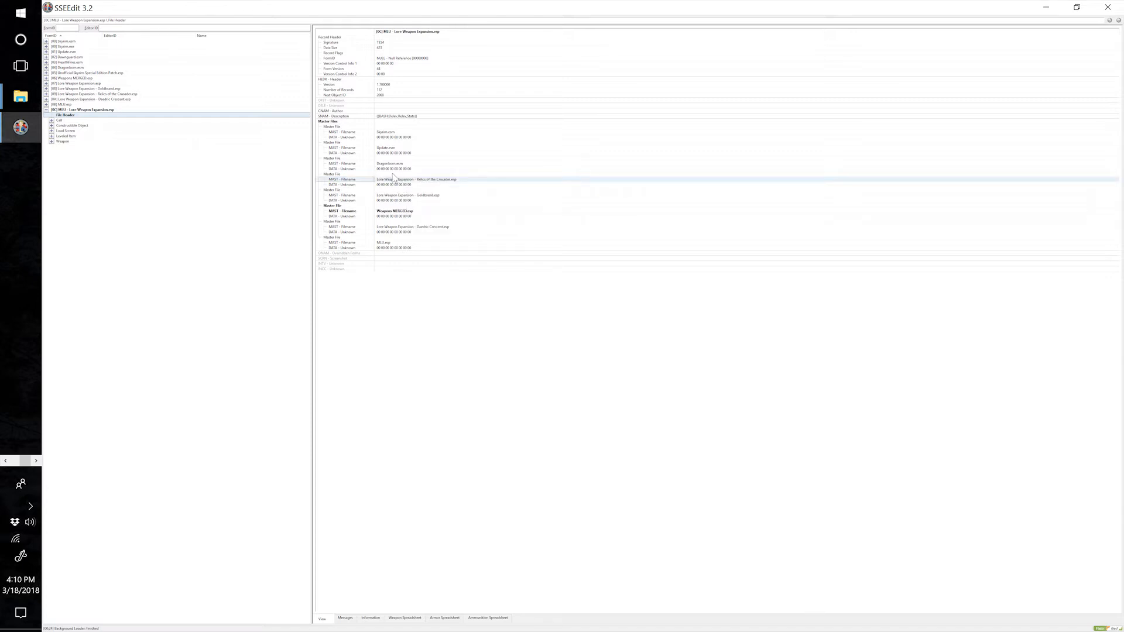
pyautogui.rightClick(397, 179)
pyautogui.click(400, 181)
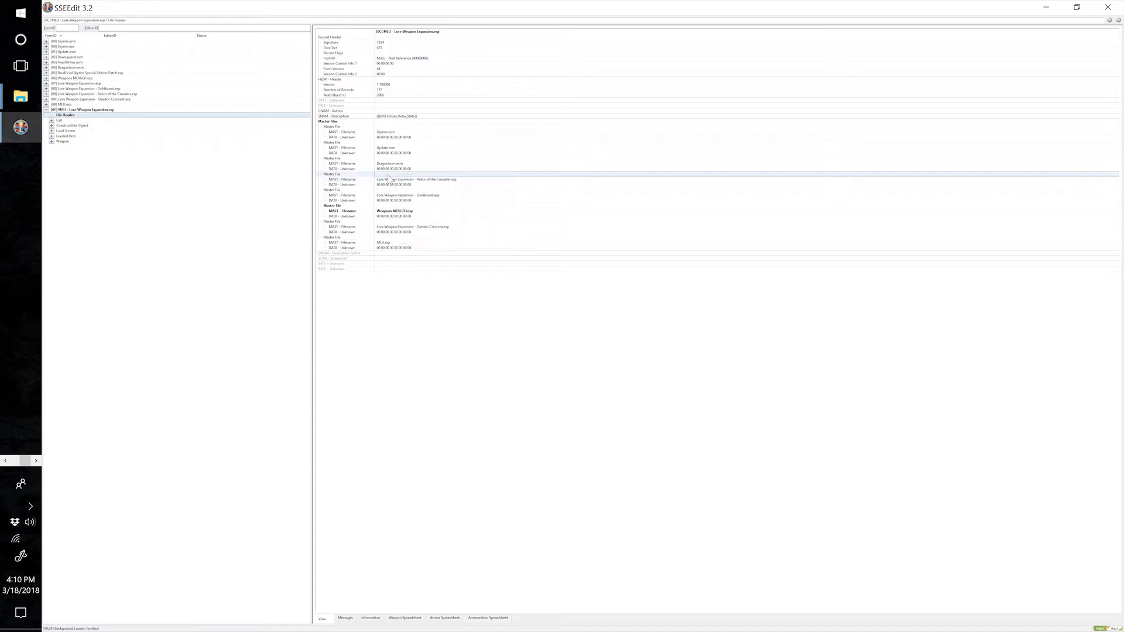
# Remove the Relics of the Crusader, Goldbrand and Daedric Crescent master entries from the patch's file header.
pyautogui.rightClick(407, 177)
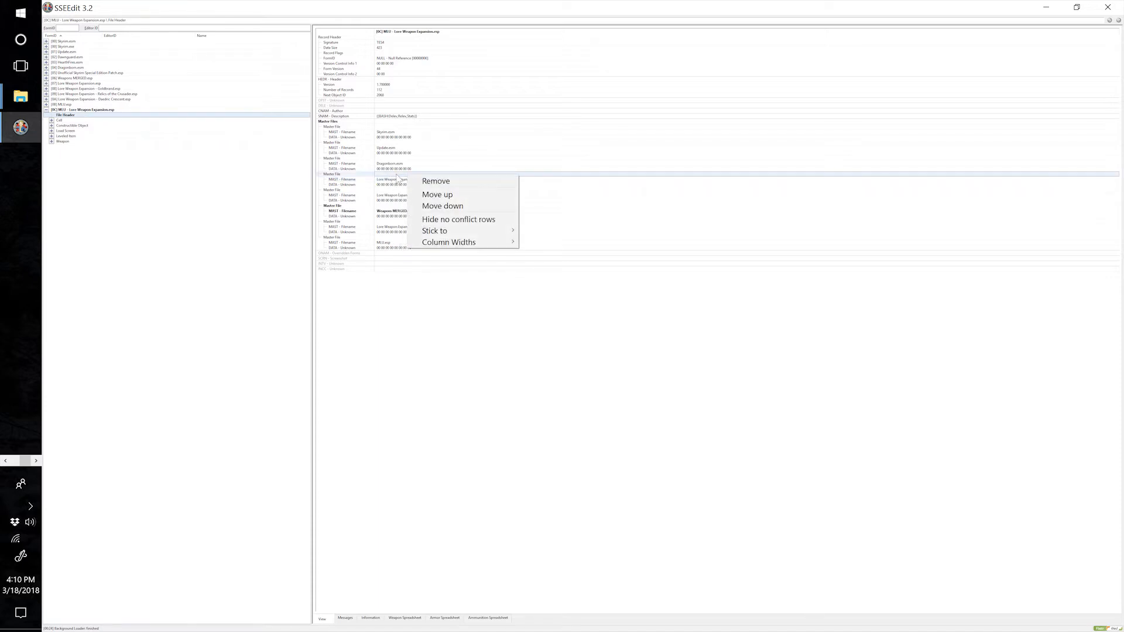
pyautogui.click(434, 181)
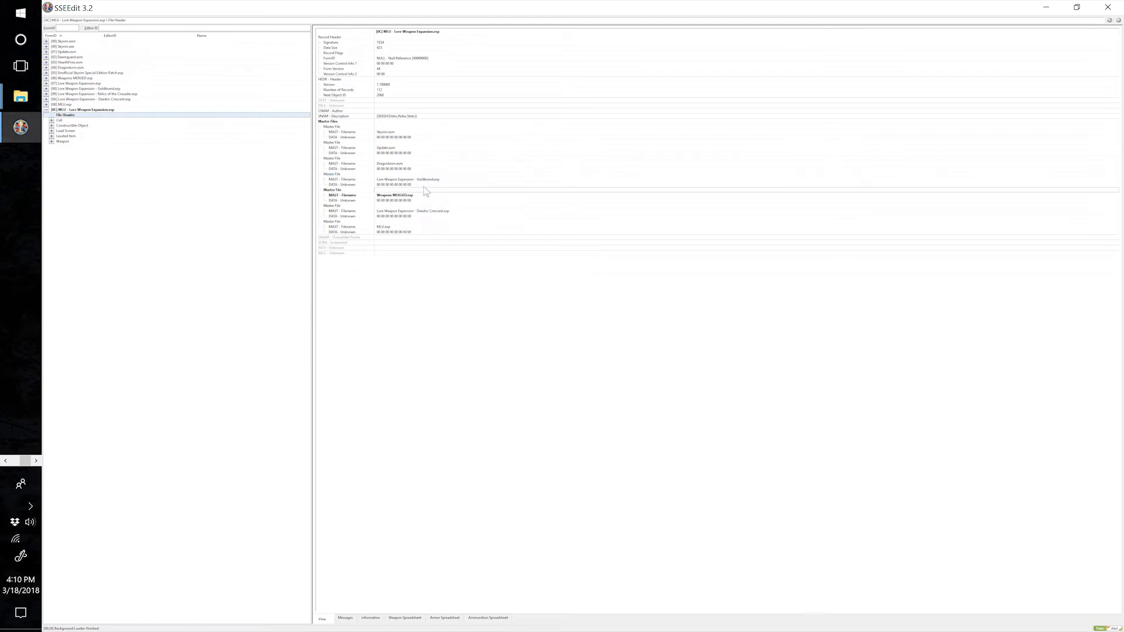
pyautogui.rightClick(403, 179)
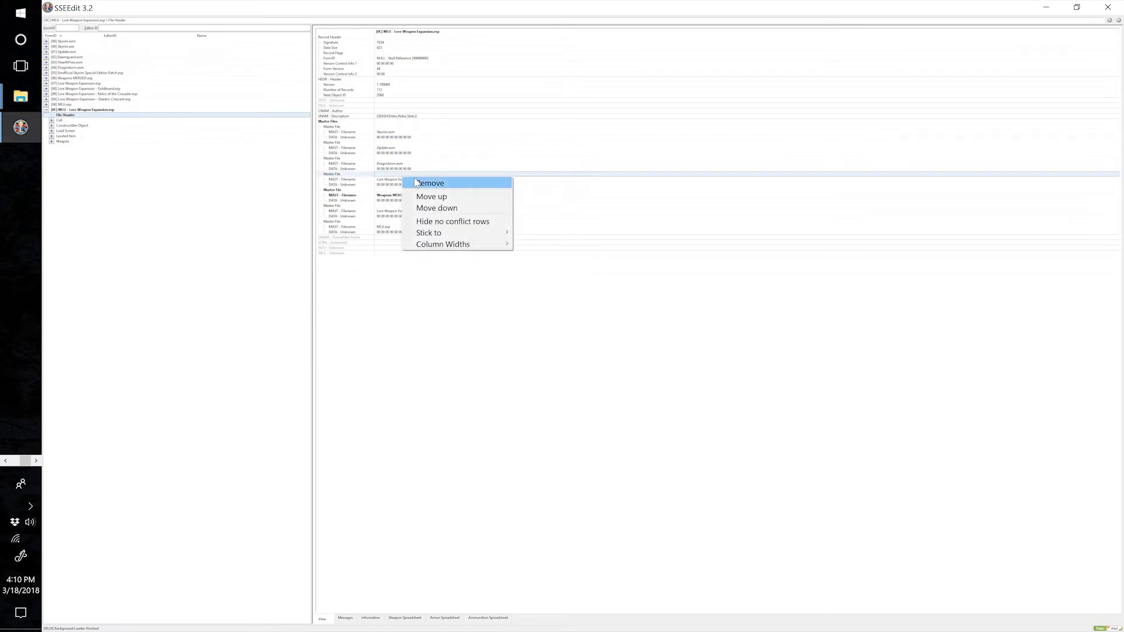
pyautogui.click(421, 184)
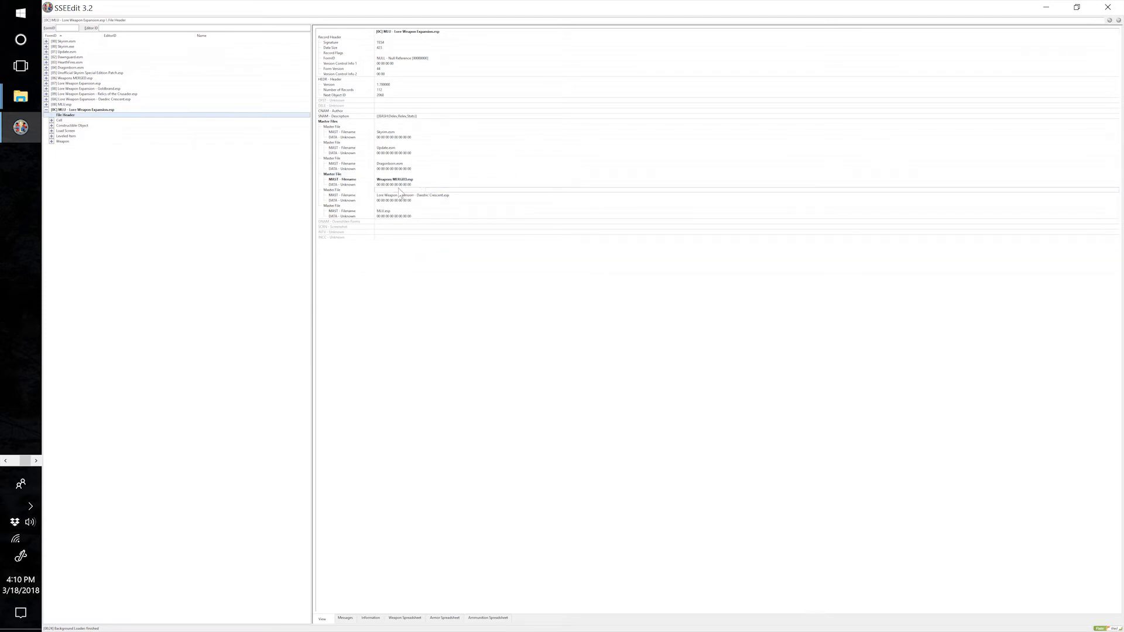
pyautogui.rightClick(399, 187)
pyautogui.rightClick(392, 190)
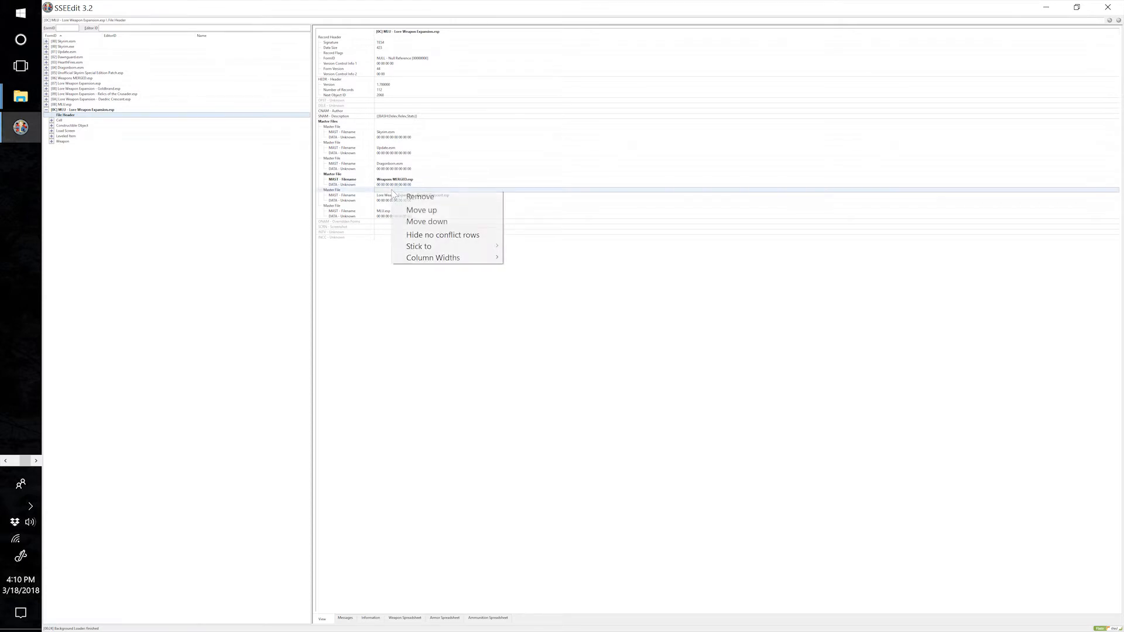
pyautogui.click(411, 198)
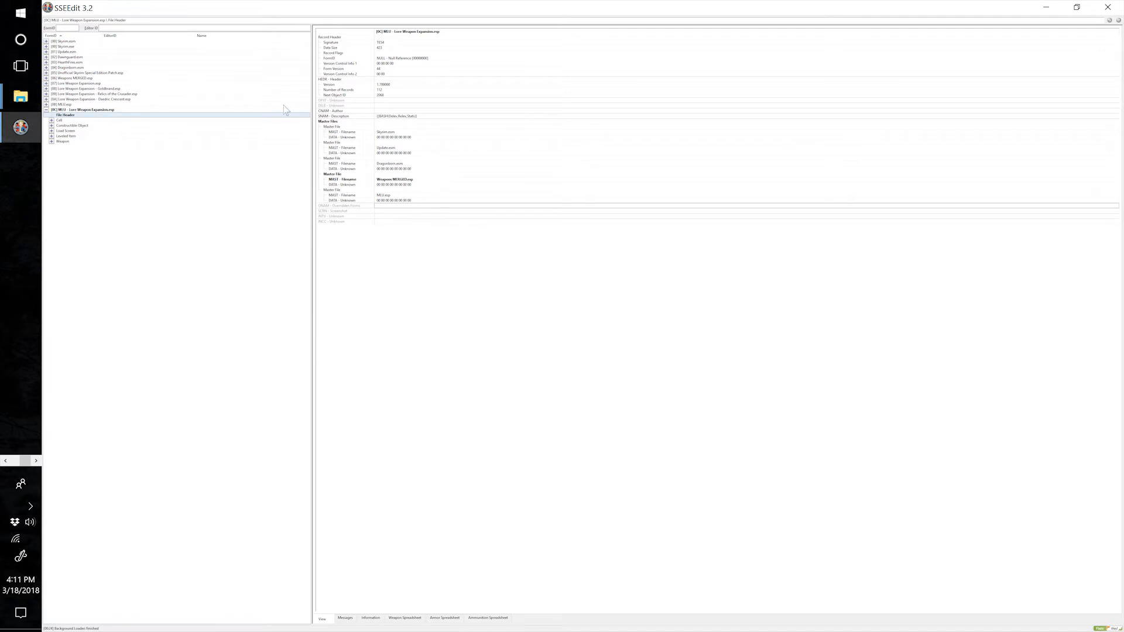
# Close SSEEdit and save the modified MLU - Lore Weapon Expansion.esp.
pyautogui.click(1107, 7)
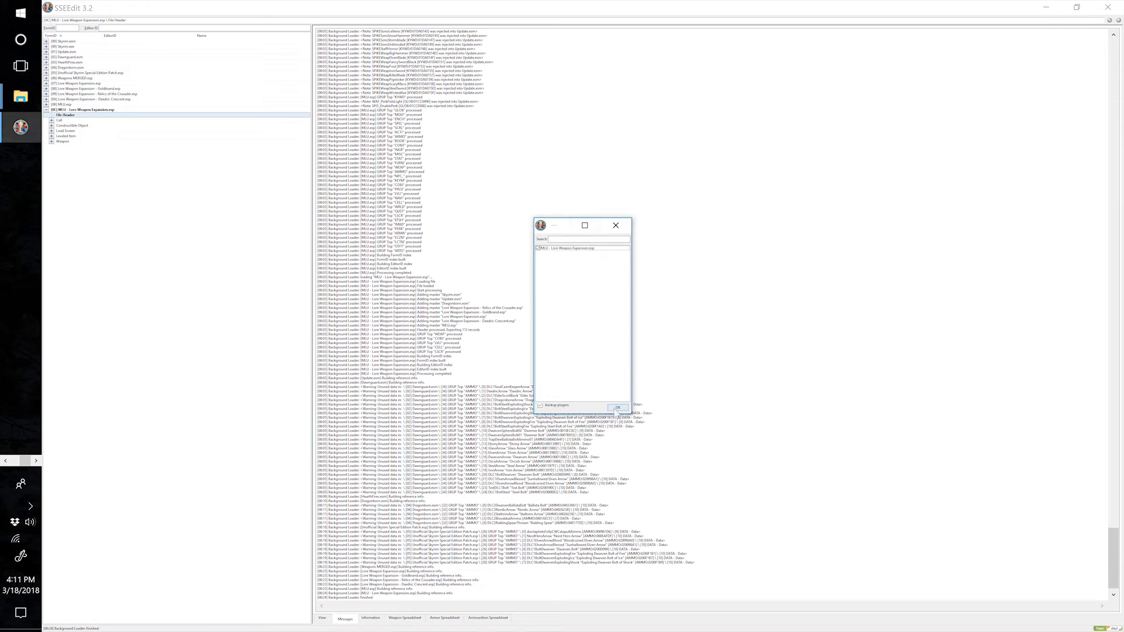
pyautogui.click(616, 409)
# In Mod Organizer, create a mod from the Overwrite contents named "318 MorrowLoot Ultimate Lore Weapon Expansion Patch".
pyautogui.rightClick(297, 549)
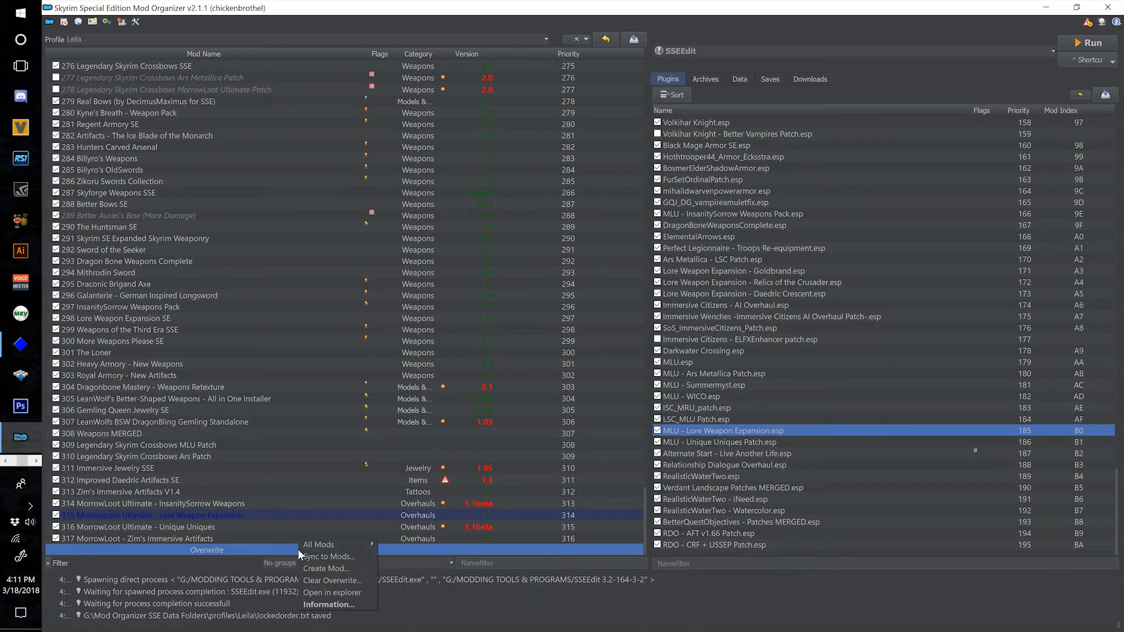
pyautogui.click(339, 568)
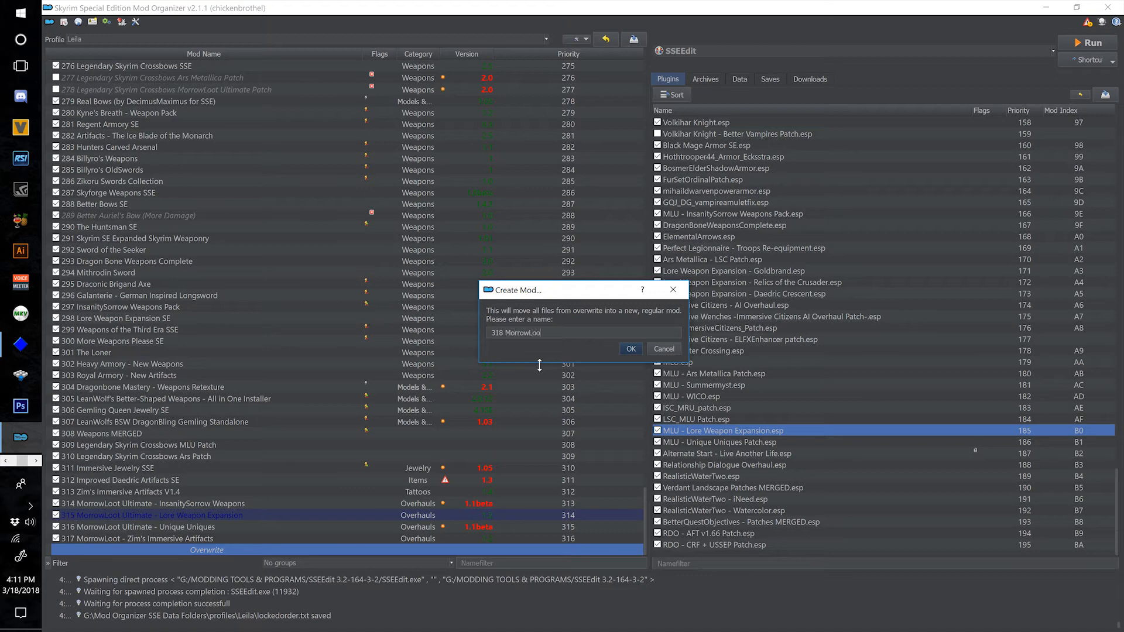
pyautogui.write('imate Lore WeaponsExpansion Patch')
pyautogui.click(631, 349)
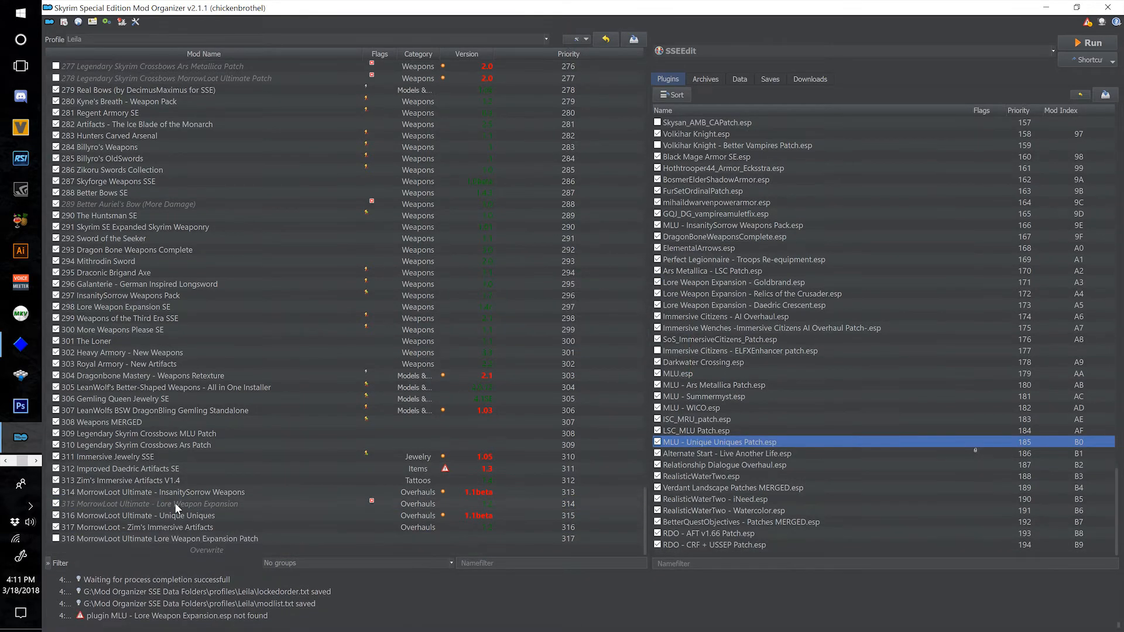
# Enable the new 318 Lore Weapon Expansion patch mod and disable the old 315 MorrowLoot Ultimate - Lore Weapon Expansion mod.
pyautogui.click(57, 539)
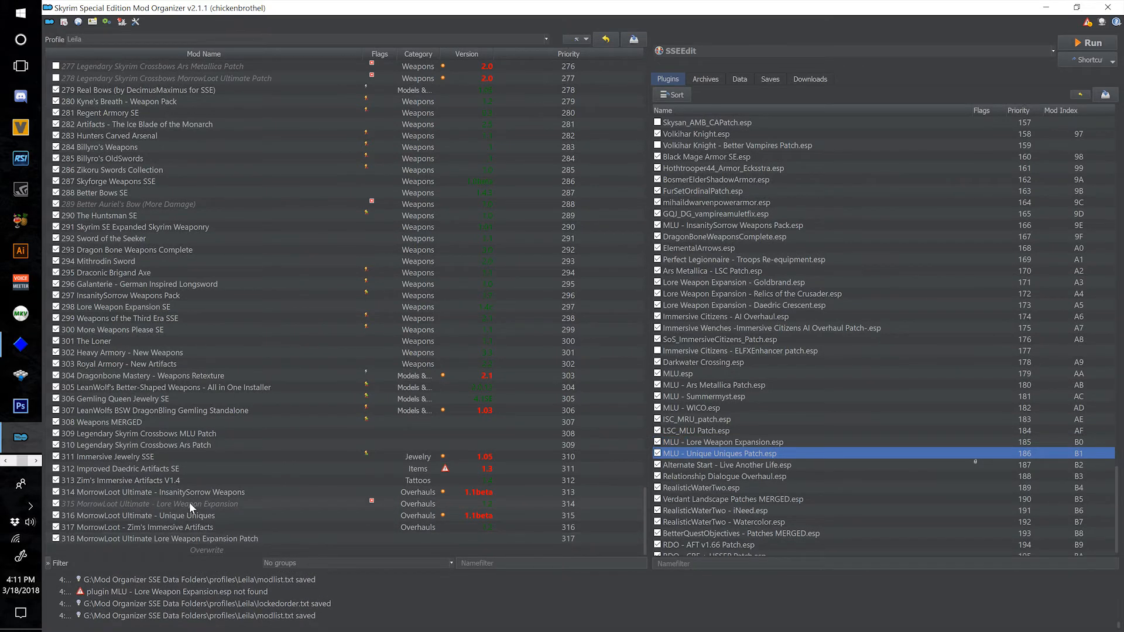
pyautogui.moveTo(188, 502)
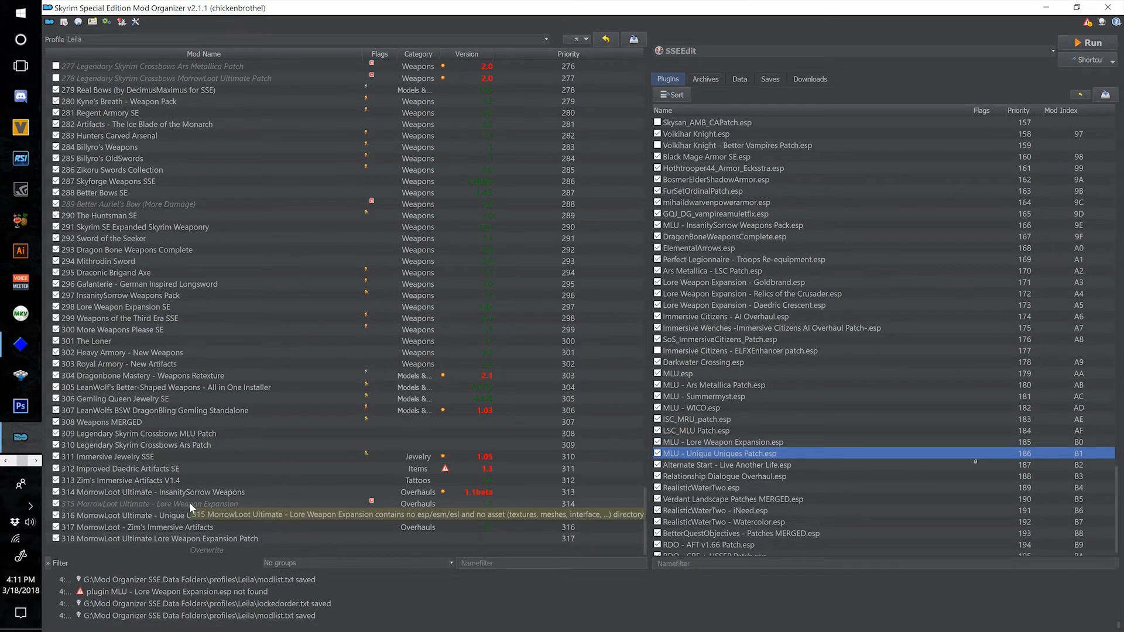
pyautogui.click(56, 503)
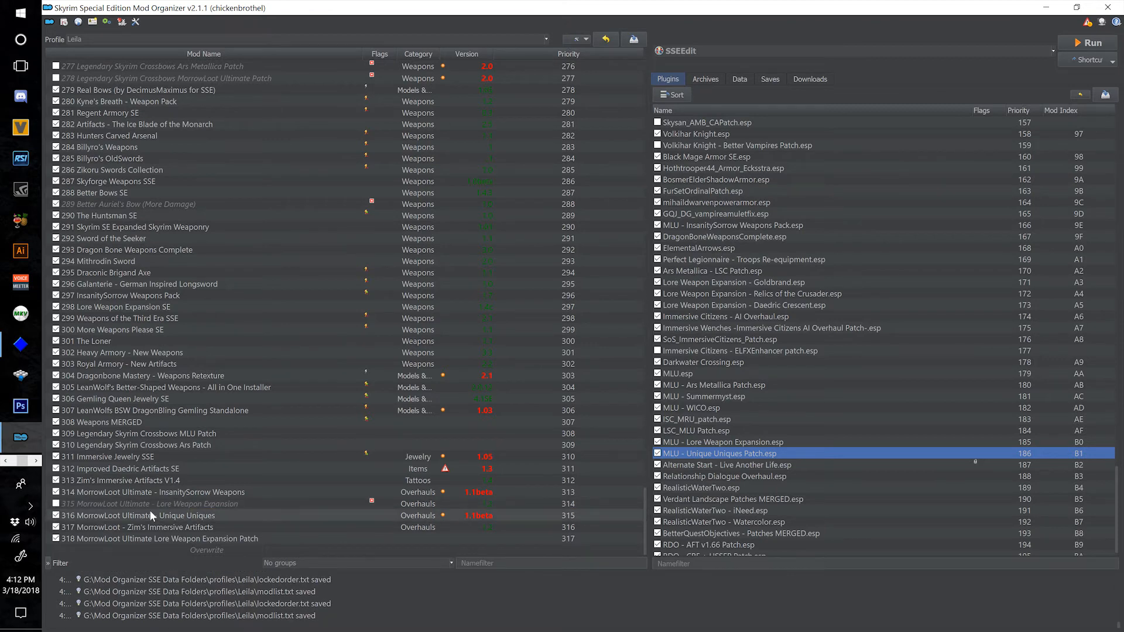
# Inspect the file tree of the 315 MorrowLoot Ultimate - Lore Weapon Expansion mod.
pyautogui.doubleClick(242, 504)
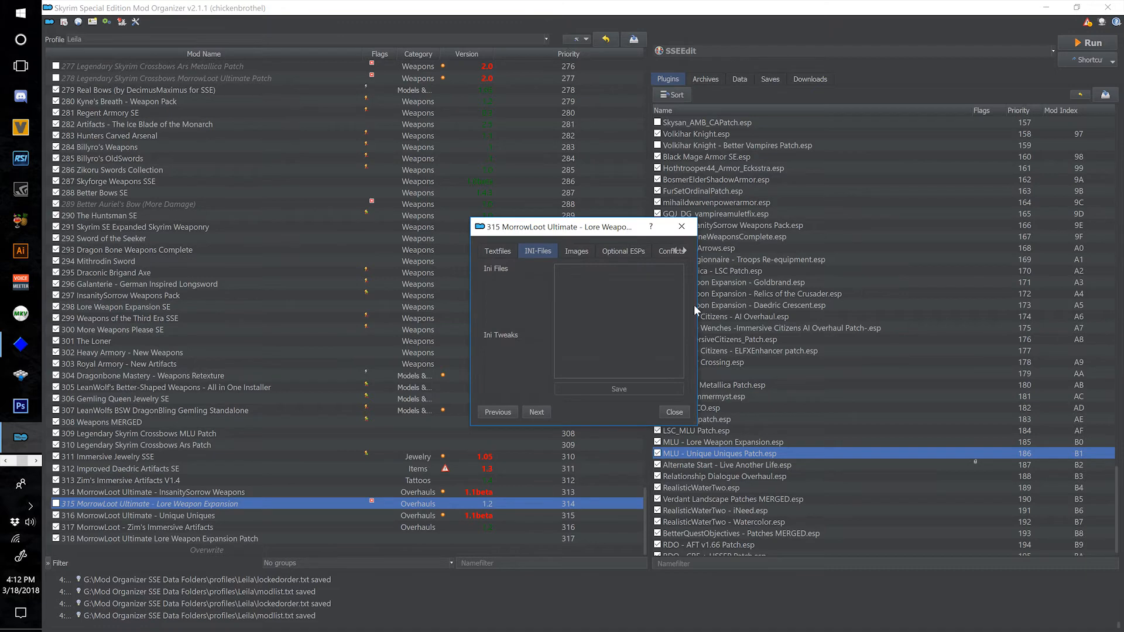
pyautogui.moveTo(698, 308); pyautogui.dragTo(980, 308)
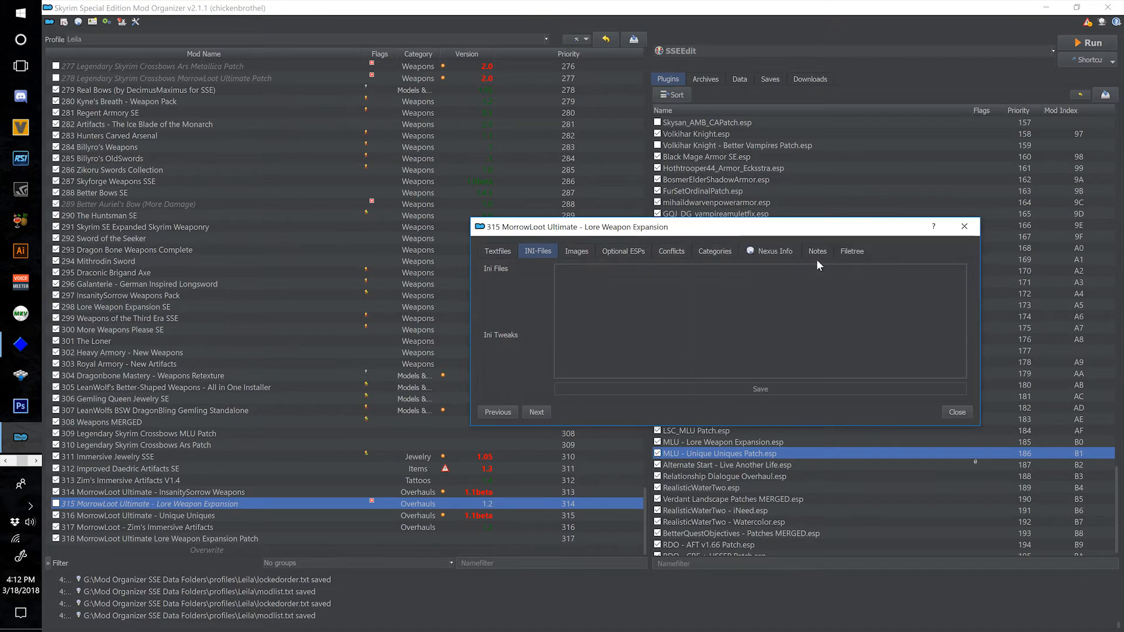
pyautogui.click(853, 254)
pyautogui.click(964, 226)
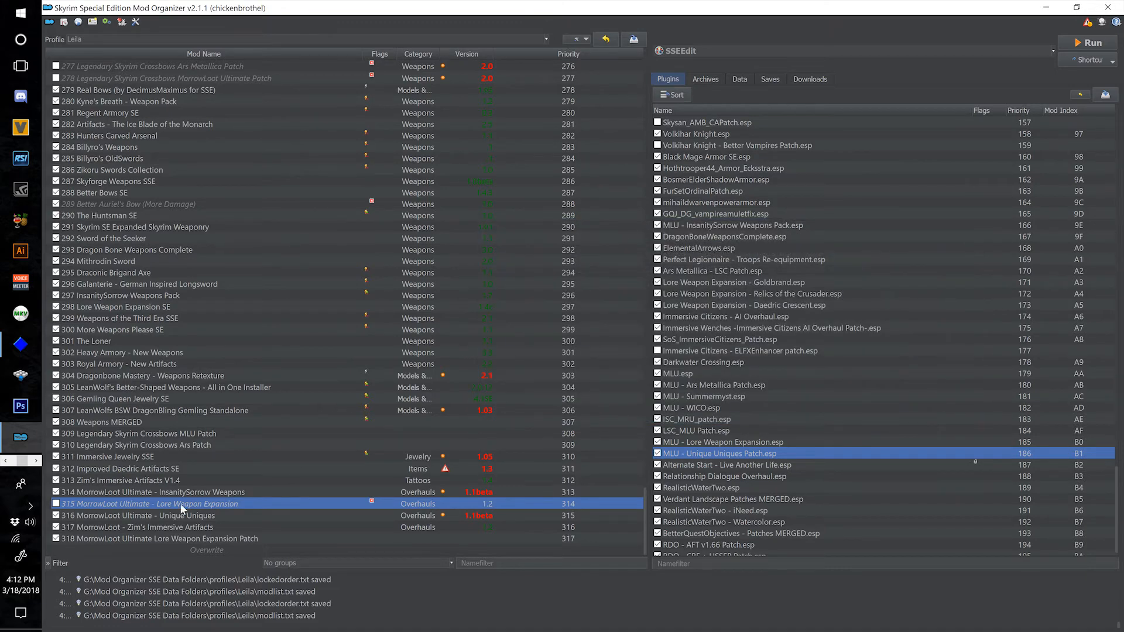
# Compare the 315 and 318 Lore Weapon Expansion patch mods and check the masters of MLU - Lore Weapon Expansion.esp.
pyautogui.click(78, 539)
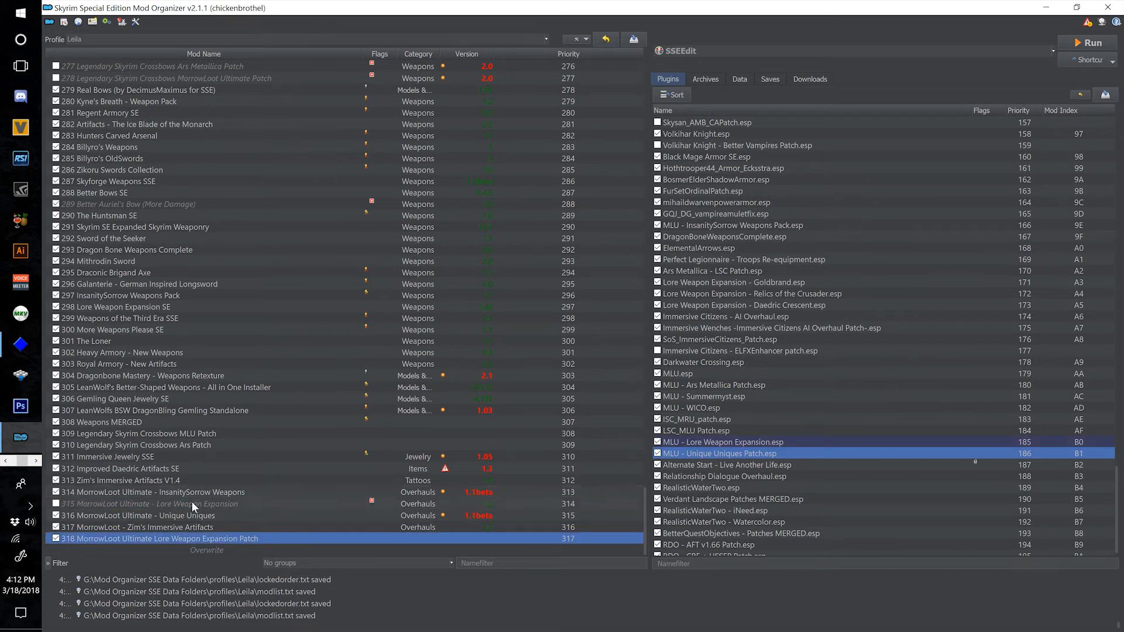
pyautogui.moveTo(192, 501)
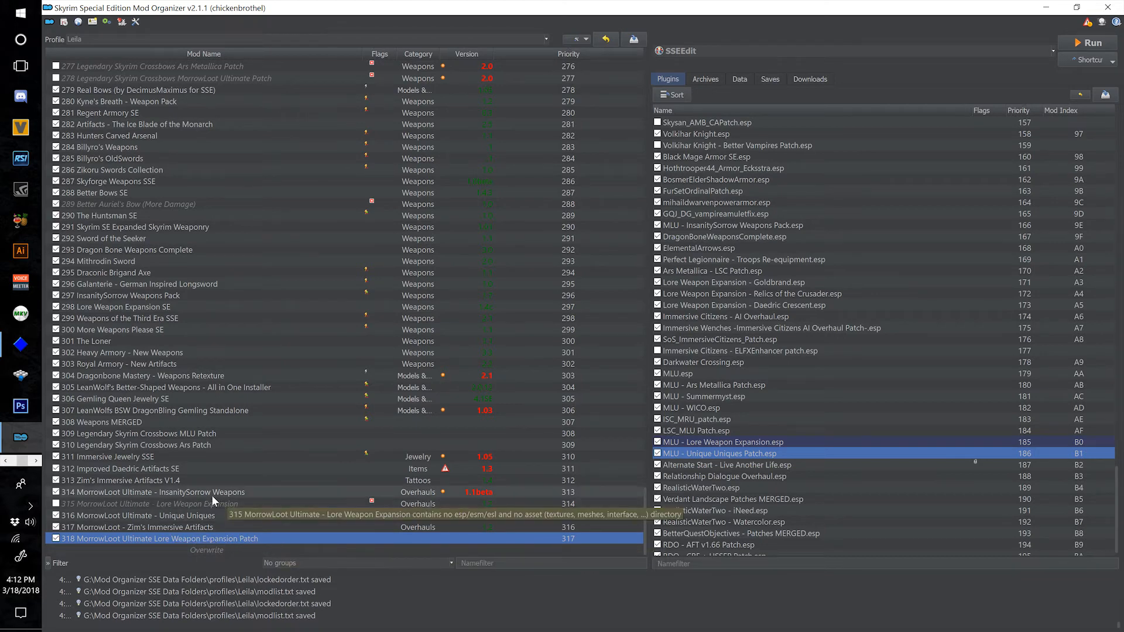
pyautogui.click(196, 503)
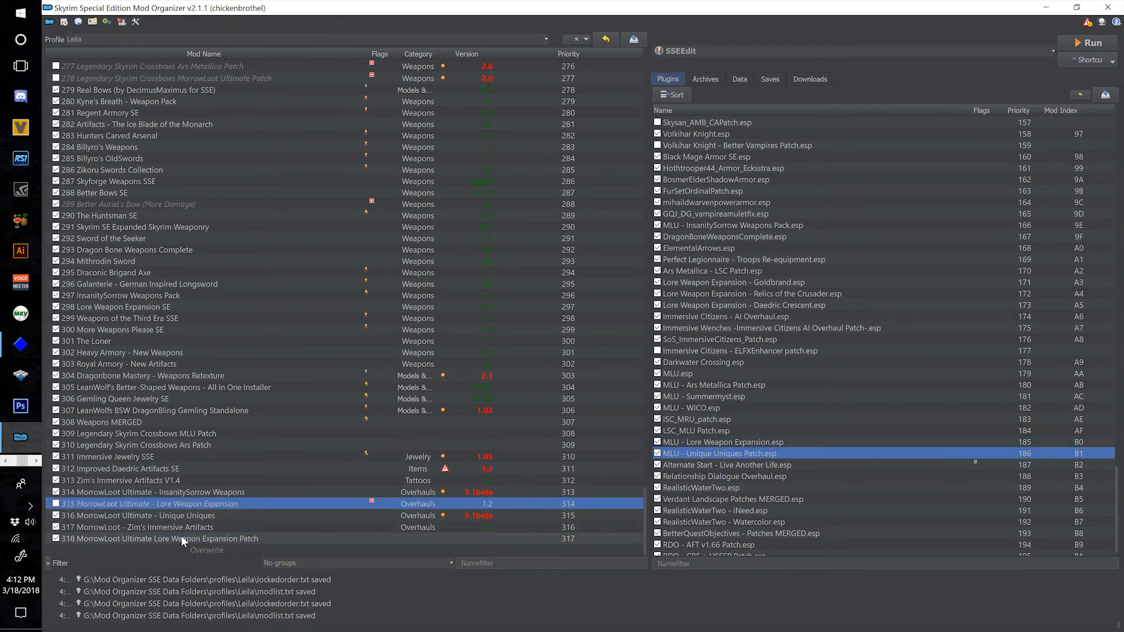
pyautogui.click(180, 539)
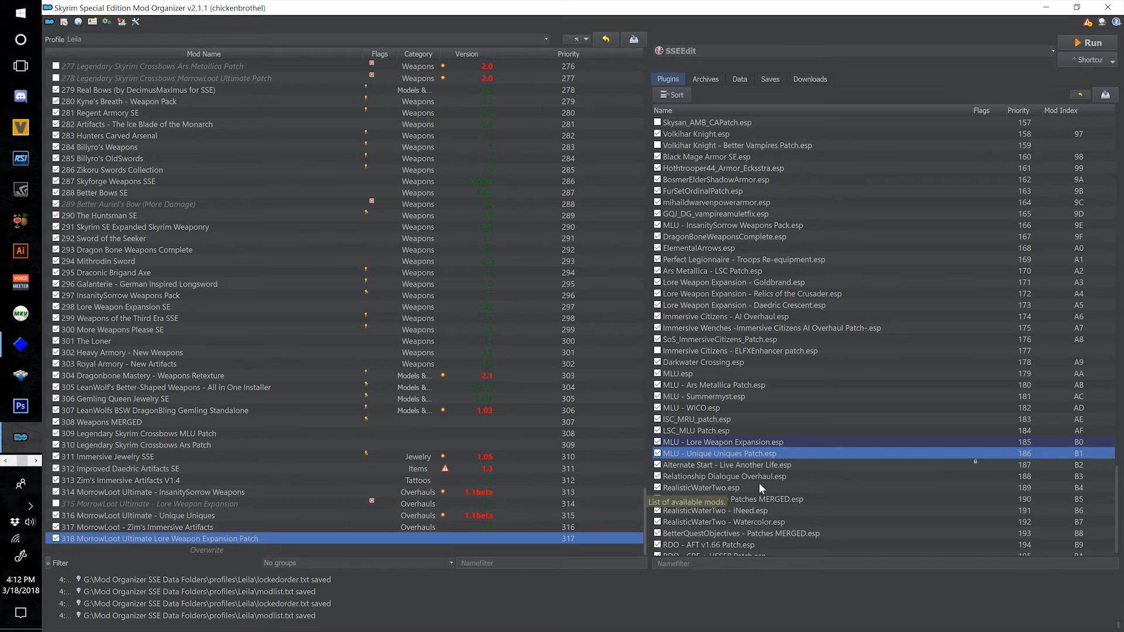
pyautogui.scroll(-1, 828, 490)
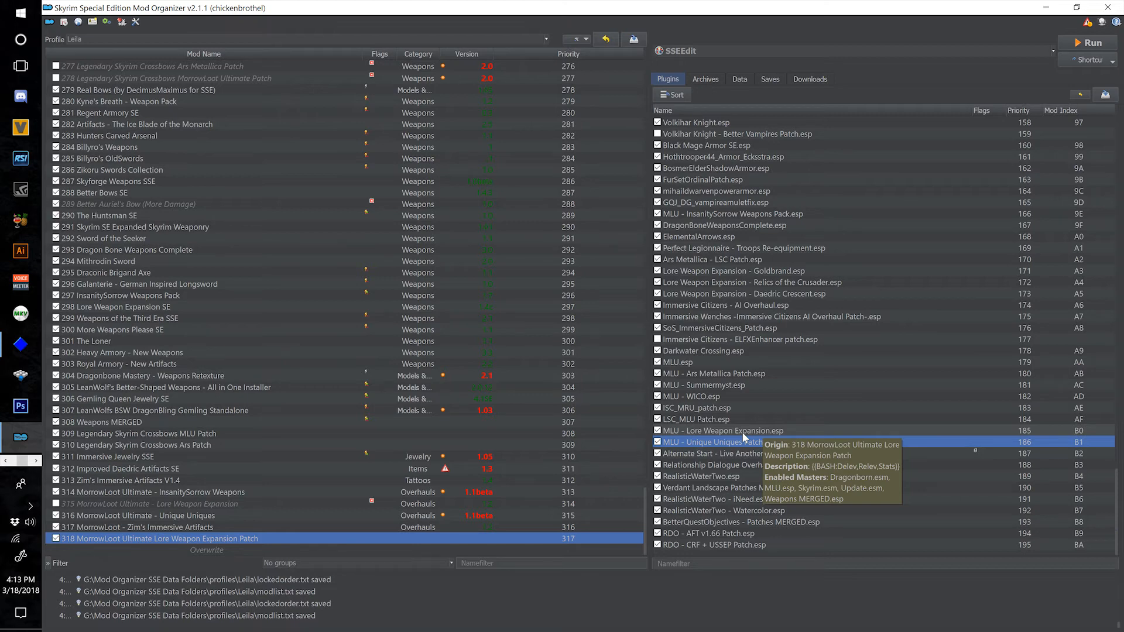
# Move all four plugins of 298 Lore Weapon Expansion SE from available to optional ESPs.
pyautogui.click(232, 306)
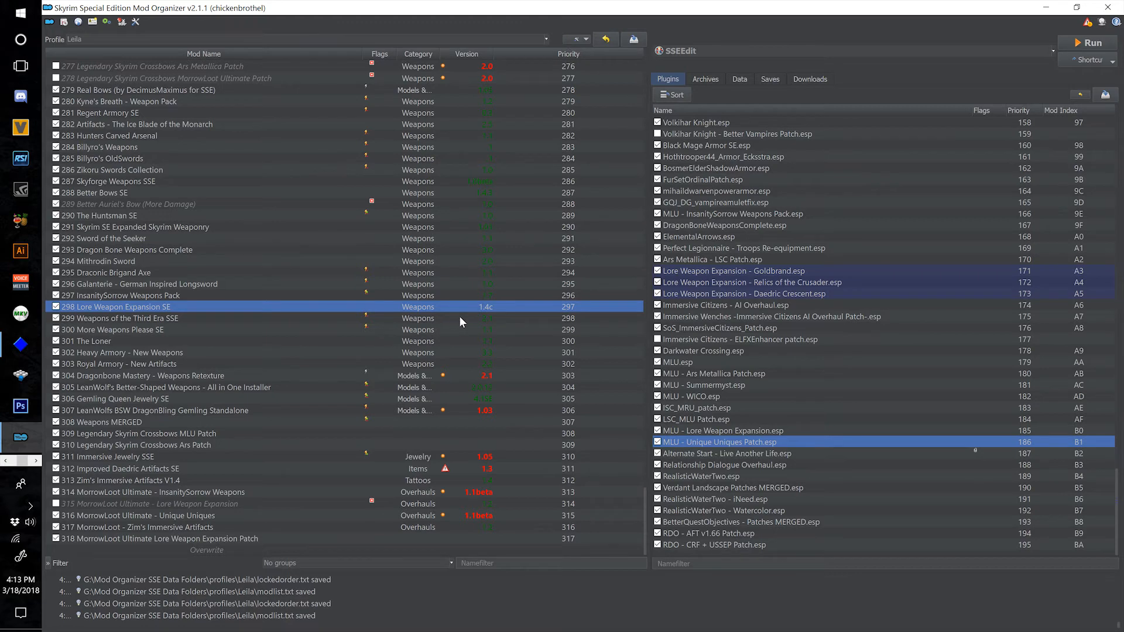
pyautogui.click(637, 252)
pyautogui.click(619, 344)
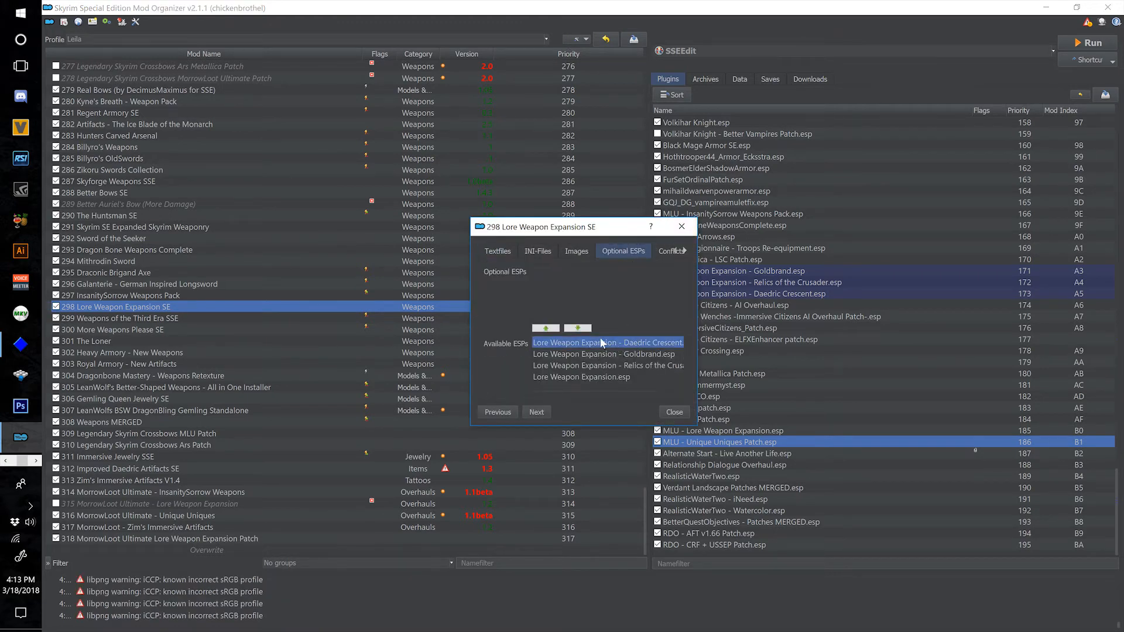
pyautogui.click(555, 329)
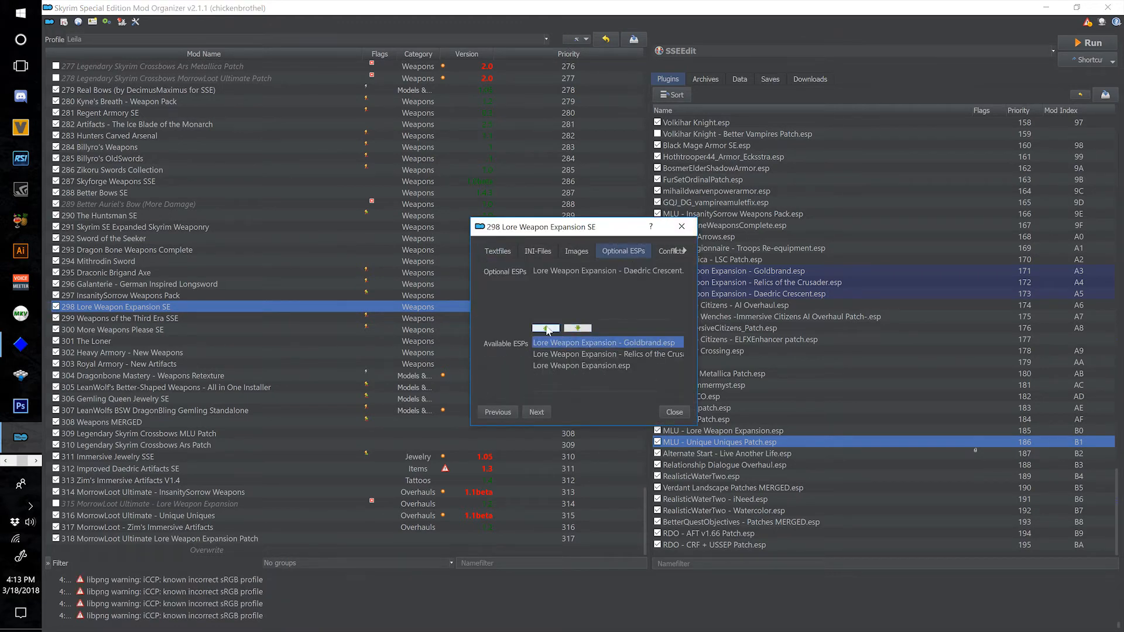
pyautogui.click(548, 329)
pyautogui.click(547, 329)
pyautogui.click(548, 328)
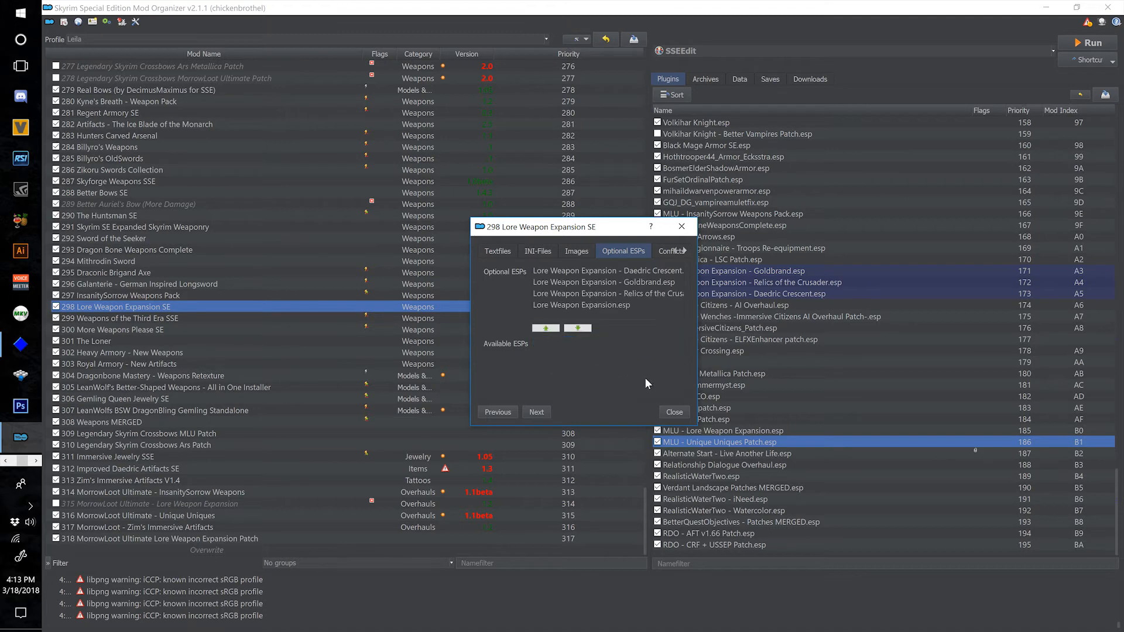
pyautogui.click(674, 412)
# Locate MLU - Unique Uniques Patch.esp in the load order, launch SSEEdit and deselect every plugin in its module selection.
pyautogui.click(767, 430)
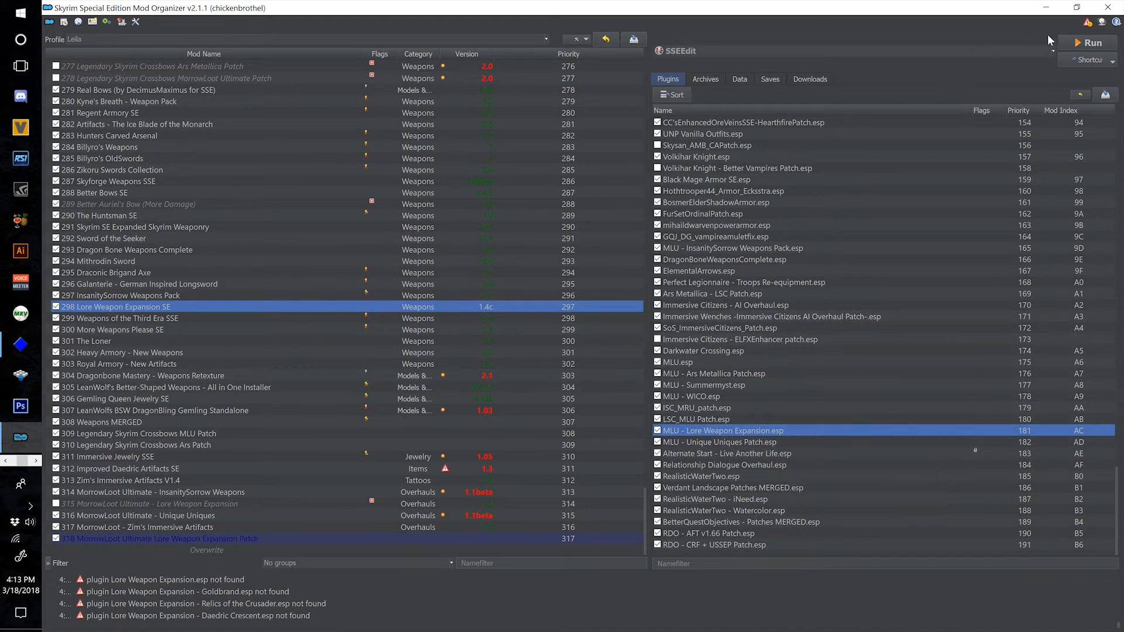
pyautogui.click(729, 439)
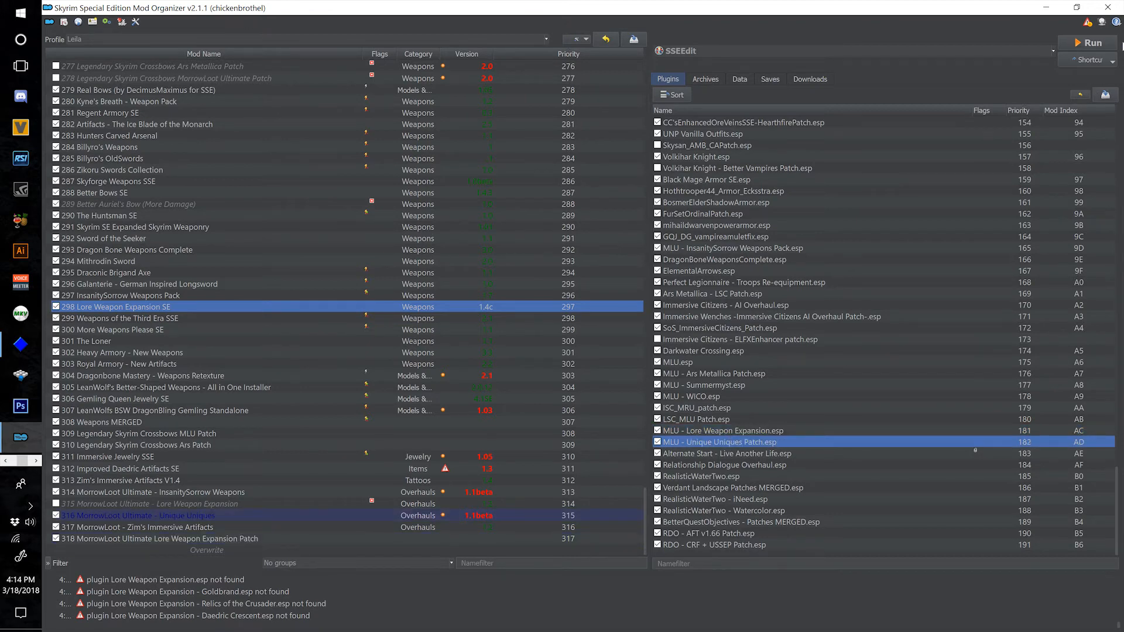
pyautogui.click(1094, 44)
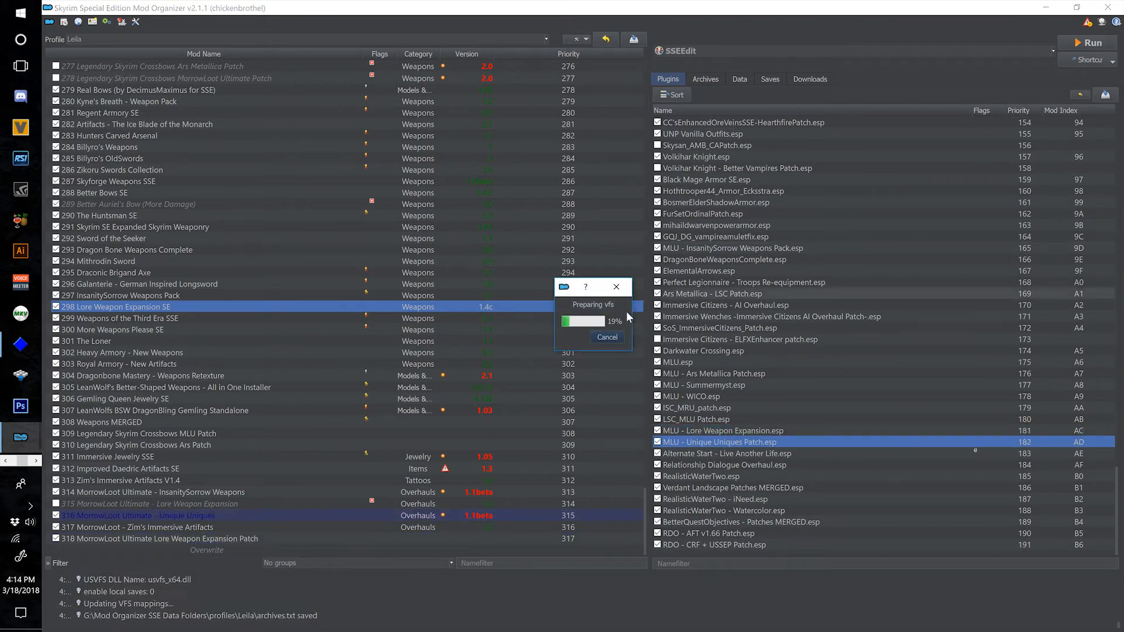
pyautogui.rightClick(615, 311)
pyautogui.click(638, 325)
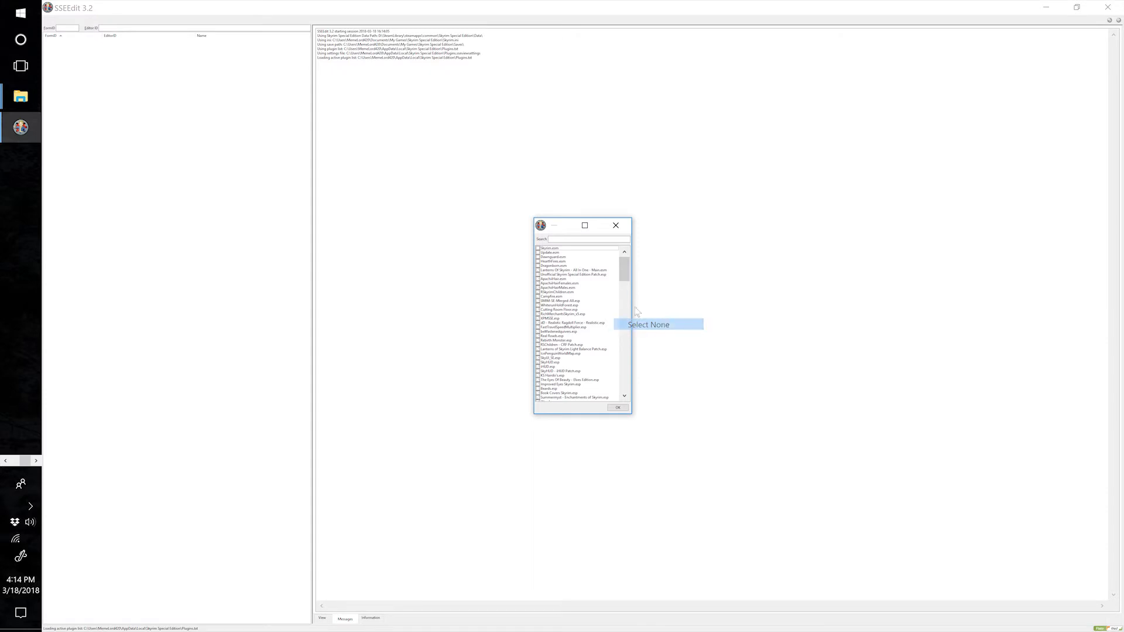
# Select MLU - Unique Uniques Patch.esp, MLU.esp and Unique Uniques.esp for loading, searching for "uniq" to find the last one.
pyautogui.moveTo(625, 269); pyautogui.dragTo(637, 402)
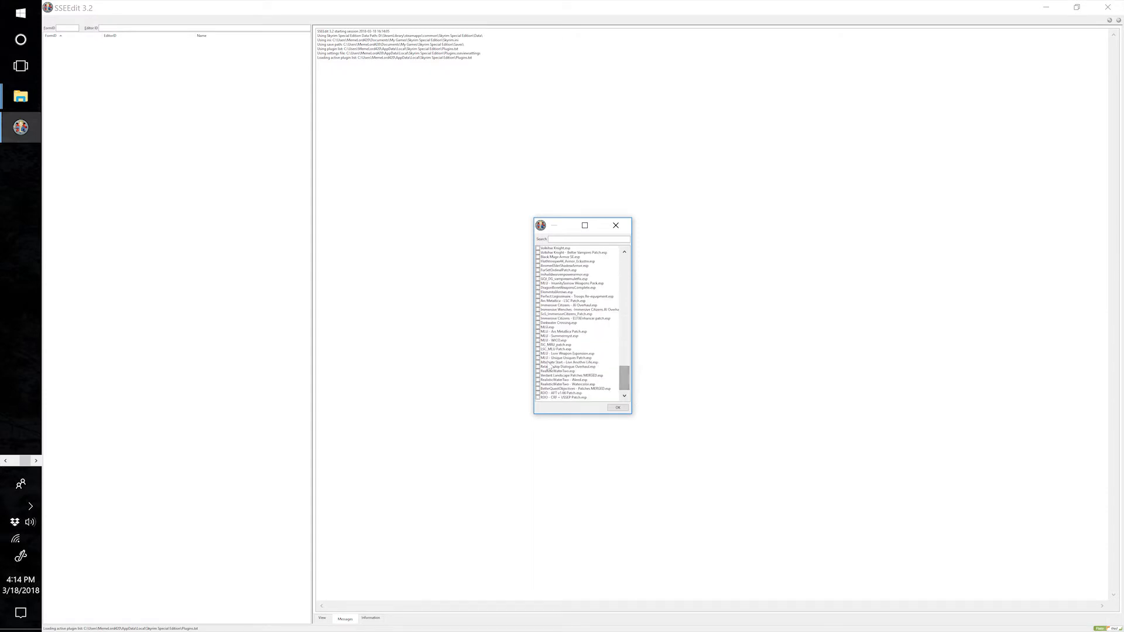
pyautogui.click(538, 357)
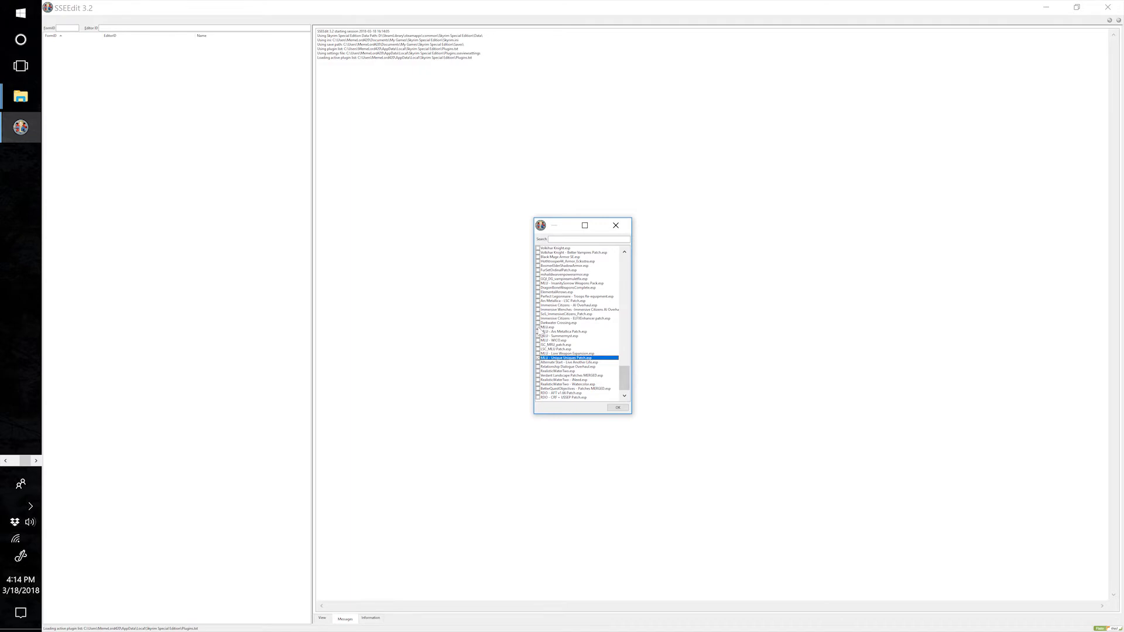
pyautogui.click(539, 327)
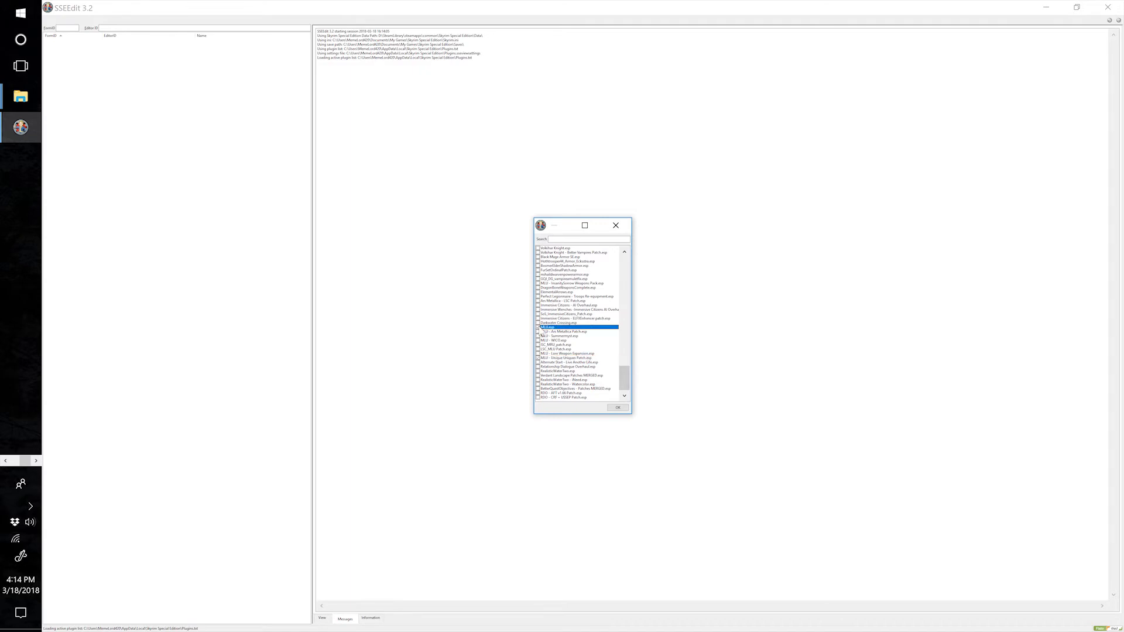
pyautogui.click(572, 239)
pyautogui.write('uniq')
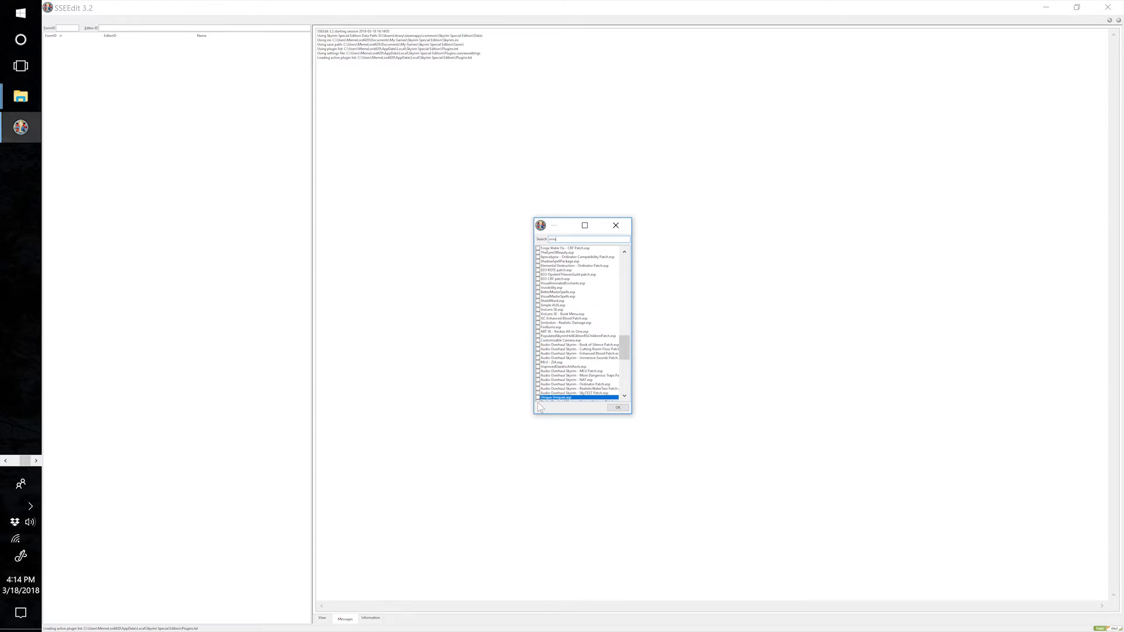
pyautogui.click(539, 398)
# Search for "weap", add Weapons MERGED.esp to the selection, clear the search and load the selected plugins.
pyautogui.moveTo(622, 348); pyautogui.dragTo(621, 353)
pyautogui.moveTo(560, 240); pyautogui.dragTo(537, 240)
pyautogui.write('weapo')
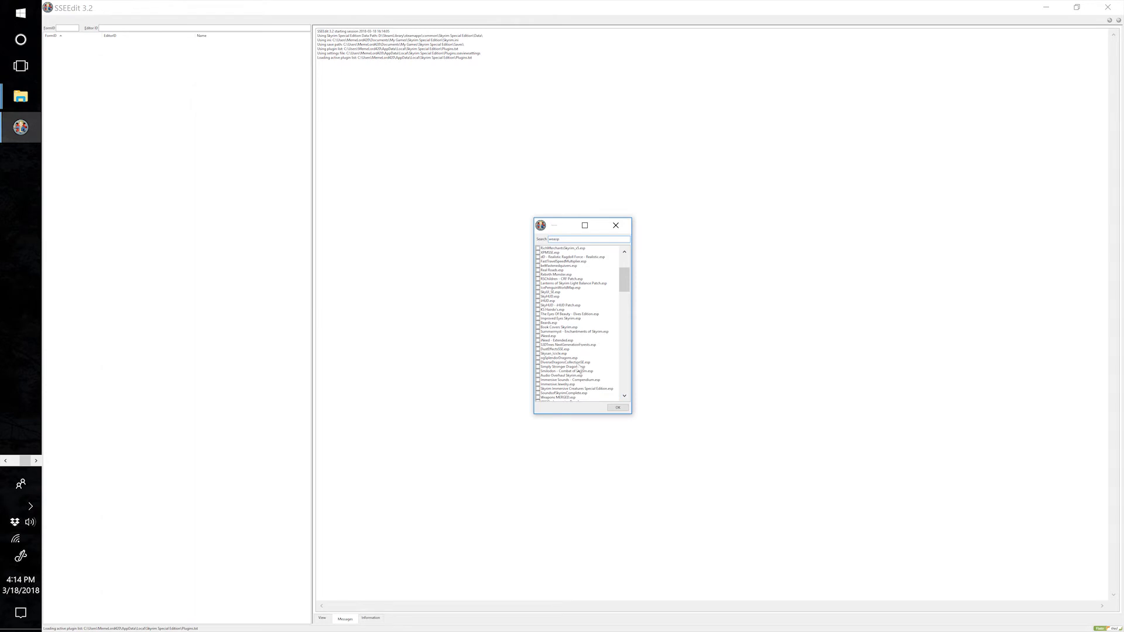
pyautogui.click(540, 399)
pyautogui.moveTo(587, 237); pyautogui.dragTo(539, 240)
pyautogui.press('BackSpace')
pyautogui.moveTo(627, 285); pyautogui.dragTo(626, 405)
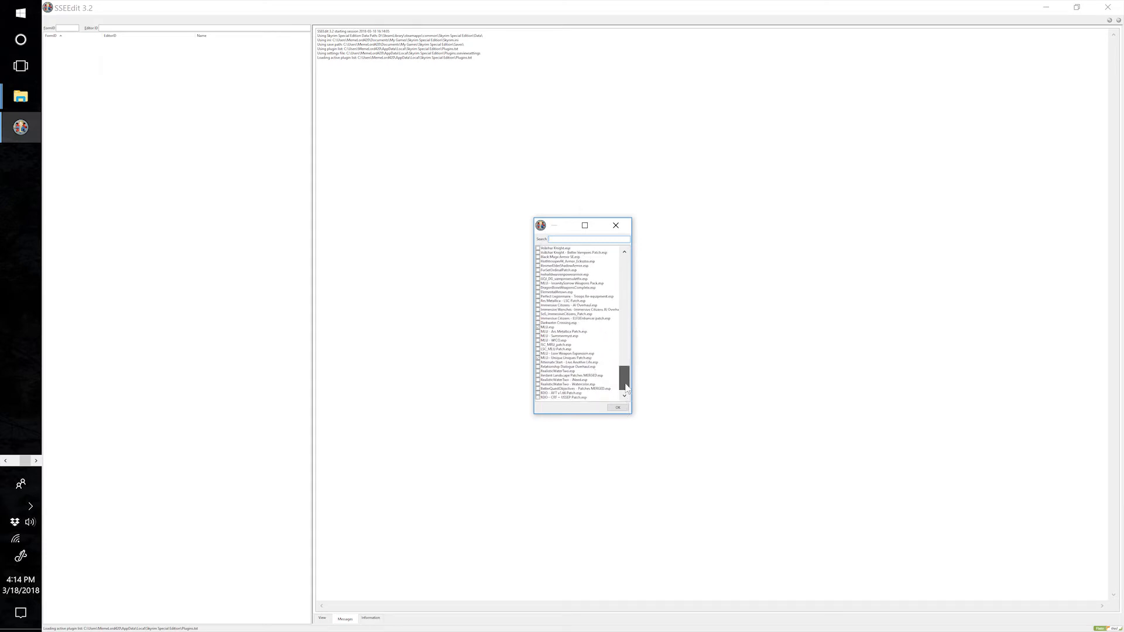
pyautogui.scroll(7, 626, 404)
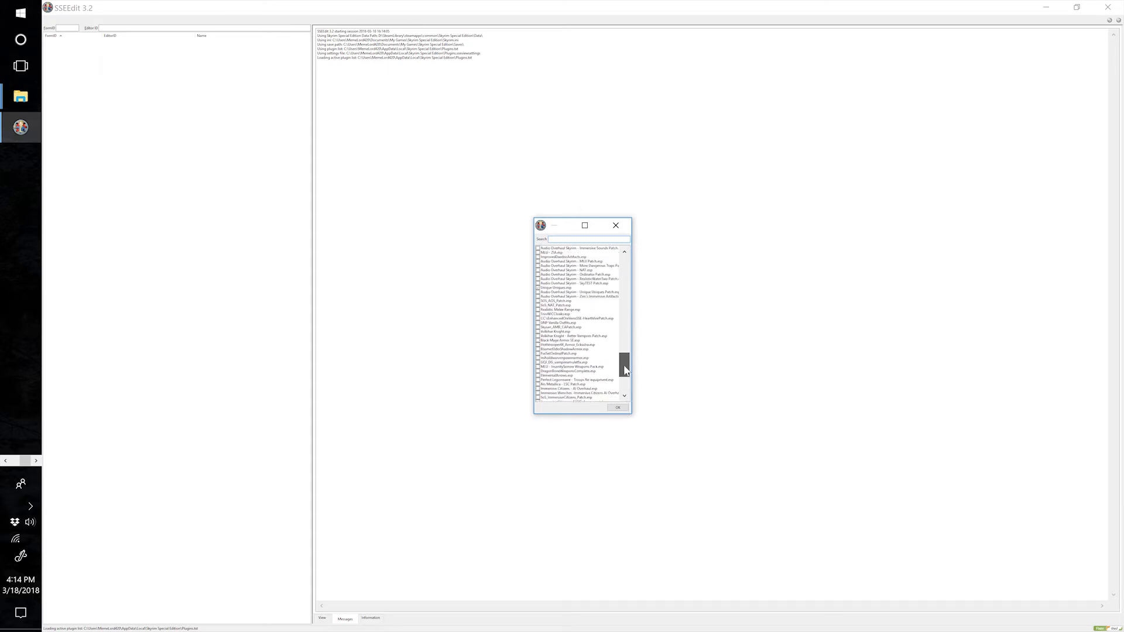
pyautogui.click(624, 408)
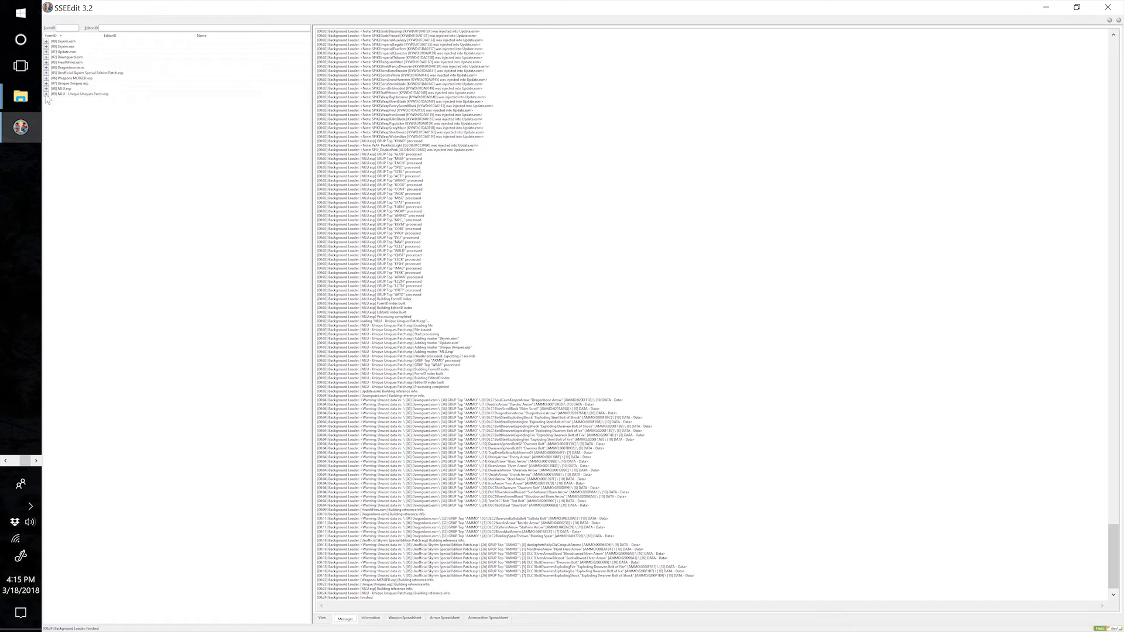
# Change the Unique Uniques.esp master filename in the file header of MLU - Unique Uniques Patch.esp to Weapons MERGED.esp.
pyautogui.click(46, 94)
pyautogui.click(64, 99)
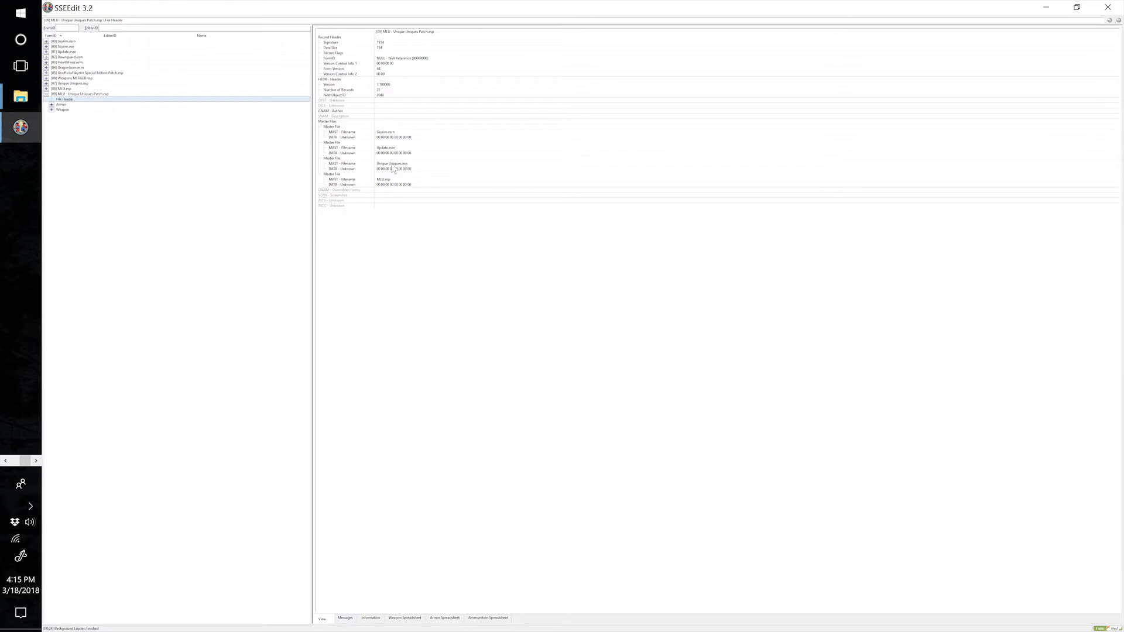
pyautogui.click(410, 171)
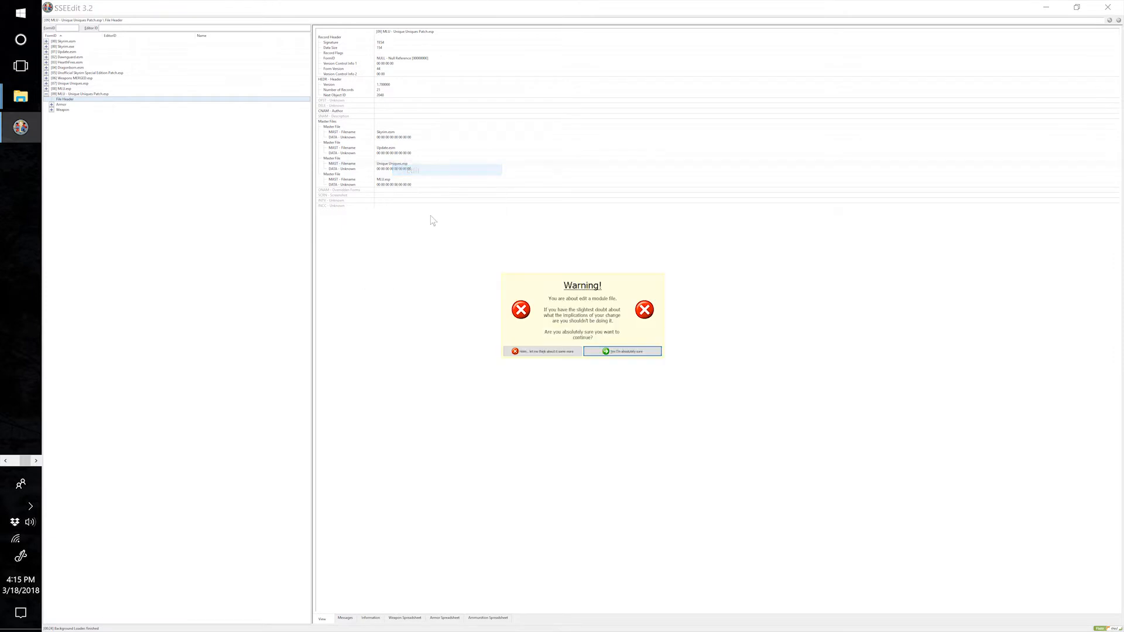
pyautogui.click(623, 351)
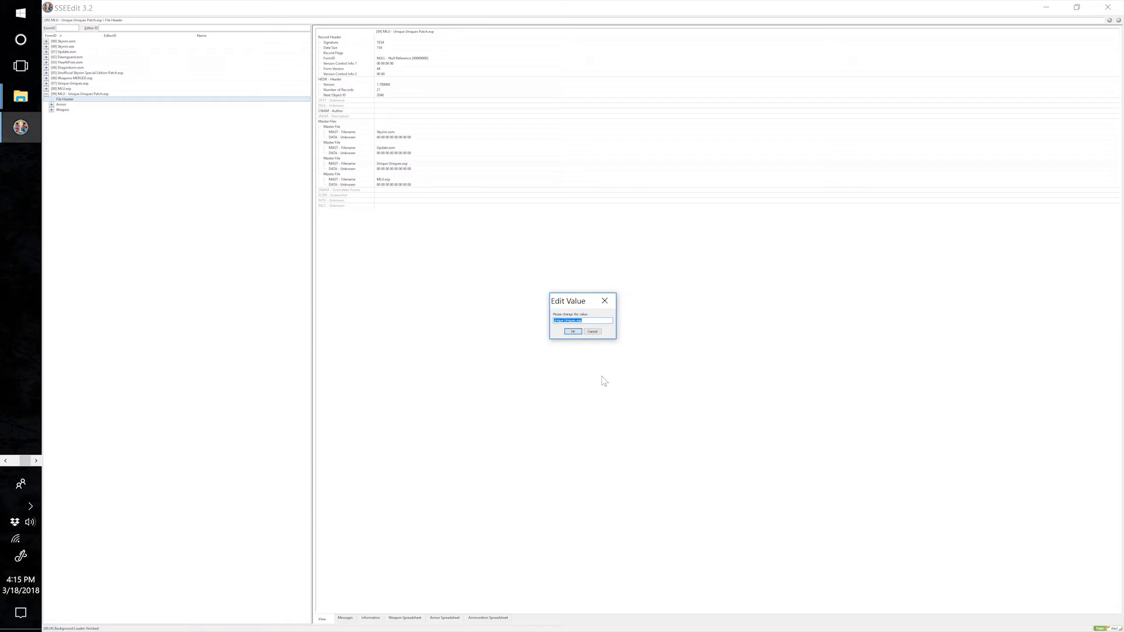
pyautogui.write('Weapons MERGED')
pyautogui.click(573, 332)
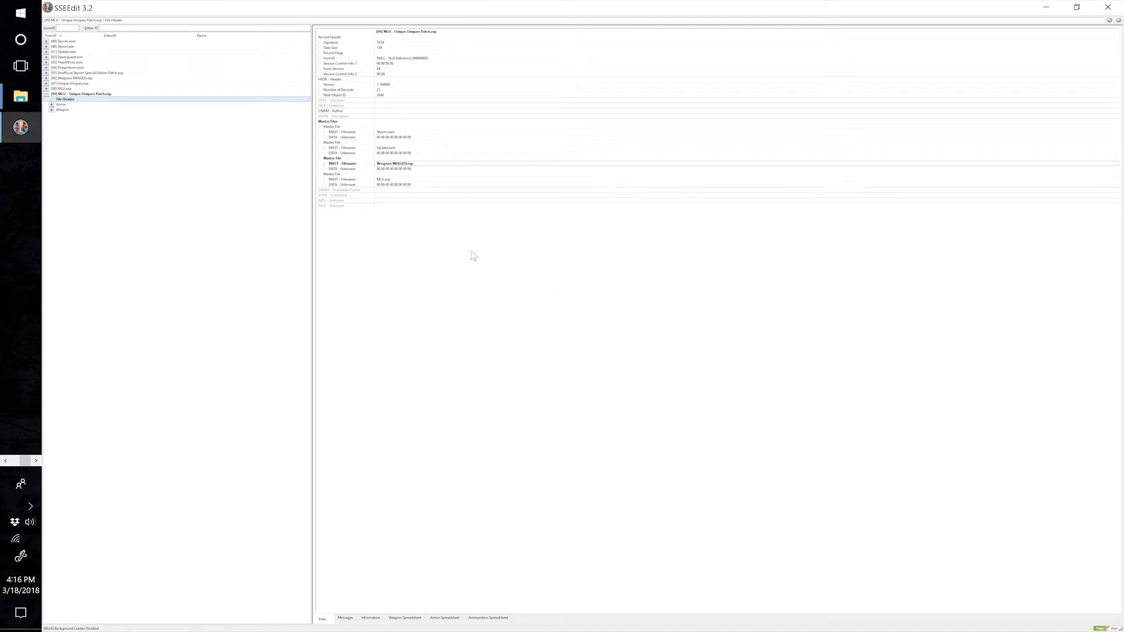
# Close SSEEdit and save the edited MLU - Unique Uniques Patch.esp.
pyautogui.click(1107, 7)
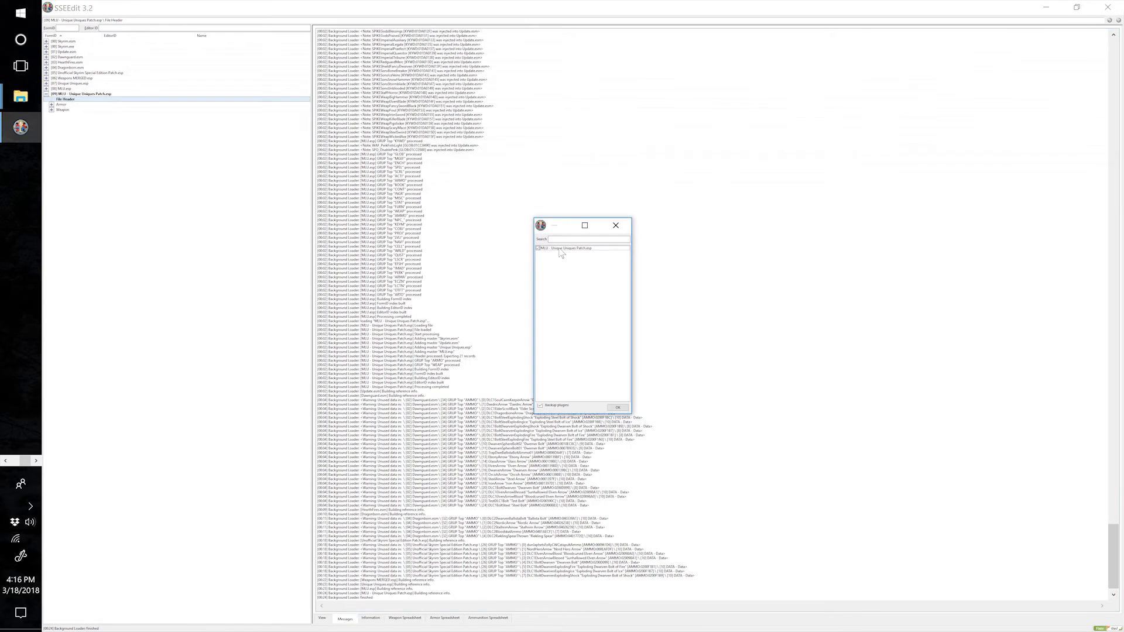
pyautogui.click(614, 407)
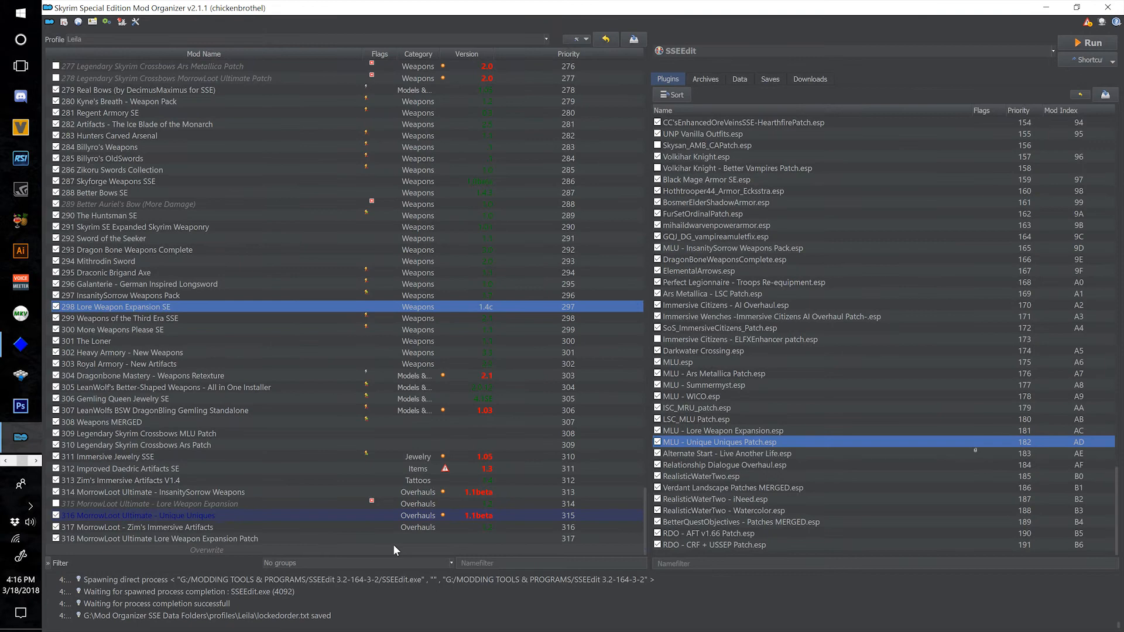
# Move the overwrite files into a new mod named "319 MorrowLoot Ultimate Unique Uniques Patch" and disable mod 316 MorrowLoot Ultimate - Unique Uniques.
pyautogui.rightClick(394, 548)
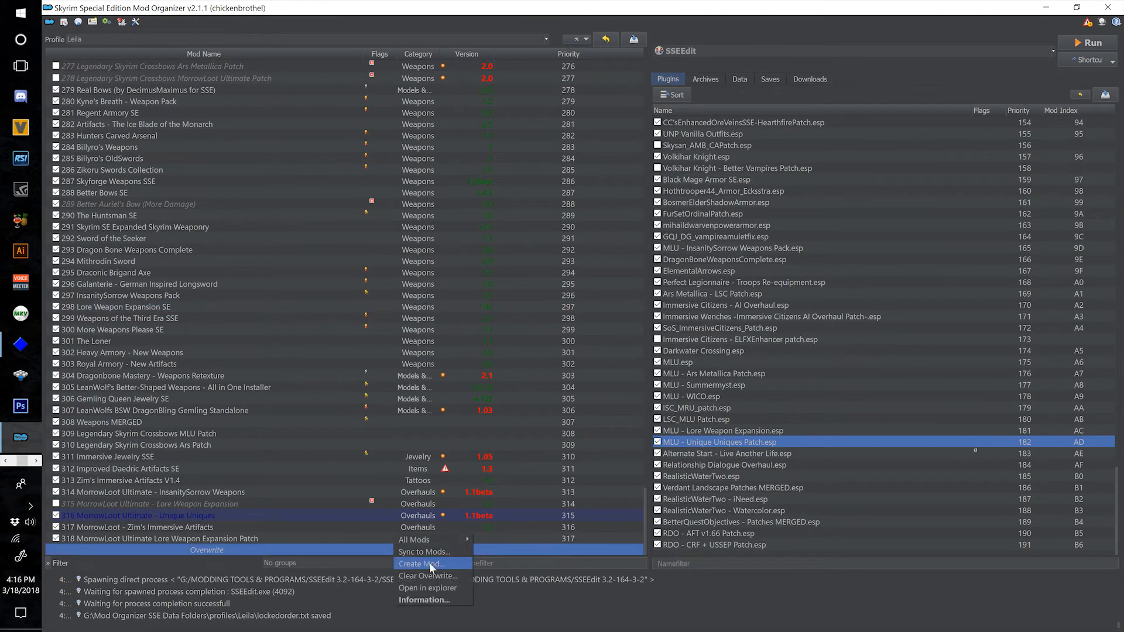
pyautogui.click(431, 565)
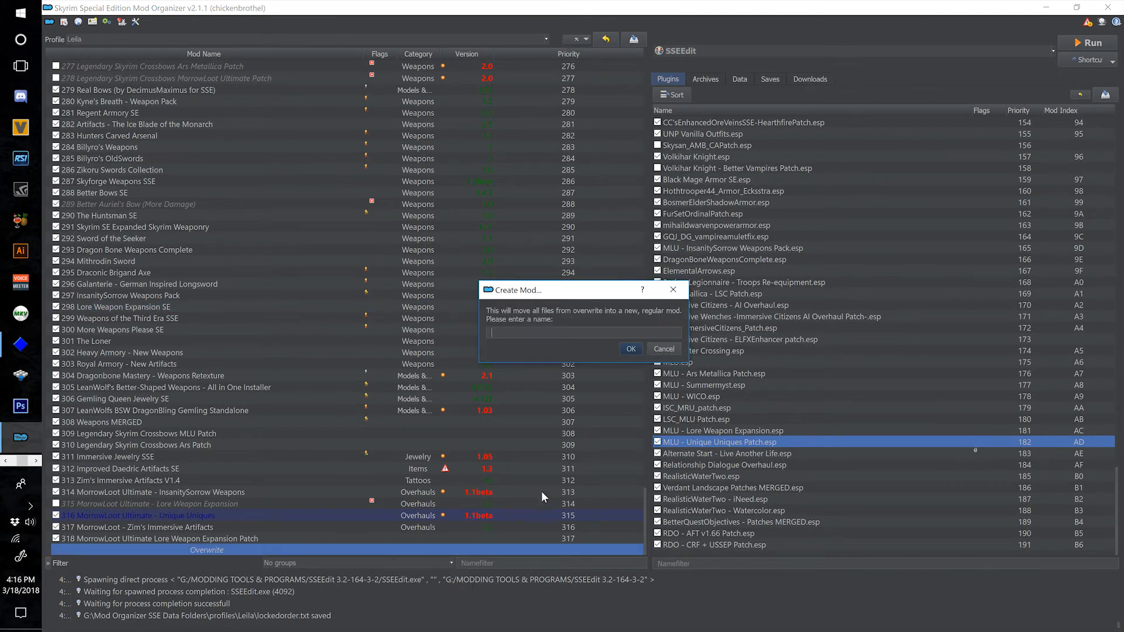
pyautogui.write('319 MorrowLoot Ultimate Unique Uniques Patch')
pyautogui.click(632, 348)
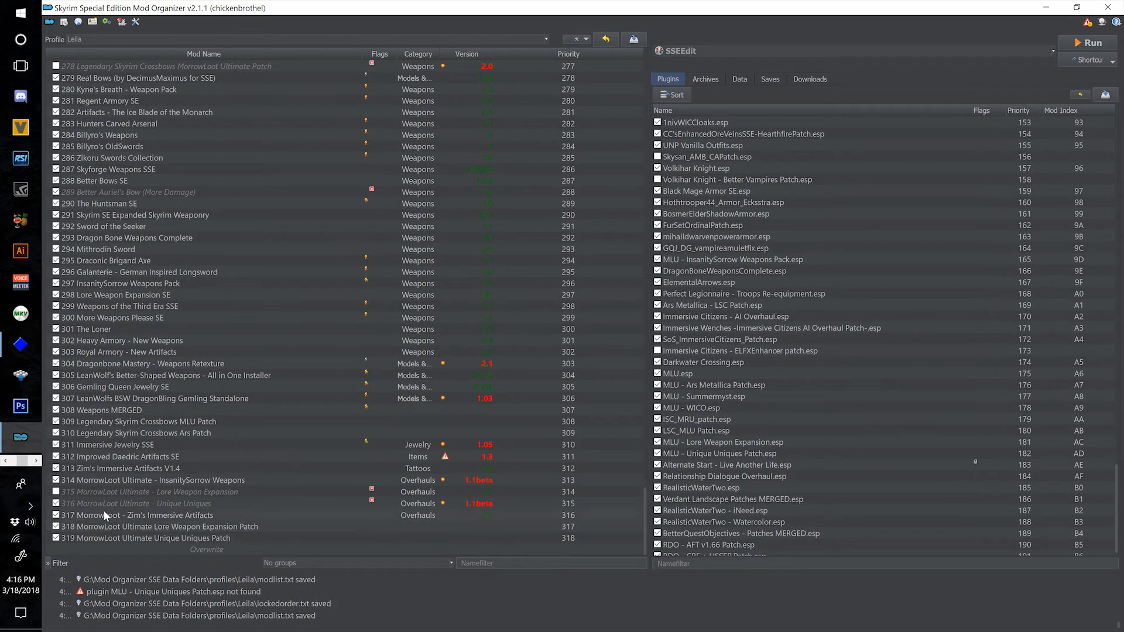
pyautogui.click(56, 504)
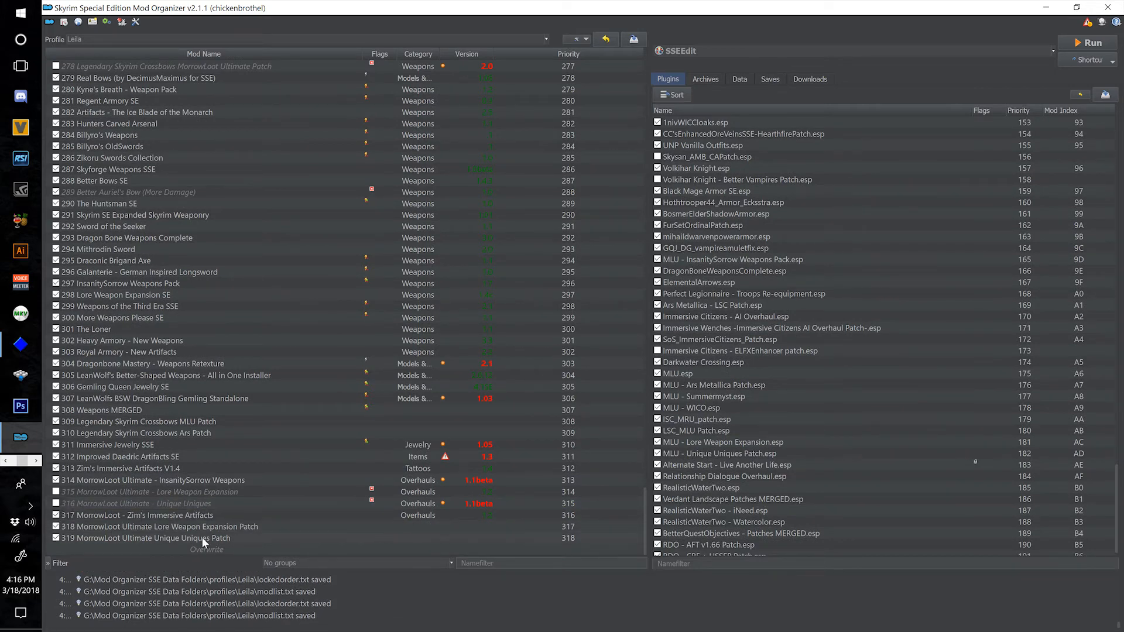
# Find Audio Overhaul Skyrim - Unique Uniques Patch.esp in the load order and enable it.
pyautogui.scroll(-1, 820, 404)
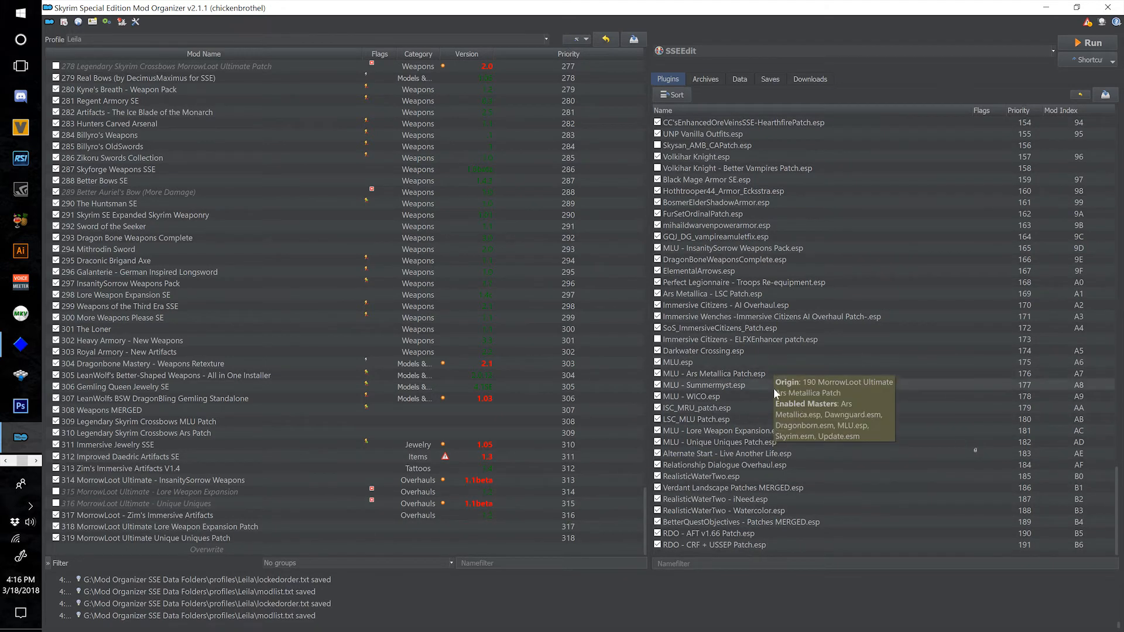
pyautogui.scroll(2, 832, 371)
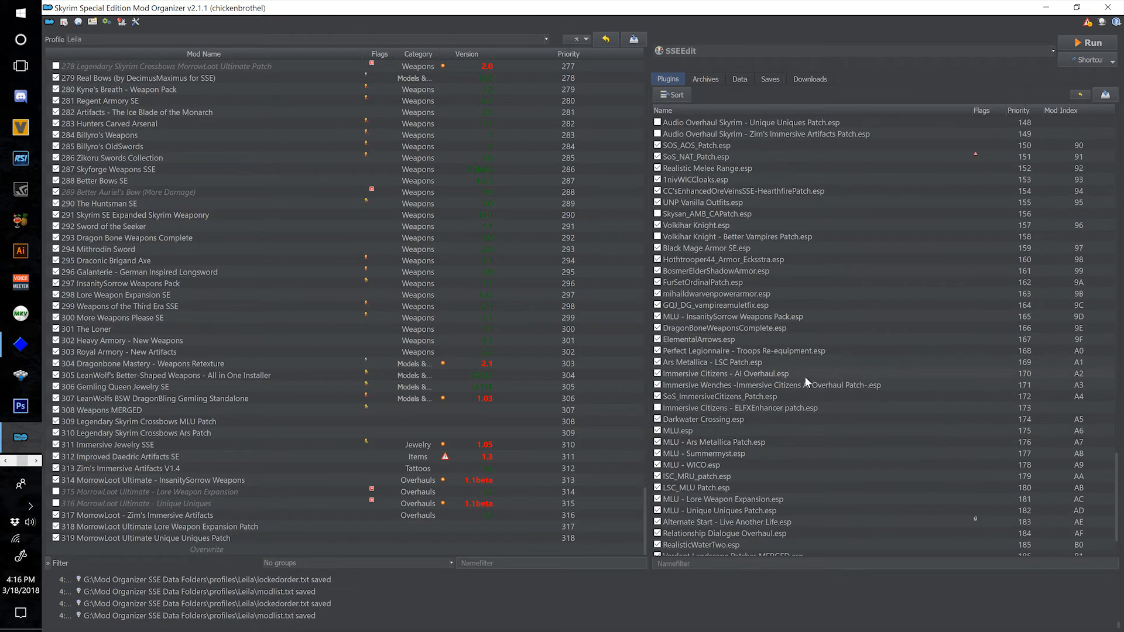
pyautogui.scroll(-2, 917, 384)
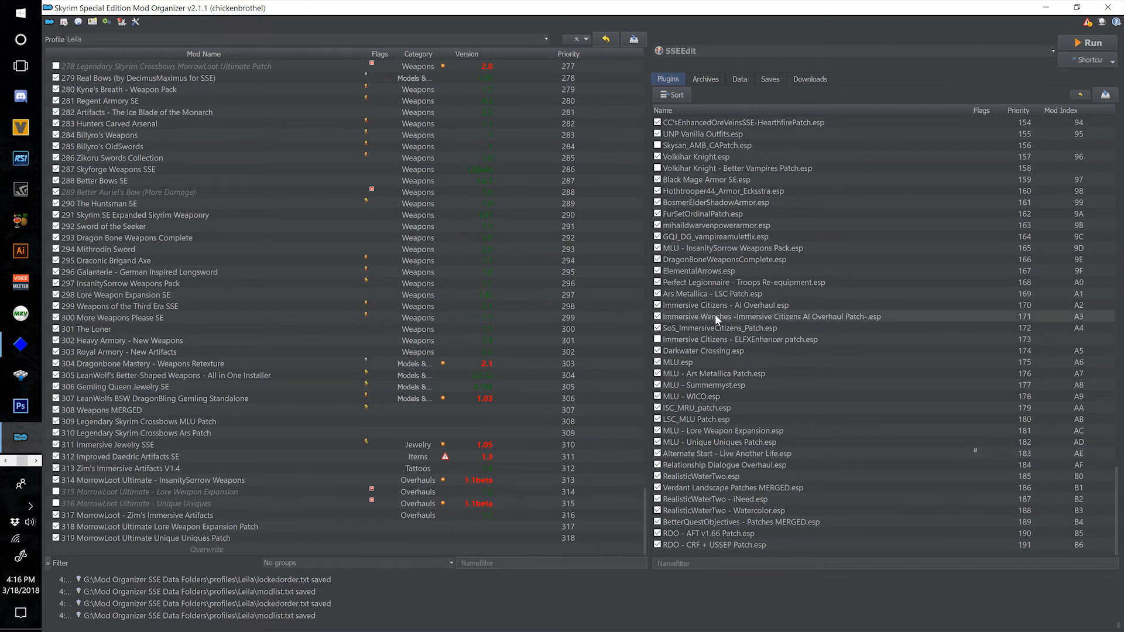
pyautogui.scroll(2, 715, 445)
pyautogui.scroll(7, 716, 443)
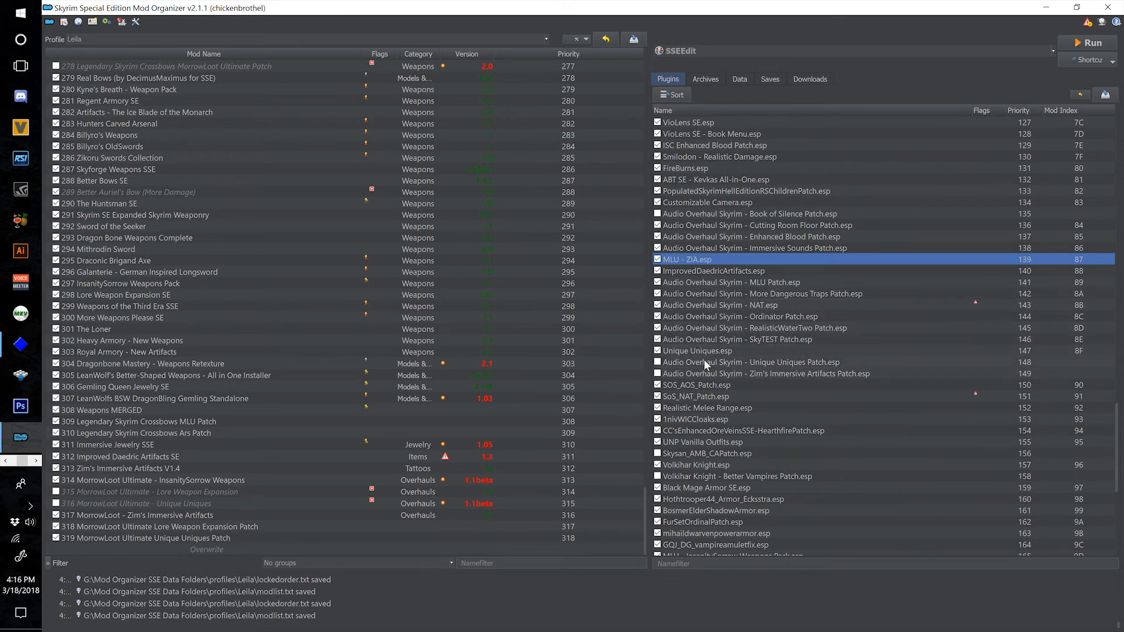
pyautogui.click(658, 363)
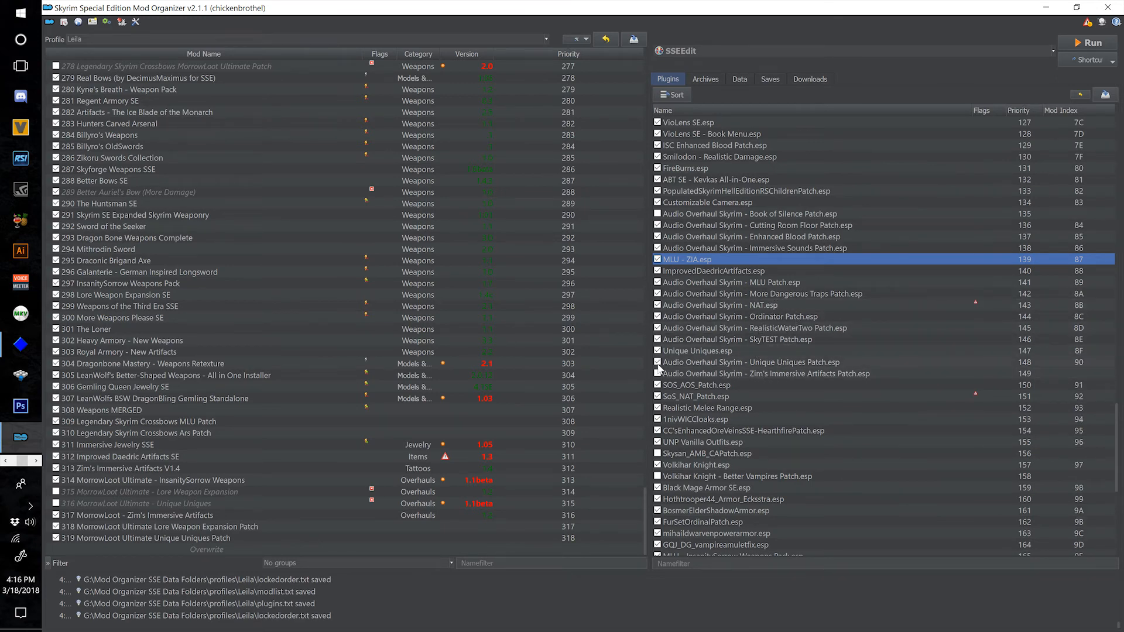
# Launch SSEEdit and deselect every plugin in its module selection.
pyautogui.click(1087, 43)
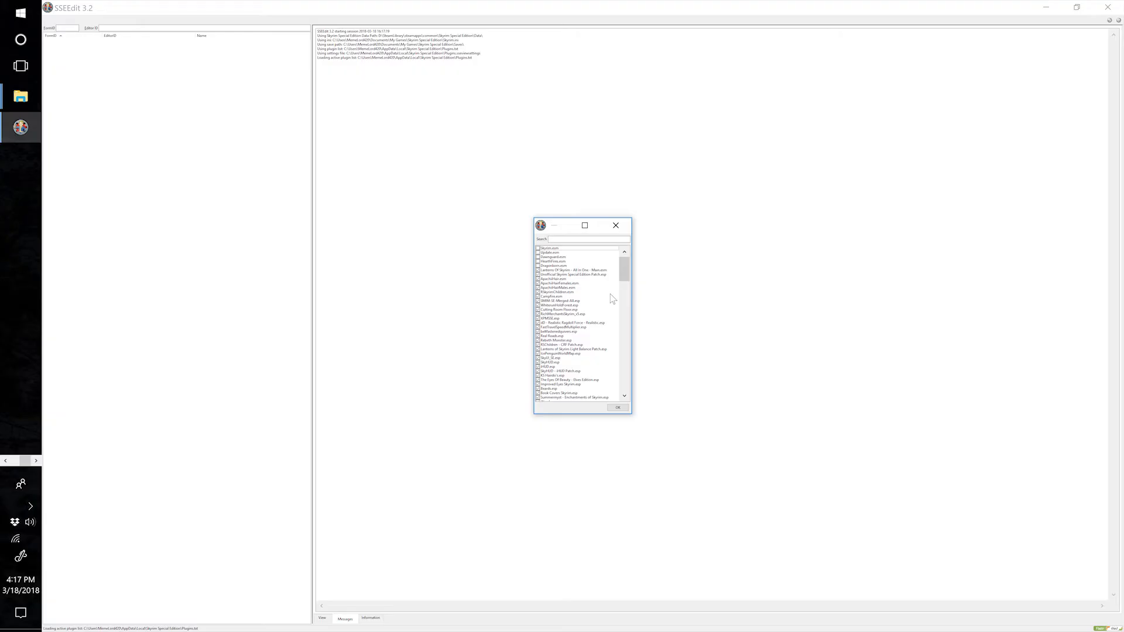
pyautogui.rightClick(611, 295)
pyautogui.click(639, 312)
# Select Audio Overhaul Skyrim - Unique Uniques Patch.esp, and find Unique Uniques.esp and Audio Overhaul Skyrim.esp by searching for "uniq" and "audio".
pyautogui.moveTo(625, 269); pyautogui.dragTo(625, 351)
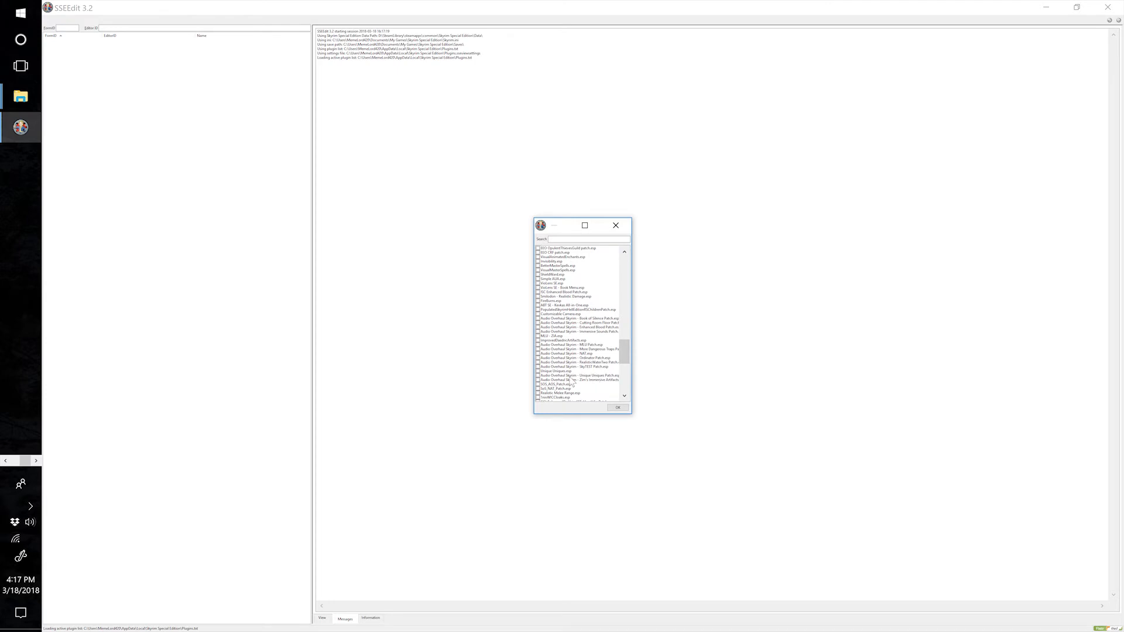
pyautogui.click(538, 375)
pyautogui.write('uniq')
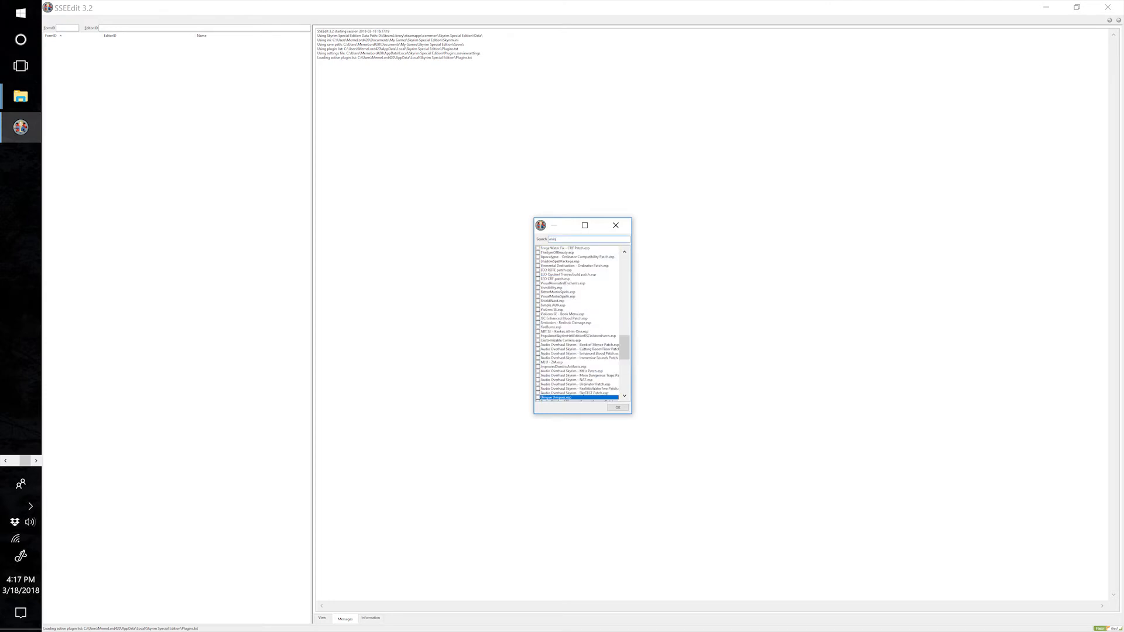
pyautogui.doubleClick(565, 239)
pyautogui.write('ey')
pyautogui.write('audi')
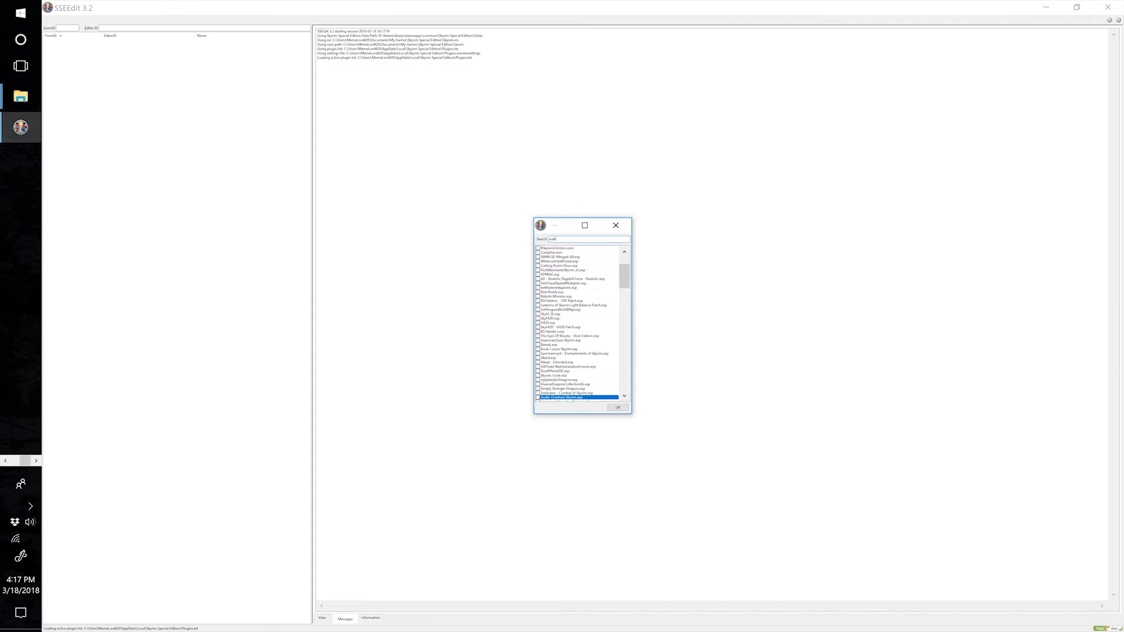
pyautogui.write('o')
# Search for "weapons m", add Weapons MERGED.esp to the selection and load the selected plugins.
pyautogui.doubleClick(551, 239)
pyautogui.write('weap')
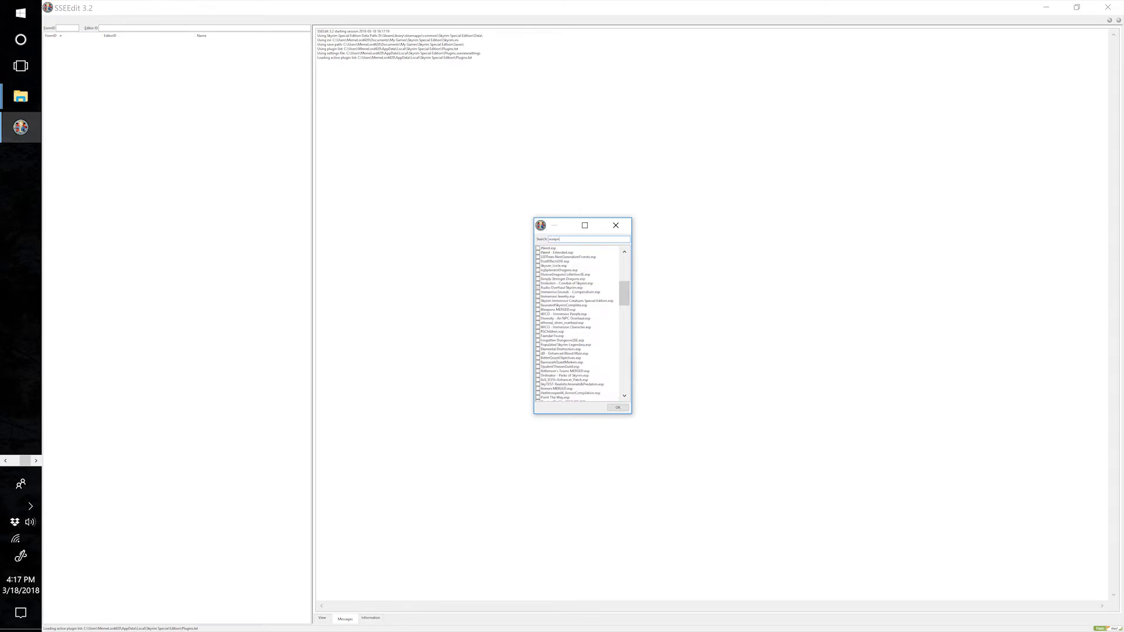
pyautogui.press('BackSpace')
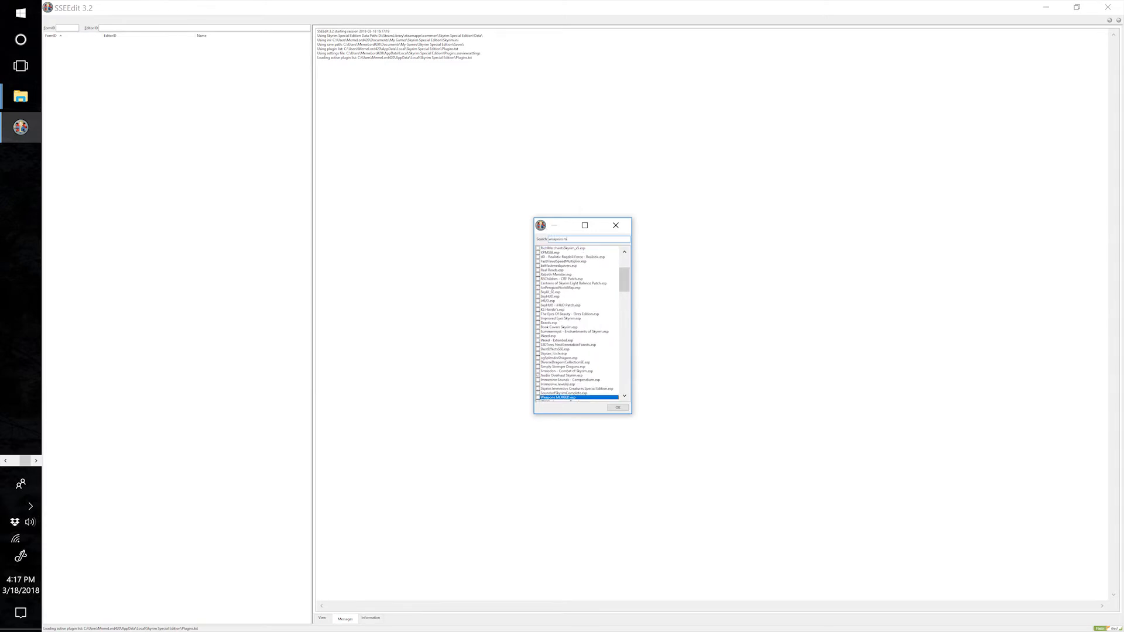
pyautogui.click(538, 397)
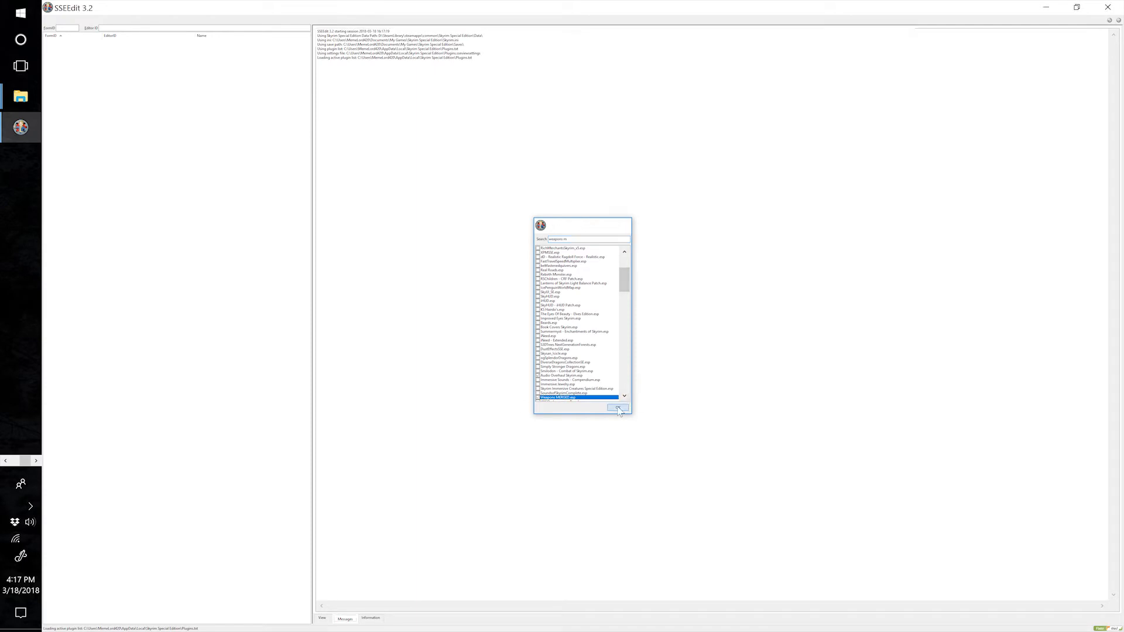
pyautogui.click(618, 408)
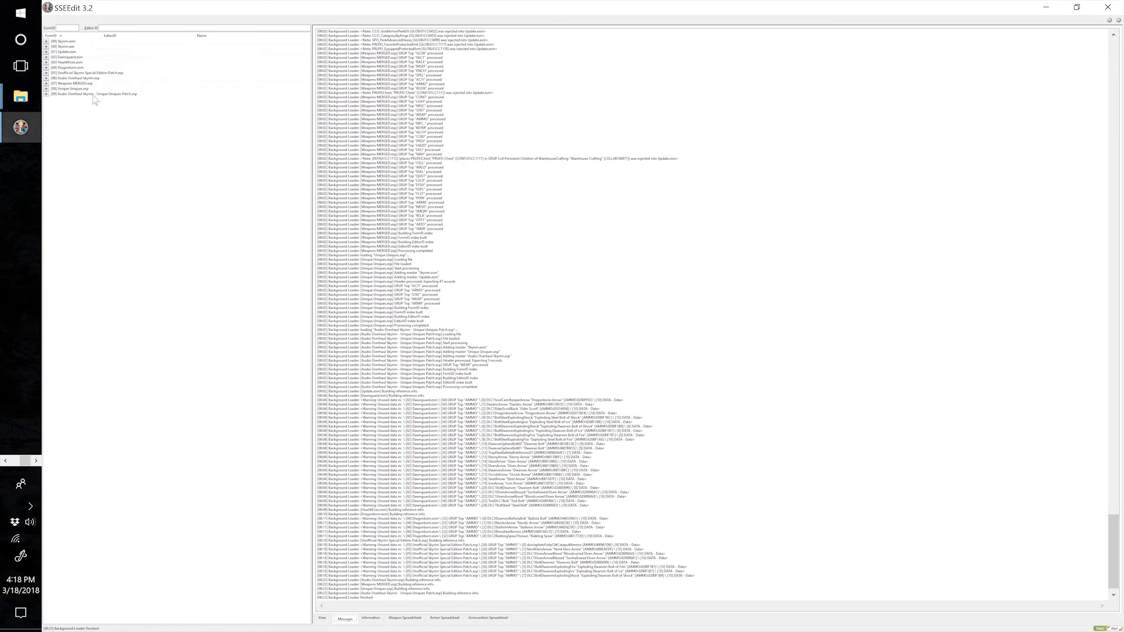
# Change the Unique Uniques.esp master in the file header of Audio Overhaul Skyrim - Unique Uniques Patch.esp to Weapons MERGED.esp, and save it on closing SSEEdit.
pyautogui.click(46, 94)
pyautogui.click(65, 99)
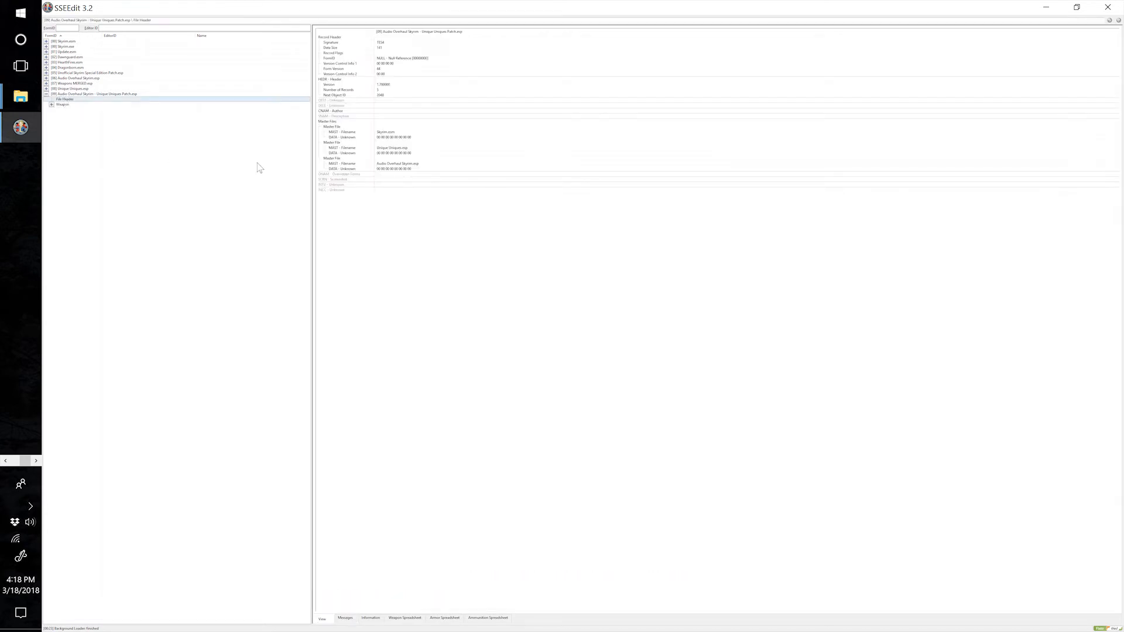
pyautogui.rightClick(397, 149)
pyautogui.click(416, 153)
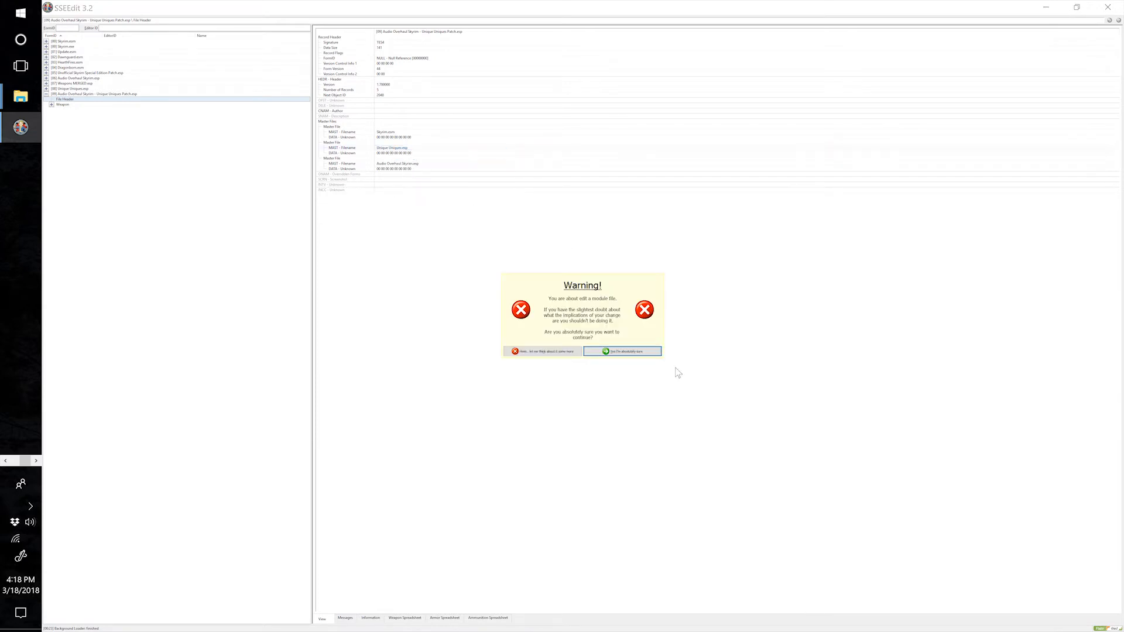
pyautogui.click(644, 353)
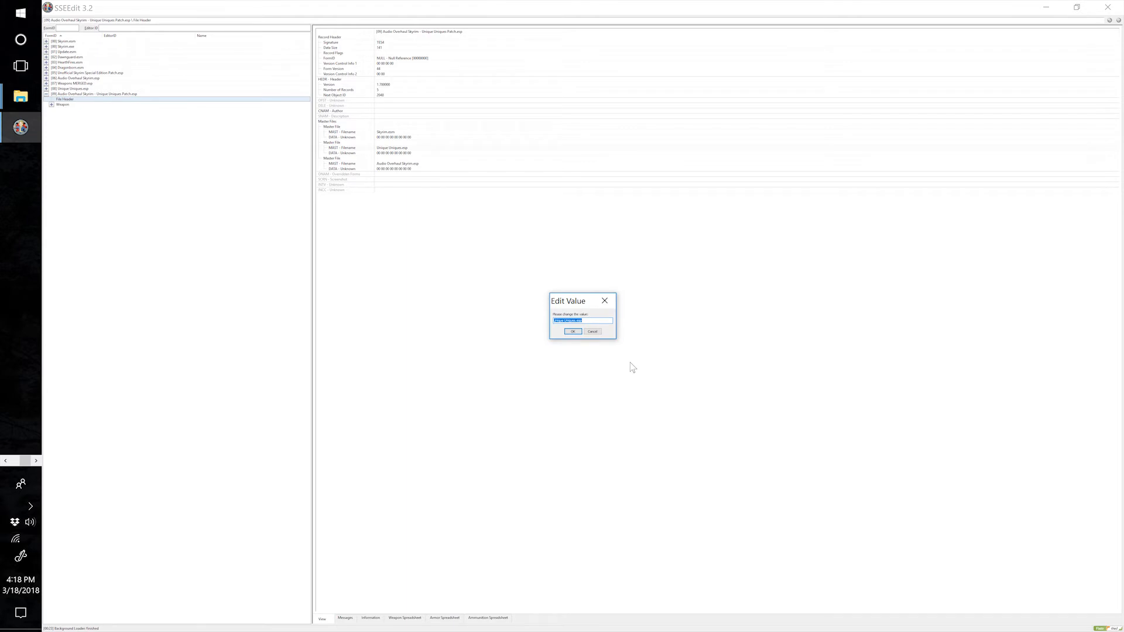
pyautogui.write('Weapons MERGED')
pyautogui.click(574, 332)
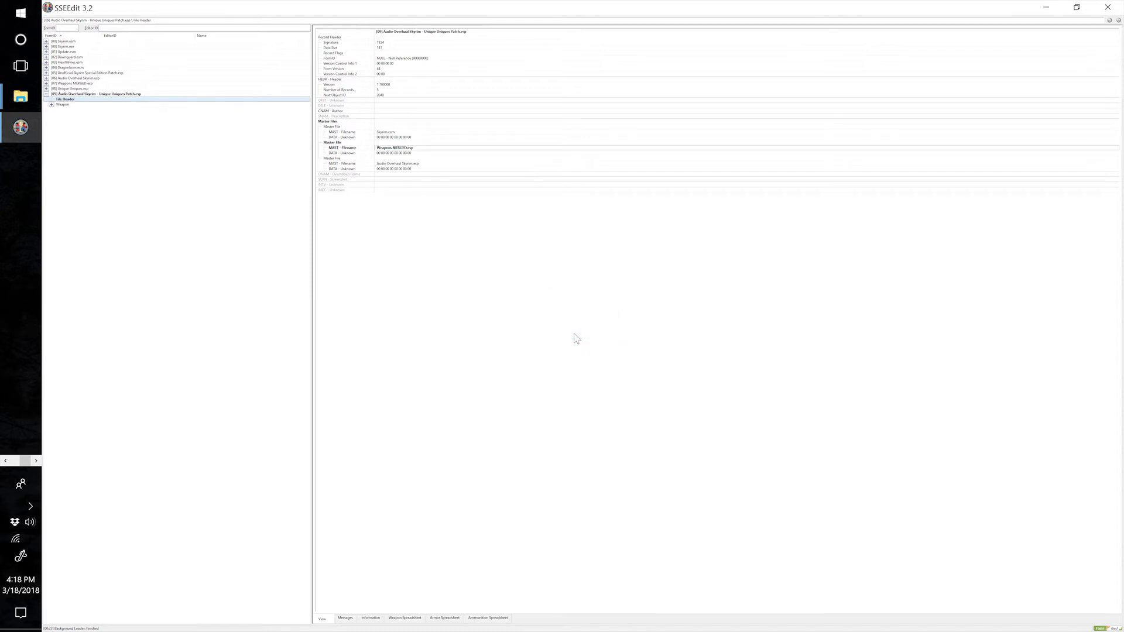
pyautogui.click(1108, 7)
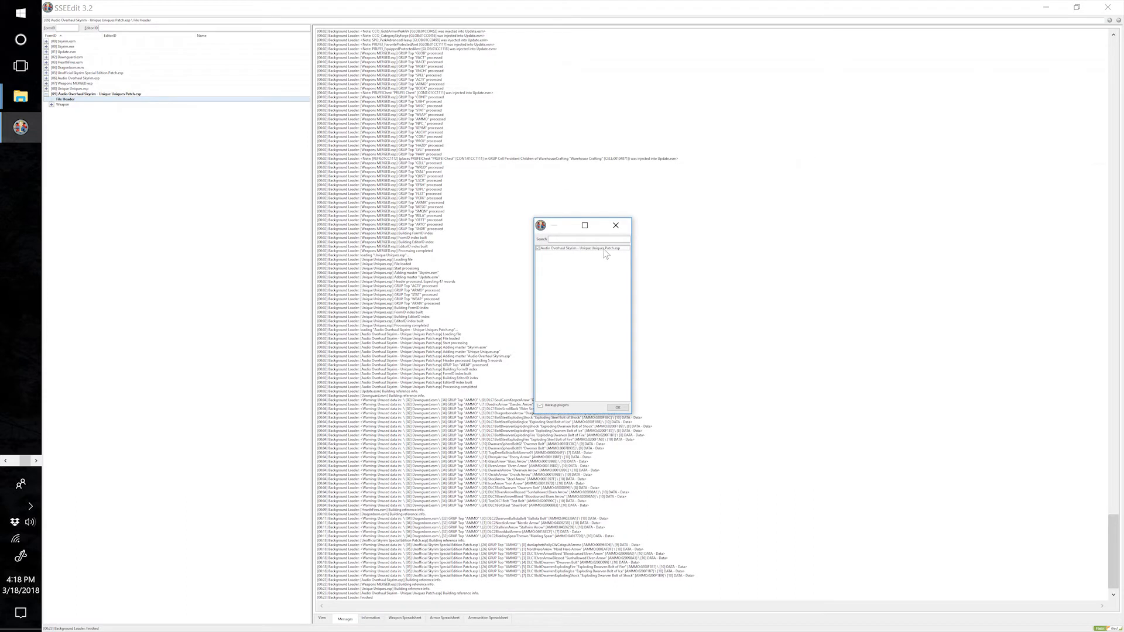
pyautogui.click(618, 408)
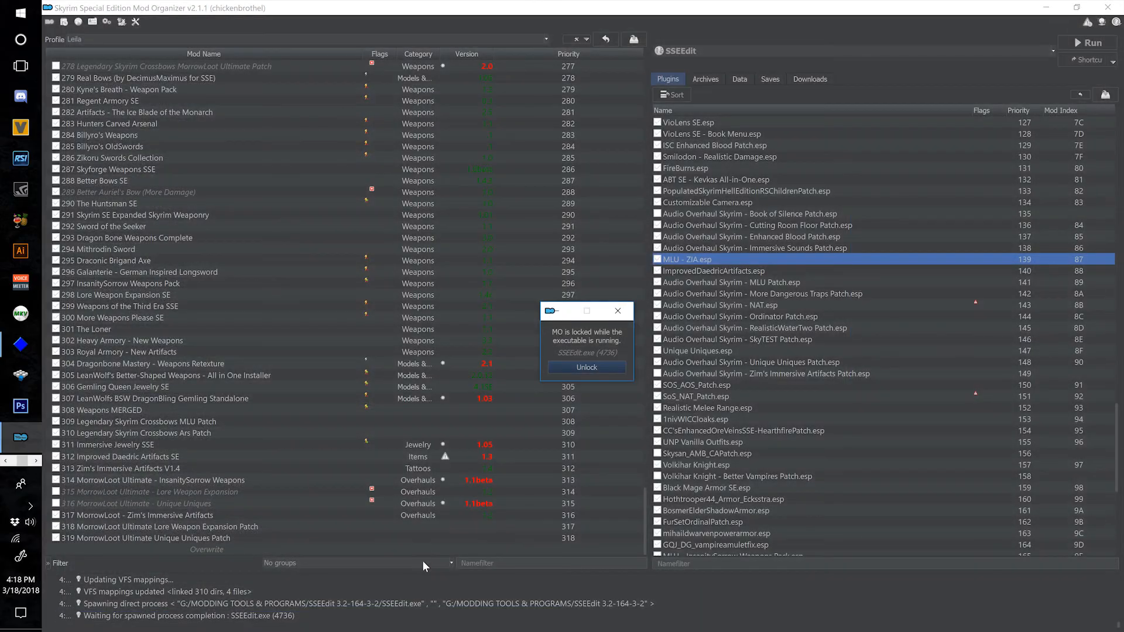
# Move the overwrite files into a new mod named "320 Audio Overhaul Skyrim Unique Uniques Patch" and enable that mod.
pyautogui.rightClick(387, 549)
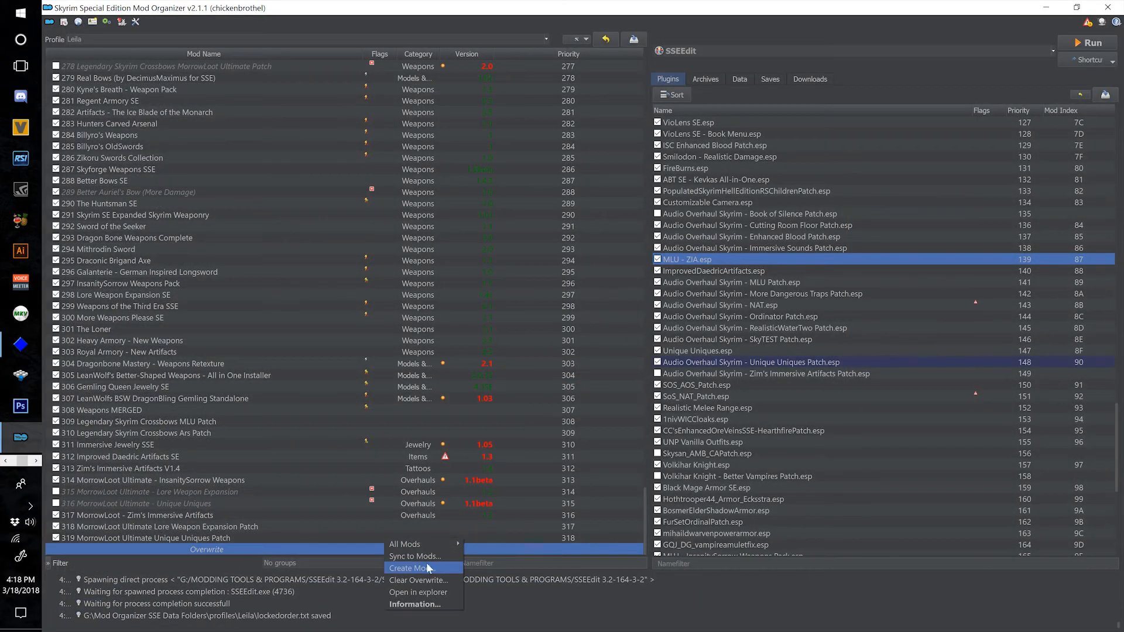
pyautogui.click(430, 567)
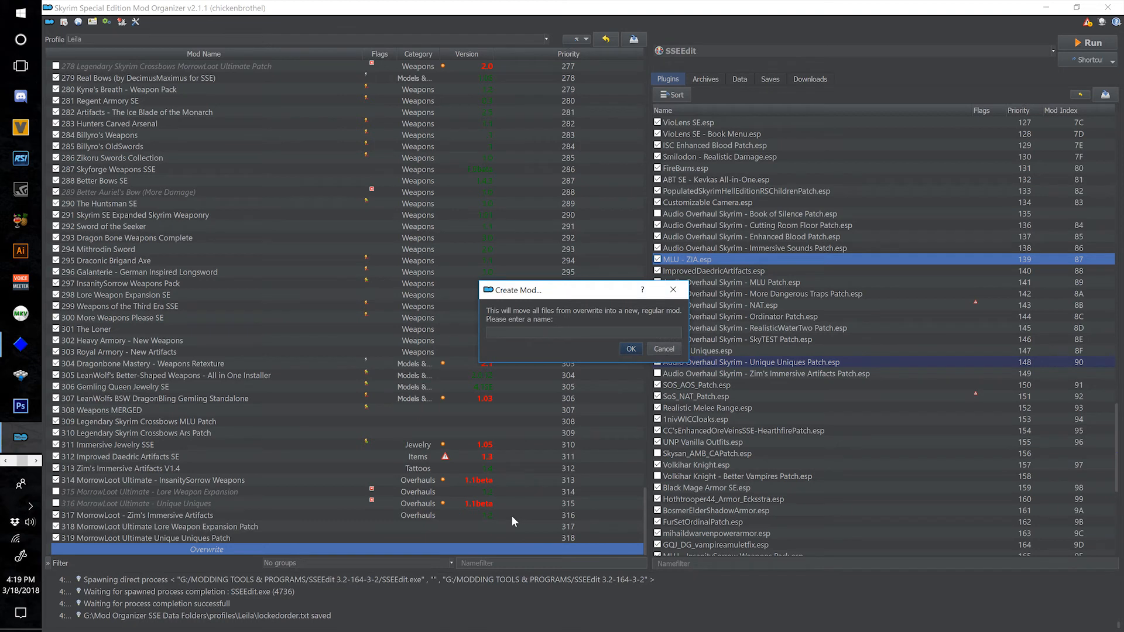
pyautogui.write('320 Audio Overhaul Skyrim Unique')
pyautogui.write('Uniques Patch')
pyautogui.click(631, 349)
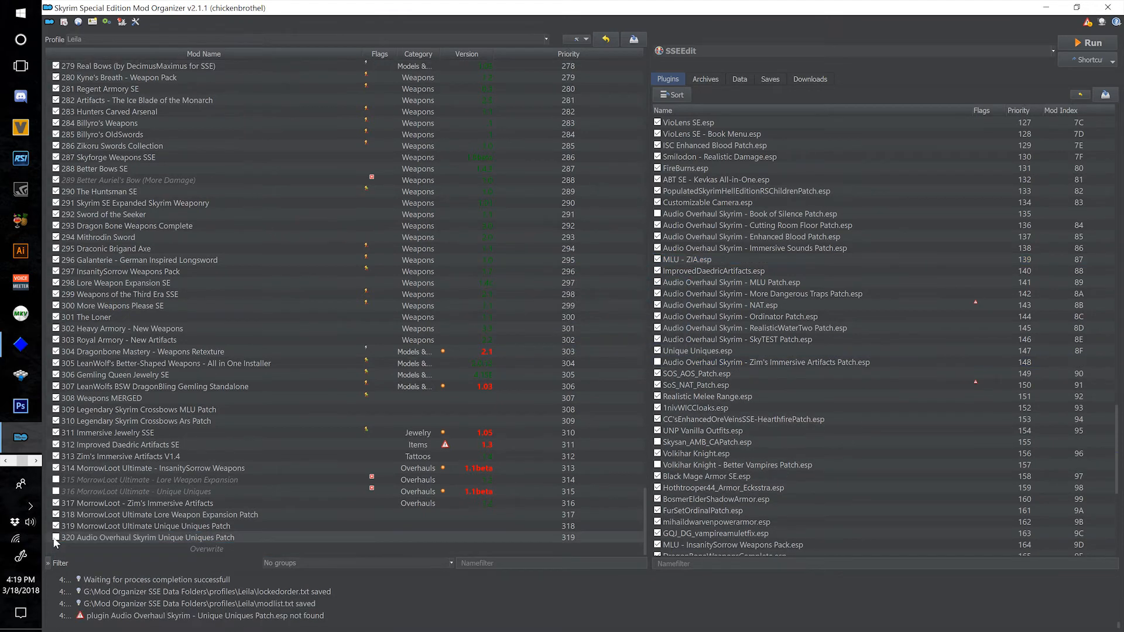
pyautogui.click(57, 537)
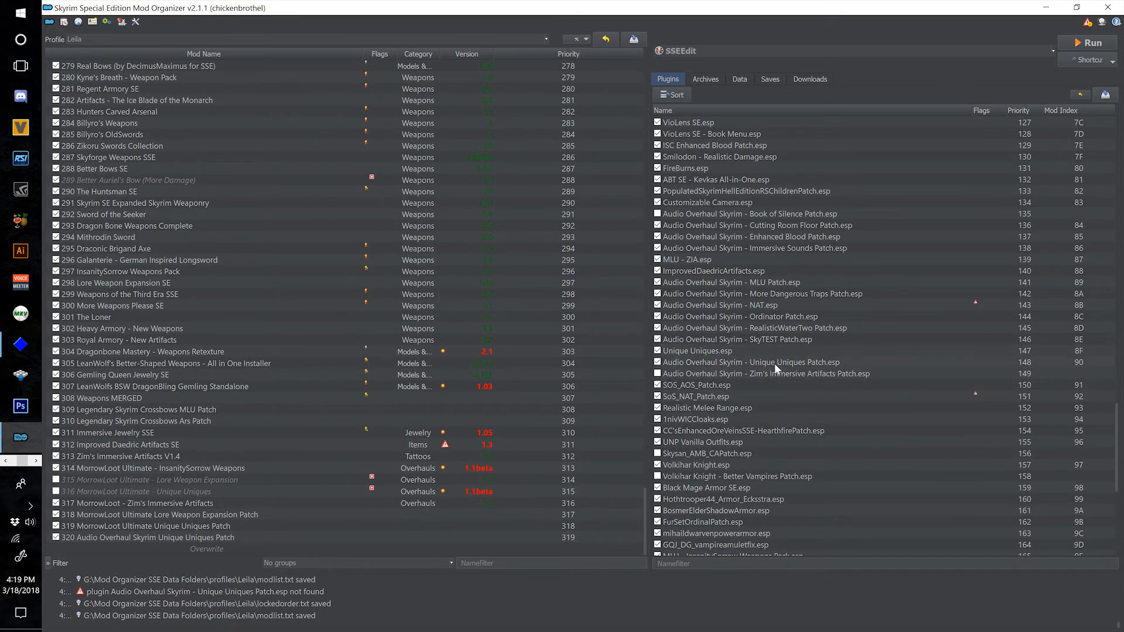
# Move Unique Uniques.esp to the optional ESPs of mod 274 Unique Uniques SE.
pyautogui.moveTo(774, 363)
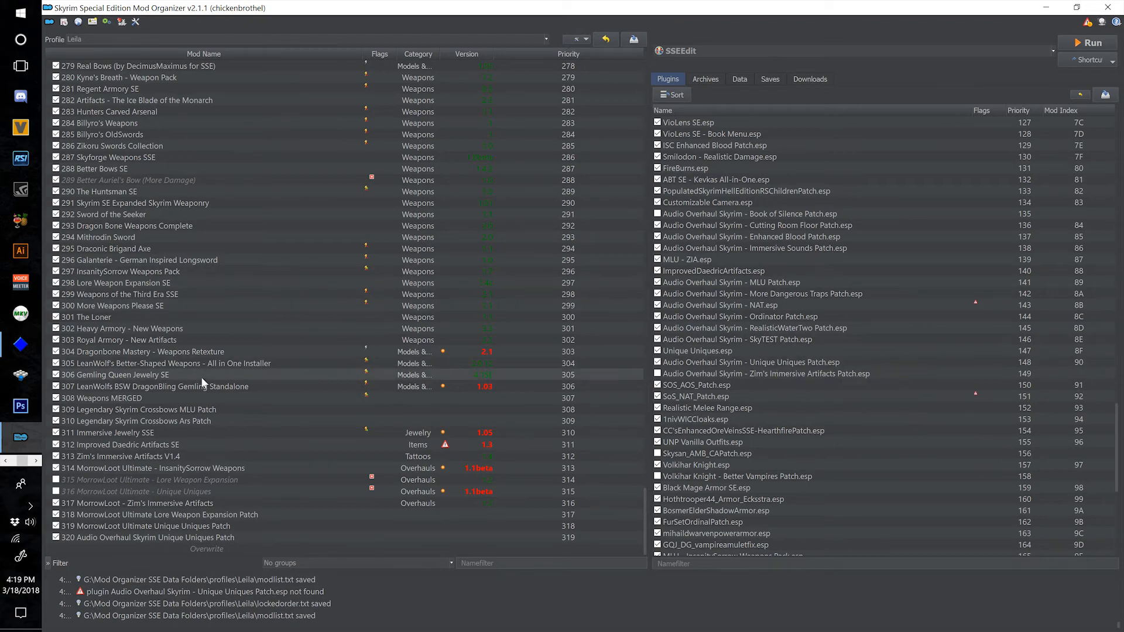
pyautogui.scroll(4, 215, 388)
pyautogui.scroll(10, 247, 392)
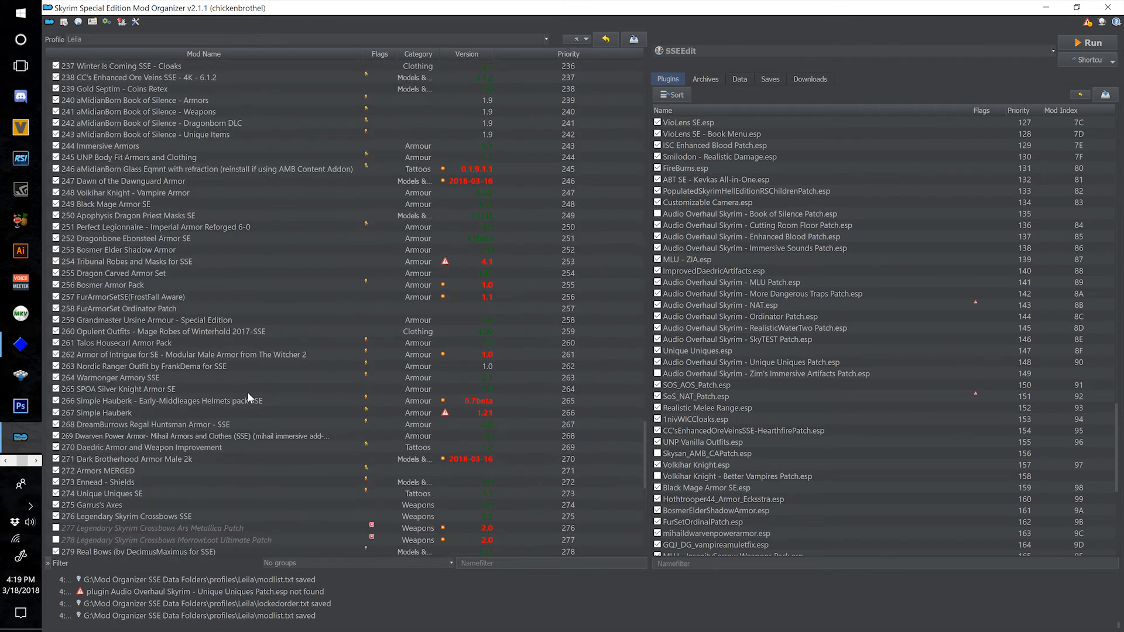
pyautogui.doubleClick(247, 494)
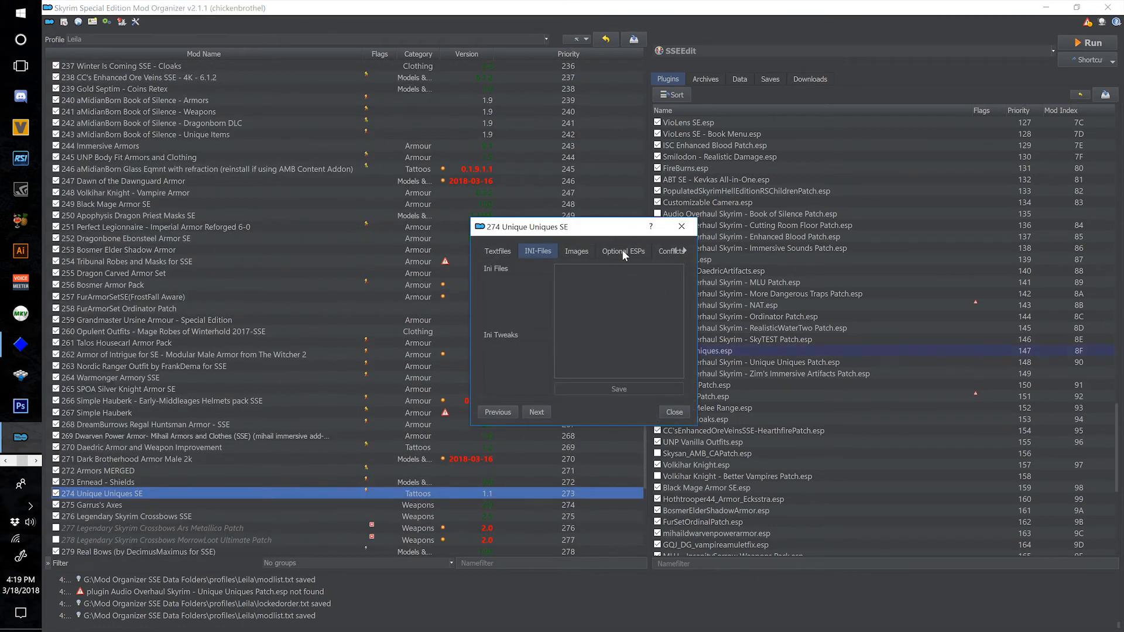
pyautogui.click(578, 339)
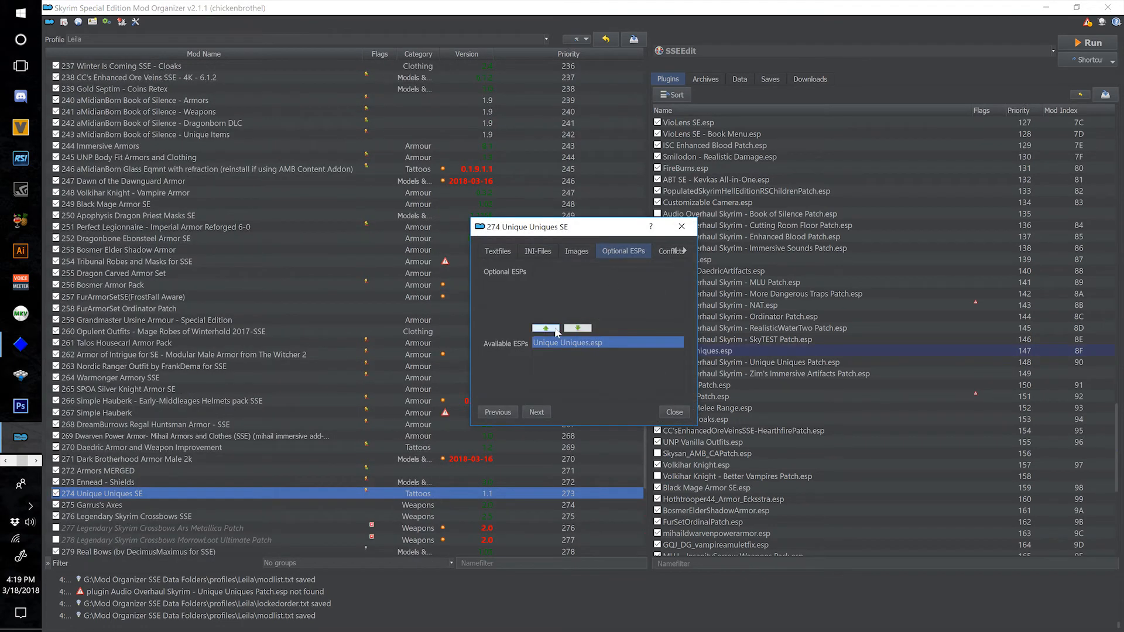
pyautogui.click(546, 328)
pyautogui.click(679, 413)
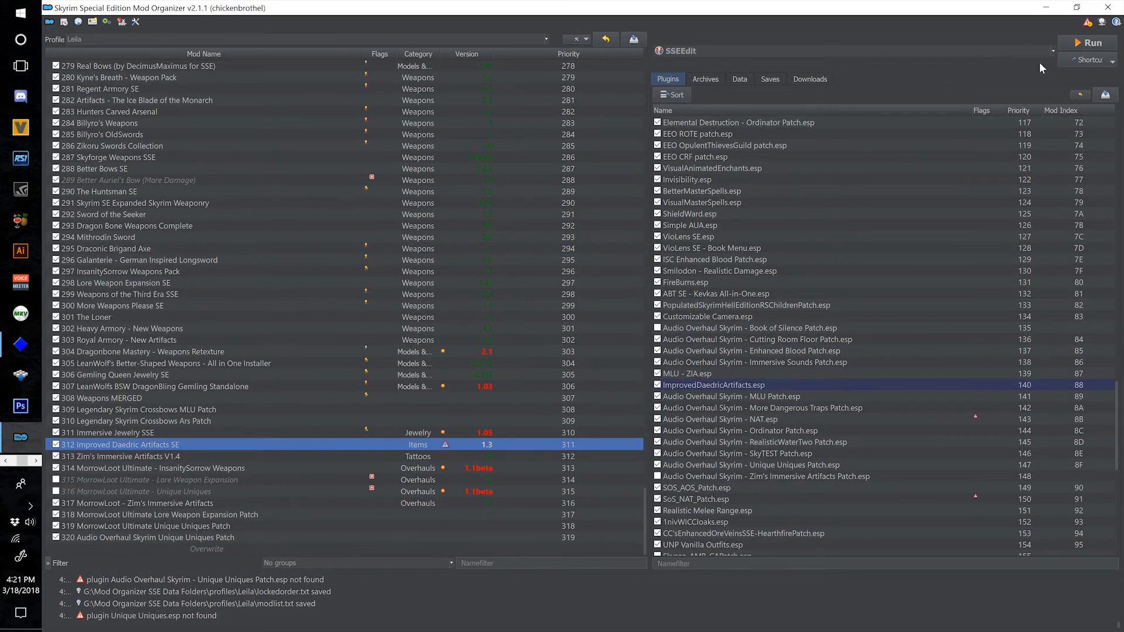
# Launch SSEEdit from the mod manager and deselect all plugins in its load list.
pyautogui.click(181, 452)
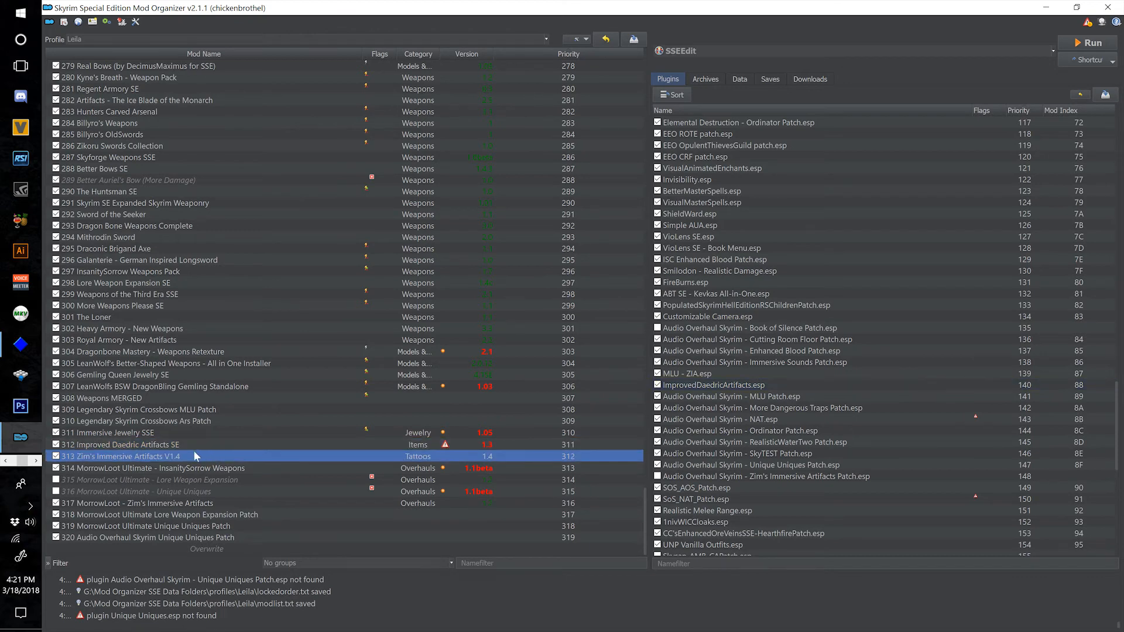
pyautogui.scroll(-2, 721, 402)
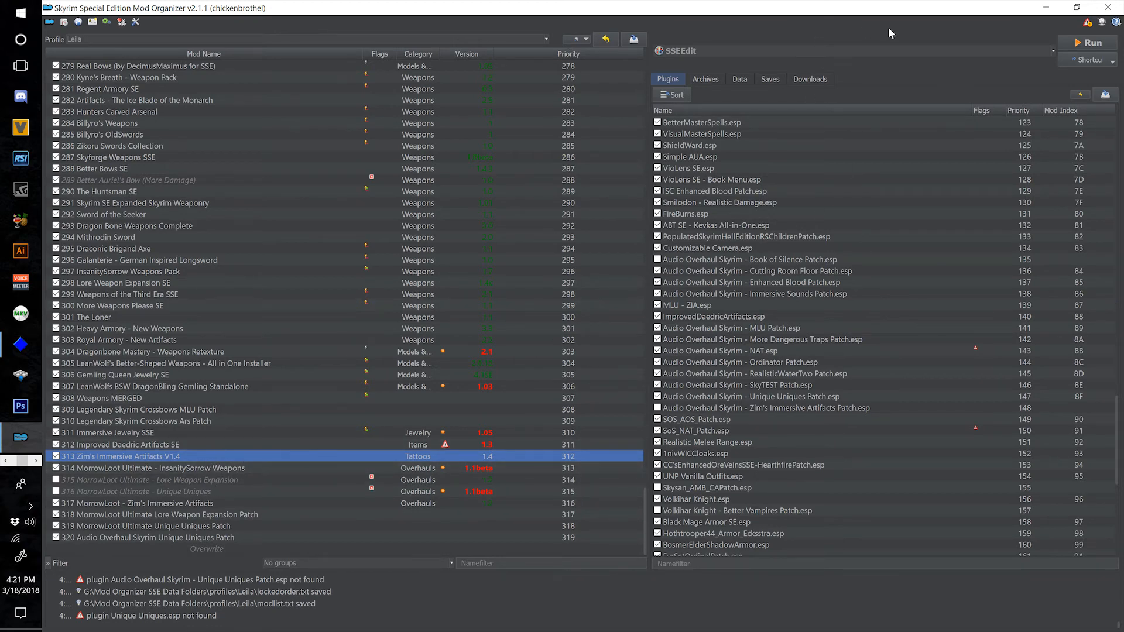
pyautogui.click(1083, 43)
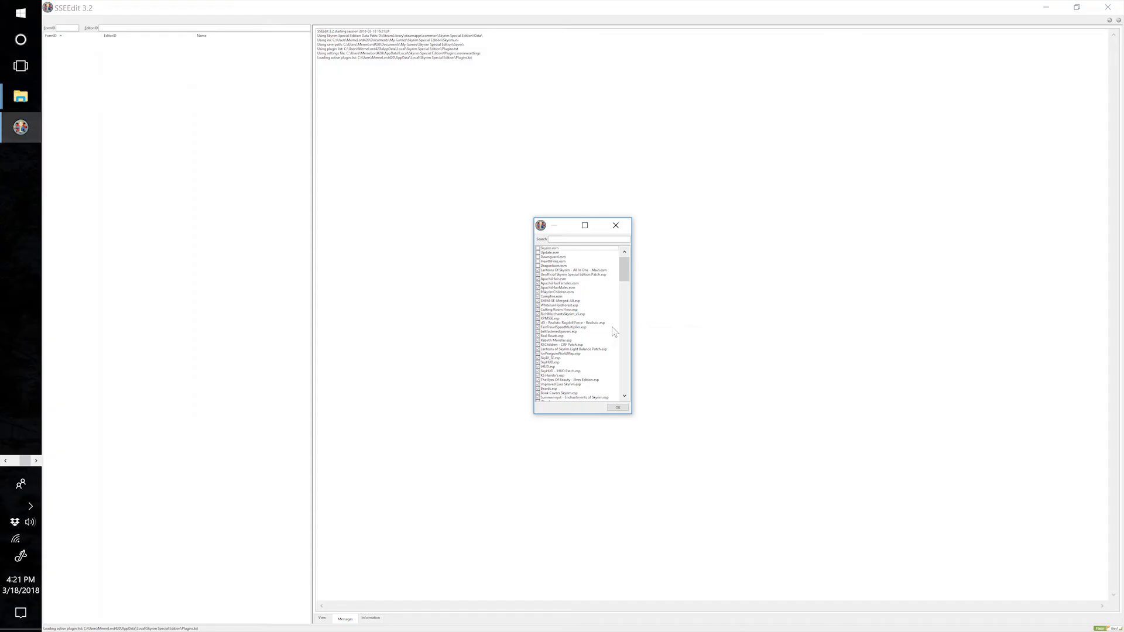
pyautogui.rightClick(614, 332)
pyautogui.click(633, 343)
# Find and select ZIA_Complete Pack_V4.esp and ImprovedDaedricArtifacts.esp in the plugin list, and load them.
pyautogui.write('ba')
pyautogui.scroll(-10, 586, 354)
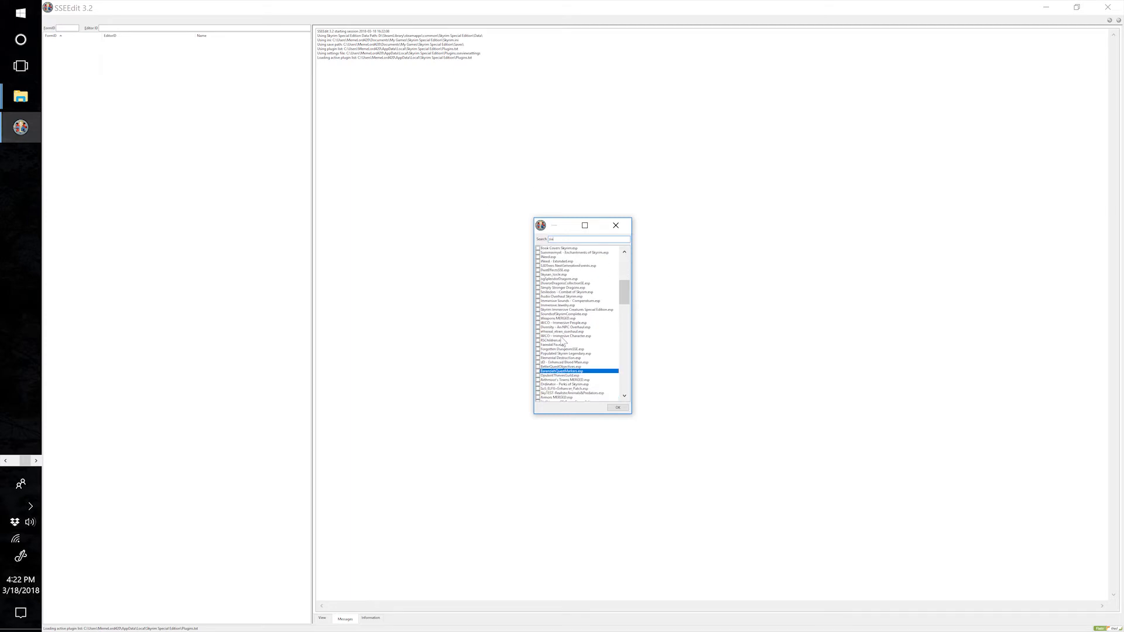
pyautogui.scroll(-2, 586, 354)
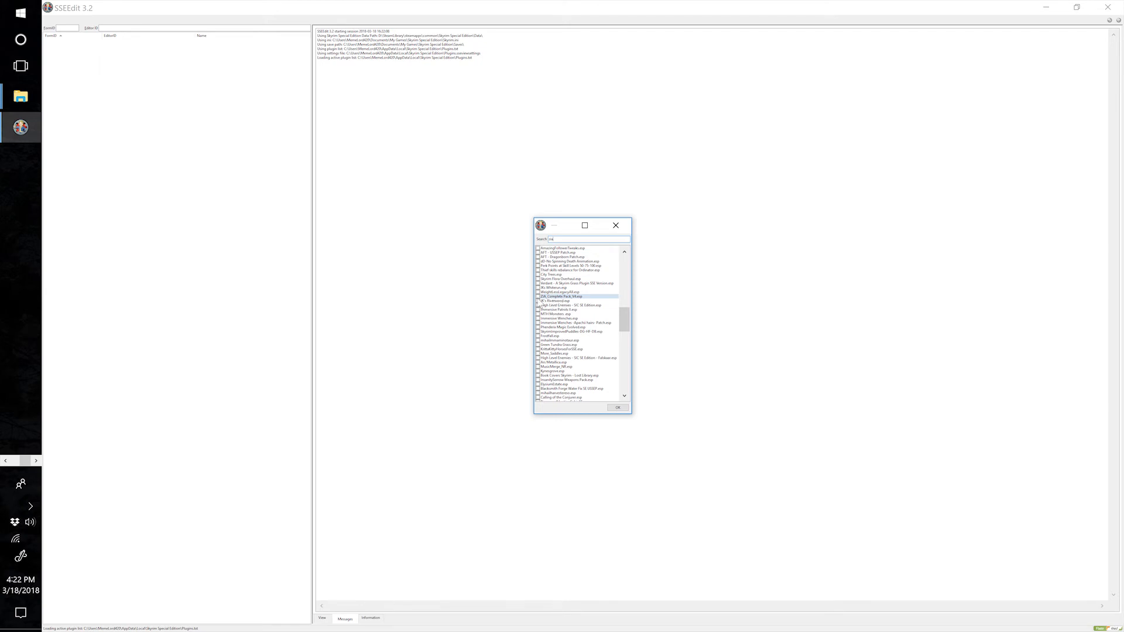
pyautogui.click(538, 297)
pyautogui.write('improvedd')
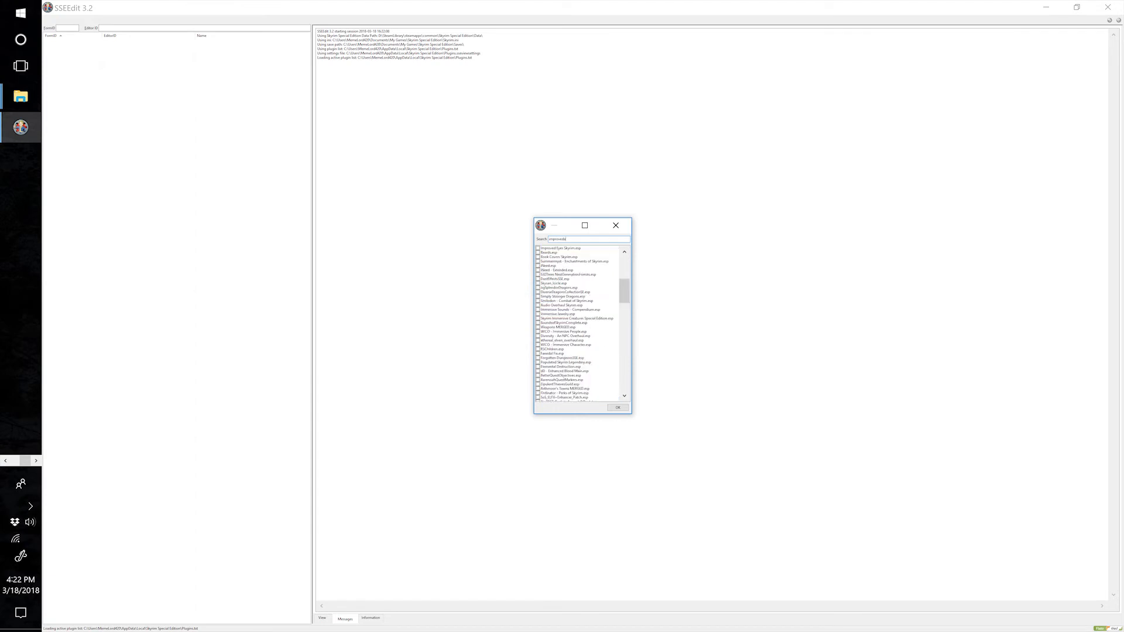
pyautogui.write('a')
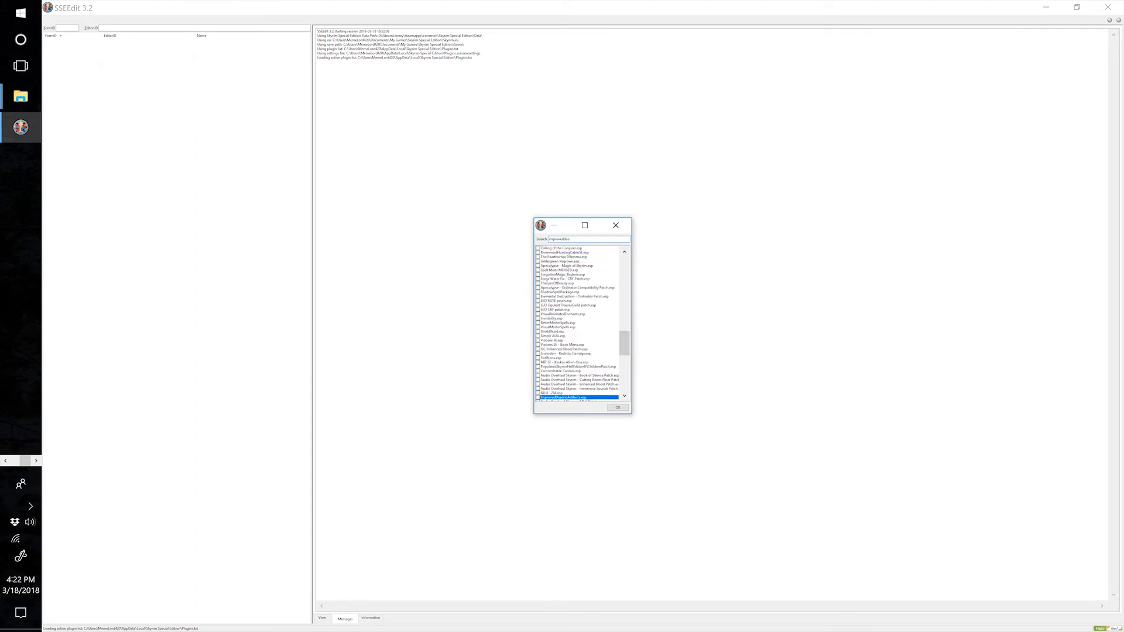
pyautogui.write('e')
pyautogui.click(538, 398)
pyautogui.click(617, 408)
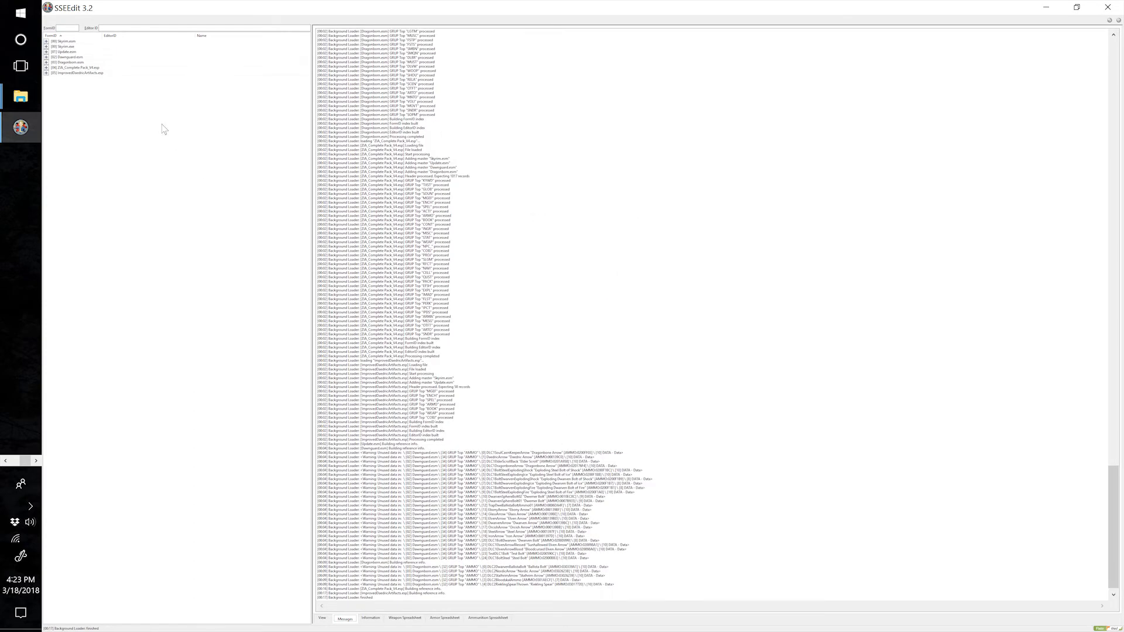
# Check ZIA_Complete Pack_V4.esp and ImprovedDaedricArtifacts.esp together for errors.
pyautogui.moveTo(77, 74); pyautogui.dragTo(66, 69)
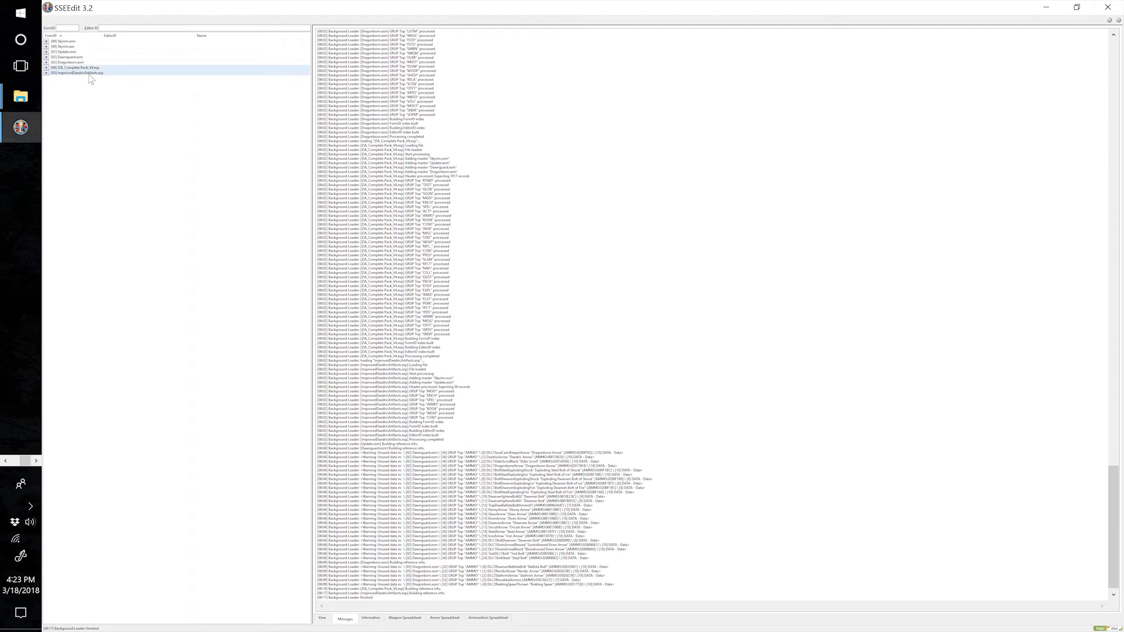
pyautogui.rightClick(85, 75)
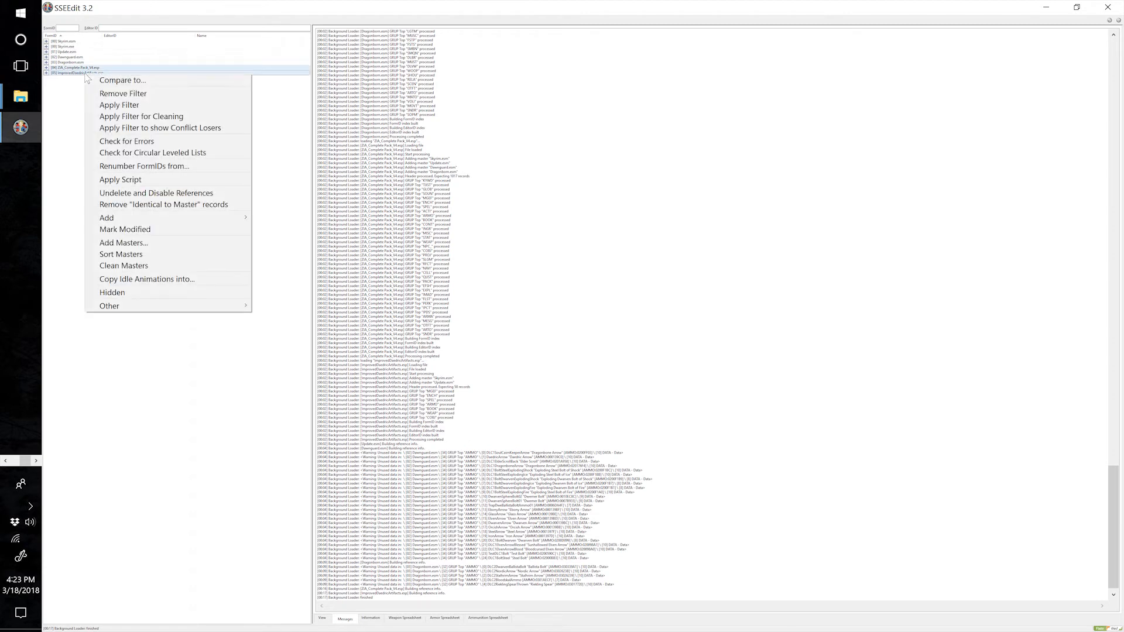
pyautogui.click(128, 142)
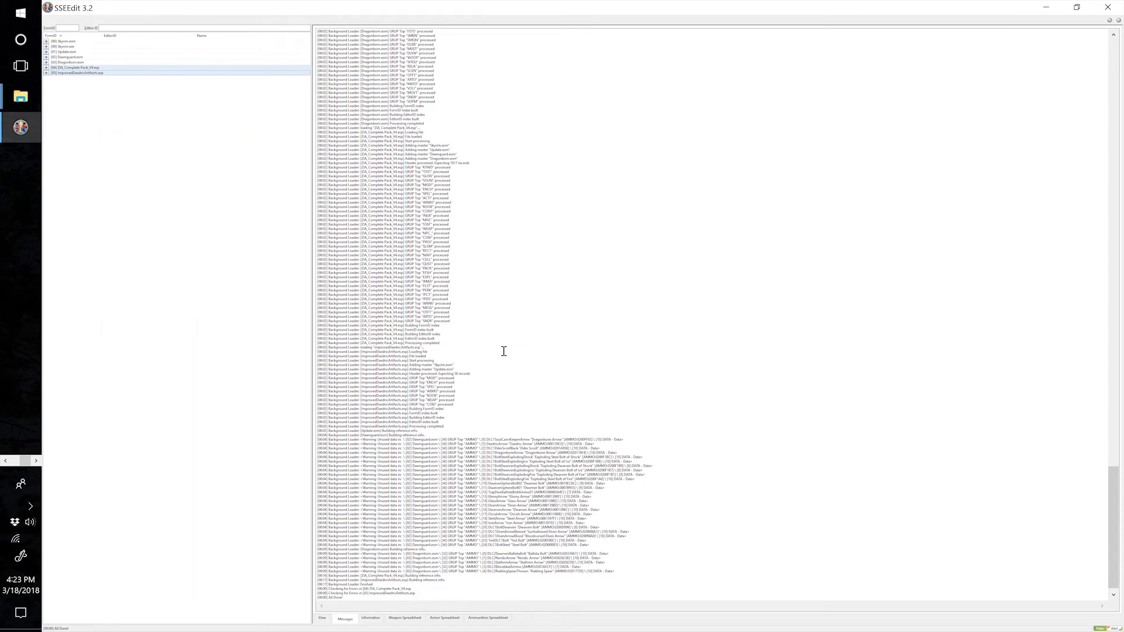
# Apply the Merge plugins script to both artifact plugins, merging them into a new file named "Artifacts MERGED".
pyautogui.rightClick(130, 70)
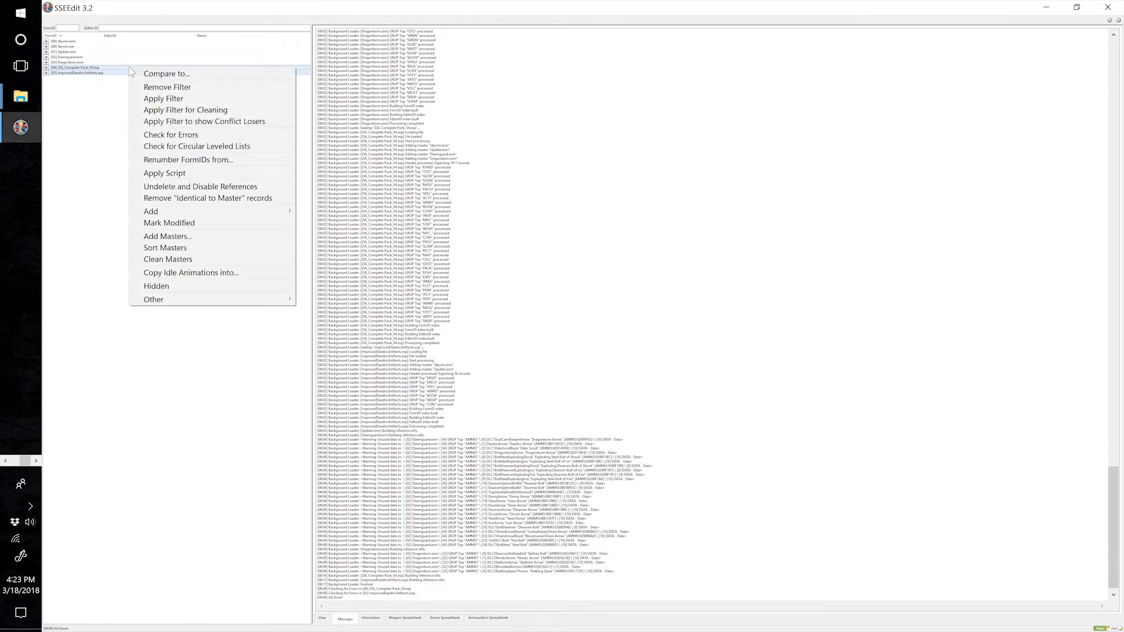
pyautogui.click(234, 173)
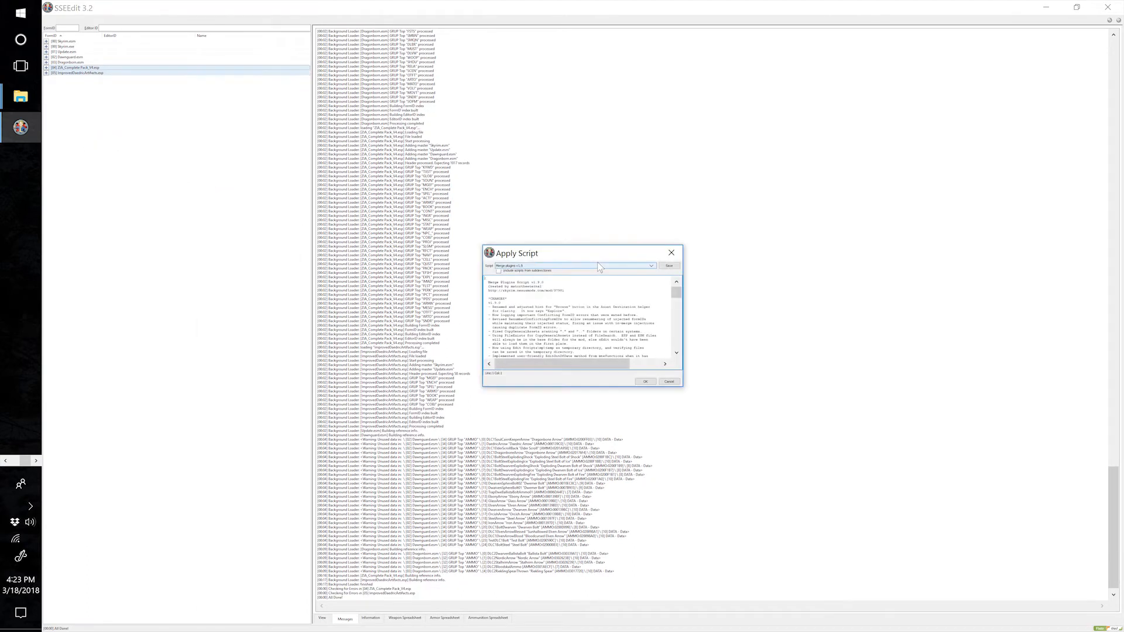
pyautogui.click(647, 382)
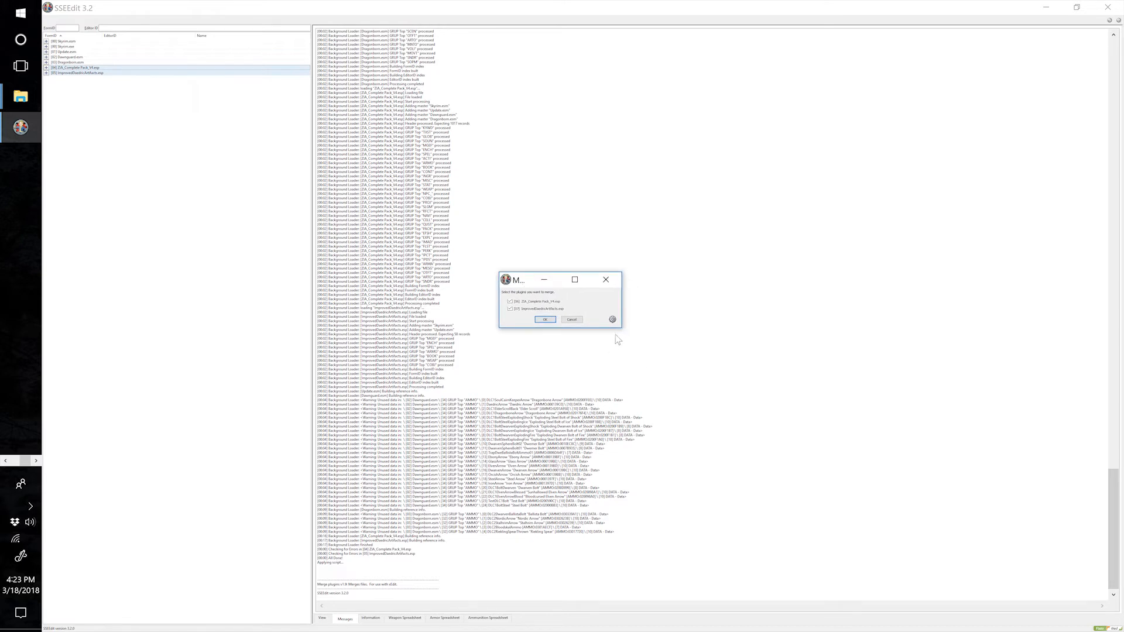
pyautogui.moveTo(619, 329); pyautogui.dragTo(708, 409)
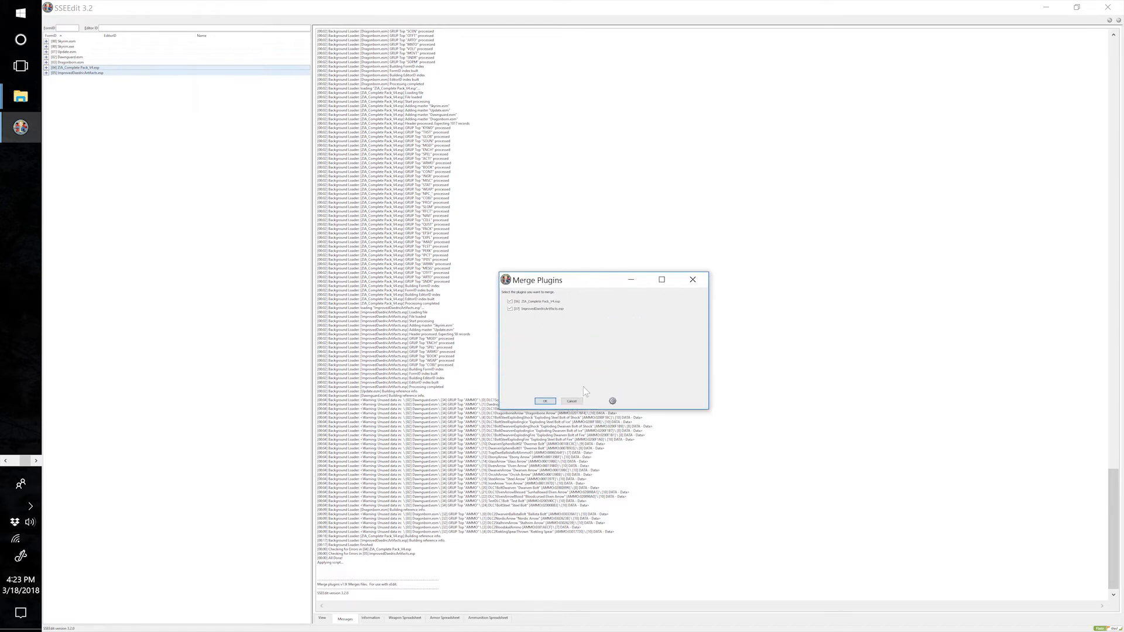
pyautogui.click(550, 403)
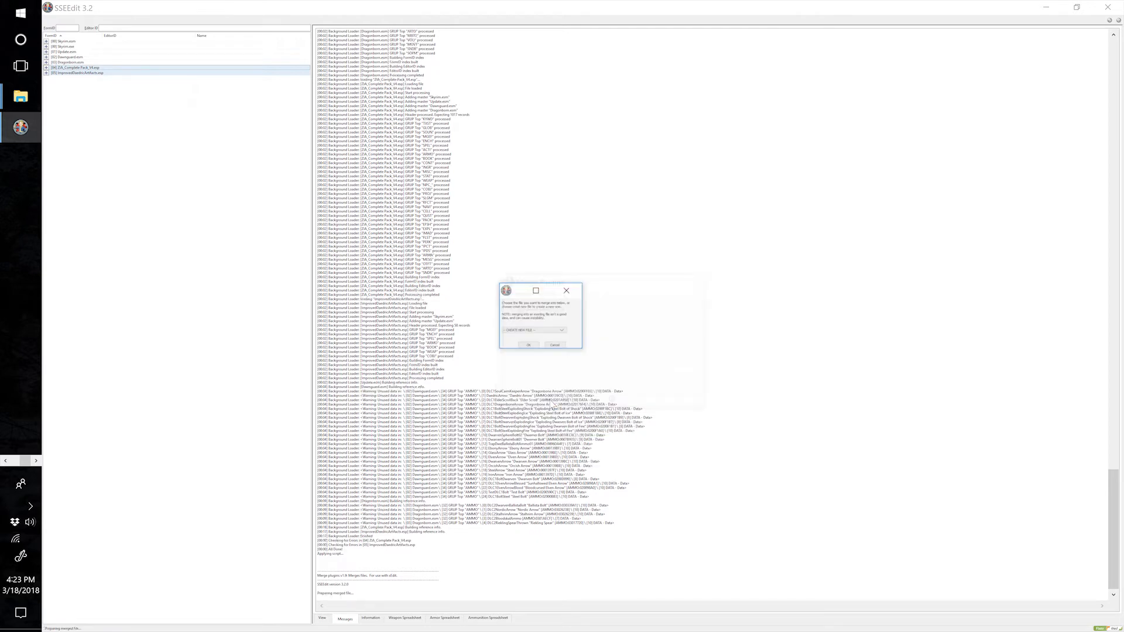
pyautogui.click(528, 347)
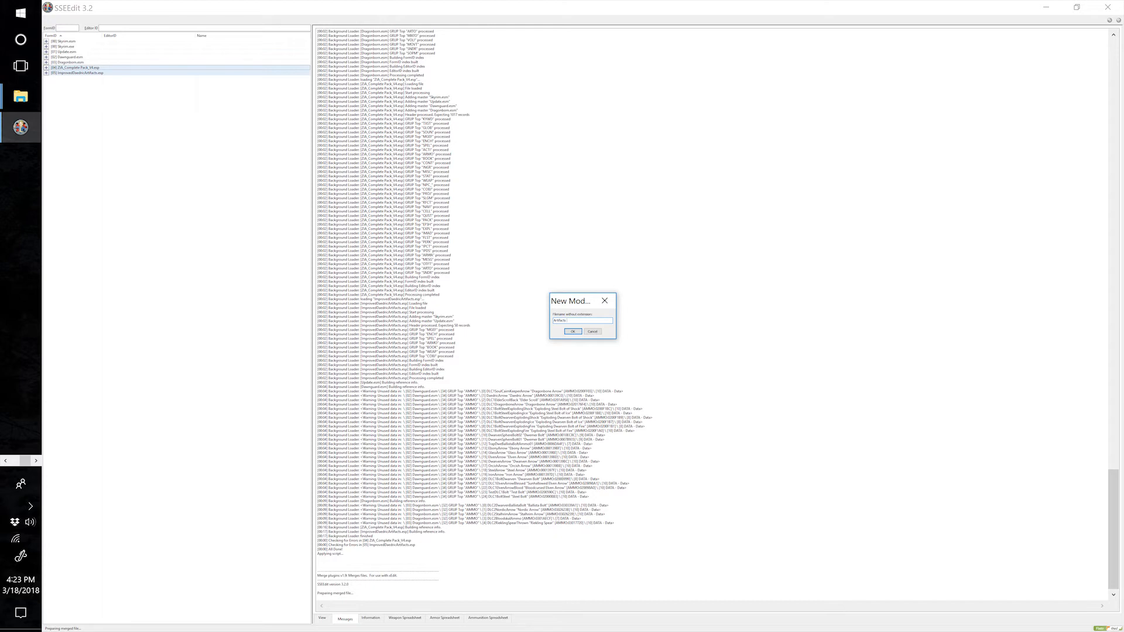
pyautogui.click(573, 332)
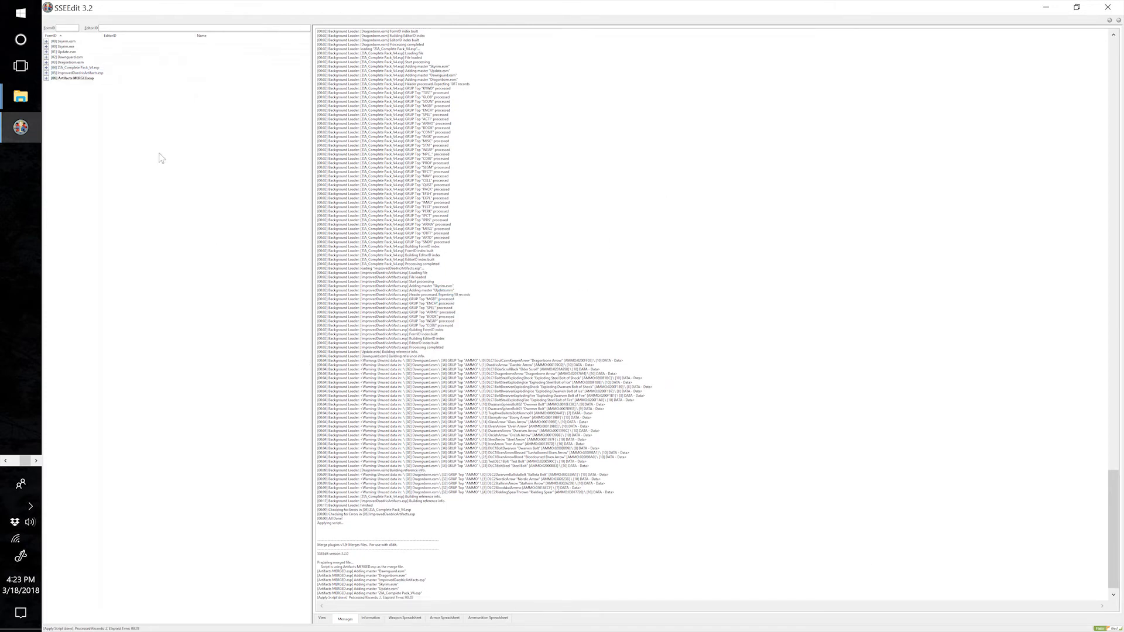
# Check Artifacts MERGED.esp for errors, and save it on closing SSEEdit.
pyautogui.rightClick(83, 84)
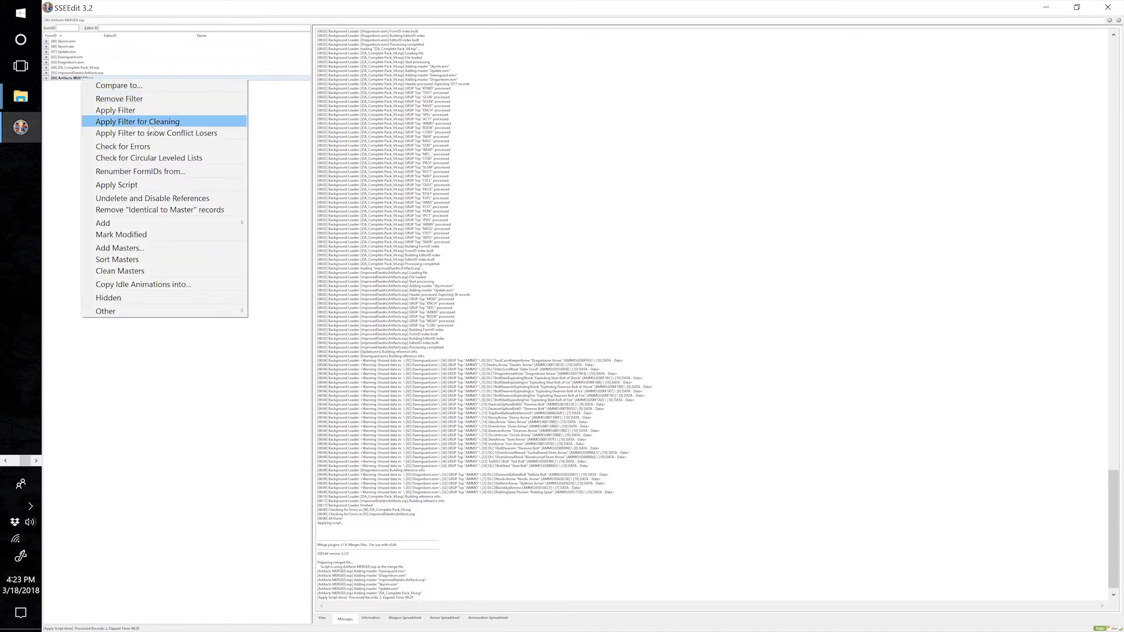
pyautogui.click(175, 145)
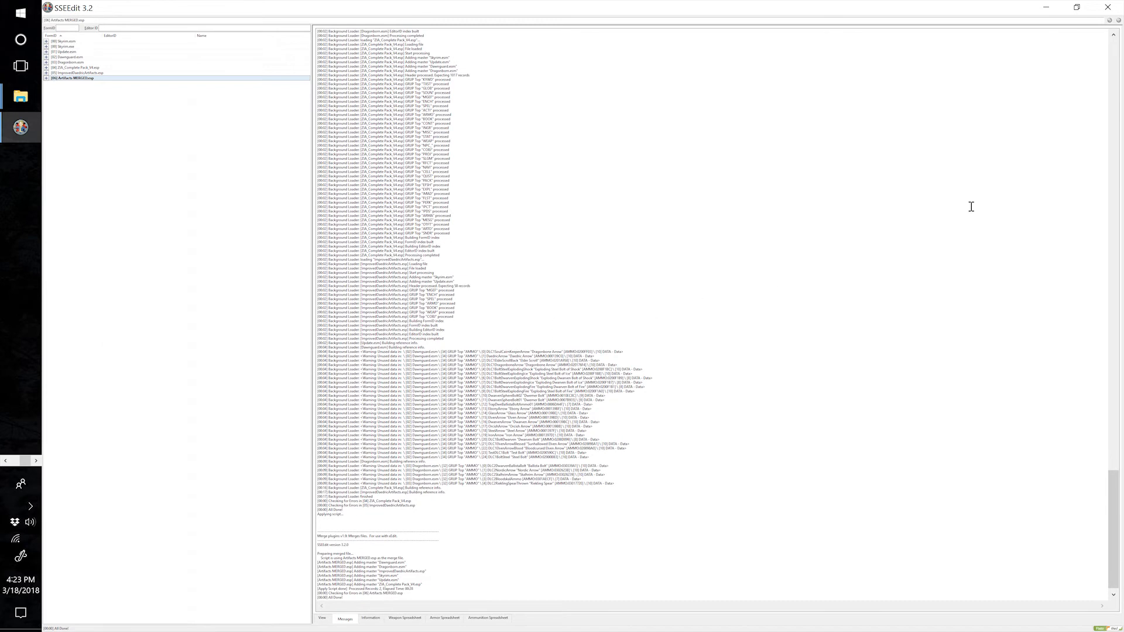
pyautogui.click(1108, 7)
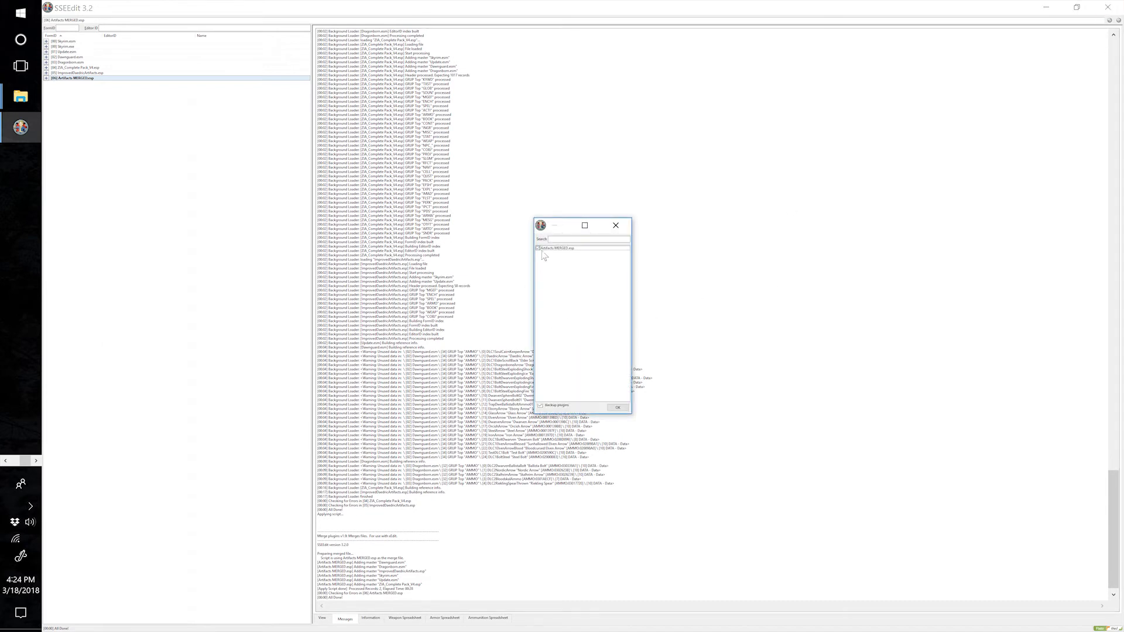
pyautogui.click(618, 408)
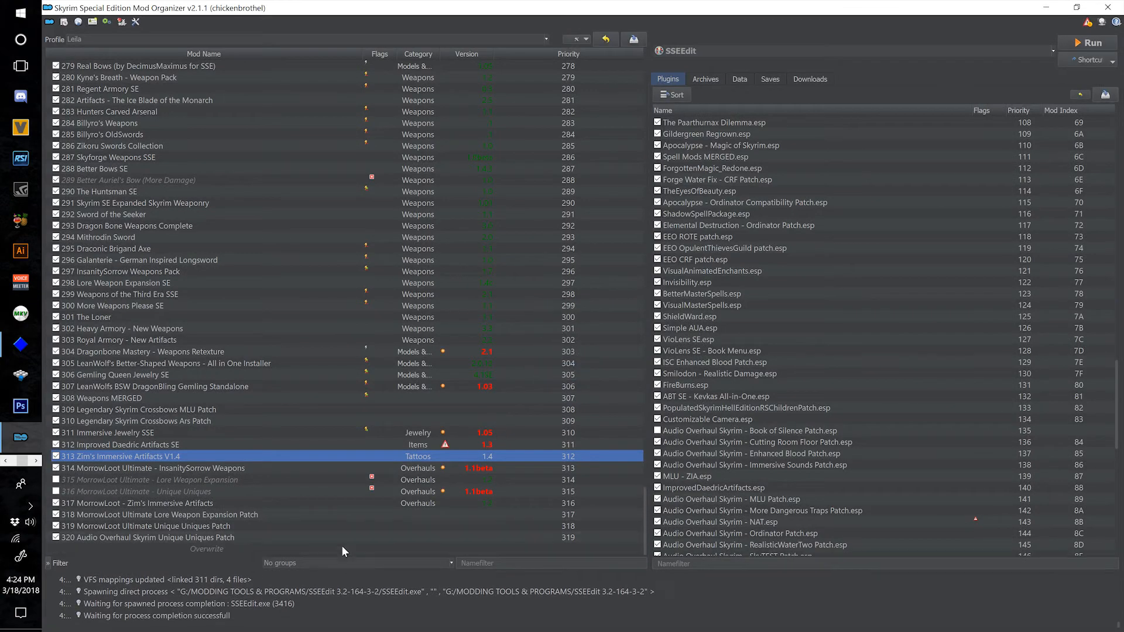
# Move the overwrite files into a new mod named "321 Artifacts MERGED" and enable that mod.
pyautogui.rightClick(340, 549)
pyautogui.click(383, 566)
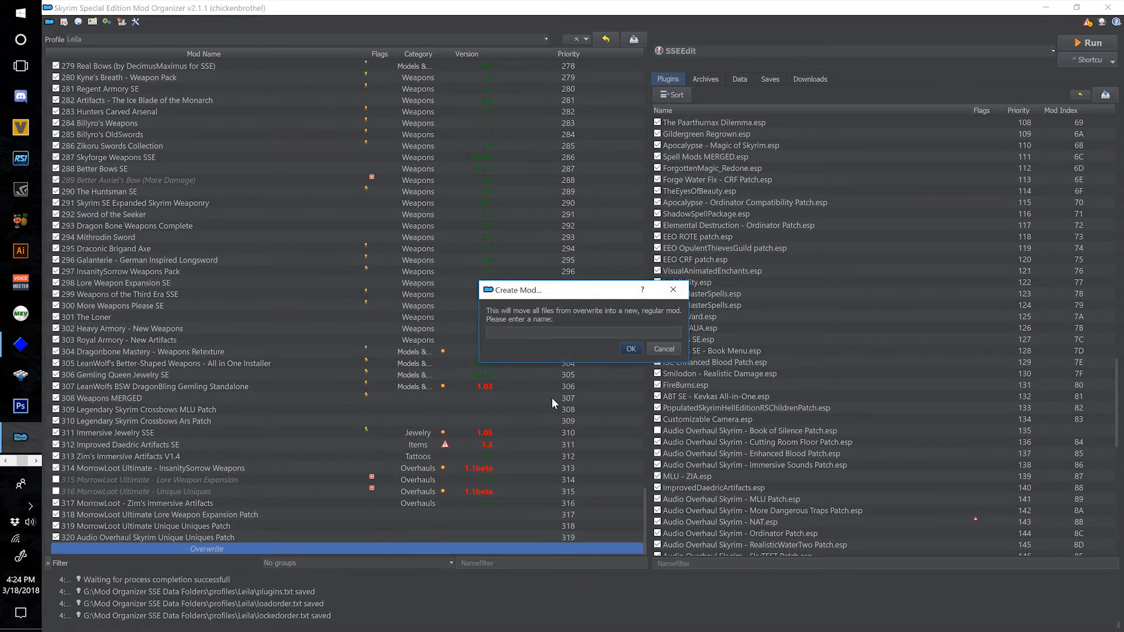
pyautogui.write('321 Artifacts MERGED')
pyautogui.click(631, 349)
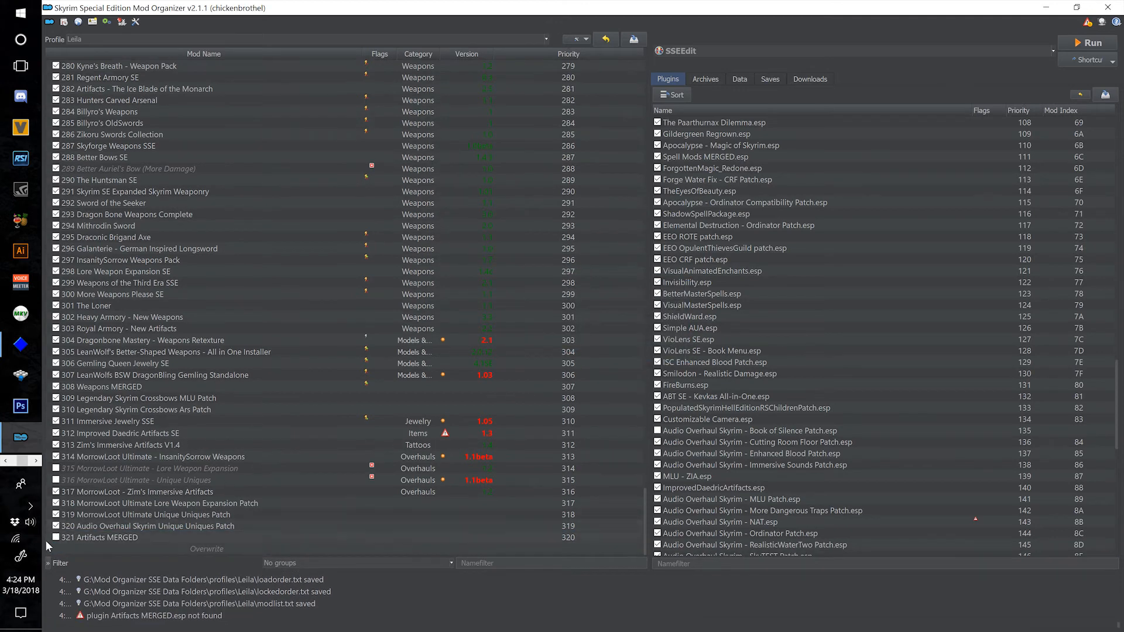
pyautogui.click(153, 536)
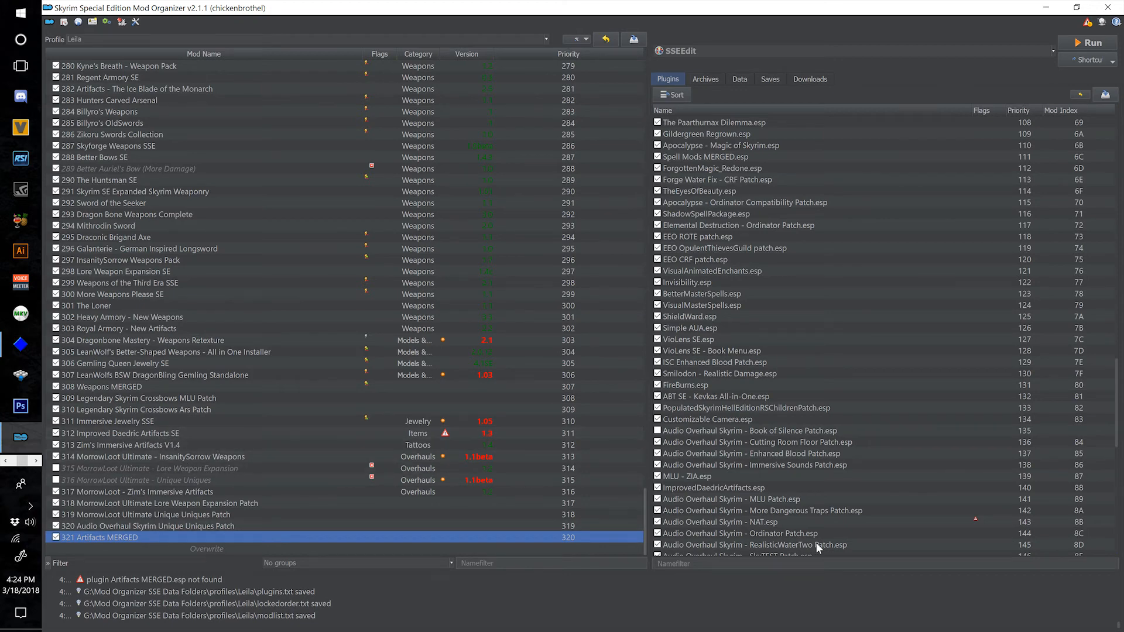
# Open the folders of mods 321, 313 and 312 in File Explorer, and close the 312 Improved Daedric Artifacts SE folder.
pyautogui.scroll(-5, 808, 527)
pyautogui.scroll(-10, 802, 519)
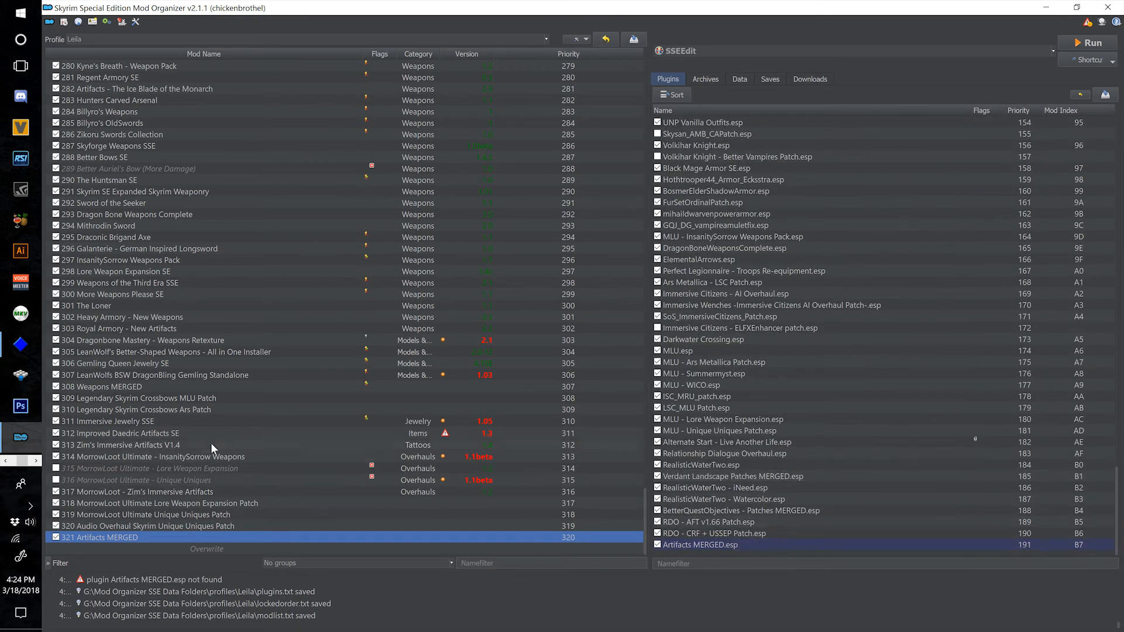
pyautogui.rightClick(223, 539)
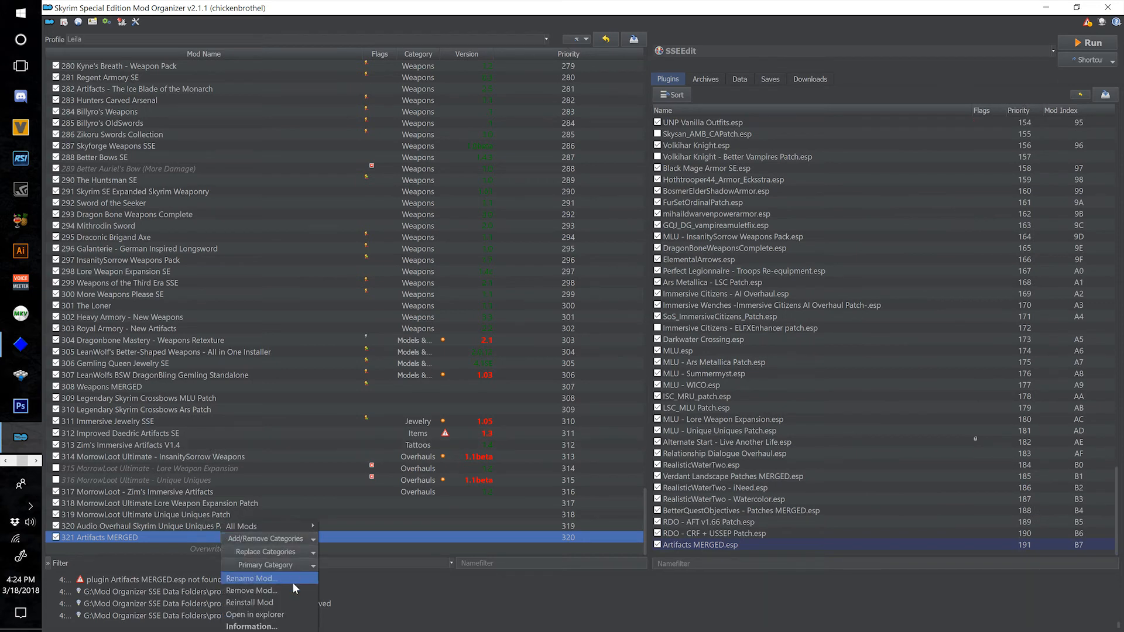
pyautogui.click(293, 608)
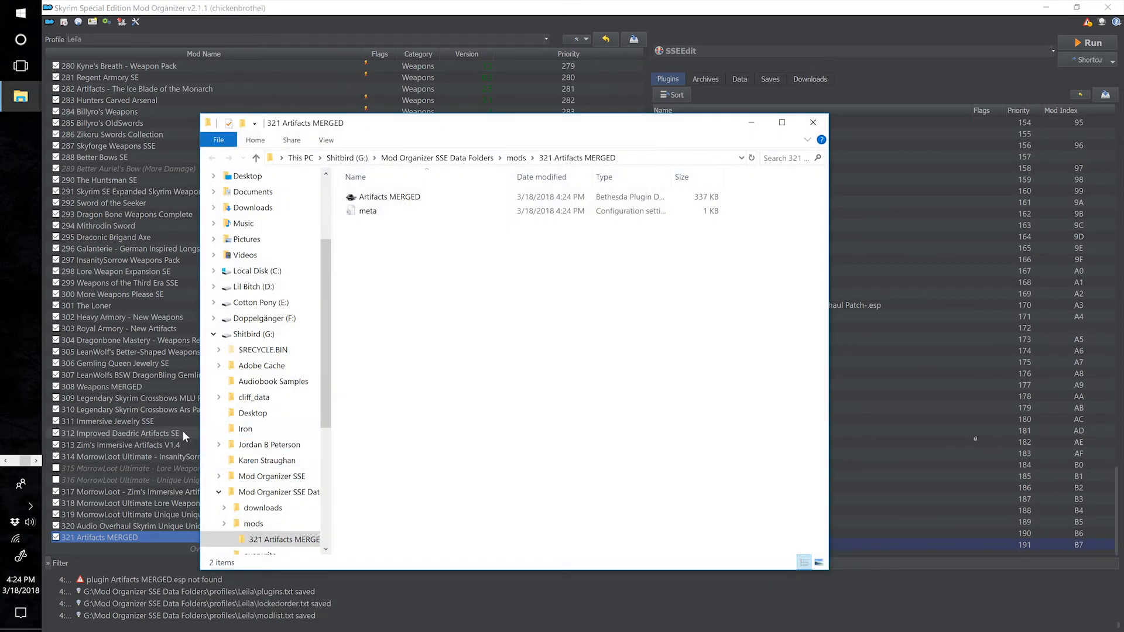
pyautogui.rightClick(159, 443)
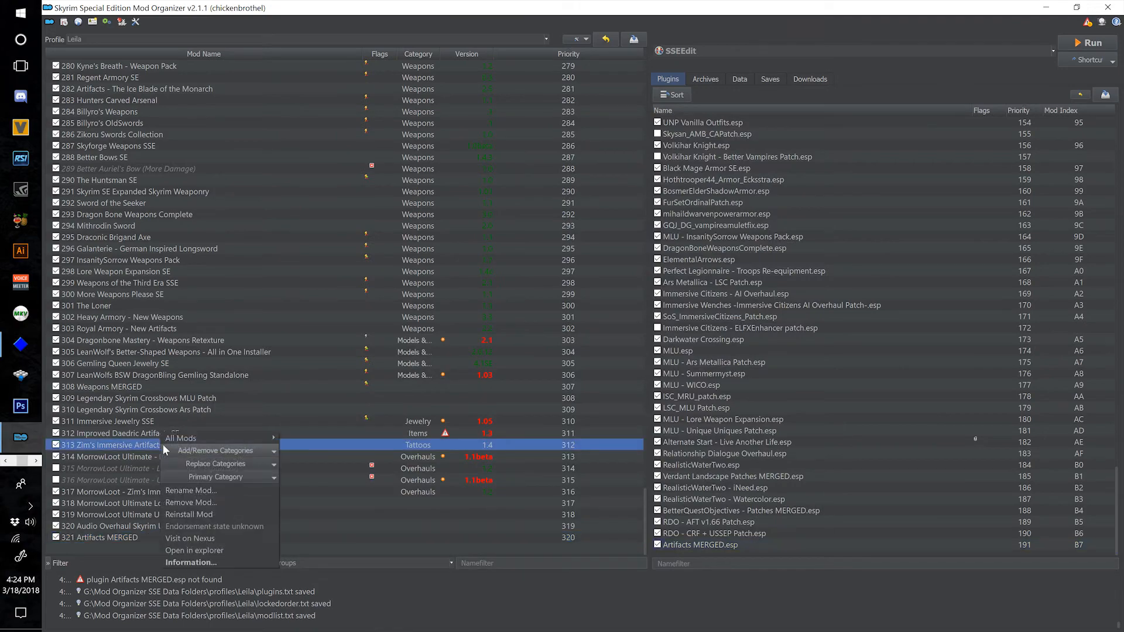
pyautogui.click(195, 550)
pyautogui.rightClick(132, 432)
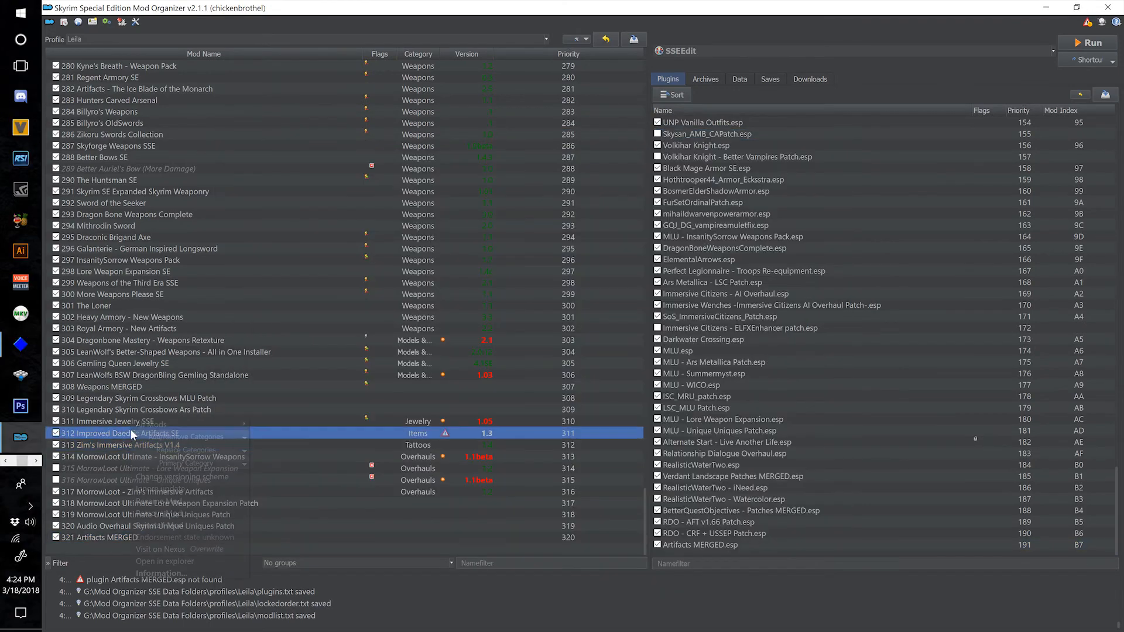
pyautogui.click(192, 557)
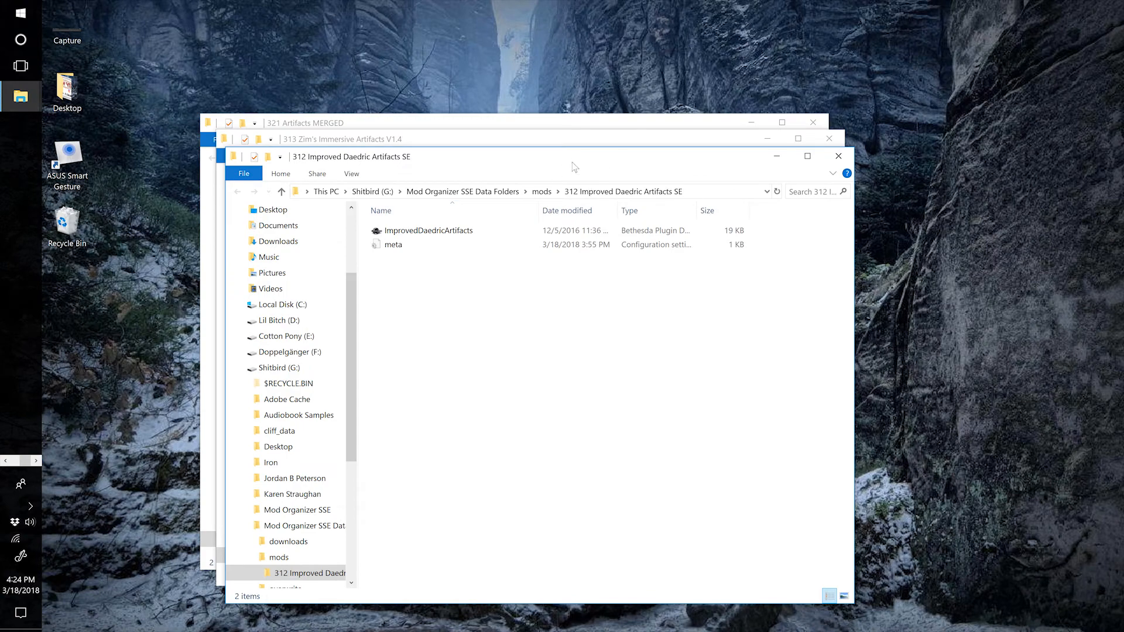
pyautogui.click(839, 156)
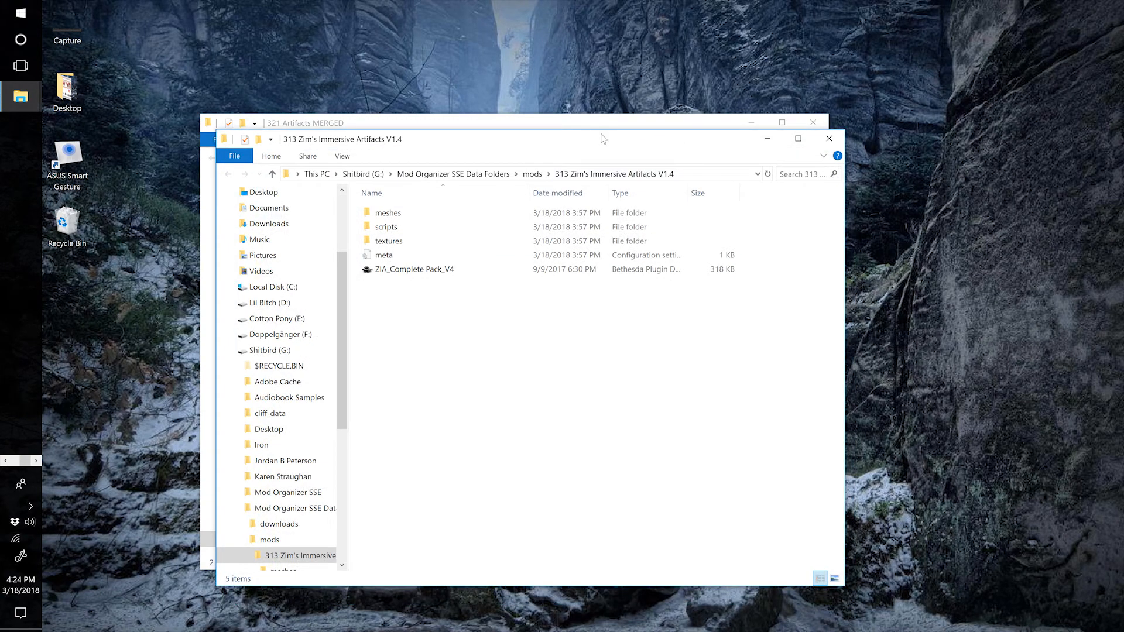
# Move the meshes, scripts and textures folders from 313 Zim's Immersive Artifacts V1.4 into the 321 Artifacts MERGED folder.
pyautogui.moveTo(603, 139); pyautogui.dragTo(1021, 123)
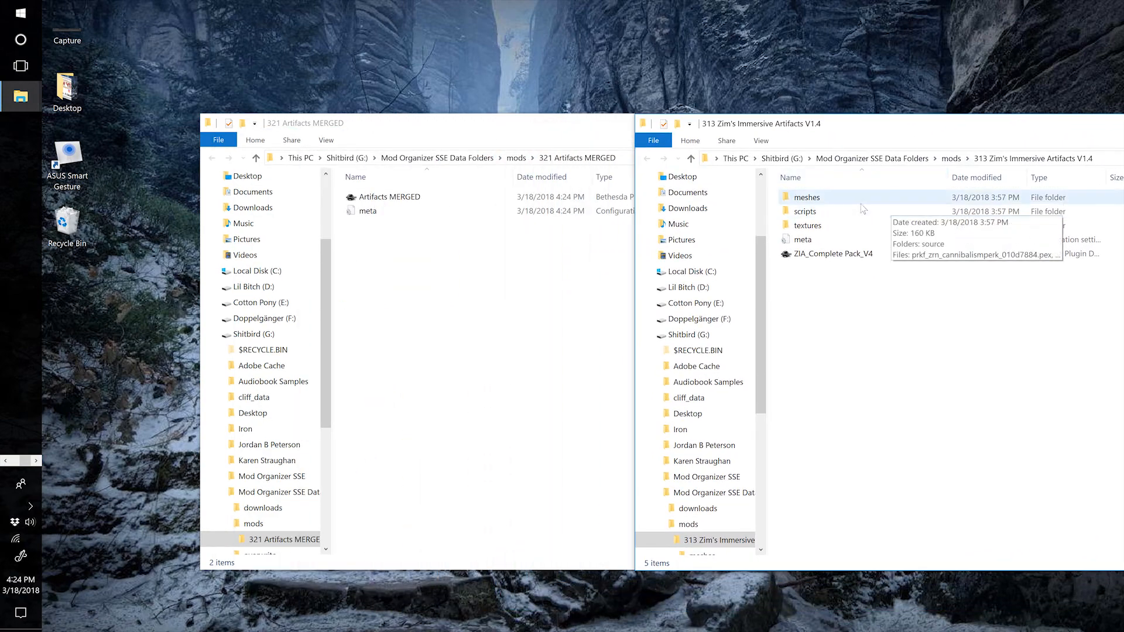
pyautogui.click(817, 199)
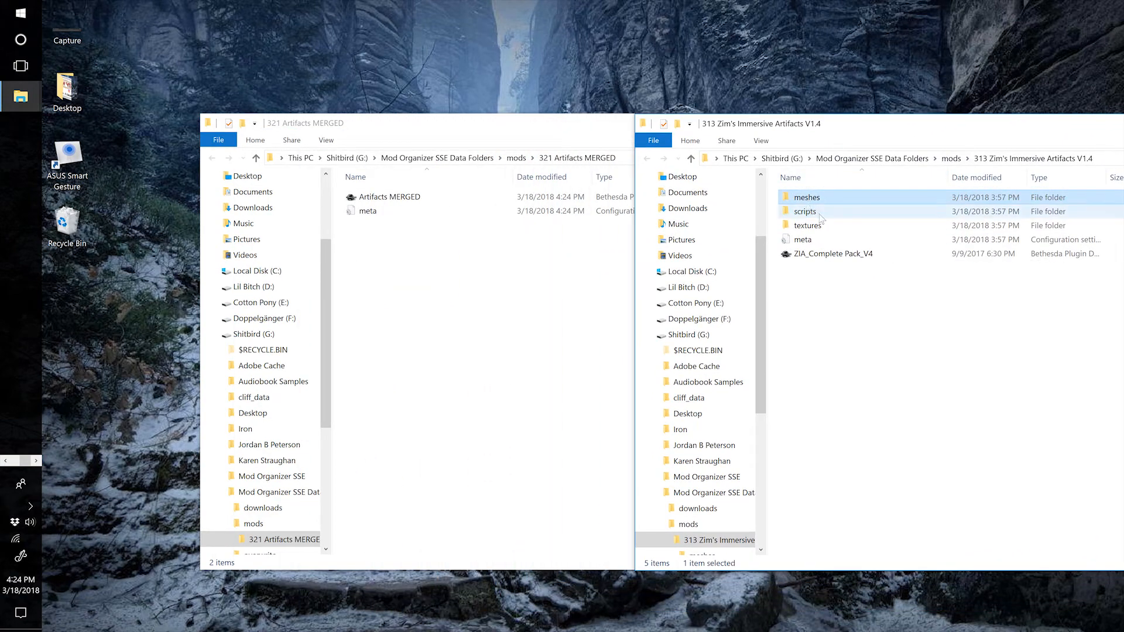
pyautogui.keyDown('ctrl'); pyautogui.click(820, 214); pyautogui.keyUp('ctrl')
pyautogui.keyDown('ctrl'); pyautogui.click(811, 227); pyautogui.keyUp('ctrl')
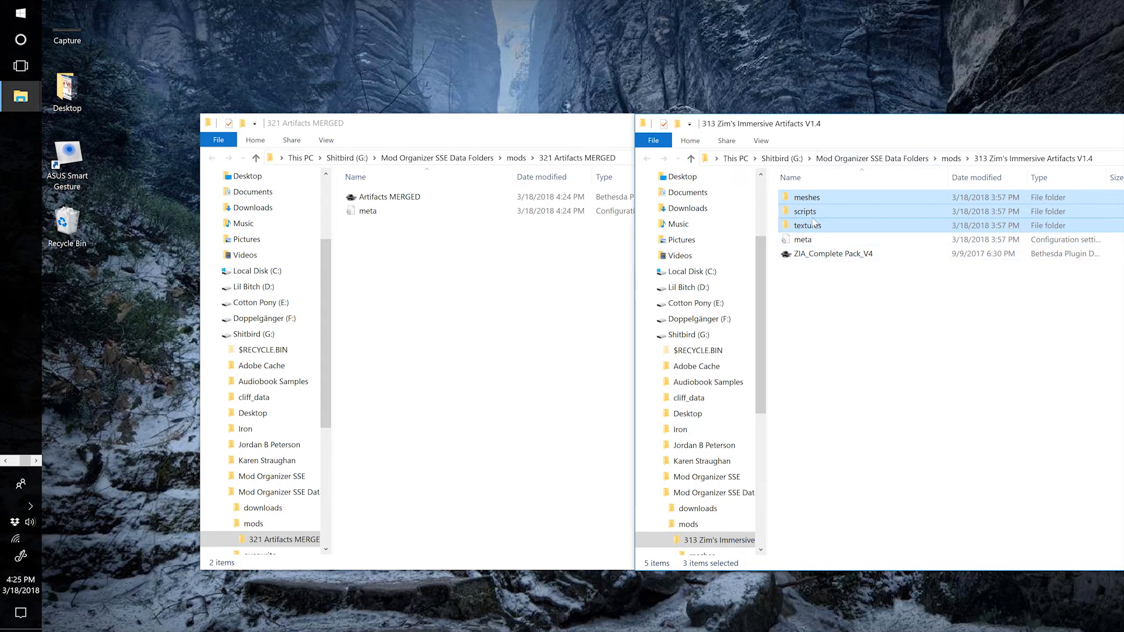
pyautogui.moveTo(812, 221); pyautogui.dragTo(436, 368)
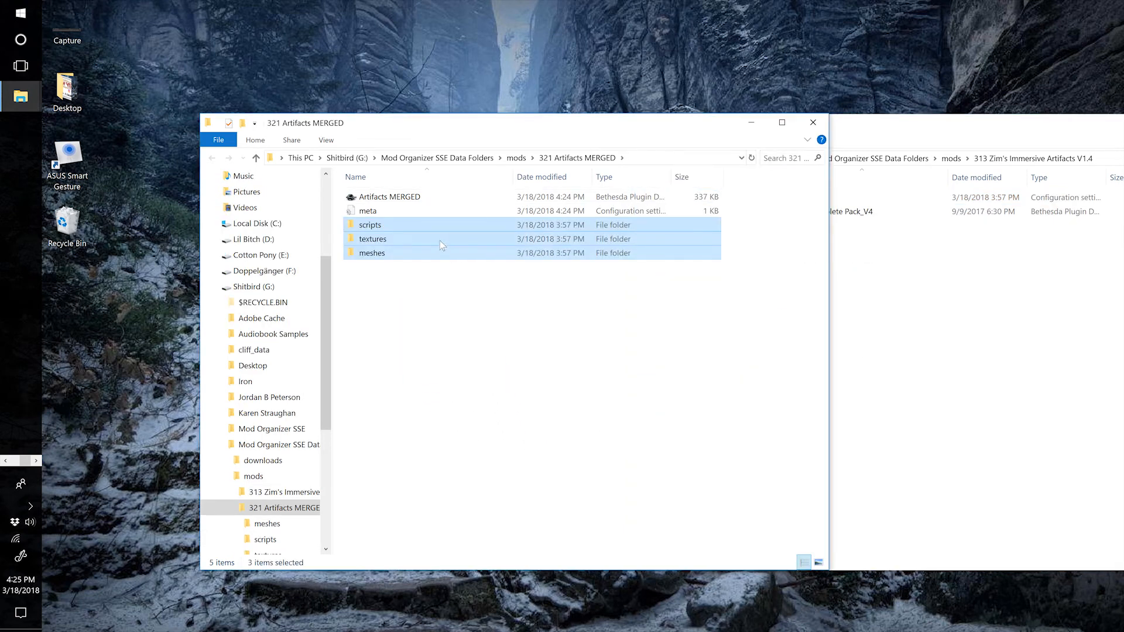
# Copy the three asset folders from 321 Artifacts MERGED back into the 313 Zim's Immersive Artifacts folder, and close both folders.
pyautogui.rightClick(440, 245)
pyautogui.click(365, 436)
pyautogui.click(983, 341)
pyautogui.rightClick(853, 307)
pyautogui.click(818, 396)
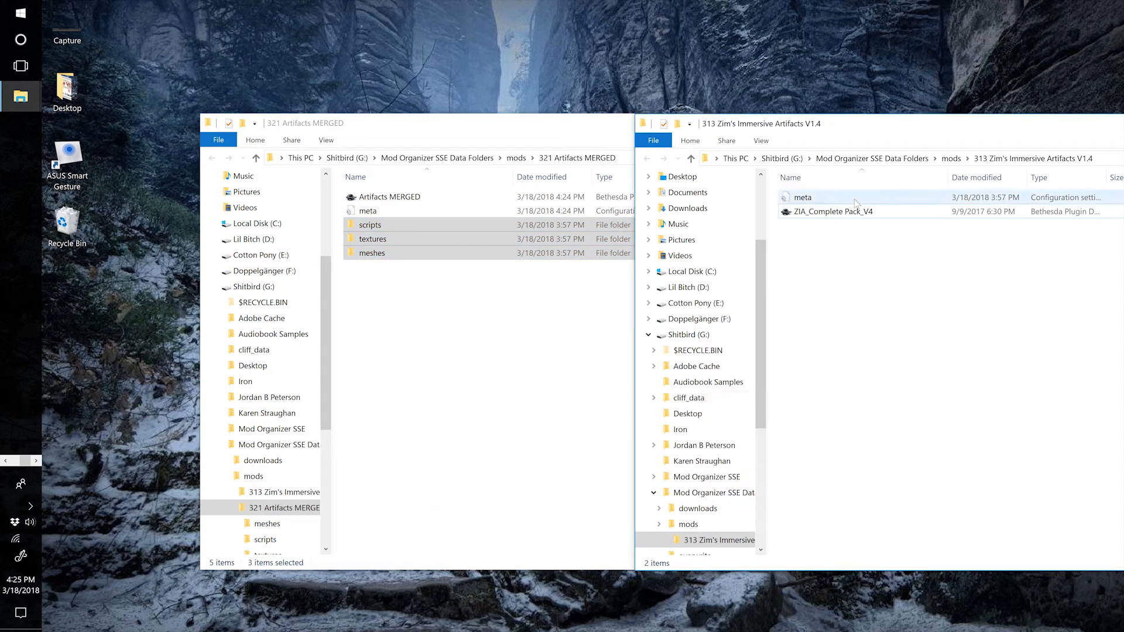
pyautogui.moveTo(858, 127); pyautogui.dragTo(652, 143)
pyautogui.click(1043, 139)
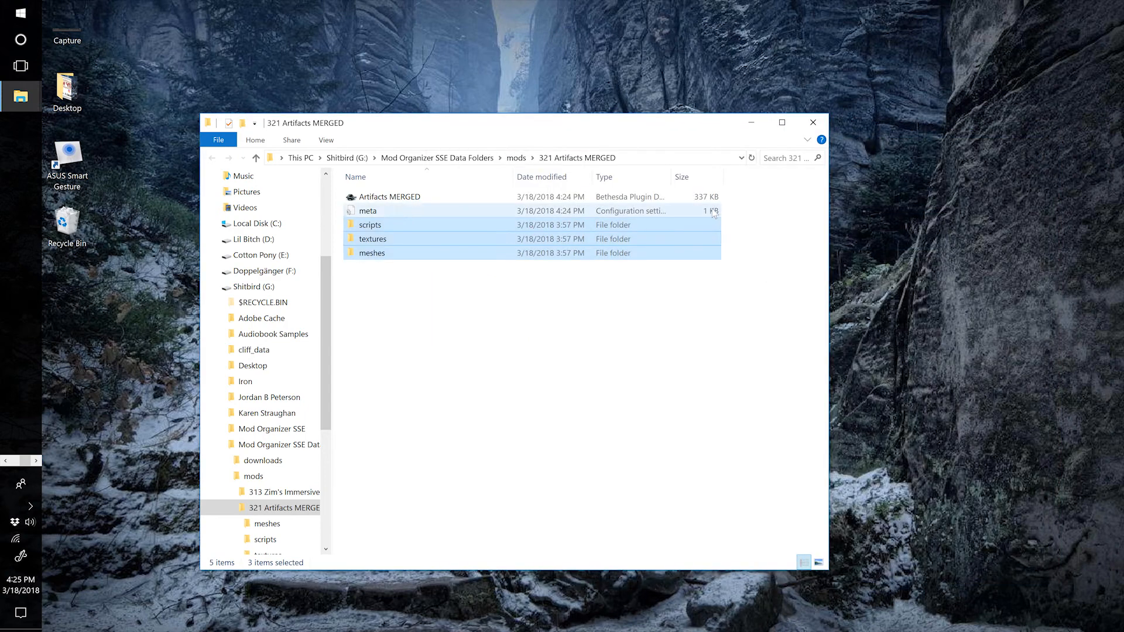
pyautogui.click(814, 122)
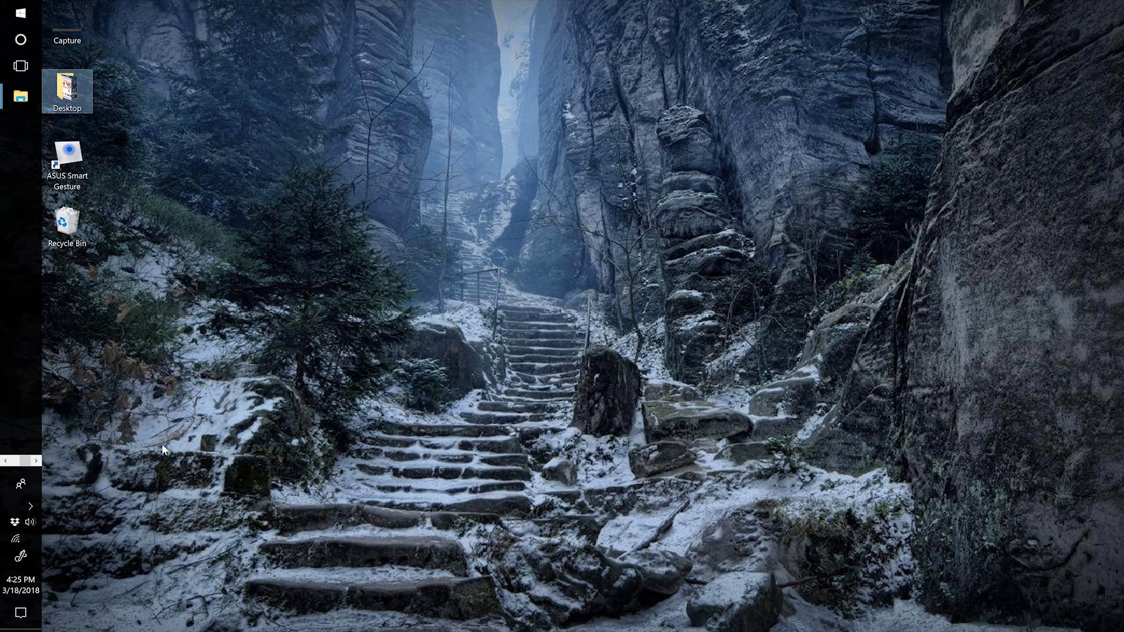
# Switch to Mod Organizer and make ImprovedDaedricArtifacts.esp optional in mod 312 Improved Daedric Artifacts SE.
pyautogui.hotkey('alt', 'Tab')
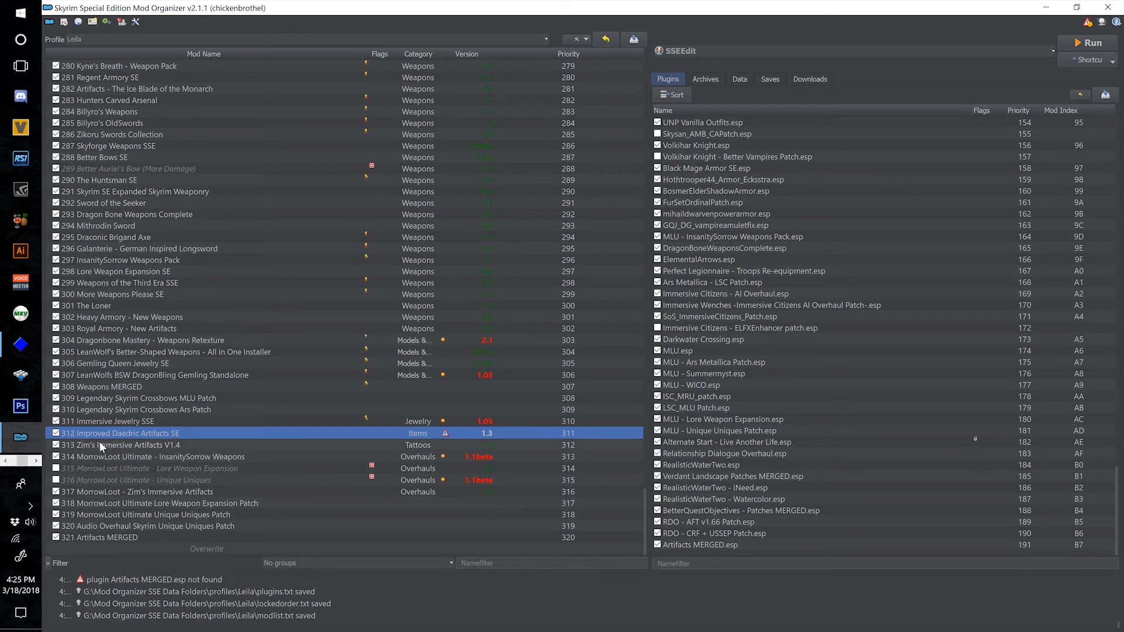
pyautogui.doubleClick(230, 434)
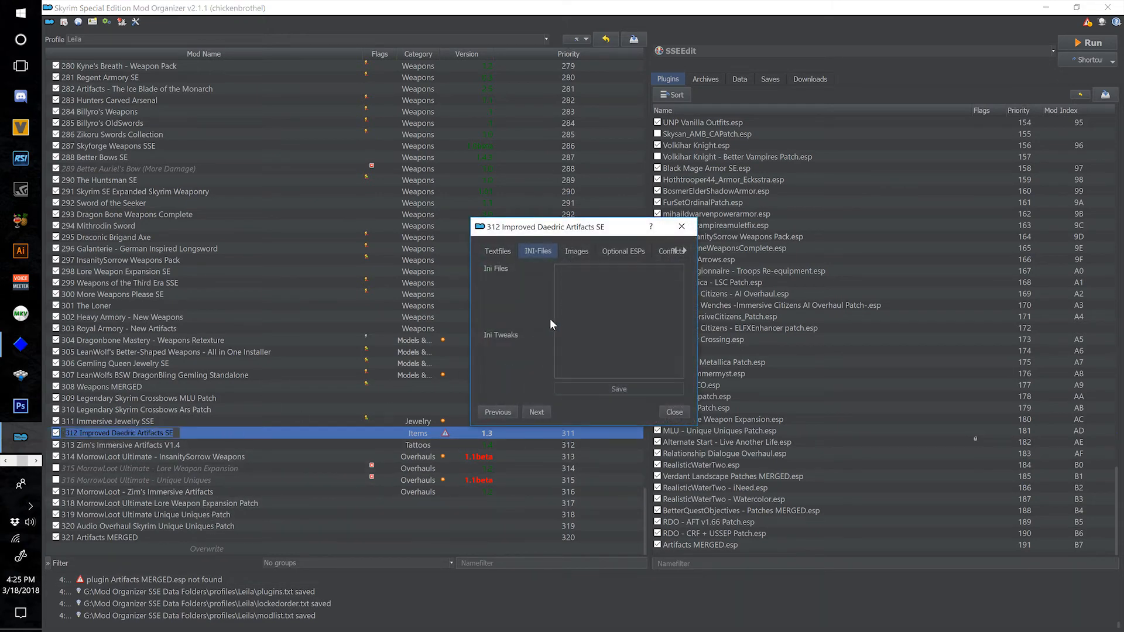
pyautogui.click(619, 251)
pyautogui.click(561, 342)
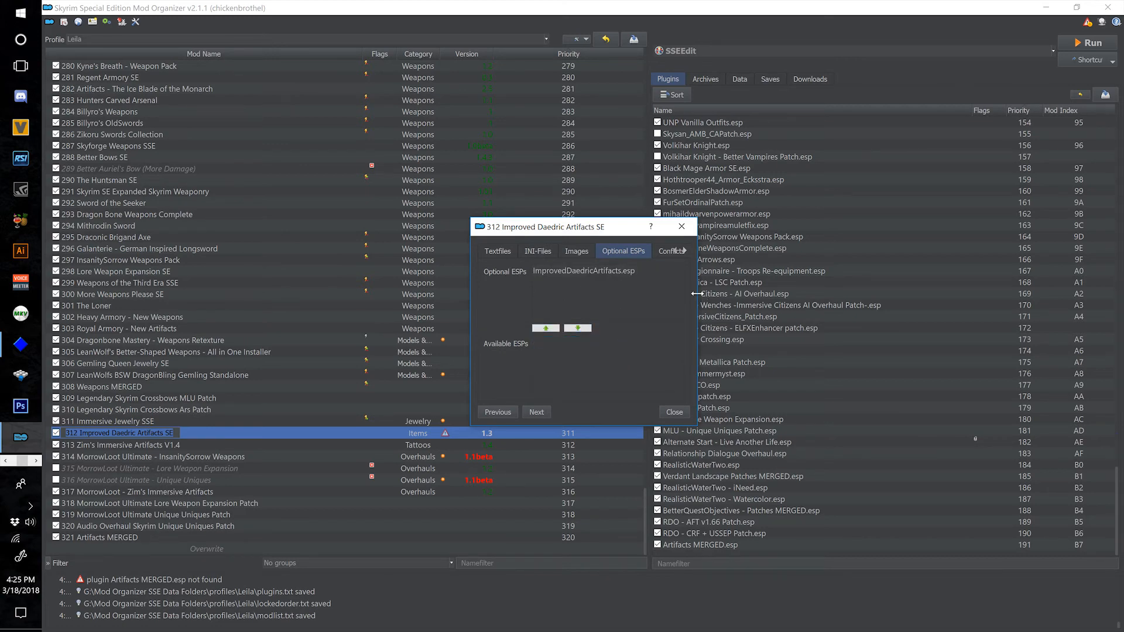
# Examine the file tree and optional ESPs of mod 312 Improved Daedric Artifacts SE.
pyautogui.moveTo(696, 293); pyautogui.dragTo(1014, 287)
pyautogui.click(860, 253)
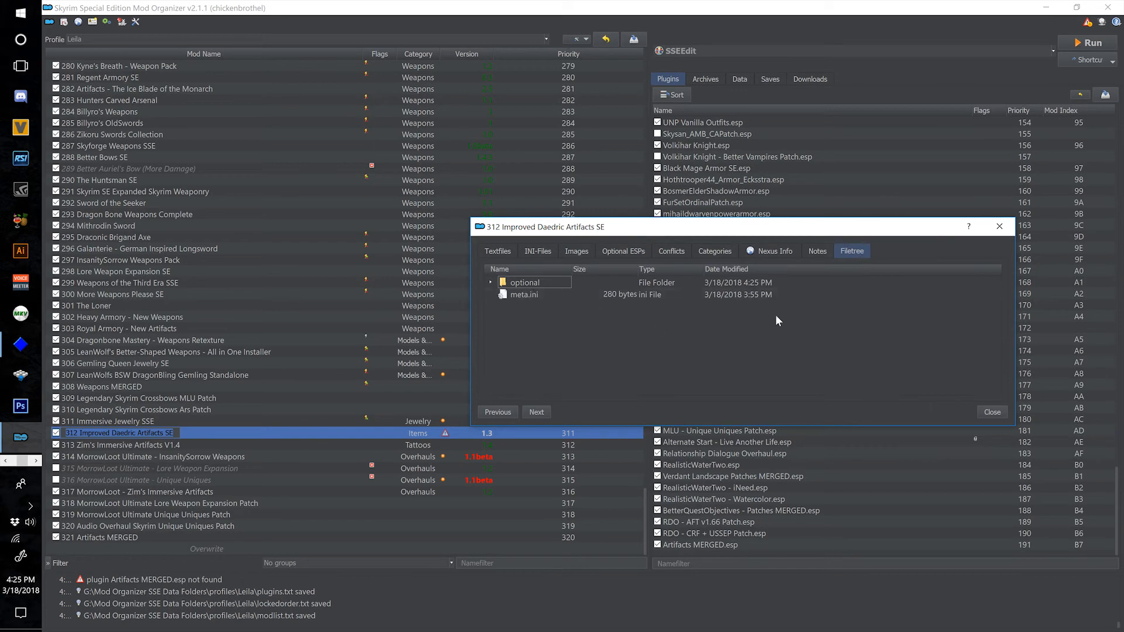
pyautogui.moveTo(866, 230); pyautogui.dragTo(820, 209)
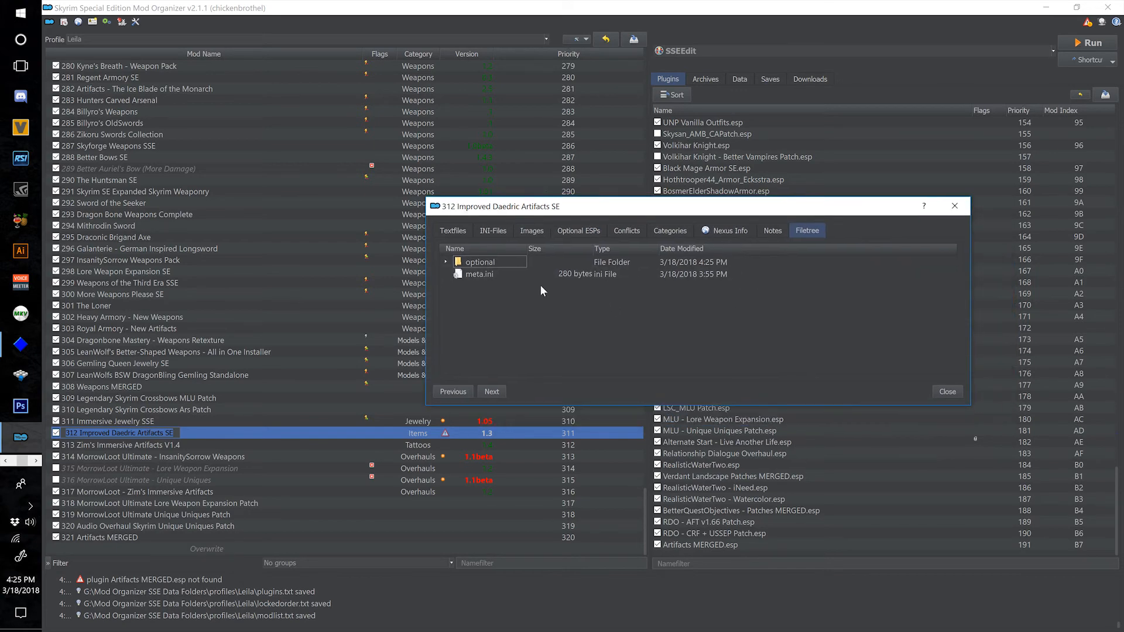
pyautogui.click(471, 265)
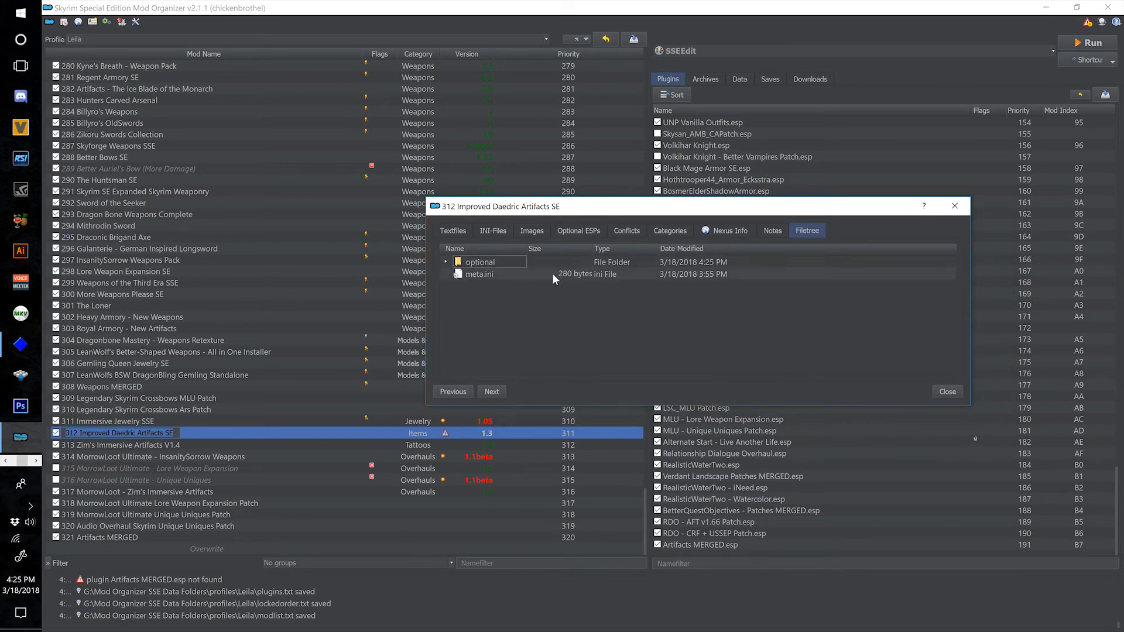
pyautogui.click(945, 391)
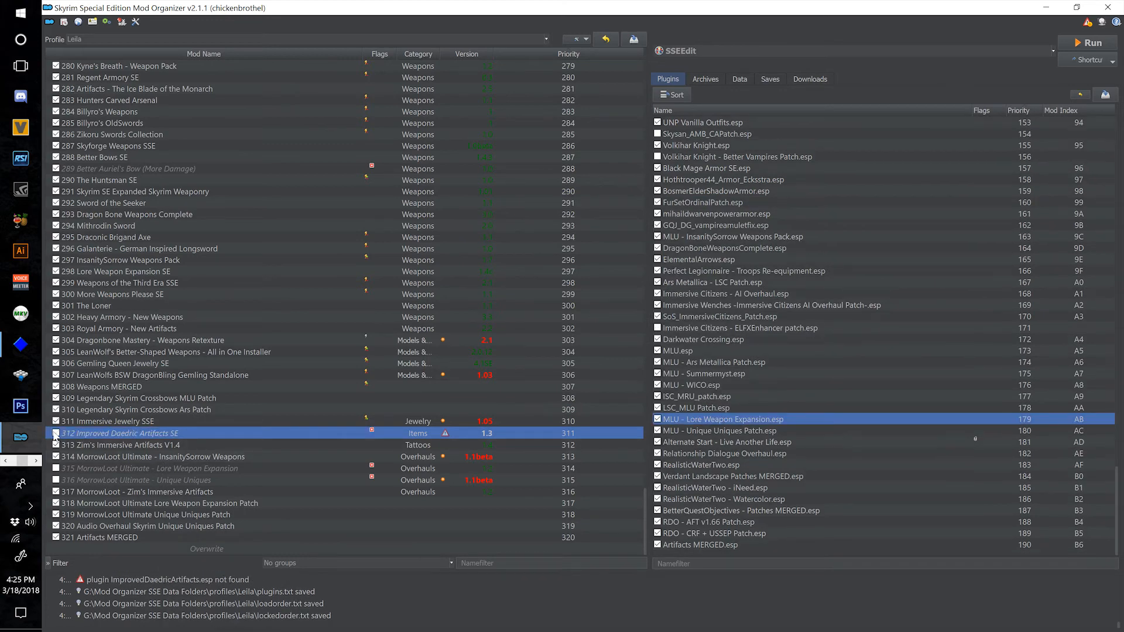
pyautogui.doubleClick(268, 434)
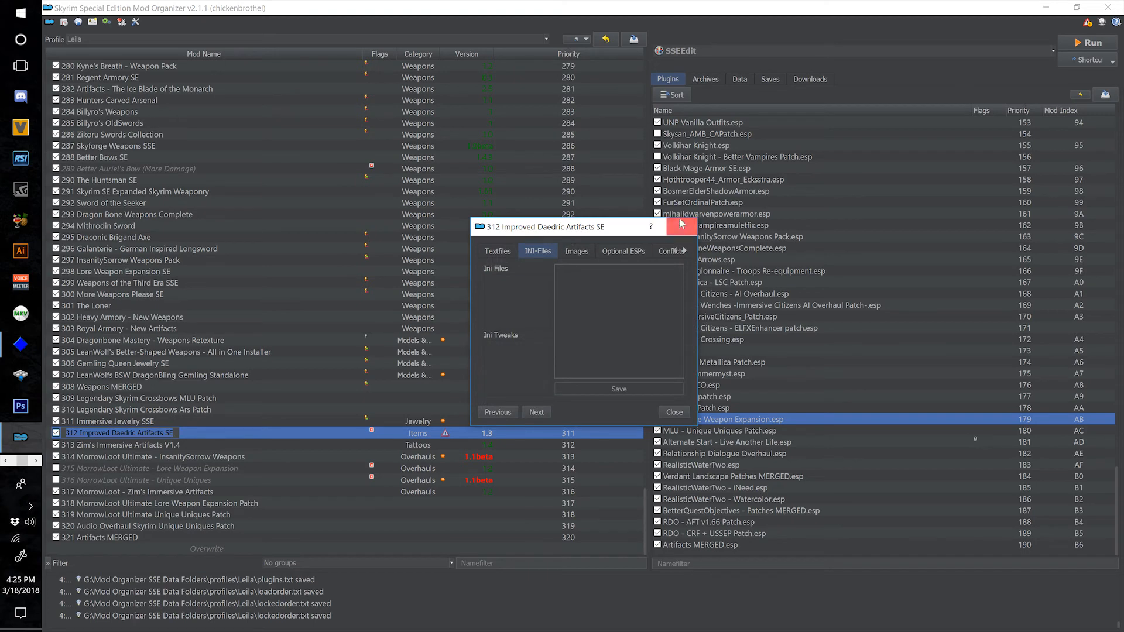
pyautogui.moveTo(698, 313); pyautogui.dragTo(1029, 281)
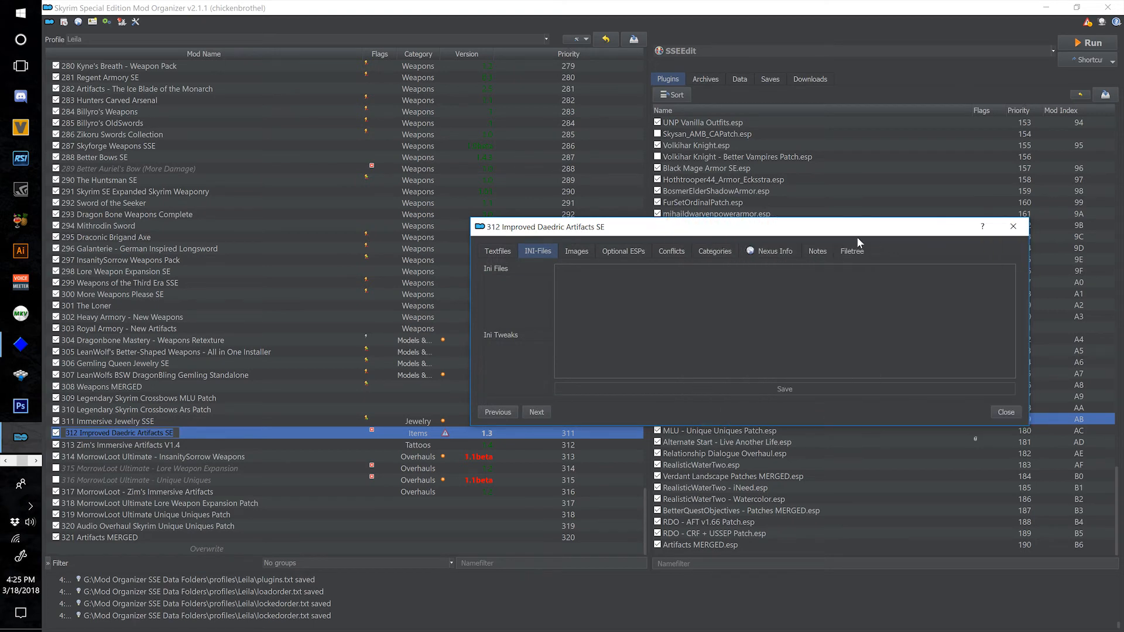
pyautogui.click(611, 251)
pyautogui.click(1013, 226)
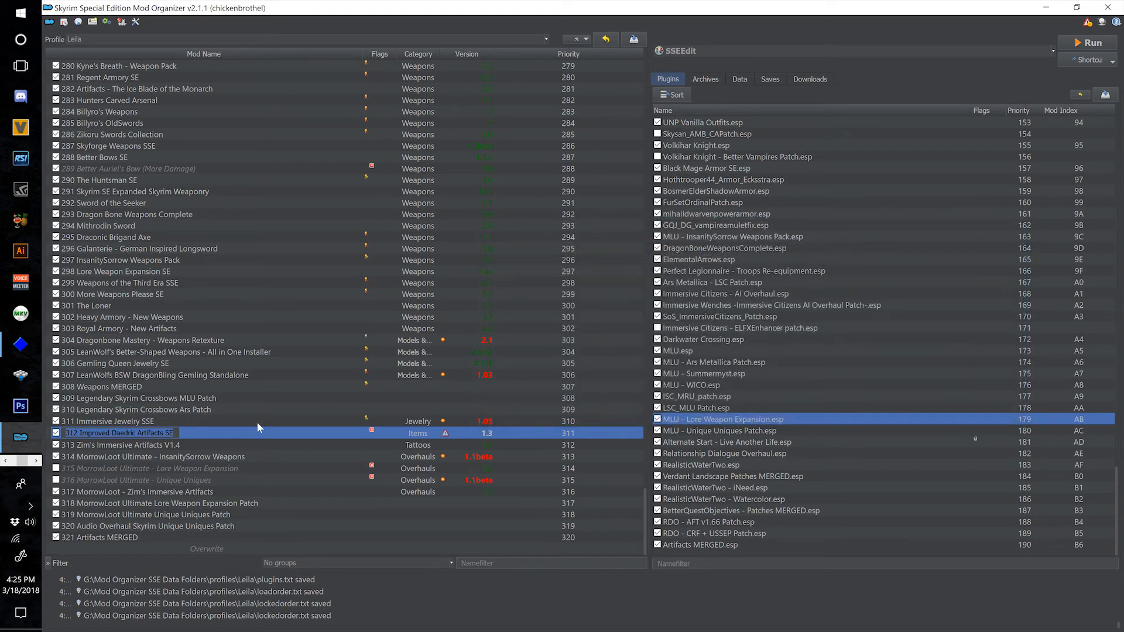
# Make ZIA_Complete Pack_V4.esp optional in mod 313 Zim's Immersive Artifacts V1.4, and check the mod's file tree.
pyautogui.doubleClick(210, 445)
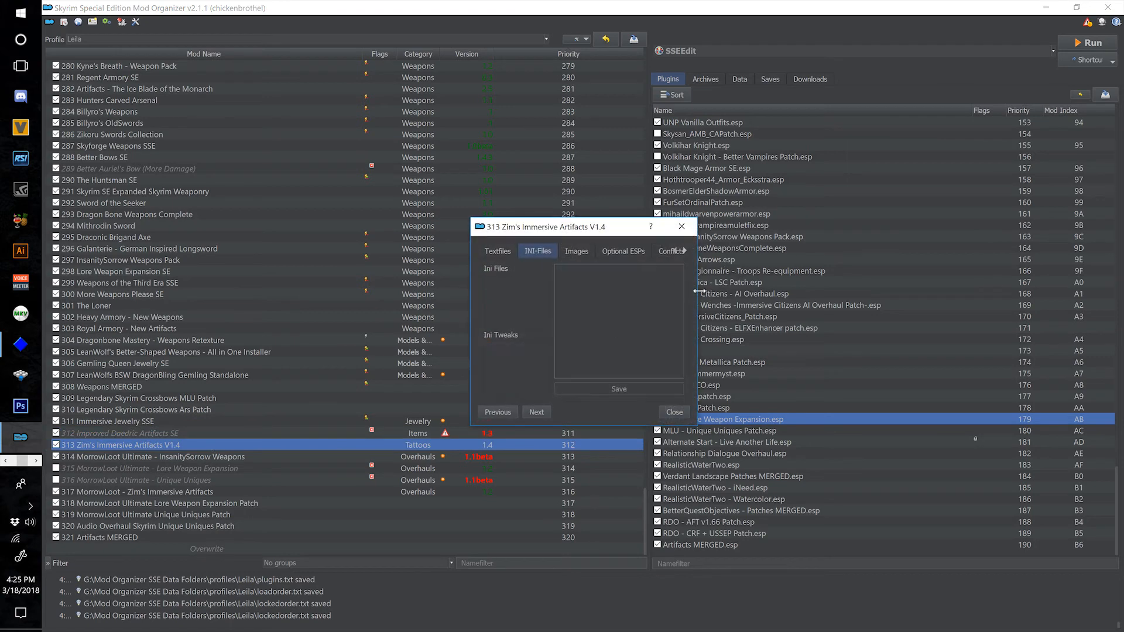
pyautogui.moveTo(699, 291); pyautogui.dragTo(1036, 275)
pyautogui.click(863, 256)
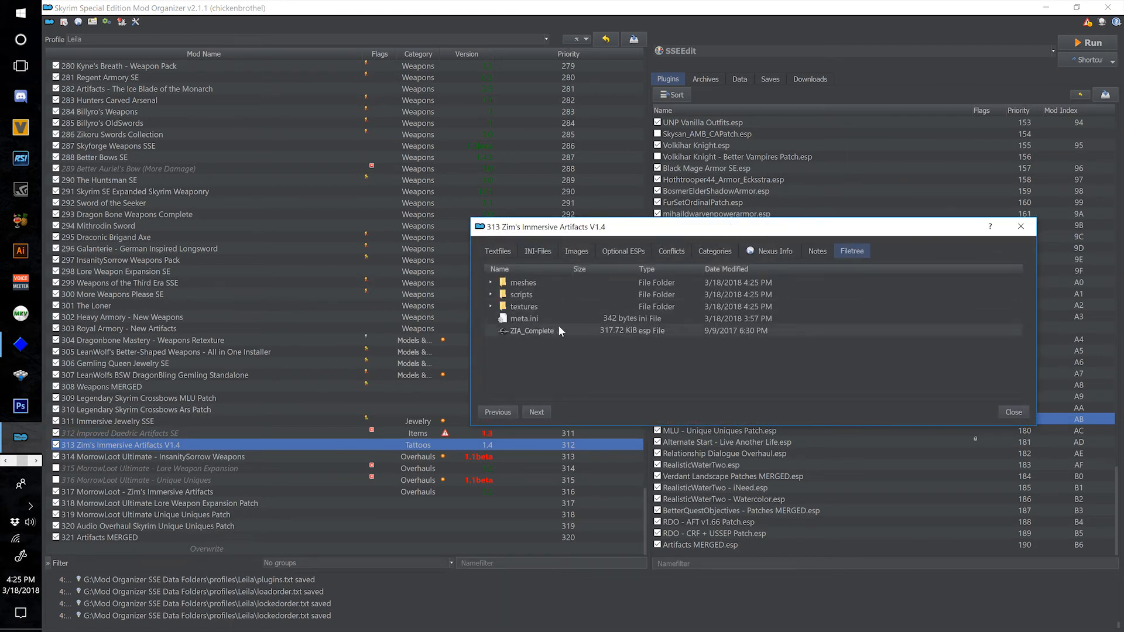
pyautogui.click(613, 252)
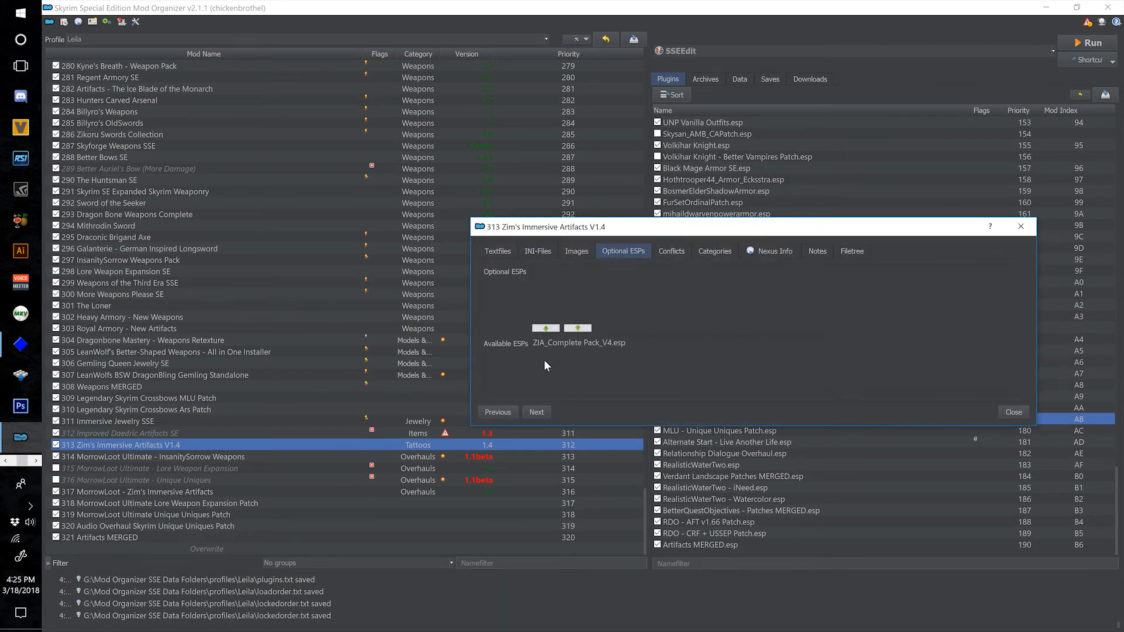
pyautogui.click(575, 346)
pyautogui.click(545, 328)
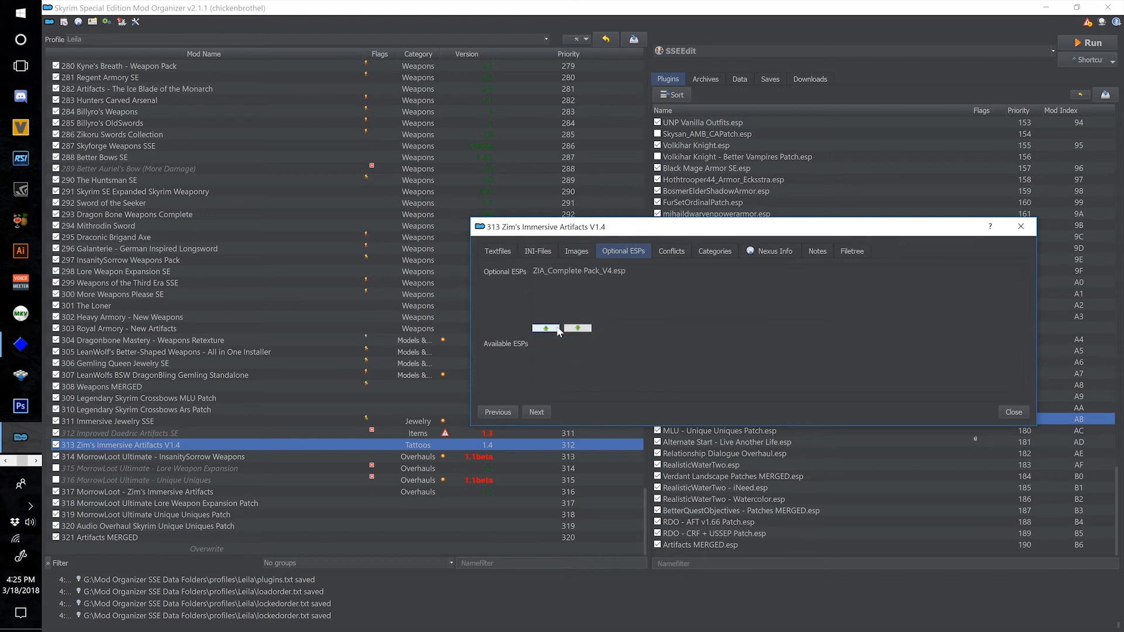
pyautogui.click(851, 250)
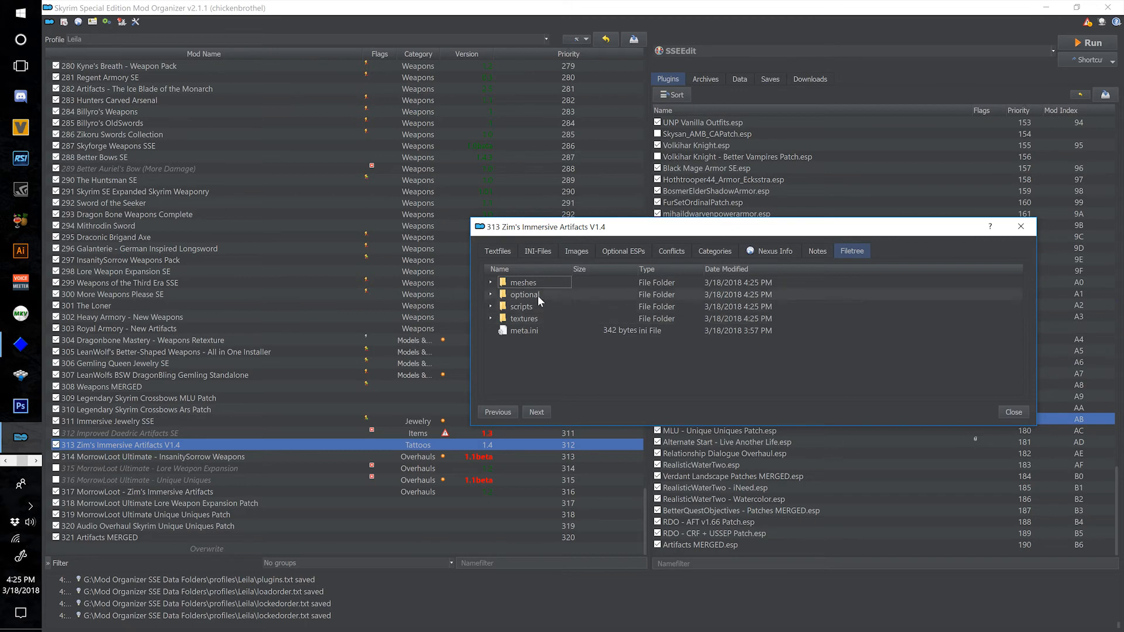
pyautogui.click(1021, 226)
# Disable and re-enable mod 321 Artifacts MERGED to refresh its conflict information.
pyautogui.click(228, 538)
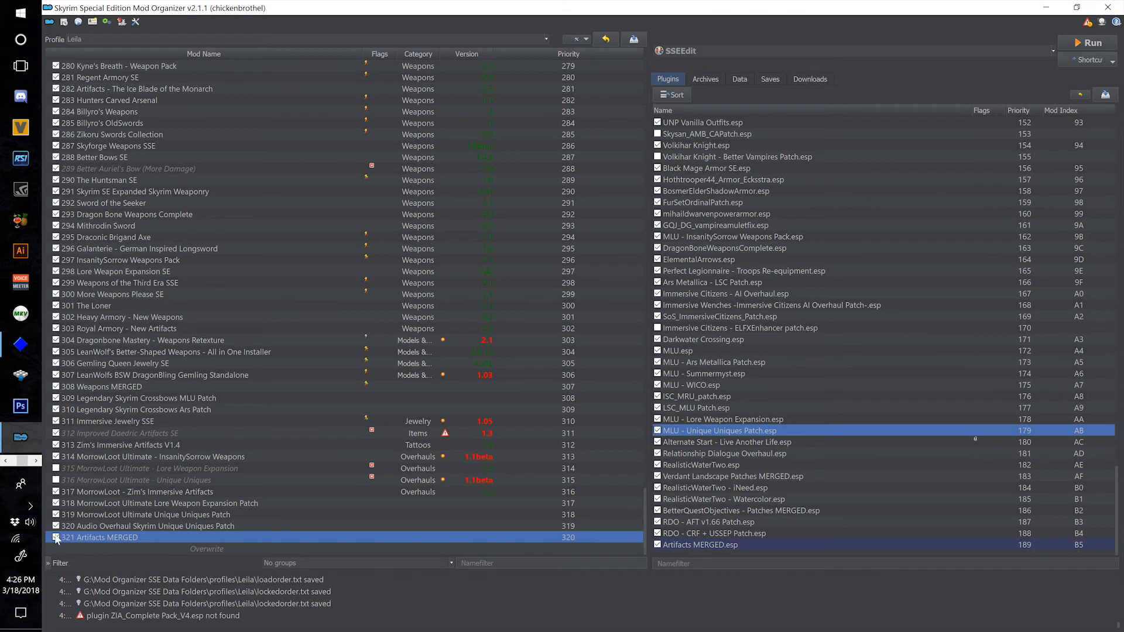
pyautogui.click(56, 537)
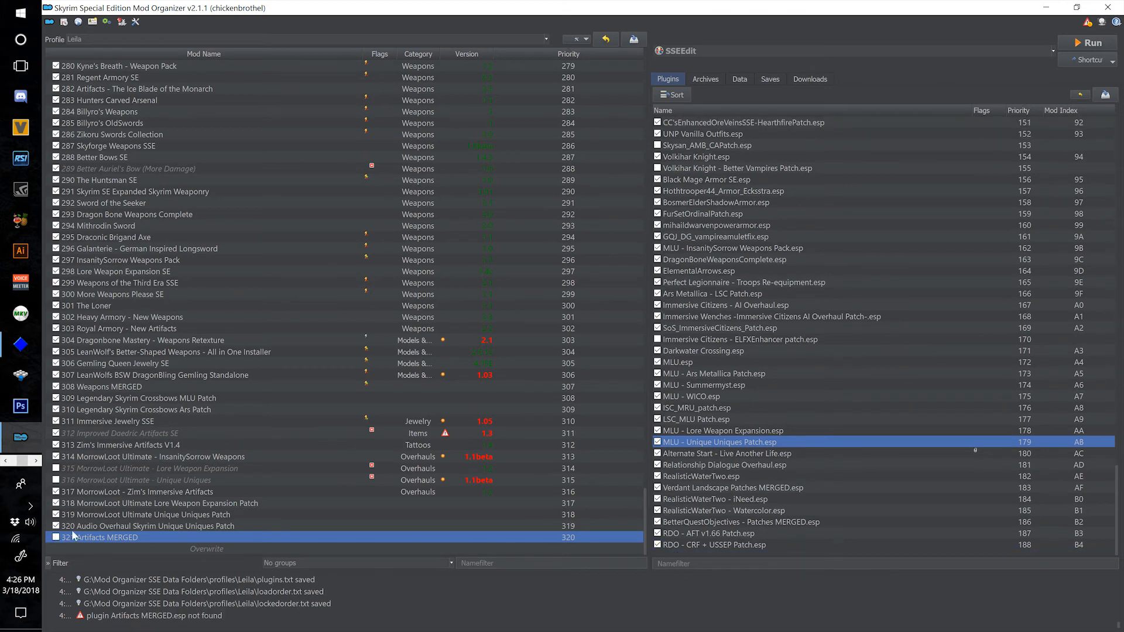
pyautogui.click(56, 537)
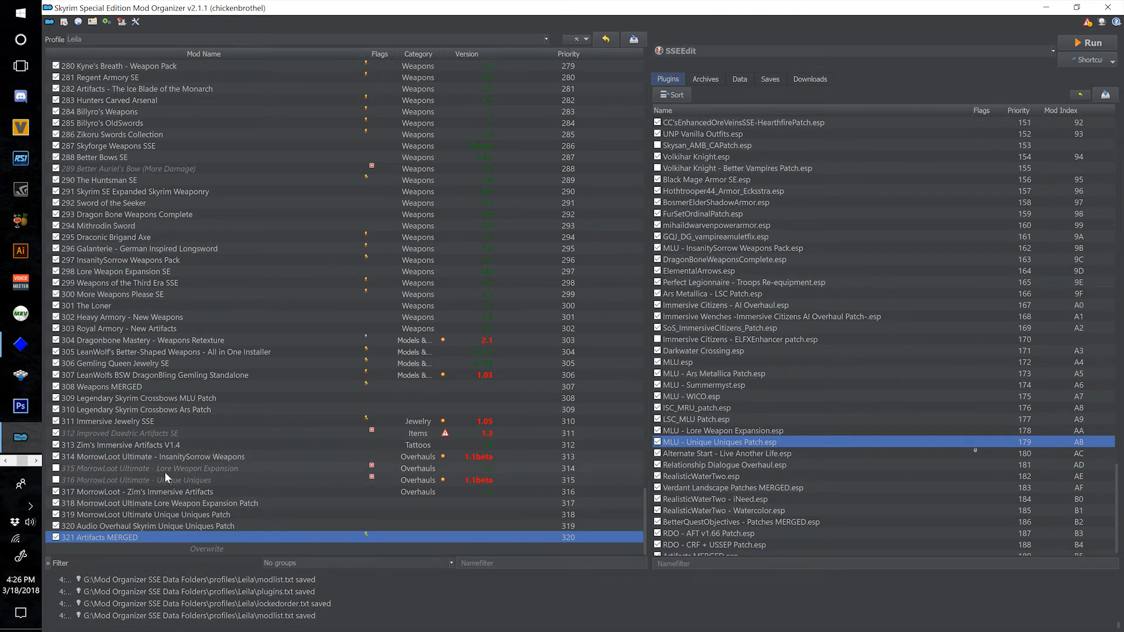
# Review the file conflicts of mod 321 Artifacts MERGED, and compare its overwrite highlighting in the mod list.
pyautogui.doubleClick(363, 535)
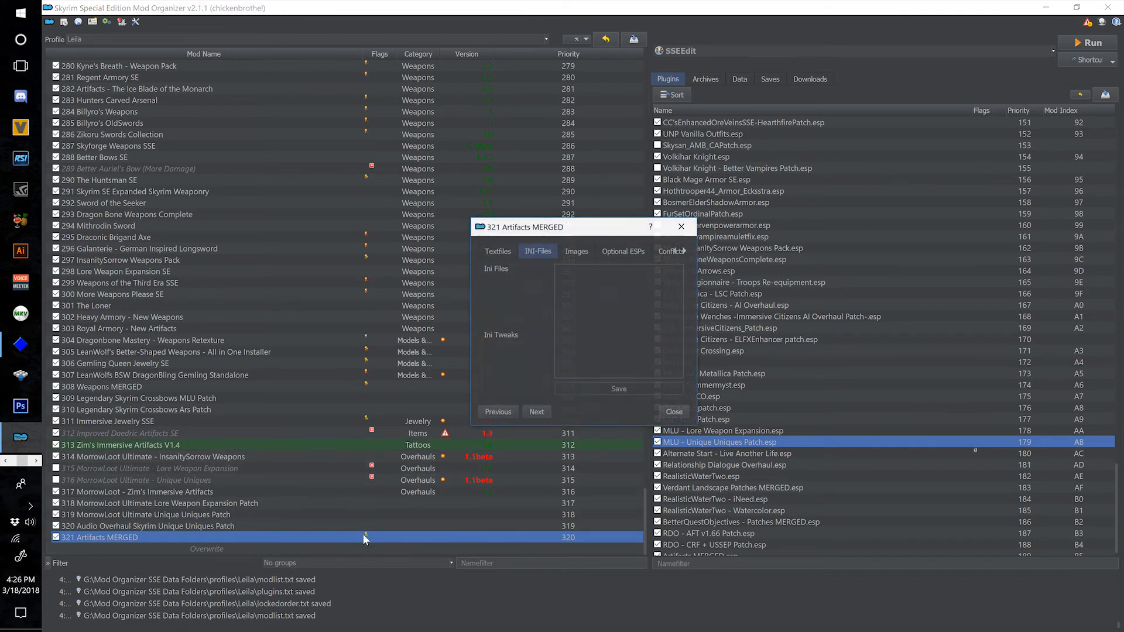
pyautogui.click(623, 251)
pyautogui.click(668, 253)
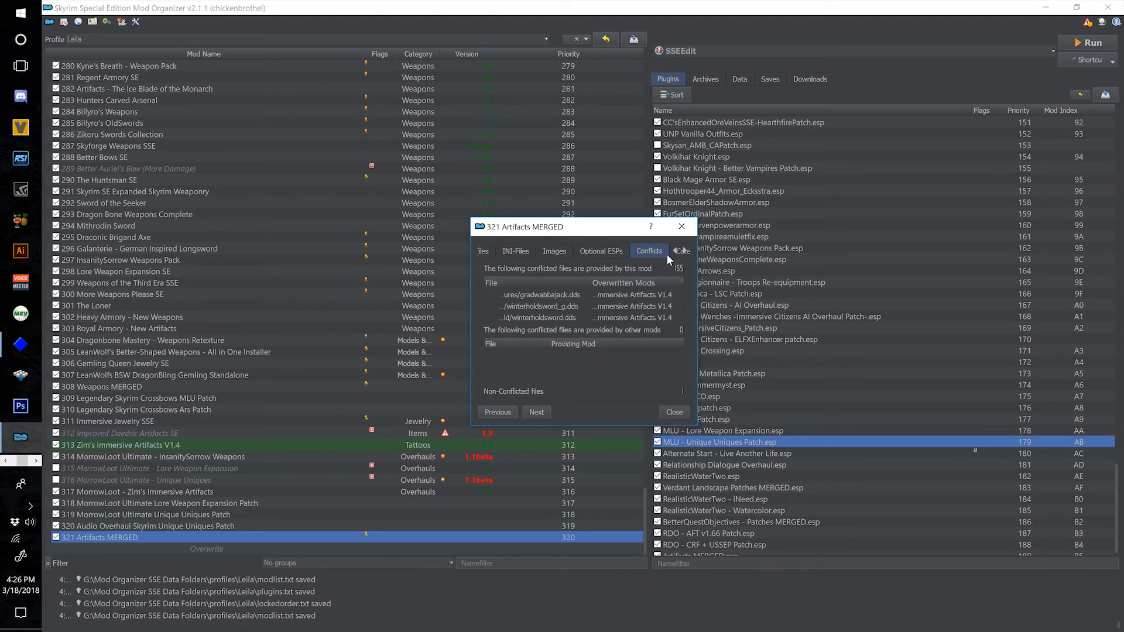
pyautogui.click(681, 227)
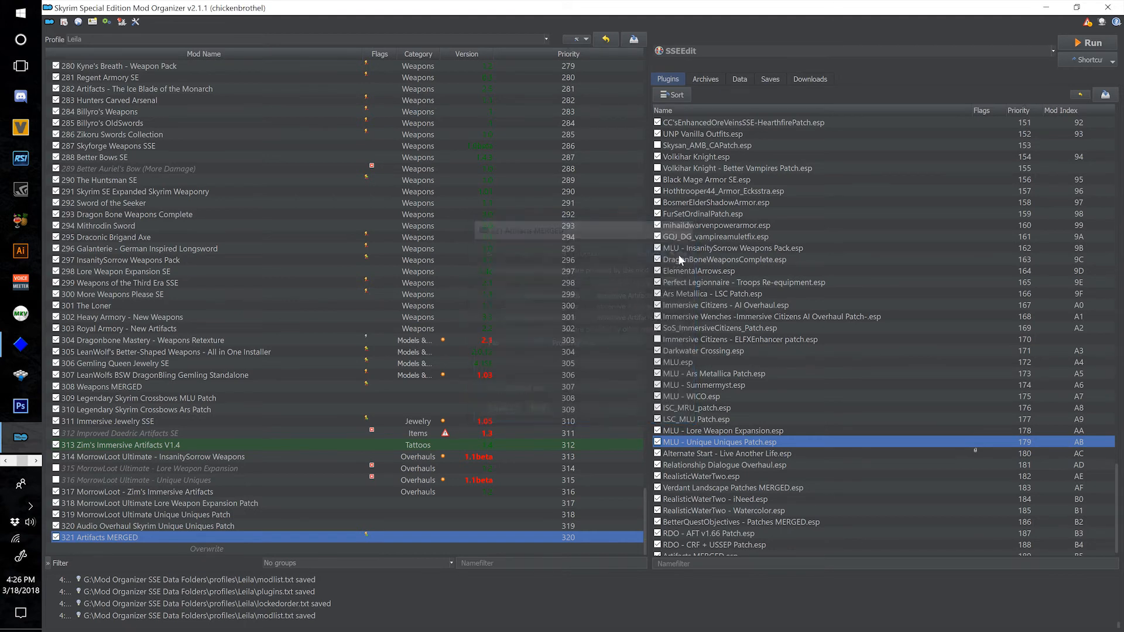
pyautogui.click(261, 443)
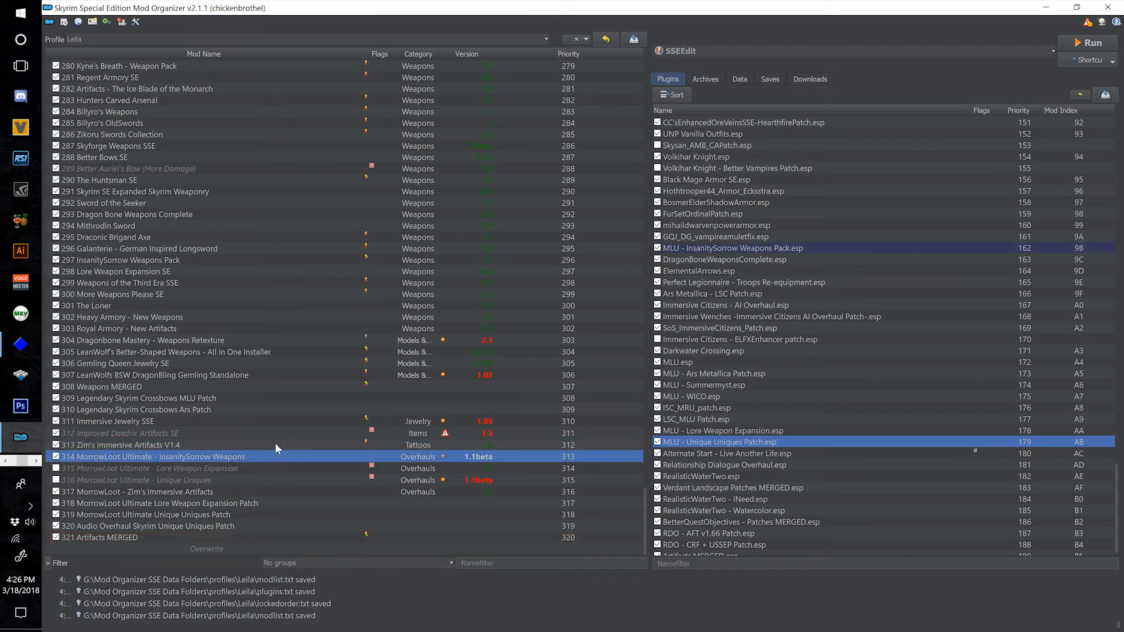
pyautogui.click(322, 536)
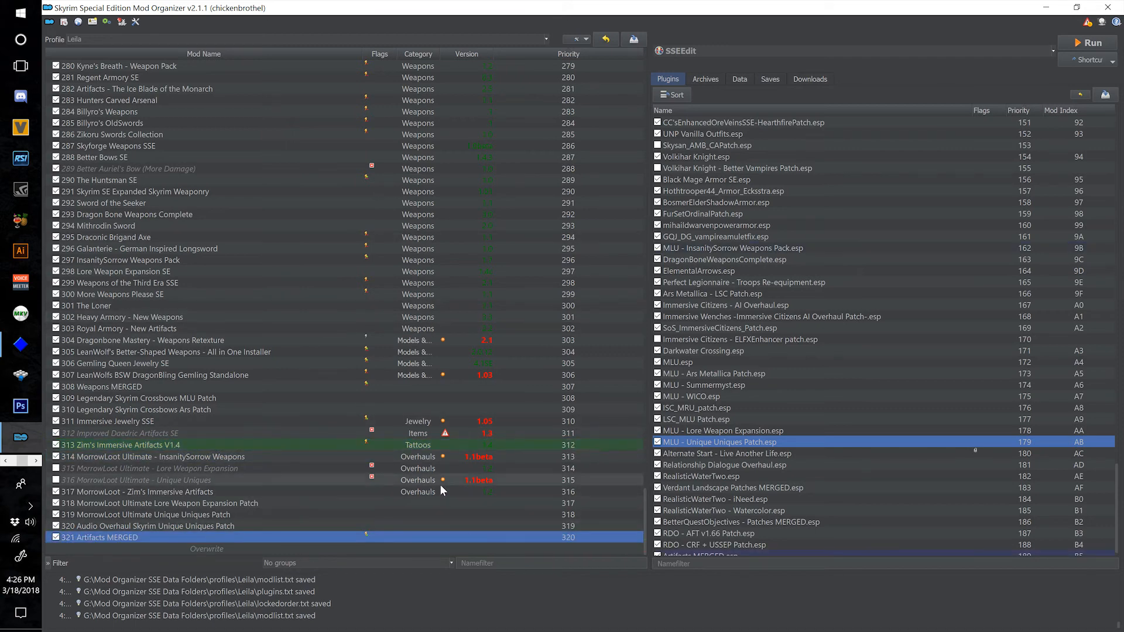
# Locate MLU - ZIA.esp and the Audio Overhaul Skyrim - Zim's Immersive Artifacts patch in the plugin list.
pyautogui.scroll(-1, 871, 451)
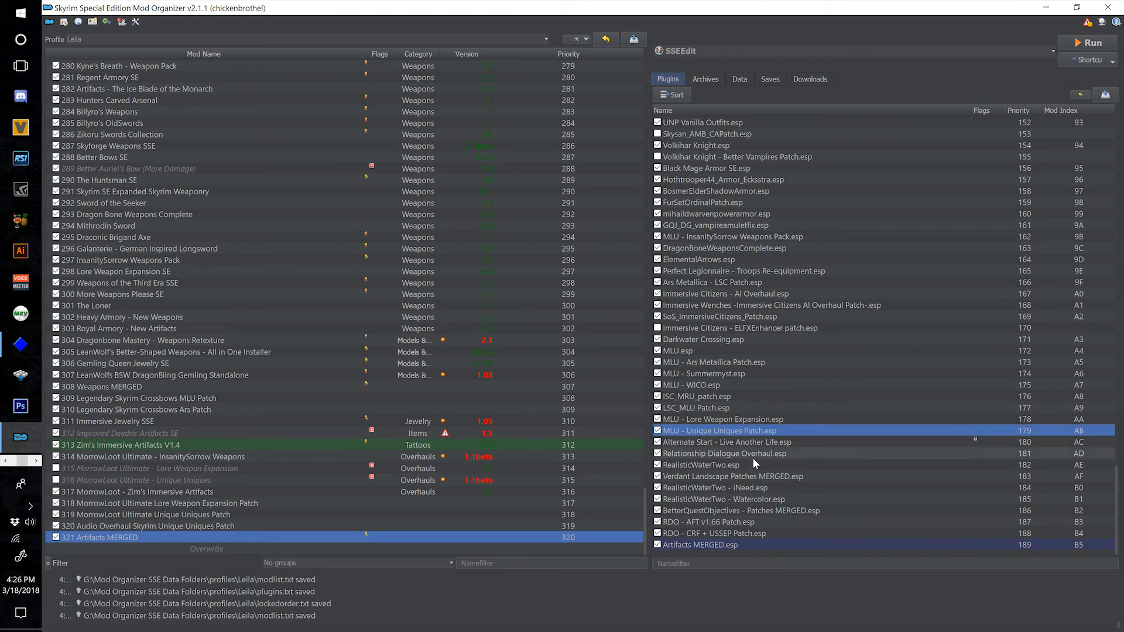
pyautogui.scroll(1, 752, 463)
pyautogui.scroll(6, 752, 464)
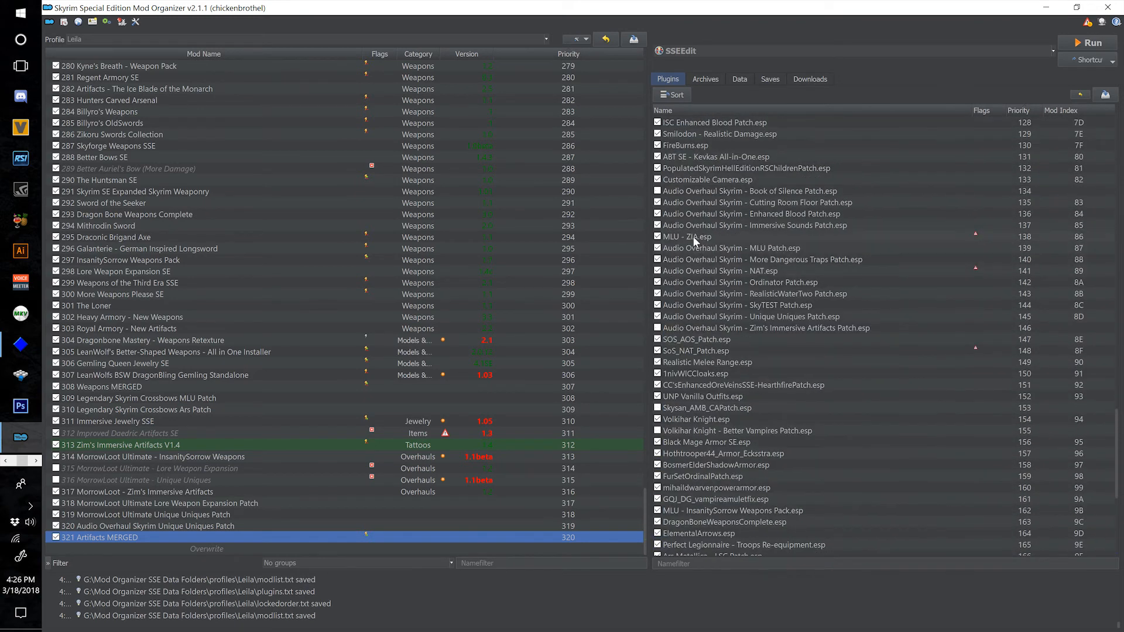
pyautogui.click(693, 237)
pyautogui.click(797, 328)
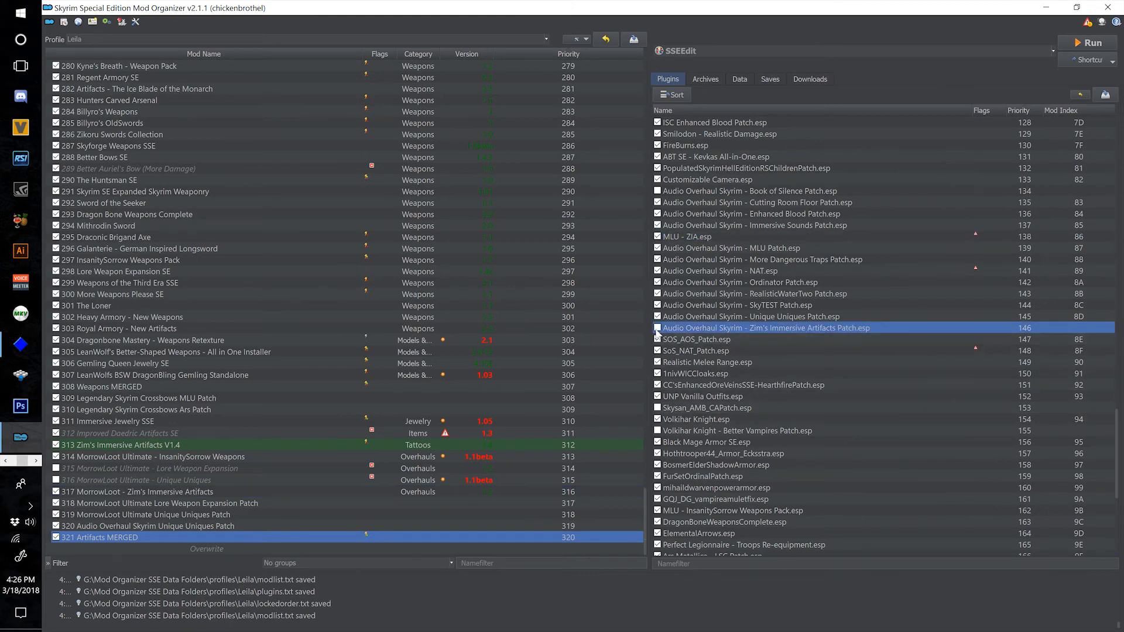
# Make ZIA_Complete Pack_V4.esp available again among the optional ESPs of mod 313 Zim's Immersive Artifacts V1.4.
pyautogui.doubleClick(240, 446)
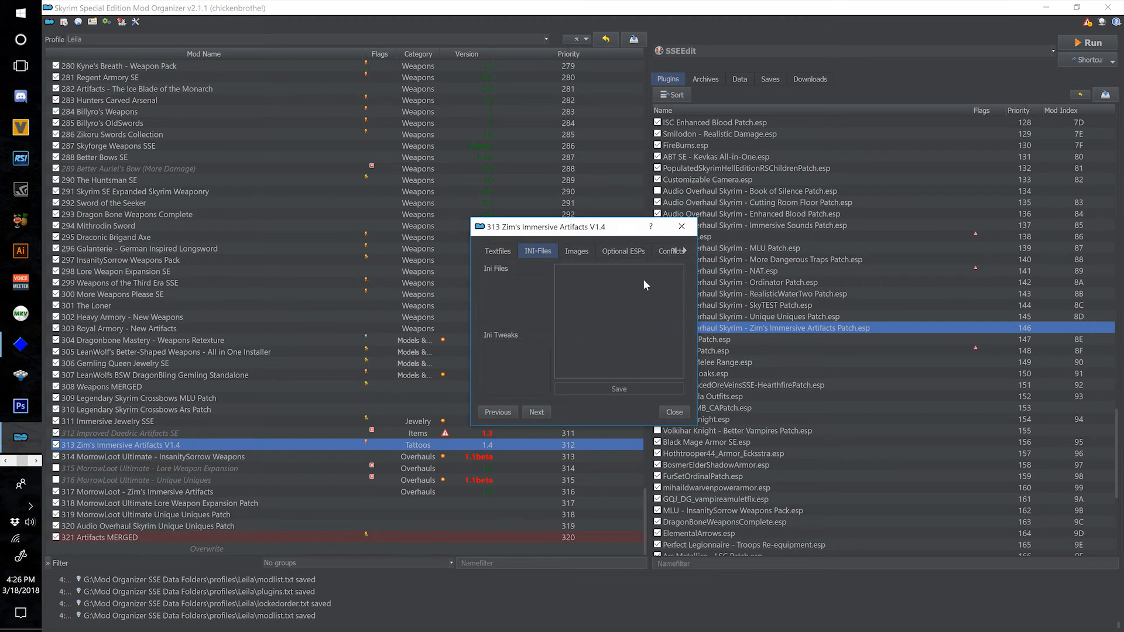
pyautogui.click(636, 255)
pyautogui.click(579, 273)
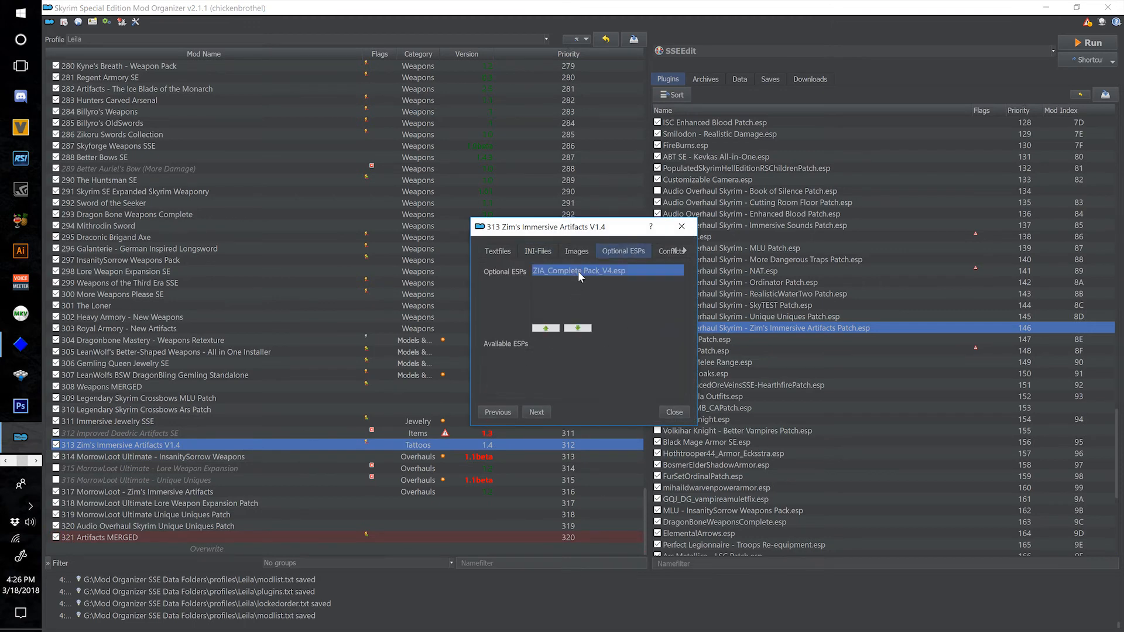
pyautogui.click(578, 329)
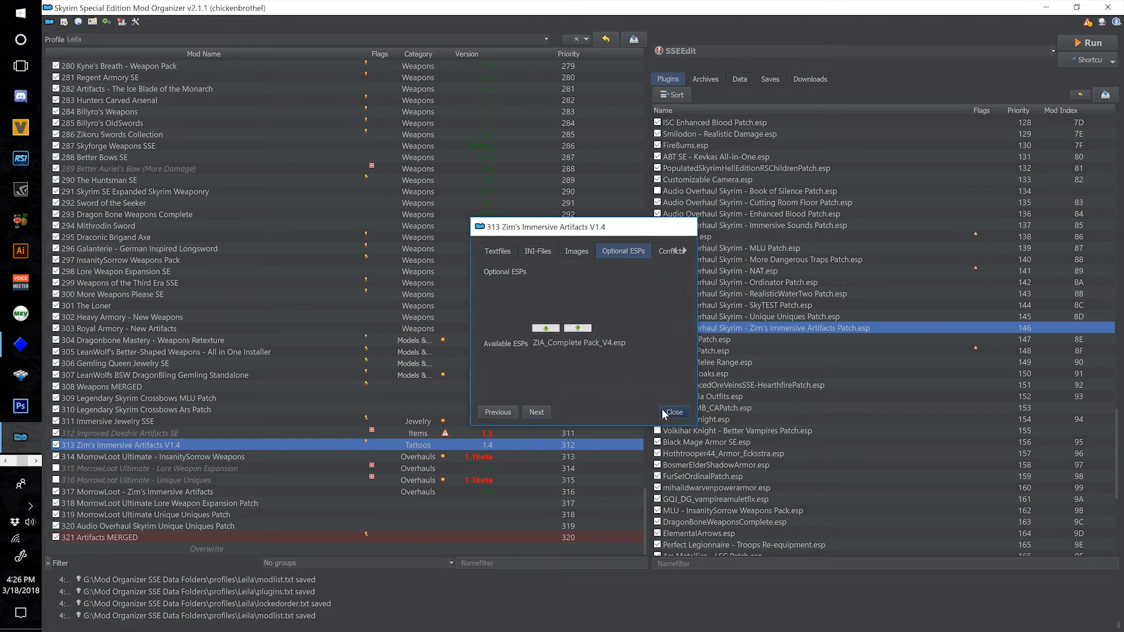
pyautogui.click(662, 409)
# Enable ZIA_Complete Pack_V4.esp and Audio Overhaul Skyrim - Zim's Immersive Artifacts Patch.esp, and sort the plugin load order.
pyautogui.scroll(-8, 756, 397)
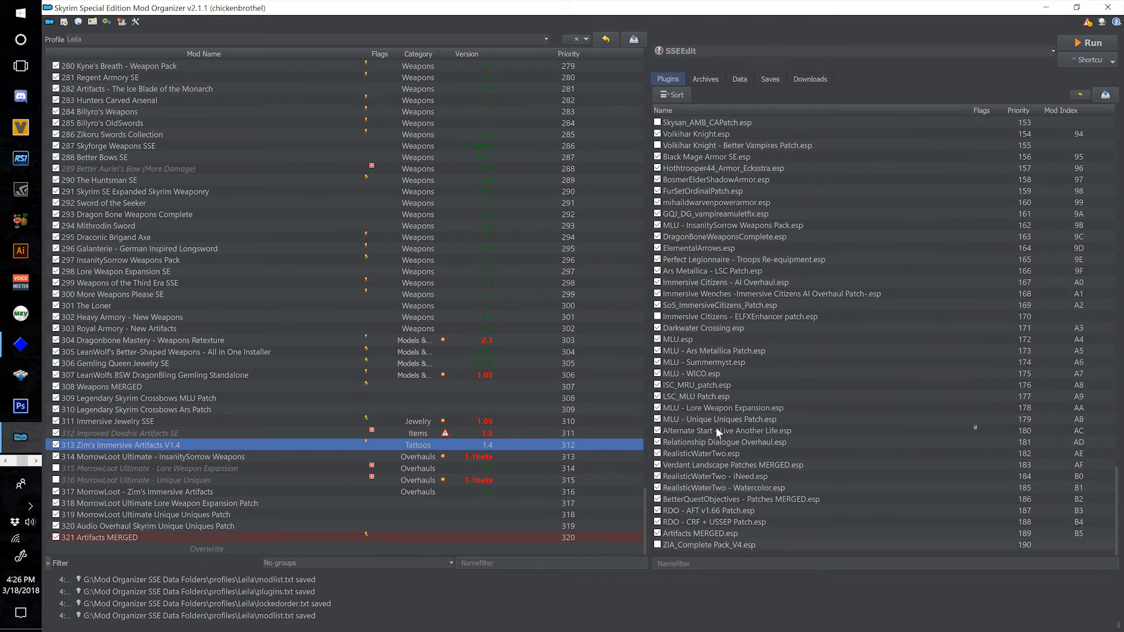
pyautogui.scroll(7, 717, 429)
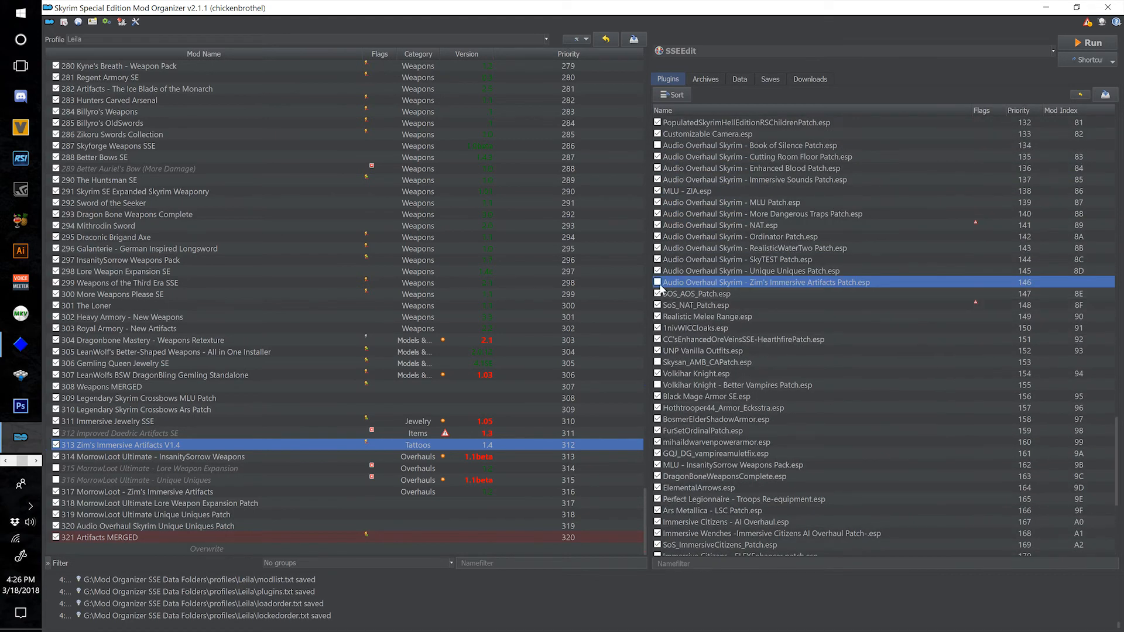
pyautogui.click(657, 282)
pyautogui.scroll(1, 729, 370)
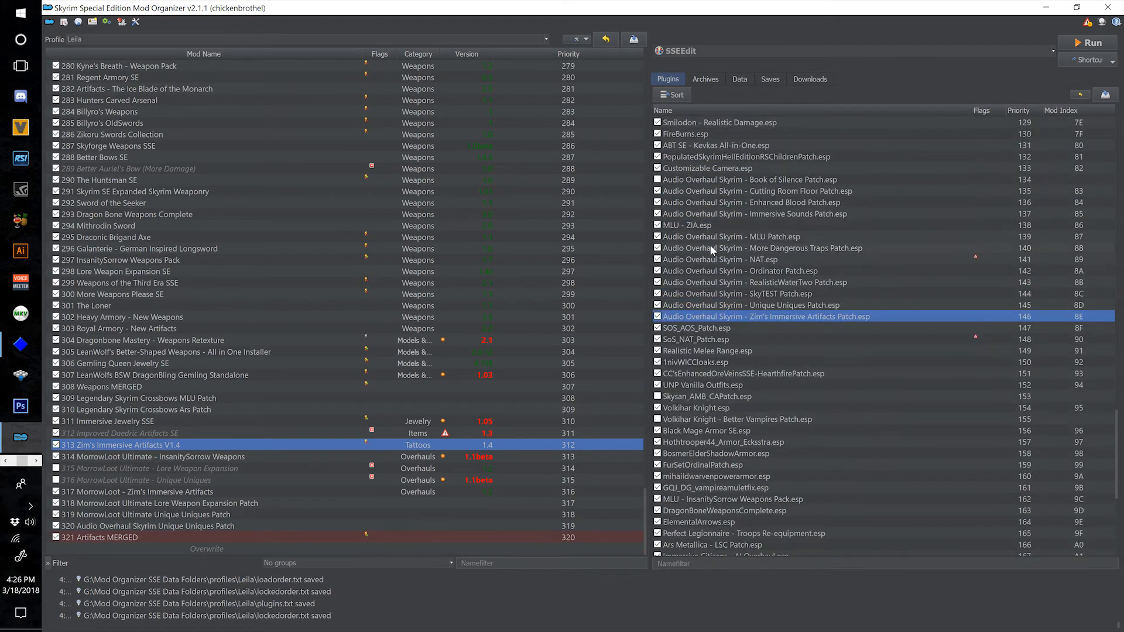
pyautogui.moveTo(712, 314)
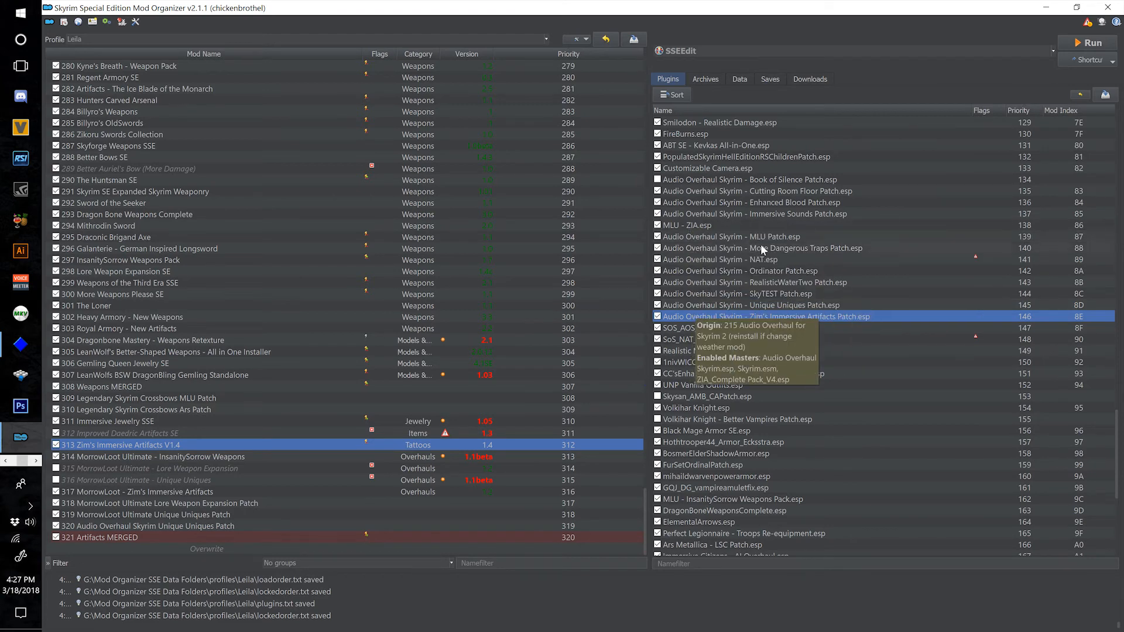
pyautogui.click(697, 222)
pyautogui.scroll(-8, 748, 375)
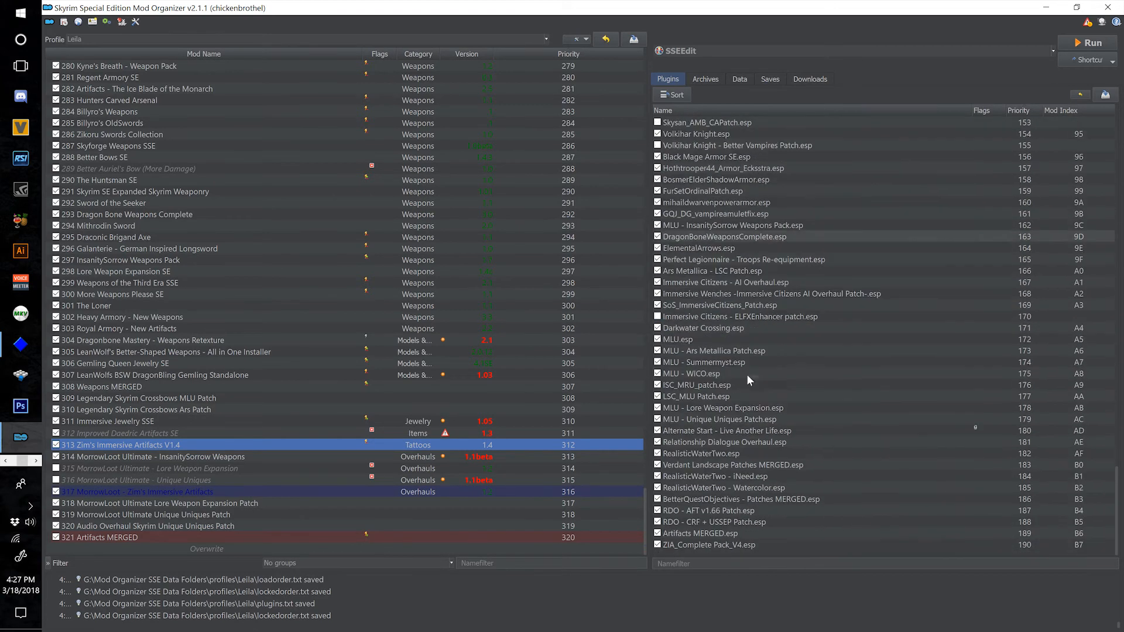
pyautogui.click(672, 95)
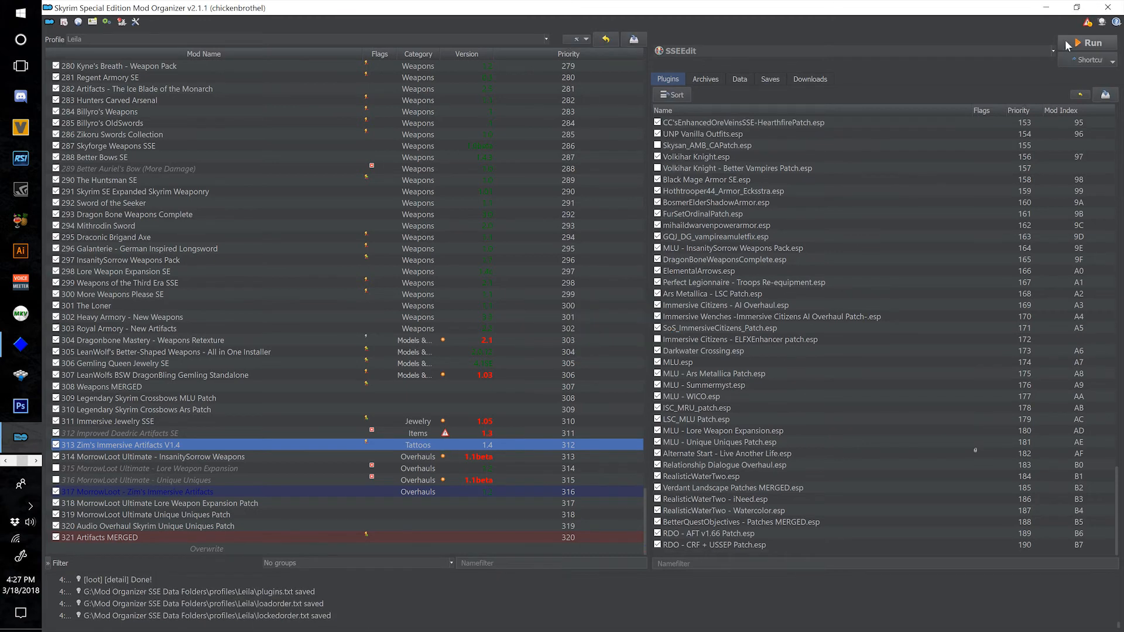
# Launch SSEEdit and deselect every plugin in its module selection.
pyautogui.click(1067, 46)
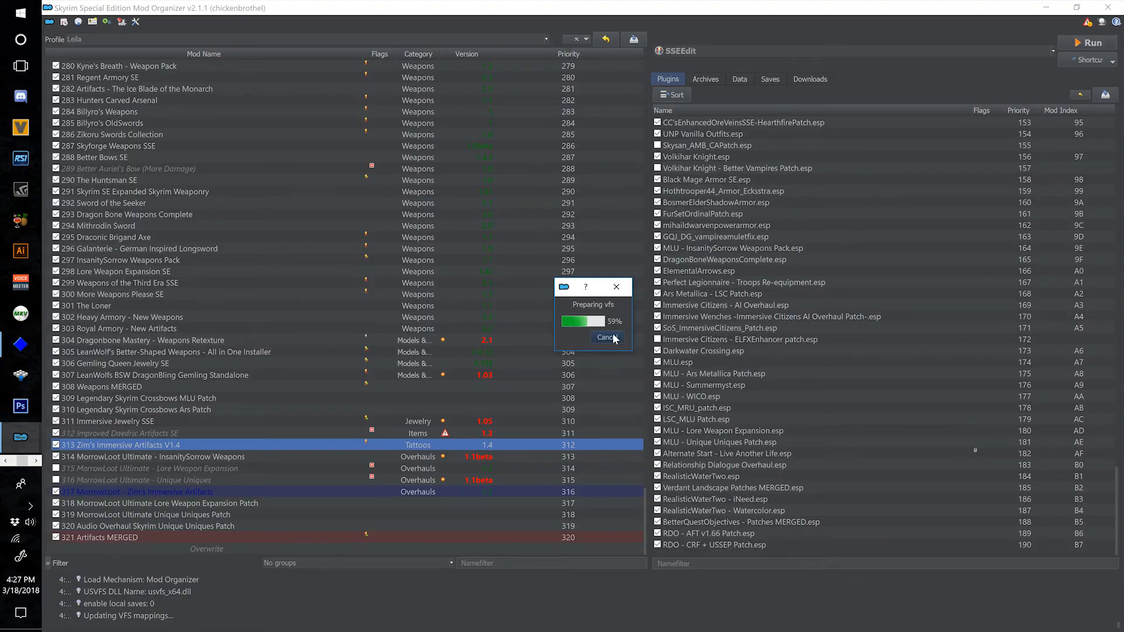
pyautogui.rightClick(617, 316)
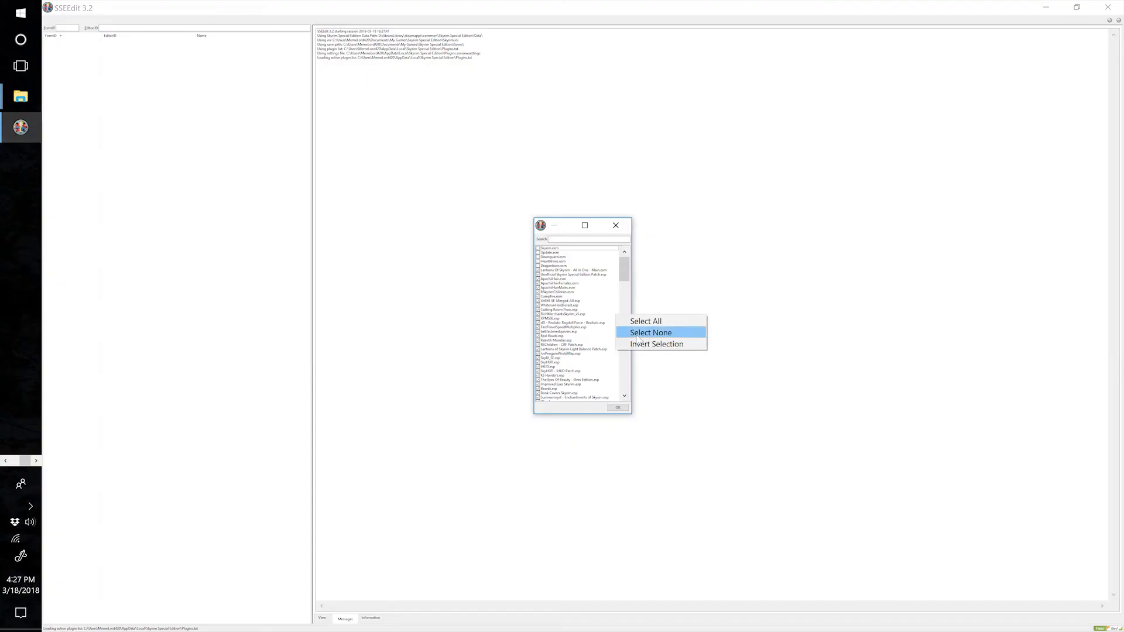
pyautogui.click(650, 333)
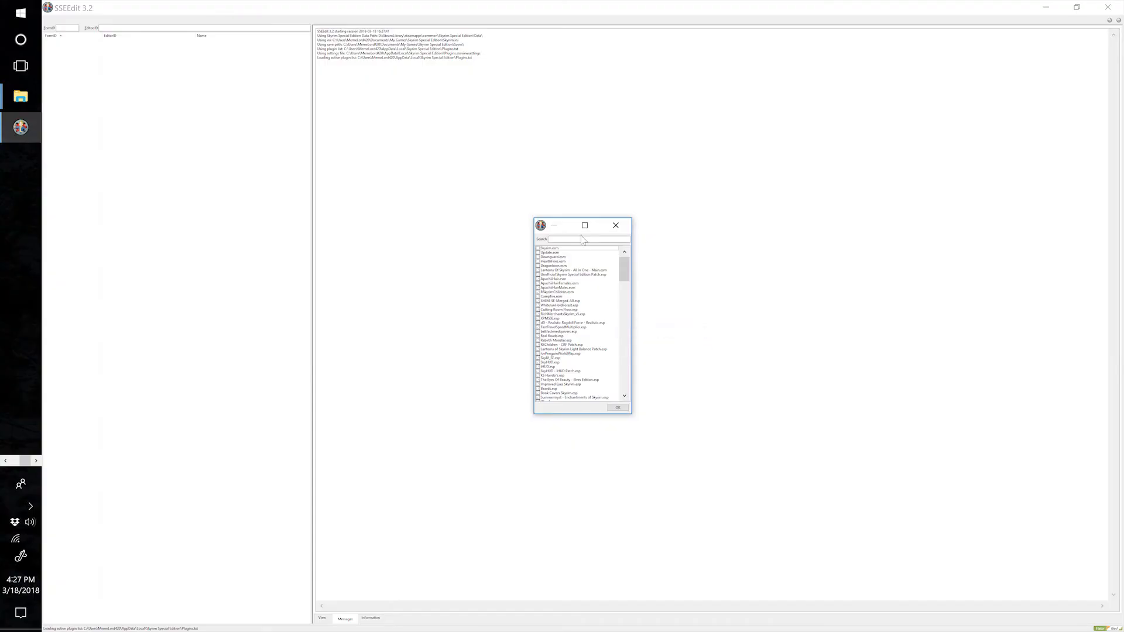
# Find ZIA_Complete Pack_V4.esp in the module selection and mark it for loading.
pyautogui.click(602, 239)
pyautogui.write('ba')
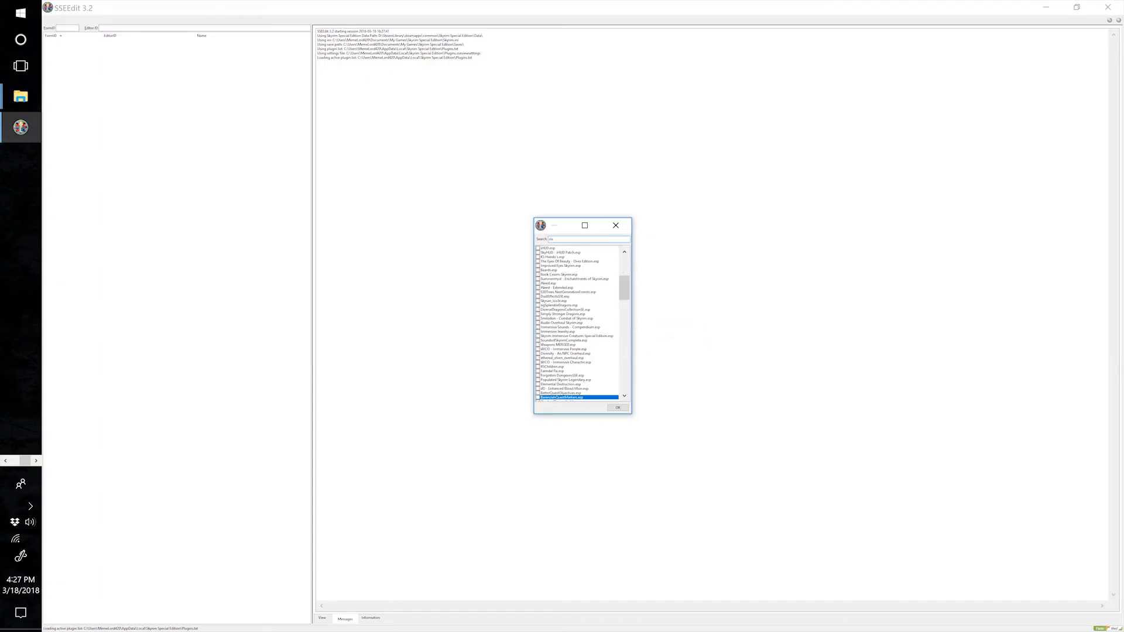
pyautogui.scroll(-1, 588, 358)
pyautogui.scroll(-12, 588, 357)
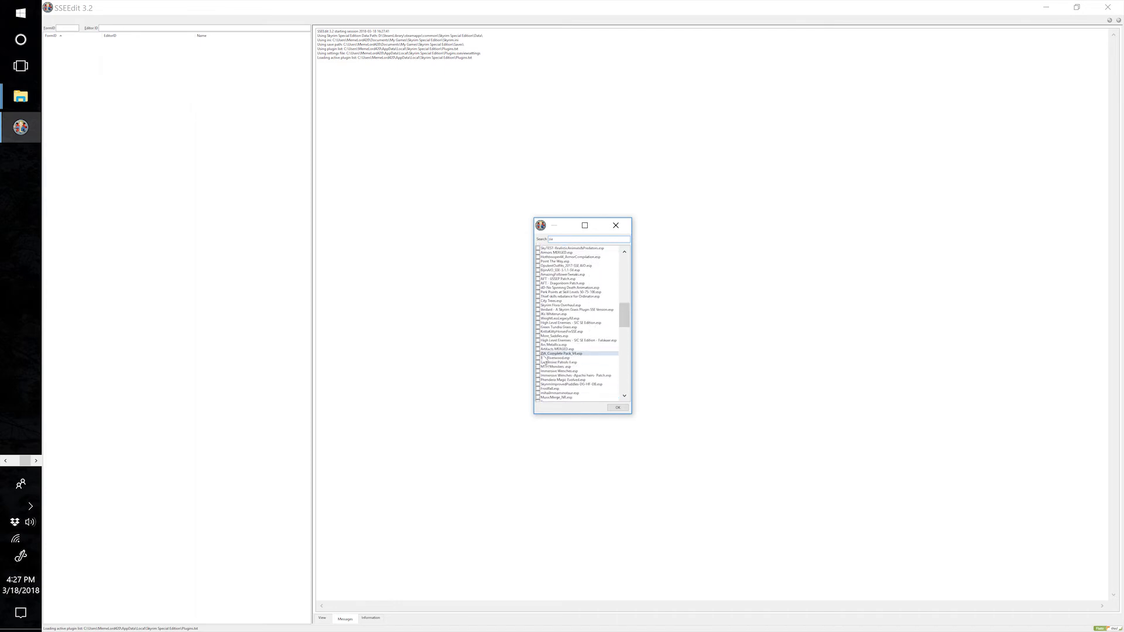
pyautogui.click(538, 354)
# Search the module selection for the MLU plugins, and mark MLU - ZIA.esp and MLU.esp for loading.
pyautogui.doubleClick(552, 239)
pyautogui.write('mlu')
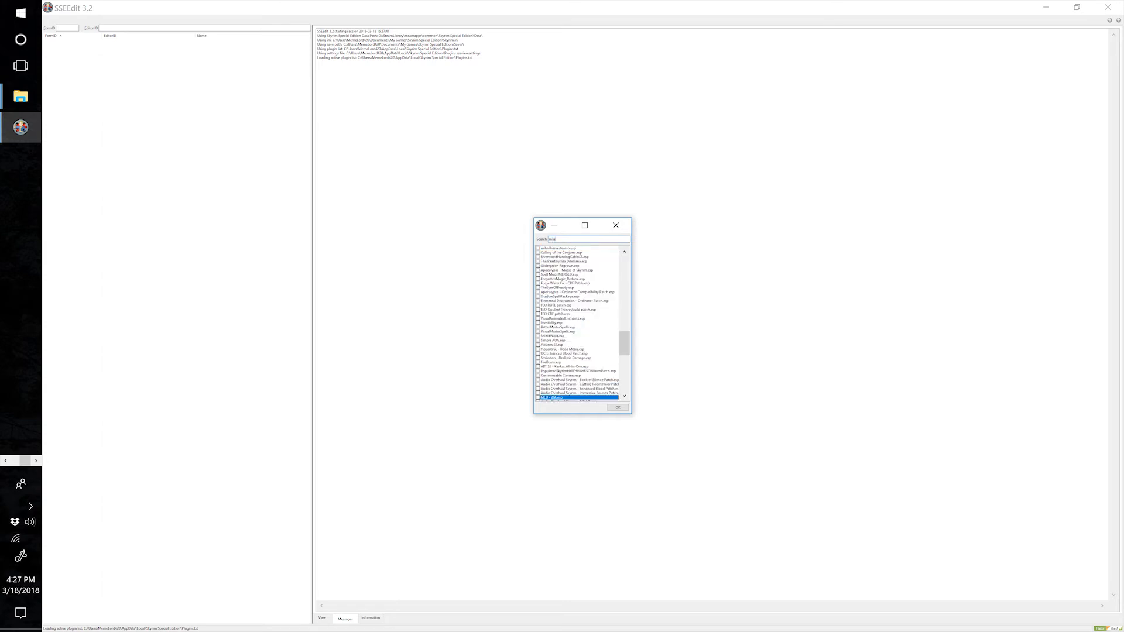
pyautogui.scroll(-1, 552, 387)
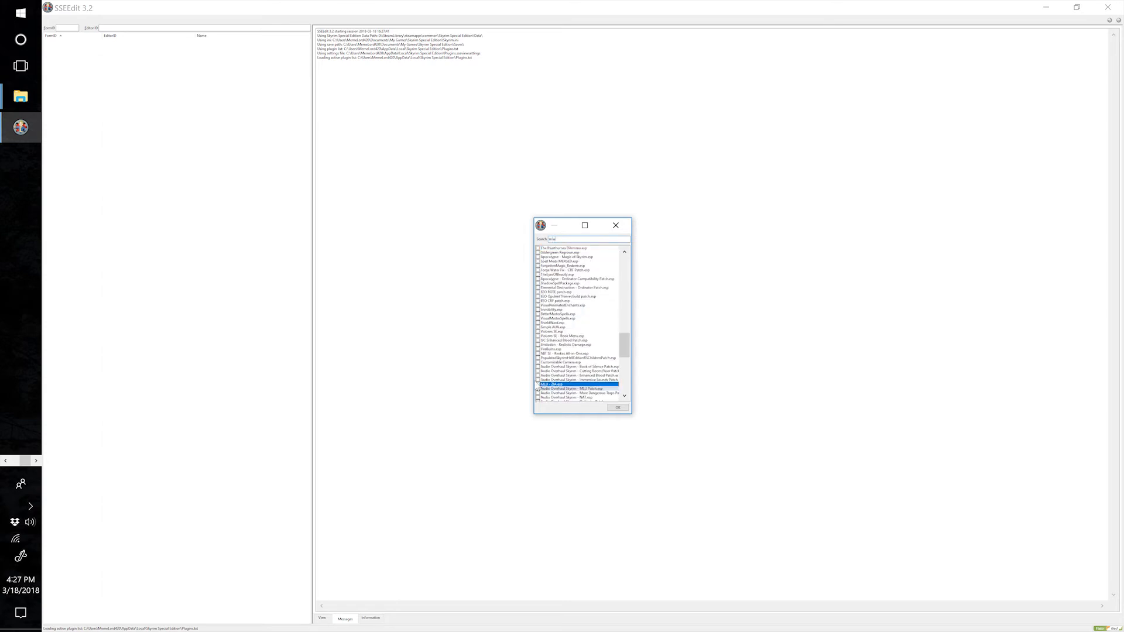
pyautogui.click(538, 385)
pyautogui.scroll(-6, 582, 354)
pyautogui.scroll(-9, 581, 356)
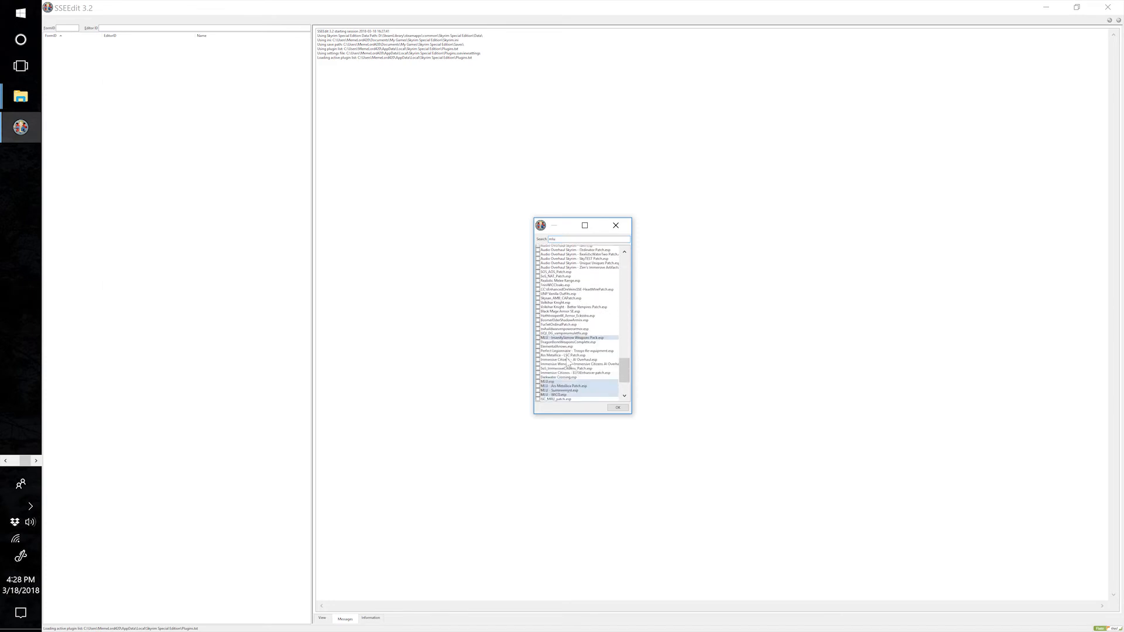
pyautogui.click(543, 337)
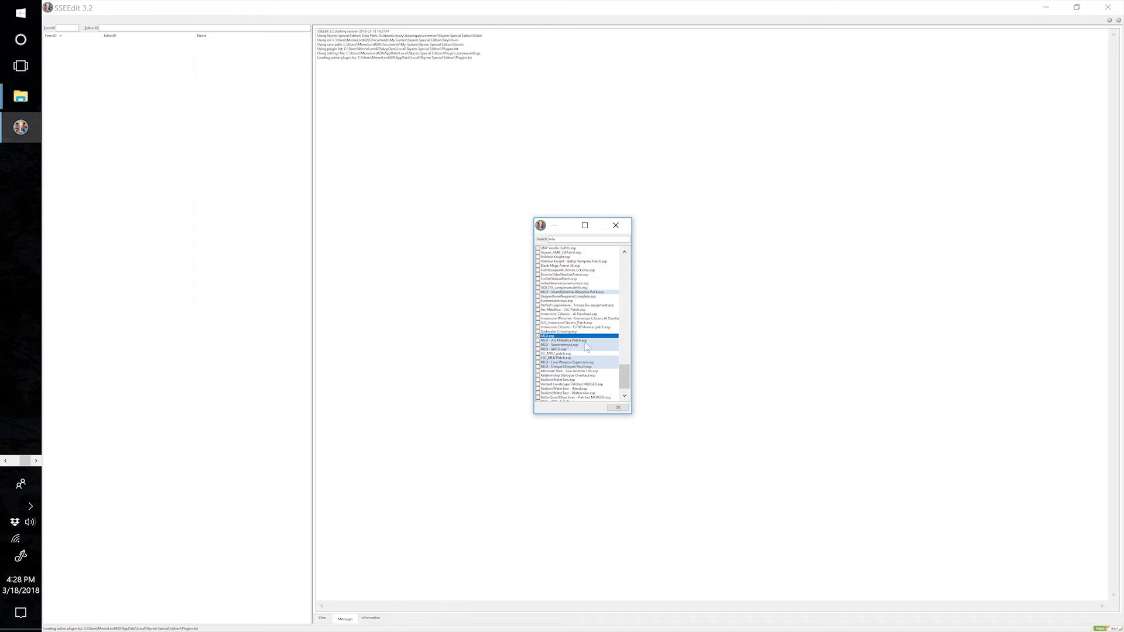
pyautogui.scroll(-1, 602, 350)
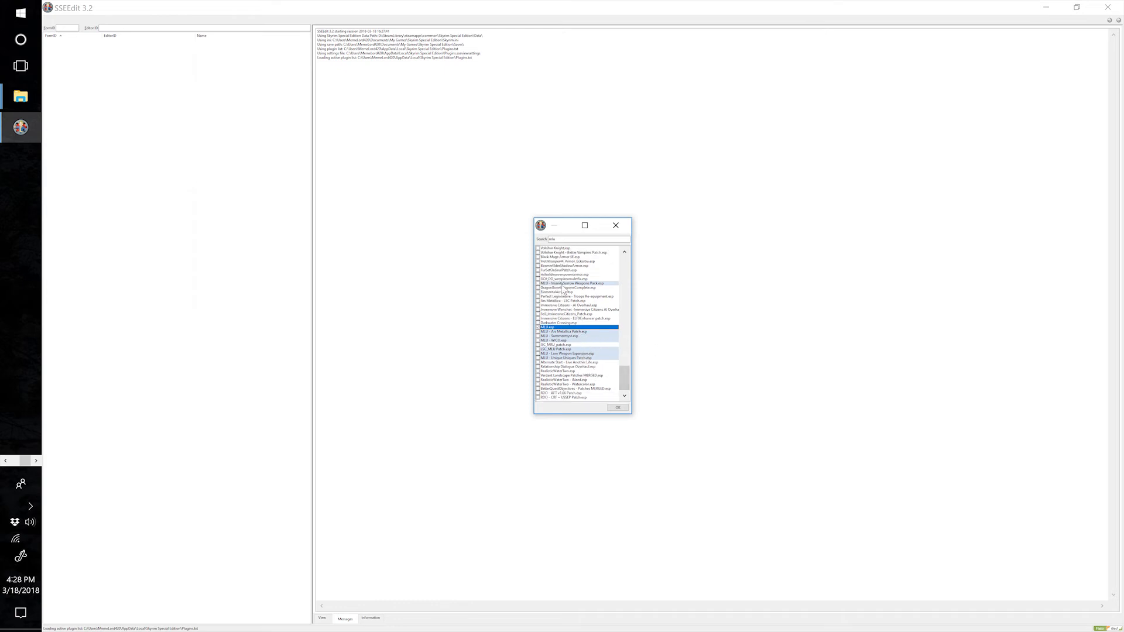
# Add Artifacts MERGED.esp to the module selection and load the chosen plugins.
pyautogui.moveTo(564, 238); pyautogui.dragTo(523, 249)
pyautogui.write('artifac')
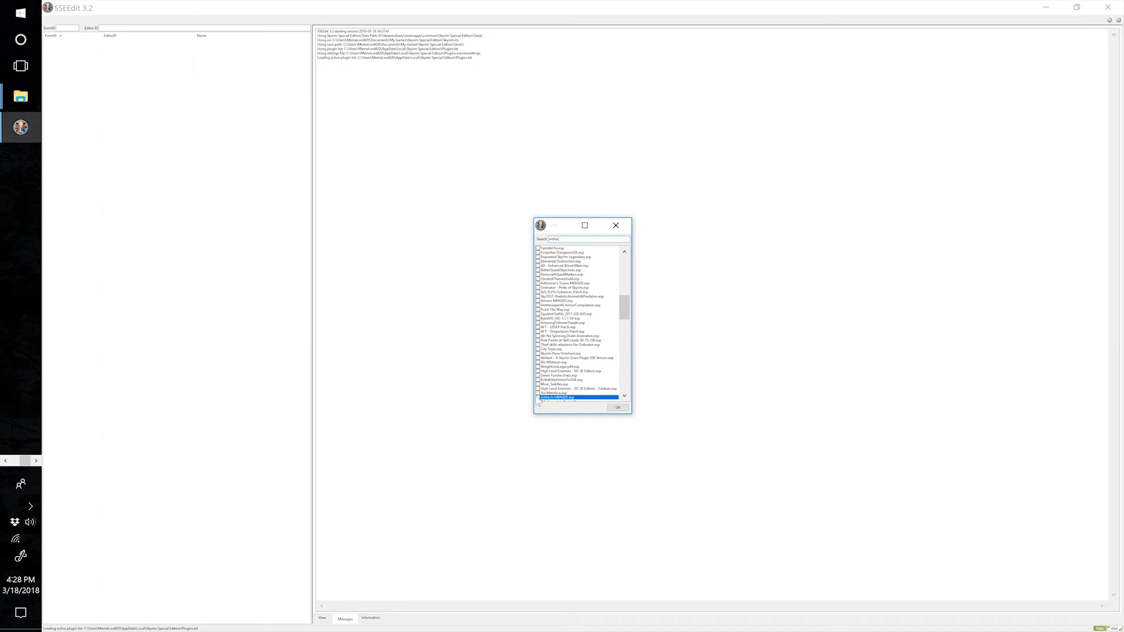
pyautogui.click(618, 408)
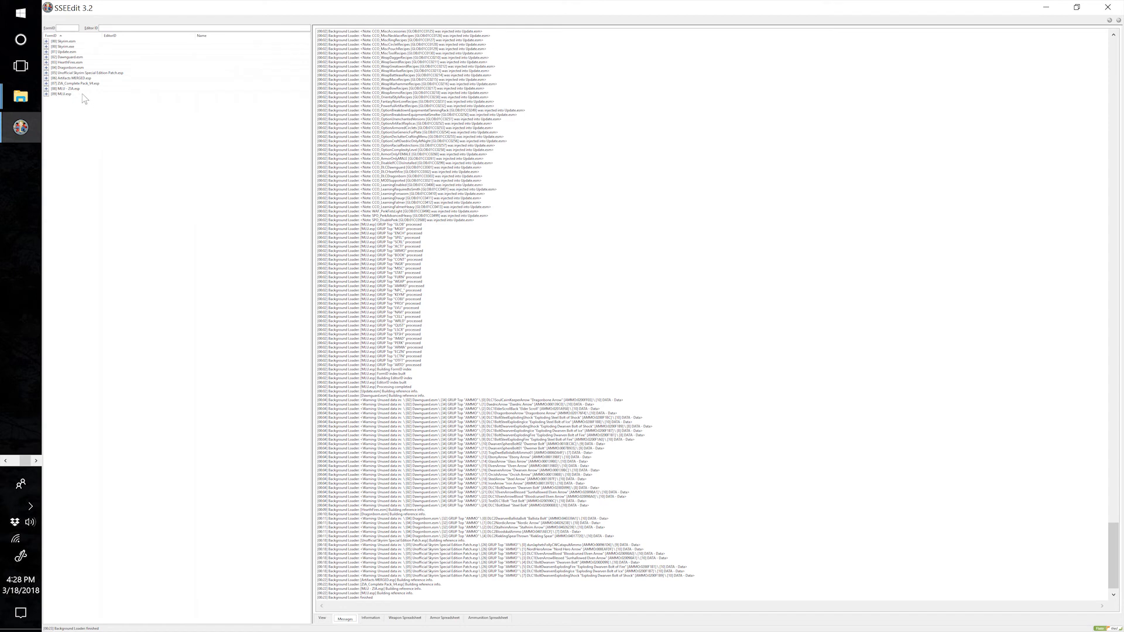
# Expand MLU - ZIA.esp and open its file header to check the master files.
pyautogui.click(66, 89)
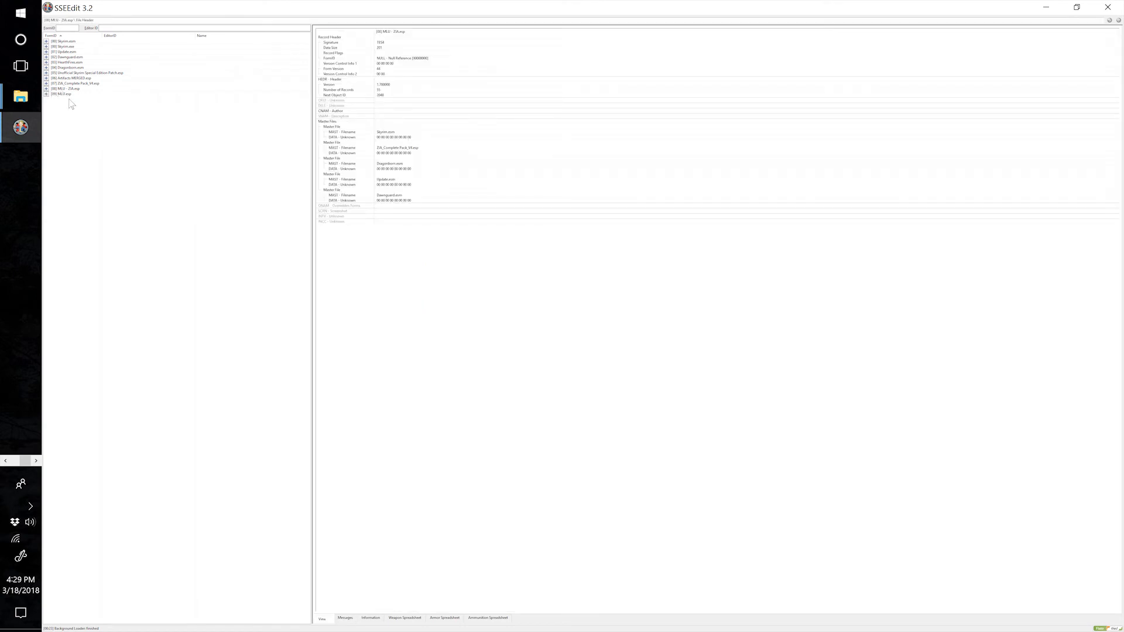
pyautogui.click(74, 89)
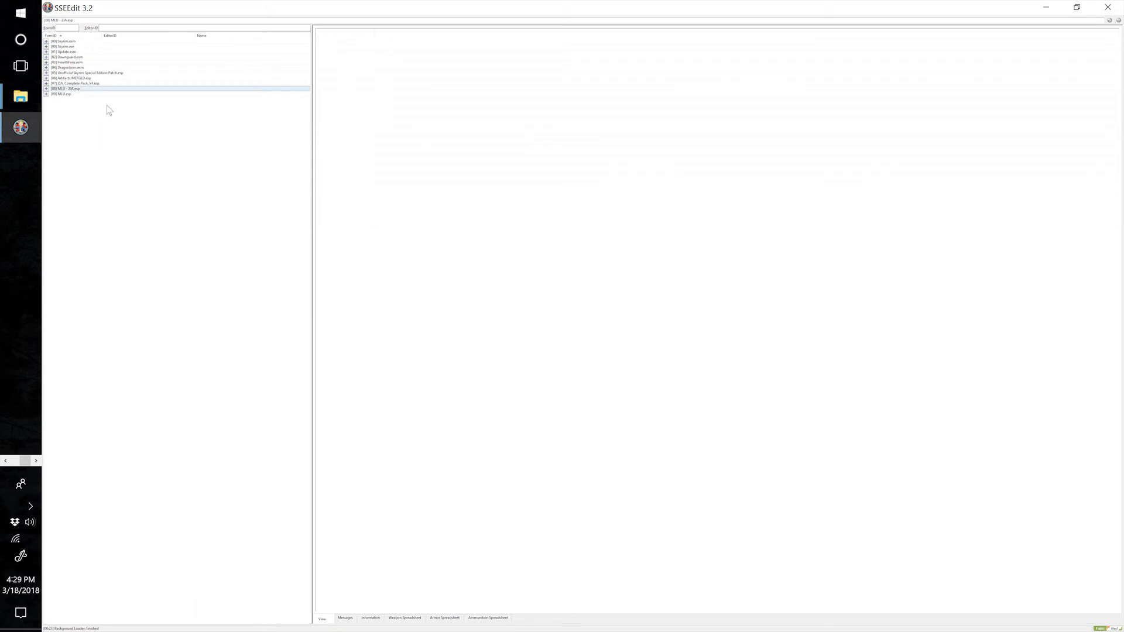
pyautogui.click(73, 94)
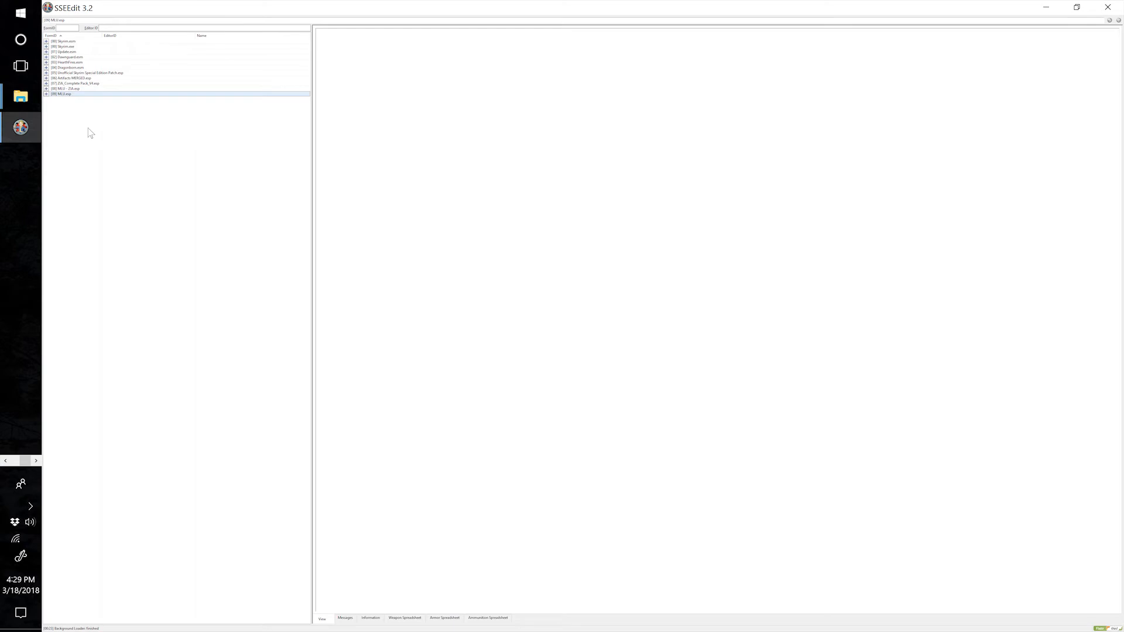
pyautogui.click(46, 88)
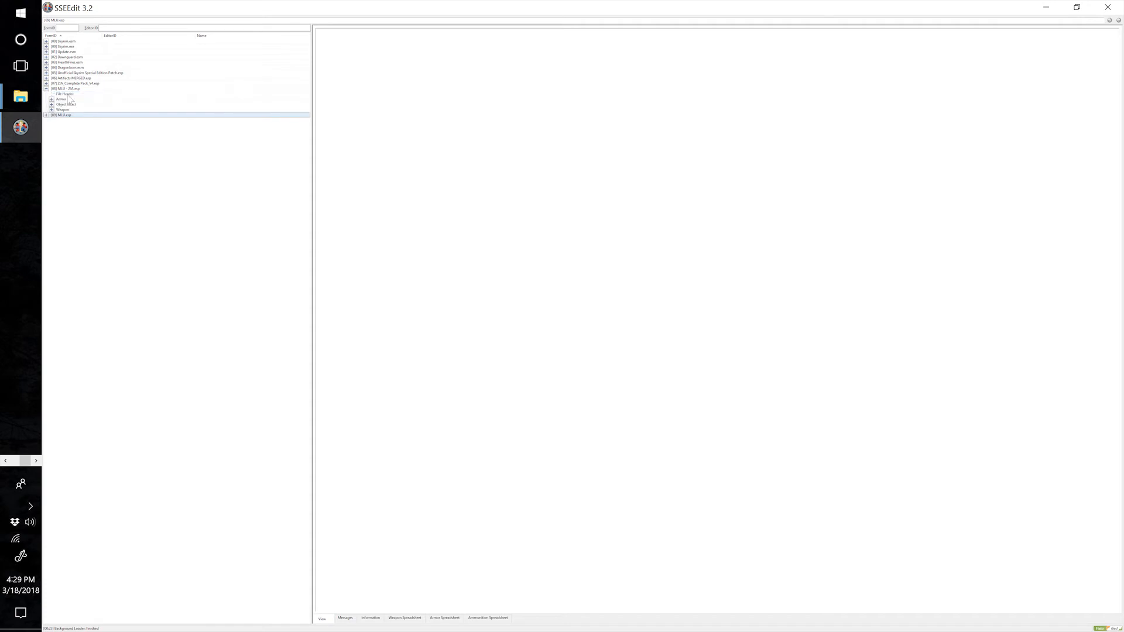
pyautogui.click(63, 94)
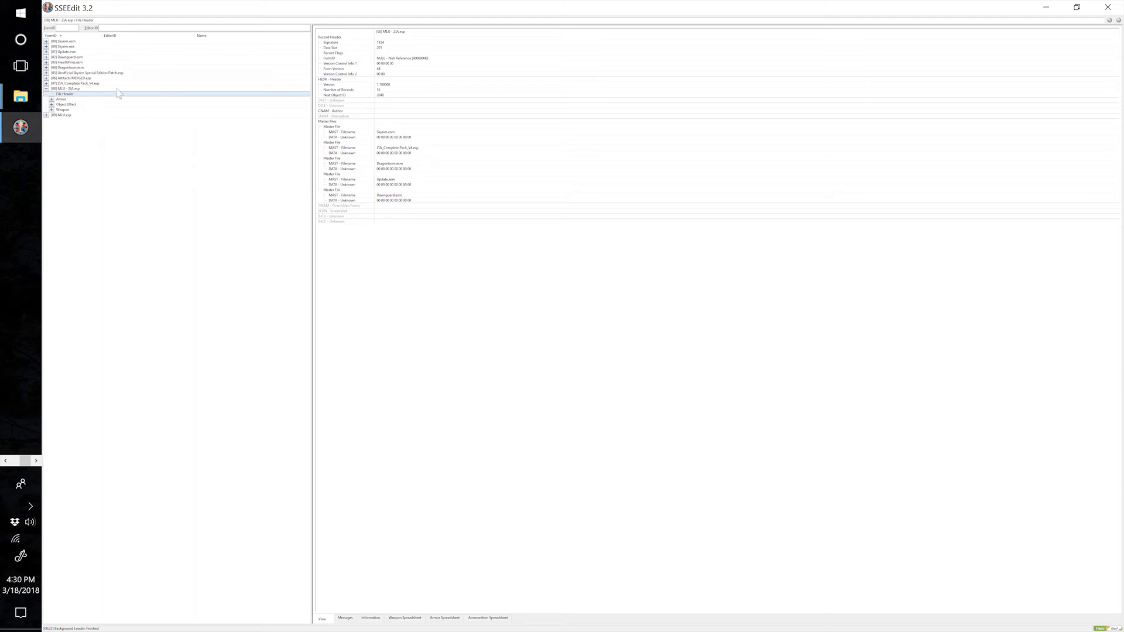
# Change the ZIA_Complete Pack_V4.esp master of MLU - ZIA.esp to Artifacts MERGED.esp, and save the plugin while closing SSEEdit.
pyautogui.rightClick(410, 151)
pyautogui.click(429, 154)
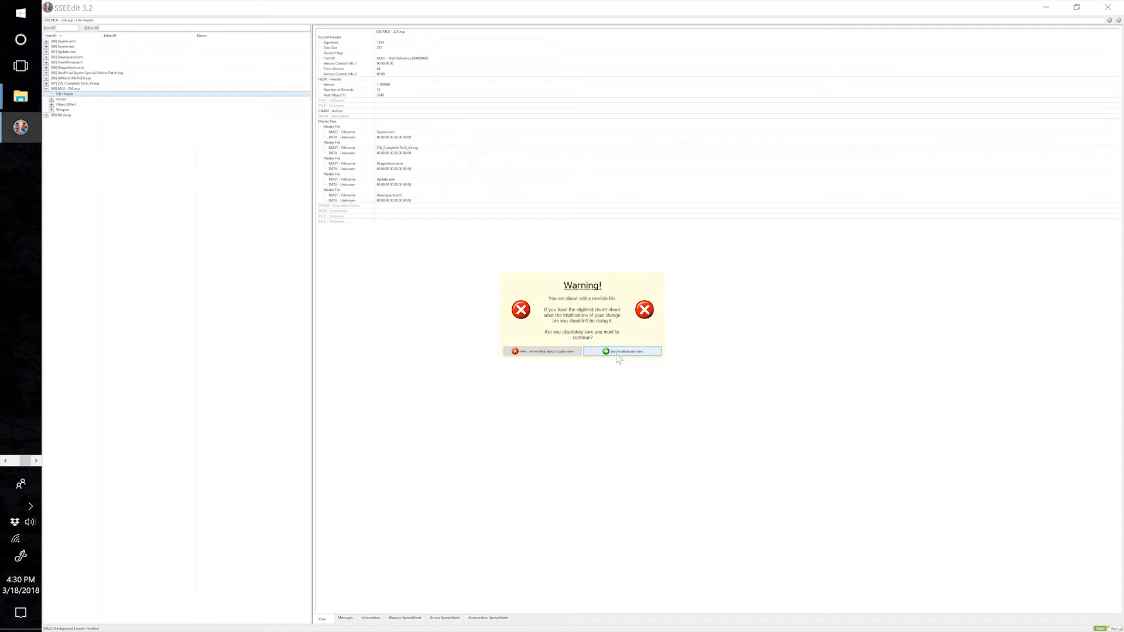
pyautogui.click(618, 354)
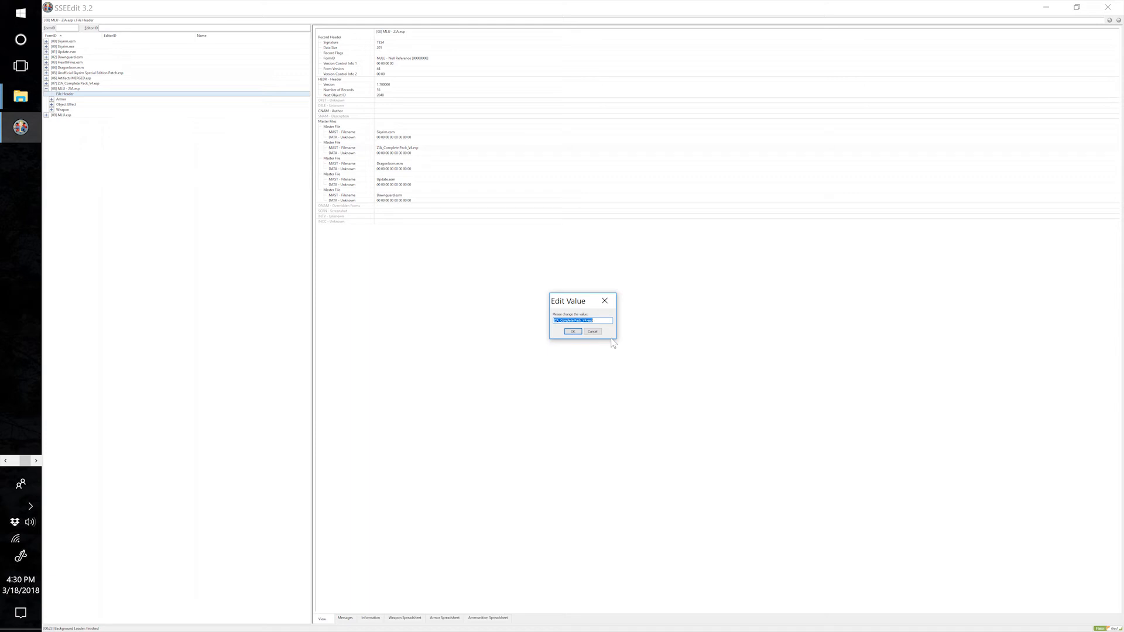
pyautogui.write('Artifacts MERGED')
pyautogui.click(572, 334)
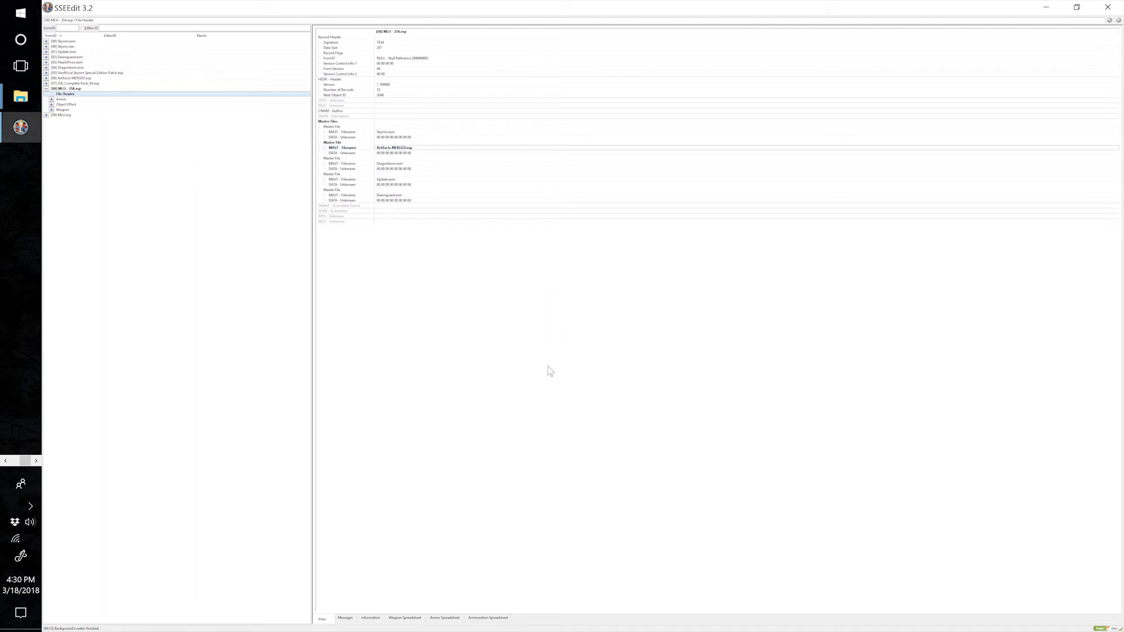
pyautogui.click(1099, 7)
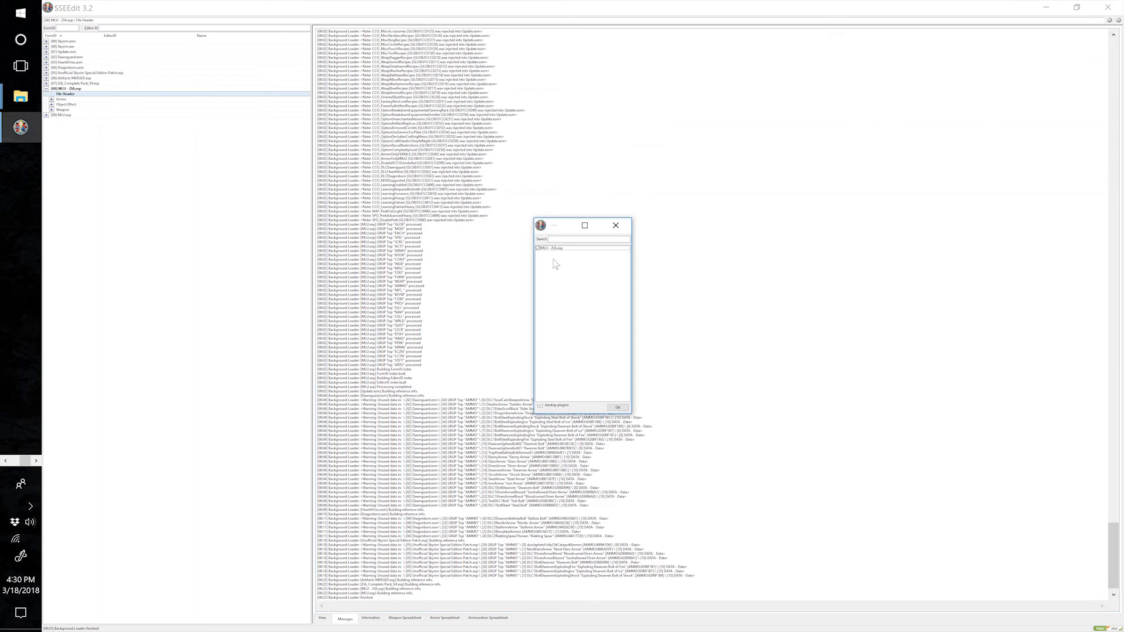
pyautogui.click(617, 409)
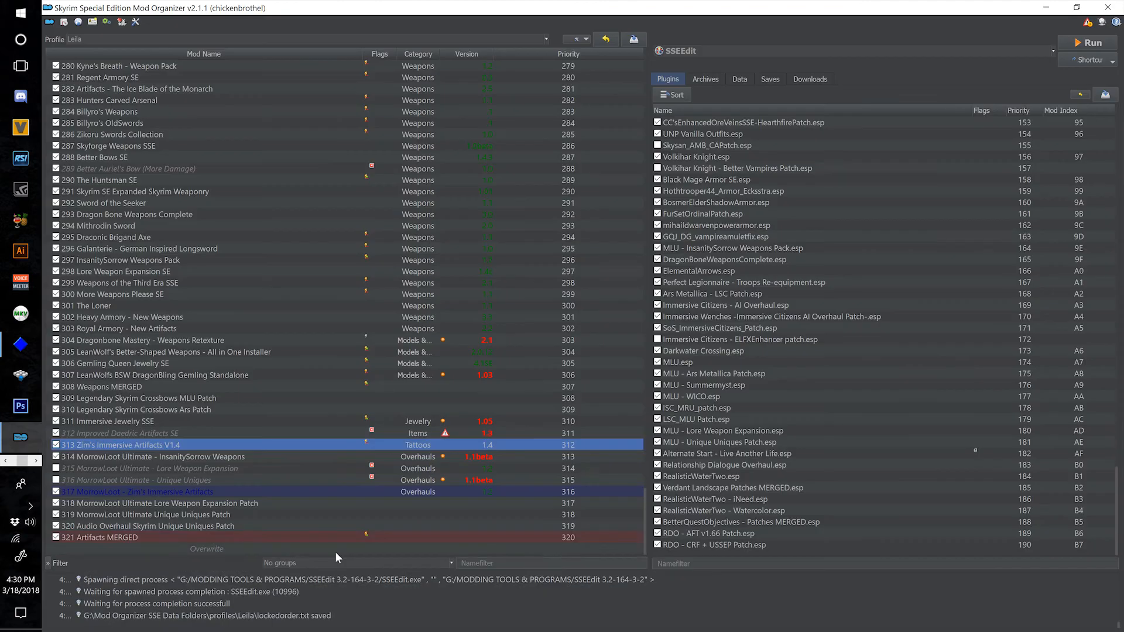
# In Mod Organizer, move the overwrite files into a new mod named 322 Zim's Immersive Artifacts MorrowLoot Ultimate Patch.
pyautogui.rightClick(335, 550)
pyautogui.click(387, 571)
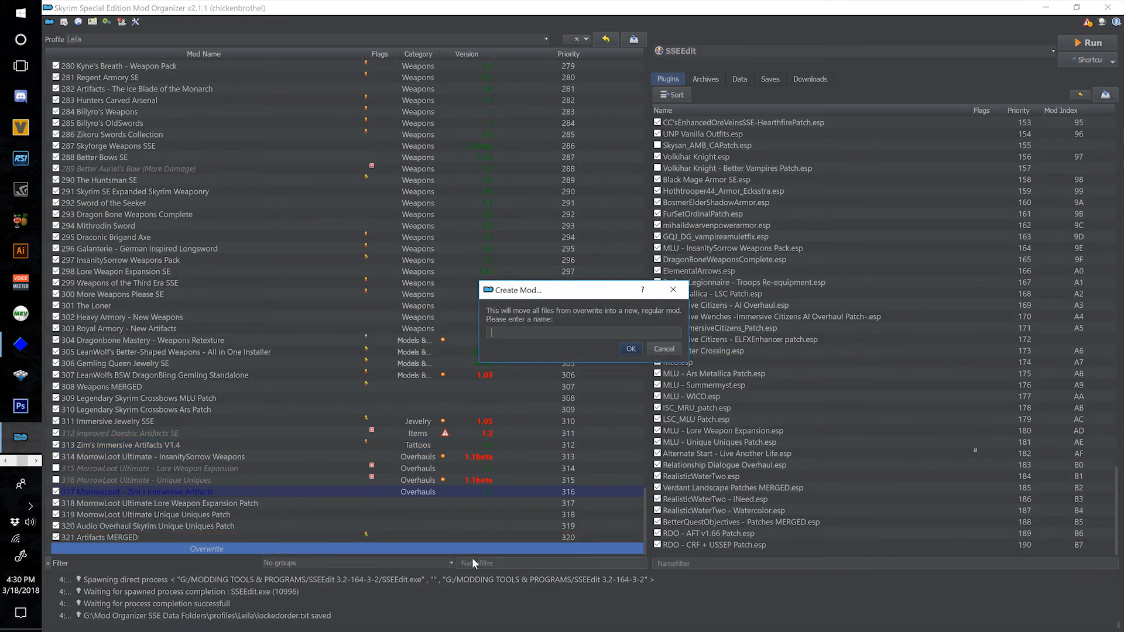
pyautogui.write("322 Zim's Immersive Artifacts MorrowLoot Ultimate Patch")
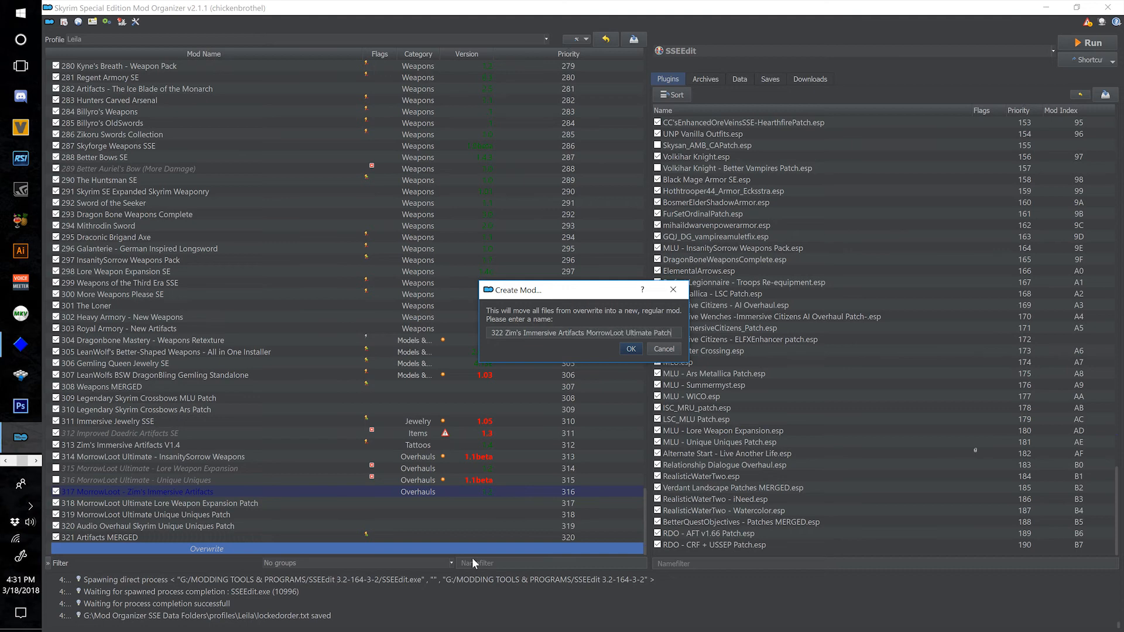
pyautogui.click(630, 349)
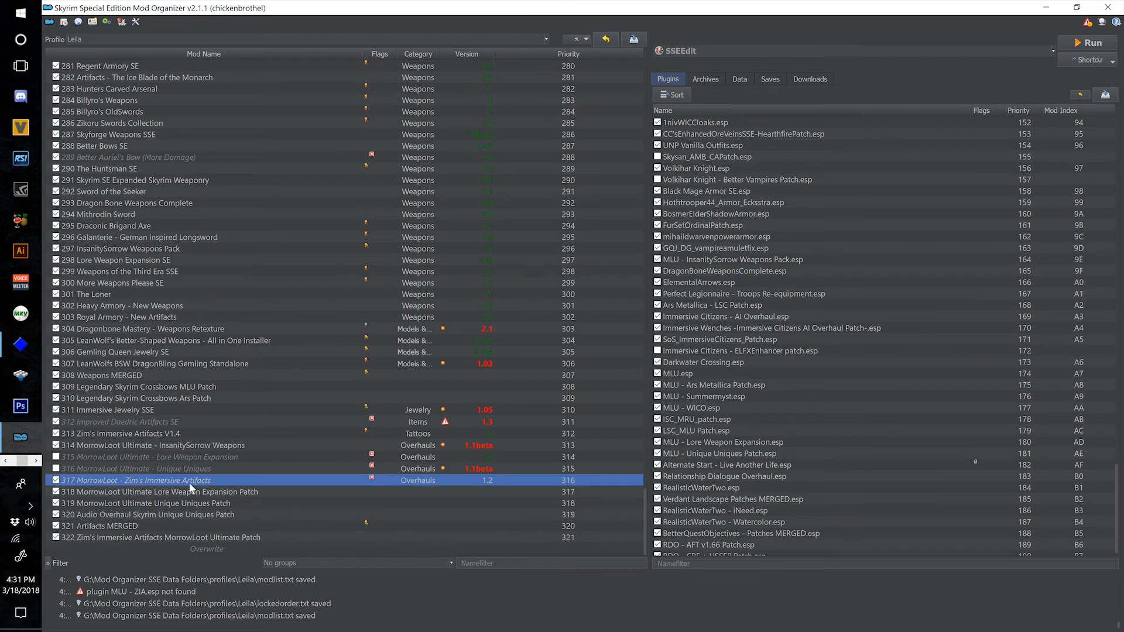
# Disable mod 317 MorrowLoot - Zim's Immersive Artifacts, and select mod 322 Zim's Immersive Artifacts MorrowLoot Ultimate Patch.
pyautogui.click(55, 480)
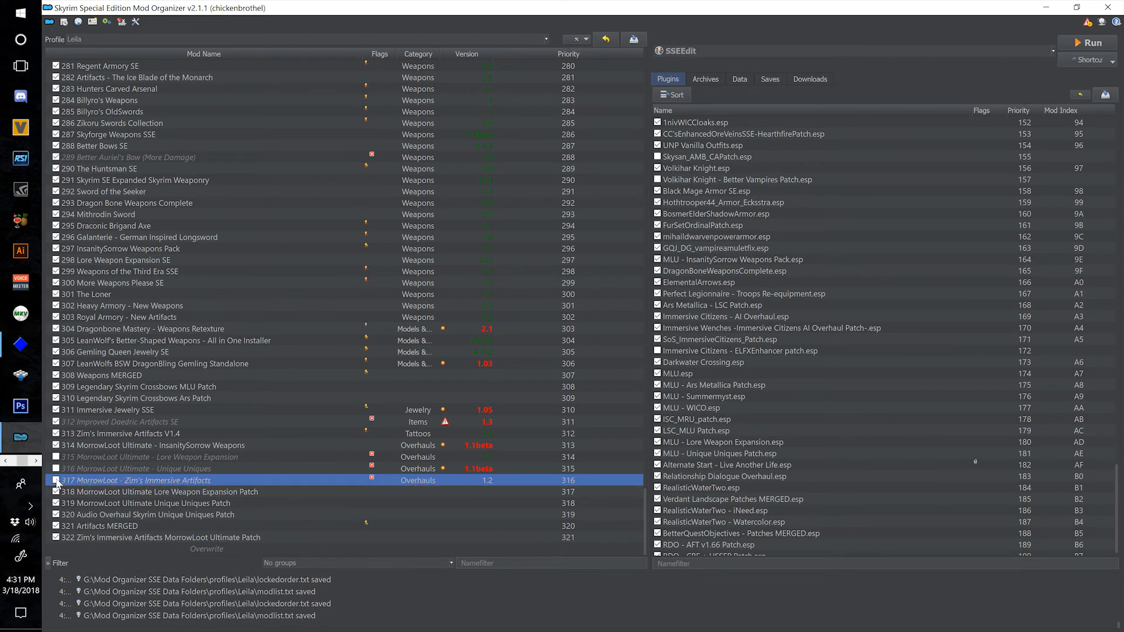
pyautogui.click(171, 537)
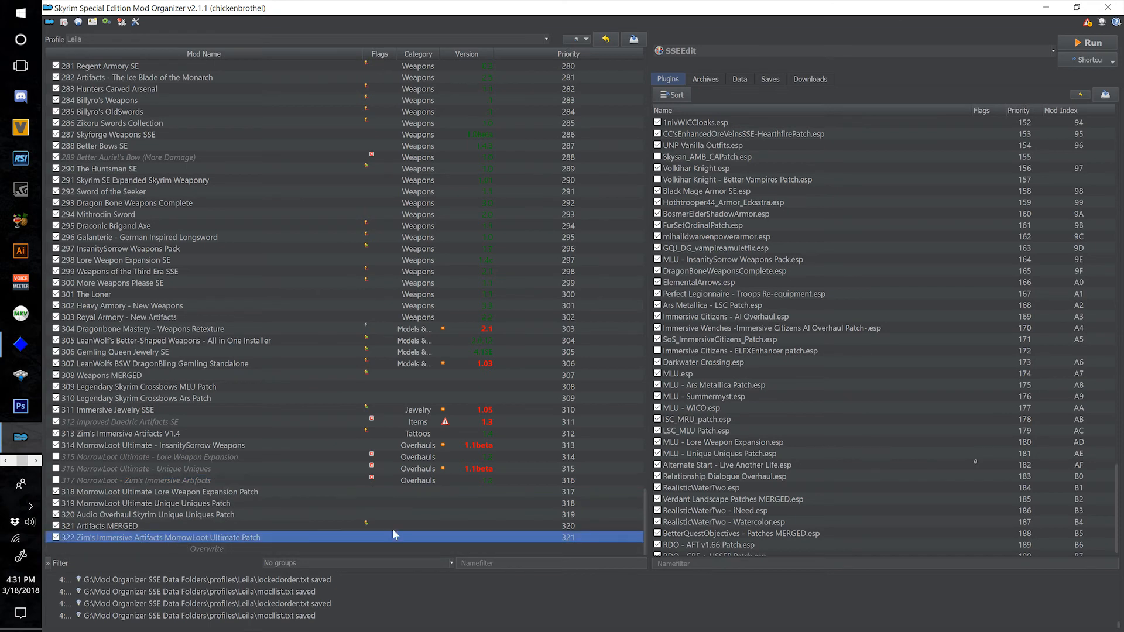
# Check the origin mod and enabled masters of MLU - ZIA.esp in the plugin list.
pyautogui.scroll(-1, 764, 465)
pyautogui.scroll(8, 721, 335)
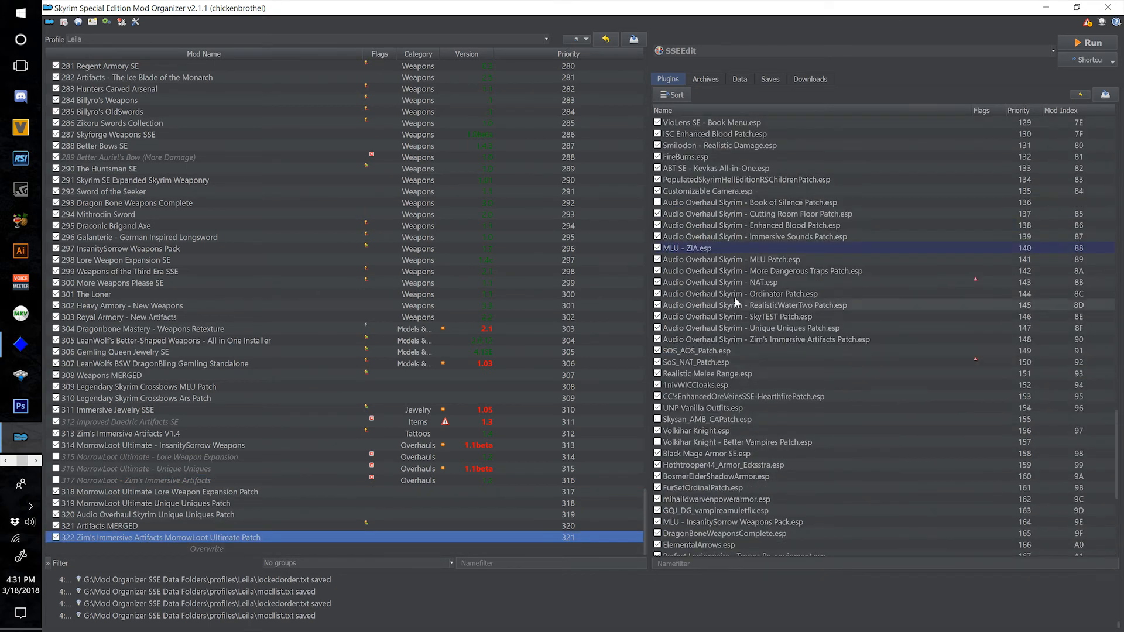
pyautogui.moveTo(725, 249)
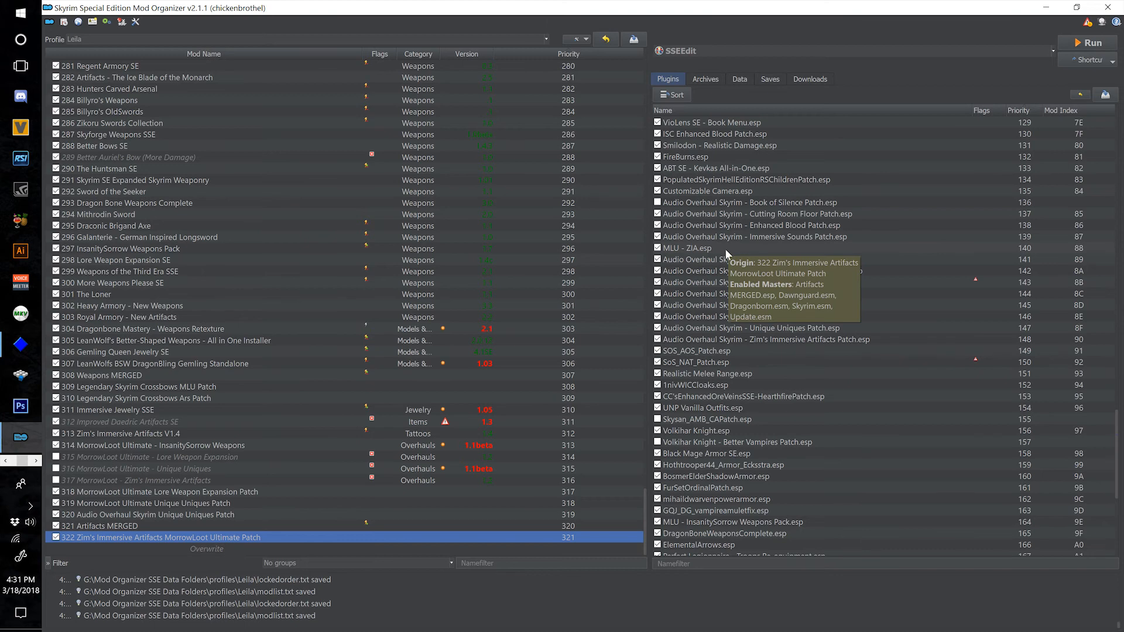
pyautogui.click(726, 249)
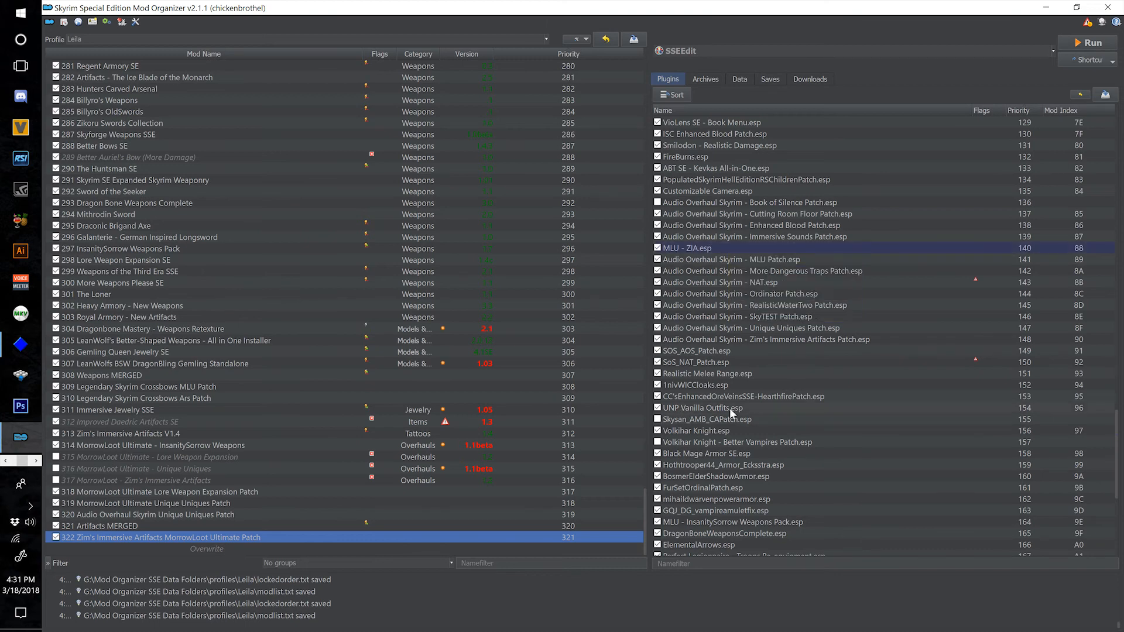
pyautogui.moveTo(764, 351)
pyautogui.moveTo(721, 340)
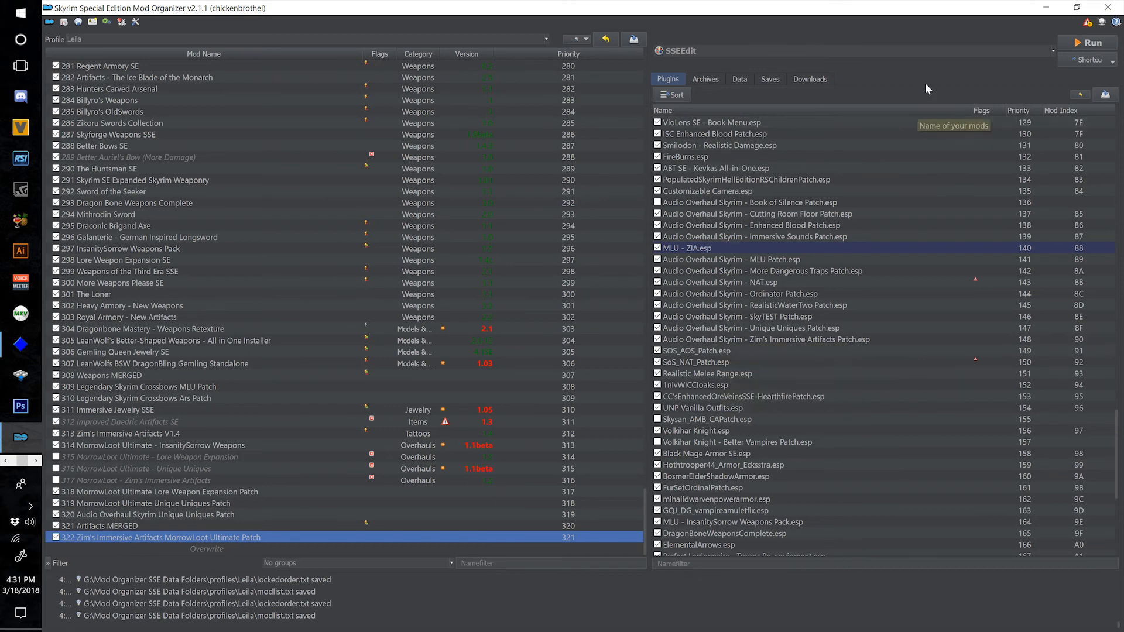
# Launch SSEEdit with all plugins deselected, and select Audio Overhaul Skyrim - Zim's Immersive Artifacts Patch.esp for loading.
pyautogui.click(1077, 41)
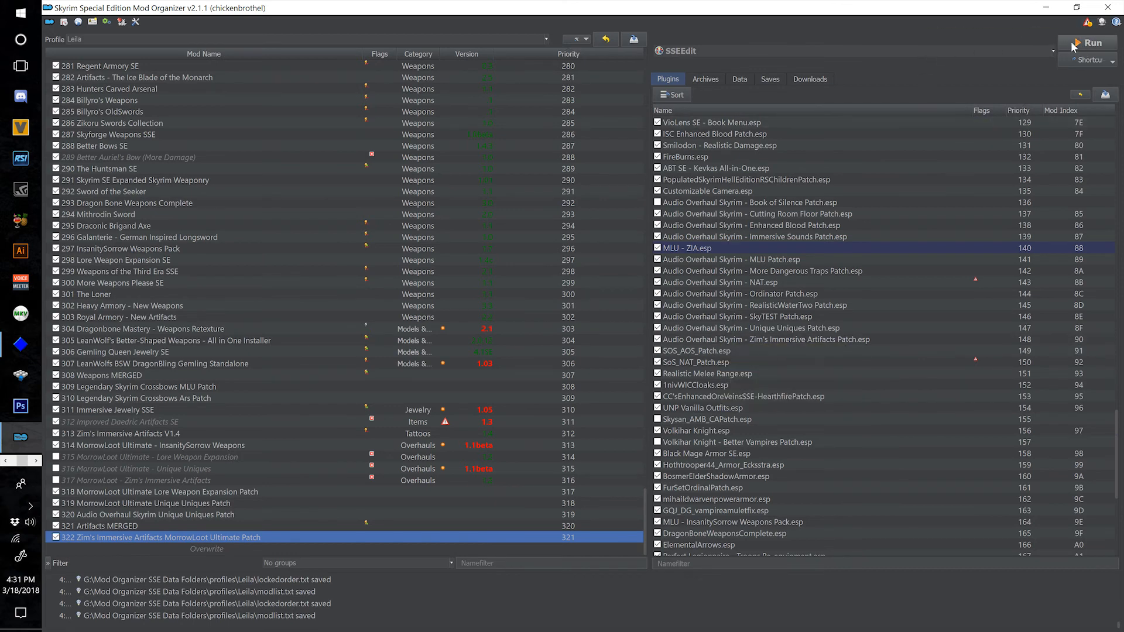
pyautogui.rightClick(615, 309)
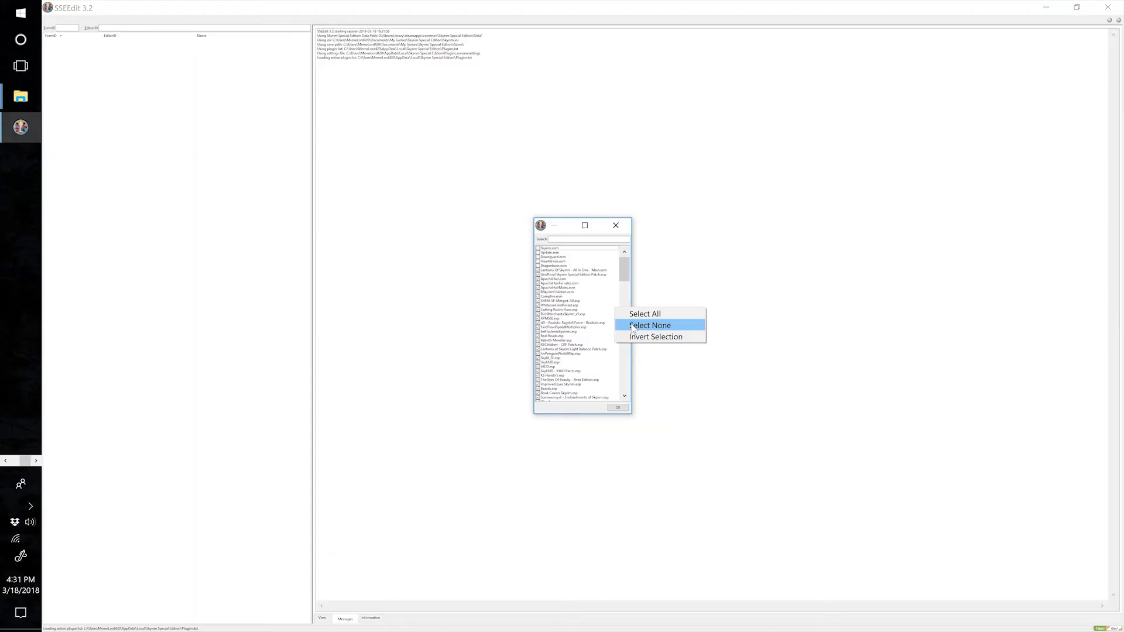
pyautogui.click(633, 328)
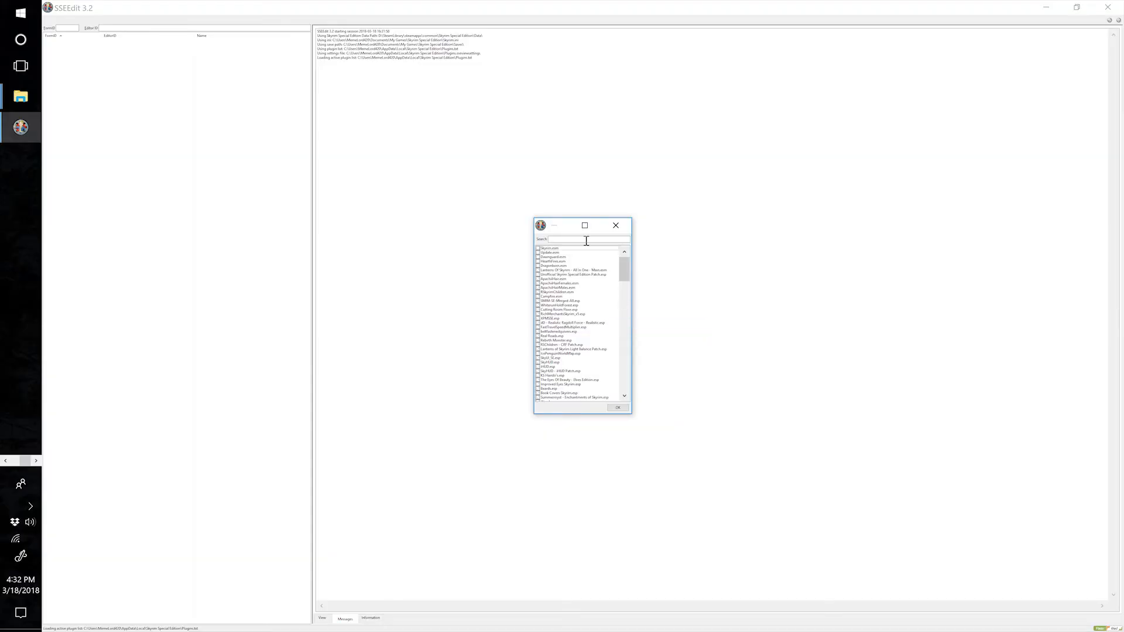
pyautogui.click(586, 240)
pyautogui.write('z')
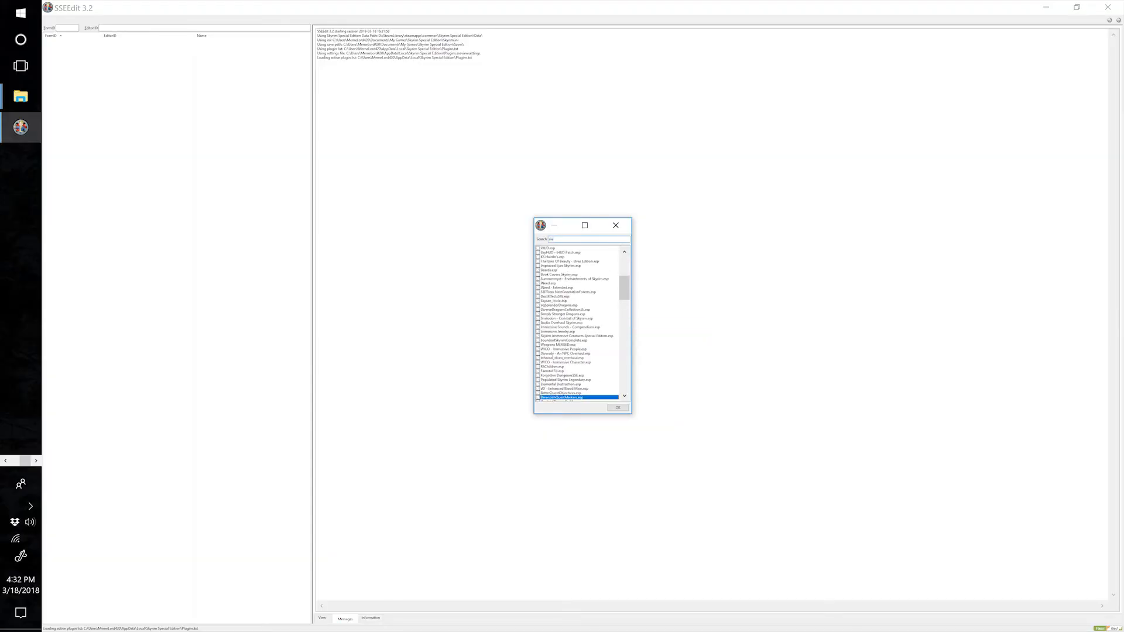
pyautogui.scroll(-9, 586, 374)
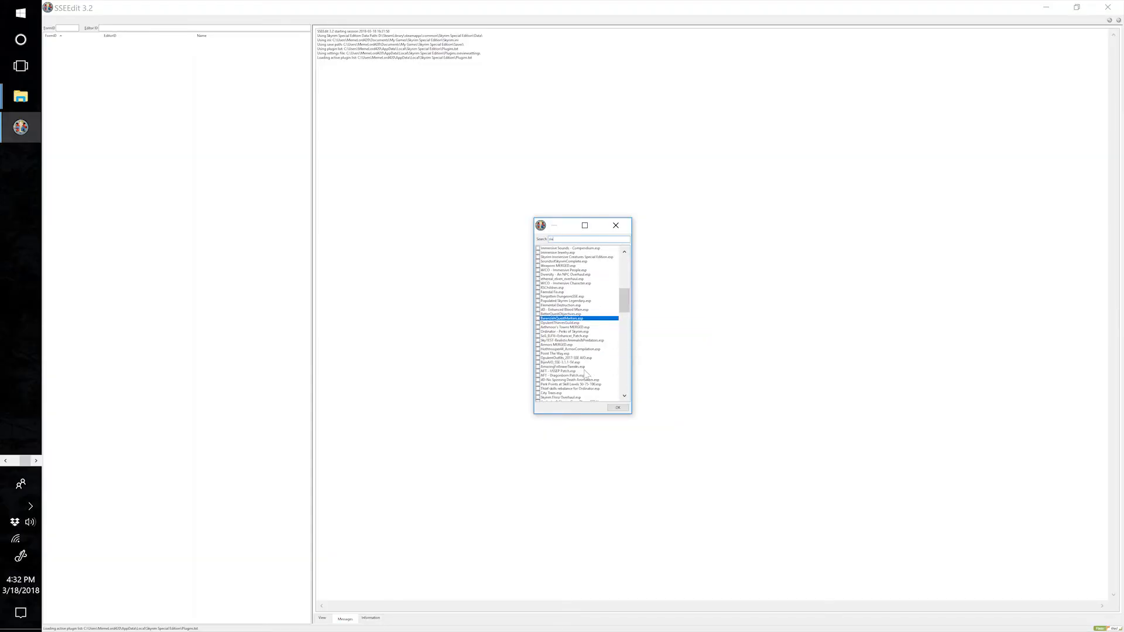
pyautogui.scroll(-5, 584, 370)
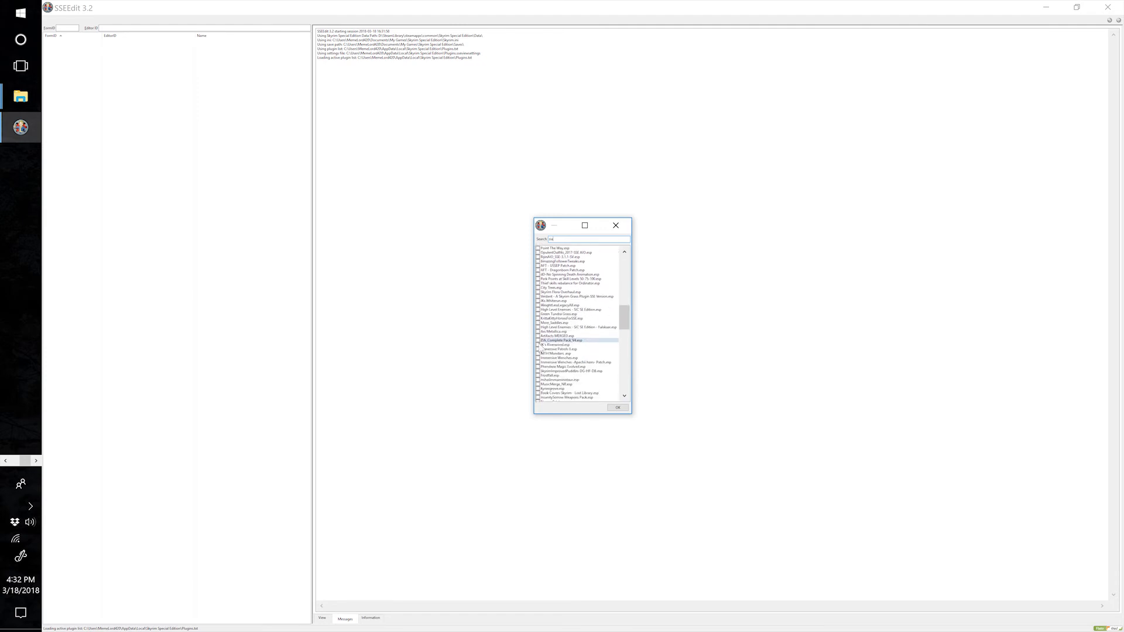
pyautogui.click(538, 340)
pyautogui.scroll(-7, 586, 328)
pyautogui.scroll(-7, 591, 347)
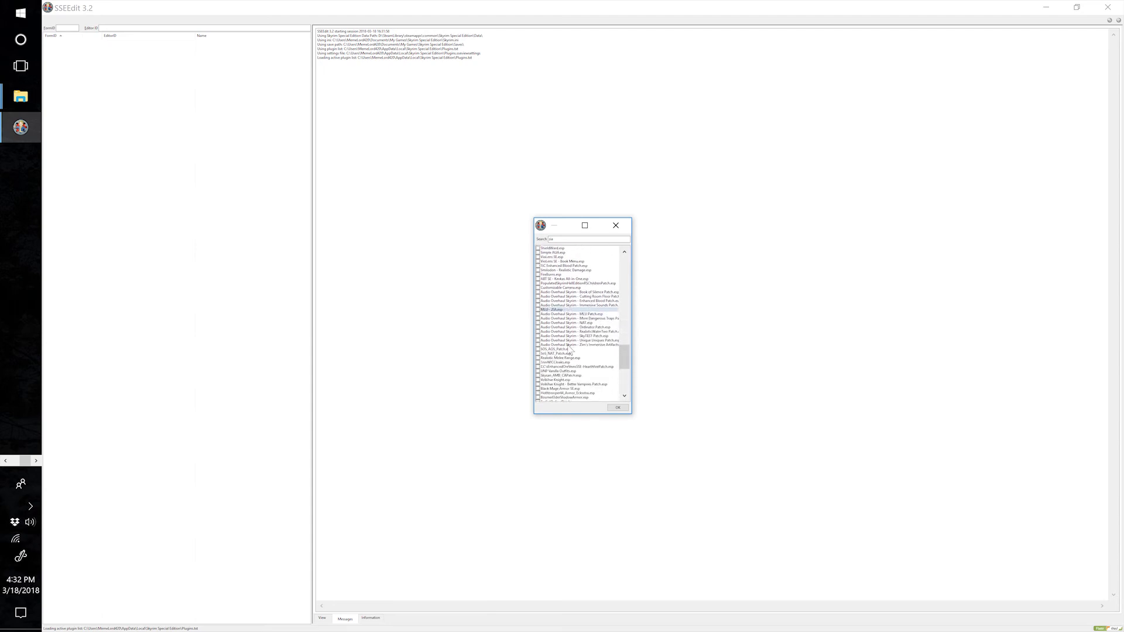
pyautogui.click(539, 344)
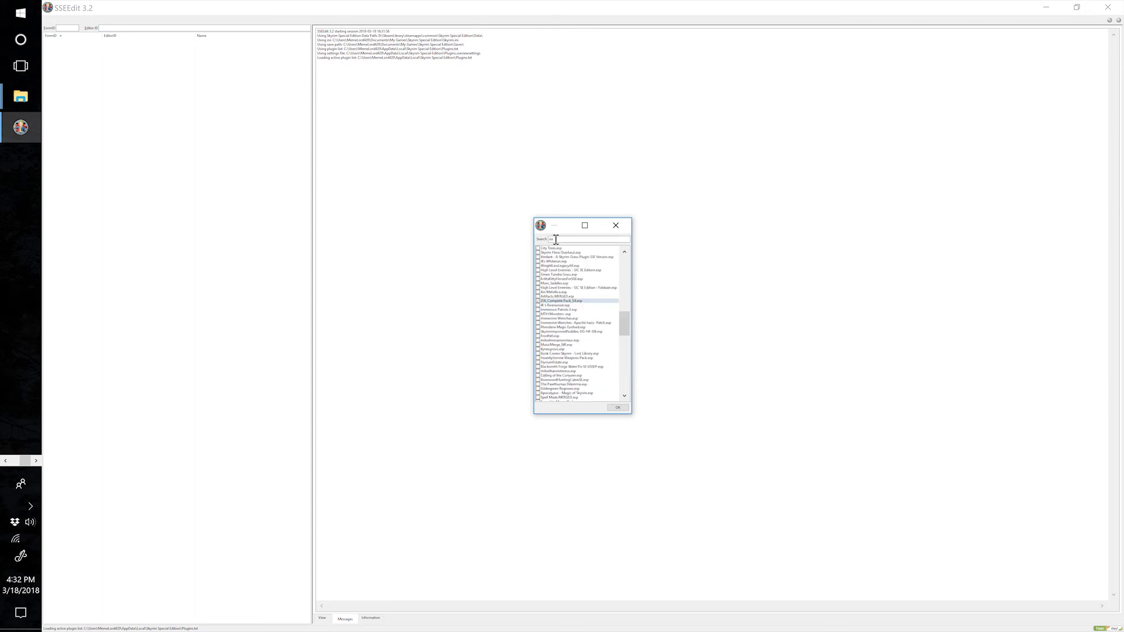
# Find Artifacts MERGED.esp in the plugin selection, include it, and load the selected plugins.
pyautogui.moveTo(556, 240); pyautogui.dragTo(521, 244)
pyautogui.write('audio')
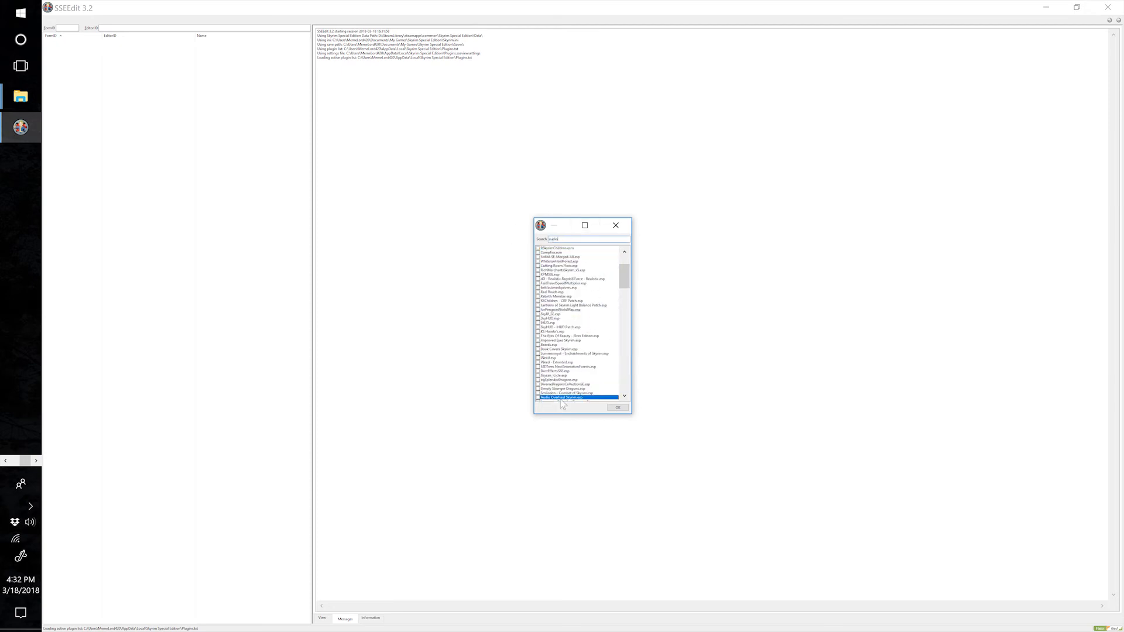
pyautogui.moveTo(566, 238); pyautogui.dragTo(536, 240)
pyautogui.write('a')
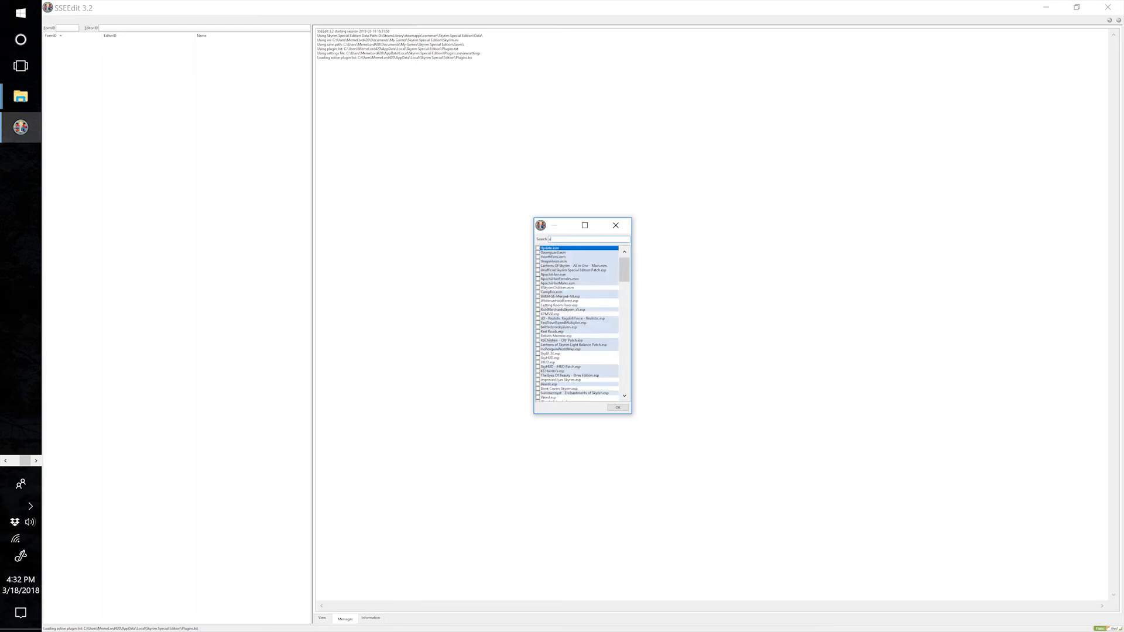
pyautogui.write('rtifact')
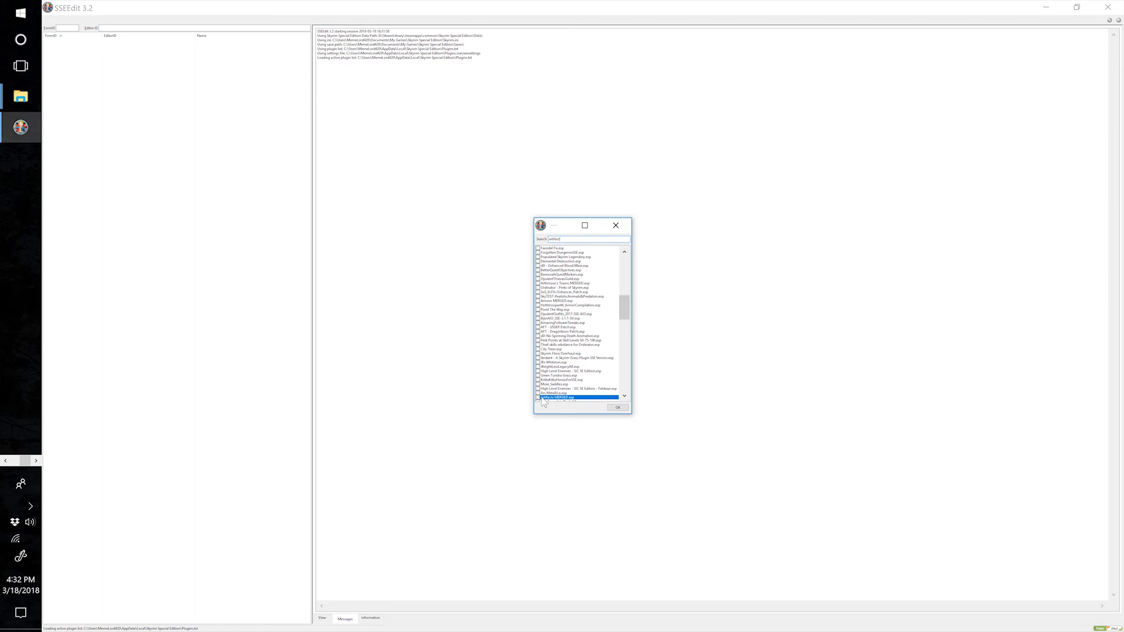
pyautogui.click(538, 398)
pyautogui.click(618, 408)
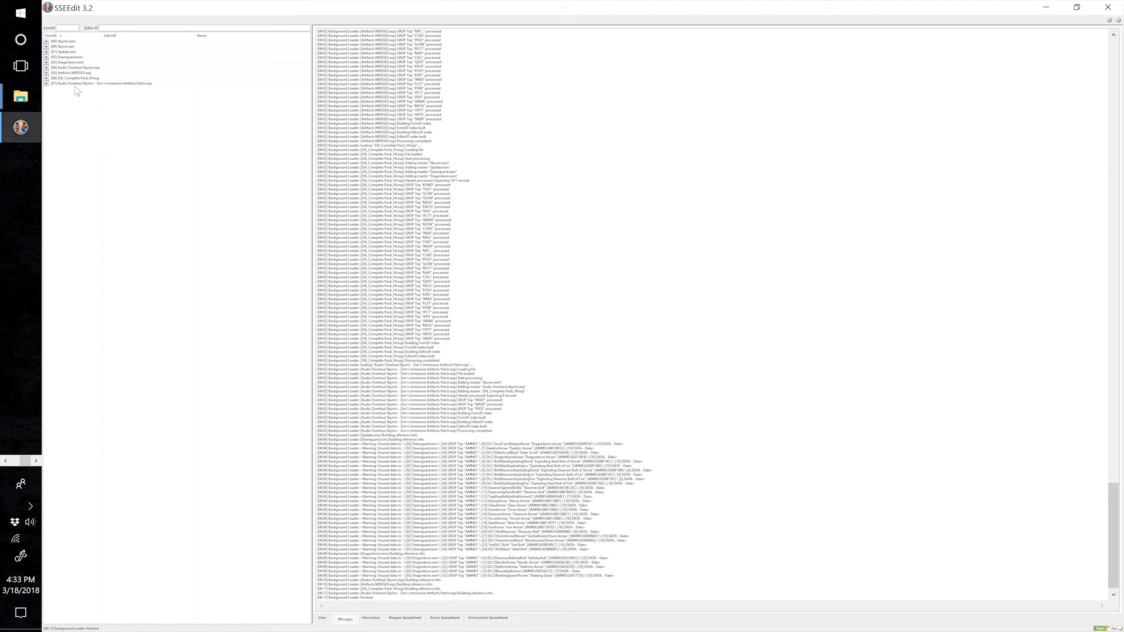
# Change the ZIA_Complete Pack_V4.esp master of Audio Overhaul Skyrim - Zim's Immersive Artifacts Patch.esp to Artifacts MERGED.esp, and save the plugin while closing SSEEdit.
pyautogui.click(46, 83)
pyautogui.click(64, 89)
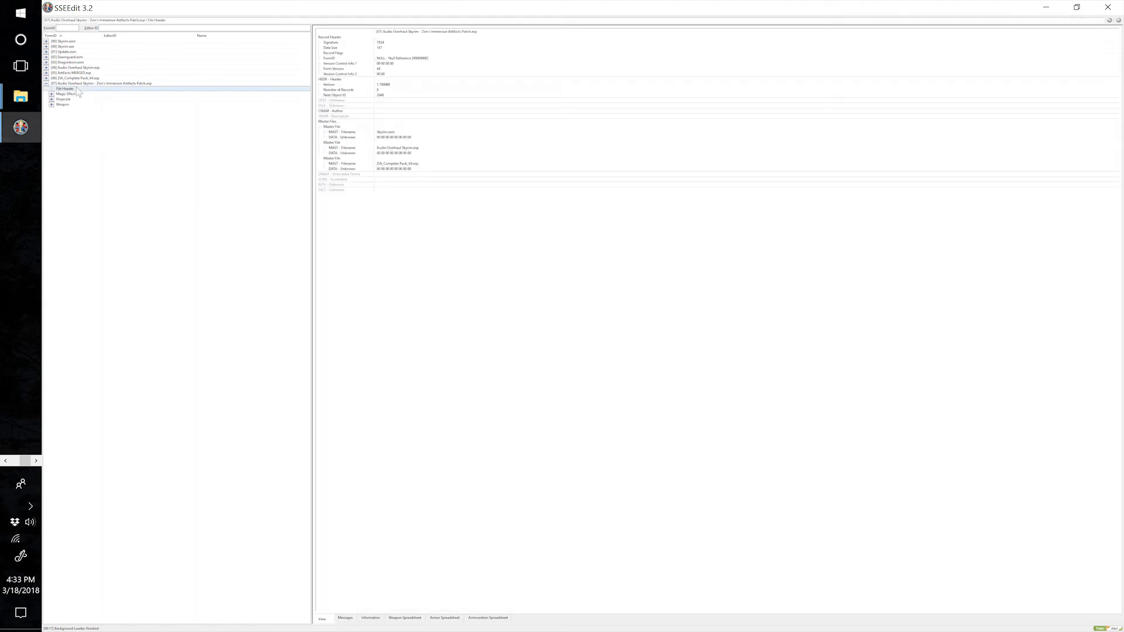
pyautogui.rightClick(399, 164)
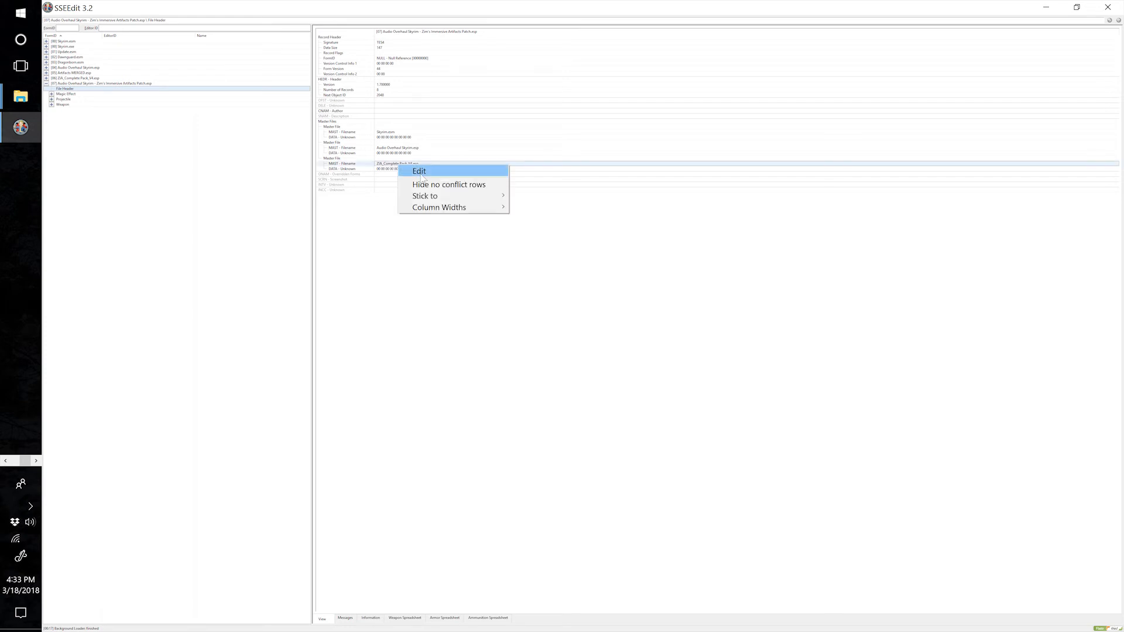
pyautogui.click(422, 173)
pyautogui.click(640, 351)
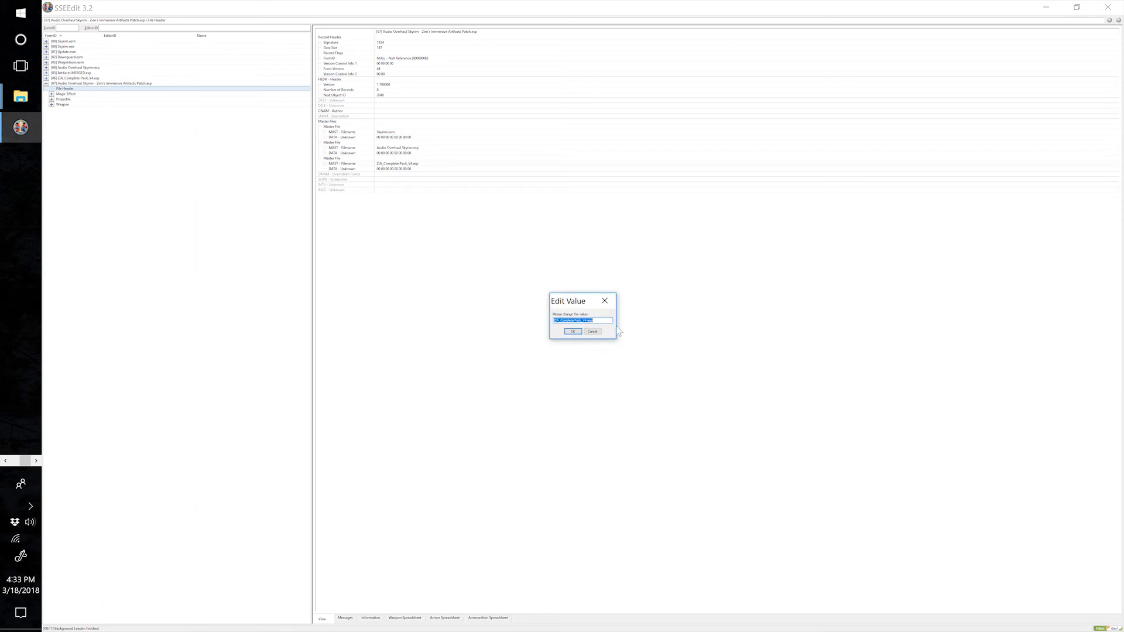
pyautogui.write('Artifacts MERGED')
pyautogui.click(571, 332)
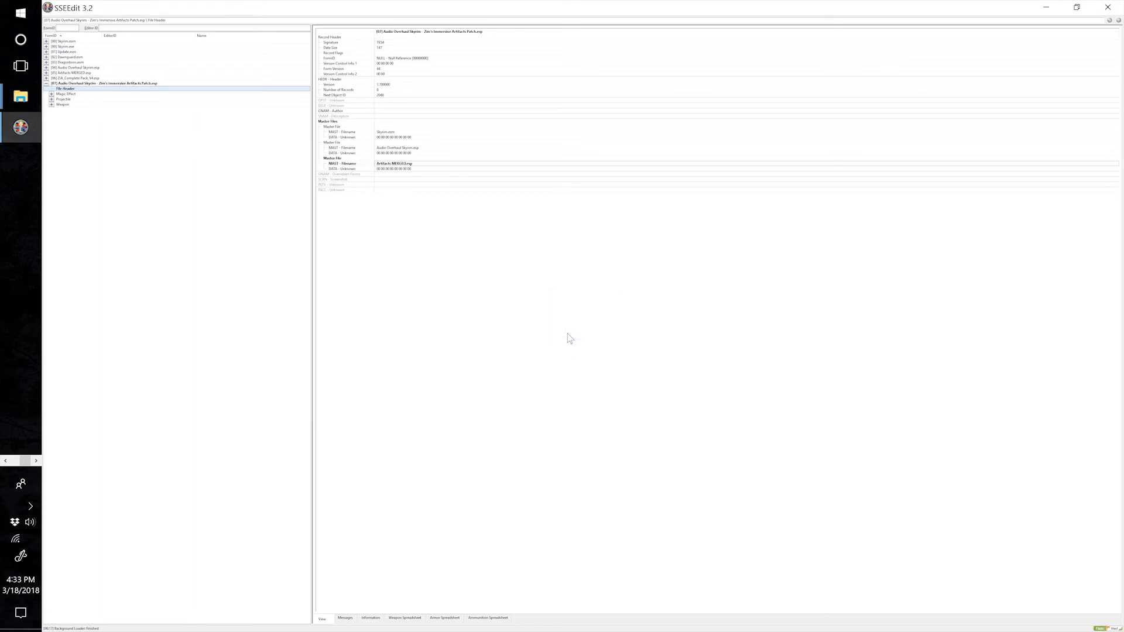
pyautogui.click(1108, 7)
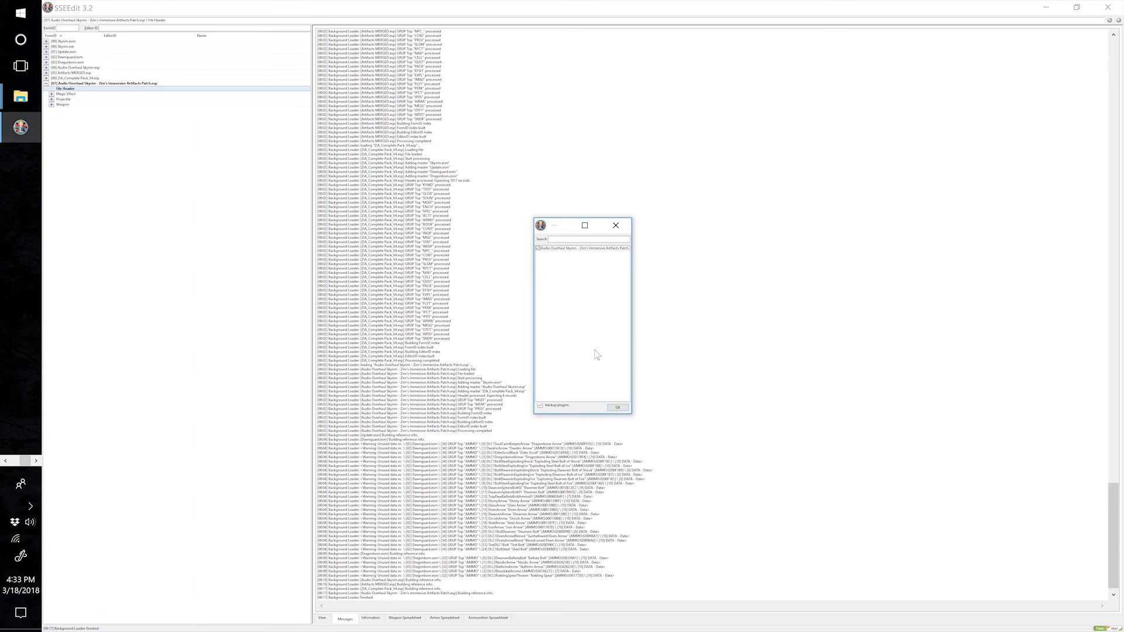
pyautogui.click(617, 407)
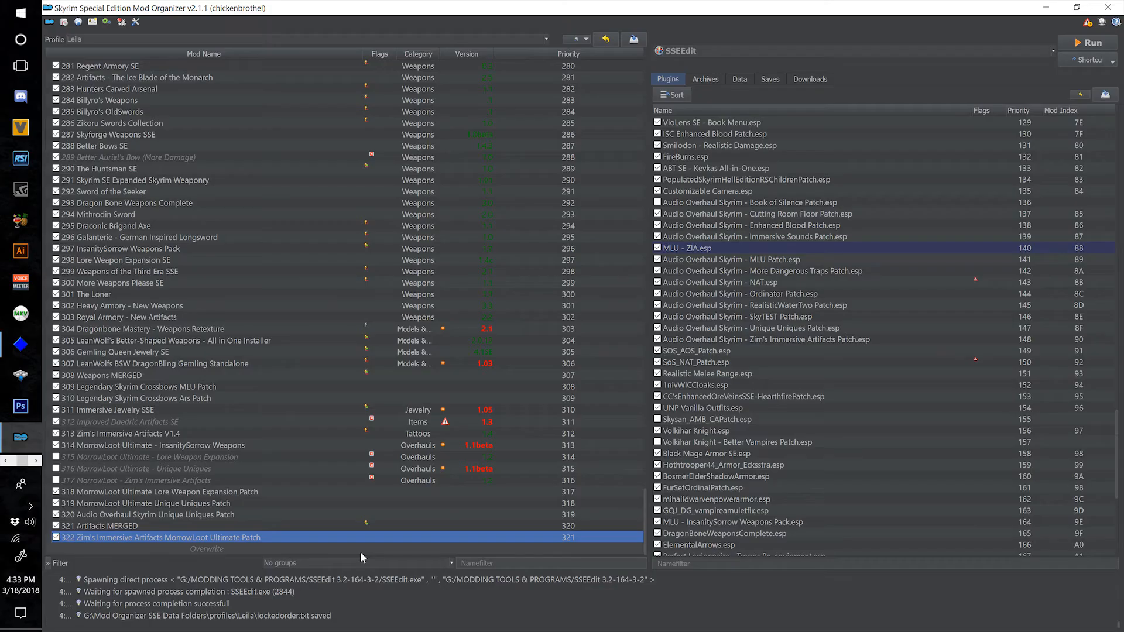
# In Mod Organizer, move the overwrite files into a new mod named 323 Zim's Immersive Artifacts Audio Overhaul Patch, and check the patch plugin's masters.
pyautogui.rightClick(360, 551)
pyautogui.click(398, 566)
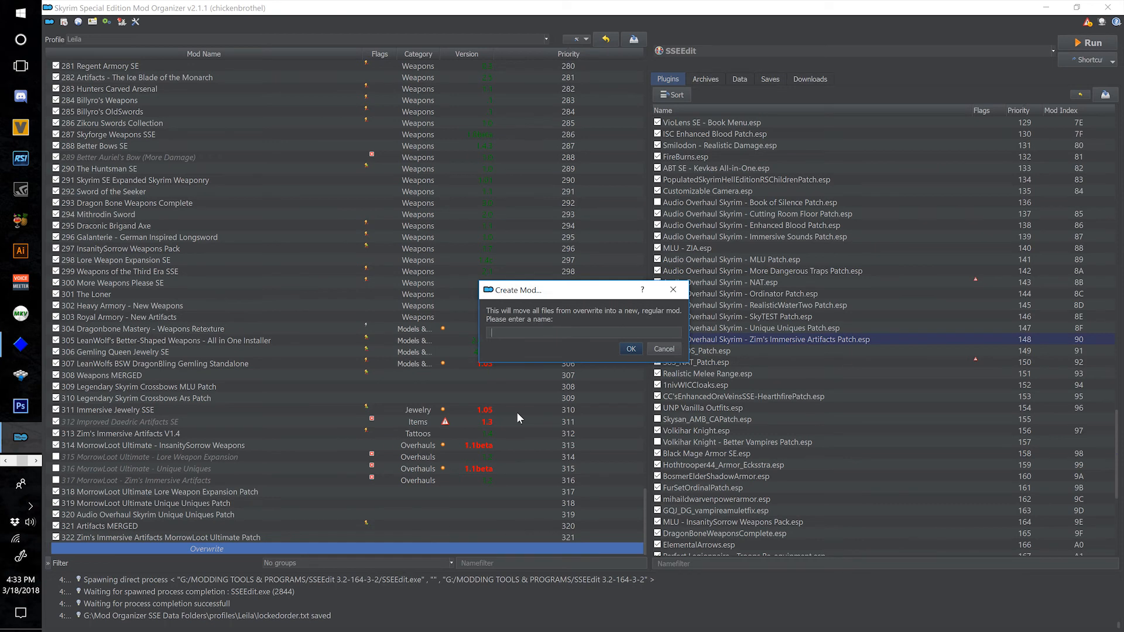
pyautogui.write("323 Zim's")
pyautogui.press('BackSpace')
pyautogui.press('BackSpace')
pyautogui.press('BackSpace')
pyautogui.write("im's Immersive A")
pyautogui.press('BackSpace')
pyautogui.write('Arftifacts Audio Overhaul Patch')
pyautogui.click(638, 351)
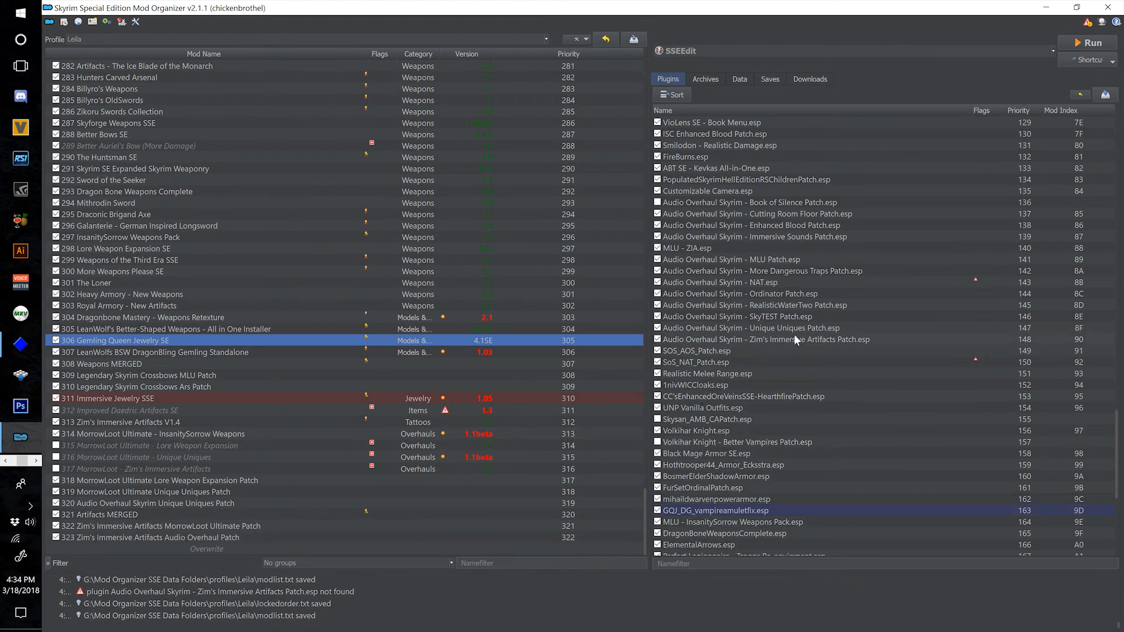
pyautogui.moveTo(795, 340)
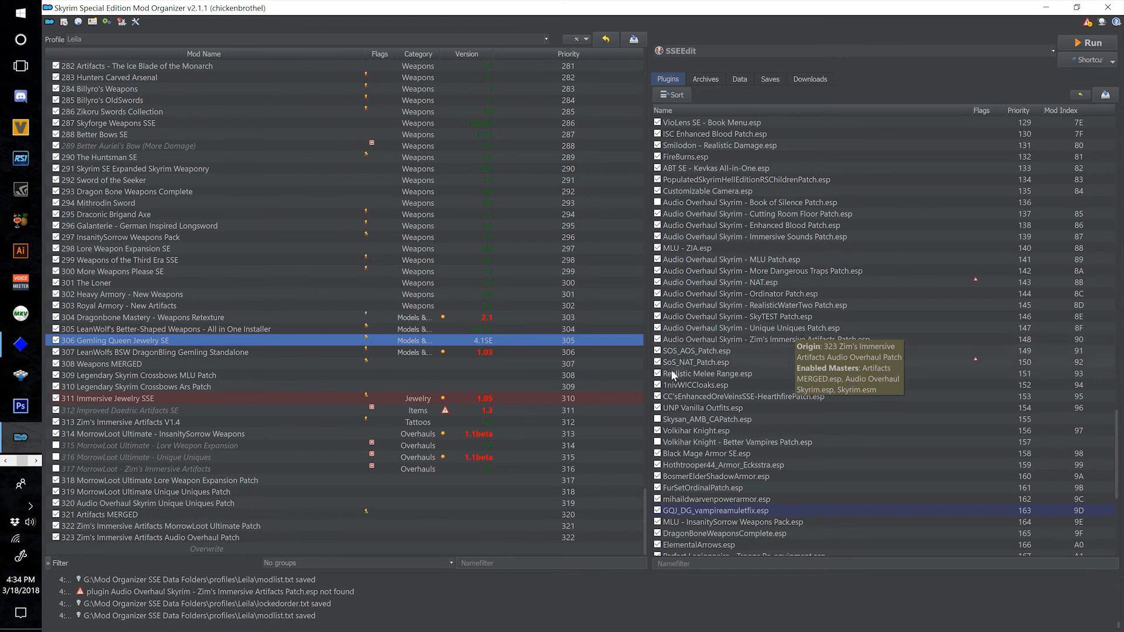
# Move ZIA_Complete Pack_V4.esp of mod 313 Zim's Immersive Artifacts V1.4 to the optional ESPs.
pyautogui.doubleClick(229, 419)
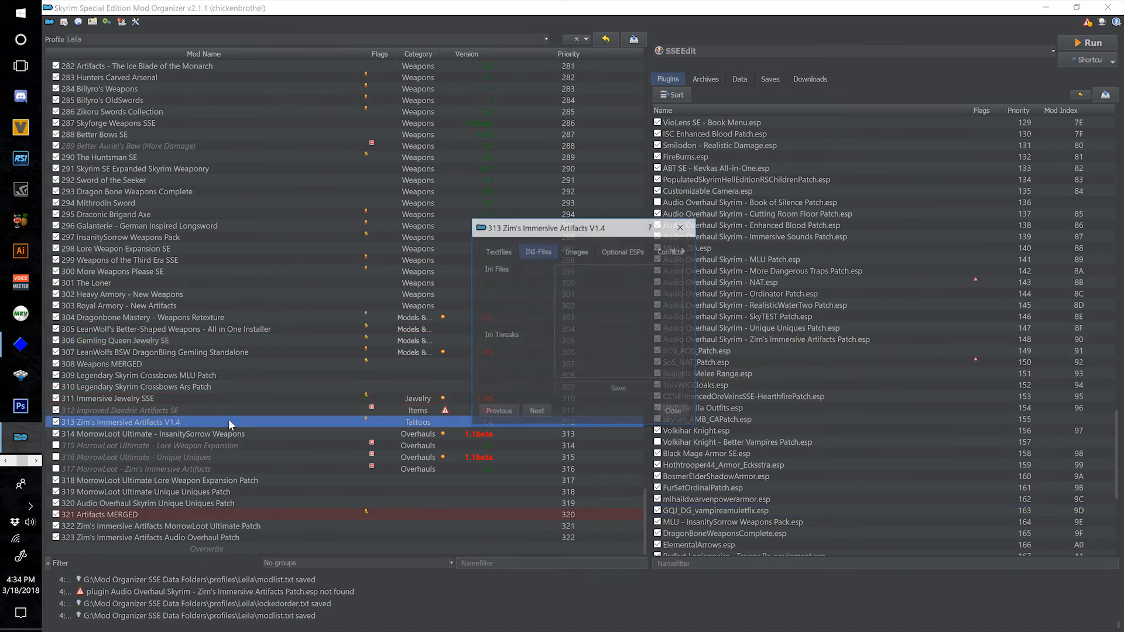
pyautogui.click(614, 253)
pyautogui.click(612, 342)
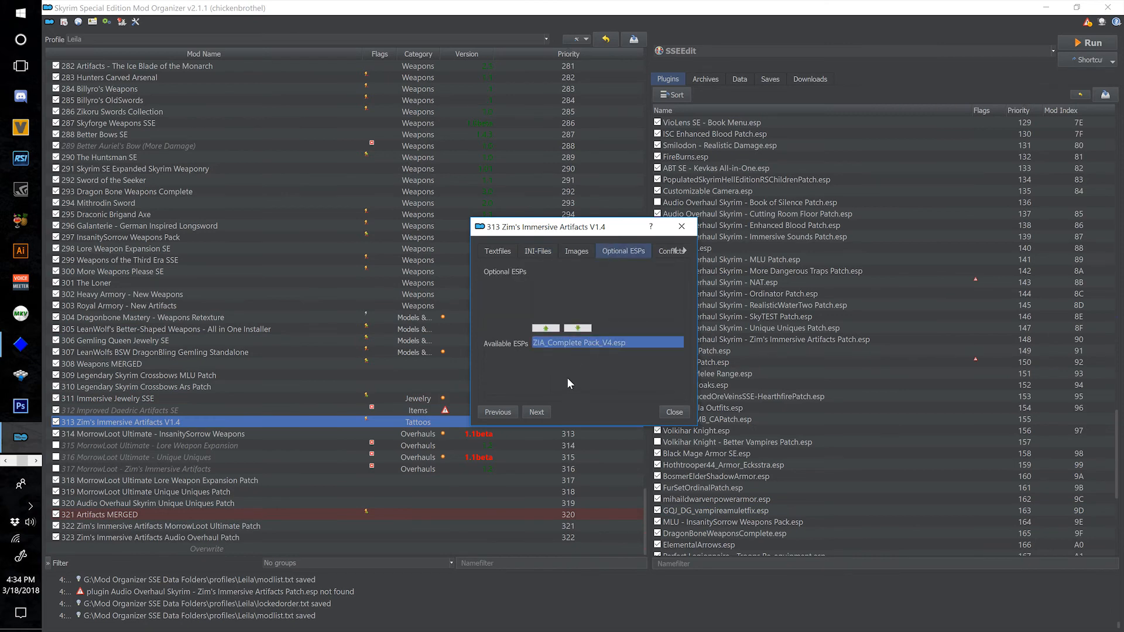
pyautogui.click(544, 329)
pyautogui.click(675, 412)
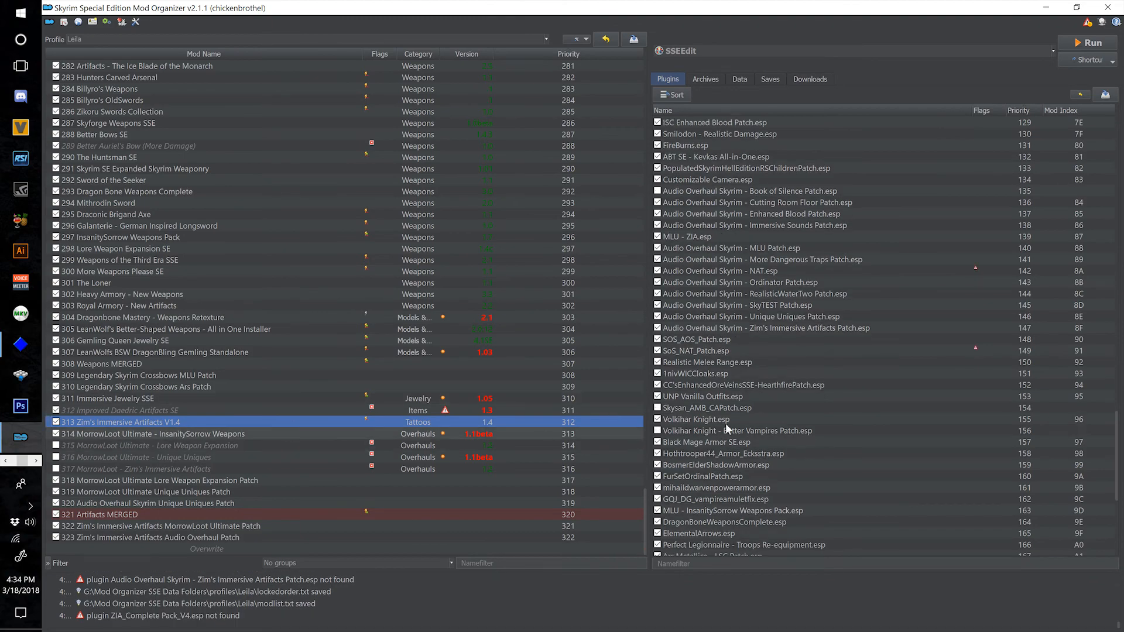
# Review the plugin list for missing masters, and inspect the master details of SoS_NAT_Patch.esp.
pyautogui.scroll(3, 833, 416)
pyautogui.scroll(-5, 845, 412)
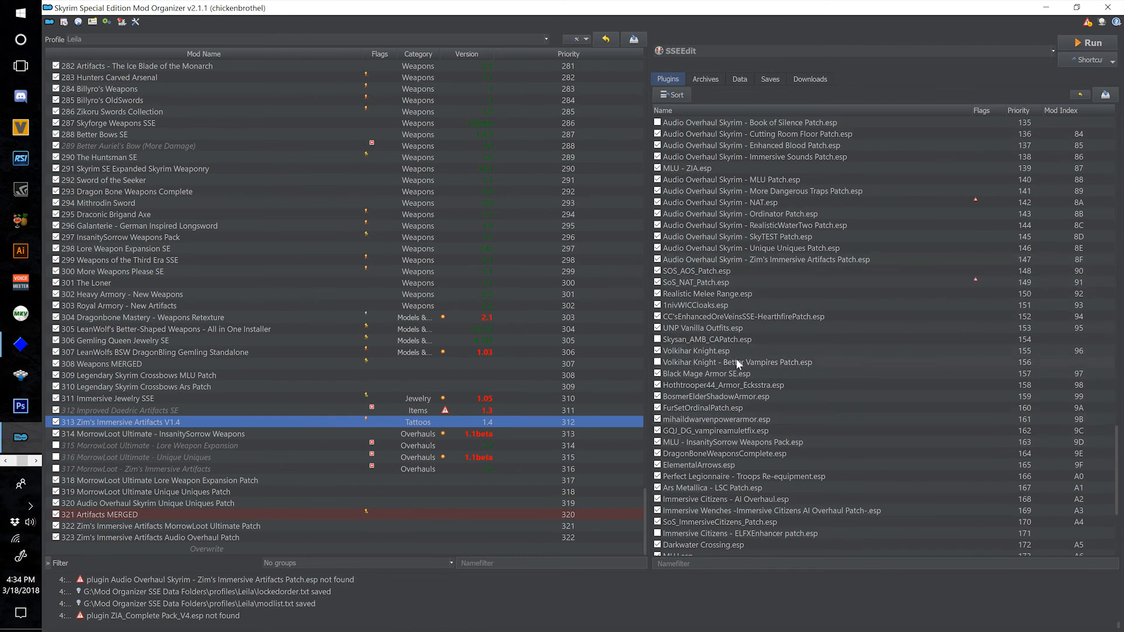
pyautogui.scroll(1, 736, 358)
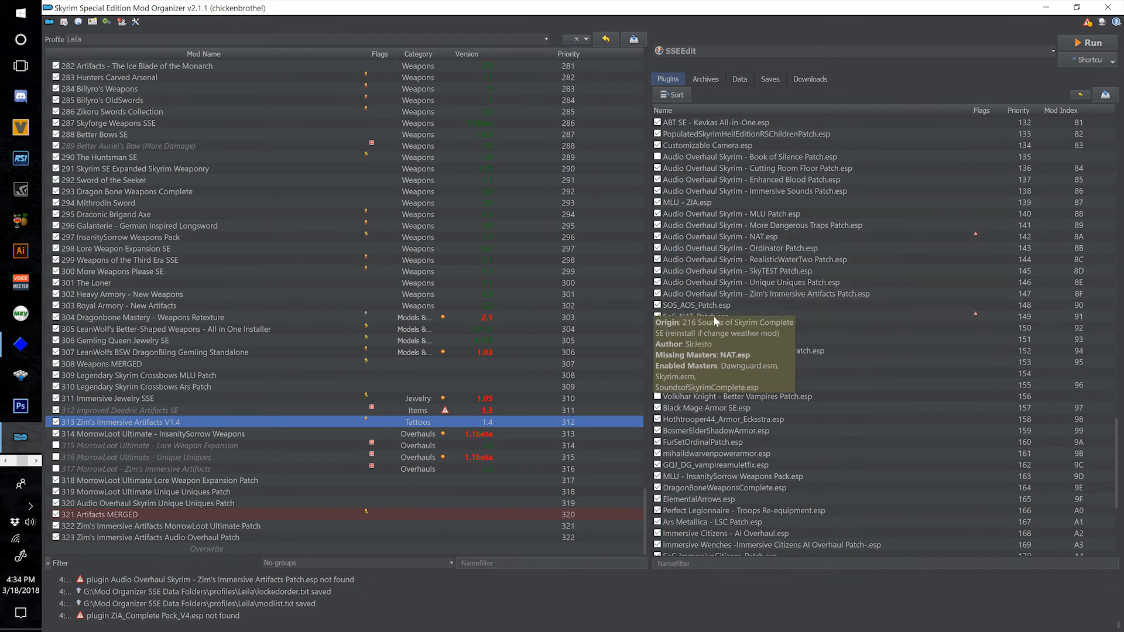
pyautogui.moveTo(739, 240)
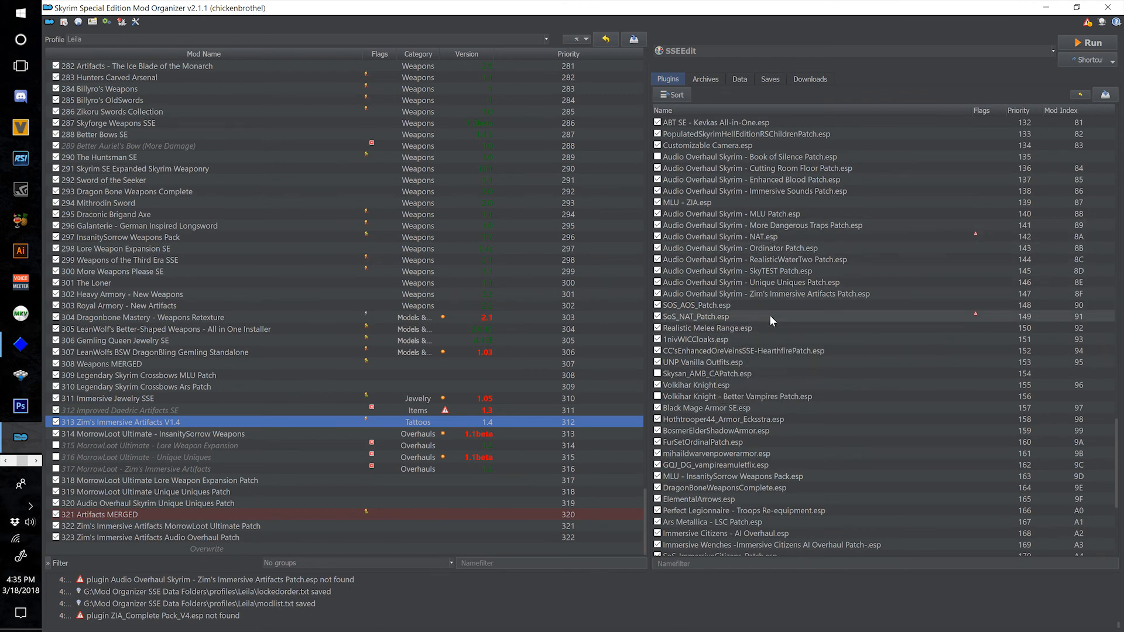
pyautogui.moveTo(771, 315)
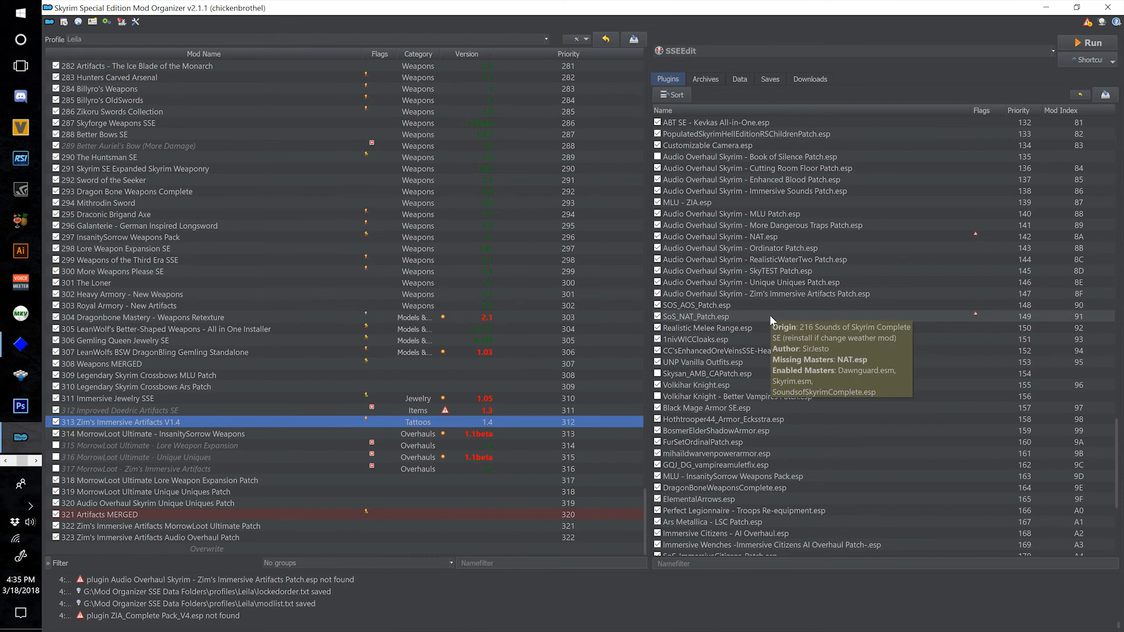
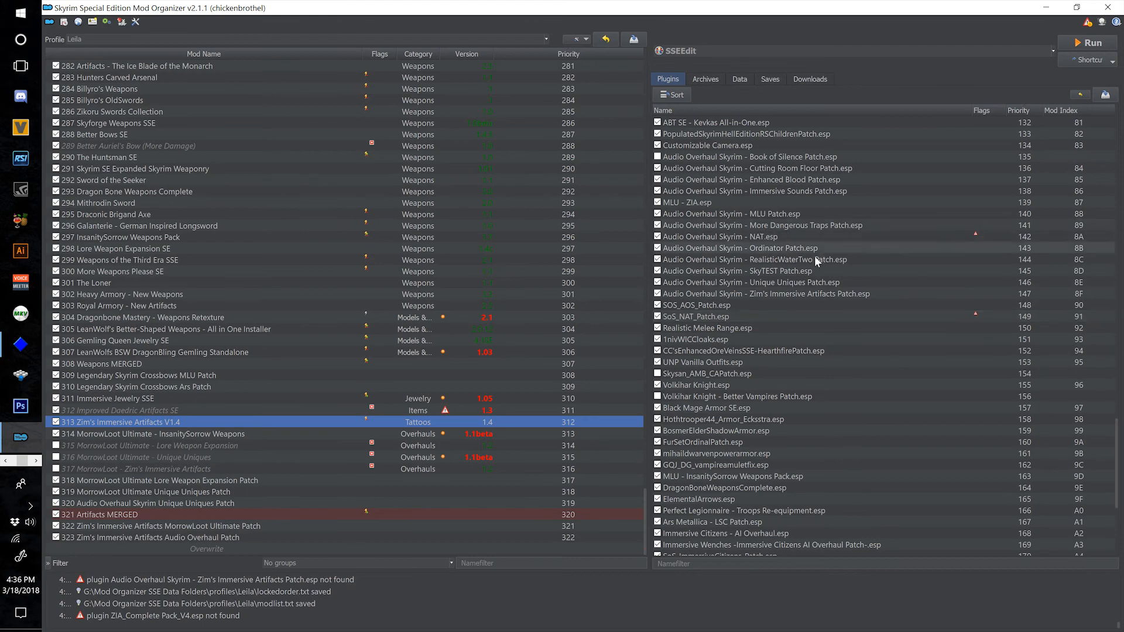
# Compare which plugins belong to mods 215 Audio Overhaul for Skyrim 2 and 216 Sounds of Skyrim Complete SE.
pyautogui.scroll(11, 235, 392)
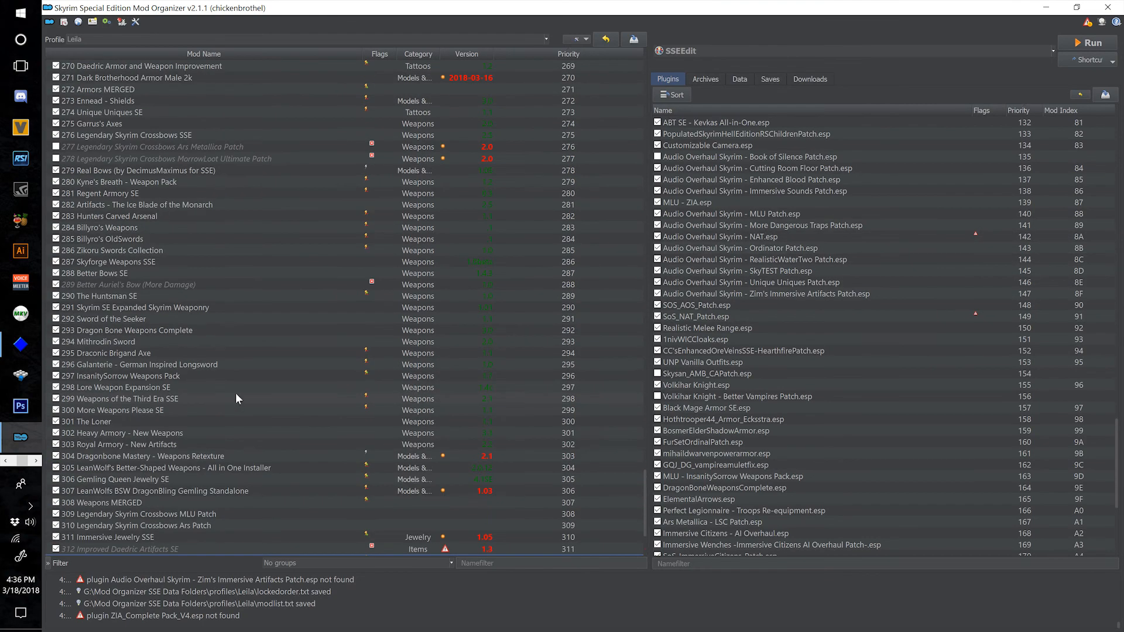
pyautogui.scroll(7, 304, 406)
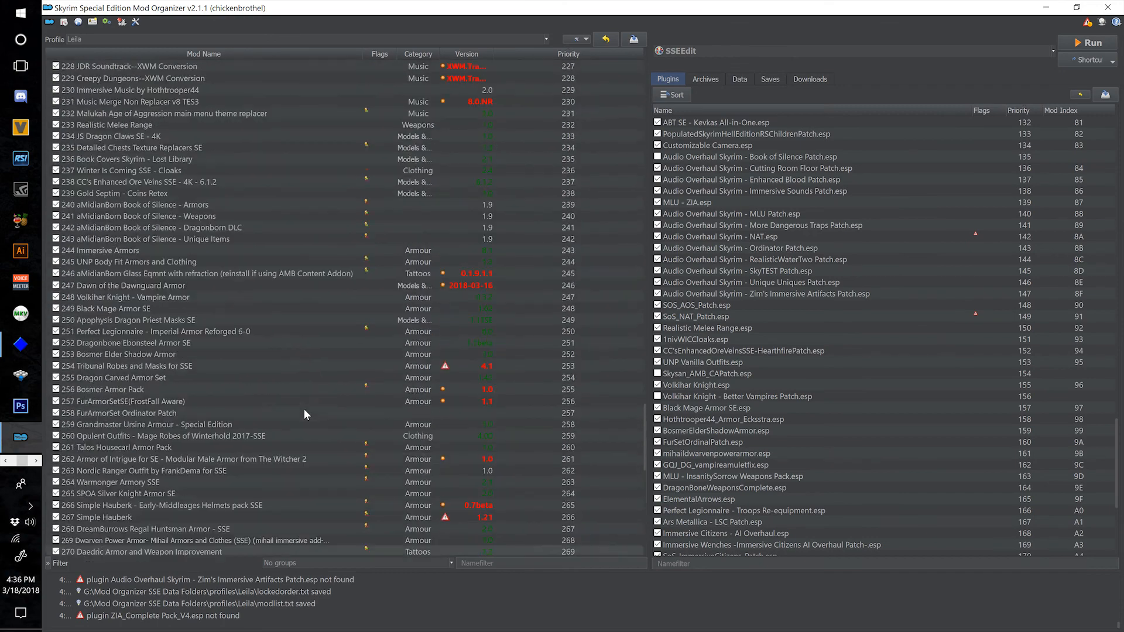
pyautogui.scroll(10, 296, 279)
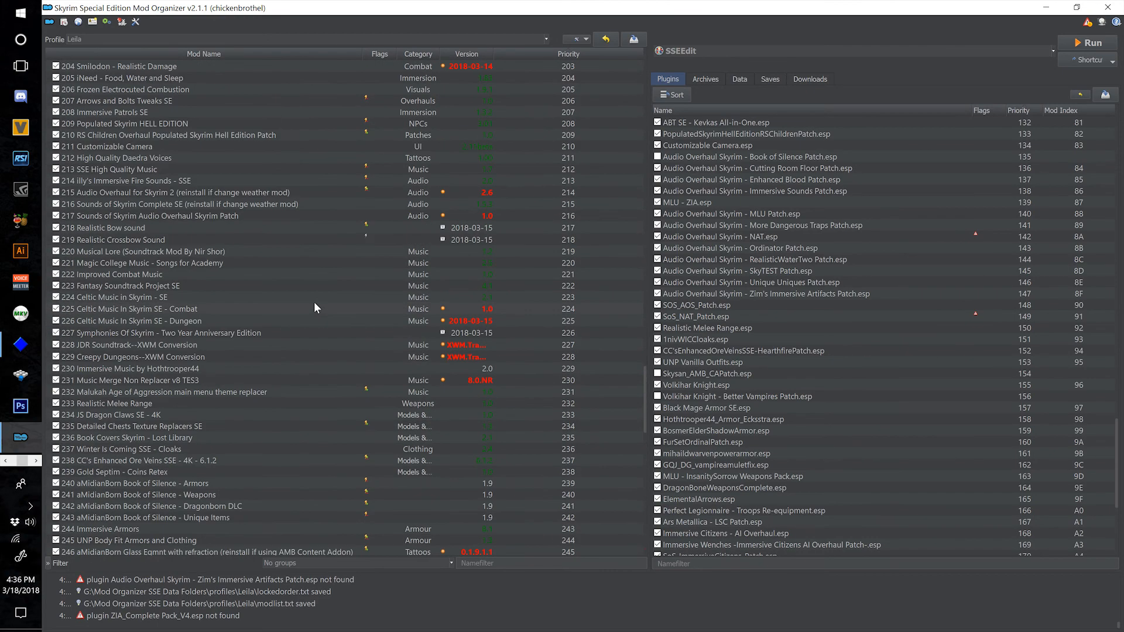
pyautogui.click(285, 261)
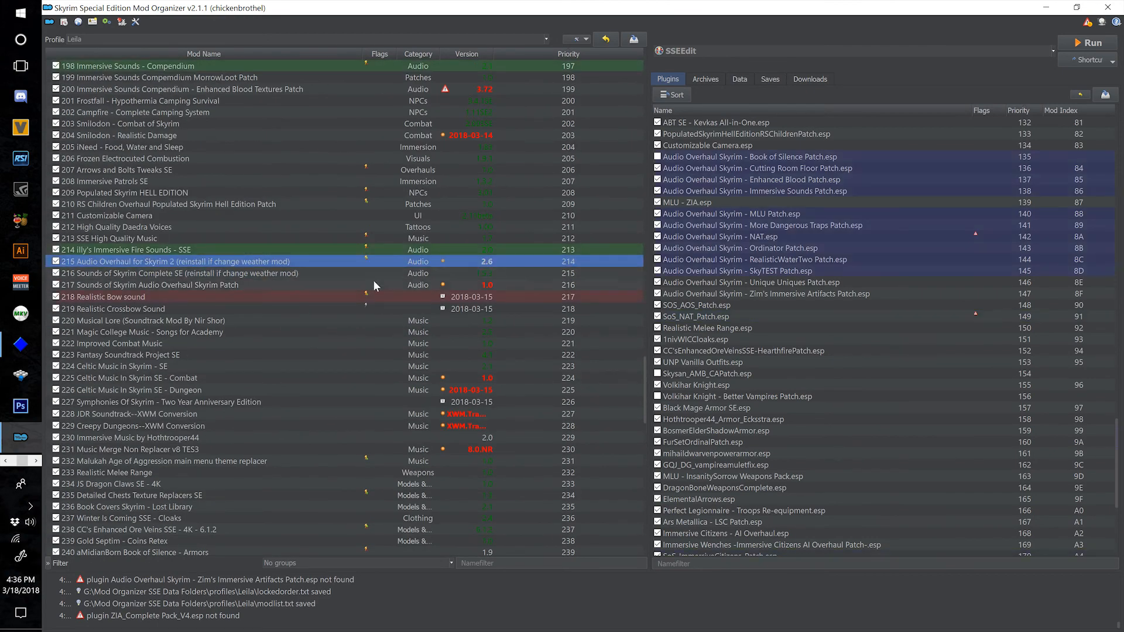
pyautogui.click(325, 270)
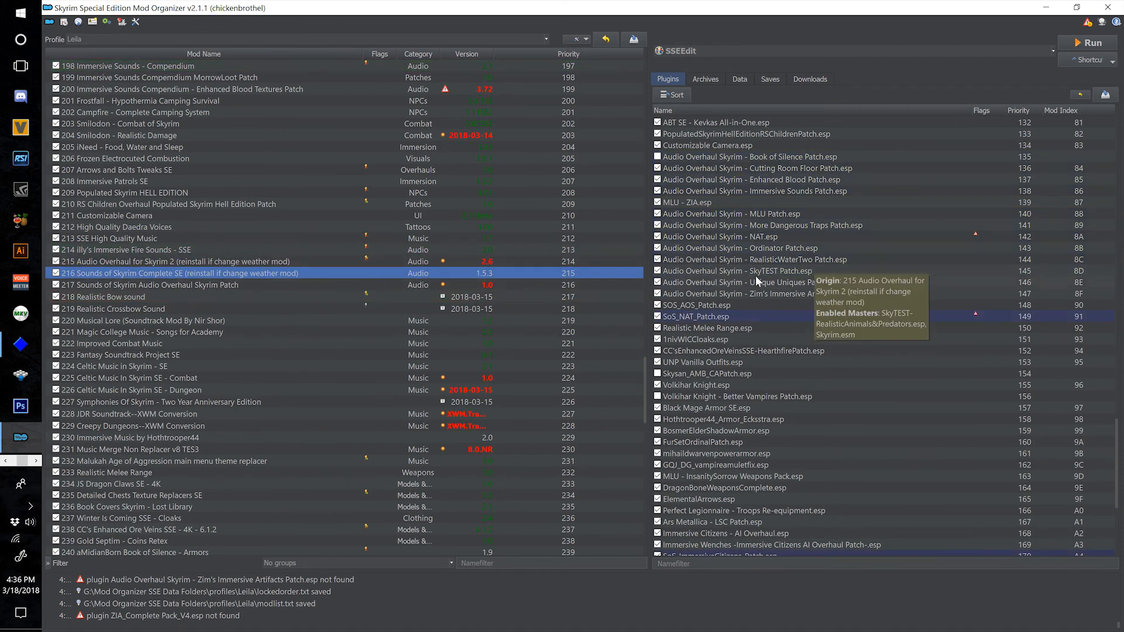
pyautogui.click(303, 262)
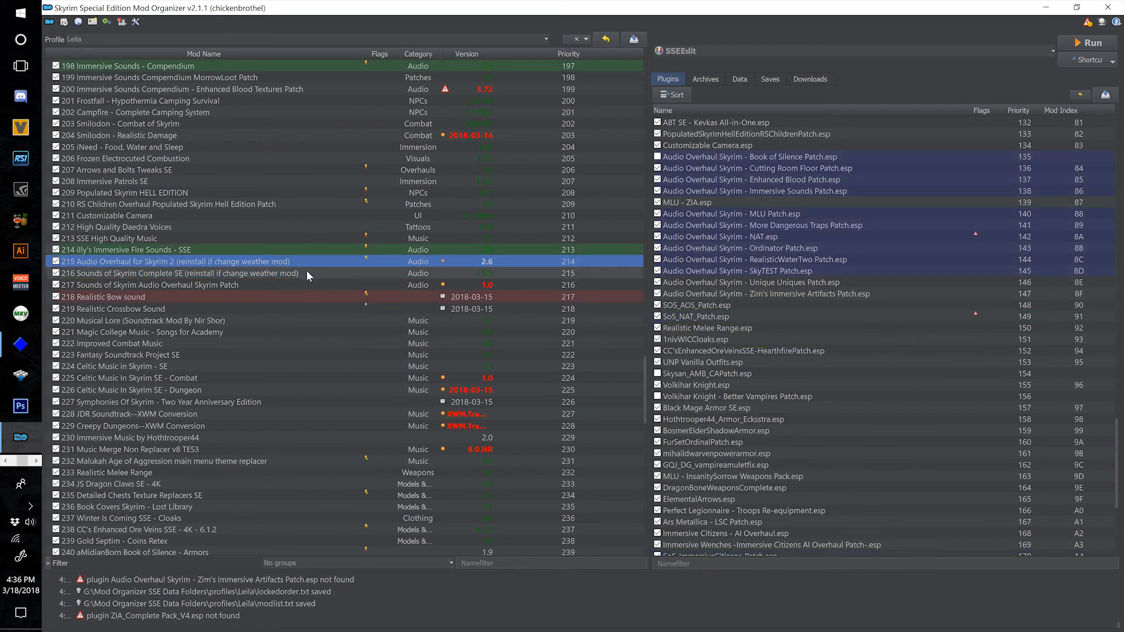
pyautogui.click(317, 272)
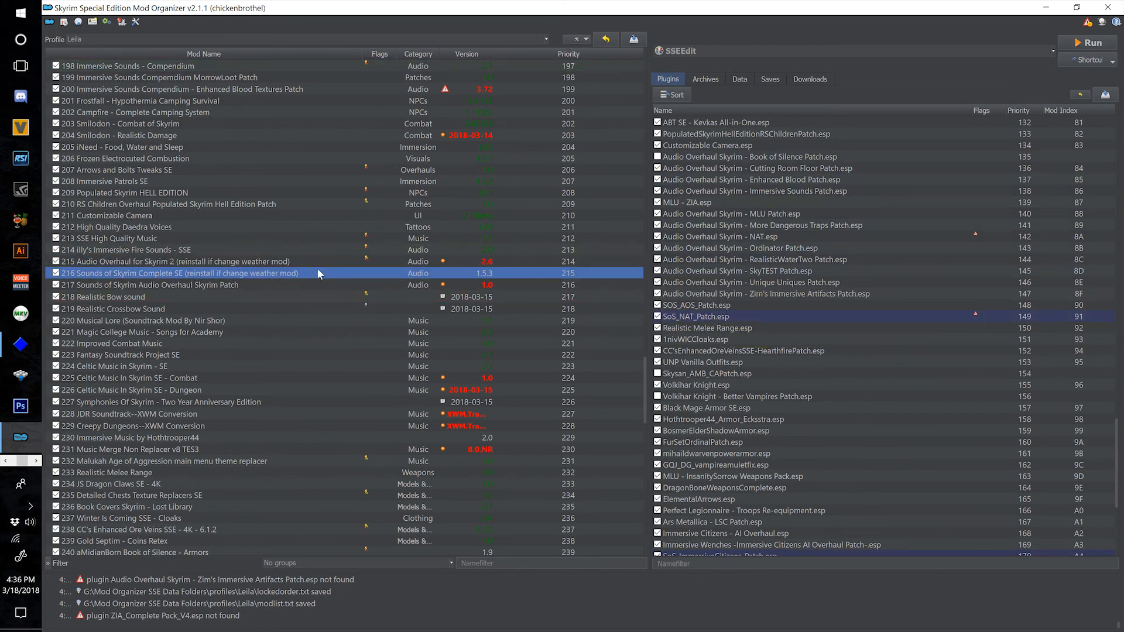
# Recheck the origin and master details of SoS_NAT_Patch.esp, and look over the plugins loaded after it.
pyautogui.scroll(-10, 301, 358)
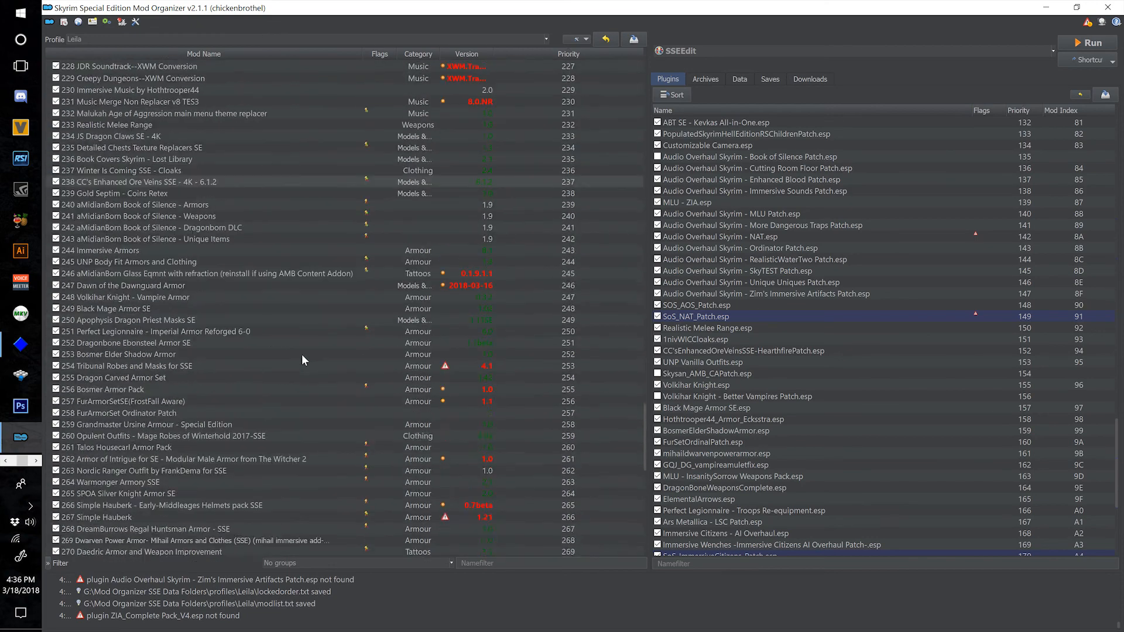
pyautogui.scroll(-14, 301, 353)
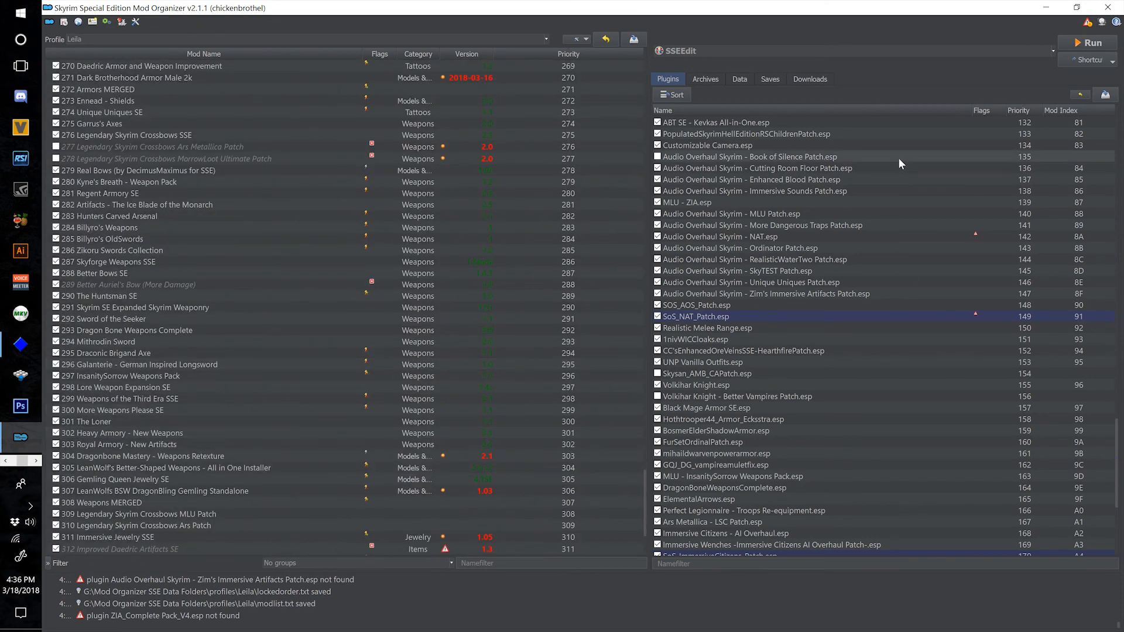
pyautogui.scroll(-4, 358, 421)
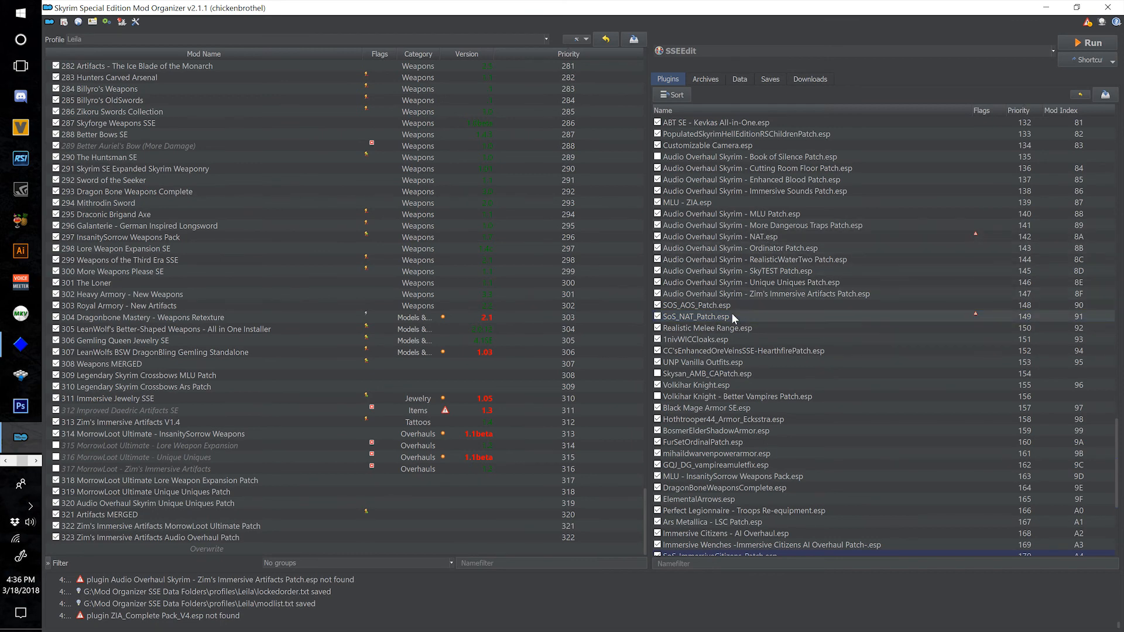
pyautogui.moveTo(731, 314)
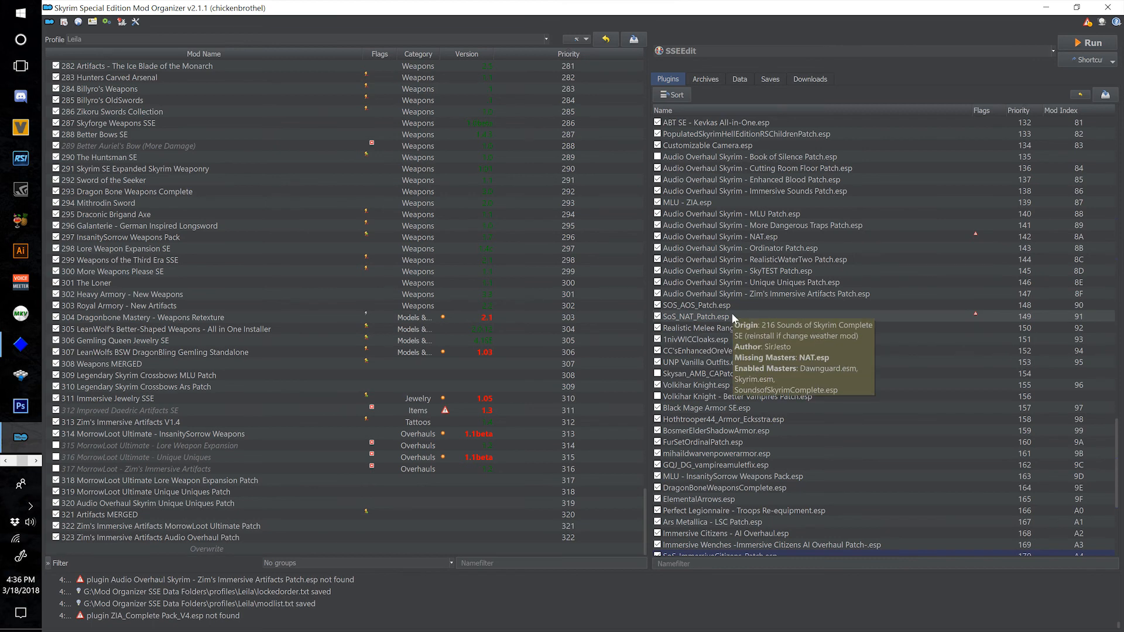
pyautogui.scroll(-7, 827, 334)
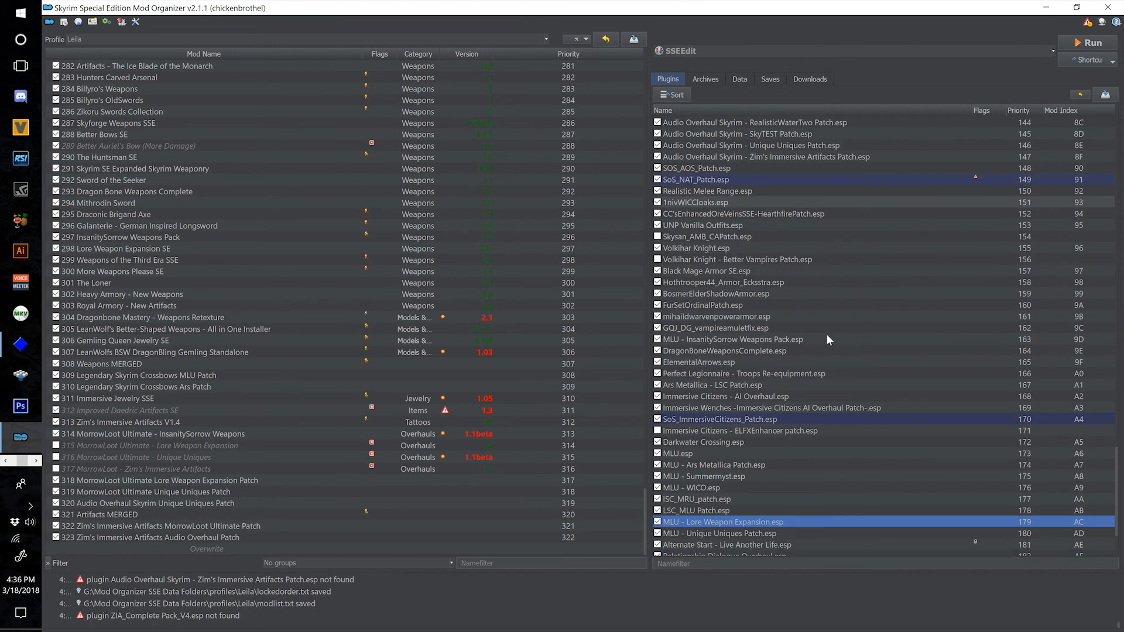
pyautogui.scroll(1, 782, 422)
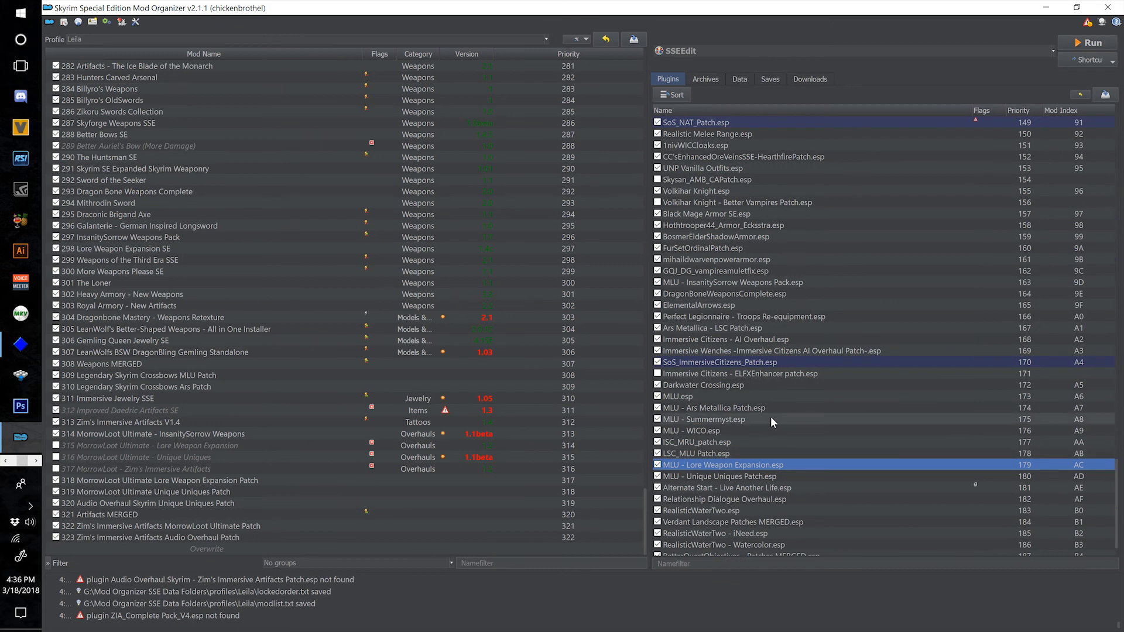
# Review the disabled Immersive Citizens ELFXEnhancer, Volkihar Knight Better Vampires, Skysan_AMB_CAPatch and Audio Overhaul Book of Silence patches in the plugin list.
pyautogui.click(728, 375)
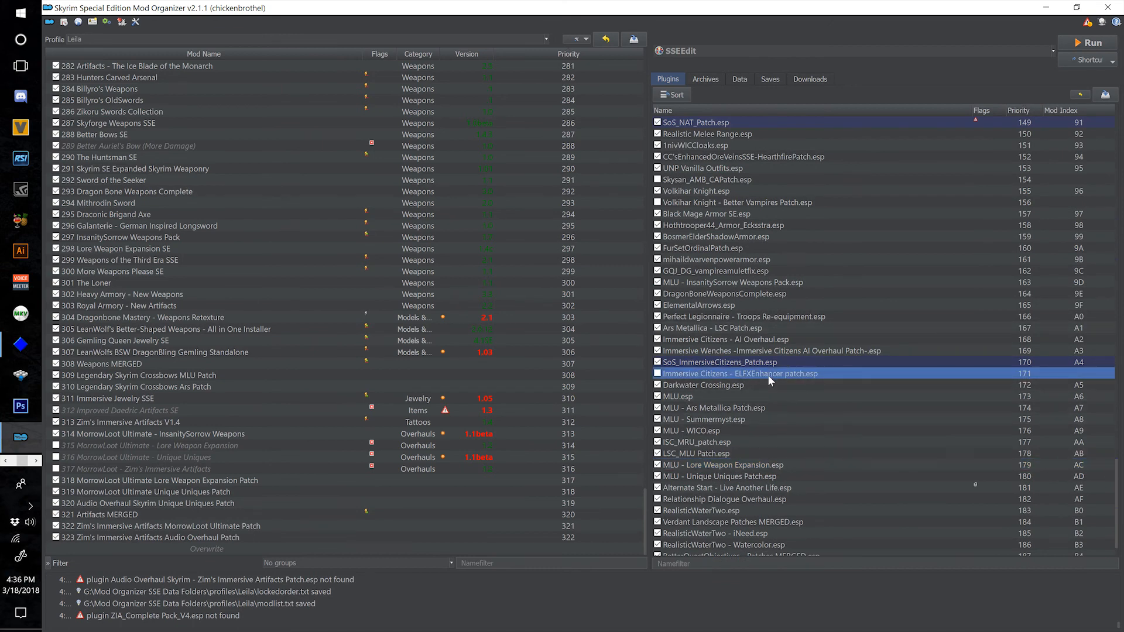
pyautogui.scroll(1, 761, 394)
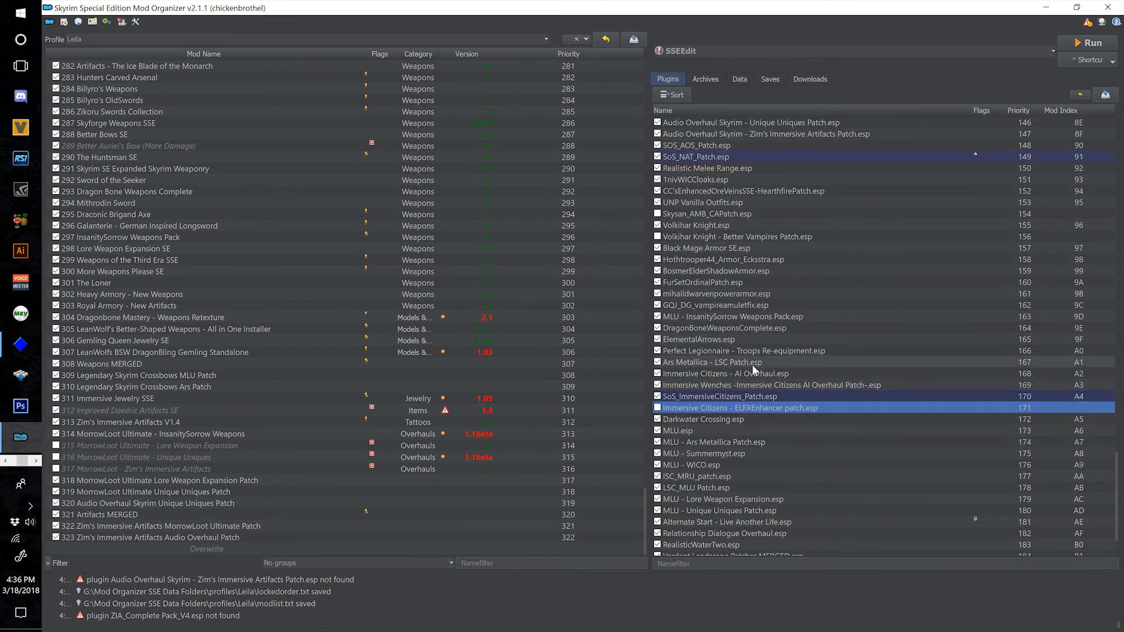
pyautogui.click(750, 237)
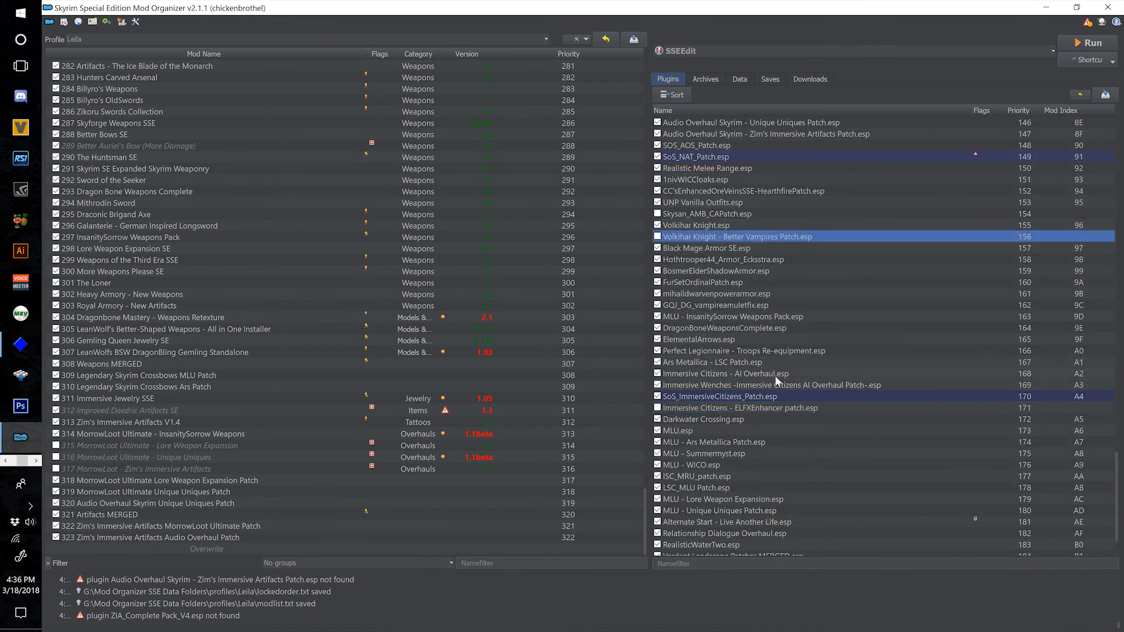
pyautogui.scroll(3, 774, 375)
pyautogui.click(764, 316)
pyautogui.scroll(5, 762, 269)
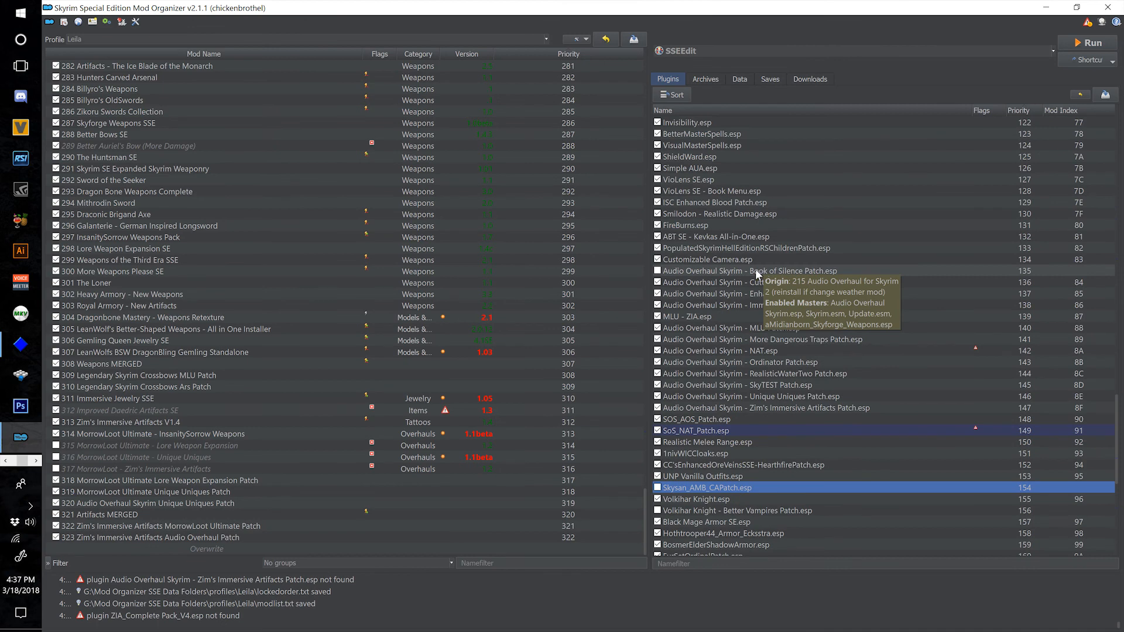
pyautogui.click(711, 271)
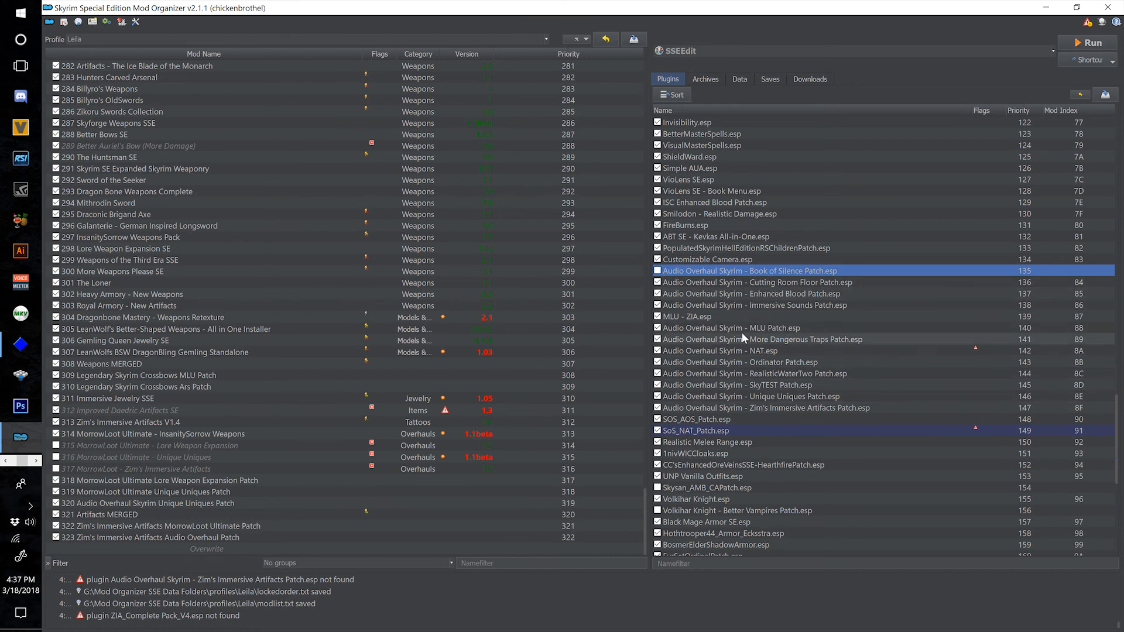
# Inspect the master details of the disabled High Level Enemies Falskaar and OpulentOutfits_2017-SSE AIO plugins, and check the remaining load order for disabled plugins.
pyautogui.scroll(5, 735, 388)
pyautogui.scroll(12, 736, 389)
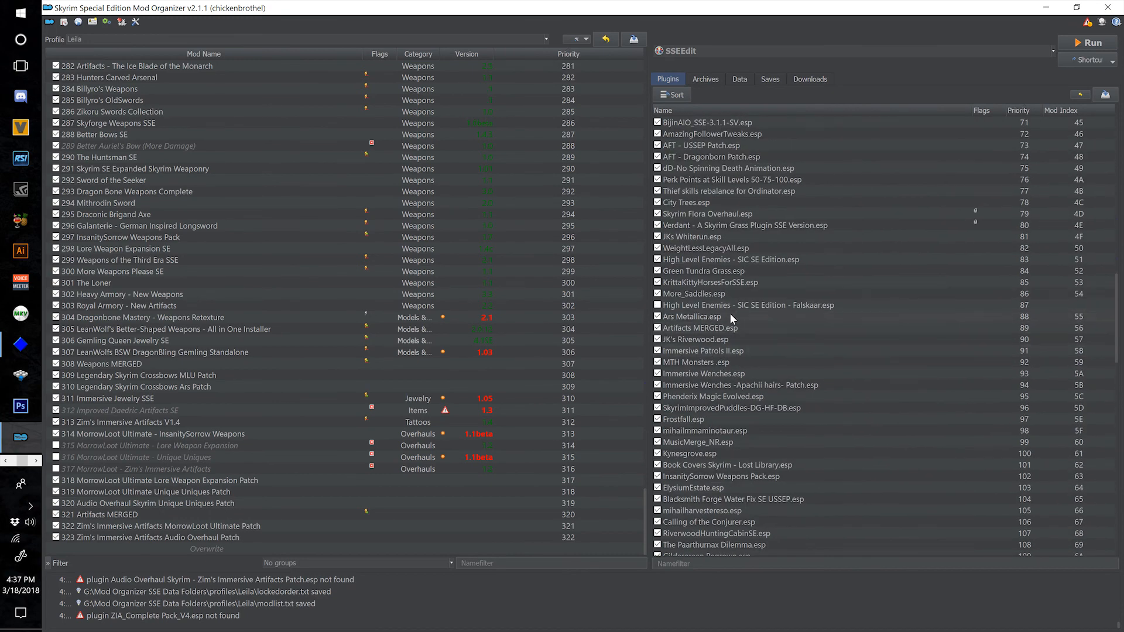
pyautogui.moveTo(726, 307)
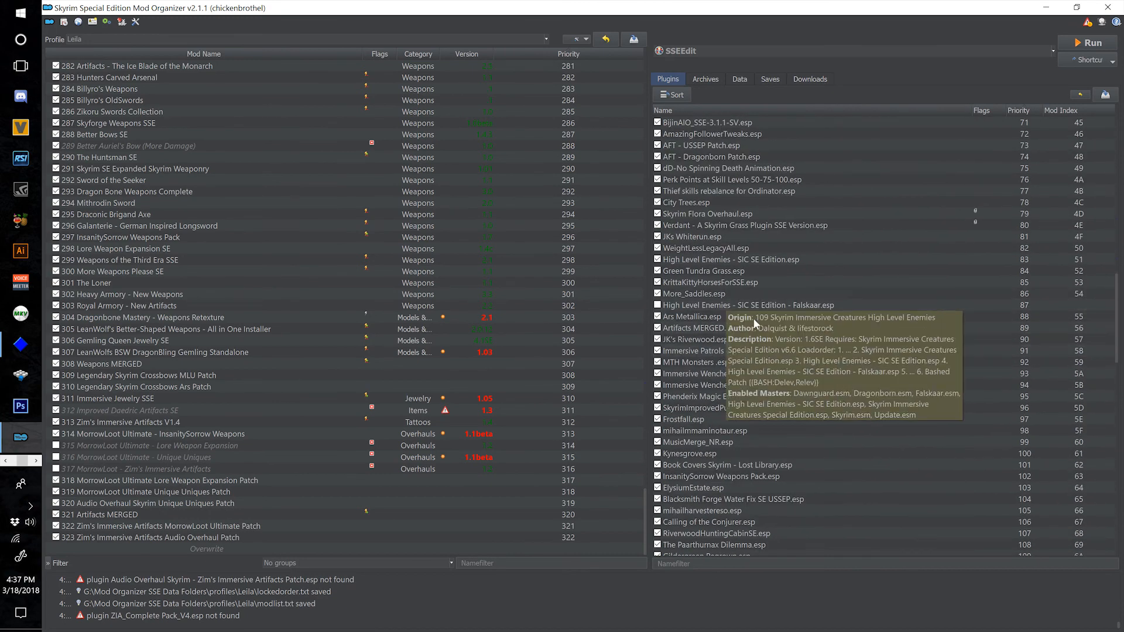
pyautogui.scroll(5, 753, 322)
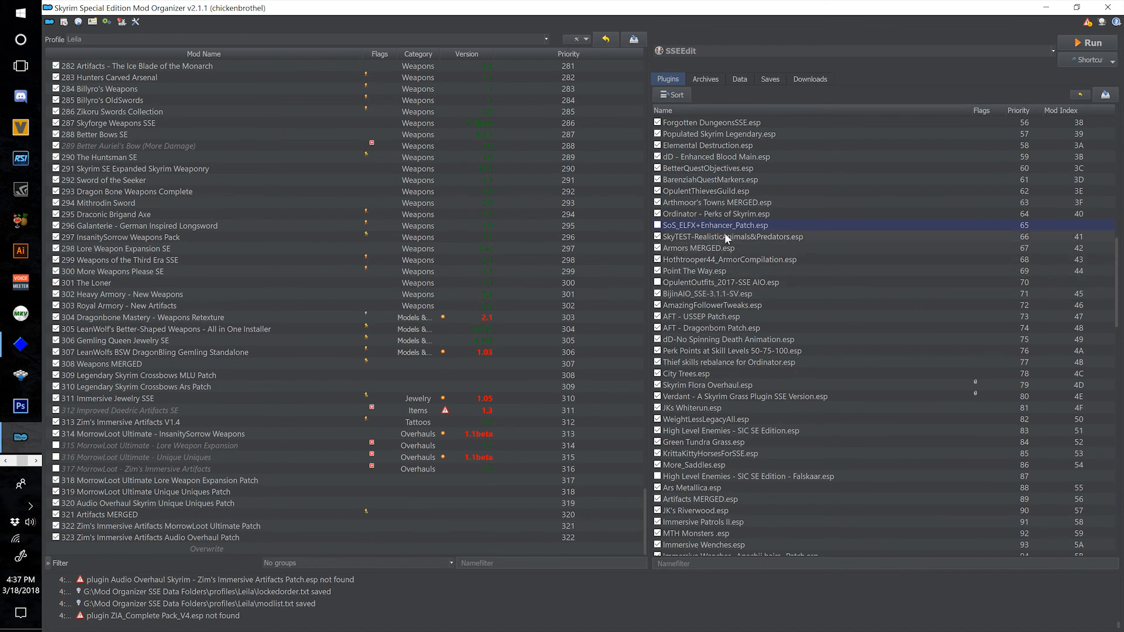
pyautogui.moveTo(698, 281)
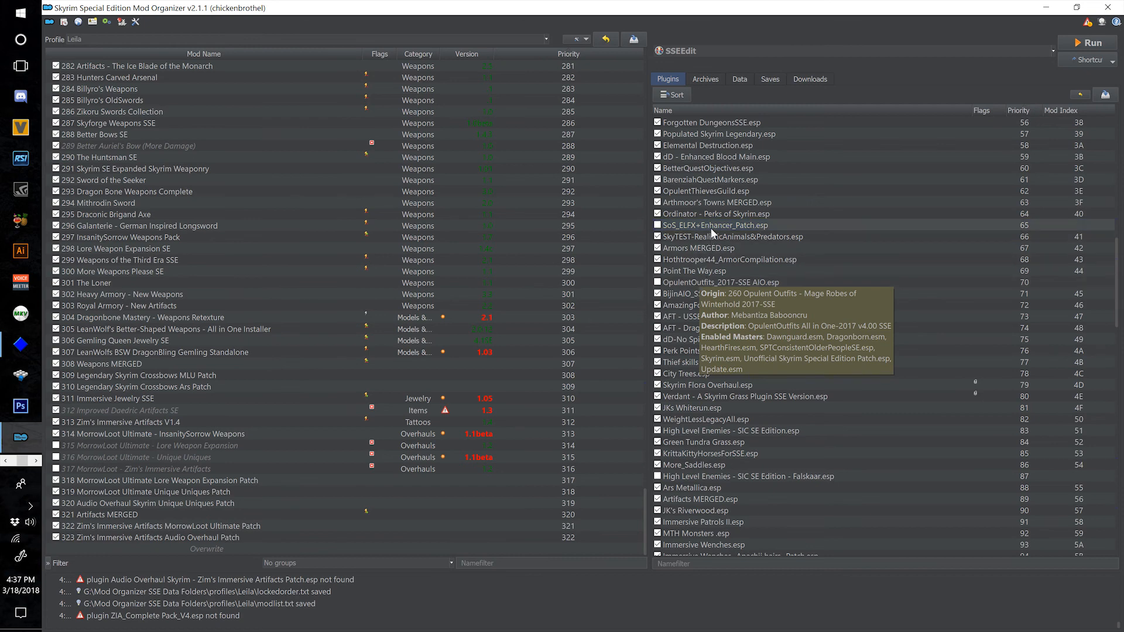
pyautogui.scroll(9, 736, 343)
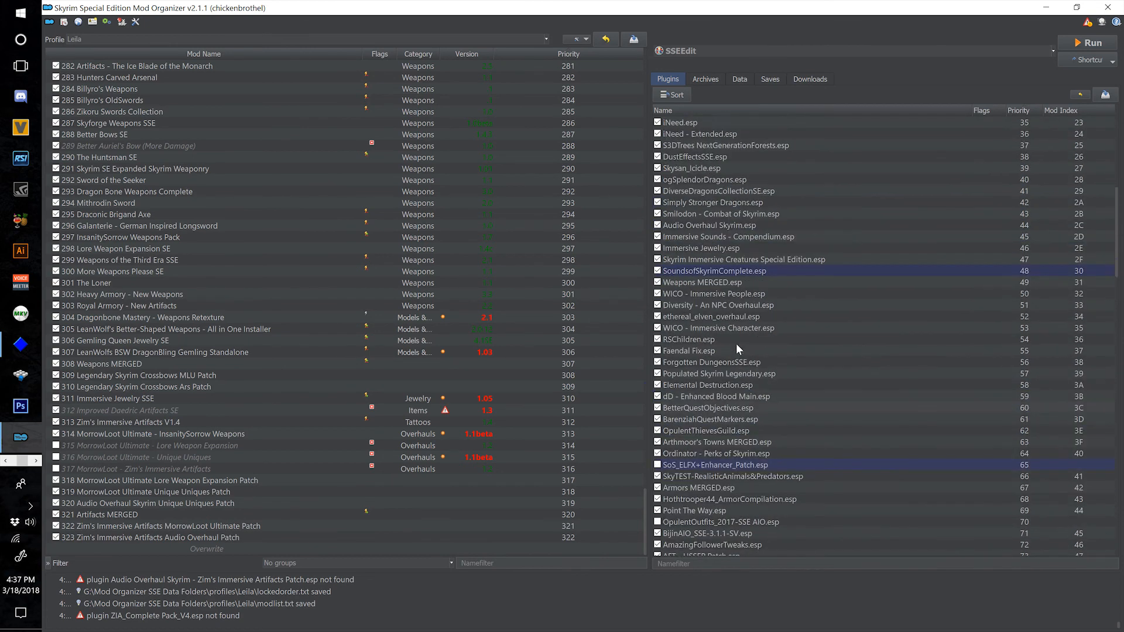
pyautogui.scroll(10, 736, 344)
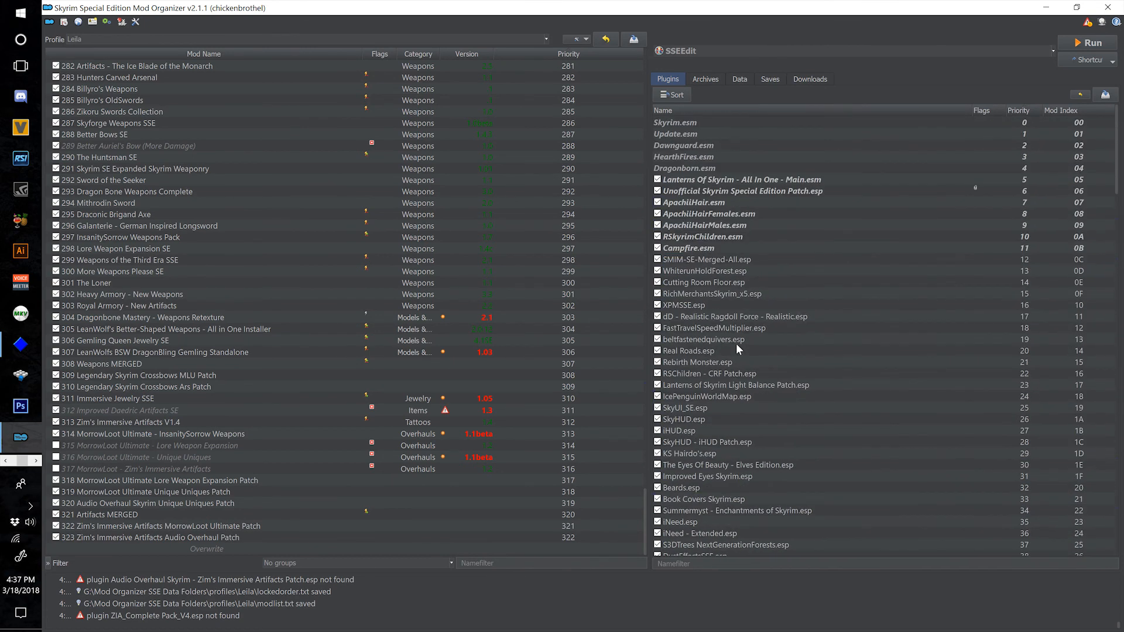
pyautogui.scroll(-9, 763, 327)
pyautogui.scroll(-20, 763, 326)
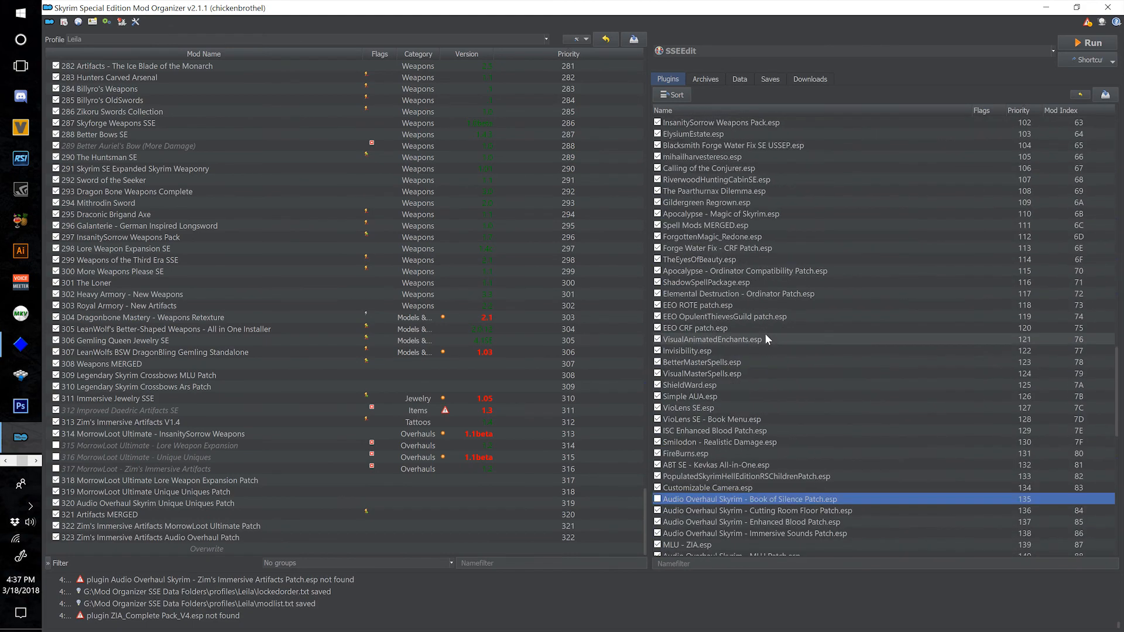
pyautogui.click(765, 332)
pyautogui.scroll(-10, 765, 332)
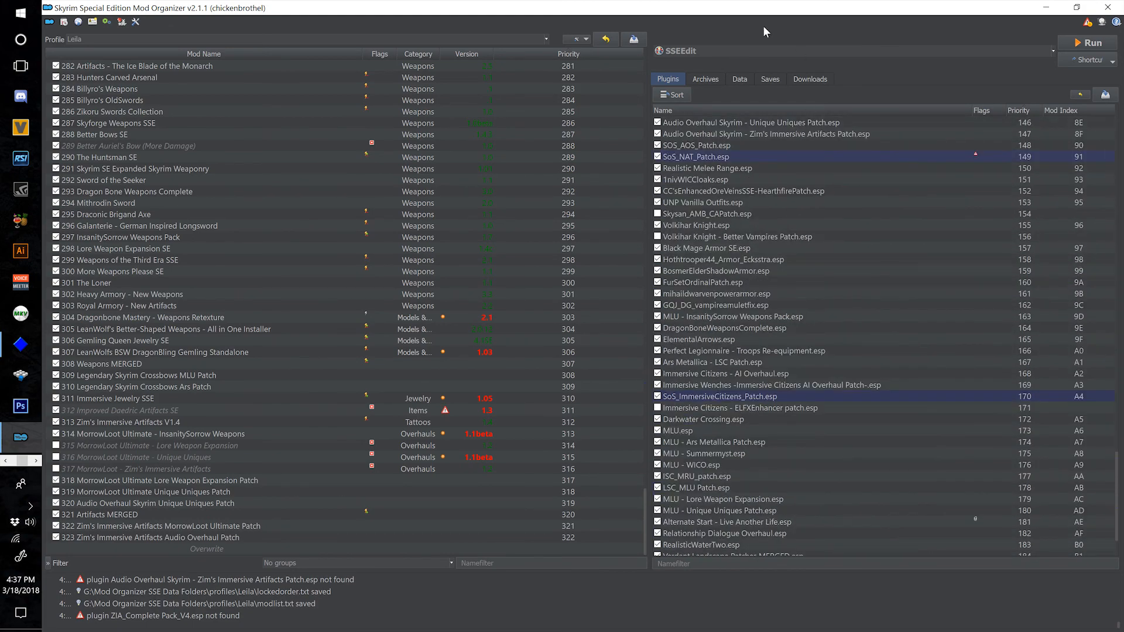
# Switch to the Falskaar page on Nexus Mods in Chrome, and start the mod manager download of Falskaar V2_2.
pyautogui.click(808, 80)
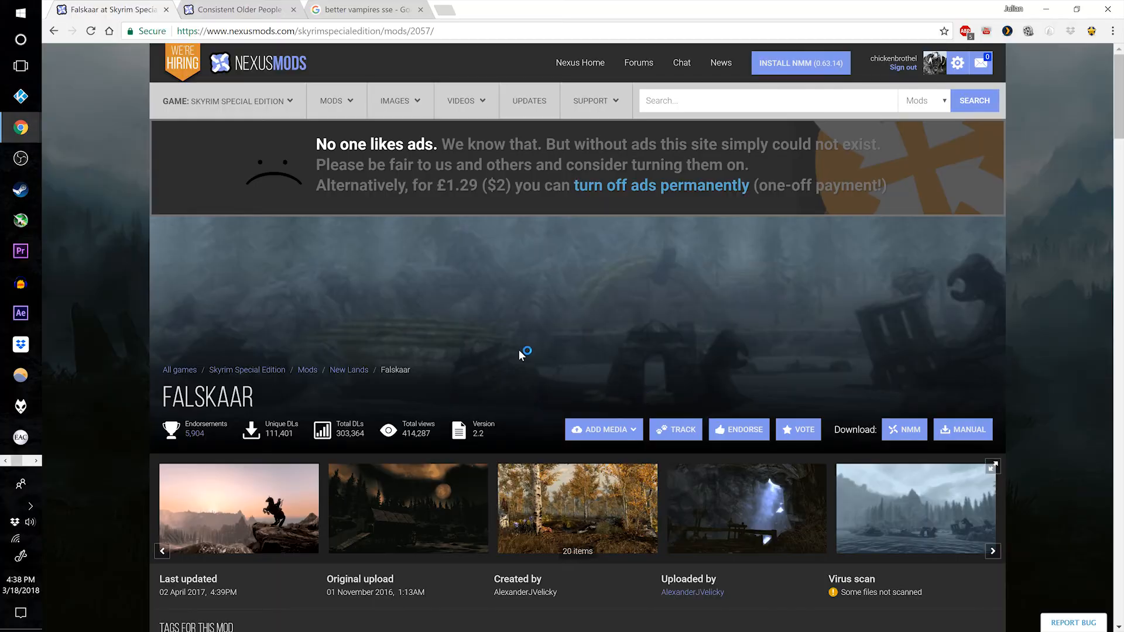
pyautogui.scroll(-7, 518, 349)
pyautogui.click(266, 302)
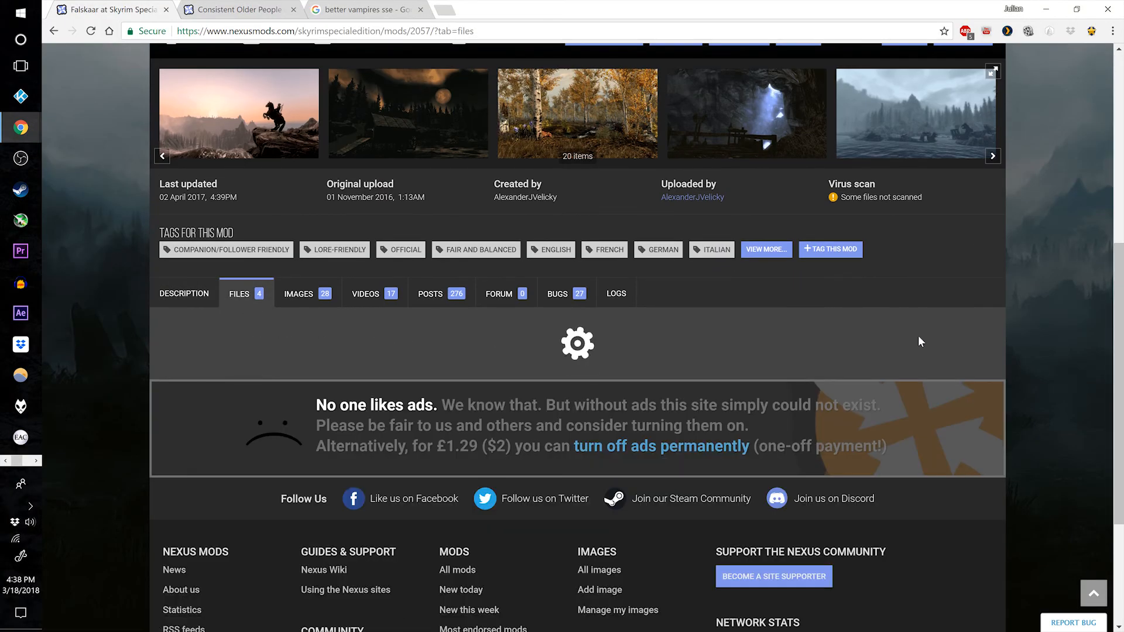
pyautogui.scroll(-1, 551, 384)
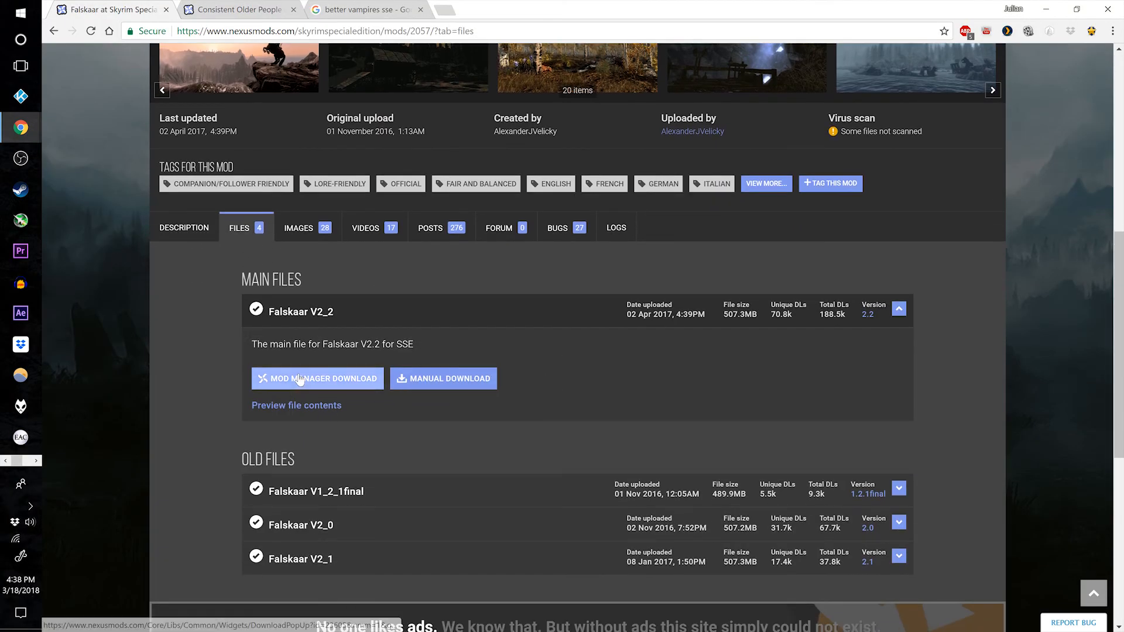
pyautogui.click(299, 380)
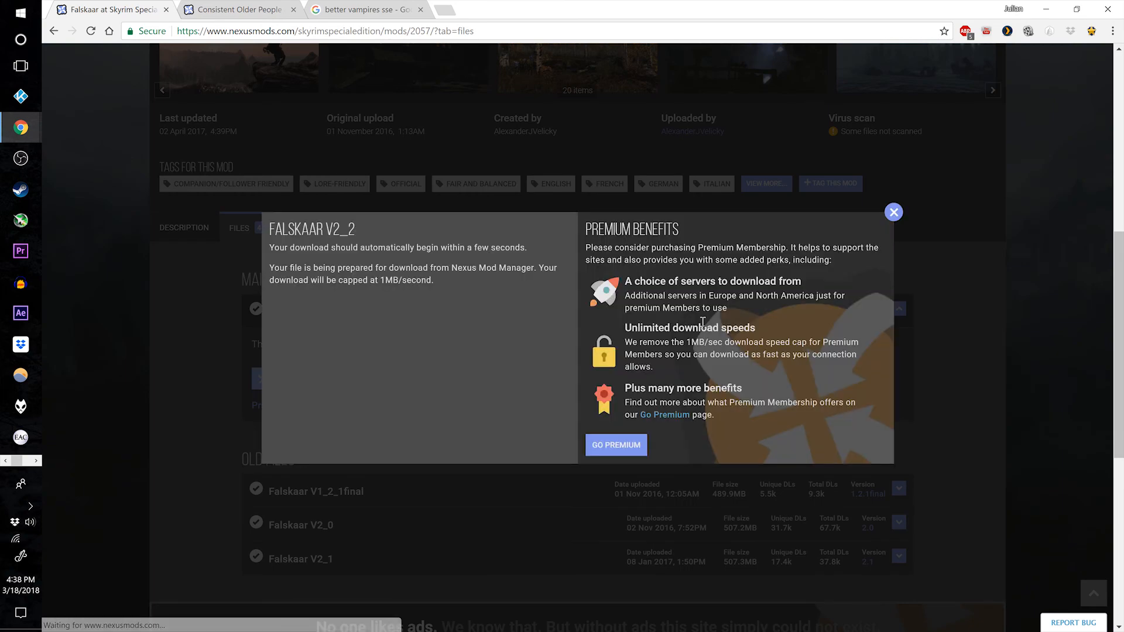
pyautogui.click(891, 214)
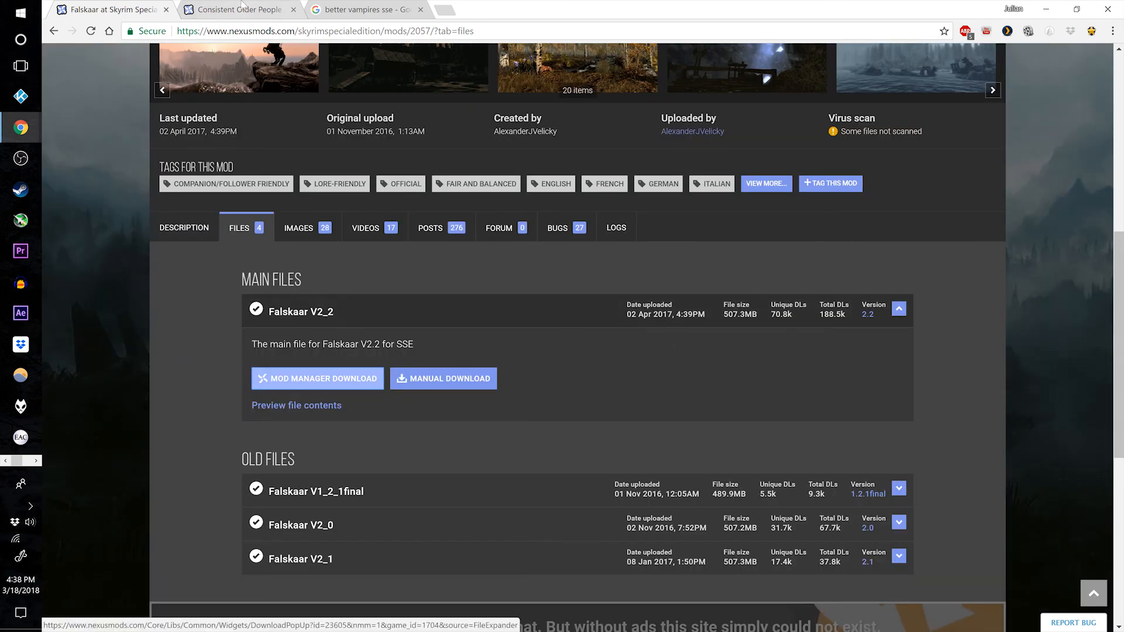
# Start the mod manager download of Consistent Older People 41 from that mod's files on Nexus Mods, and dismiss the download dialog.
pyautogui.click(242, 7)
pyautogui.scroll(-2, 287, 310)
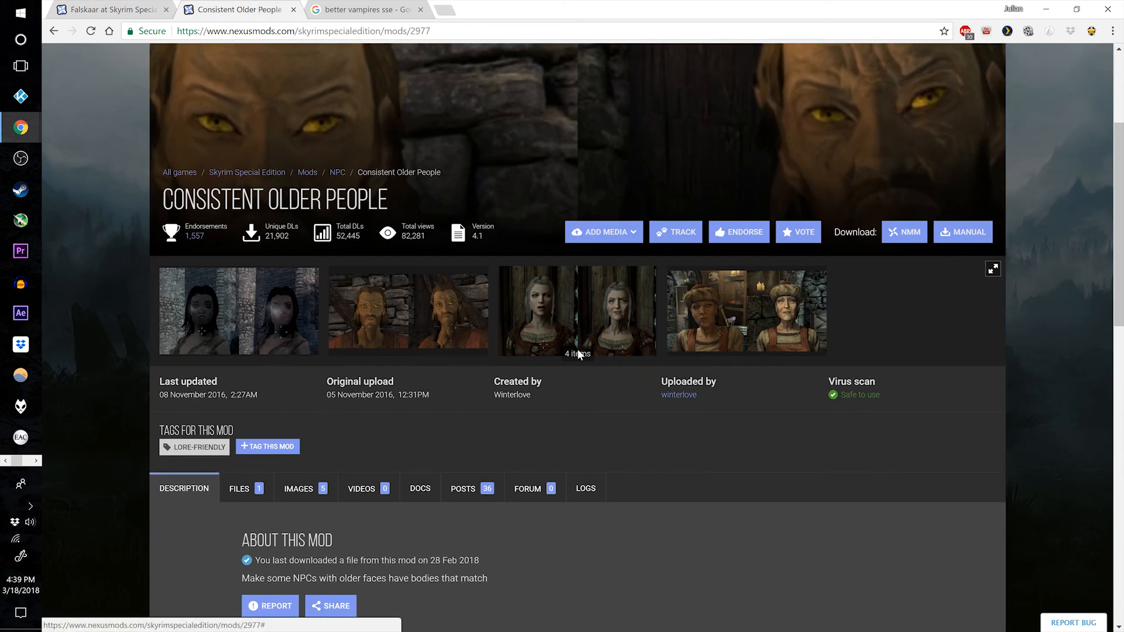
pyautogui.scroll(-2, 379, 346)
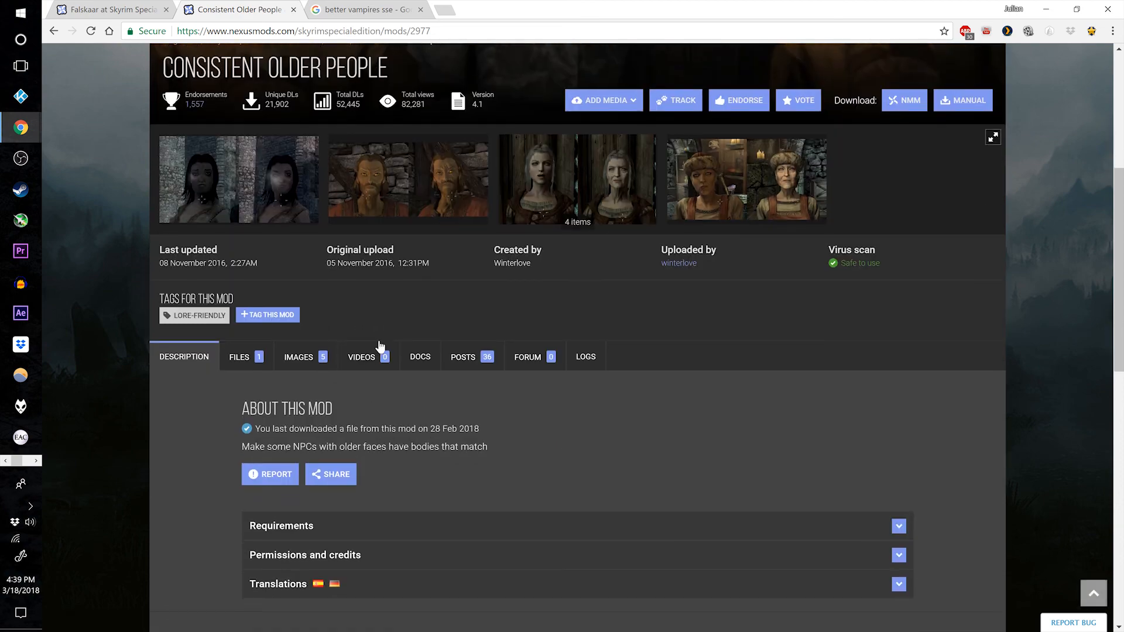
pyautogui.scroll(2, 363, 310)
pyautogui.scroll(-3, 278, 337)
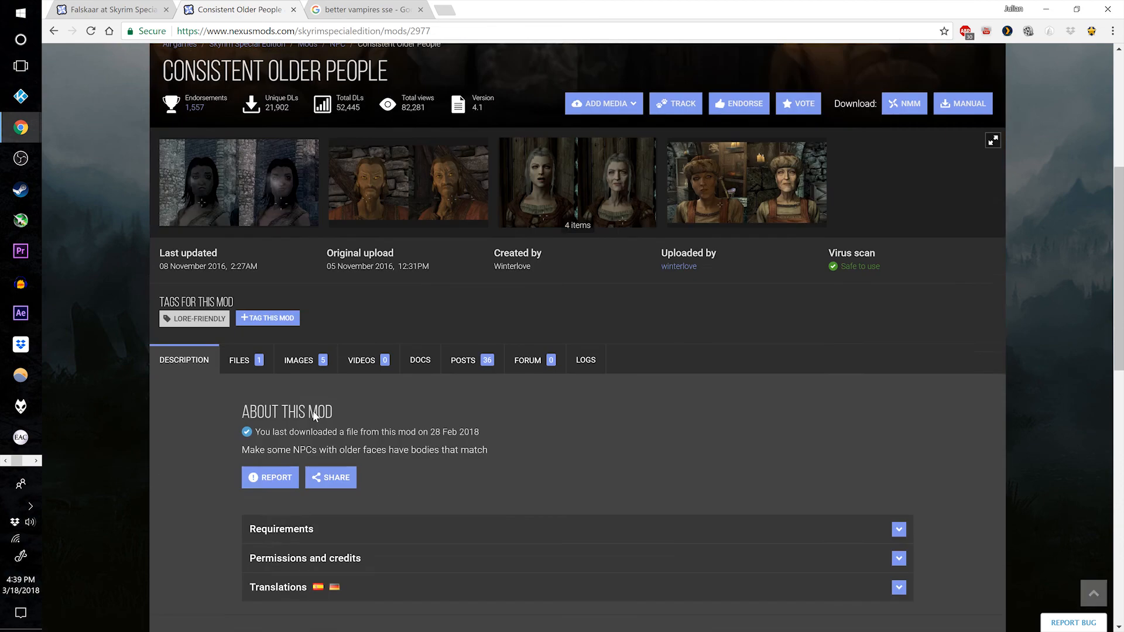
pyautogui.click(252, 294)
pyautogui.scroll(-2, 272, 319)
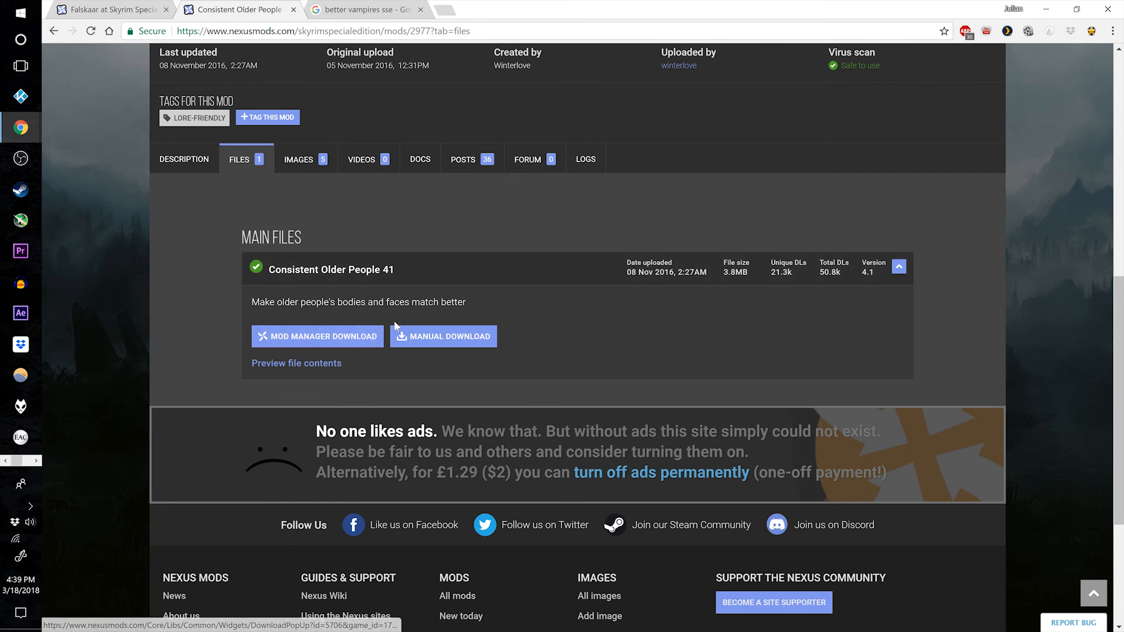
pyautogui.click(319, 337)
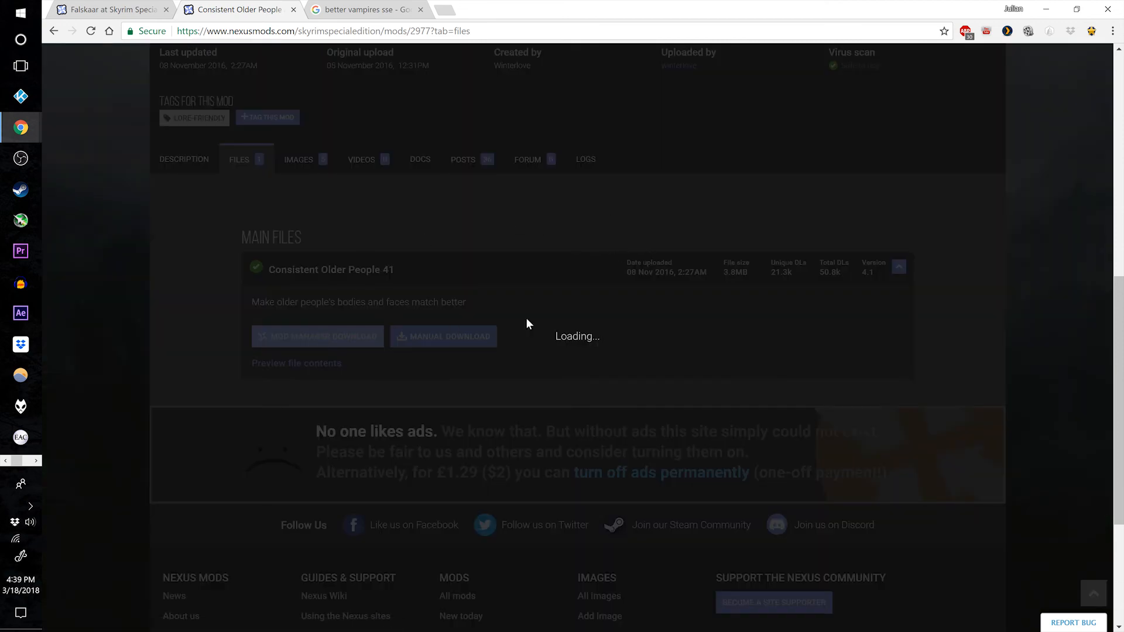
pyautogui.click(308, 276)
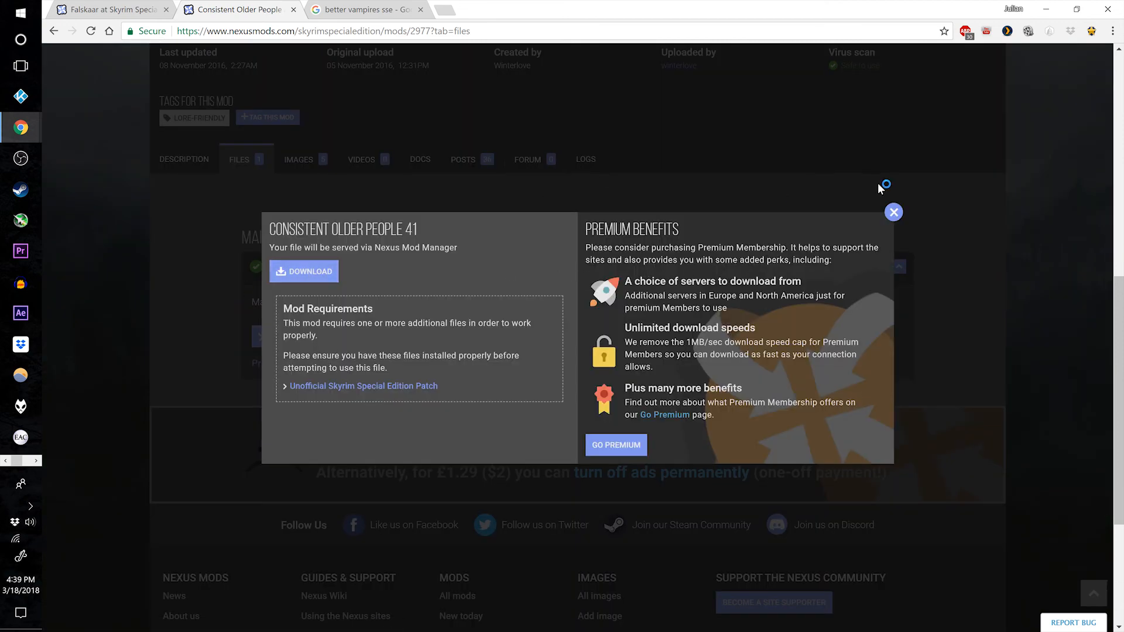
pyautogui.click(893, 211)
pyautogui.scroll(4, 231, 315)
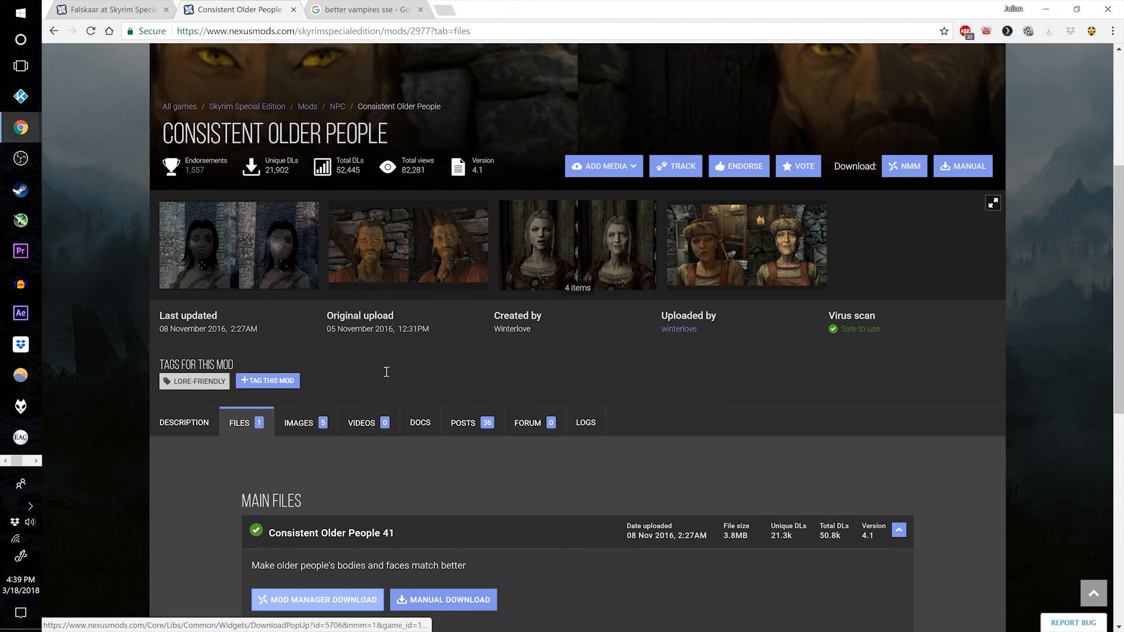
# Open the Better Vampires 8.2 SE Nexus page from the search results and start the mod manager download of its main file.
pyautogui.click(373, 7)
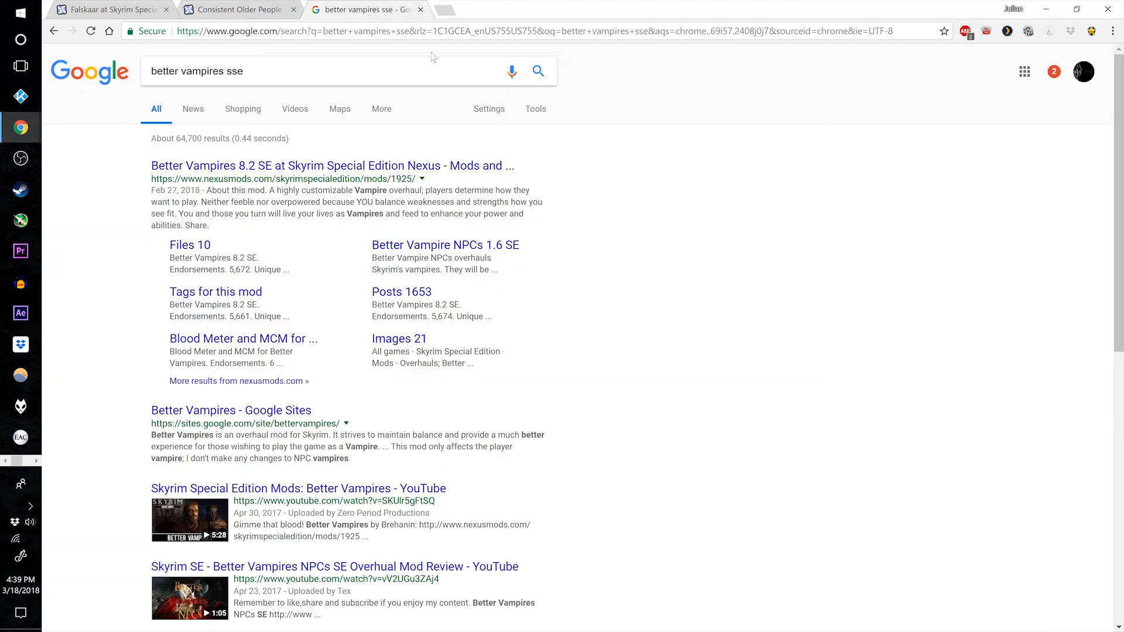
pyautogui.click(316, 166)
pyautogui.click(243, 360)
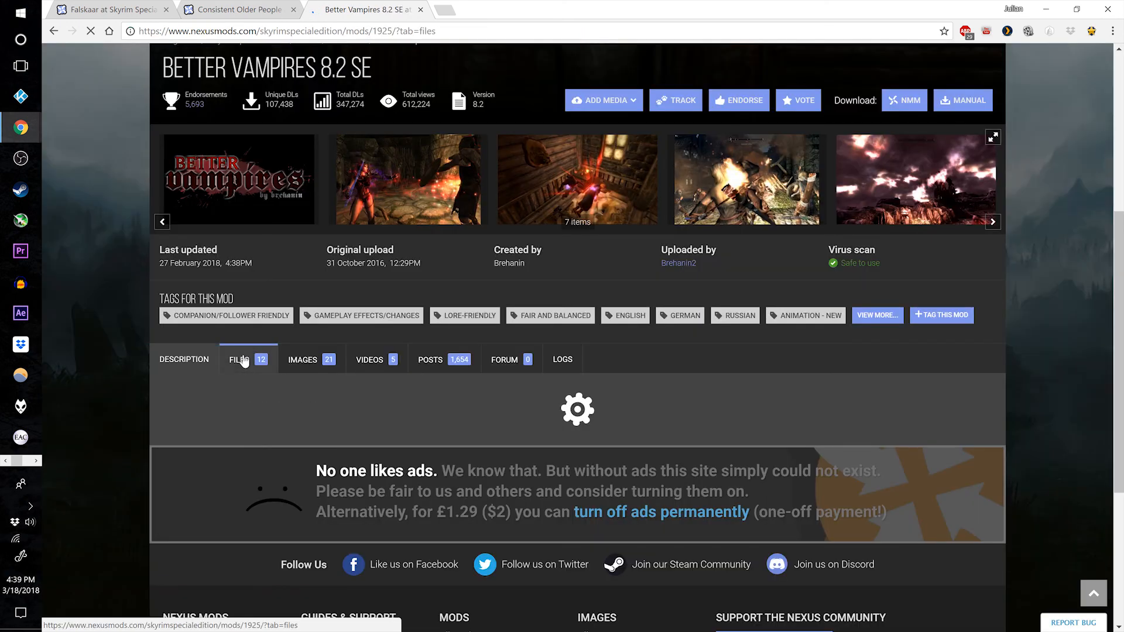
pyautogui.scroll(-5, 456, 387)
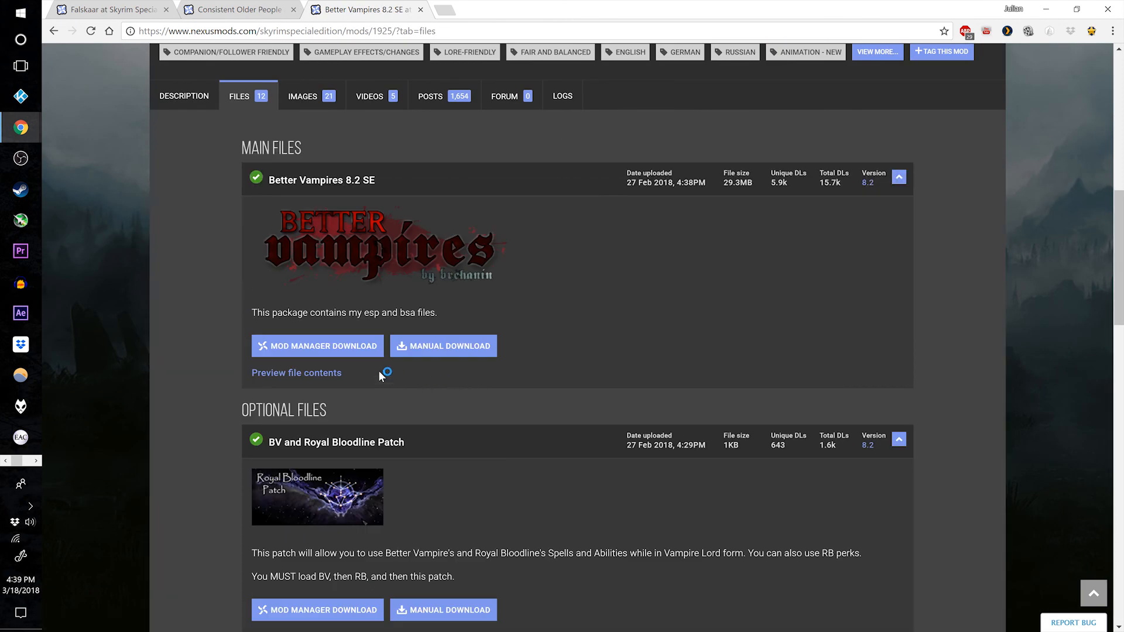
pyautogui.click(350, 357)
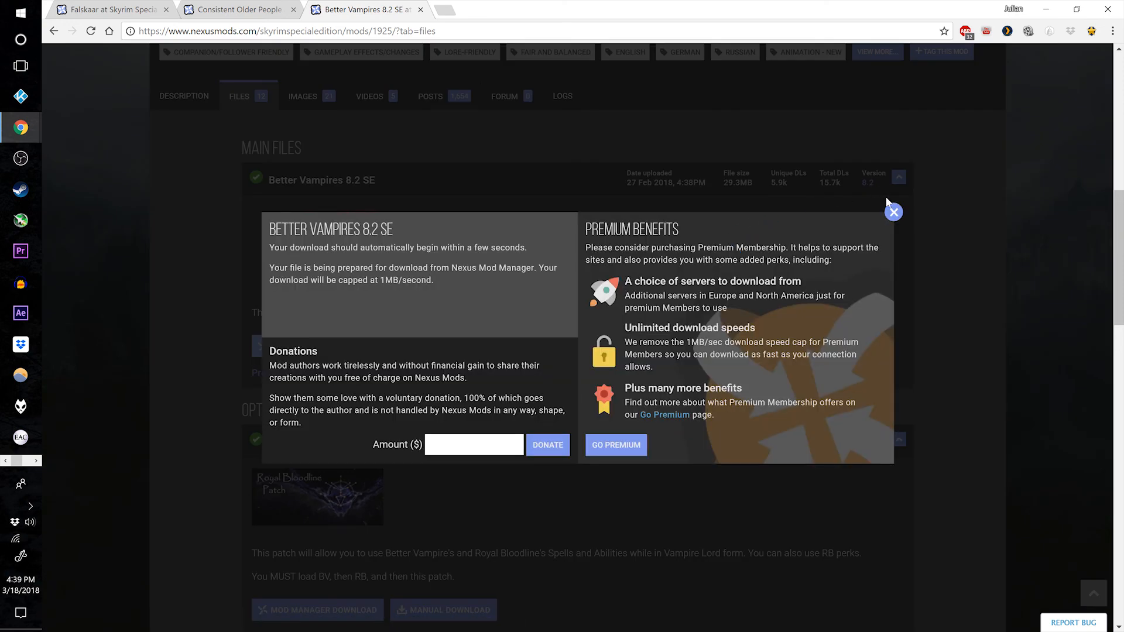
pyautogui.click(893, 212)
# Look over the optional files offered for Better Vampires, including the Royal Bloodline and Sacrosanct patches.
pyautogui.scroll(-3, 408, 326)
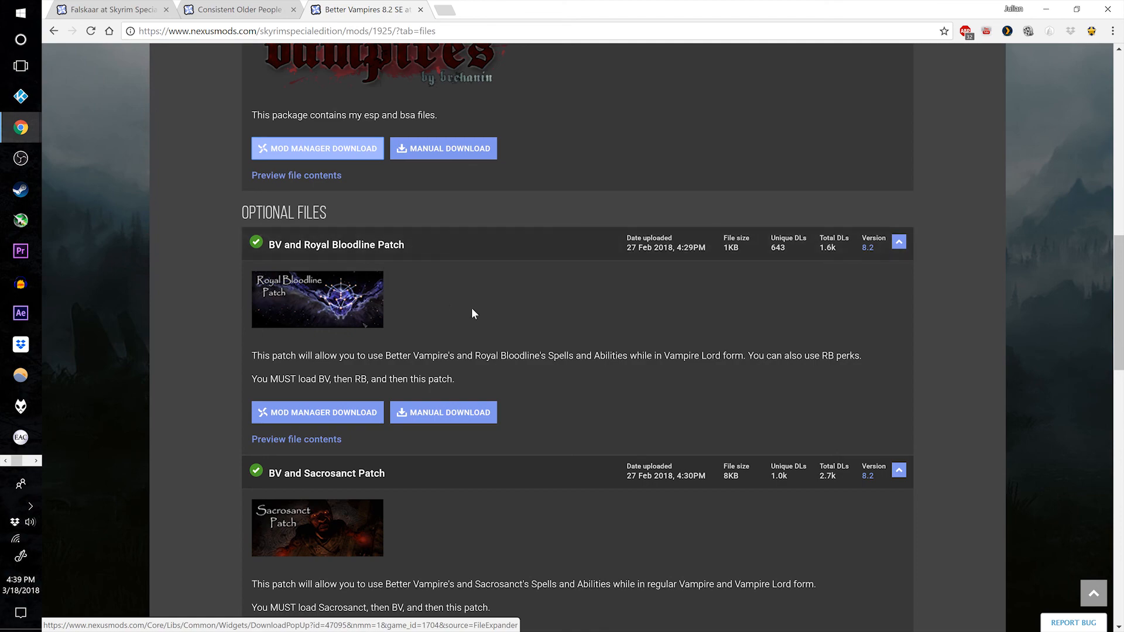
pyautogui.scroll(-3, 573, 296)
pyautogui.scroll(1, 574, 296)
pyautogui.scroll(-3, 574, 296)
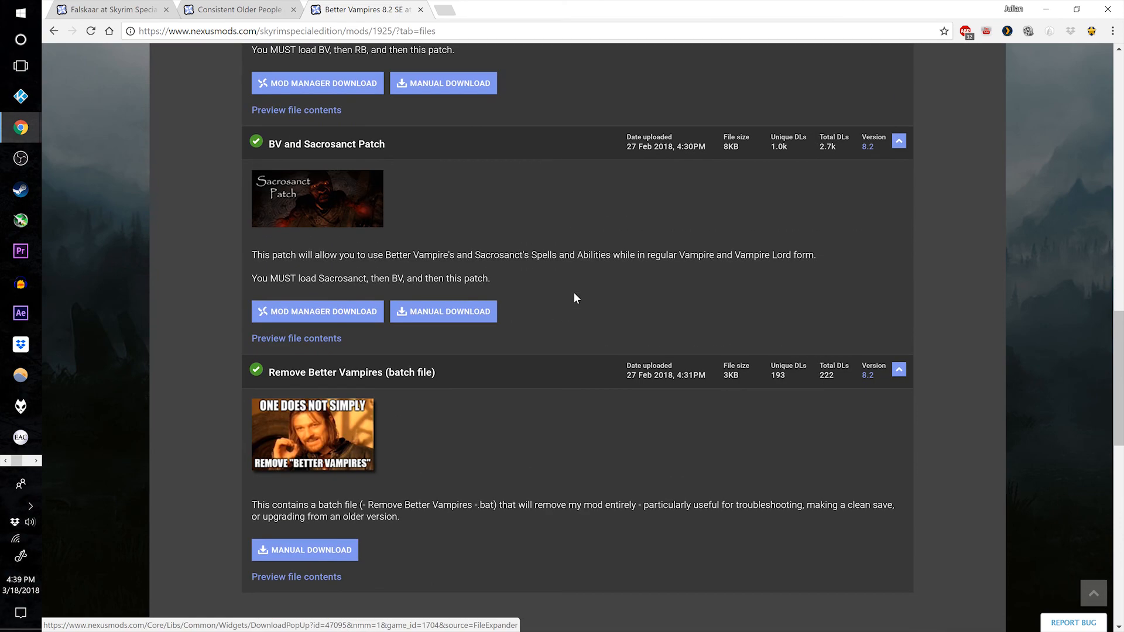
pyautogui.scroll(-1, 575, 298)
pyautogui.scroll(10, 571, 345)
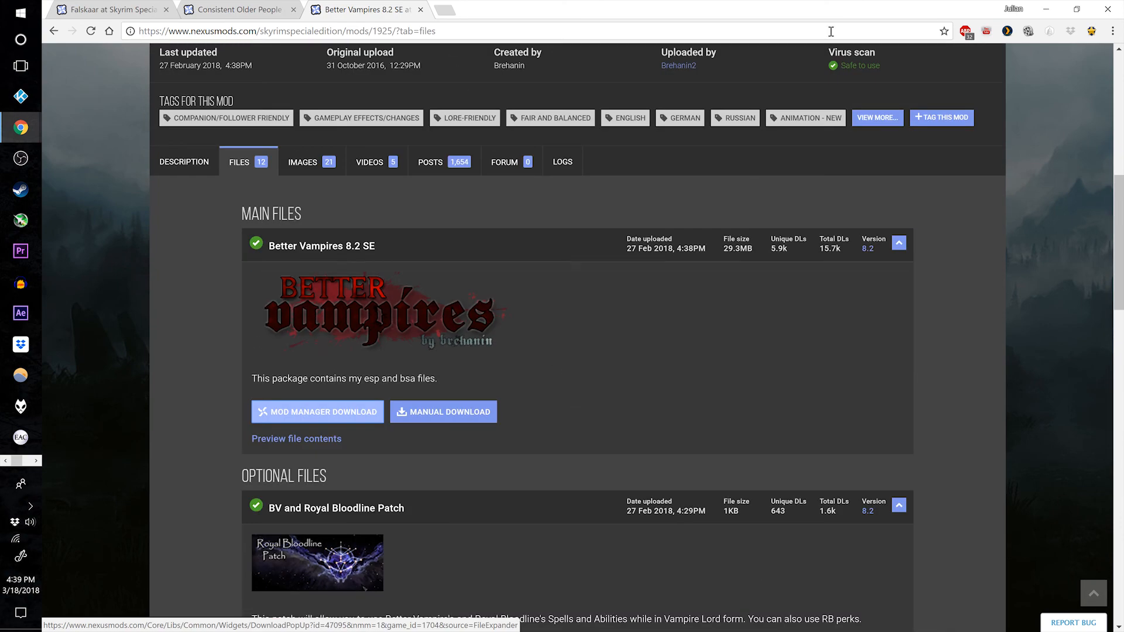
# Switch to Mod Organizer, install the Consistent Older People download as "324 Consistent Older People" with Data as the data directory, and enable it.
pyautogui.click(1046, 9)
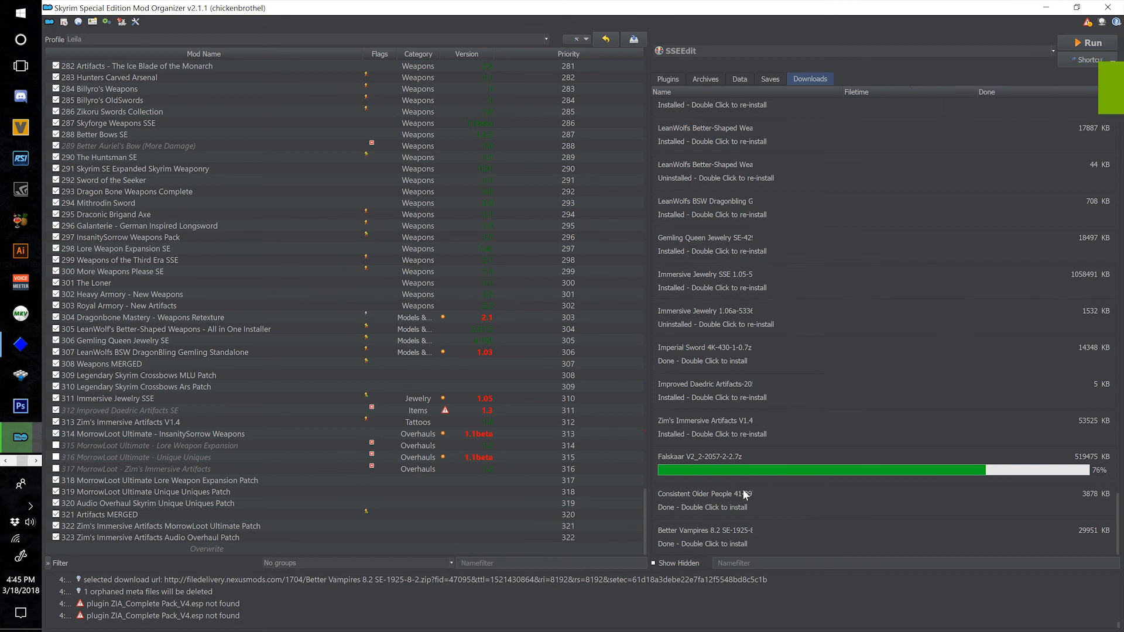
pyautogui.doubleClick(712, 507)
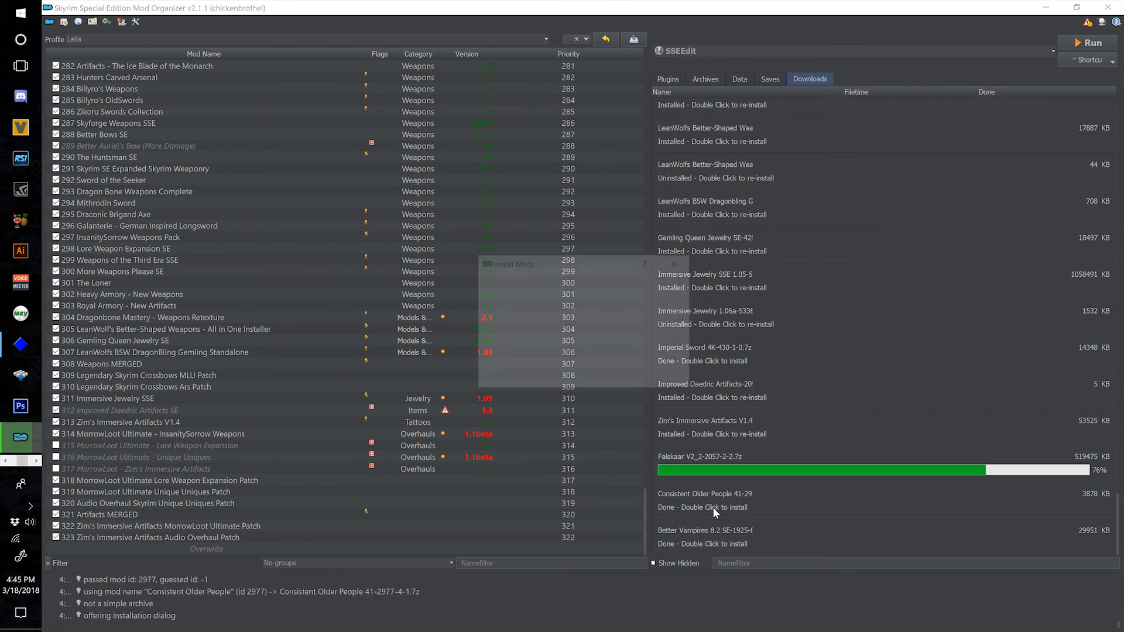
pyautogui.moveTo(692, 395); pyautogui.dragTo(949, 533)
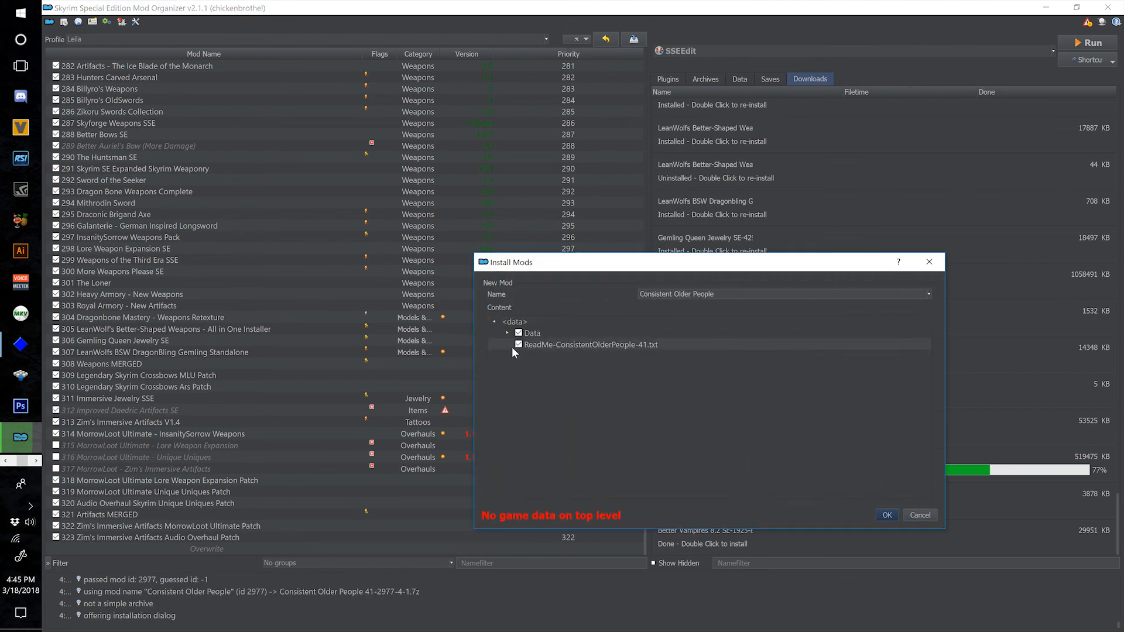
pyautogui.rightClick(530, 339)
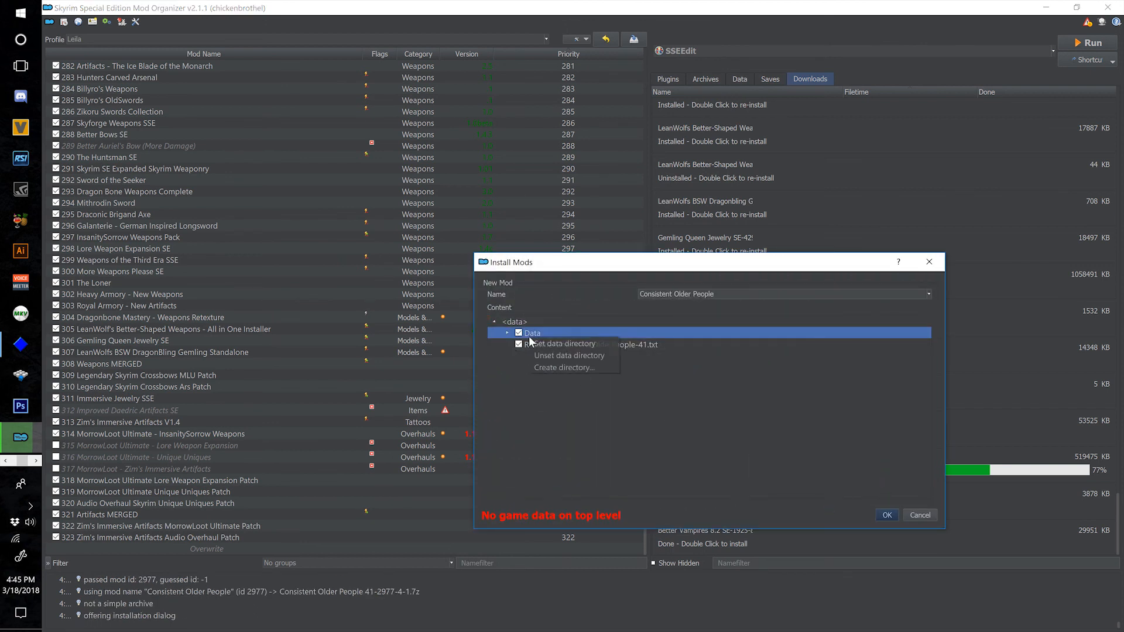
pyautogui.click(560, 344)
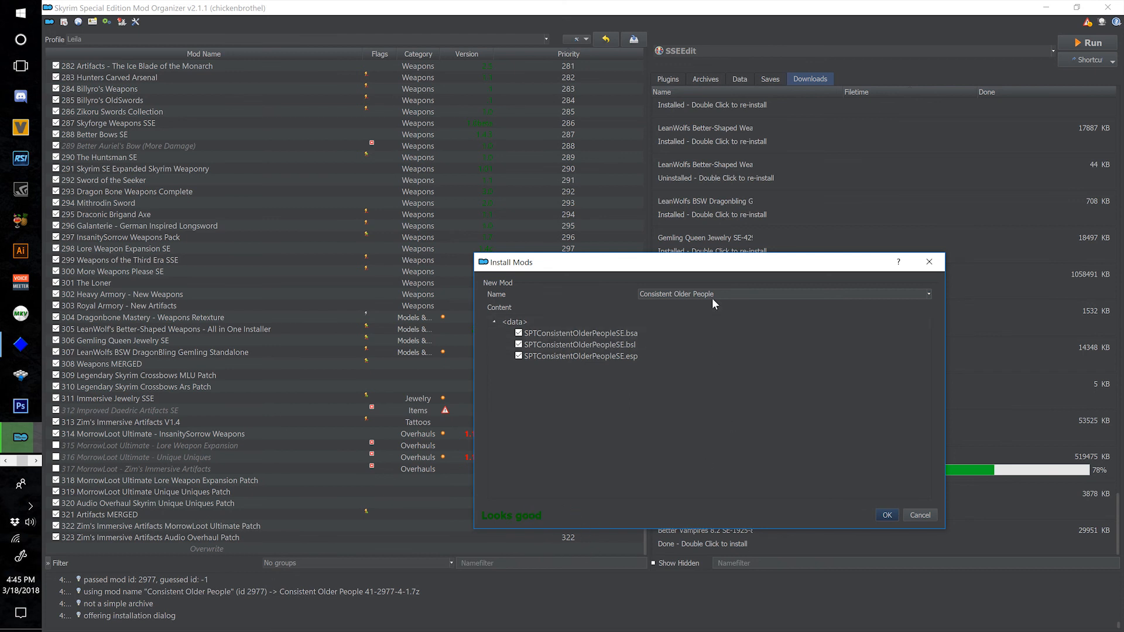
pyautogui.click(642, 298)
pyautogui.write('324')
pyautogui.click(887, 515)
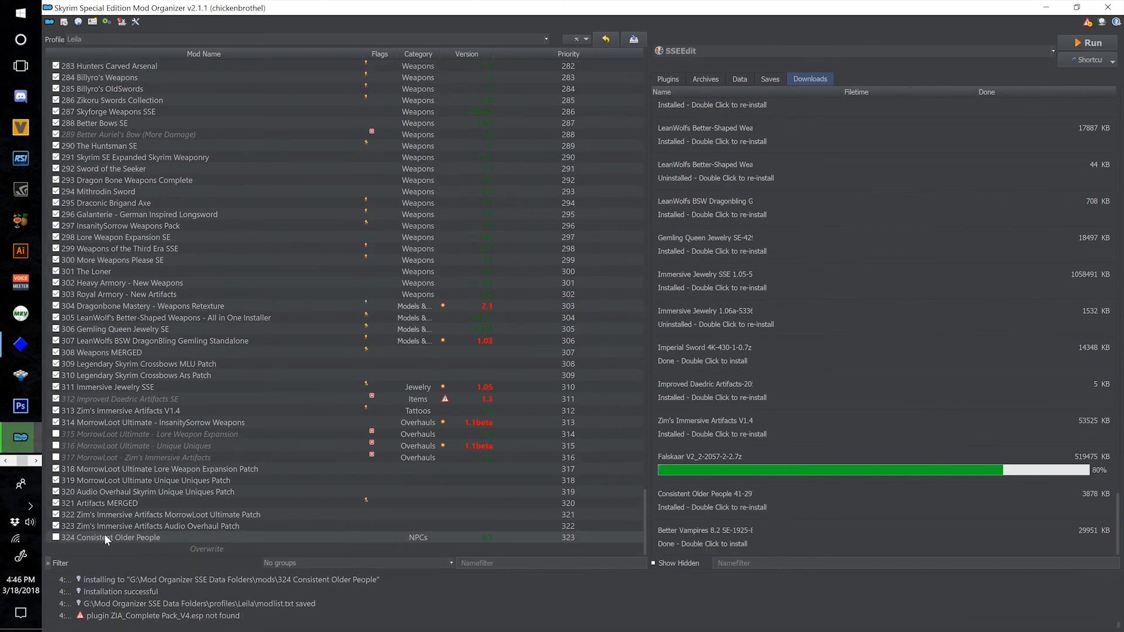
pyautogui.click(55, 538)
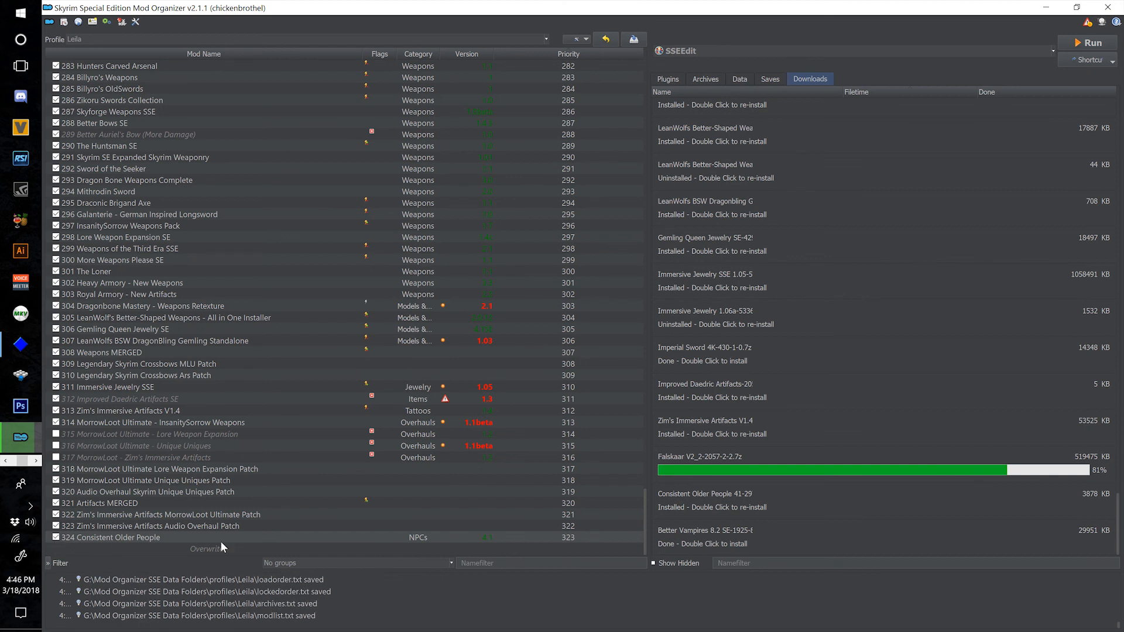
# Inspect the installed files of 324 Consistent Older People in its file tree with the full file names readable.
pyautogui.doubleClick(325, 537)
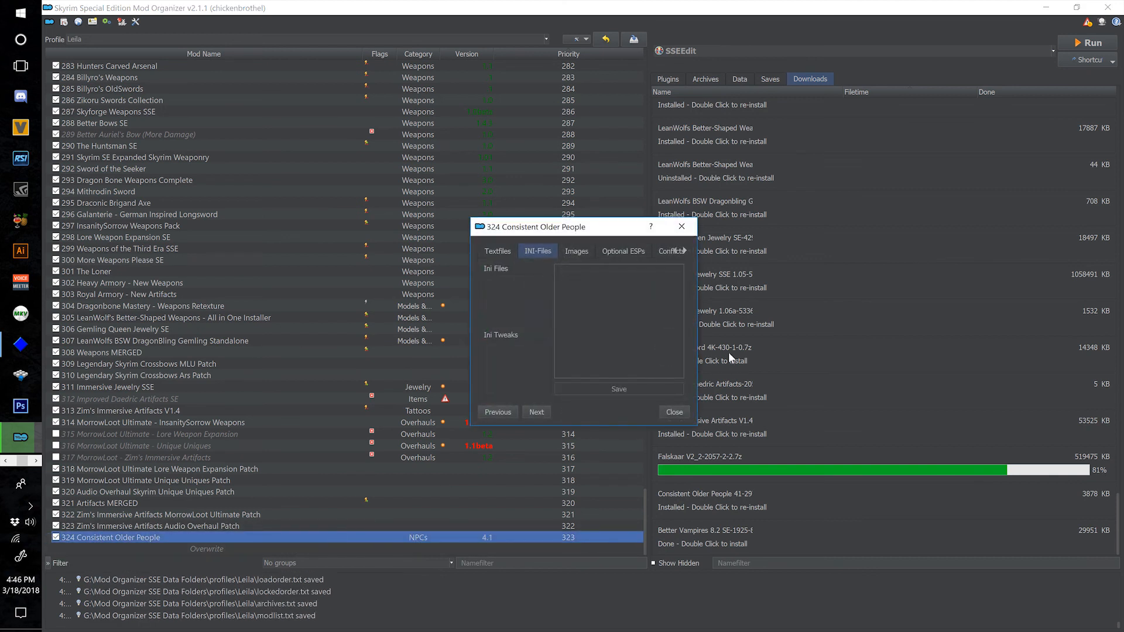
pyautogui.moveTo(697, 334); pyautogui.dragTo(1046, 334)
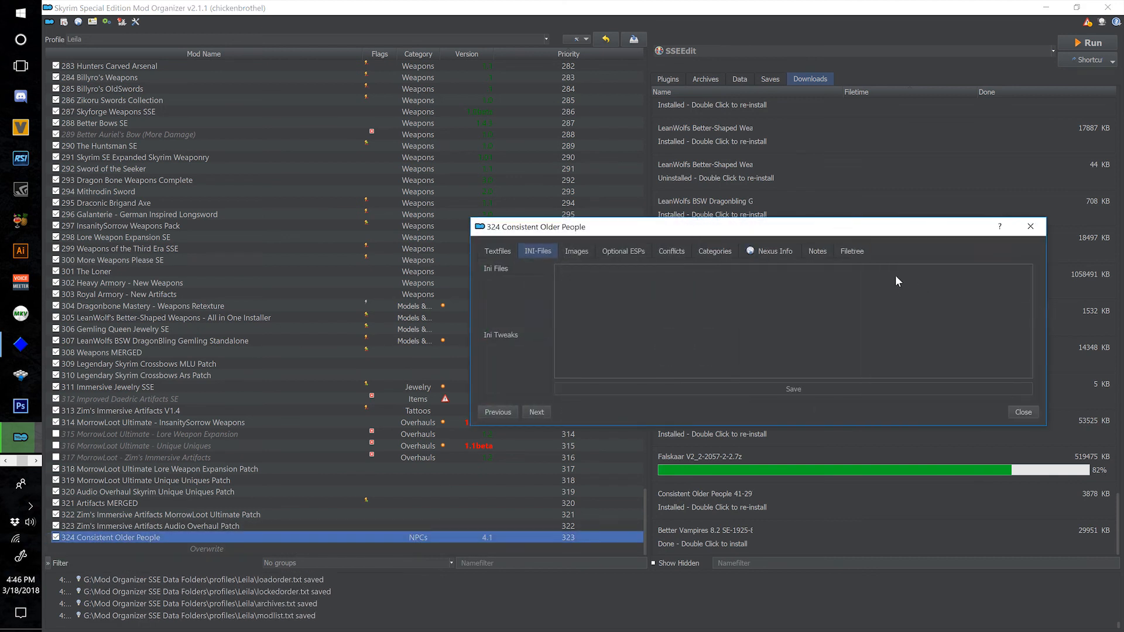
pyautogui.click(869, 251)
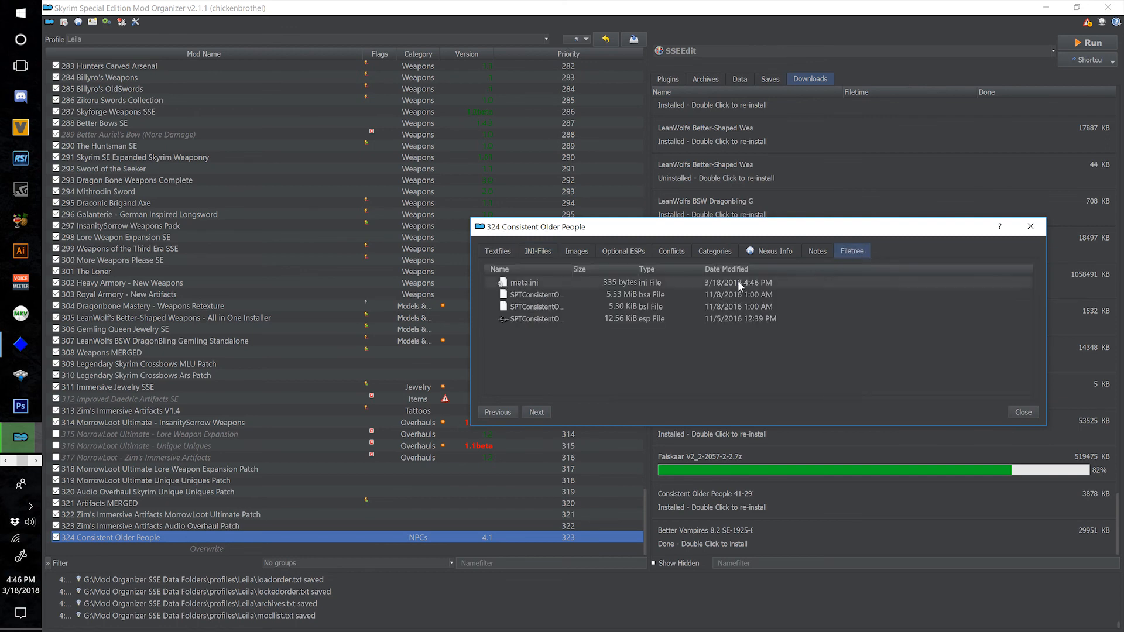
pyautogui.doubleClick(573, 270)
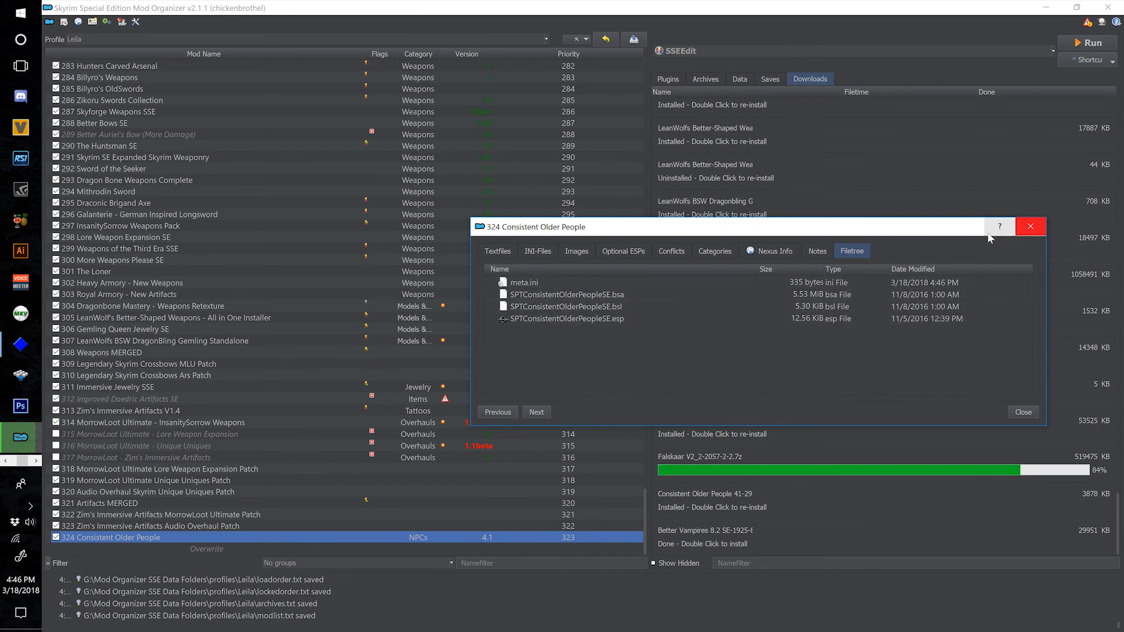
pyautogui.click(1025, 232)
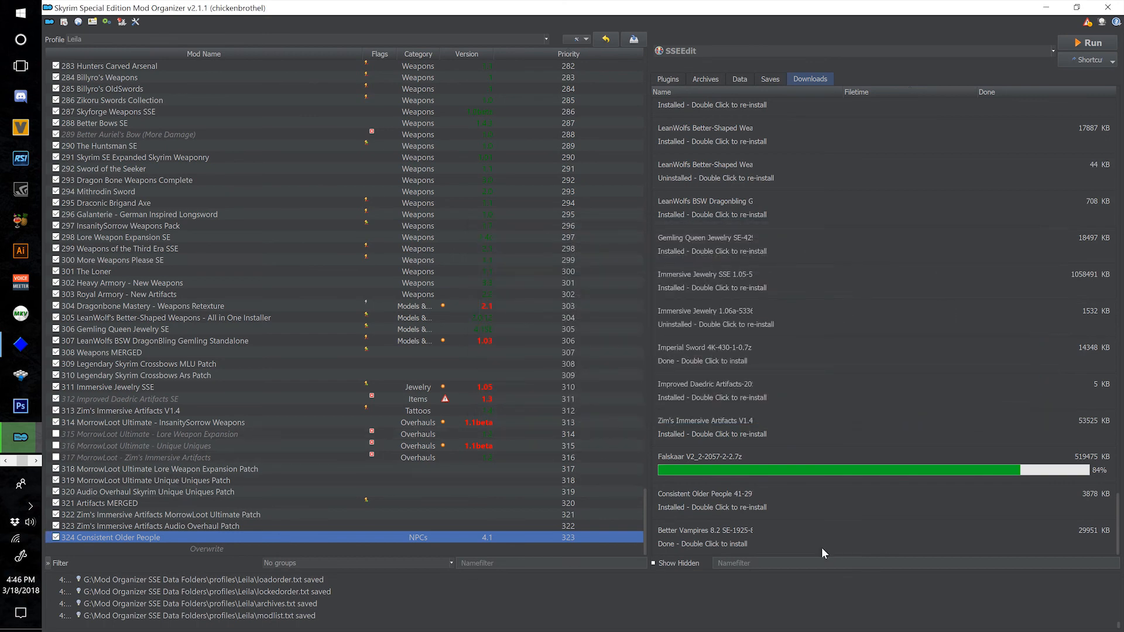
# Install the Better Vampires 8.2 SE download under the name "325 Better Vampires 8.2 SE" and enable it.
pyautogui.doubleClick(795, 536)
pyautogui.moveTo(638, 355); pyautogui.dragTo(841, 451)
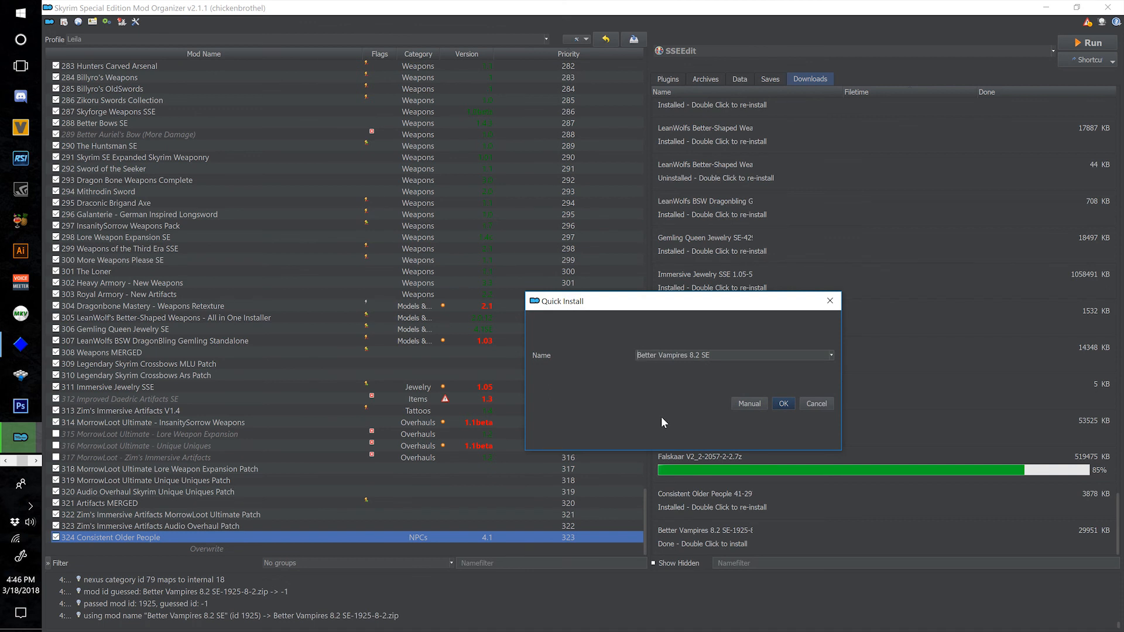
pyautogui.press('Home')
pyautogui.write('325')
pyautogui.click(783, 404)
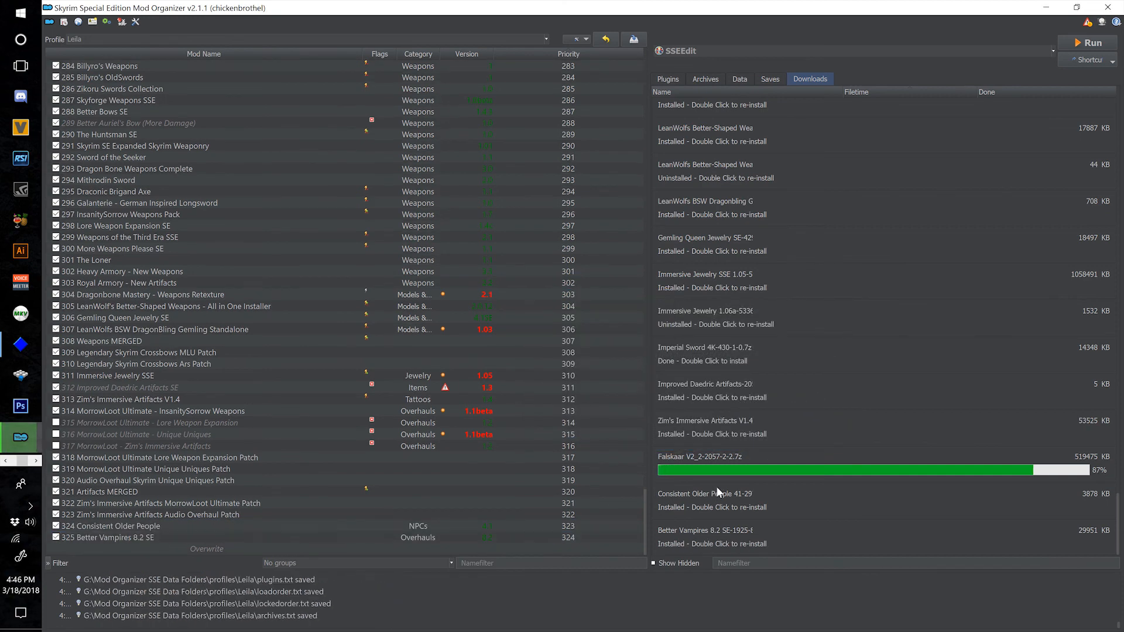
# Enable the Volkihar Knight - Better Vampires Patch.esp and OpulentOutfits_2017-SSE AIO.esp plugins, and check the masters of OpulentOutfits.
pyautogui.click(655, 78)
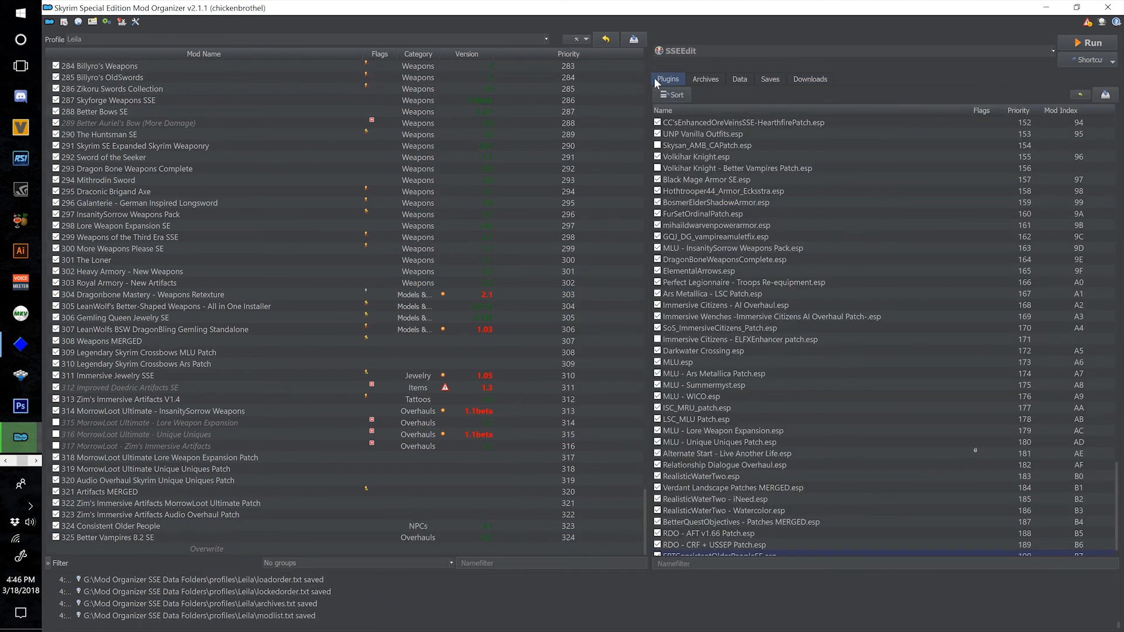
pyautogui.scroll(2, 743, 351)
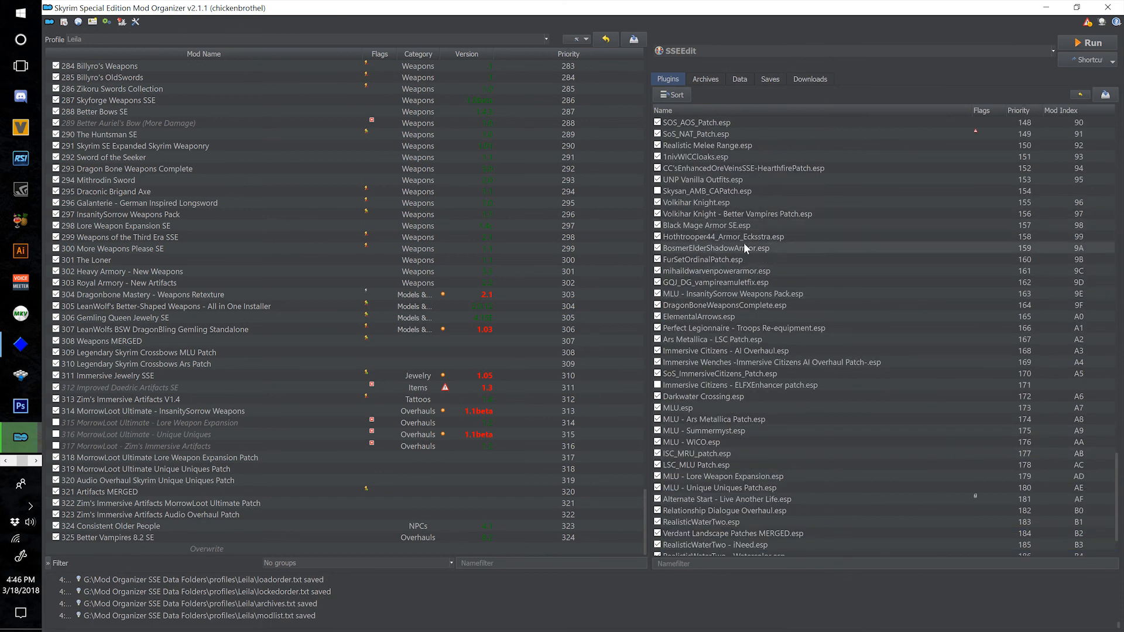
pyautogui.scroll(20, 726, 246)
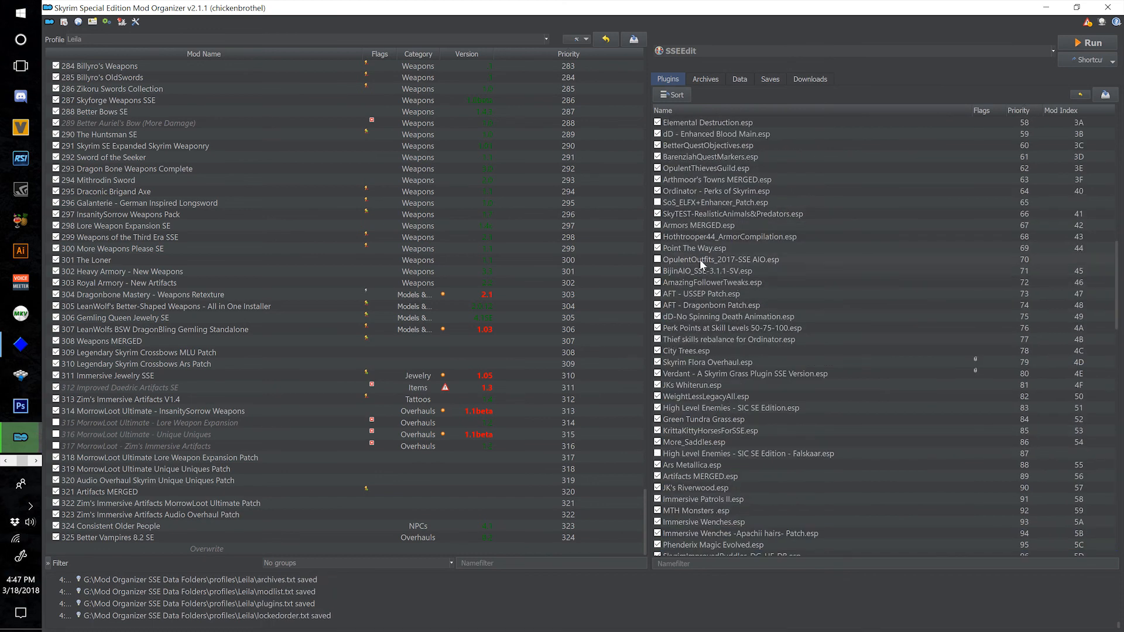
pyautogui.click(658, 259)
pyautogui.moveTo(764, 261)
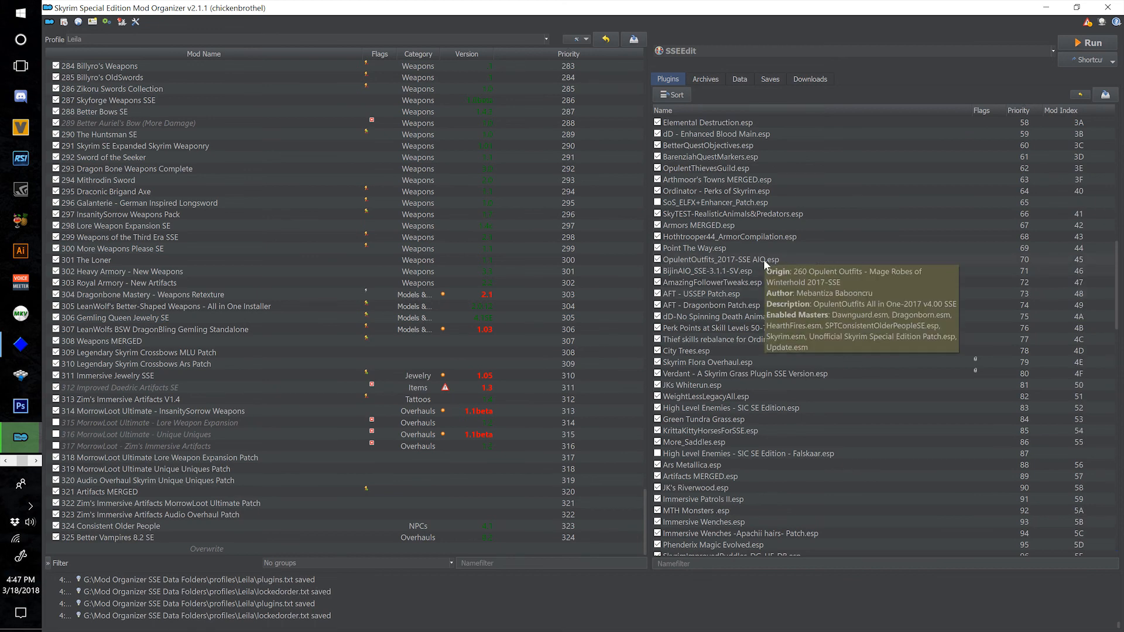
# Review the plugin list for disabled or flagged entries, checking the masters of Immersive Citizens - ELFXEnhancer patch.esp and locating the NAT patches.
pyautogui.scroll(-20, 763, 445)
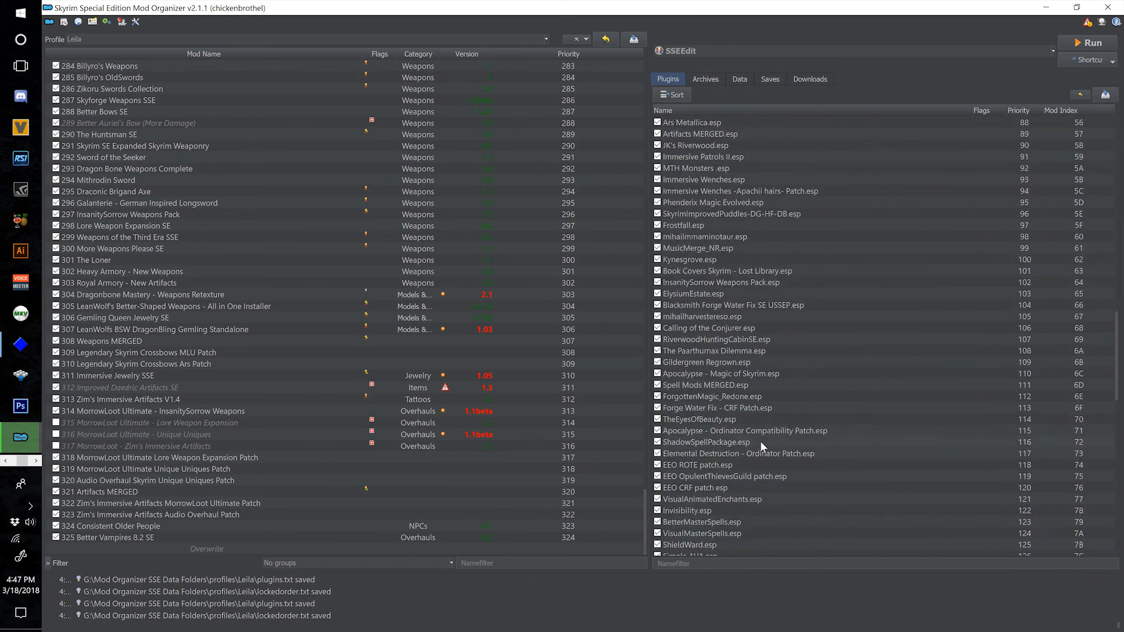
pyautogui.scroll(-12, 758, 432)
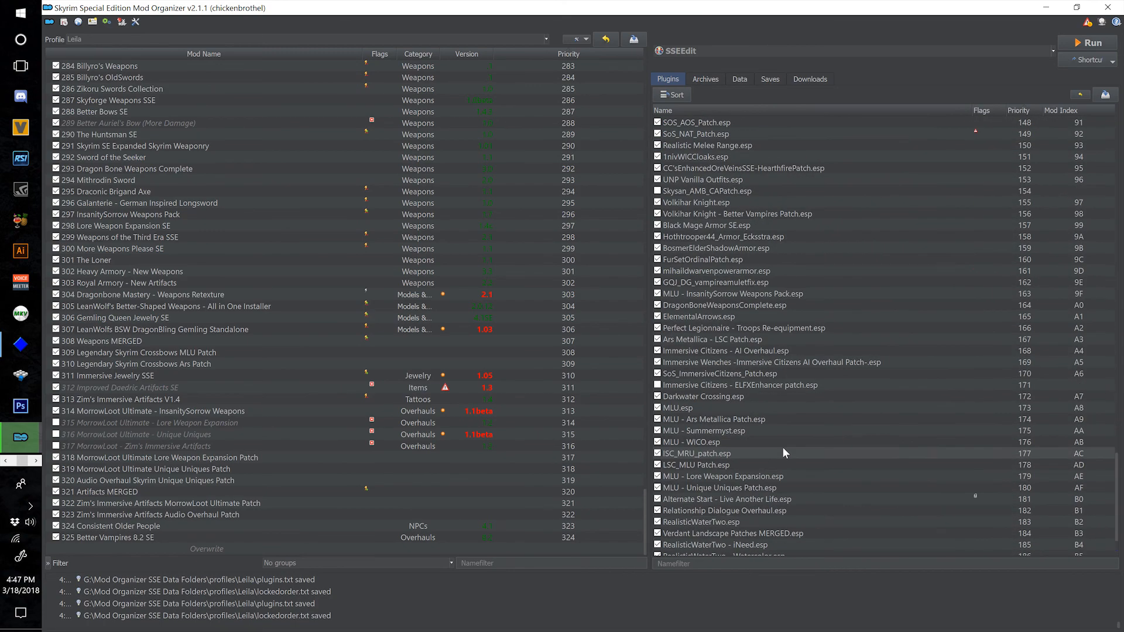
pyautogui.scroll(1, 761, 454)
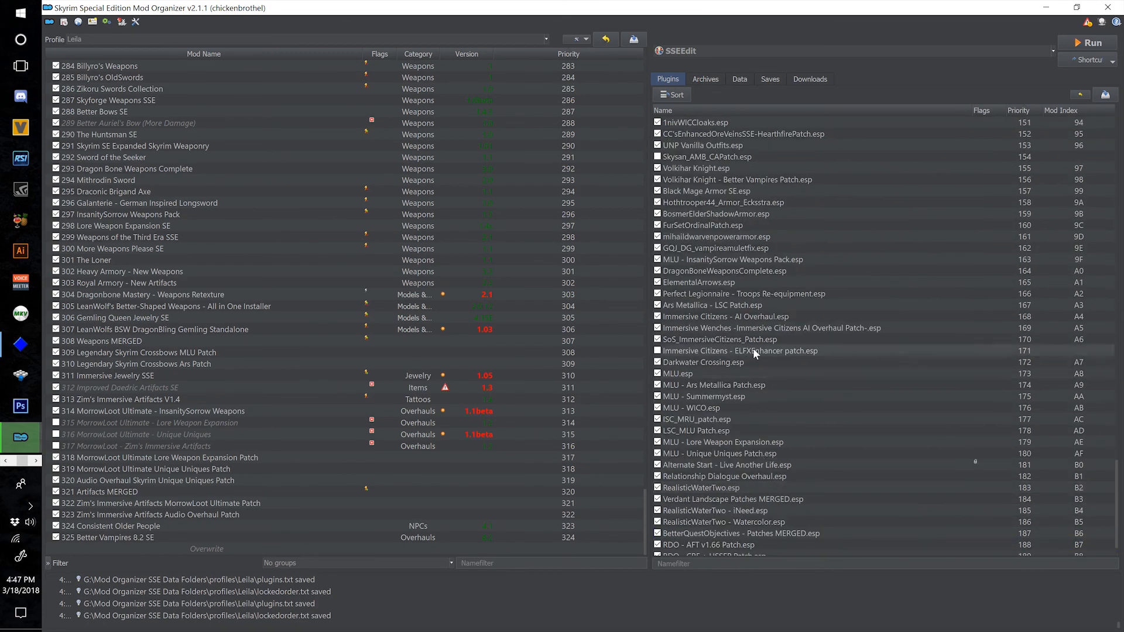
pyautogui.moveTo(739, 350)
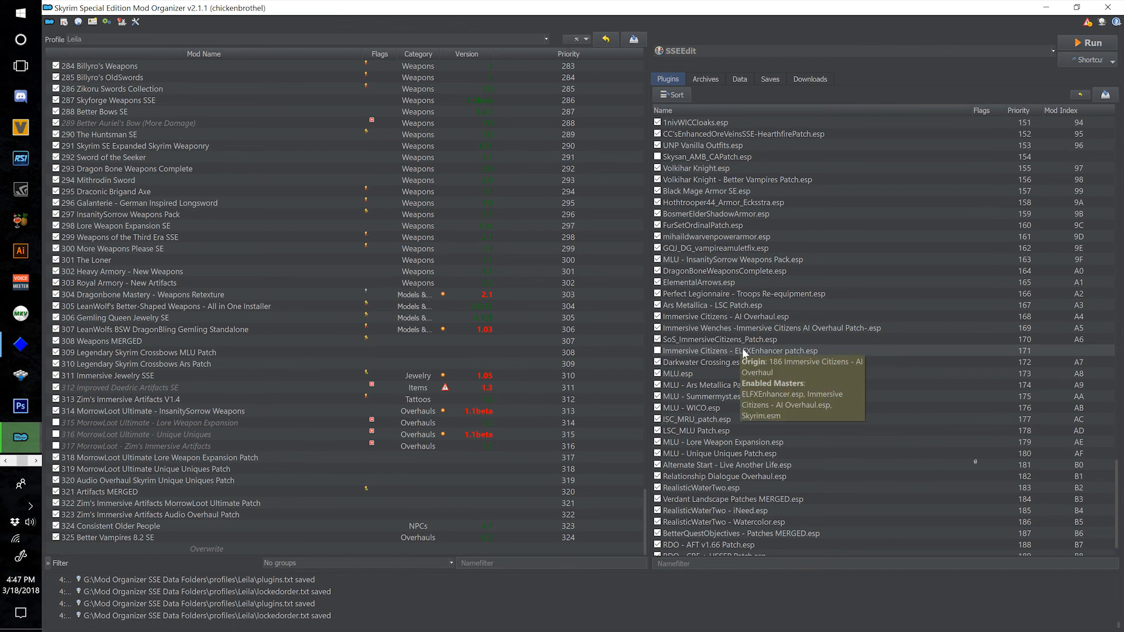
pyautogui.scroll(5, 729, 423)
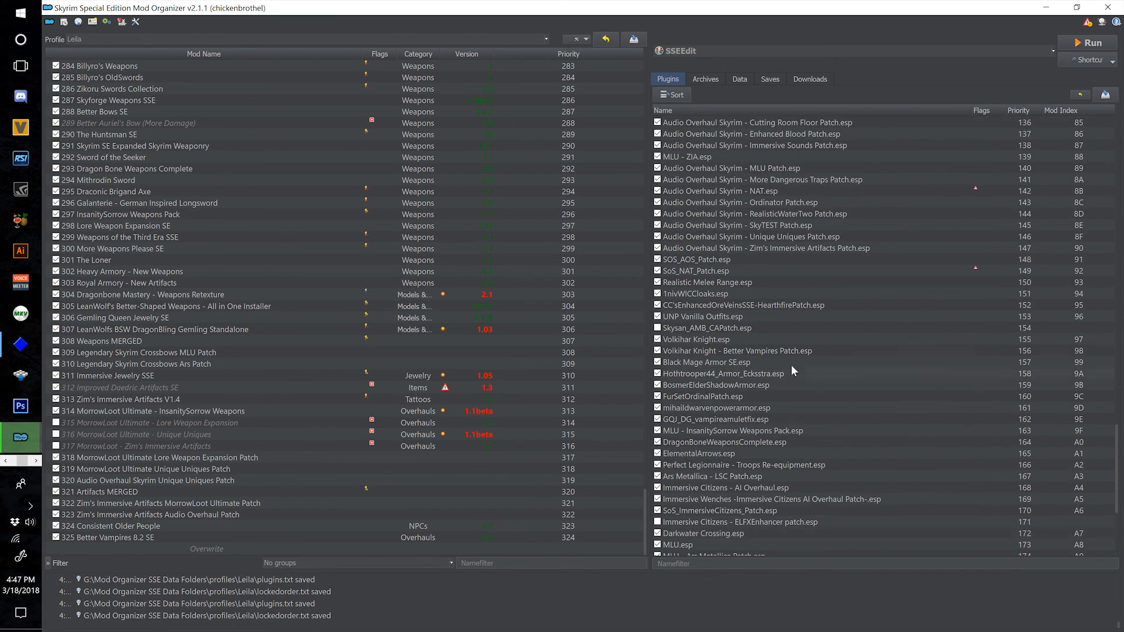
pyautogui.click(795, 273)
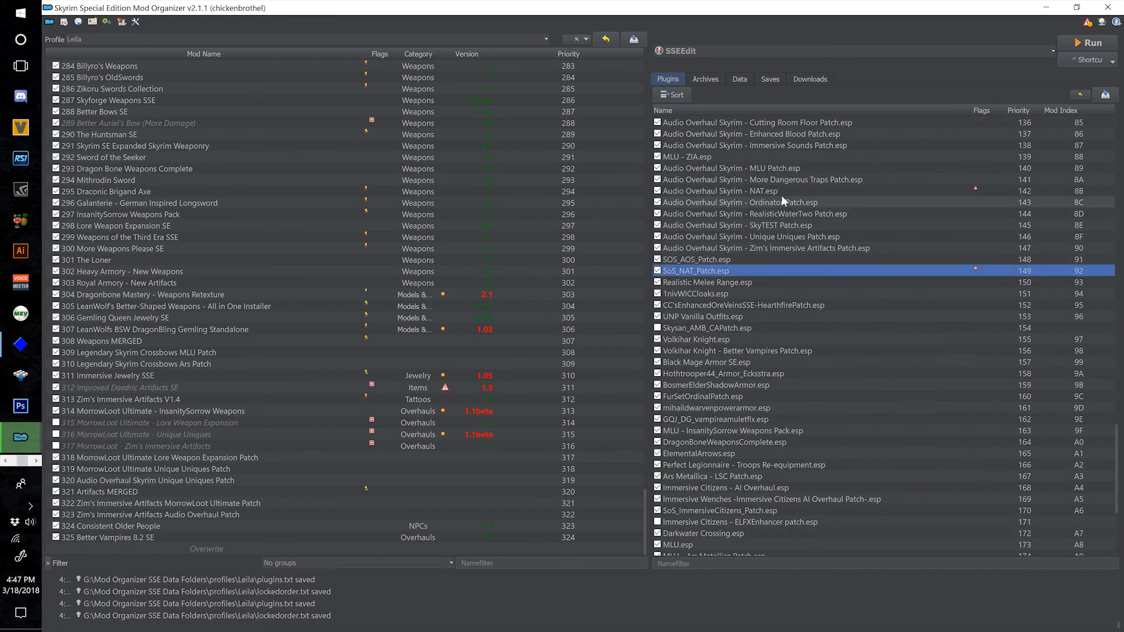
pyautogui.click(781, 194)
pyautogui.click(747, 272)
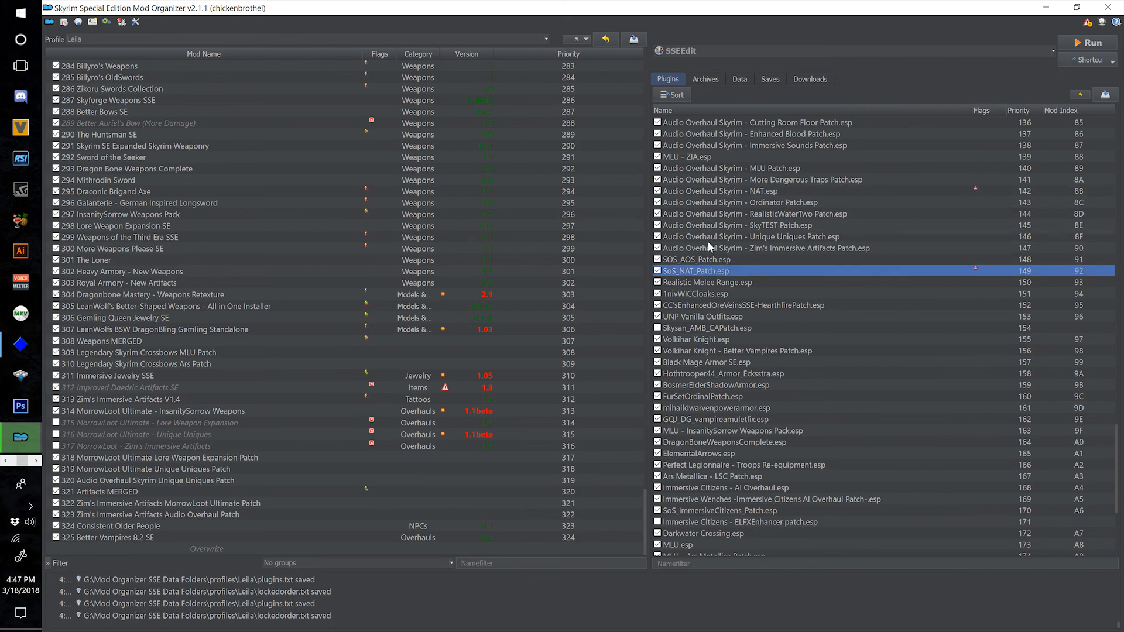
# Check the masters of the disabled Audio Overhaul Skyrim - Book of Silence Patch.esp and look through the plugins above it.
pyautogui.scroll(14, 783, 391)
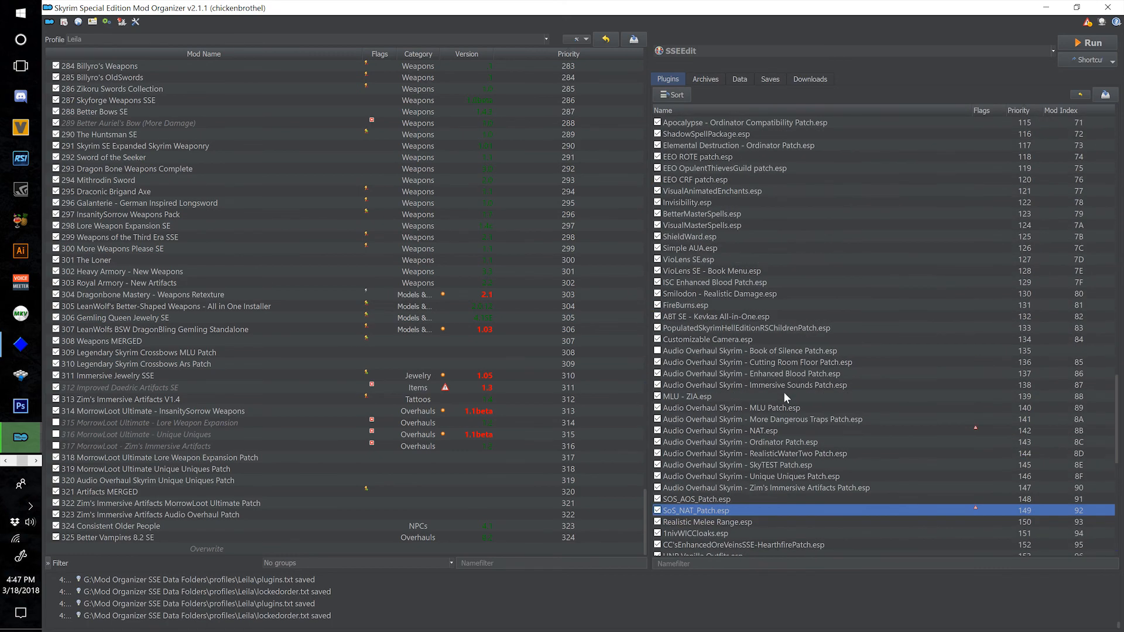
pyautogui.scroll(-4, 783, 391)
pyautogui.scroll(2, 792, 373)
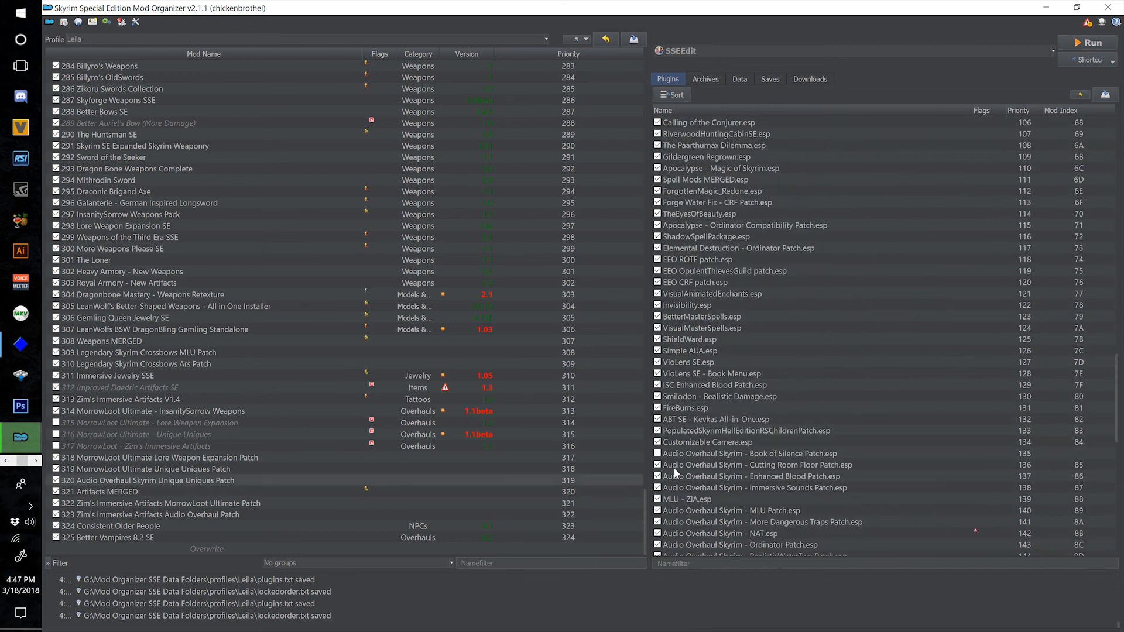
pyautogui.moveTo(764, 447)
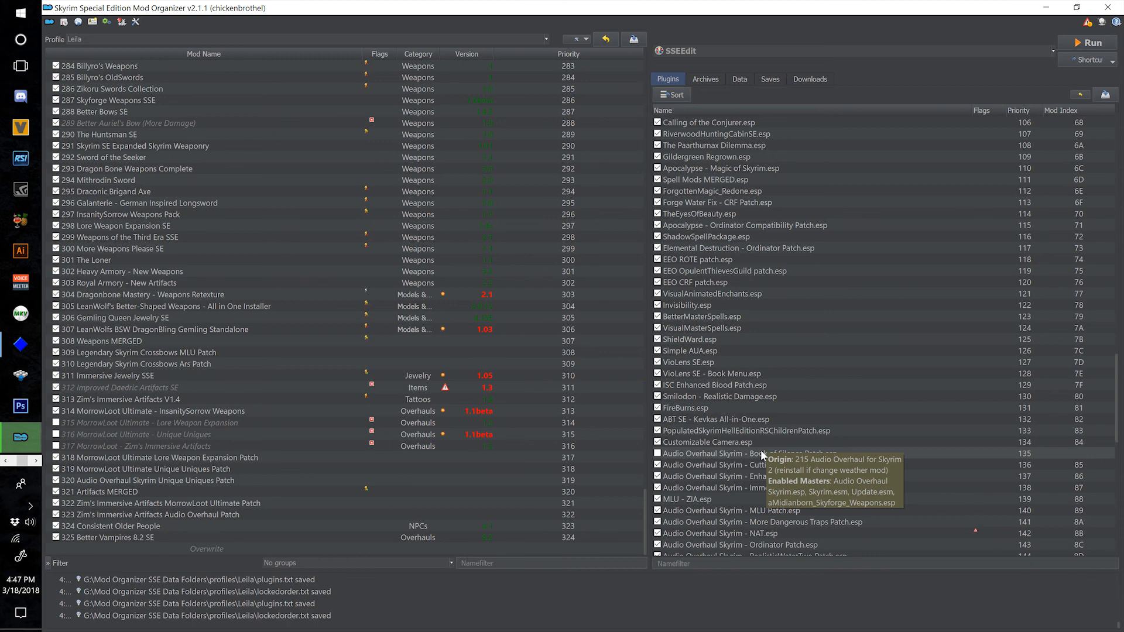
pyautogui.scroll(12, 741, 455)
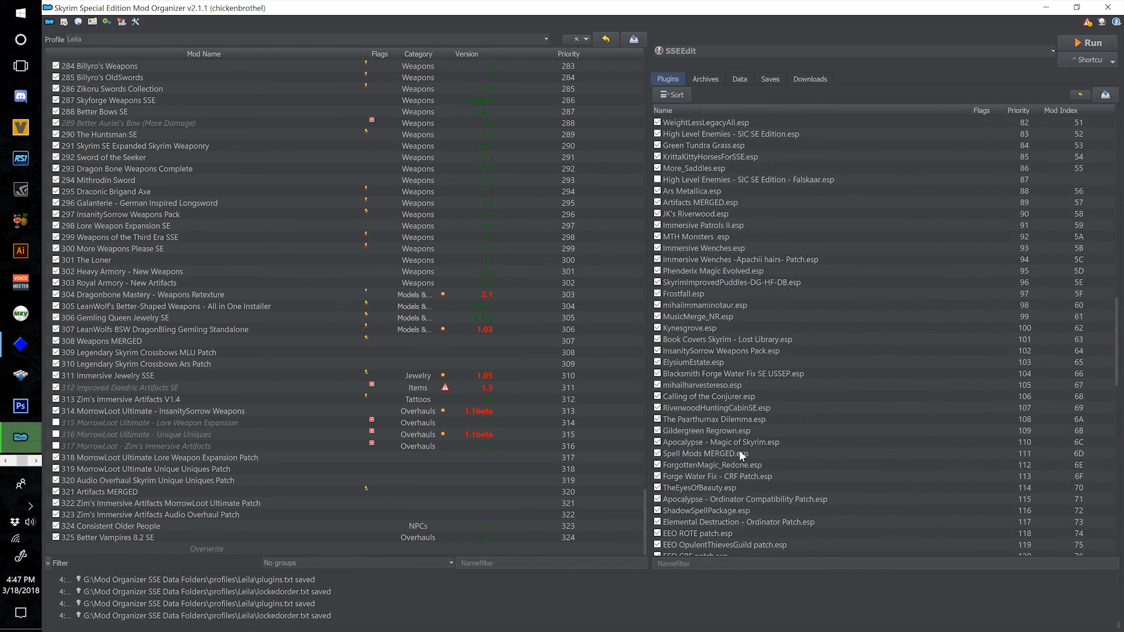
pyautogui.scroll(3, 744, 451)
pyautogui.moveTo(739, 420)
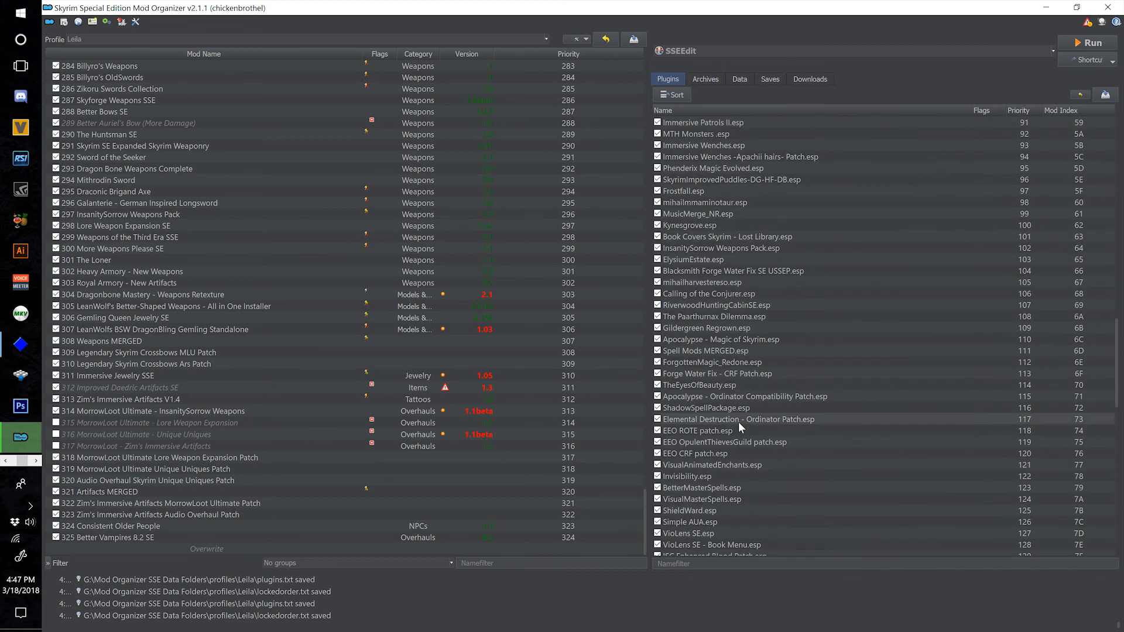
# Install the finished Falskaar V2_2 download under the name "326 Falskaar" and enable it in the mod list.
pyautogui.click(818, 82)
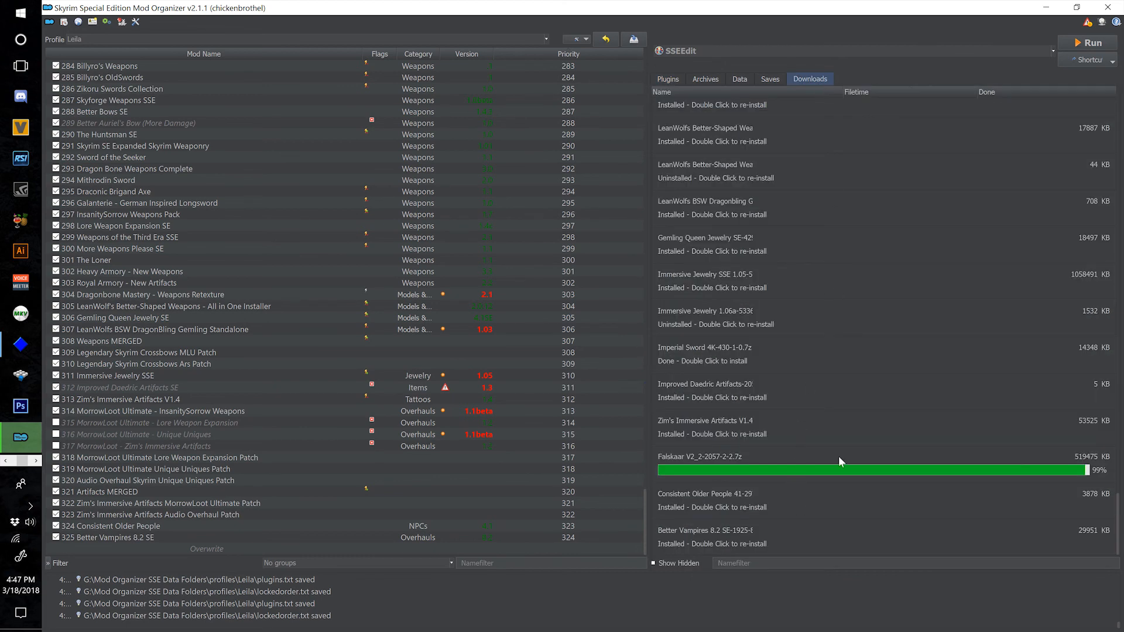
pyautogui.moveTo(817, 455)
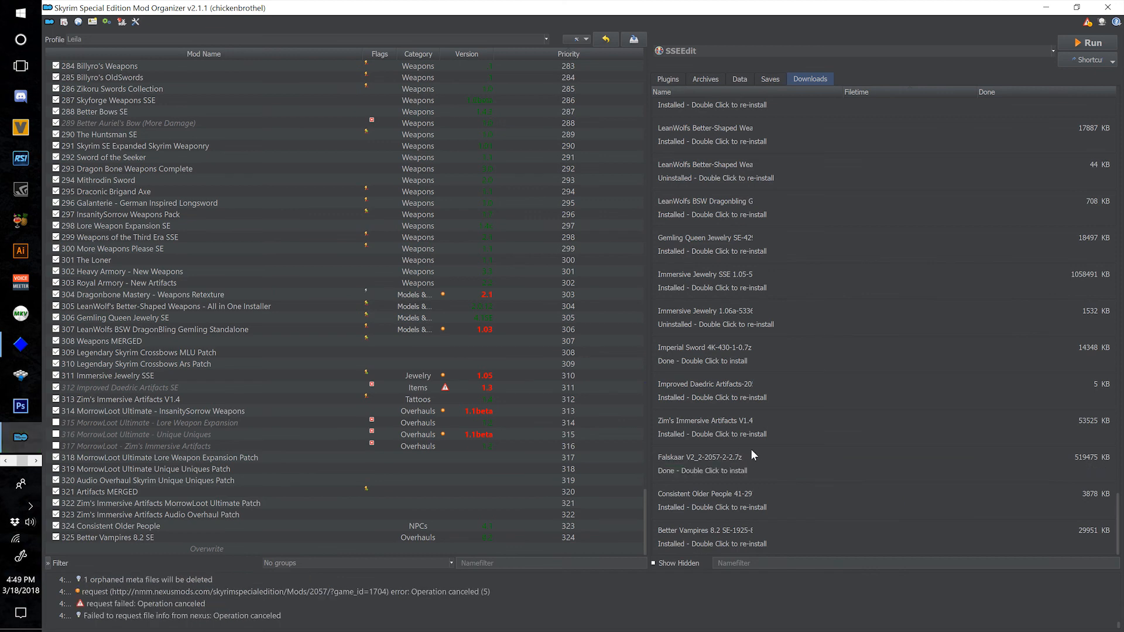
pyautogui.doubleClick(714, 457)
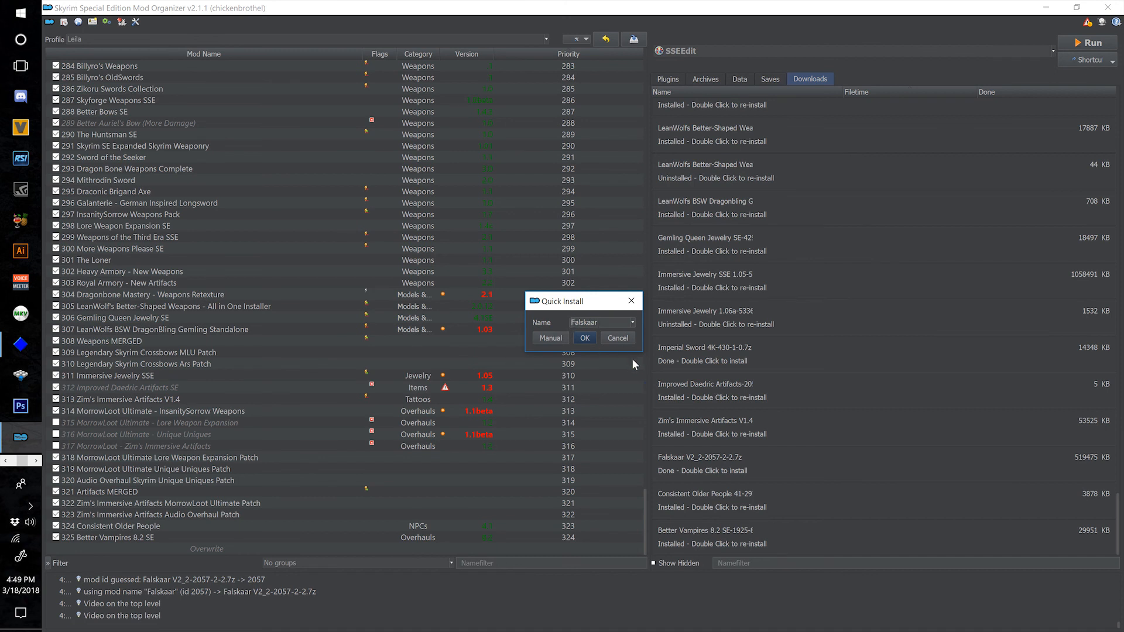
pyautogui.write('326')
pyautogui.click(579, 337)
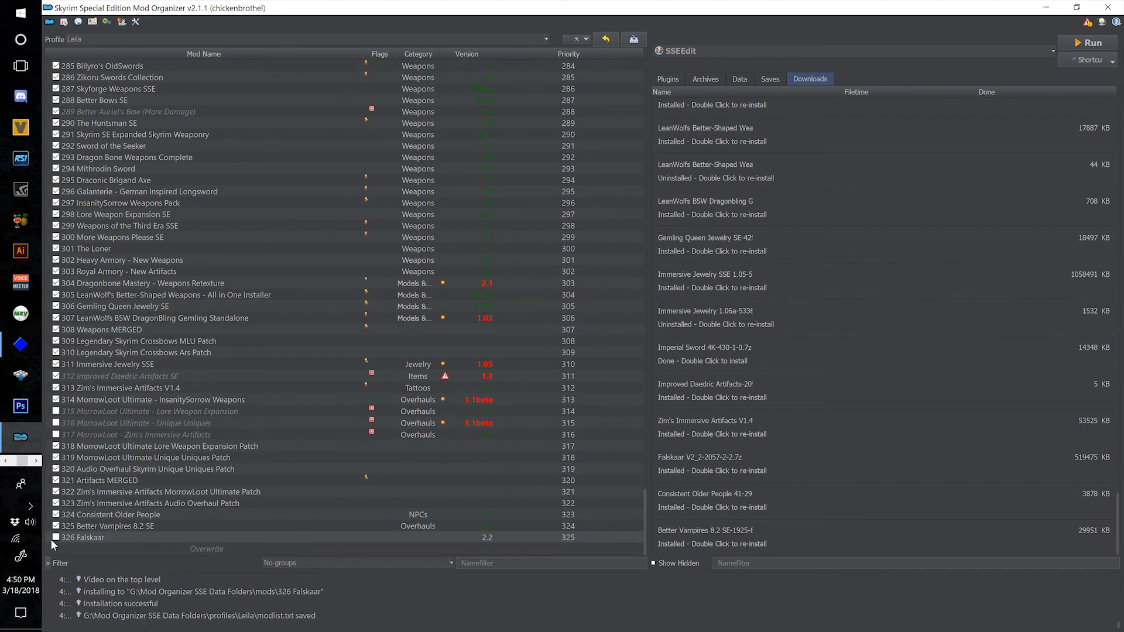
pyautogui.click(57, 538)
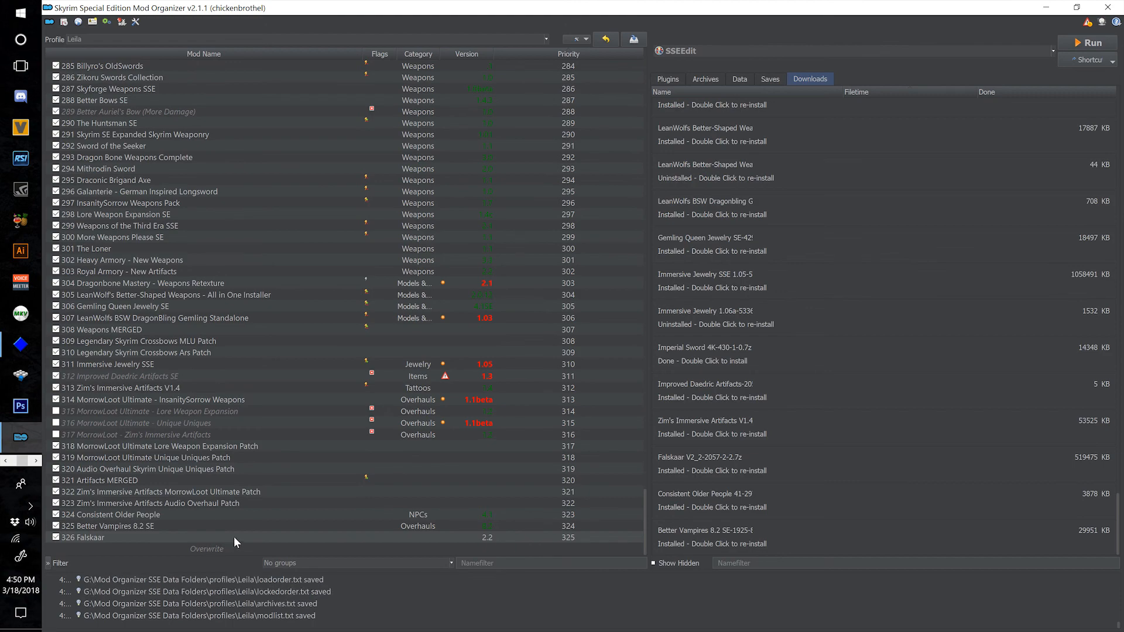
# Check the masters of High Level Enemies - SIC SE Edition - Falskaar.esp and enable that plugin.
pyautogui.click(669, 79)
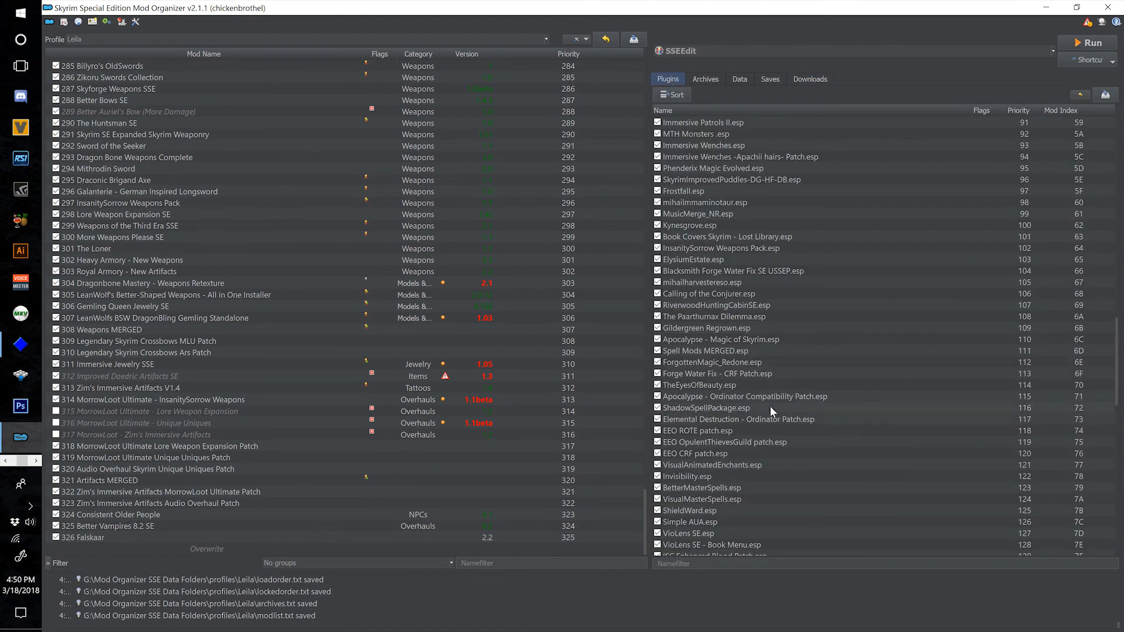
pyautogui.scroll(3, 750, 420)
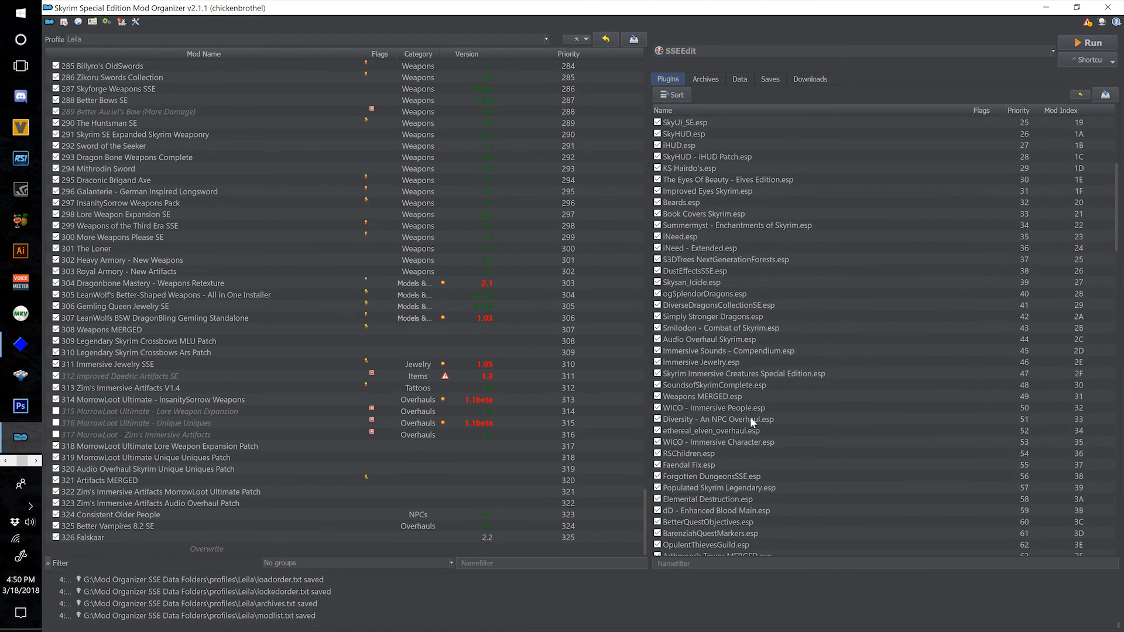
pyautogui.scroll(1, 753, 435)
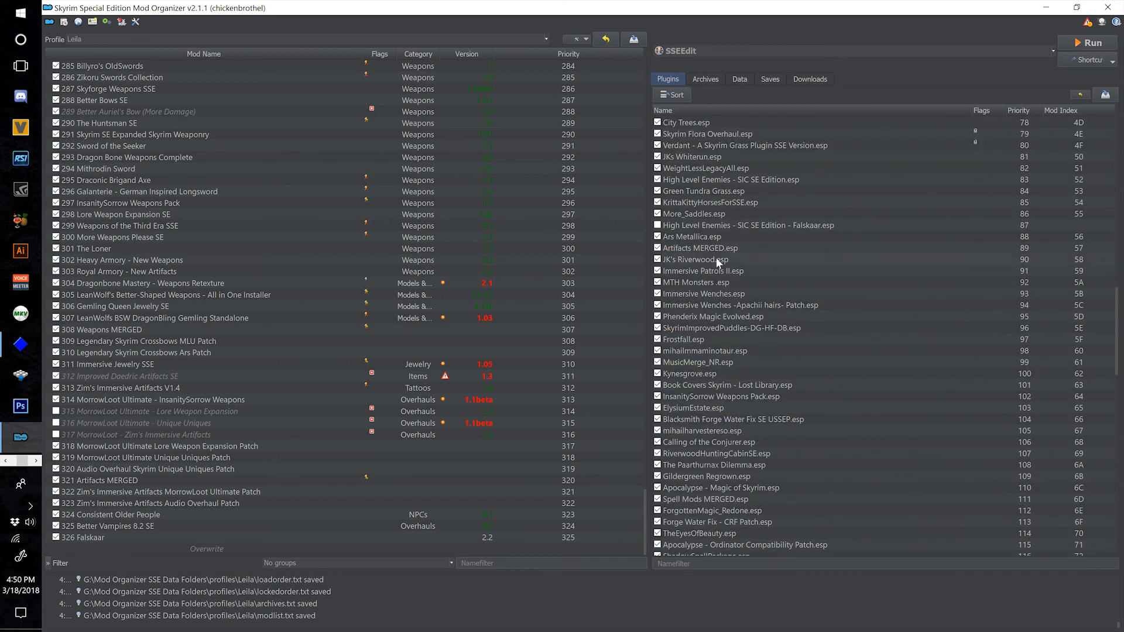
pyautogui.moveTo(719, 229)
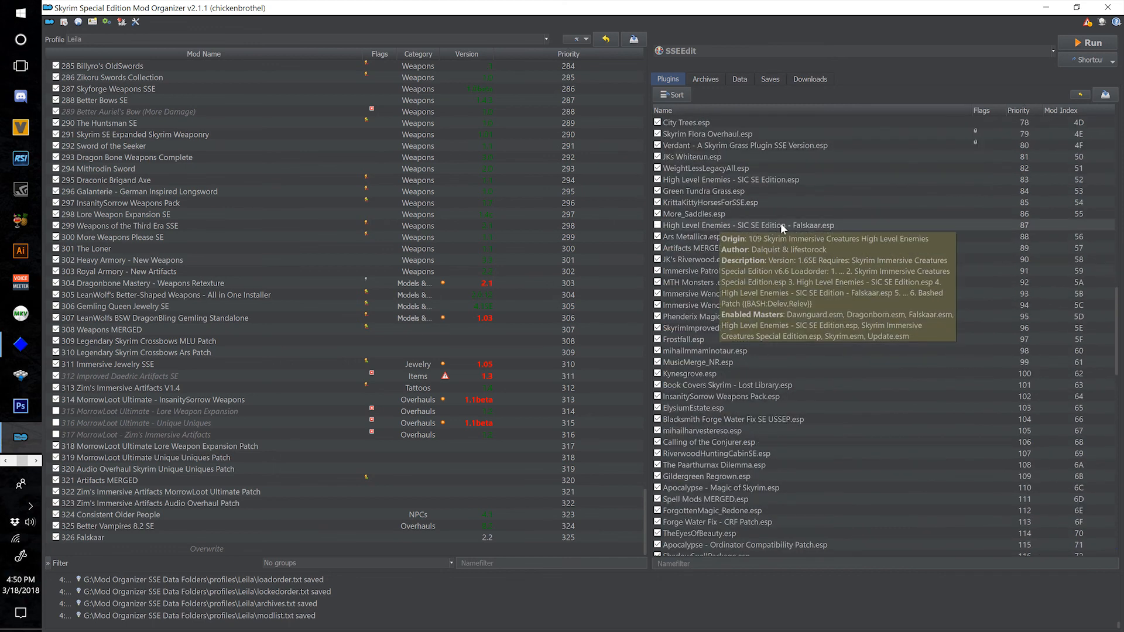
pyautogui.click(659, 226)
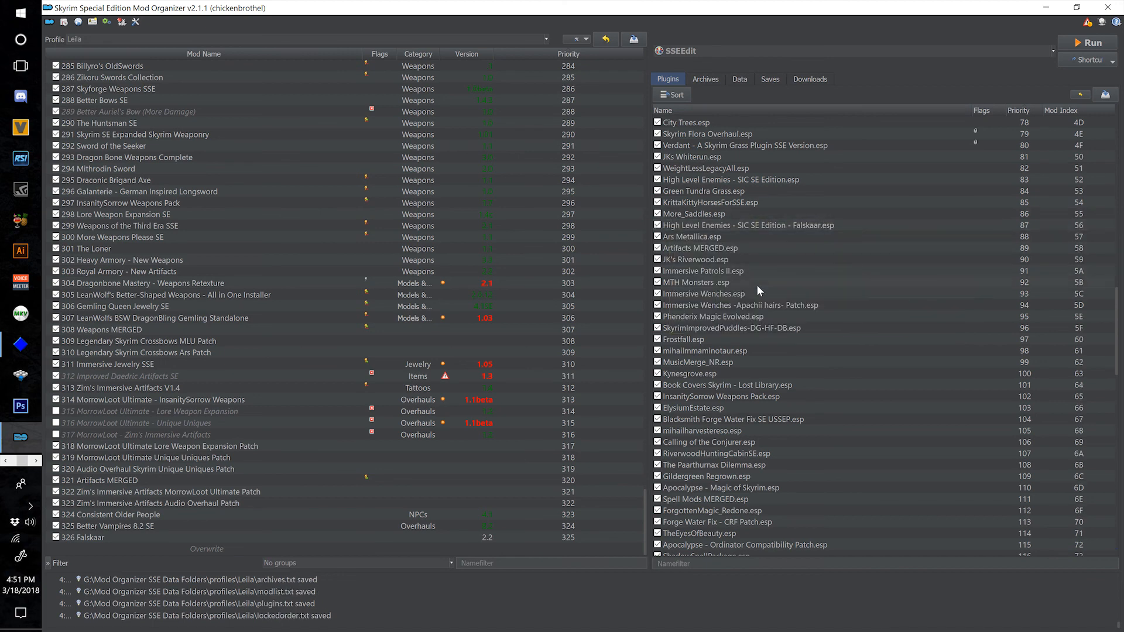
# Disable the flagged plugins Audio Overhaul Skyrim - NAT.esp and SoS_NAT_Patch.esp.
pyautogui.scroll(-13, 765, 345)
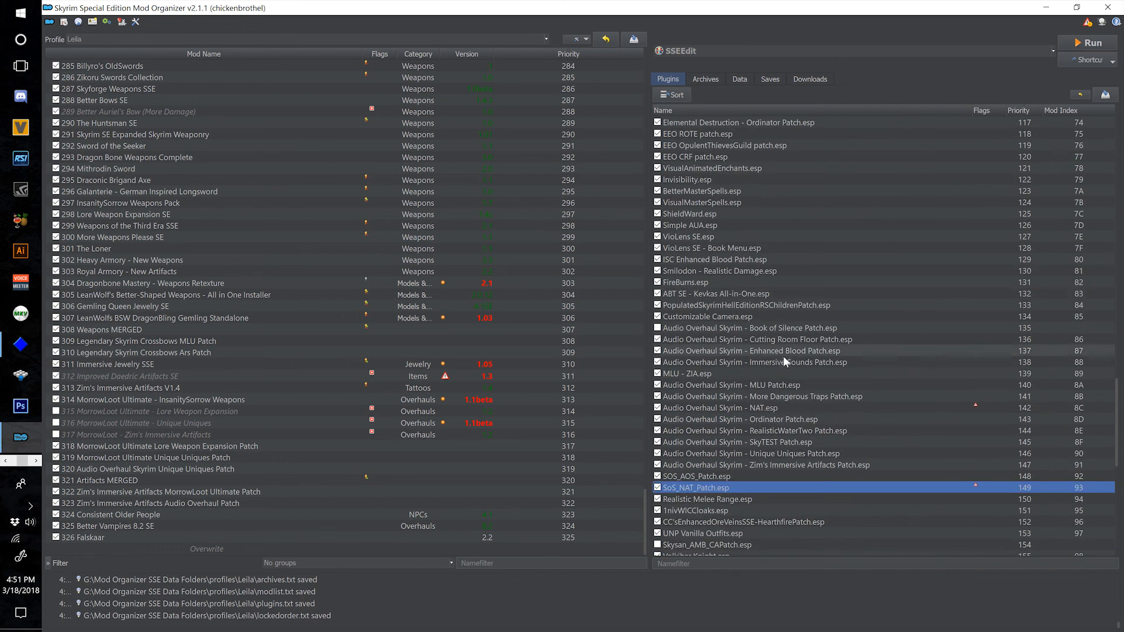
pyautogui.scroll(-3, 739, 357)
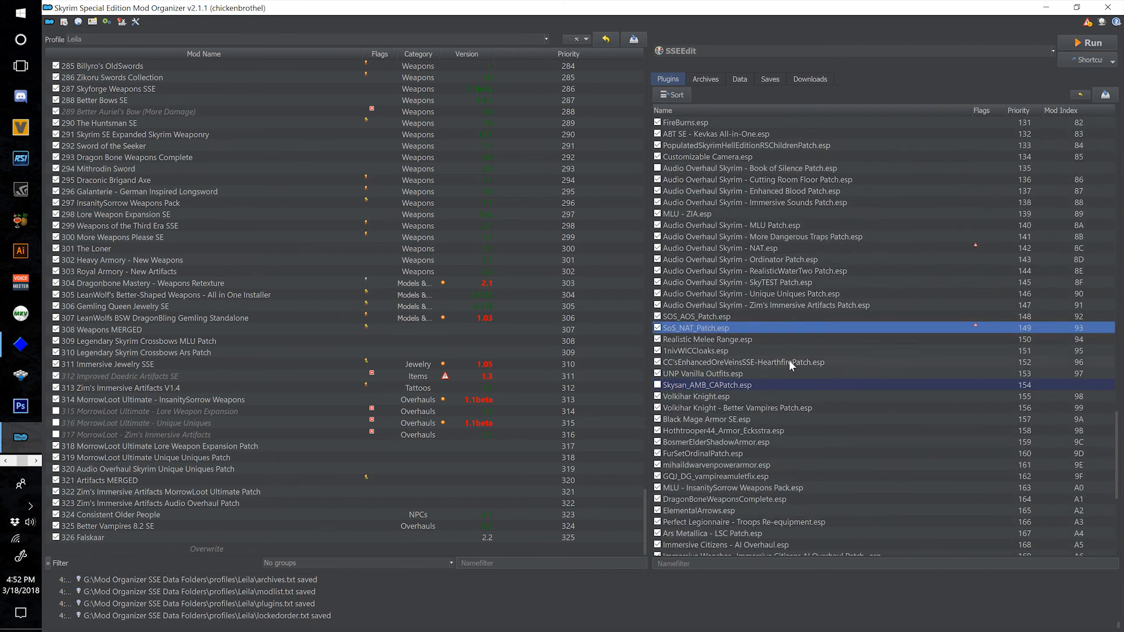
pyautogui.scroll(2, 790, 360)
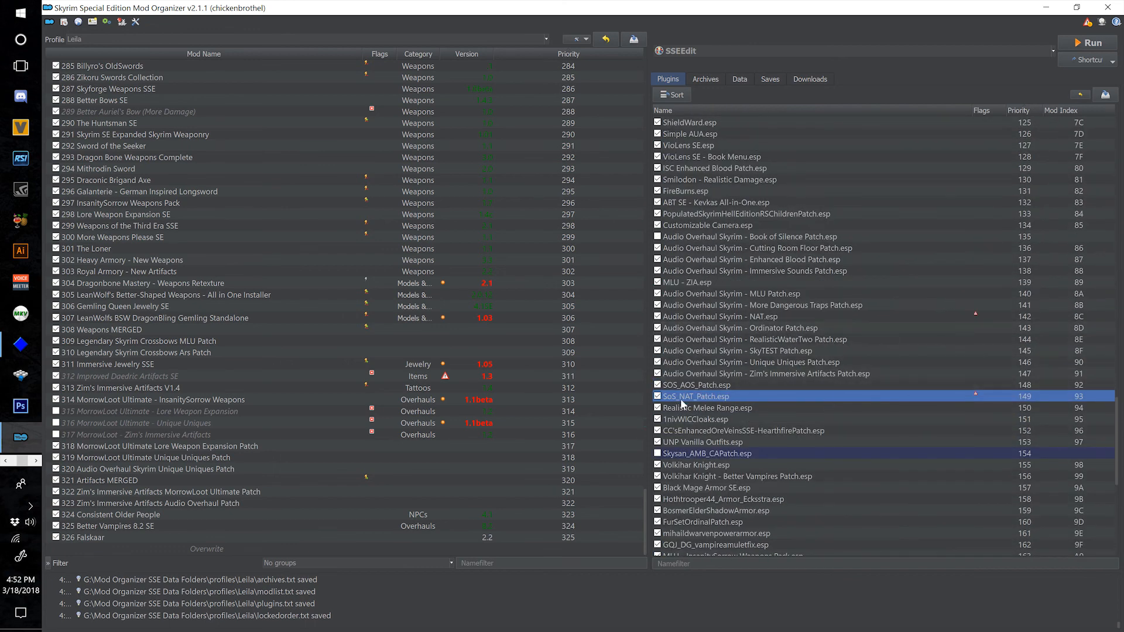
pyautogui.click(657, 317)
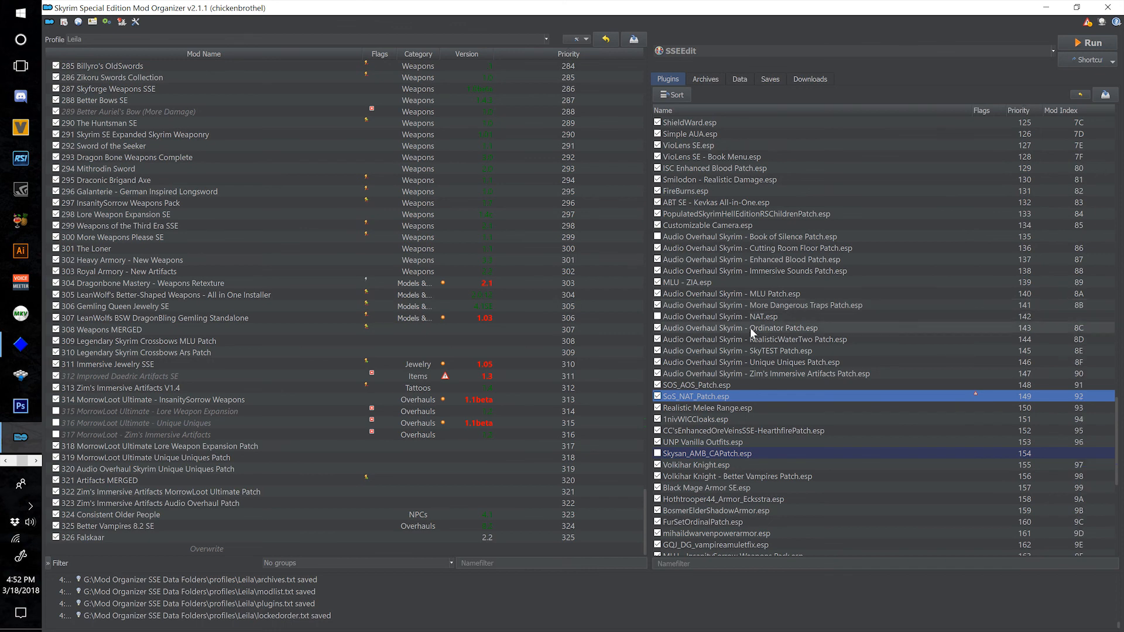
pyautogui.click(657, 397)
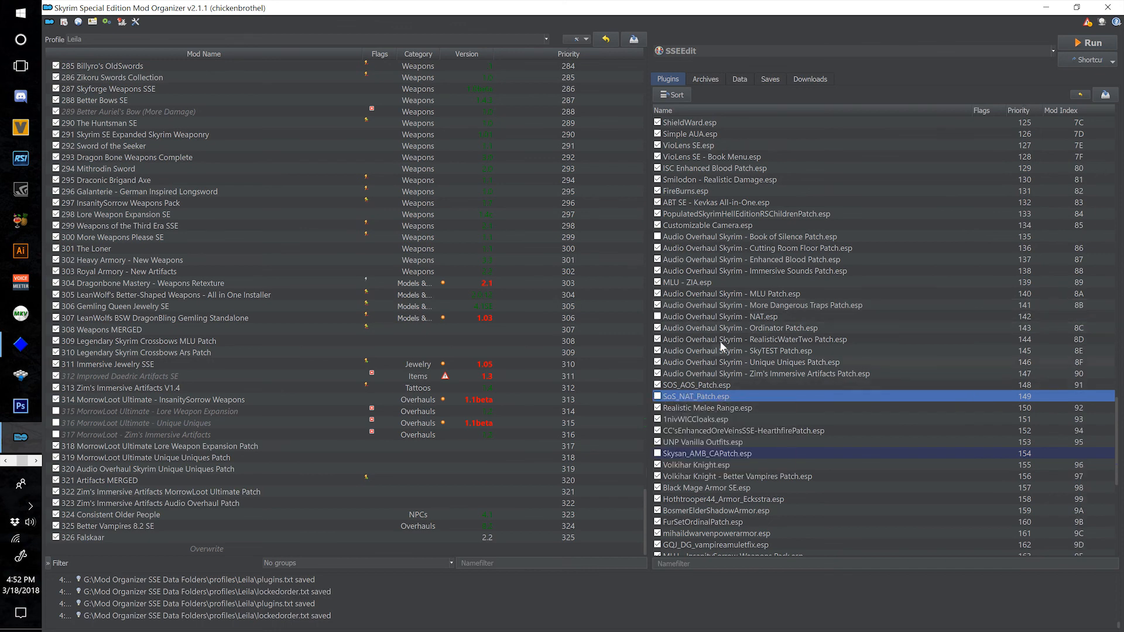
# Choose LOOT as the program to run and sort the plugin load order with it.
pyautogui.scroll(-7, 841, 352)
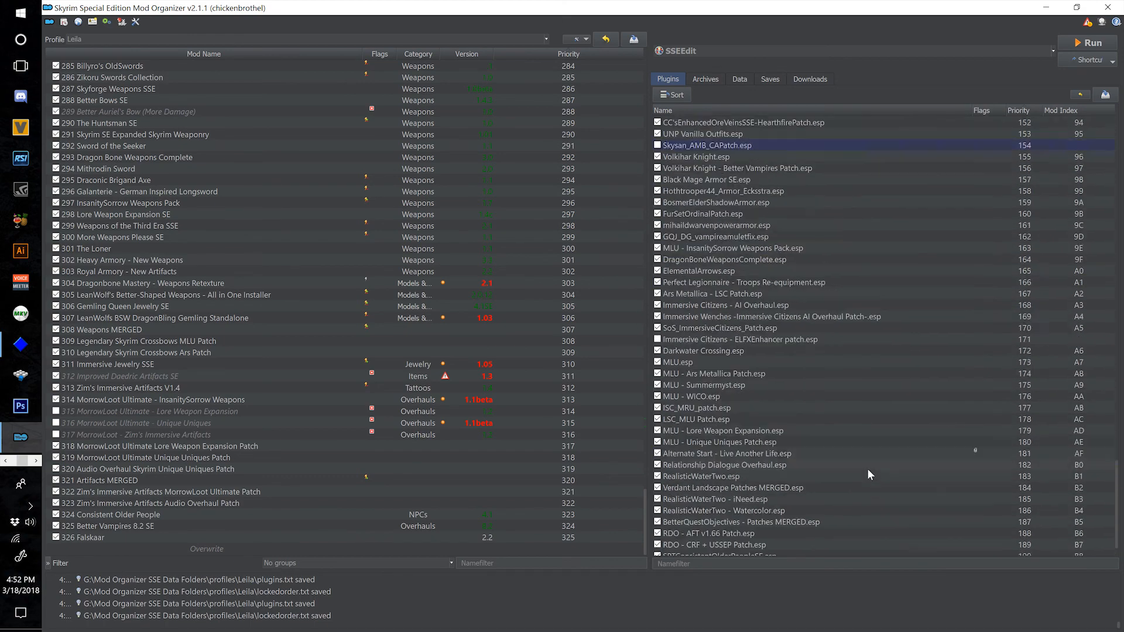
pyautogui.scroll(5, 872, 466)
pyautogui.scroll(4, 880, 467)
pyautogui.click(791, 51)
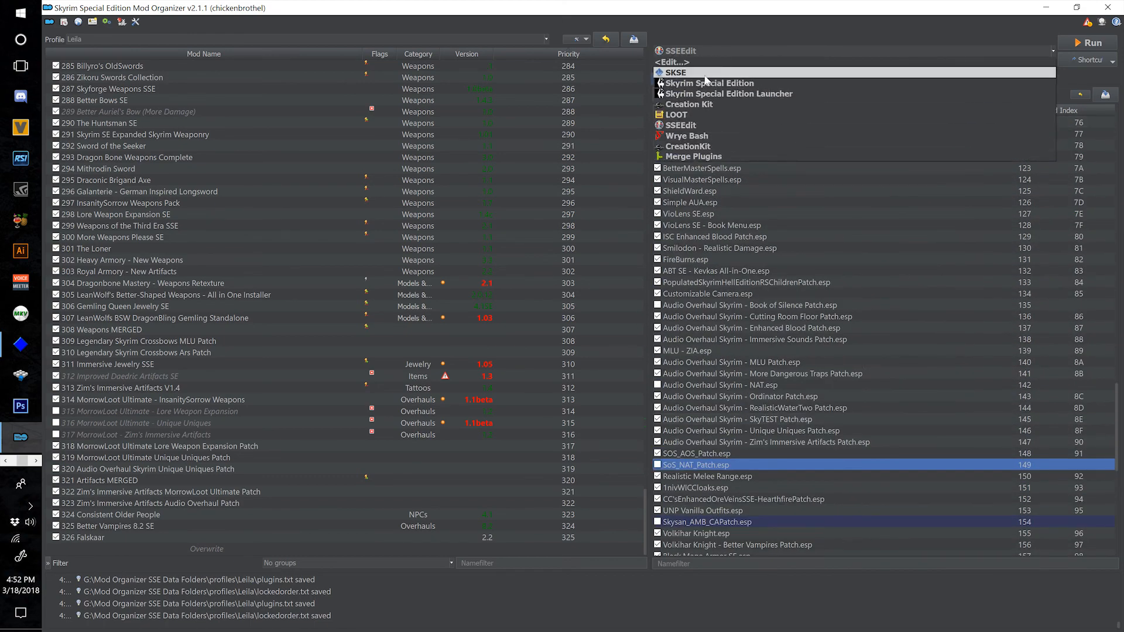
pyautogui.click(679, 114)
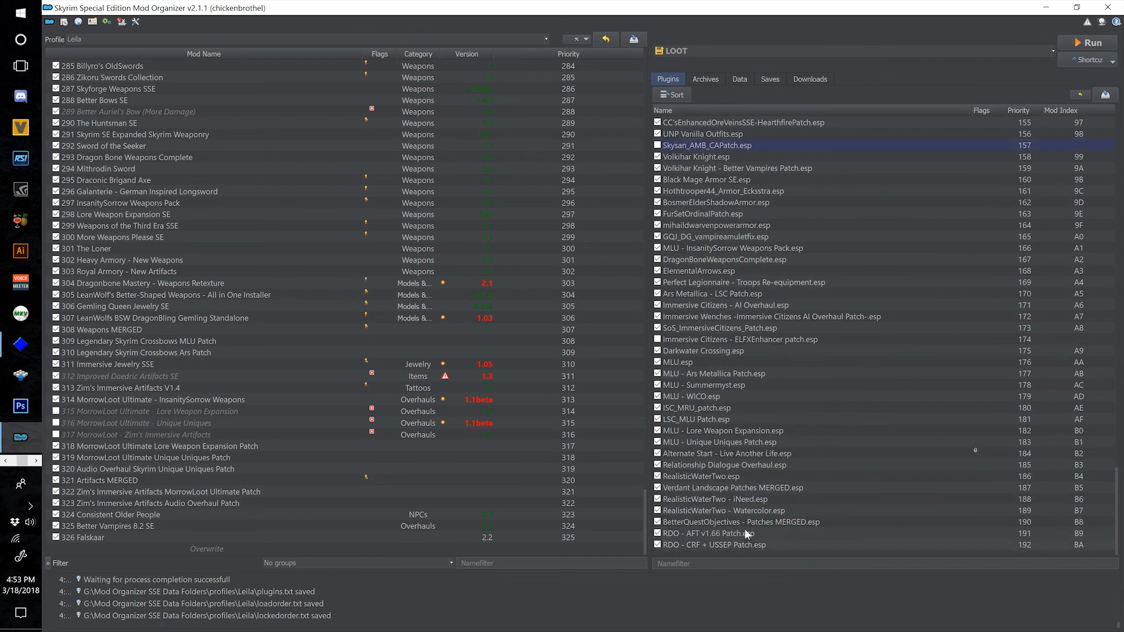
# Move Darkwater Crossing.esp directly below Verdant Landscape Patches MERGED.esp and set SKSE as the program to run.
pyautogui.click(724, 352)
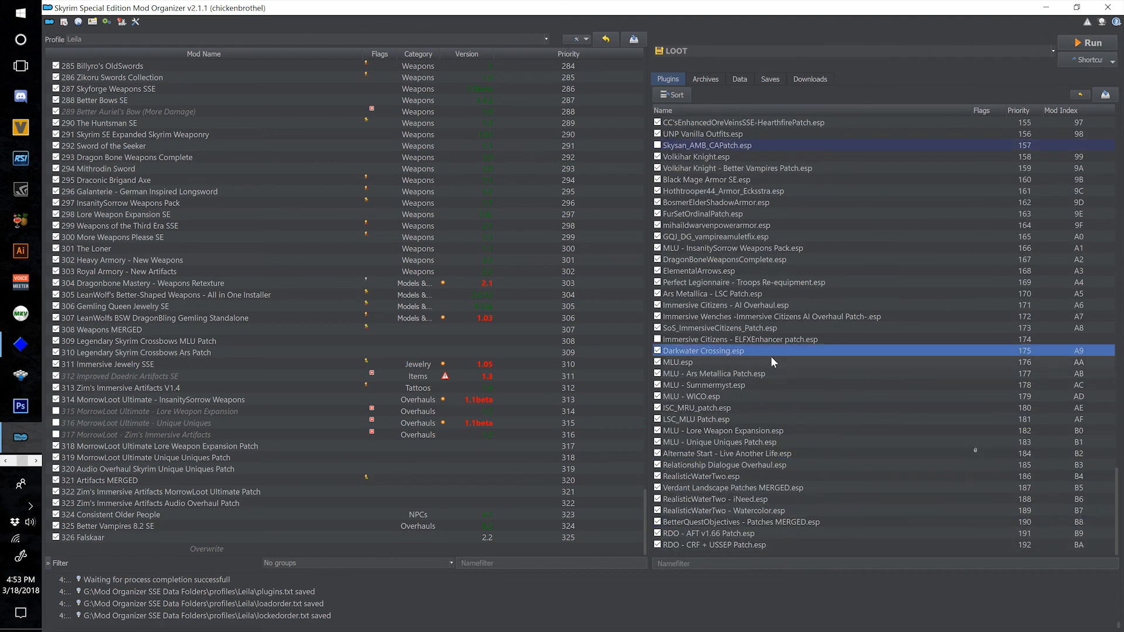
pyautogui.moveTo(748, 350); pyautogui.dragTo(829, 493)
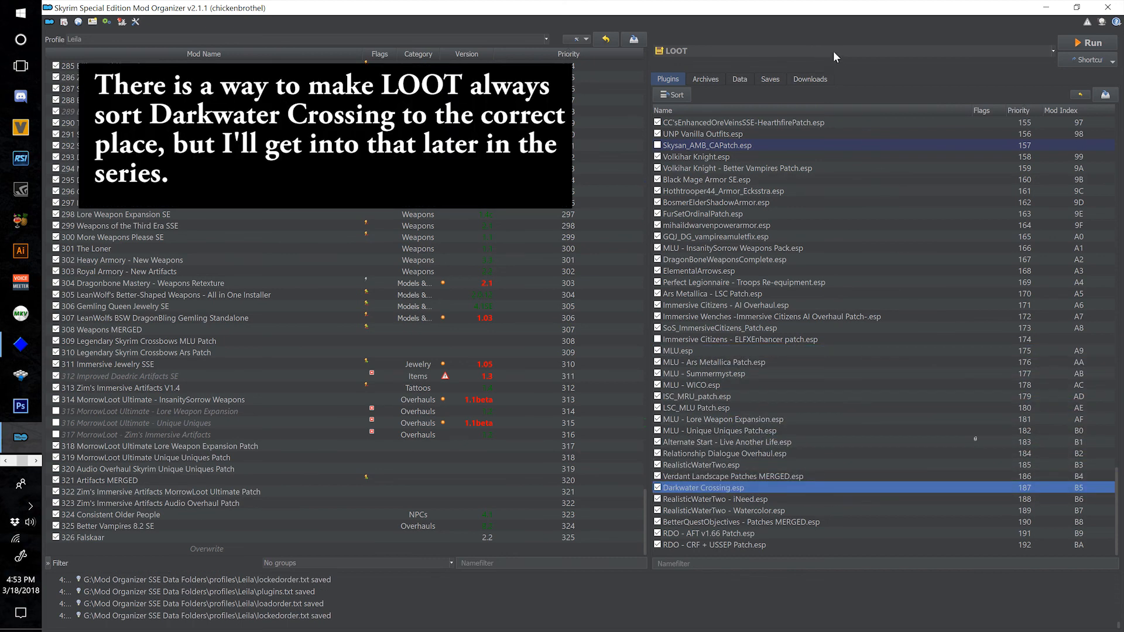
pyautogui.click(834, 51)
pyautogui.click(709, 73)
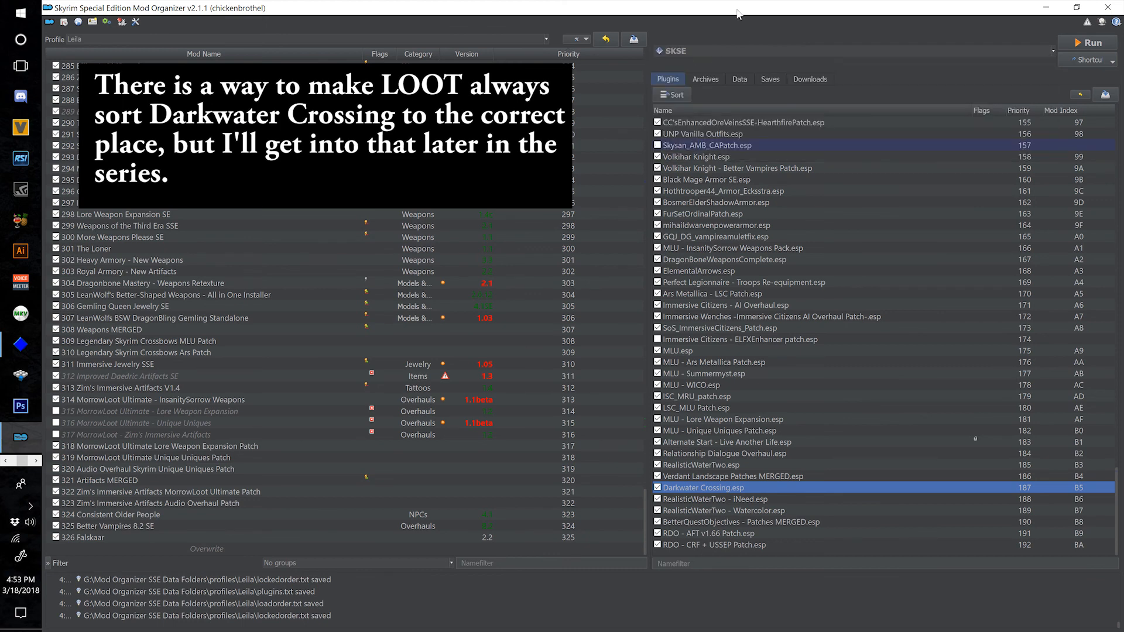